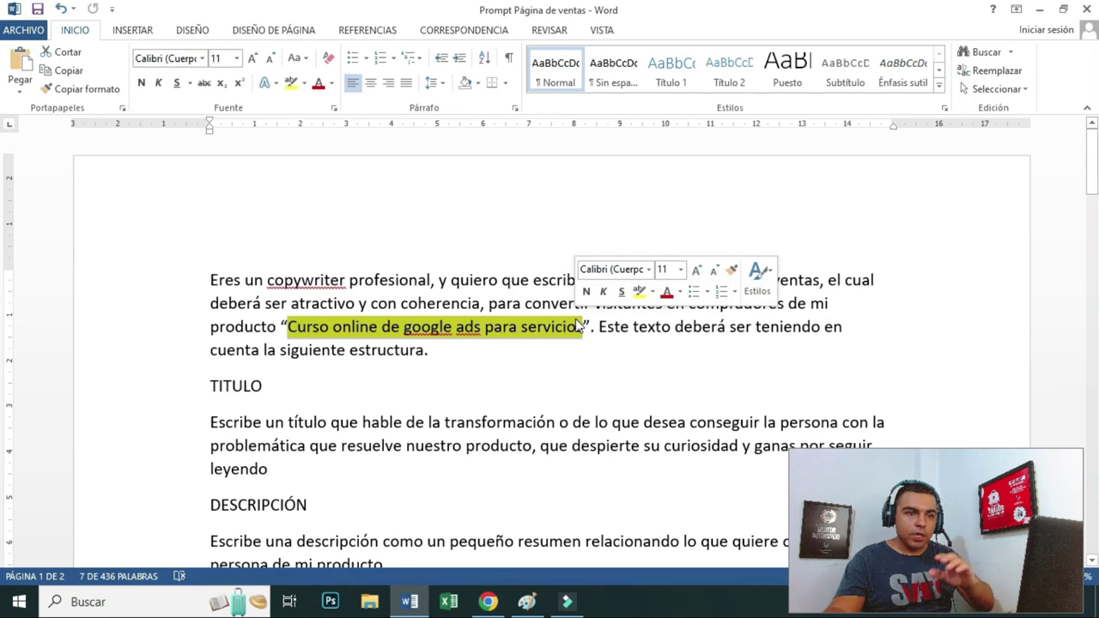
- Review the first-page sections of the sales page prompt, from TITULO through JUSTIFICACIÓN
click(614, 342)
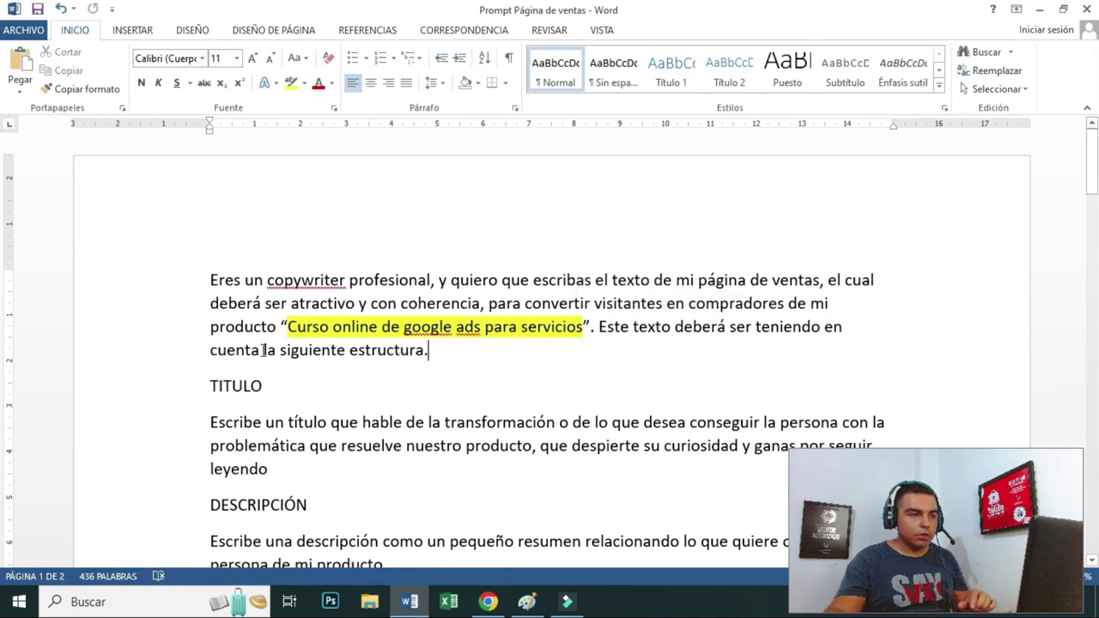
scroll(433, 350, down, 1)
scroll(463, 336, down, 1)
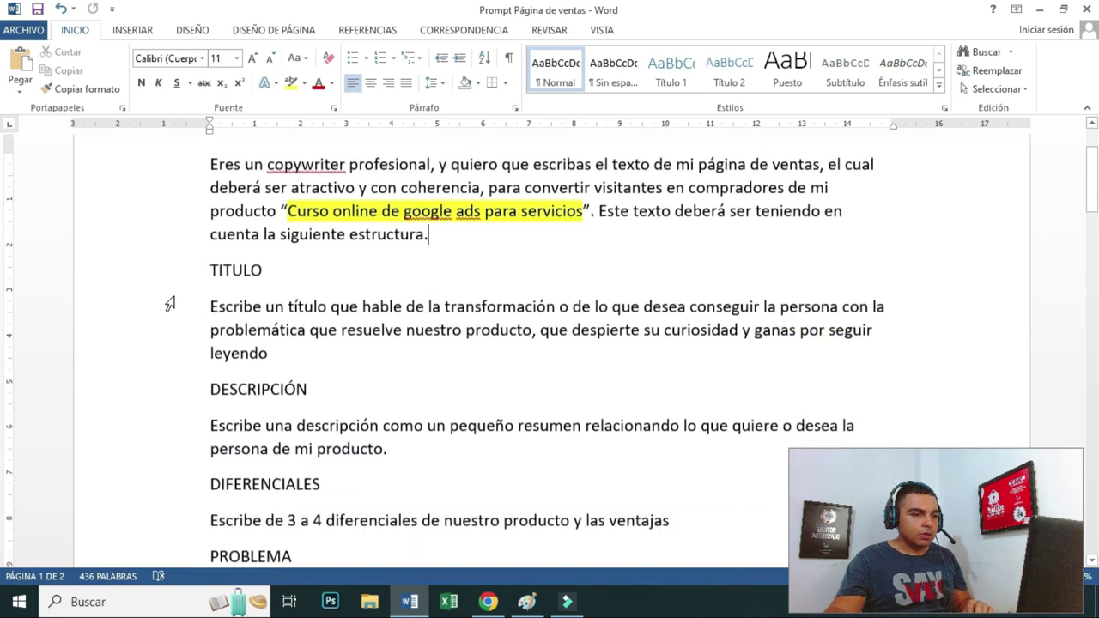
drag(207, 271, 279, 275)
scroll(313, 370, down, 3)
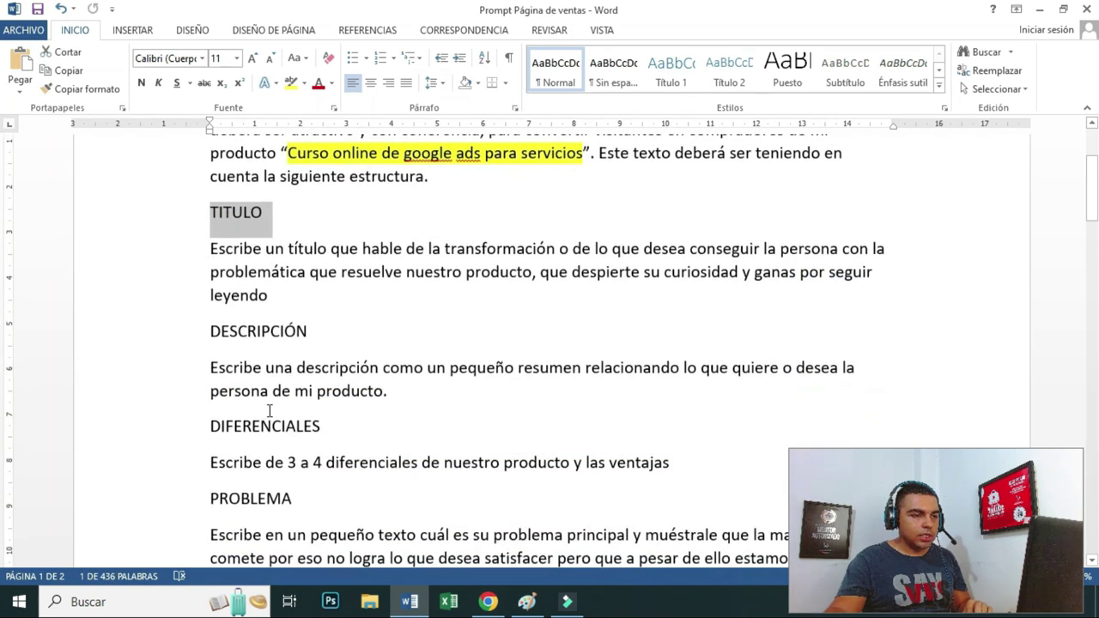
scroll(293, 456, down, 3)
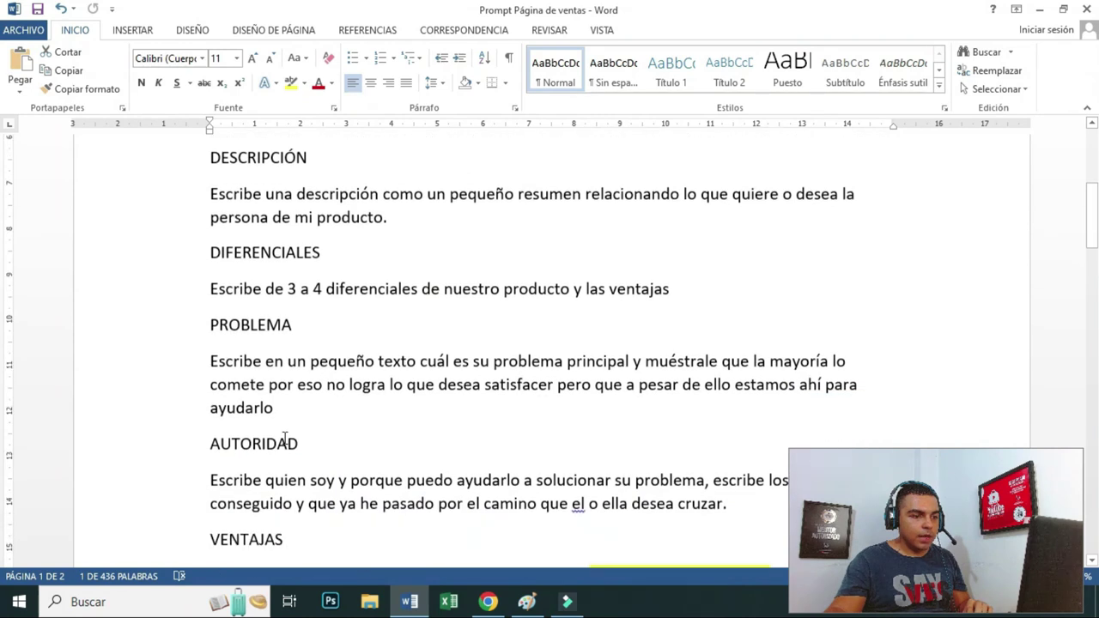
scroll(286, 422, down, 2)
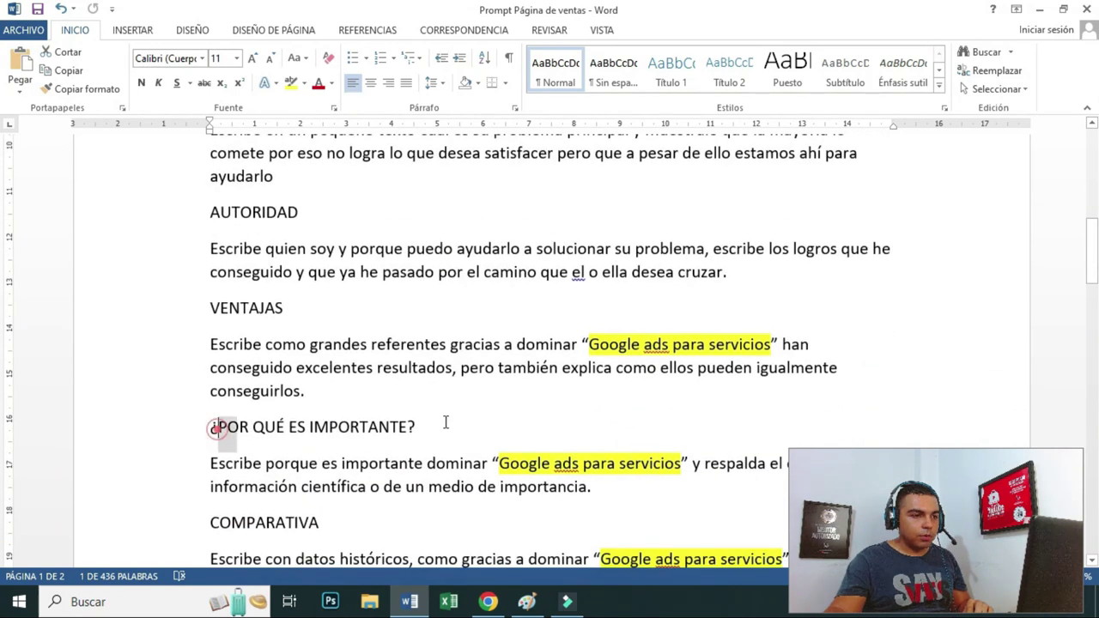
scroll(446, 423, down, 2)
drag(216, 405, 310, 404)
scroll(288, 468, down, 1)
drag(211, 446, 347, 445)
scroll(240, 424, down, 2)
drag(307, 363, 377, 412)
scroll(377, 420, down, 2)
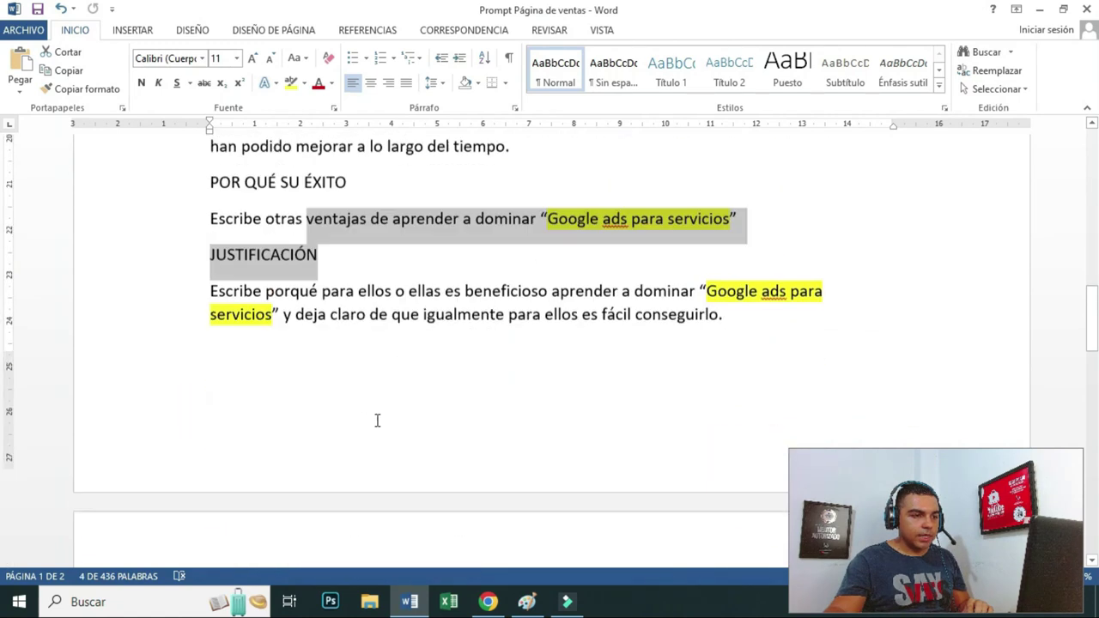
- Review the second-page sections of the sales page prompt, from ¿ES DEMASIADO TARDE? through FAQ
scroll(377, 420, down, 4)
drag(304, 372, 386, 380)
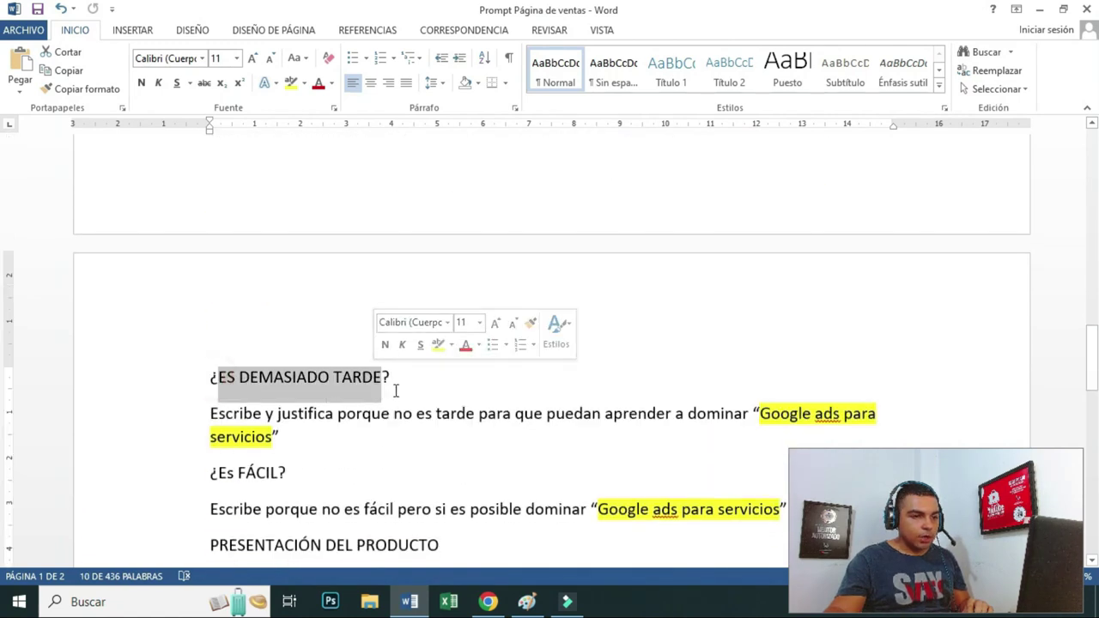
scroll(221, 365, down, 2)
drag(221, 361, 358, 372)
scroll(358, 372, down, 2)
drag(214, 315, 402, 334)
scroll(403, 335, down, 1)
drag(212, 331, 311, 329)
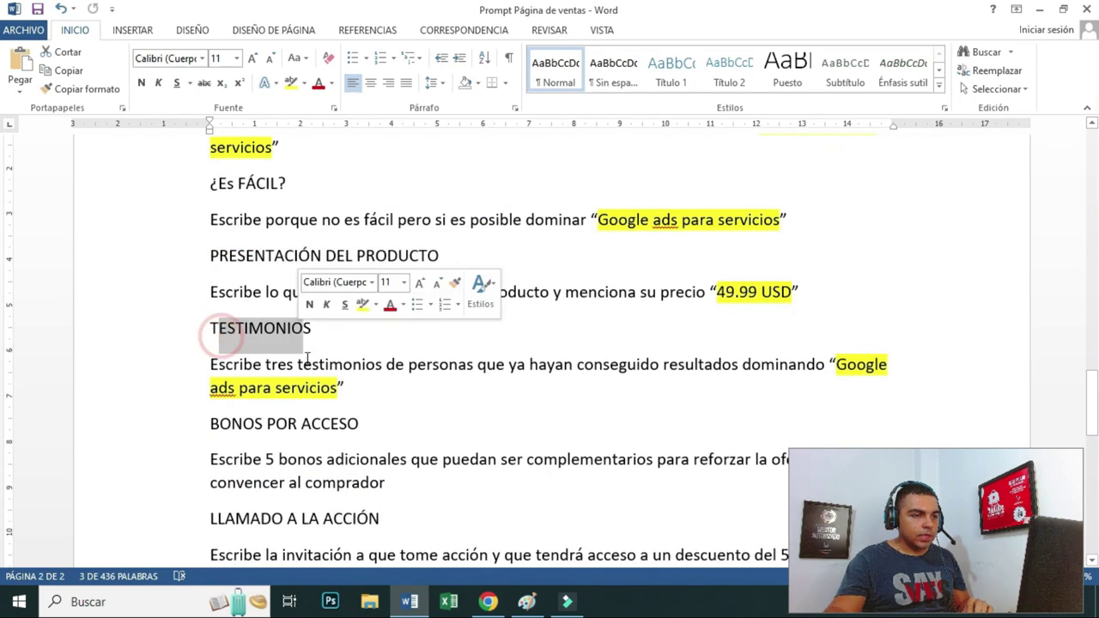
scroll(255, 380, down, 1)
drag(242, 369, 359, 368)
scroll(249, 400, down, 1)
drag(250, 400, 369, 402)
scroll(266, 438, down, 1)
drag(213, 440, 292, 441)
scroll(257, 440, down, 2)
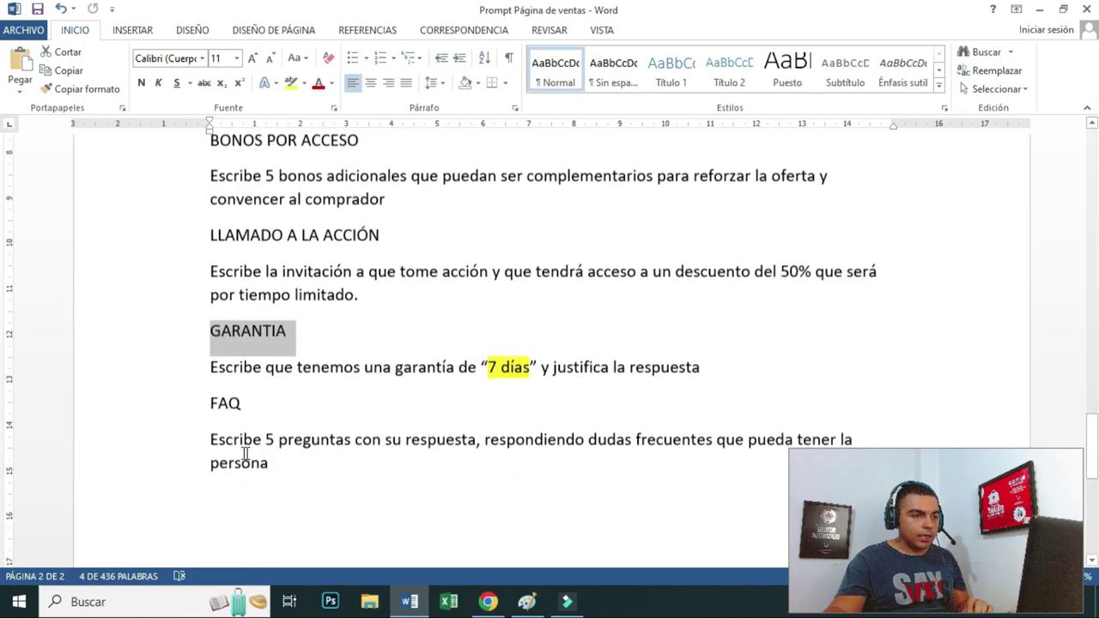
drag(213, 398, 277, 404)
scroll(393, 429, up, 20)
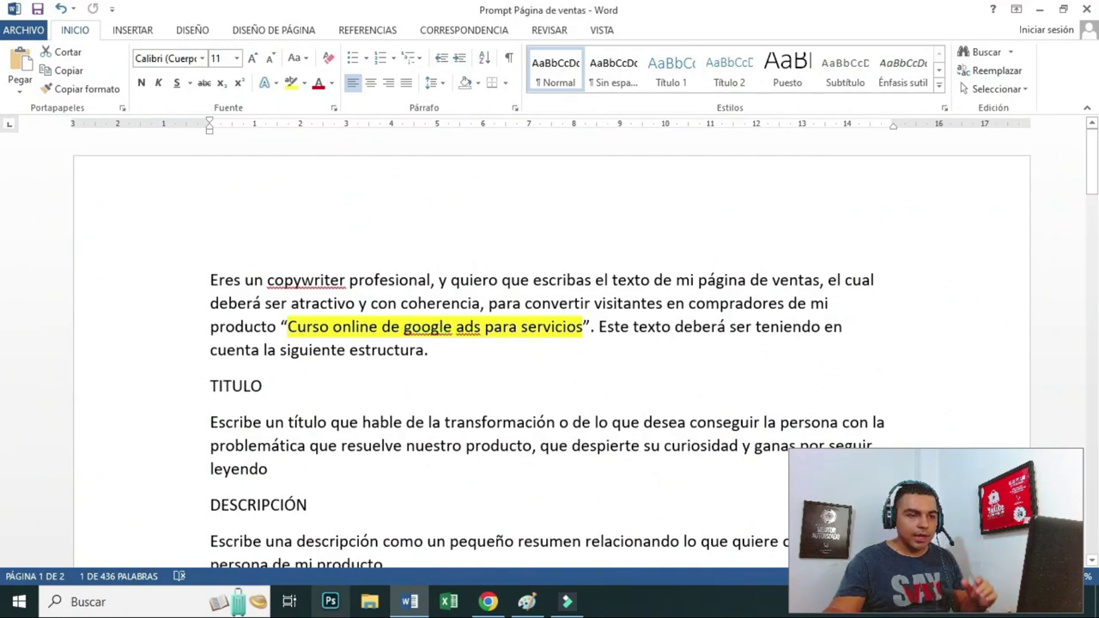
- Switch to the ChatGPT conversation in Chrome and examine the submitted prompt and the first sections of the answer, from TITULO to AUTORIDAD
click(488, 601)
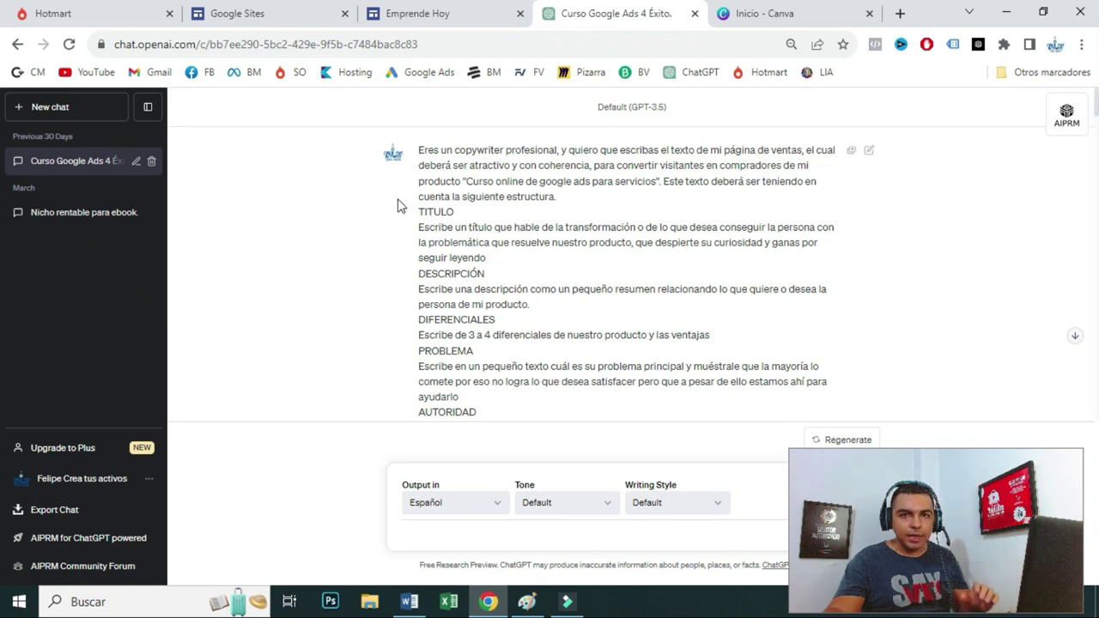
click(420, 151)
drag(420, 151, 434, 213)
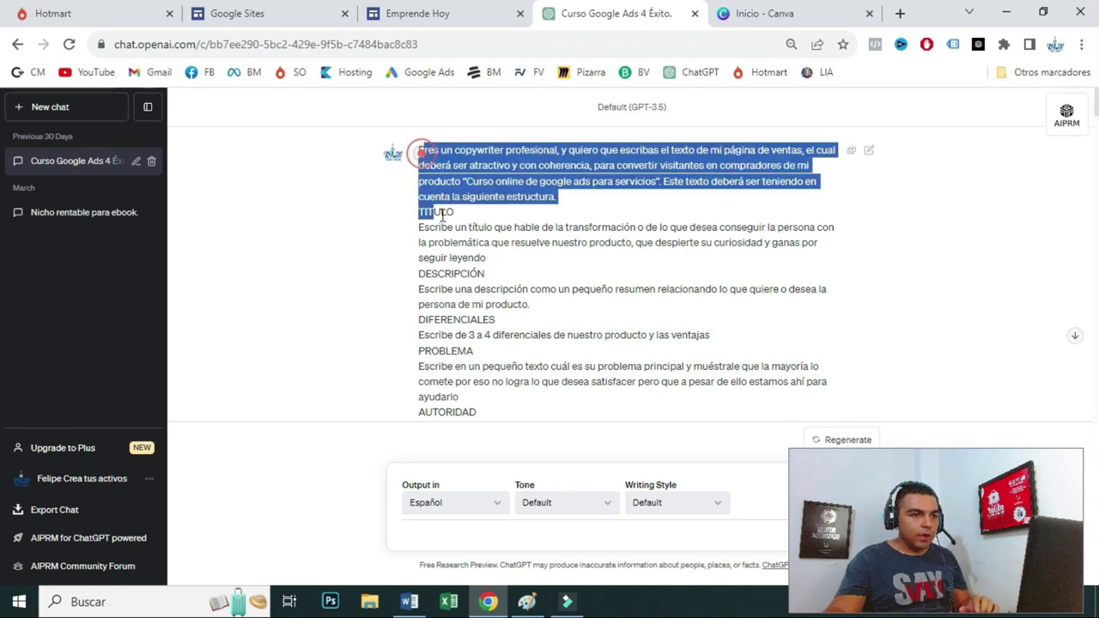
scroll(478, 267, down, 10)
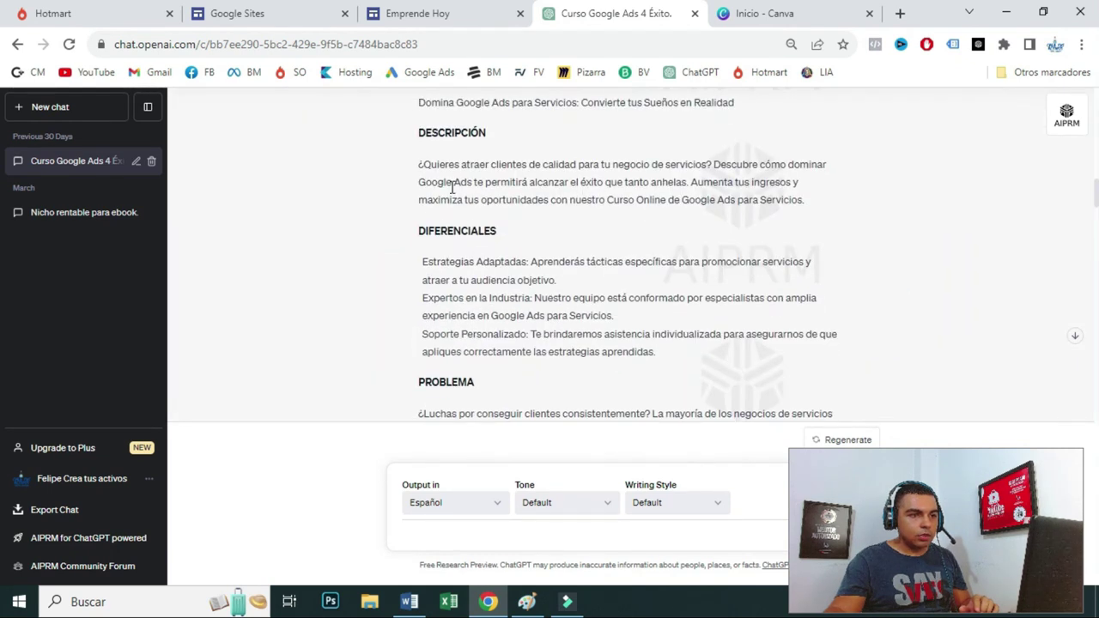
drag(497, 230, 427, 230)
drag(414, 136, 519, 137)
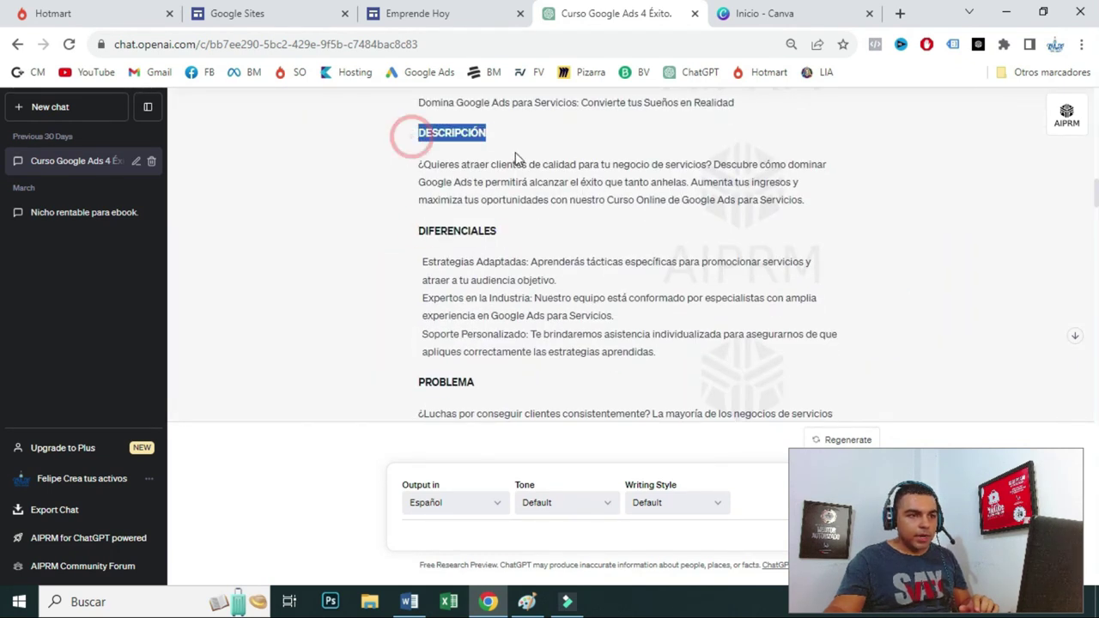
scroll(438, 257, down, 2)
drag(419, 223, 480, 221)
drag(417, 319, 489, 316)
scroll(506, 309, up, 4)
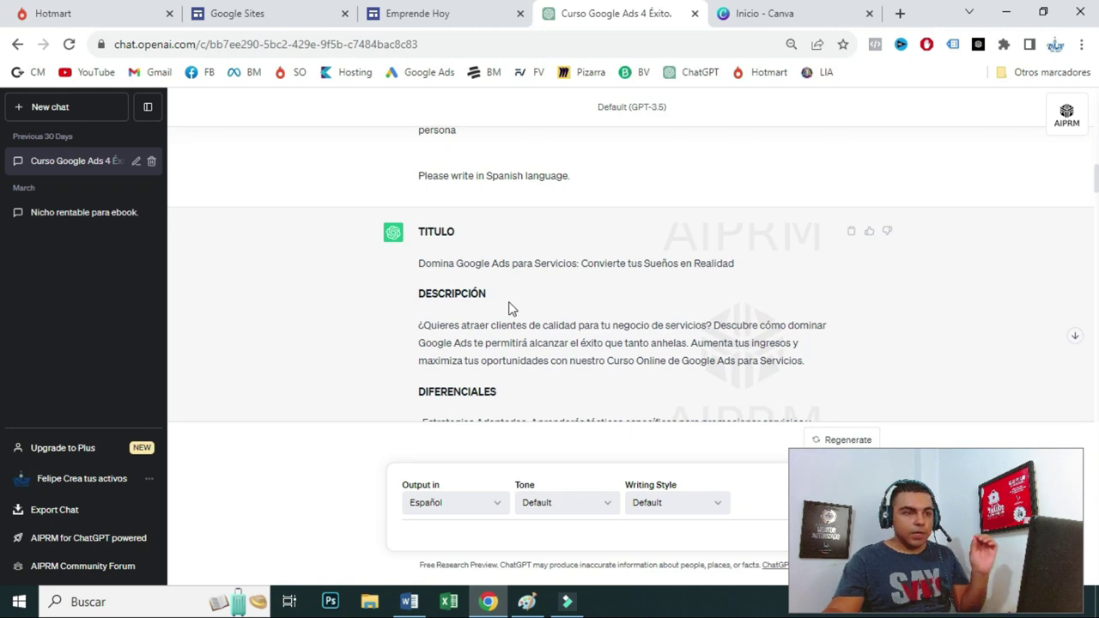
- Examine the generated title, the remaining sales text and the follow-up request for five more TITULO options
drag(417, 263, 728, 262)
scroll(581, 302, down, 12)
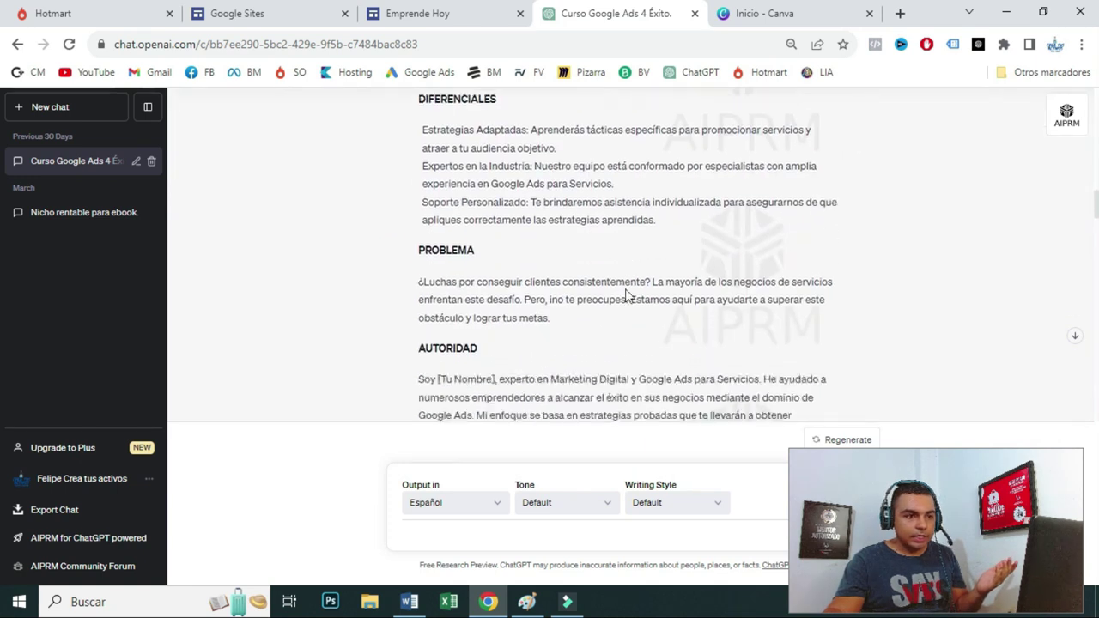
scroll(581, 302, down, 15)
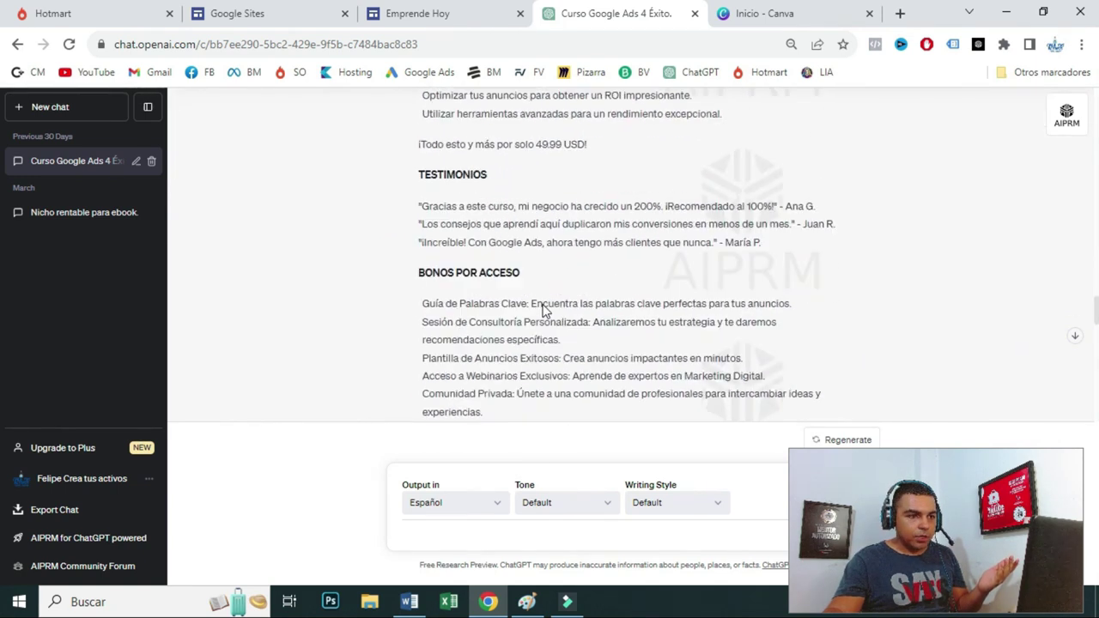
scroll(502, 305, down, 4)
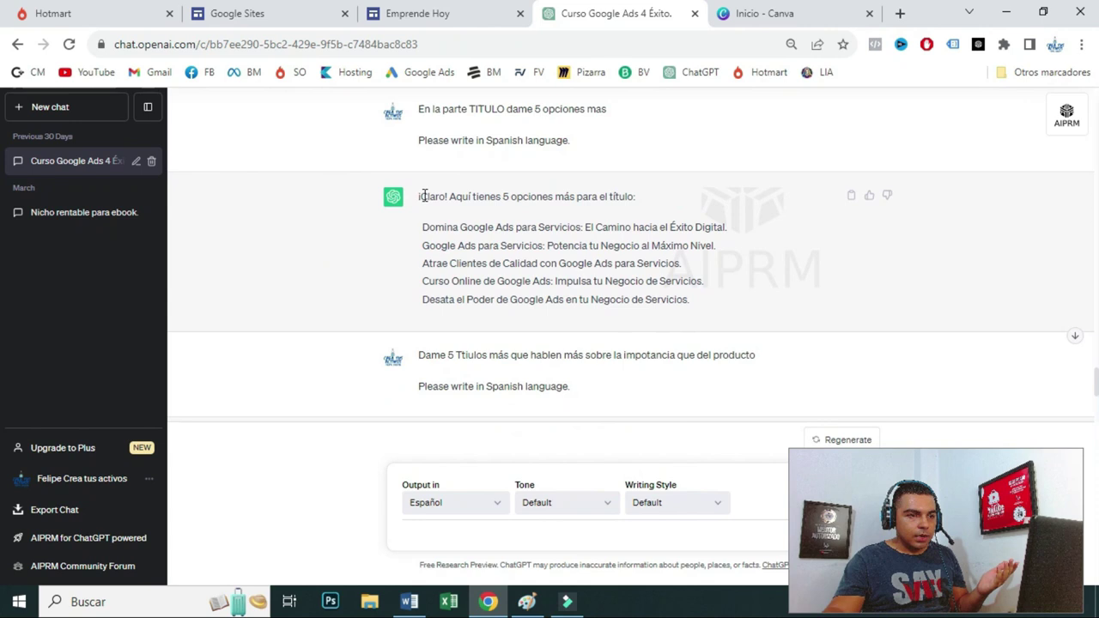
scroll(420, 189, up, 2)
drag(432, 270, 600, 273)
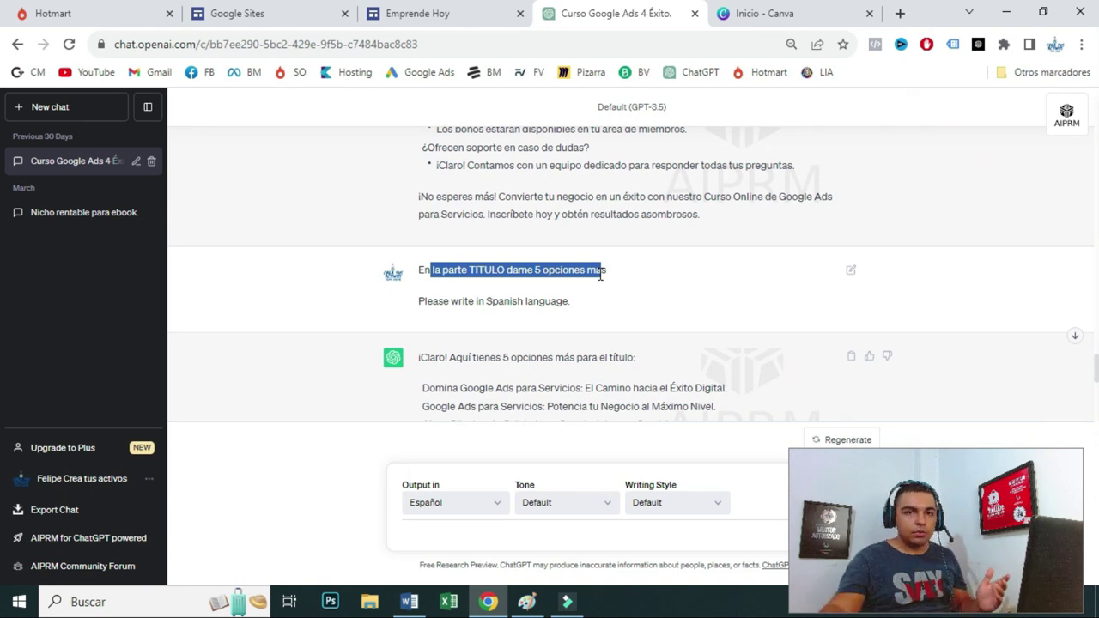
- Examine the PRESENTACIÓN DEL PRODUCTO section and the sections above it in the generated sales text, back to DESCRIPCIÓN
scroll(515, 270, down, 10)
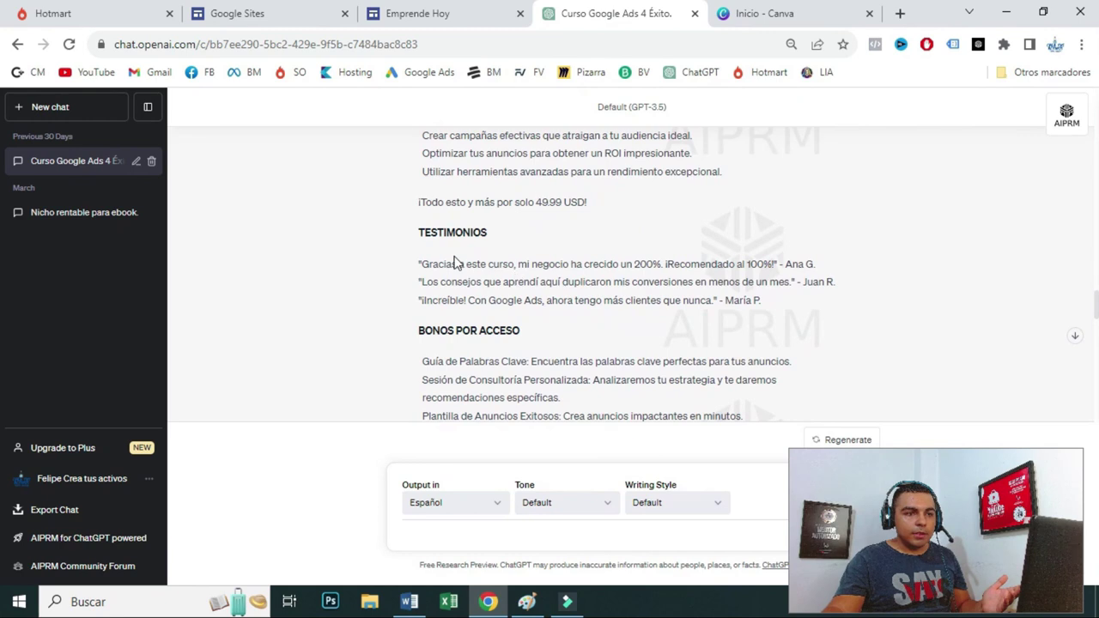
scroll(455, 262, up, 2)
drag(417, 234, 592, 230)
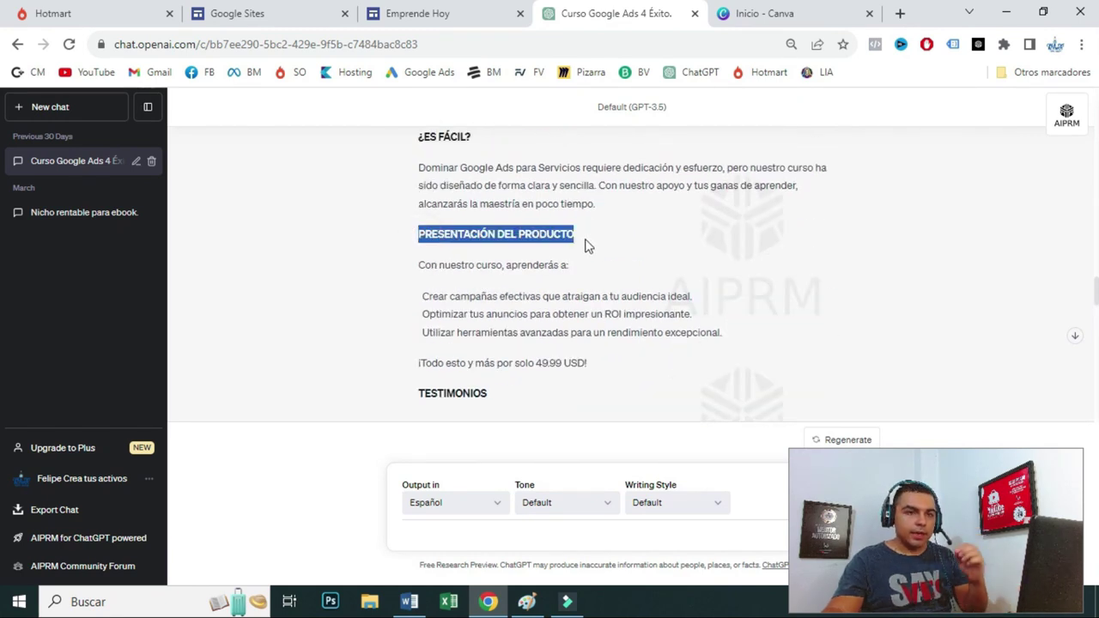
scroll(544, 277, up, 8)
scroll(537, 303, up, 2)
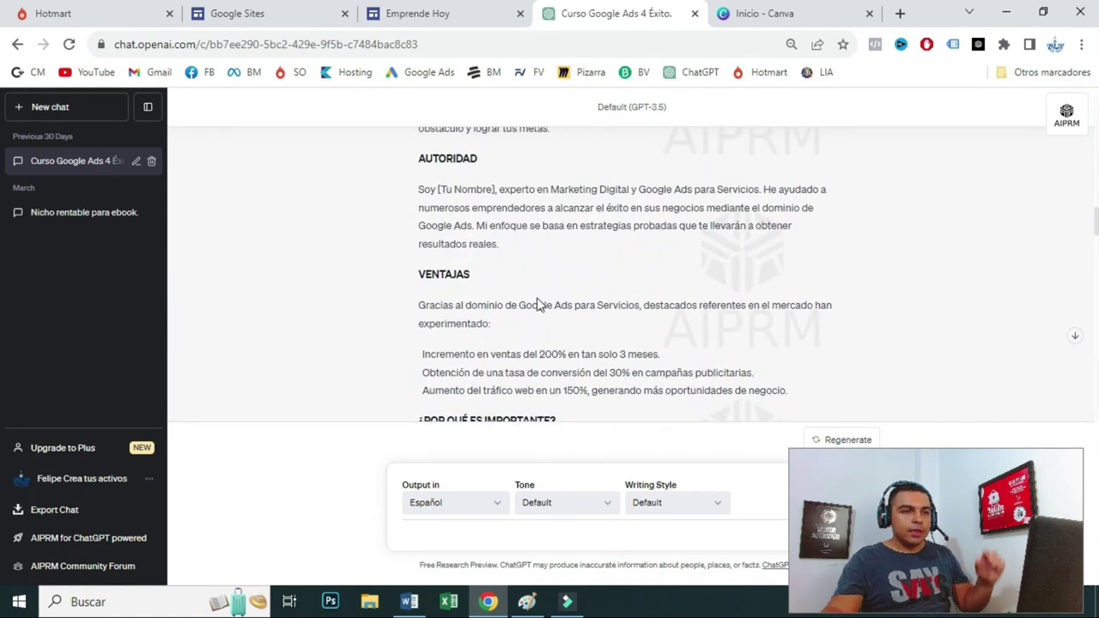
scroll(538, 302, up, 2)
scroll(537, 305, up, 4)
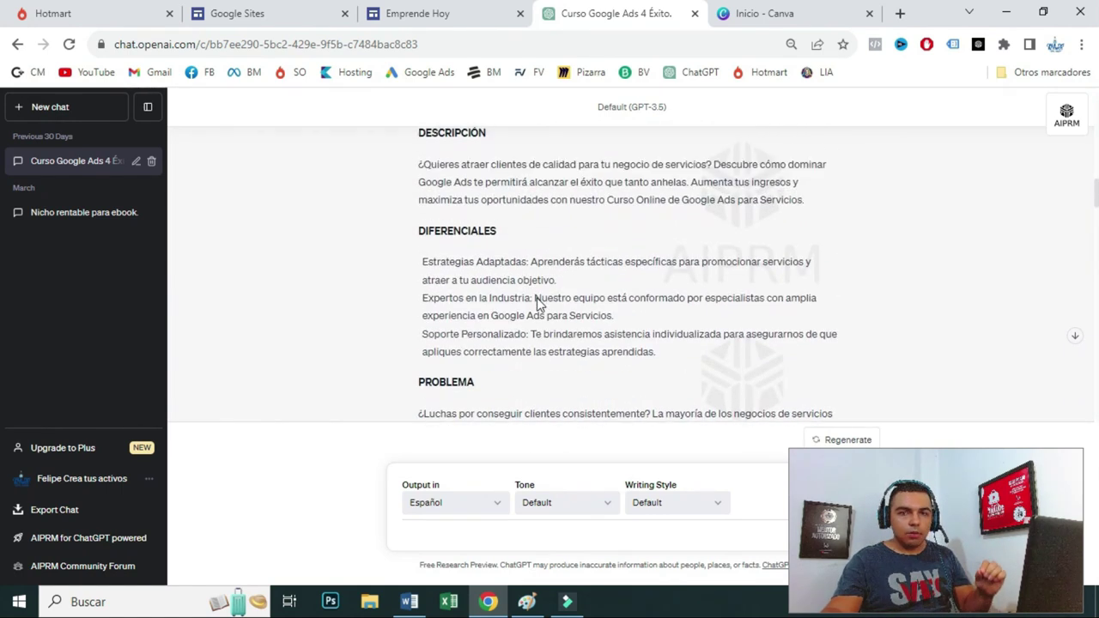
scroll(536, 282, down, 1)
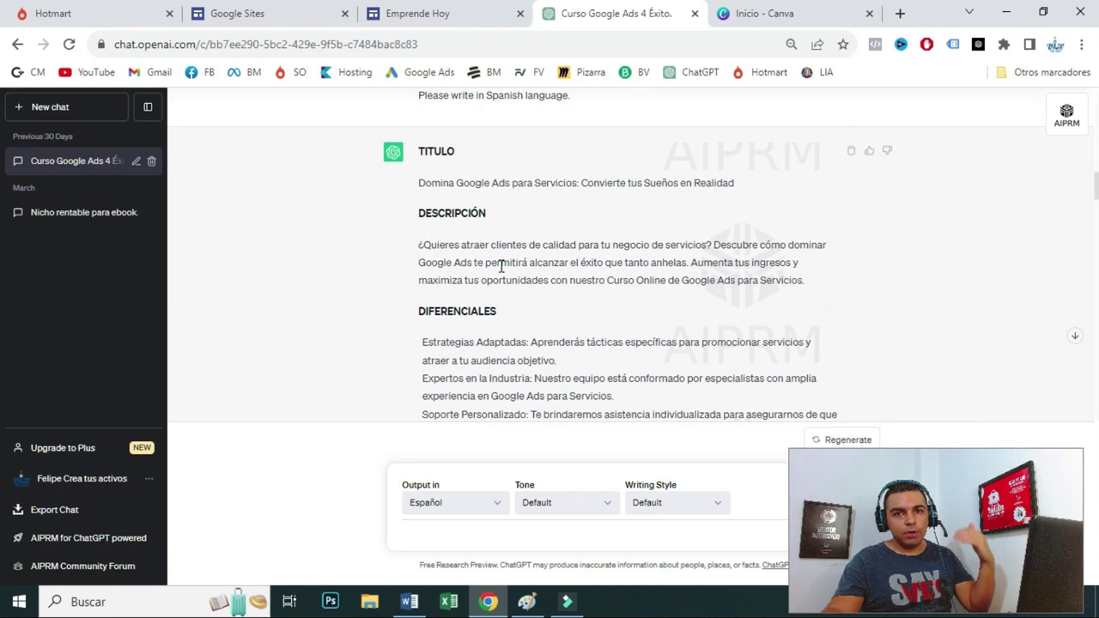
- Switch to the Word document and reread the full structure of the sales page prompt
click(409, 601)
scroll(316, 375, down, 4)
scroll(315, 375, down, 8)
scroll(359, 375, down, 10)
scroll(336, 387, down, 2)
scroll(322, 378, up, 7)
scroll(323, 378, up, 12)
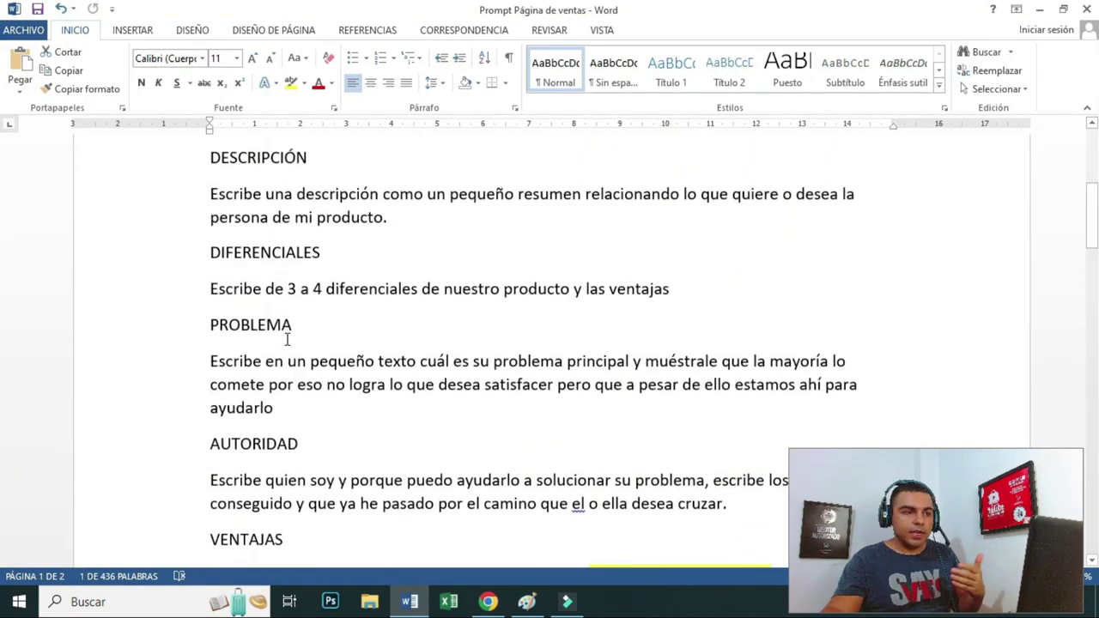
scroll(452, 384, up, 5)
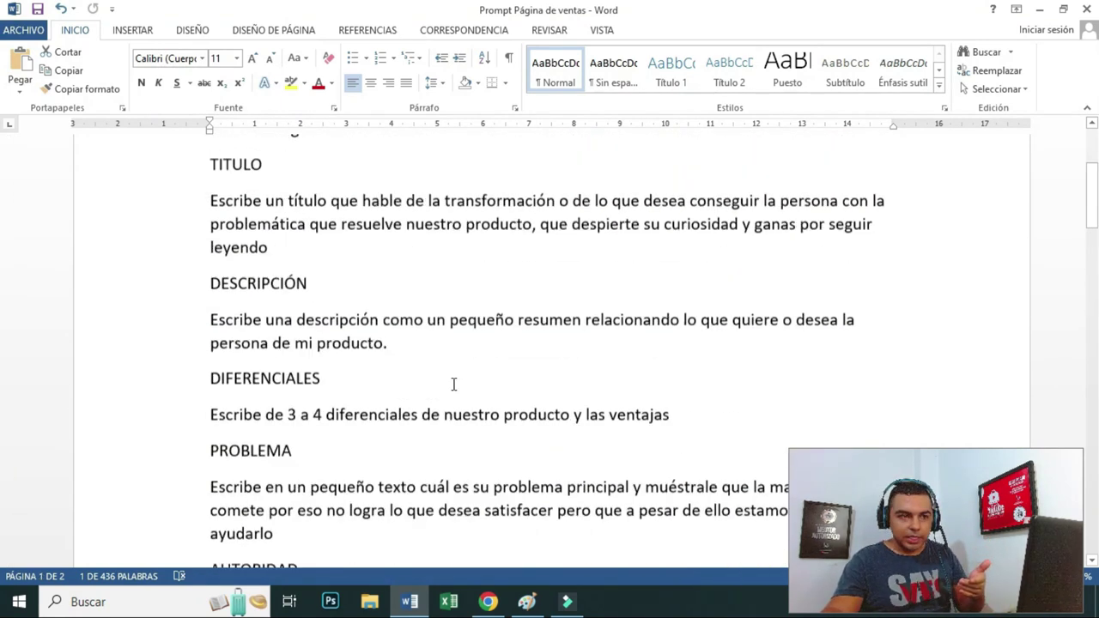
scroll(453, 384, up, 3)
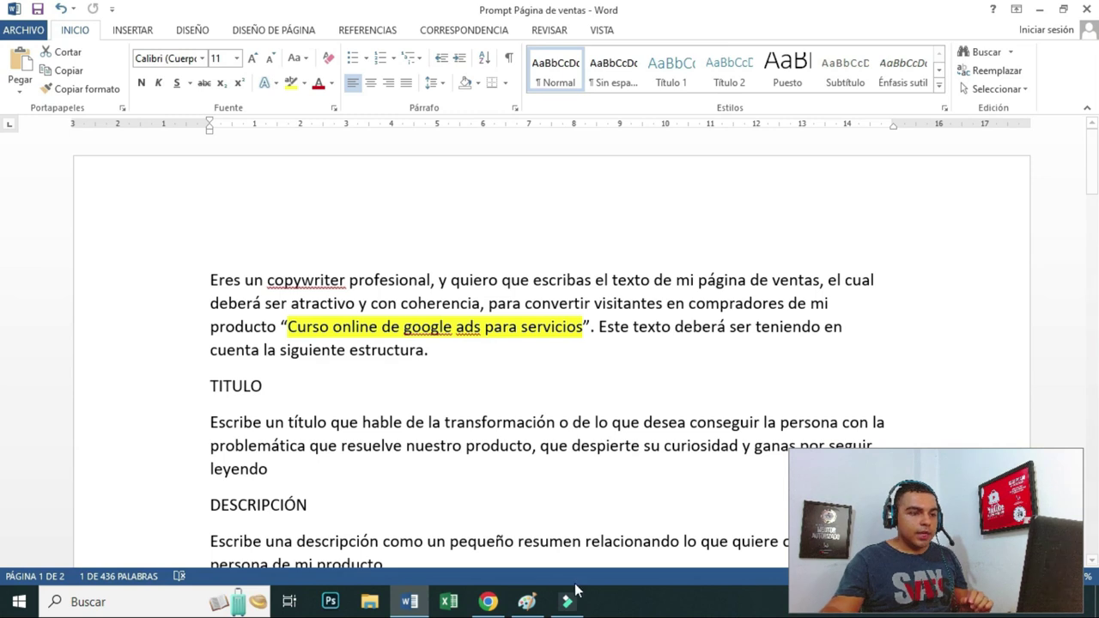
- Switch back to the ChatGPT conversation in Chrome and examine the generated DESCRIPCIÓN text and title
click(488, 600)
drag(420, 243, 637, 280)
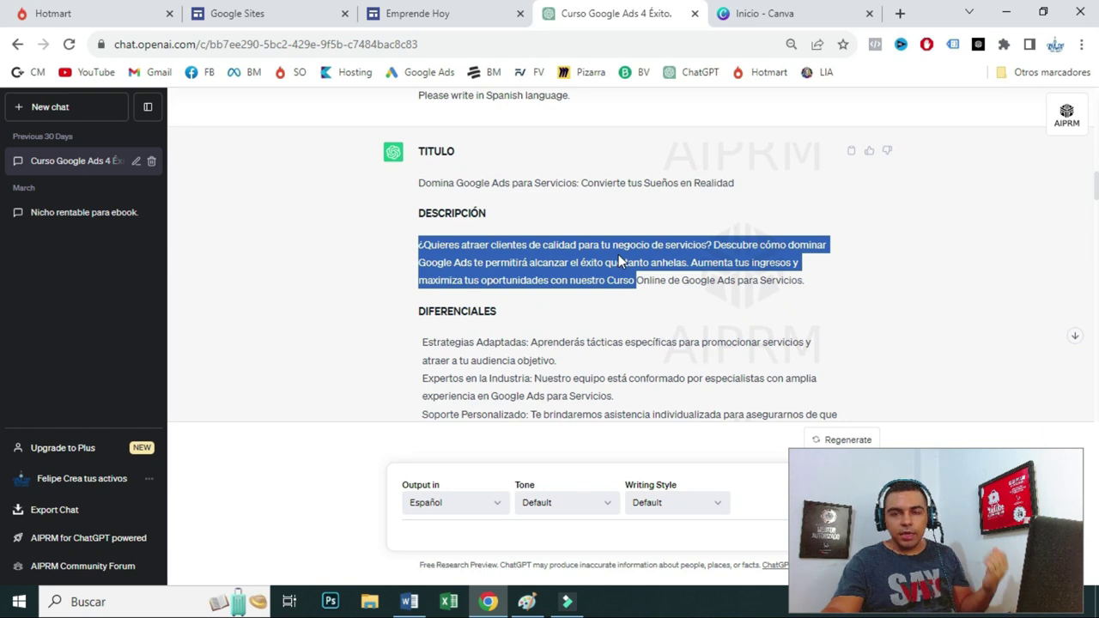
click(664, 296)
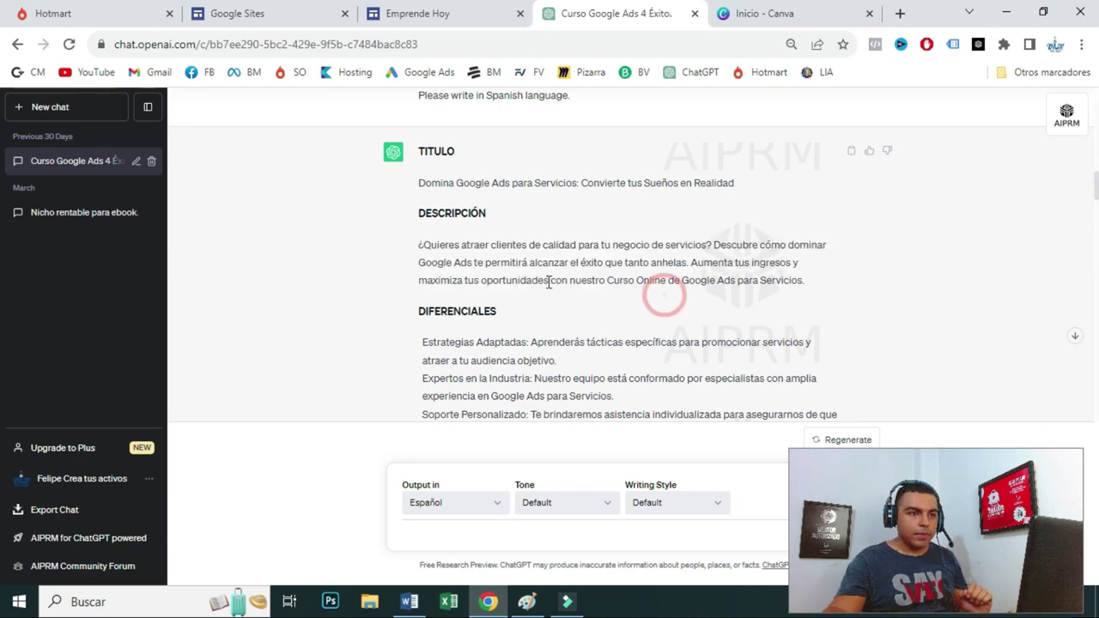
scroll(434, 242, up, 2)
scroll(432, 240, down, 1)
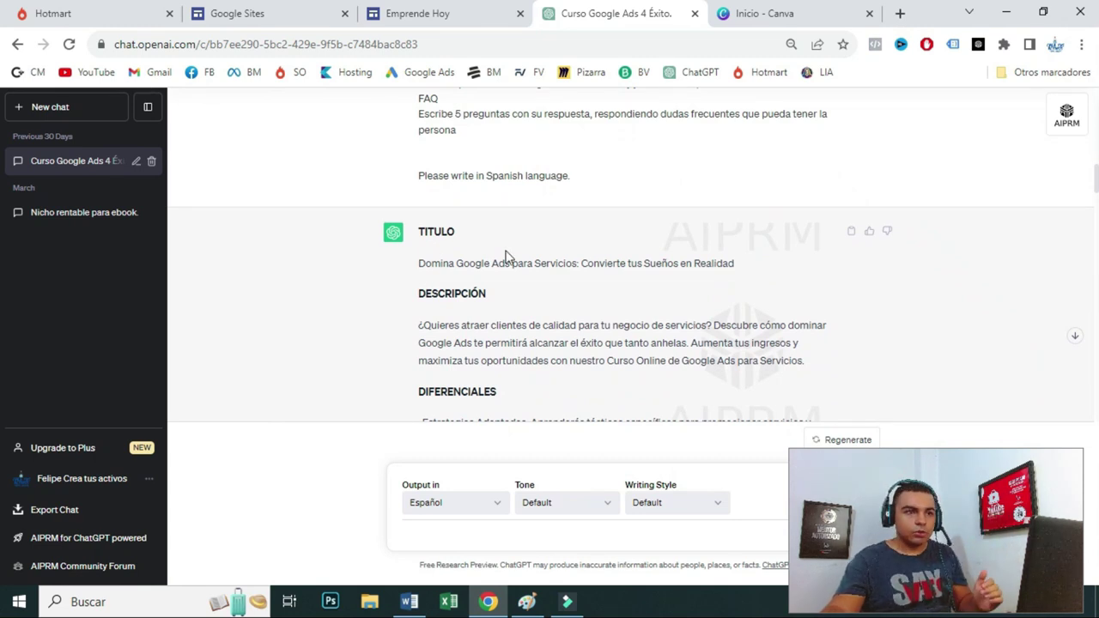
- Look over the Google Sites start page and examine the published Emprende Hoy example from its headline to the course modules section
click(242, 14)
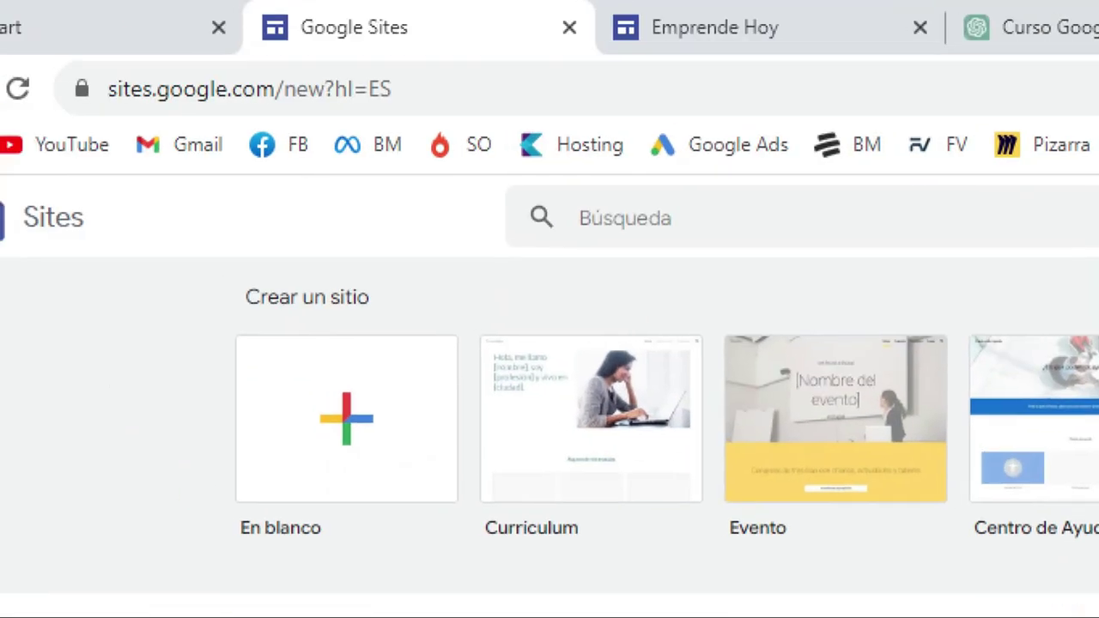
mouse_move(40, 49)
mouse_down()
mouse_move(261, 122)
mouse_move(408, 118)
mouse_up()
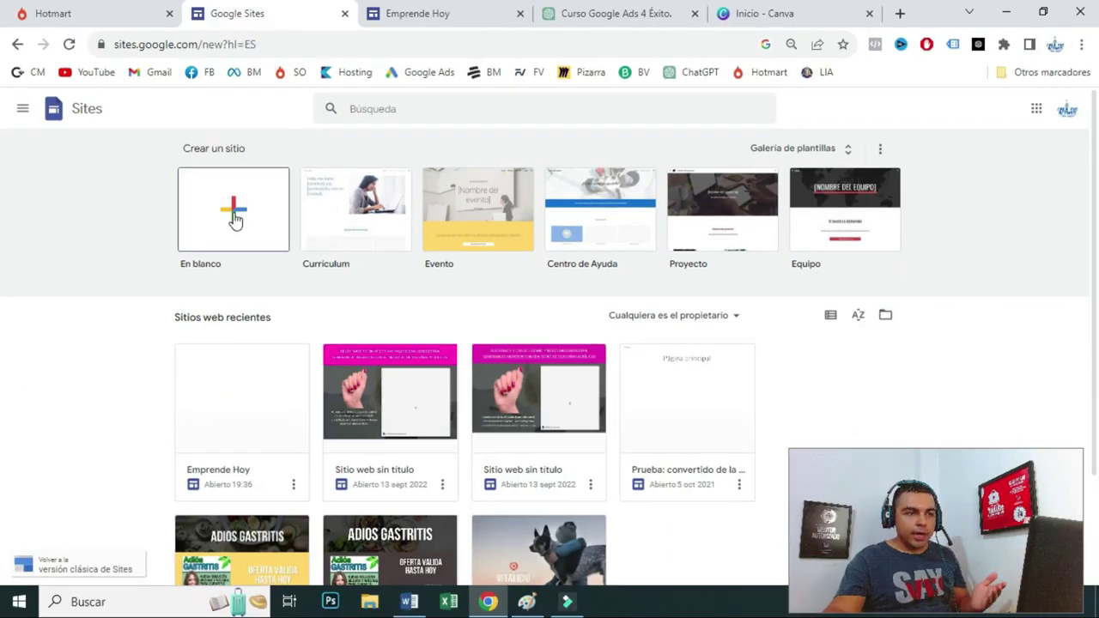
click(433, 14)
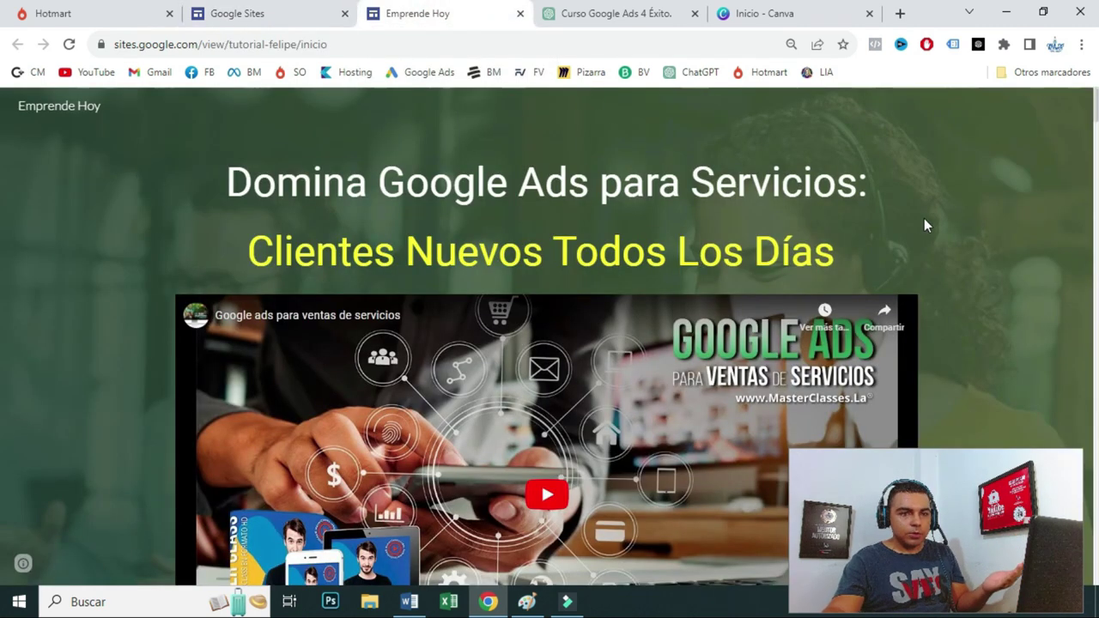
scroll(923, 218, down, 1)
scroll(932, 206, down, 12)
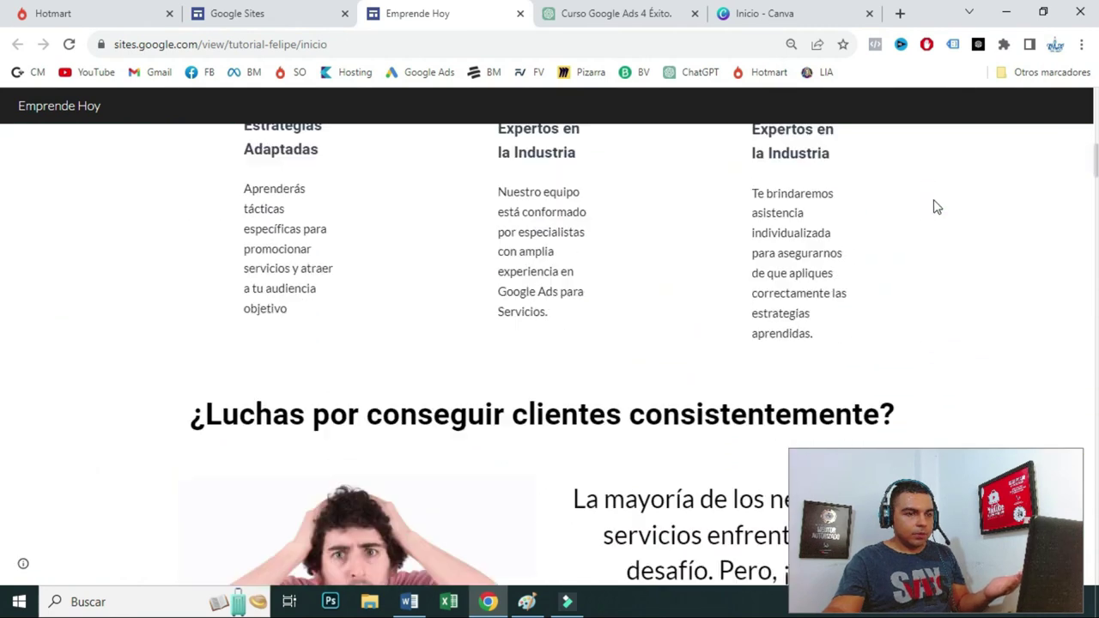
scroll(936, 207, down, 15)
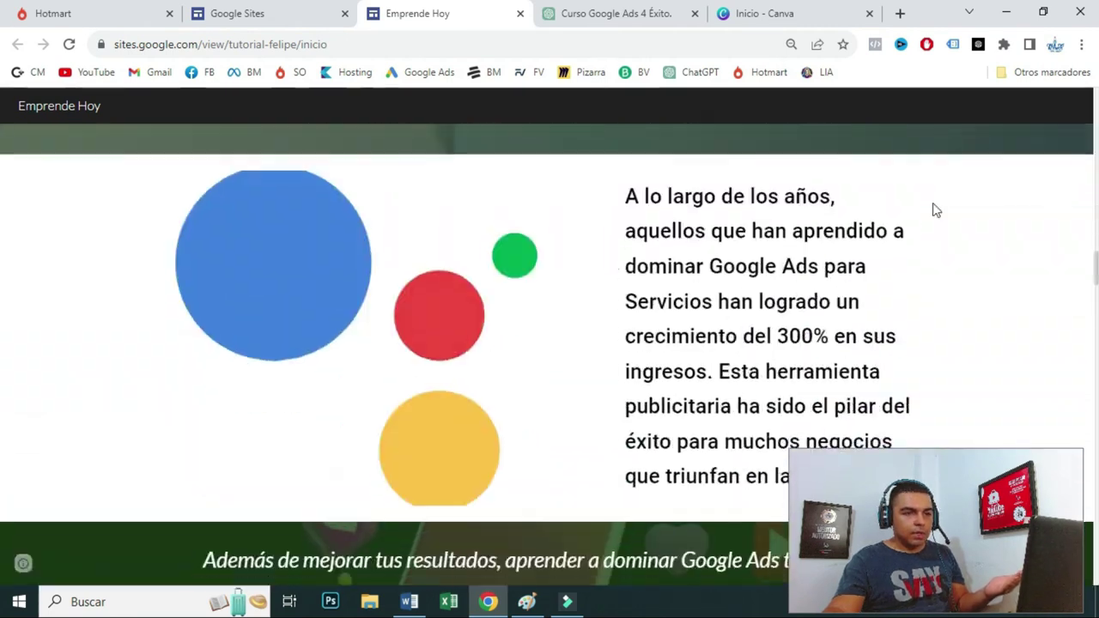
scroll(935, 210, down, 14)
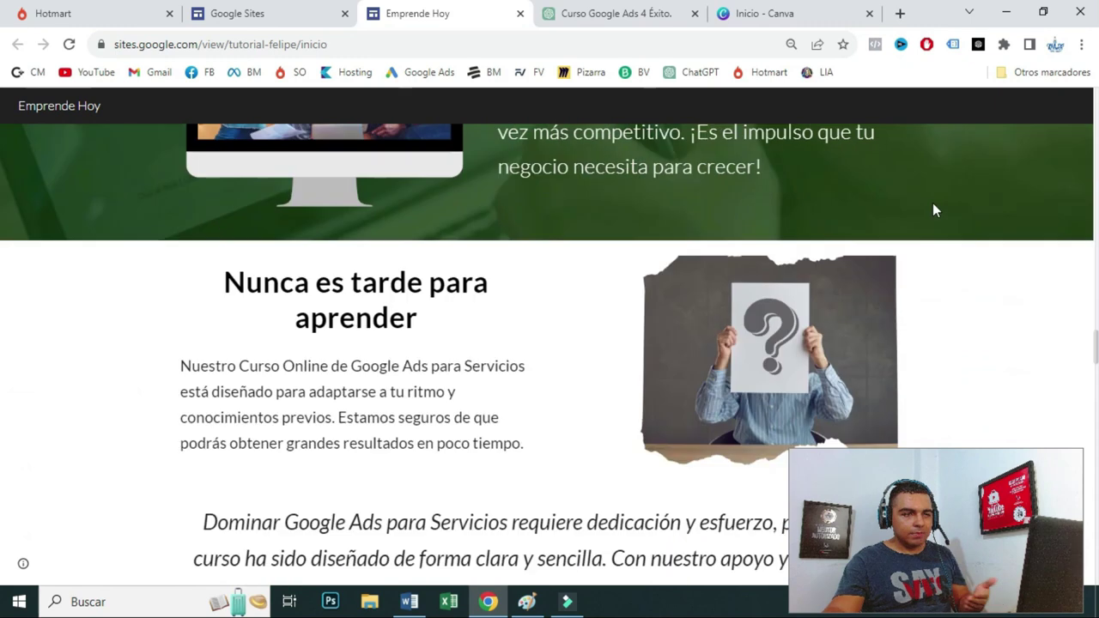
scroll(936, 210, down, 2)
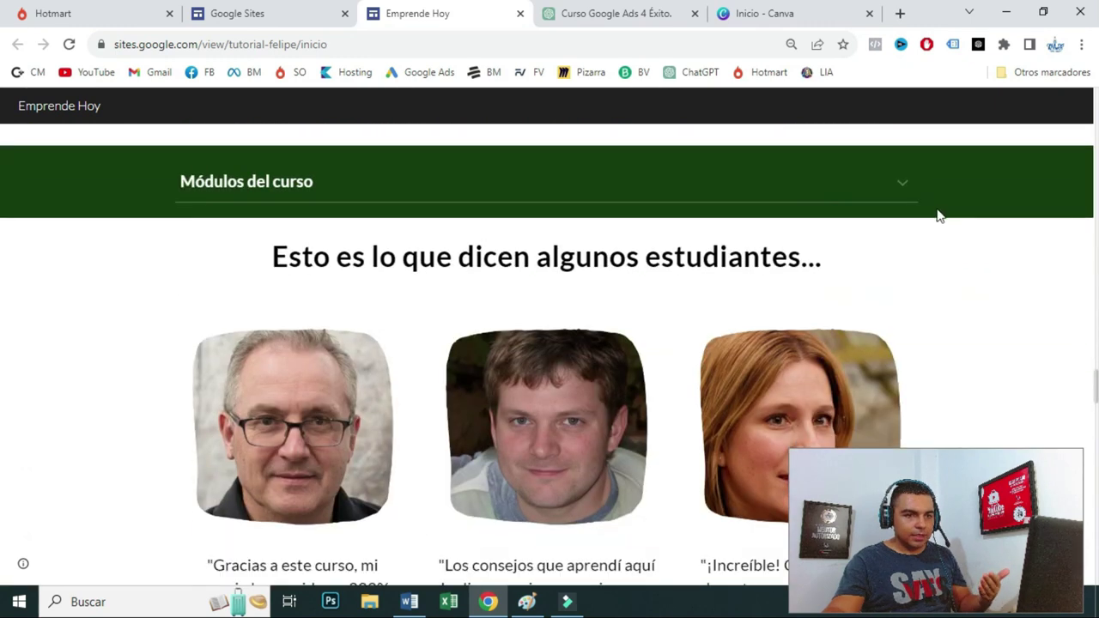
- Check the expandable Módulos del curso section and examine the student testimonials and free BONOS on the example page
click(901, 184)
scroll(707, 254, down, 2)
scroll(707, 254, down, 5)
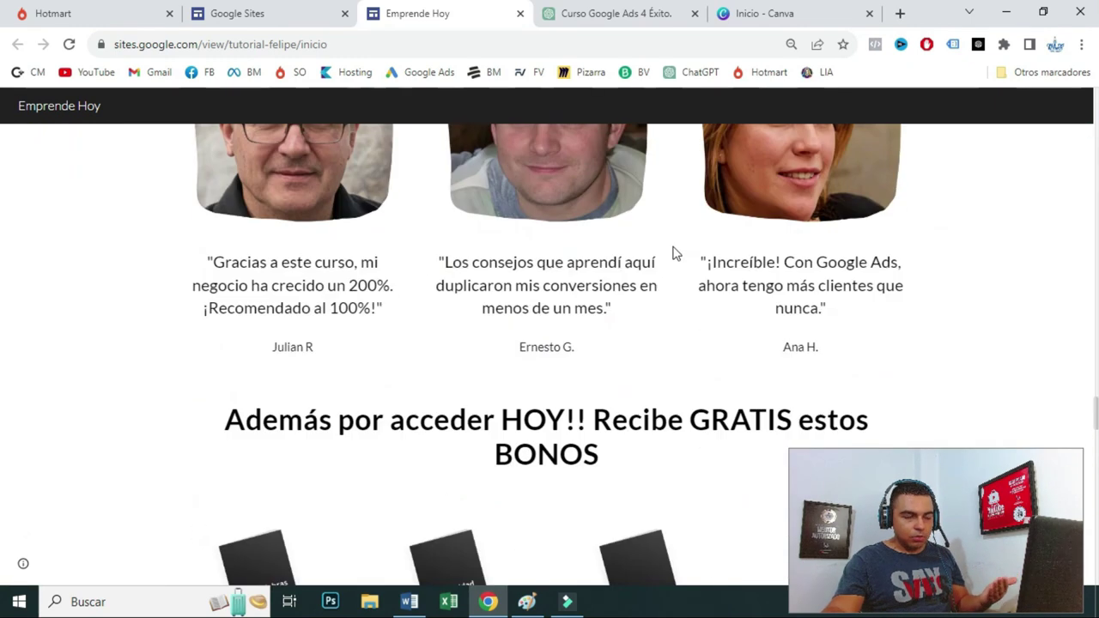
scroll(675, 252, down, 3)
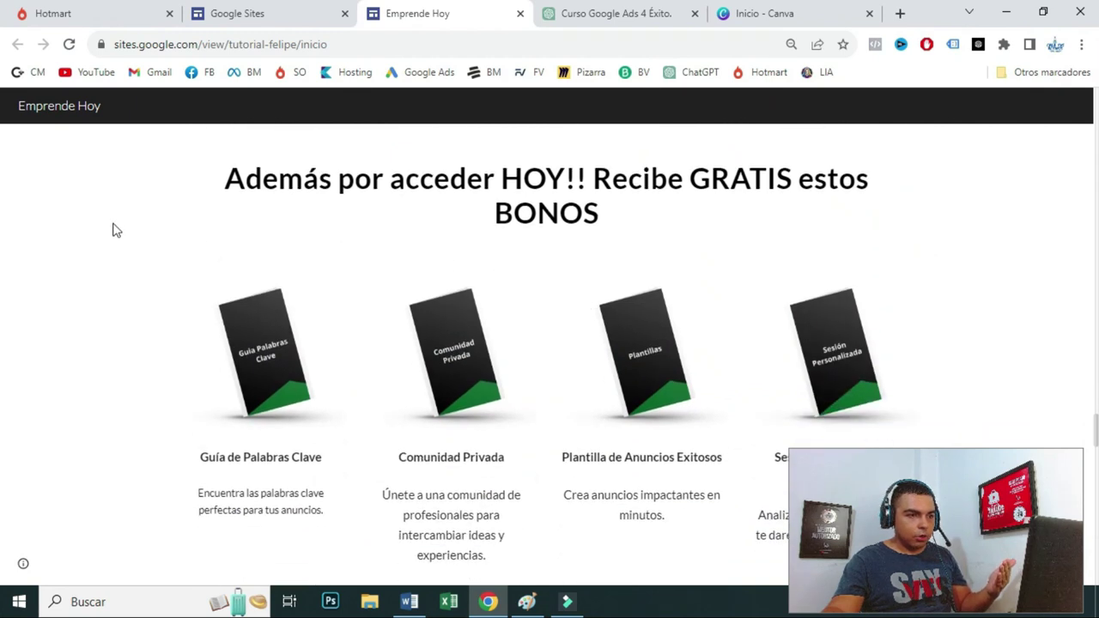
scroll(192, 280, down, 1)
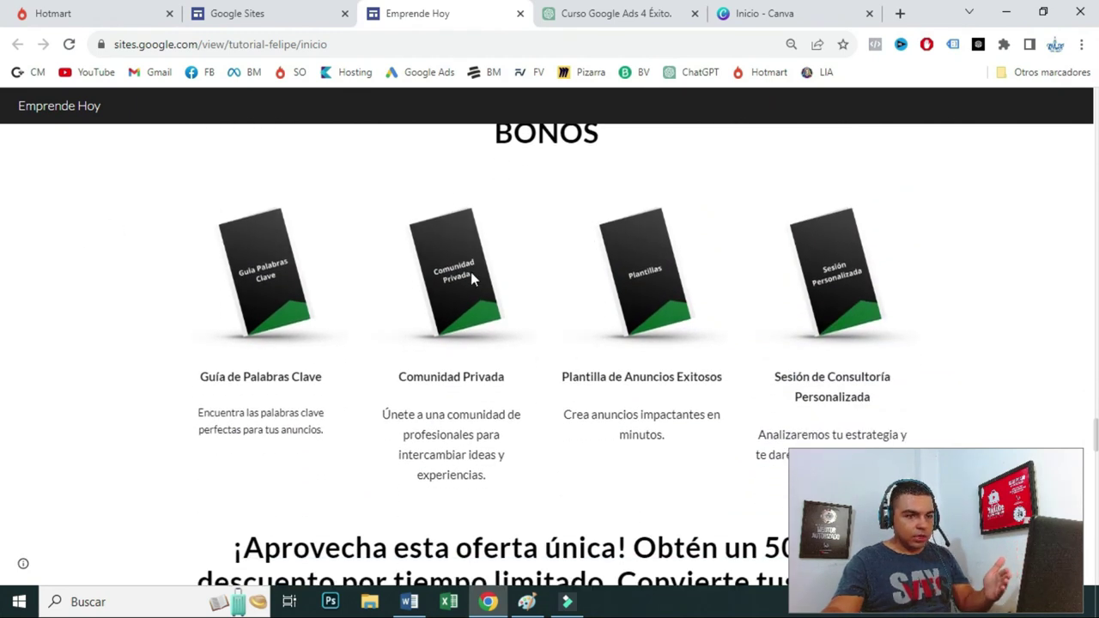
- Examine the offer price, INSCRÍBETE AQUÍ button, countdown timer and GARANTÍA 7 DÍAS section of the example page
scroll(470, 277, down, 9)
scroll(424, 297, down, 4)
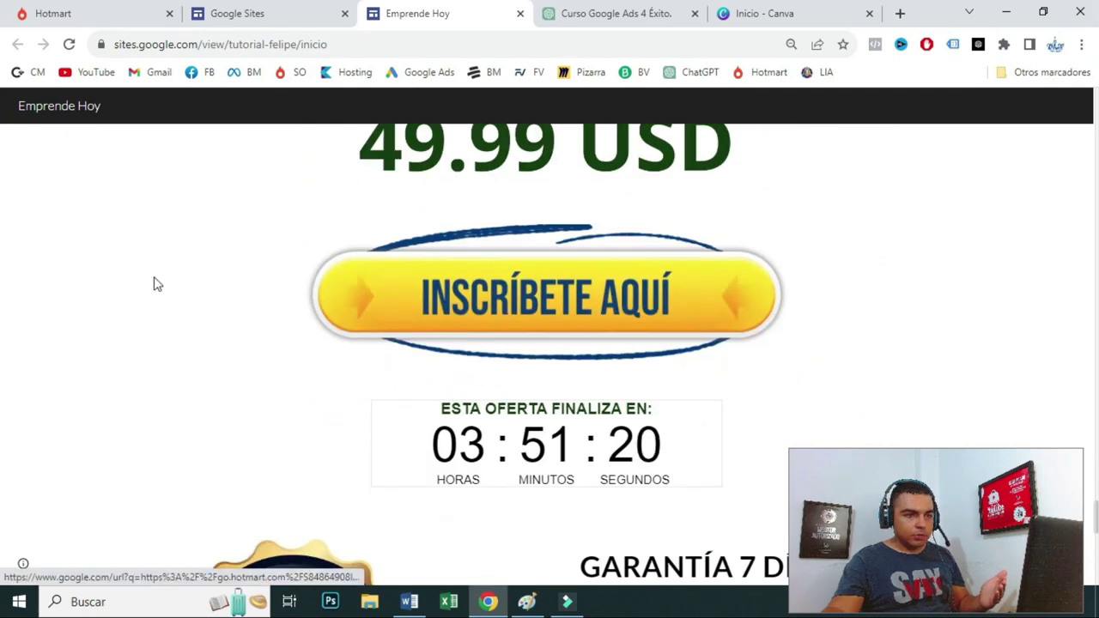
scroll(146, 304, down, 1)
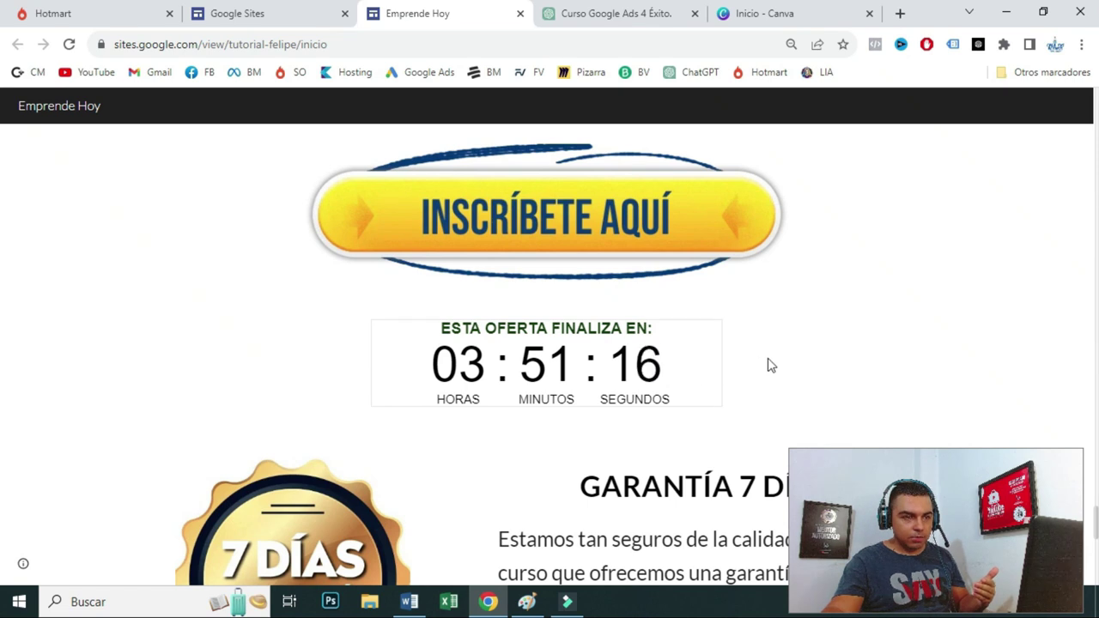
scroll(457, 268, down, 1)
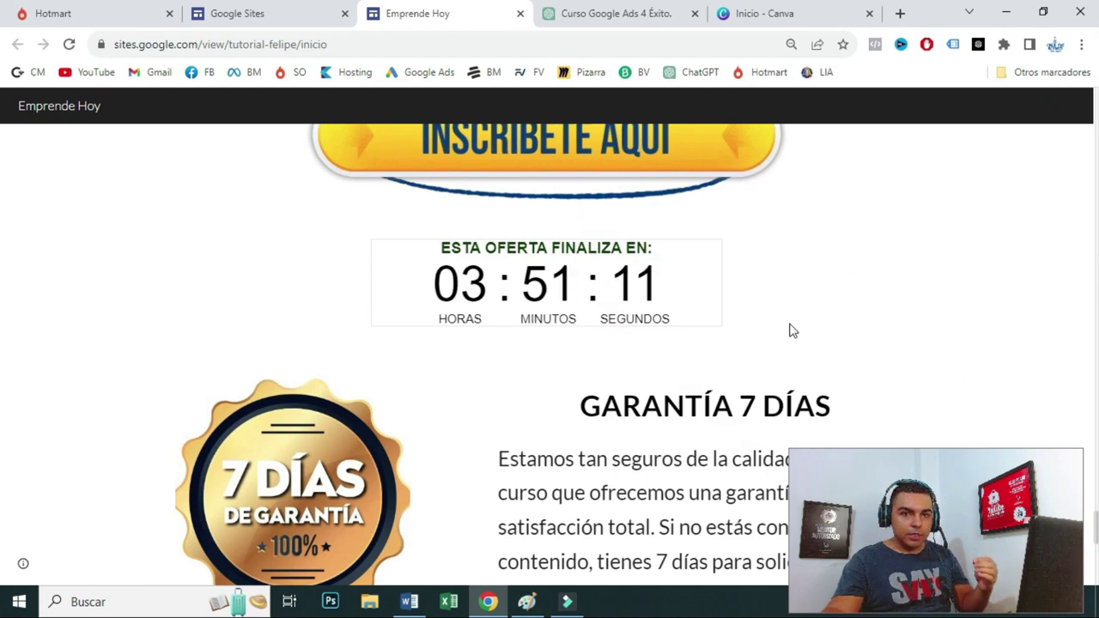
scroll(513, 396, down, 2)
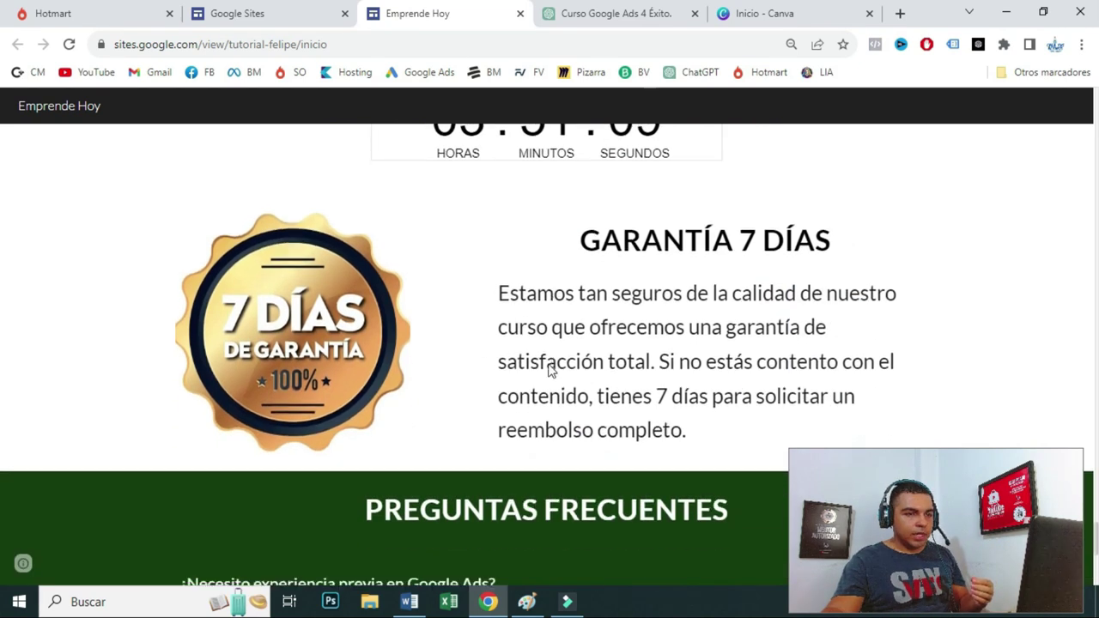
- Check the expandable PREGUNTAS FRECUENTES answers and the footer disclaimer, and review the example page back up to its headline
scroll(552, 368, down, 5)
click(900, 153)
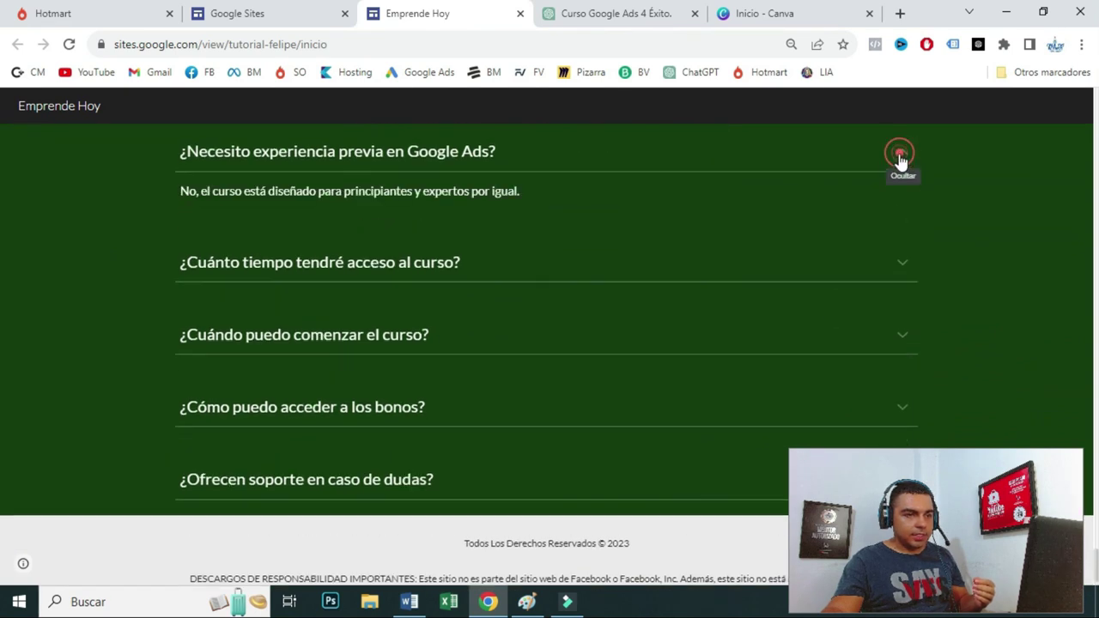
click(900, 154)
click(902, 226)
click(902, 227)
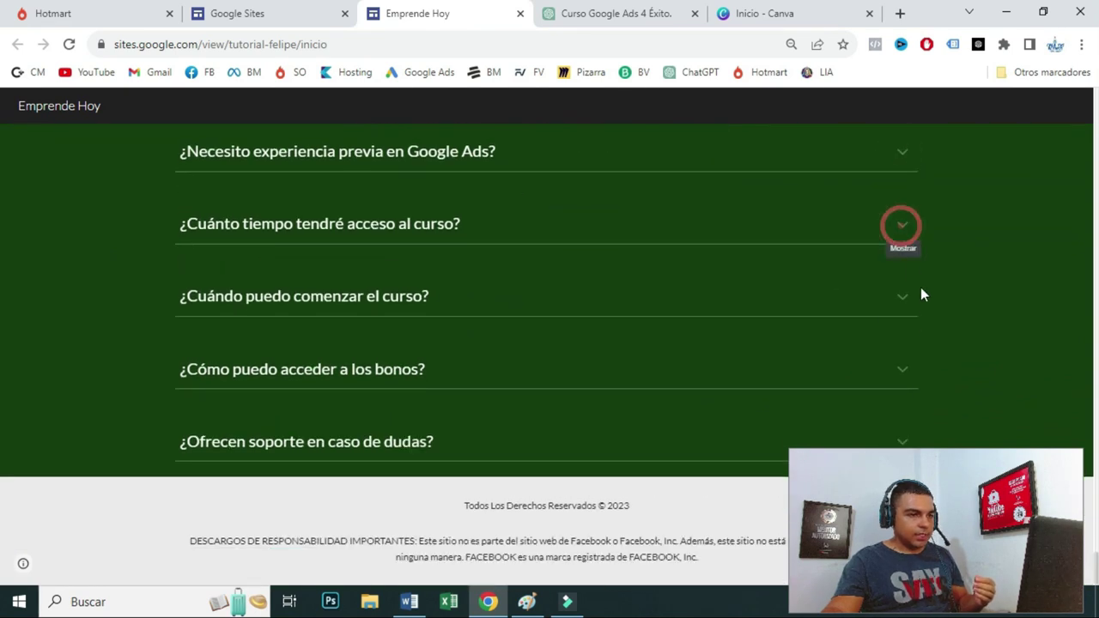
click(903, 301)
click(903, 305)
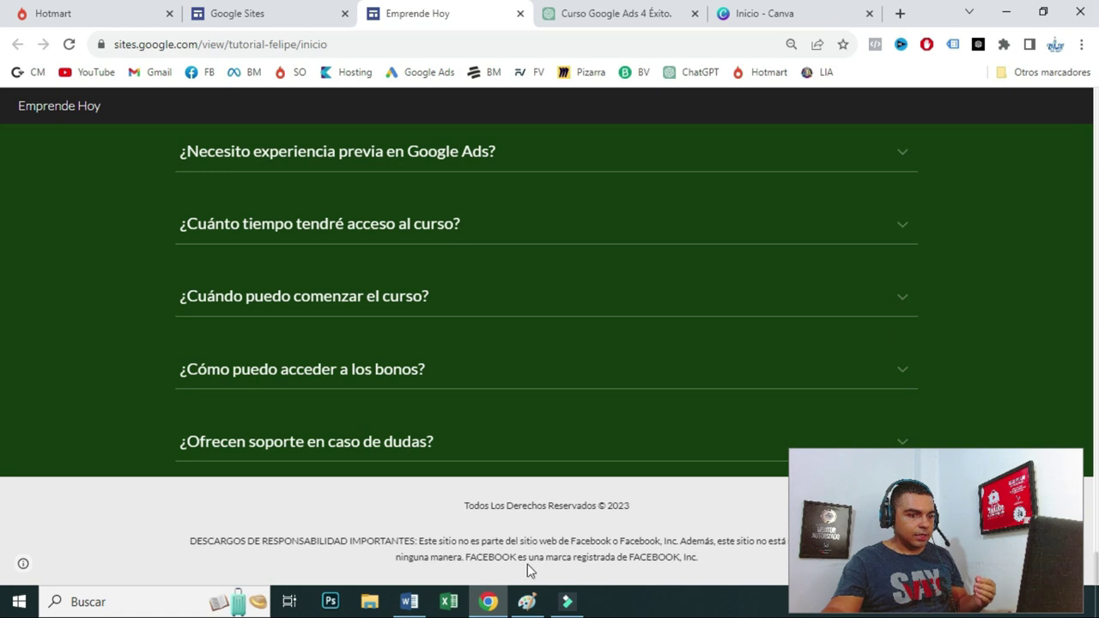
drag(716, 559, 243, 541)
click(964, 309)
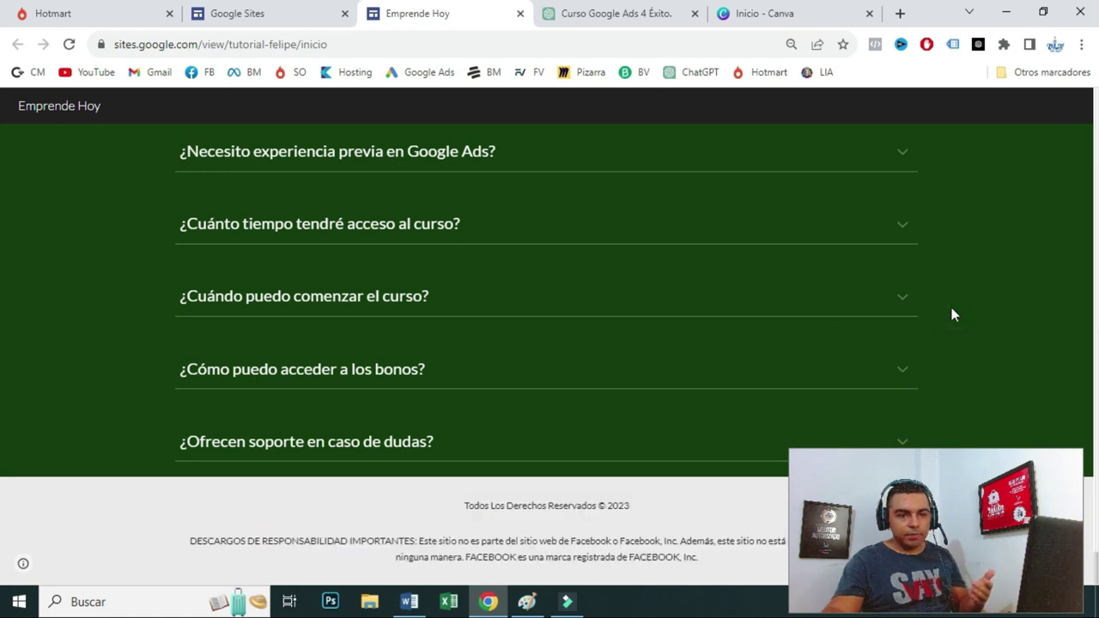
scroll(951, 307, up, 5)
scroll(951, 315, up, 5)
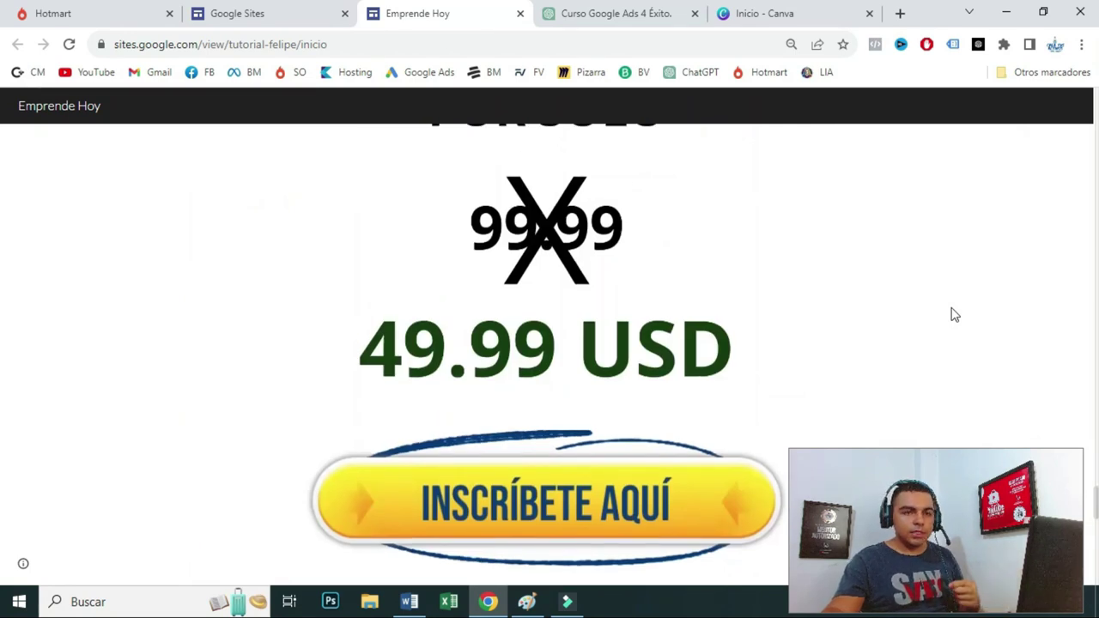
scroll(953, 315, up, 10)
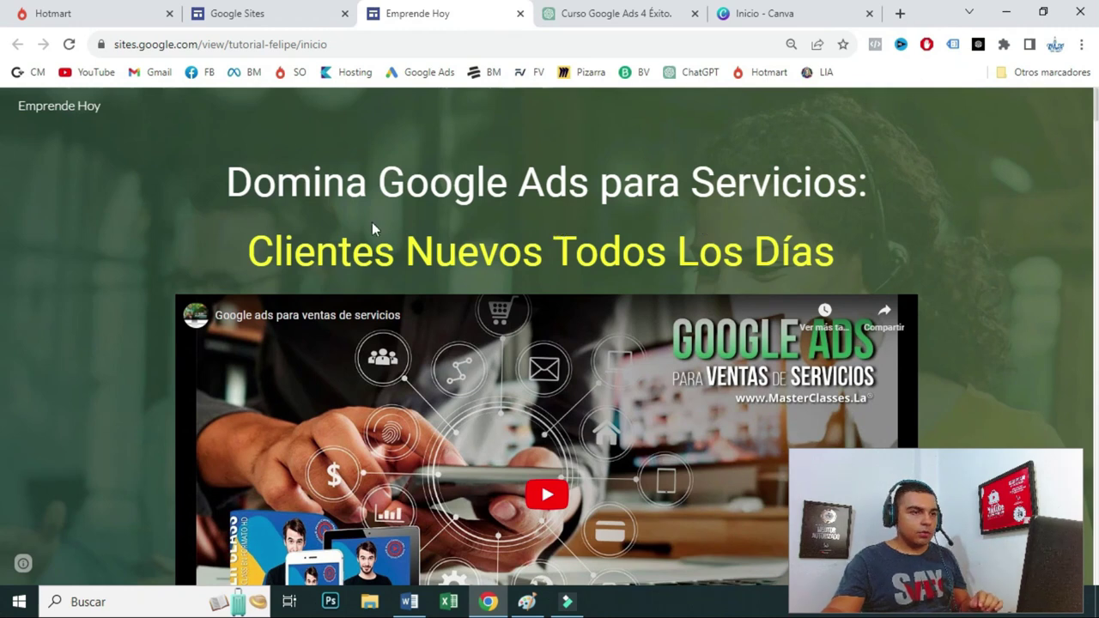
- Return to the Google Sites start page and create a new blank site
click(274, 12)
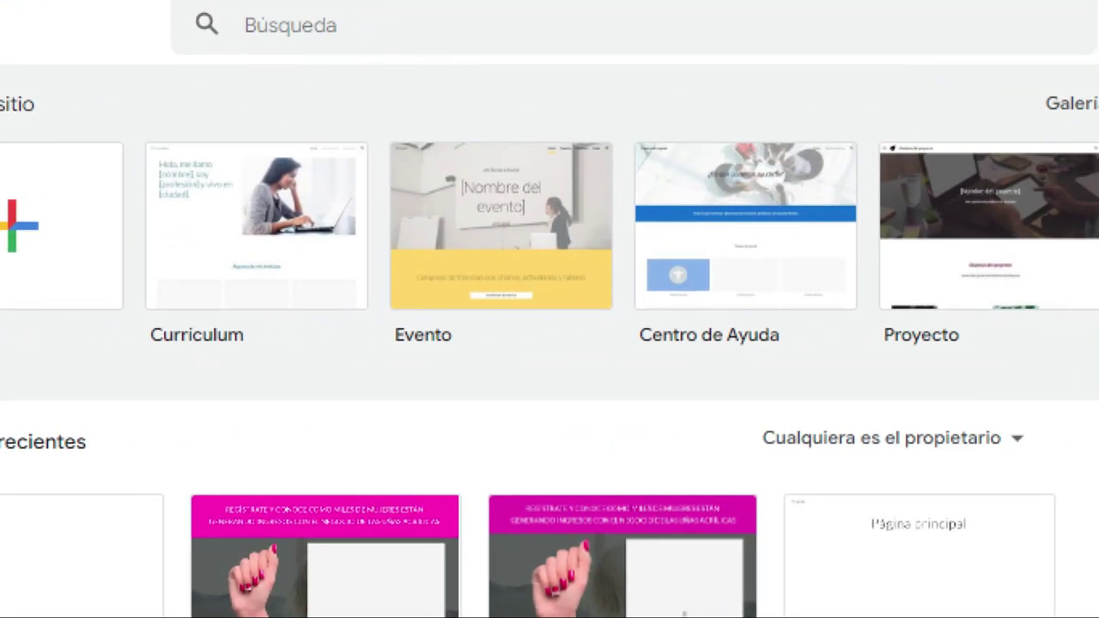
click(462, 189)
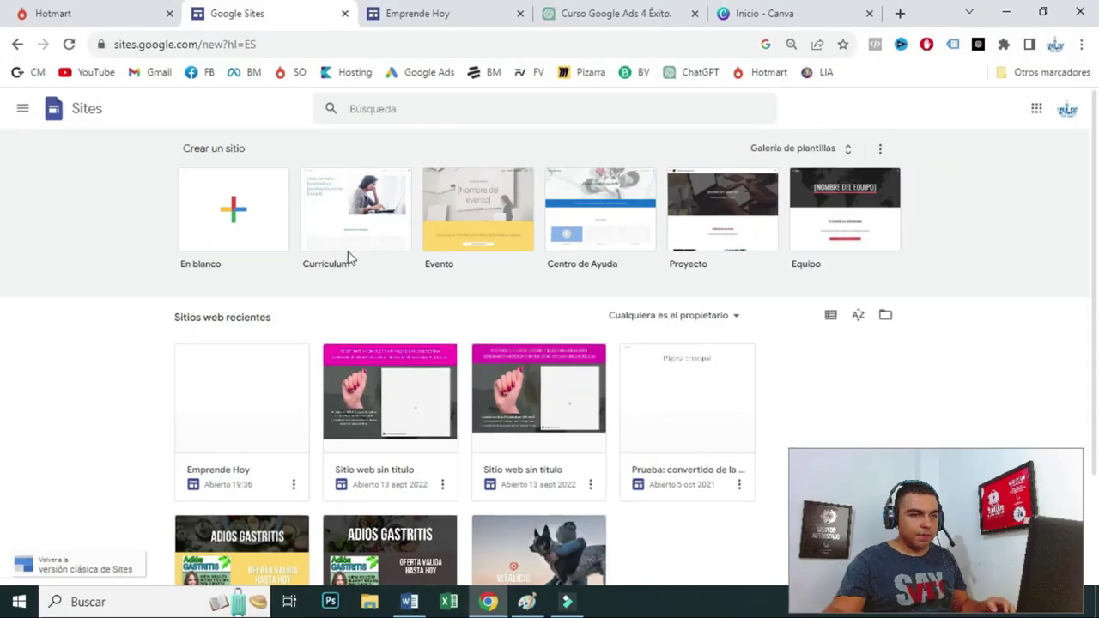
click(229, 237)
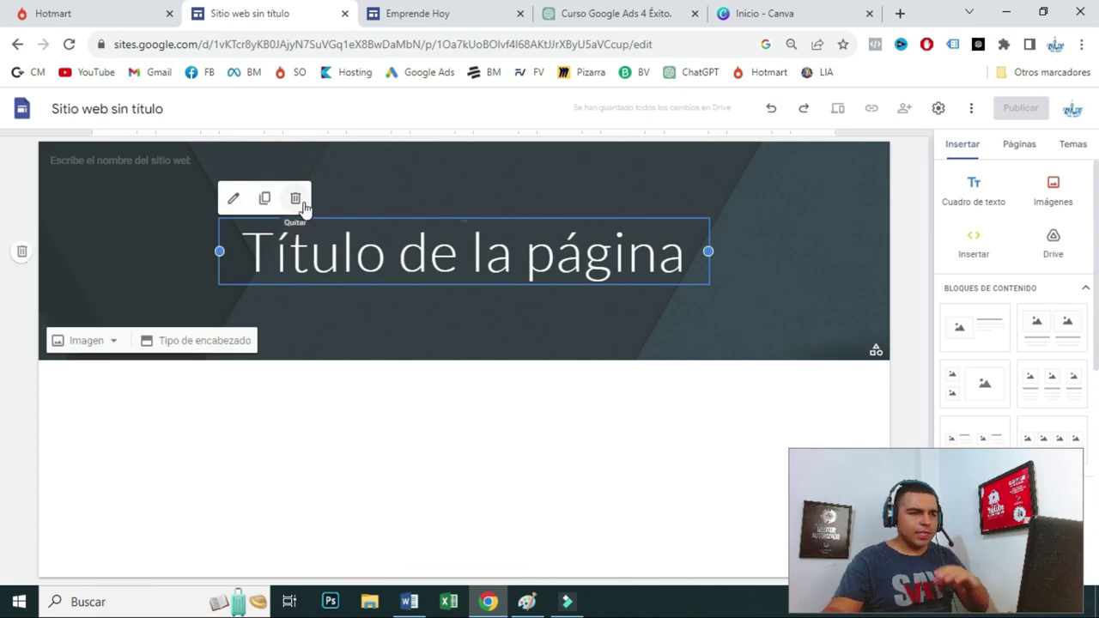
- Switch to the Emprende Hoy example page and examine its header with title, video and description, and the three differentiators below it
click(415, 13)
scroll(82, 233, down, 2)
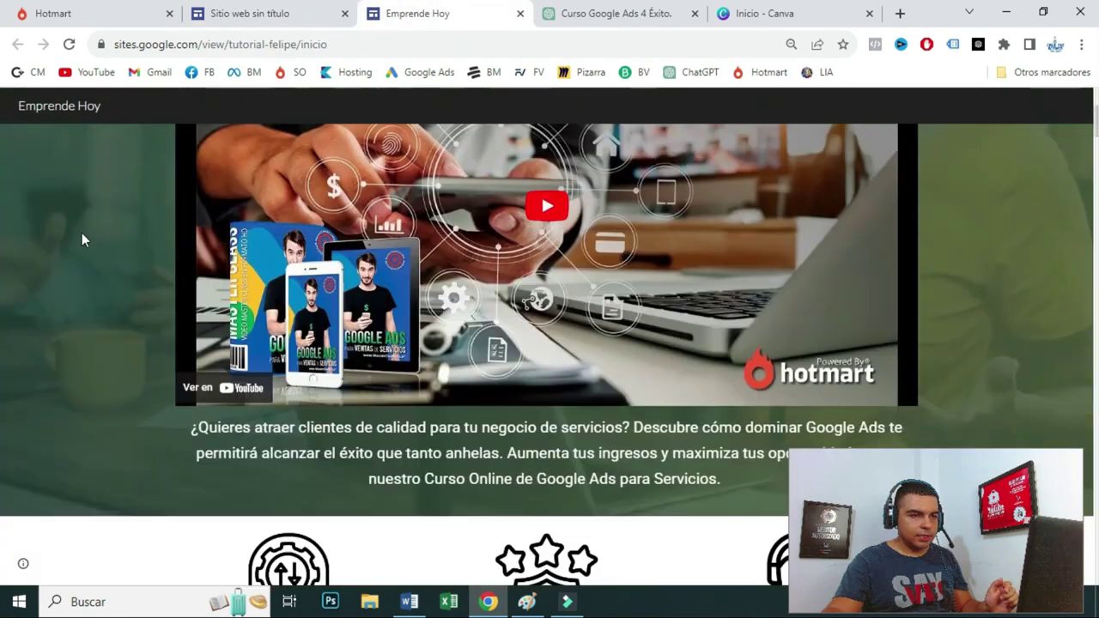
scroll(81, 233, down, 4)
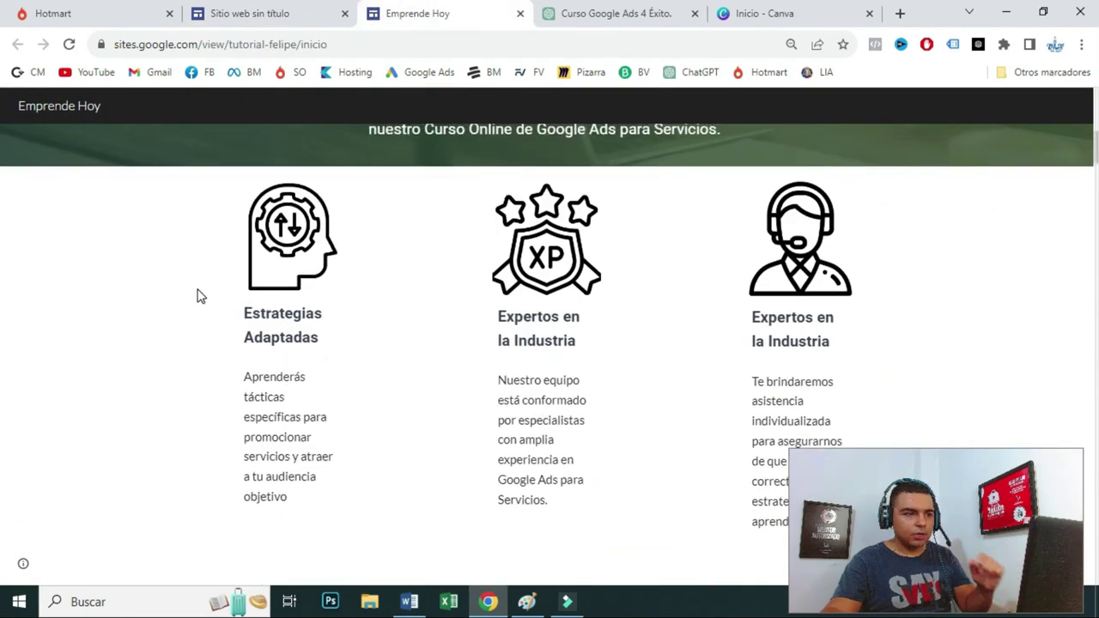
scroll(105, 277, up, 6)
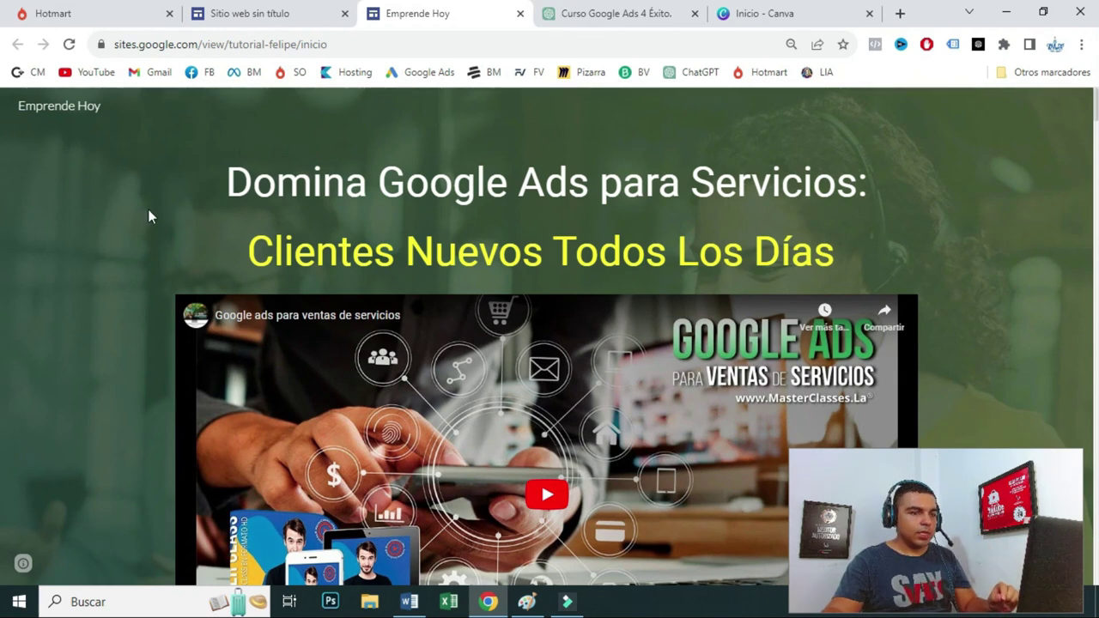
scroll(143, 249, down, 3)
scroll(137, 249, down, 3)
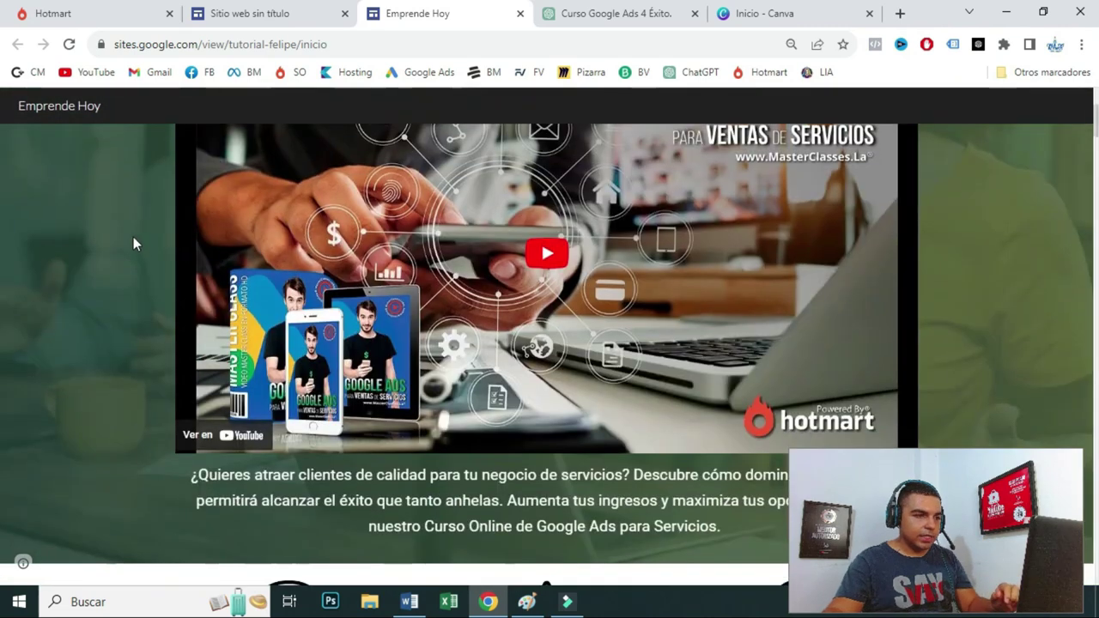
scroll(128, 266, up, 6)
- Return to the new site in the editor and name it "Emprende Hoy", matching the example page
click(267, 10)
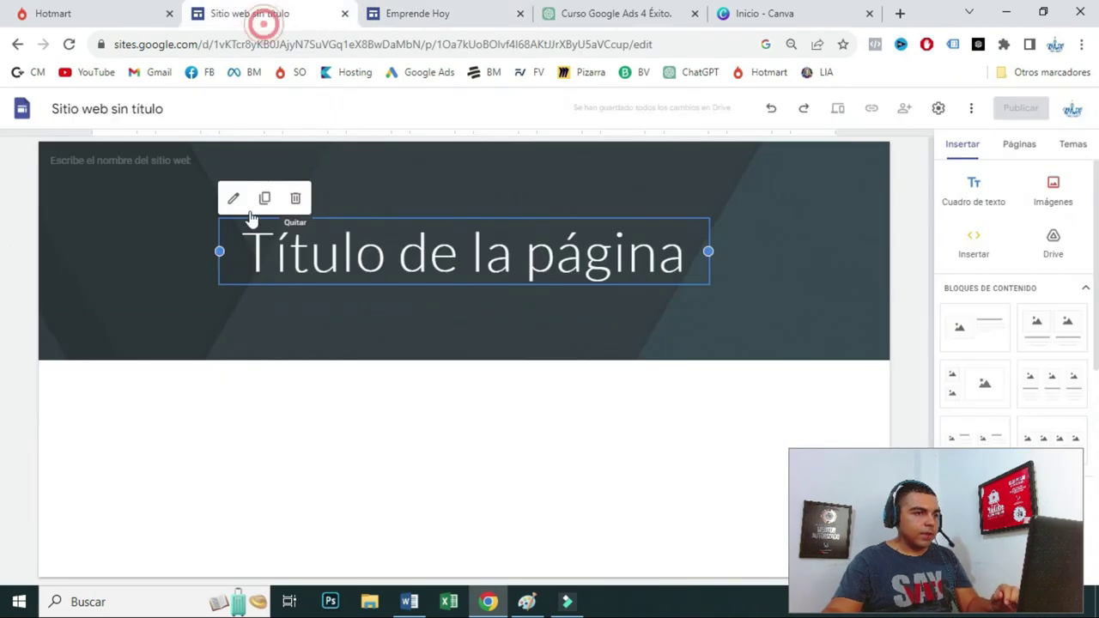
click(419, 14)
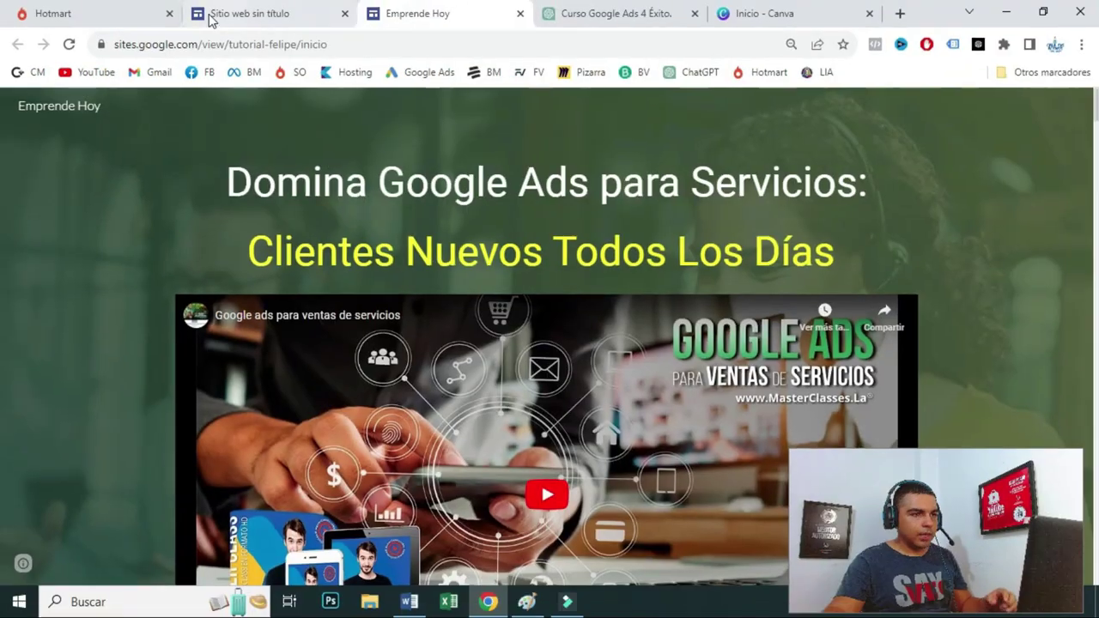
click(155, 19)
click(191, 12)
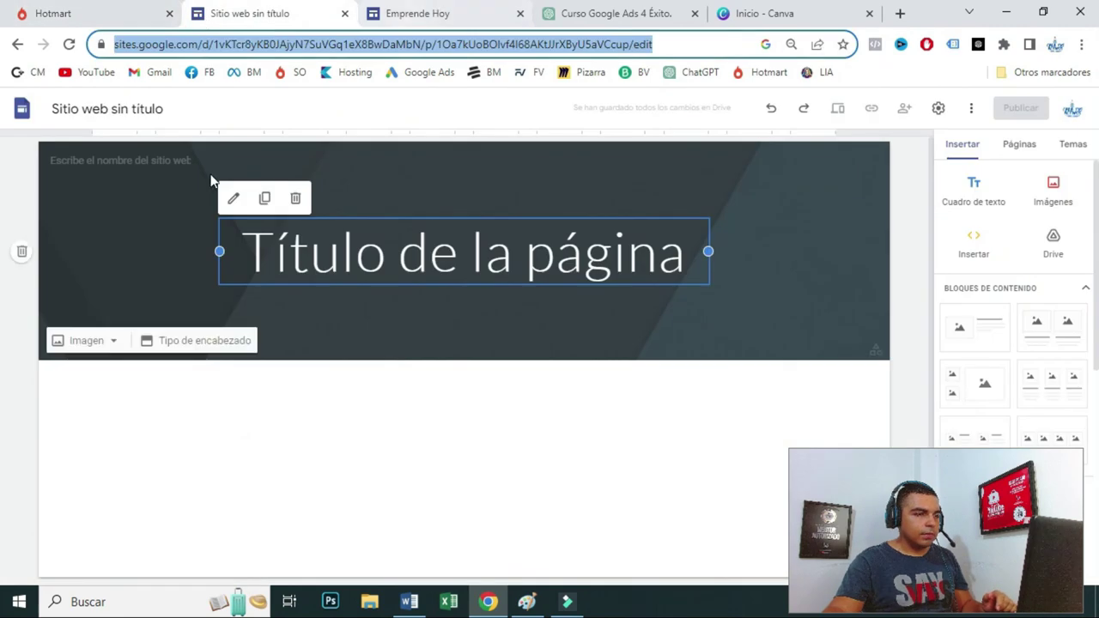
click(149, 159)
text(Emprende H)
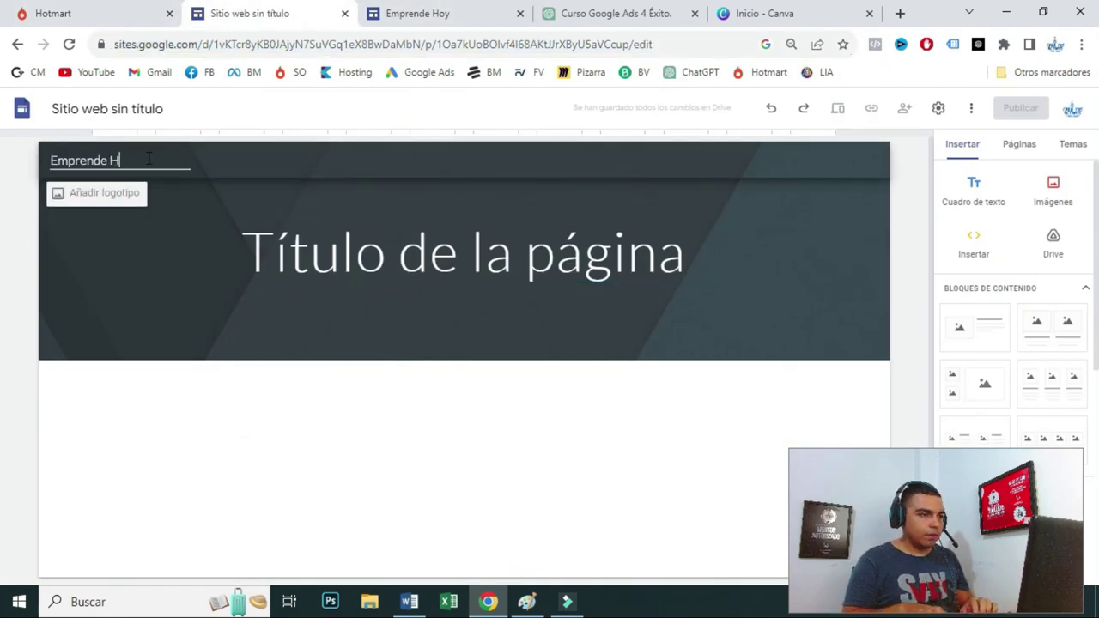
text(oy)
click(125, 259)
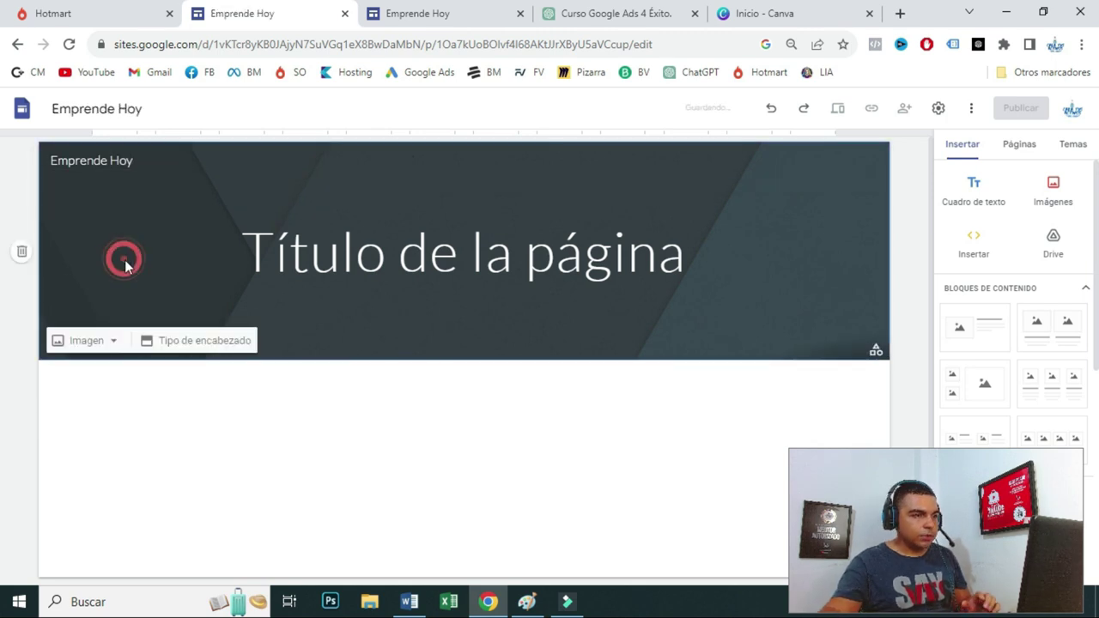
- Upload image 1 from Documentos > Afiliados Activos > A as the header background of the new site
click(80, 341)
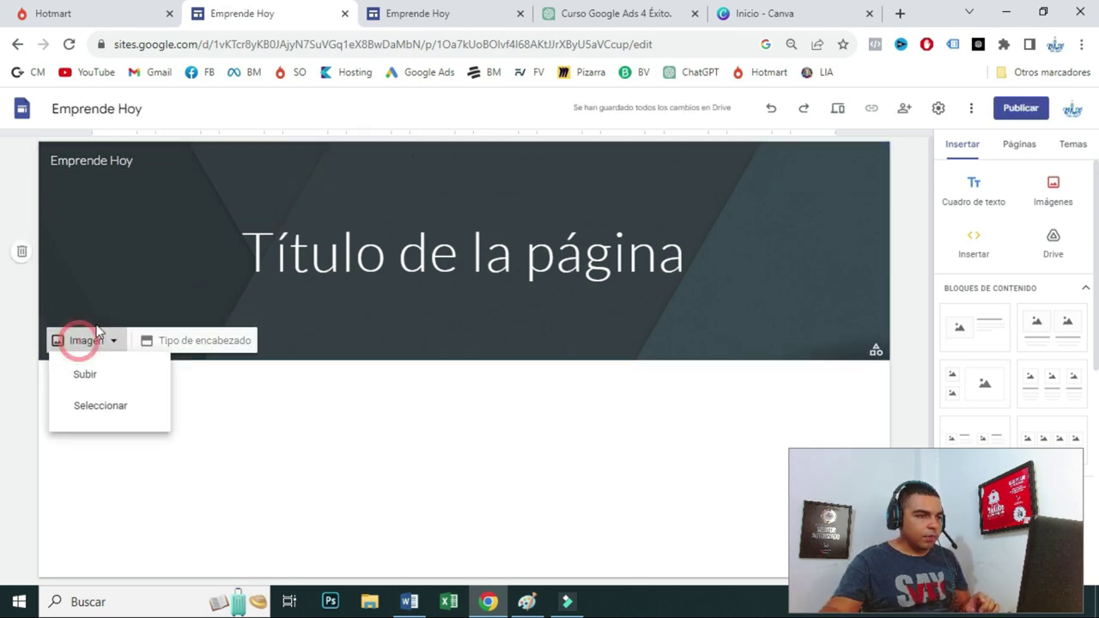
click(84, 371)
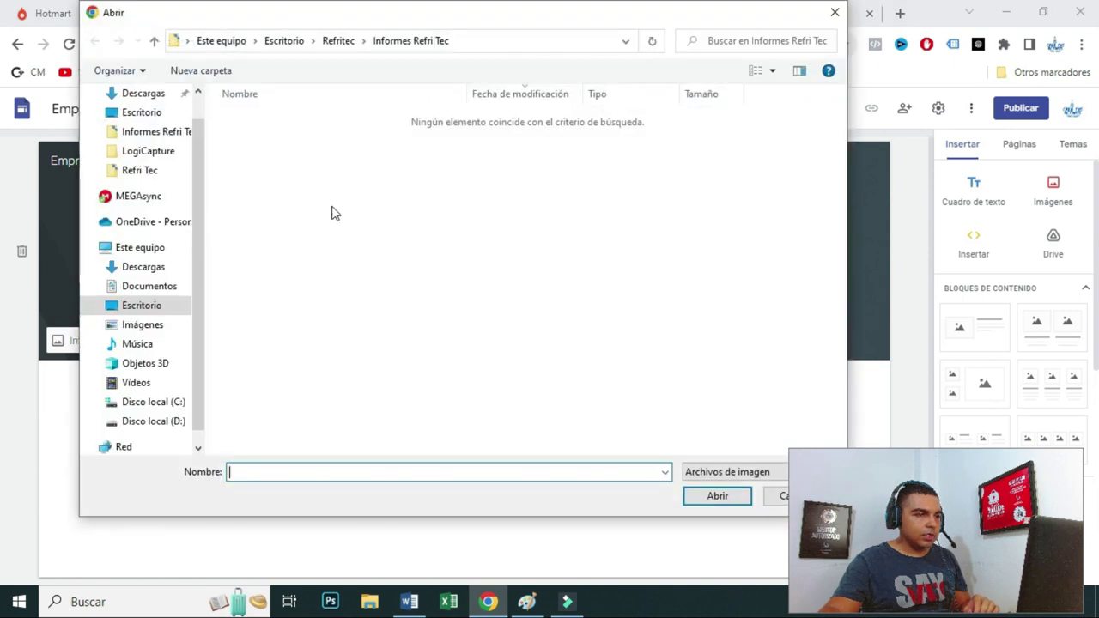
click(149, 286)
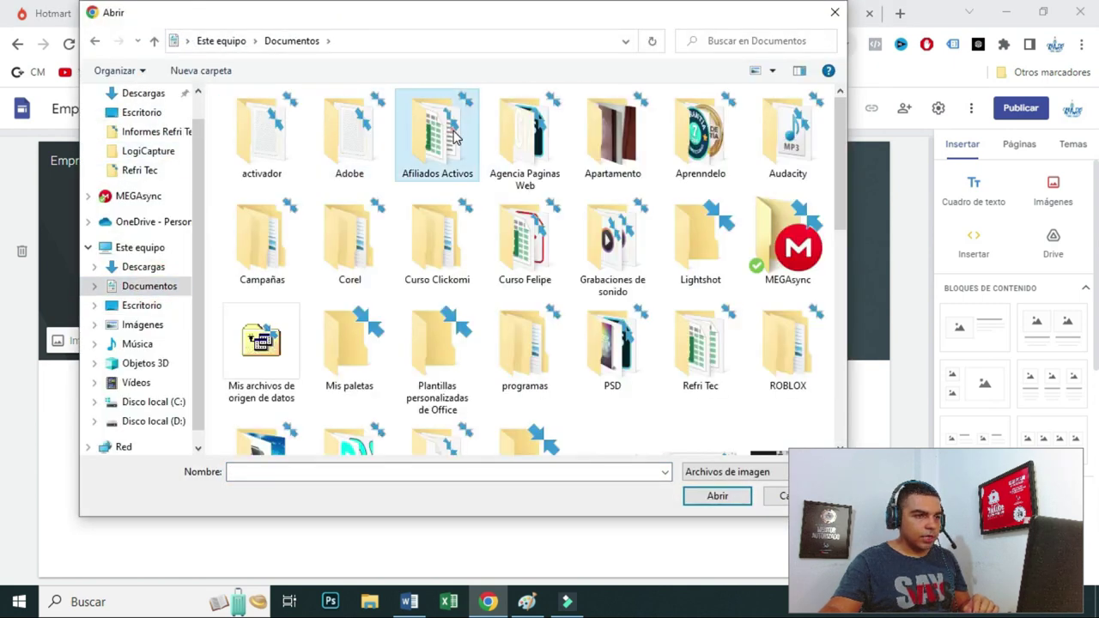
double_click(438, 129)
click(279, 123)
double_click(279, 123)
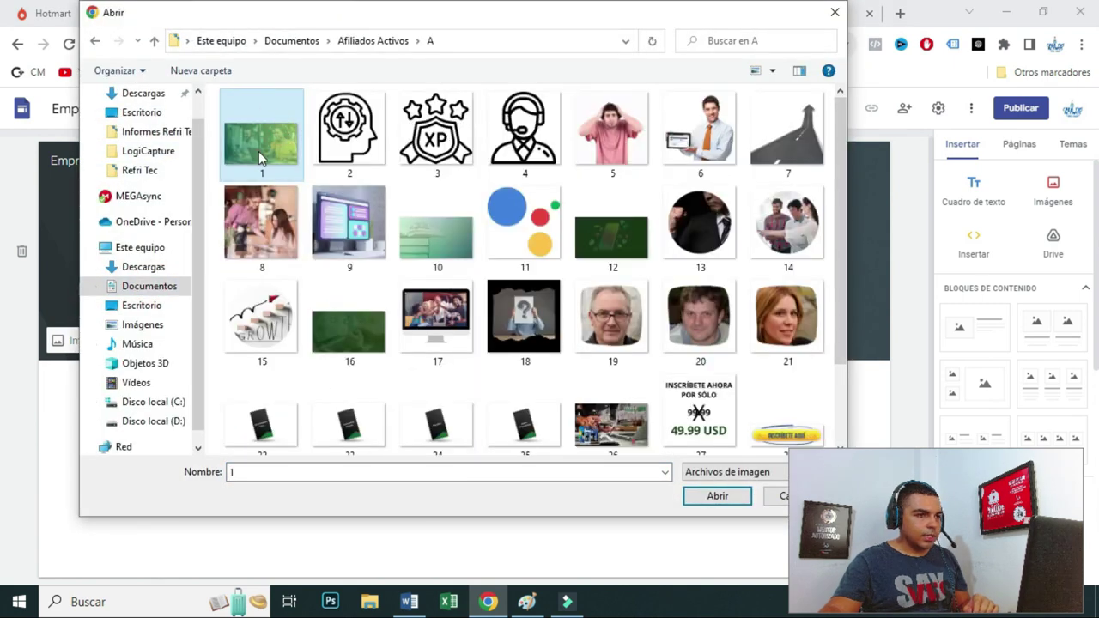
double_click(259, 151)
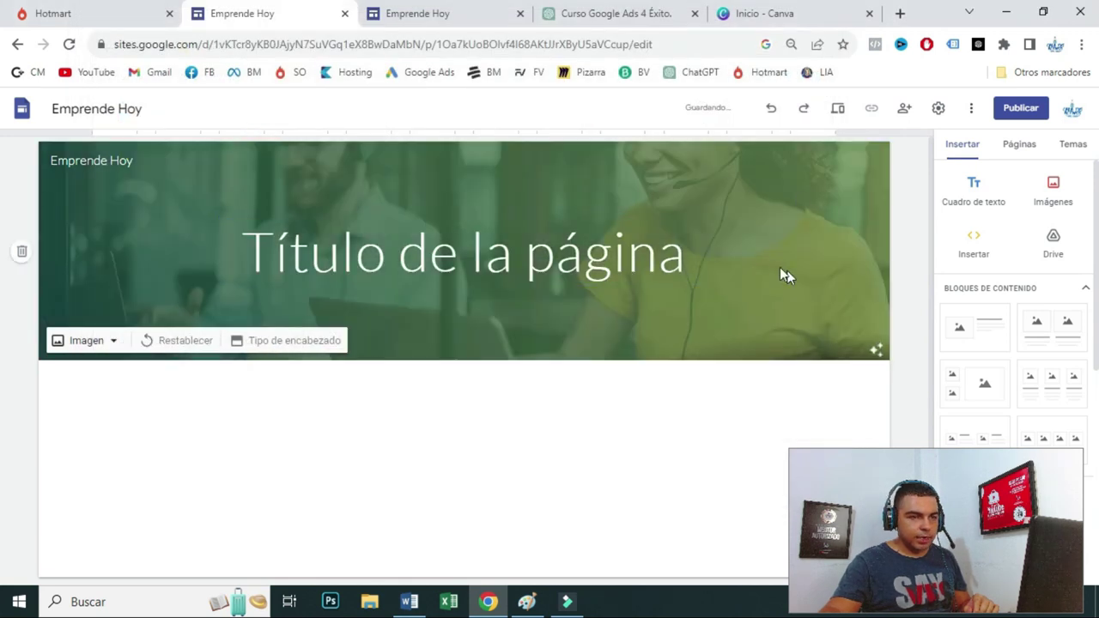
- Copy the headline "Domina Google Ads para Servicios: Clientes Nuevos Todos Los Días" from the example page and replace the header's placeholder title with it
click(421, 12)
drag(217, 183, 844, 261)
key(ctrl+c)
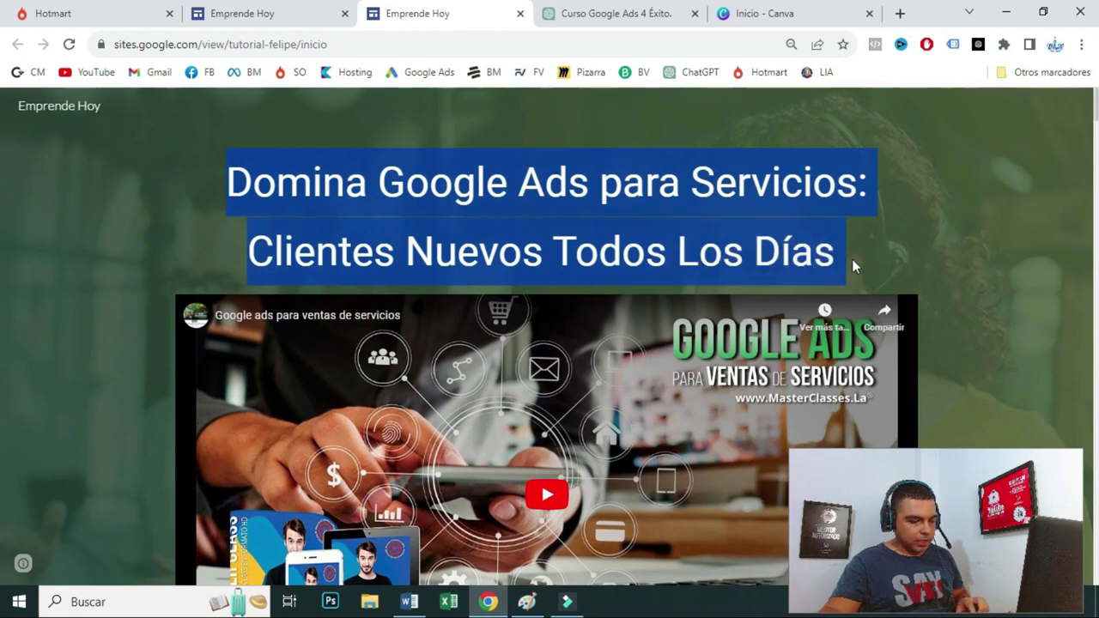
click(307, 10)
click(463, 258)
triple_click(463, 257)
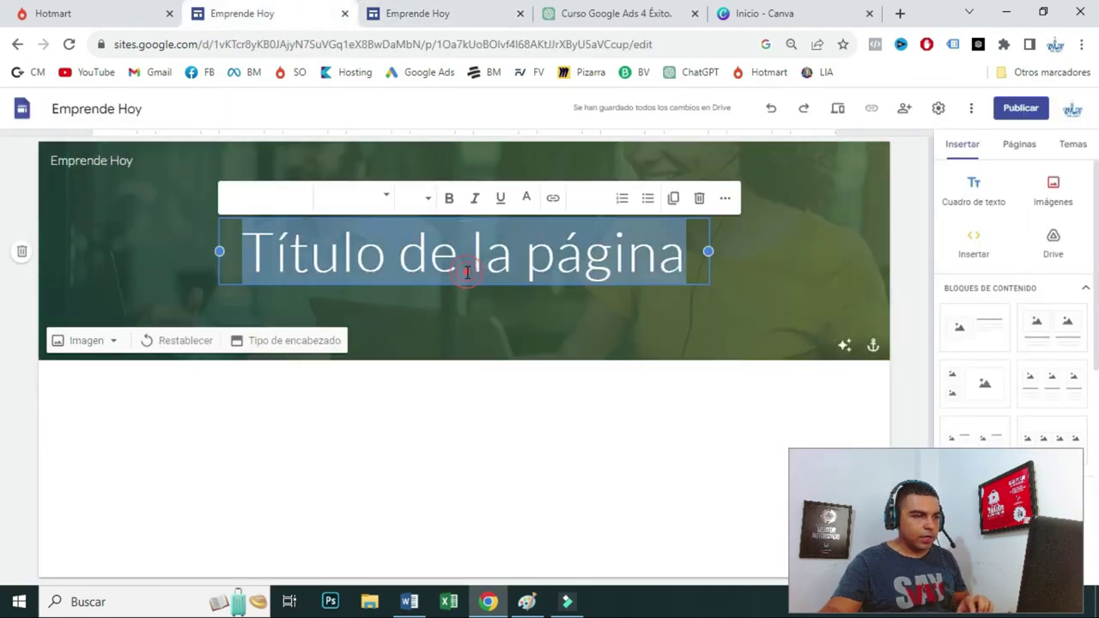
key(ctrl+v)
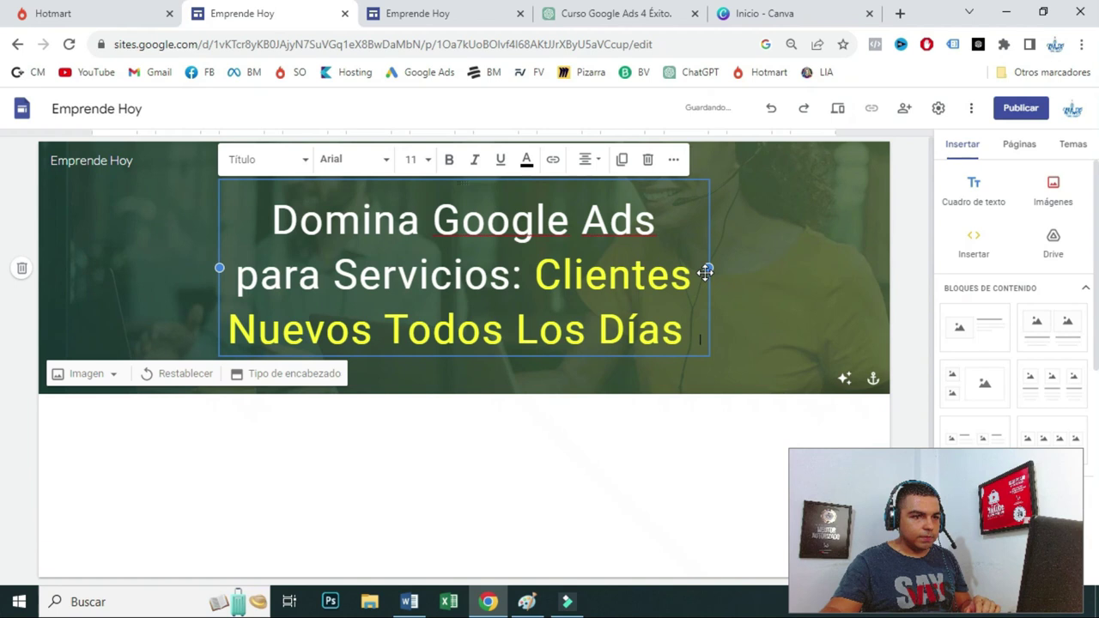
- Widen the header's title box on both sides so the headline fits on two lines
drag(709, 268, 815, 268)
drag(221, 269, 93, 277)
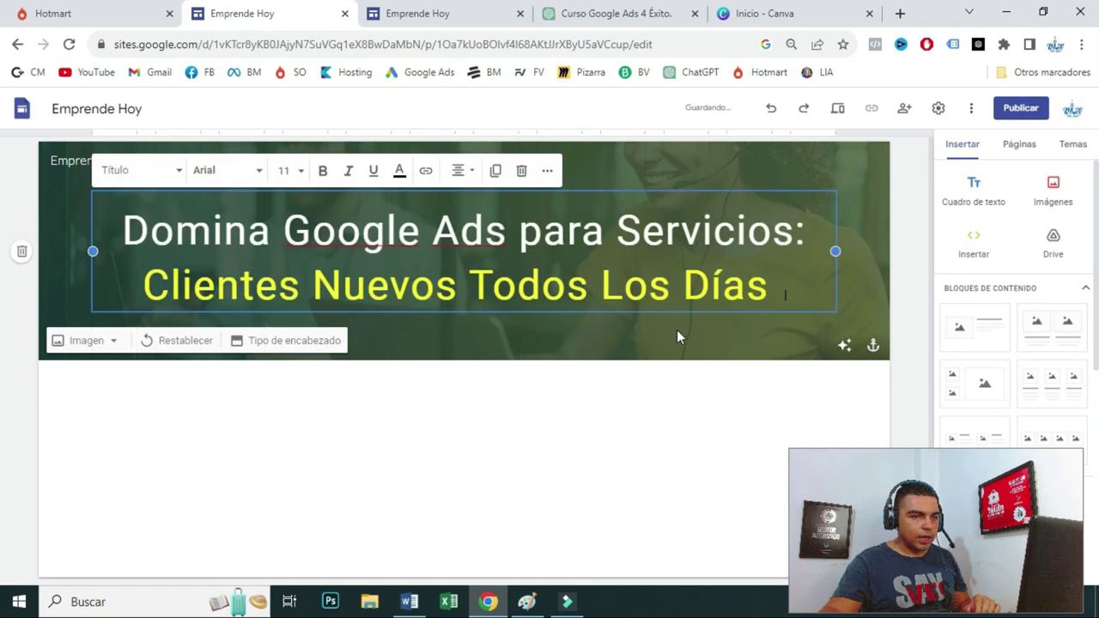
drag(879, 479, 146, 513)
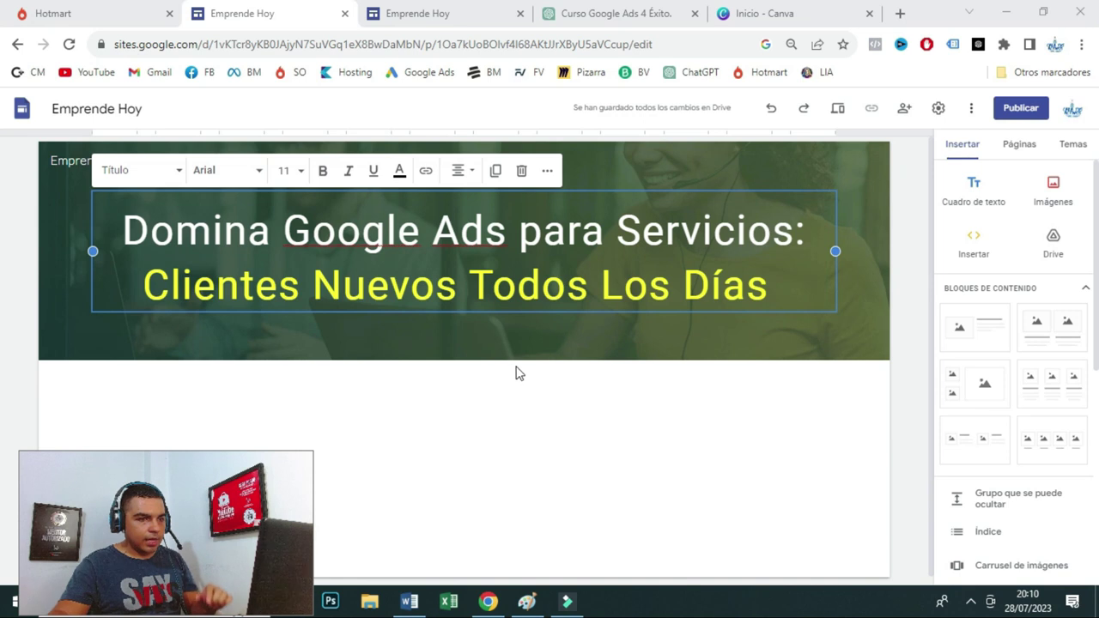
- Check the video below the example page's headline and start inserting a YouTube video in the new site
click(435, 14)
scroll(479, 315, down, 2)
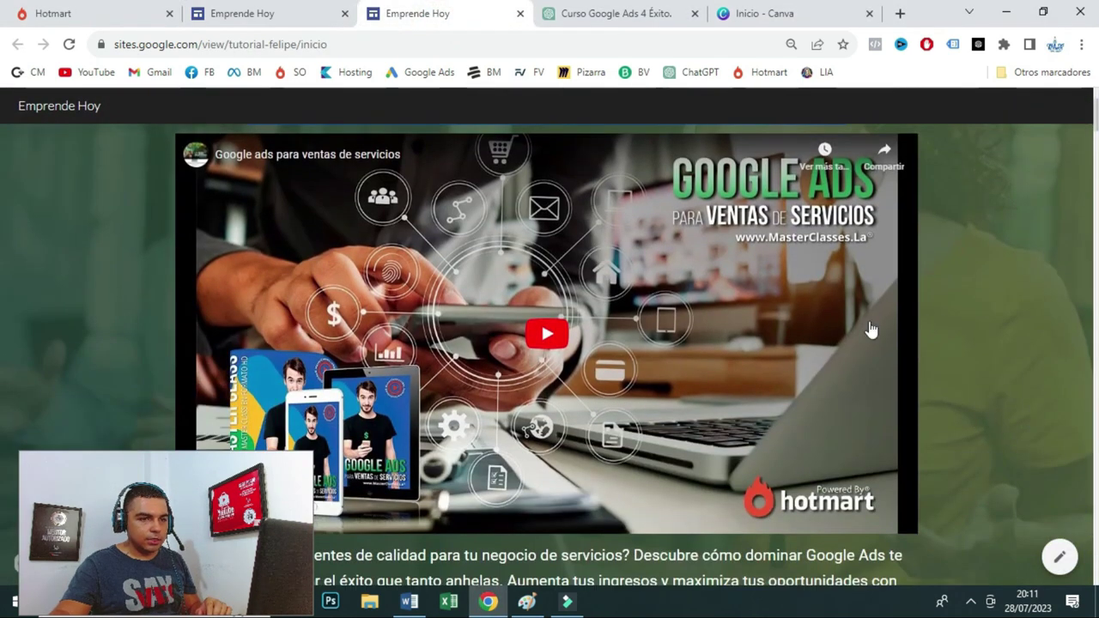
click(312, 10)
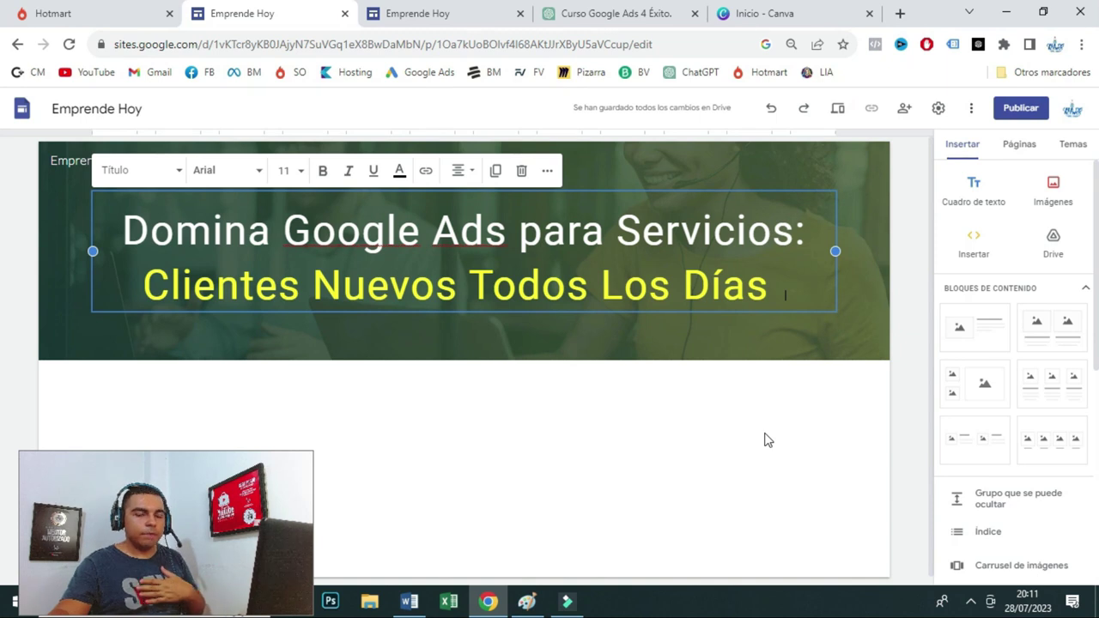
click(806, 410)
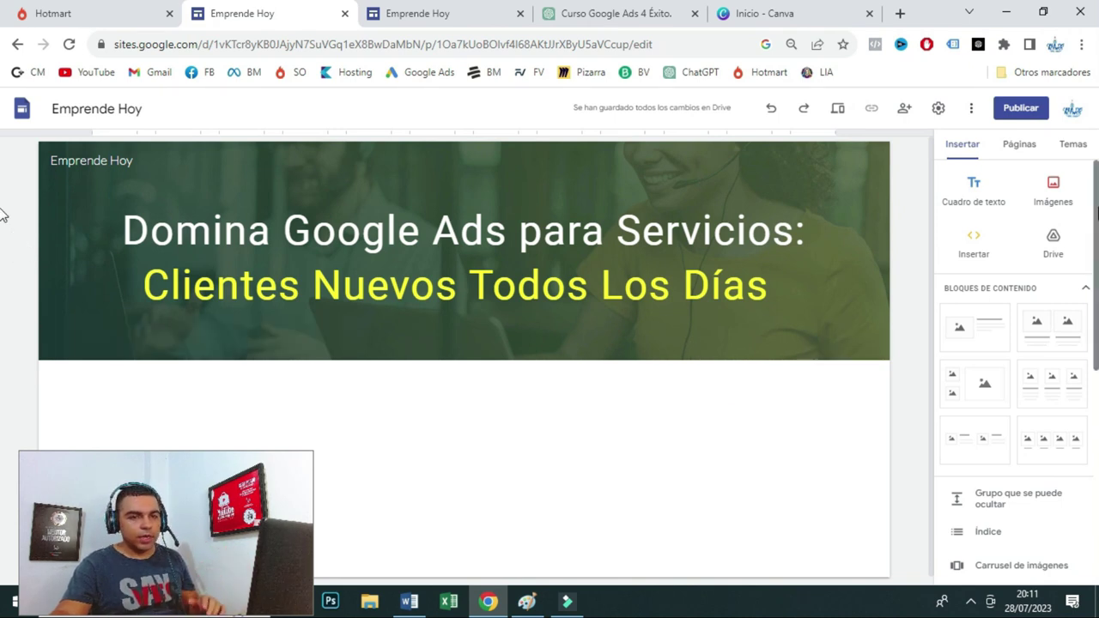
scroll(1013, 361, down, 3)
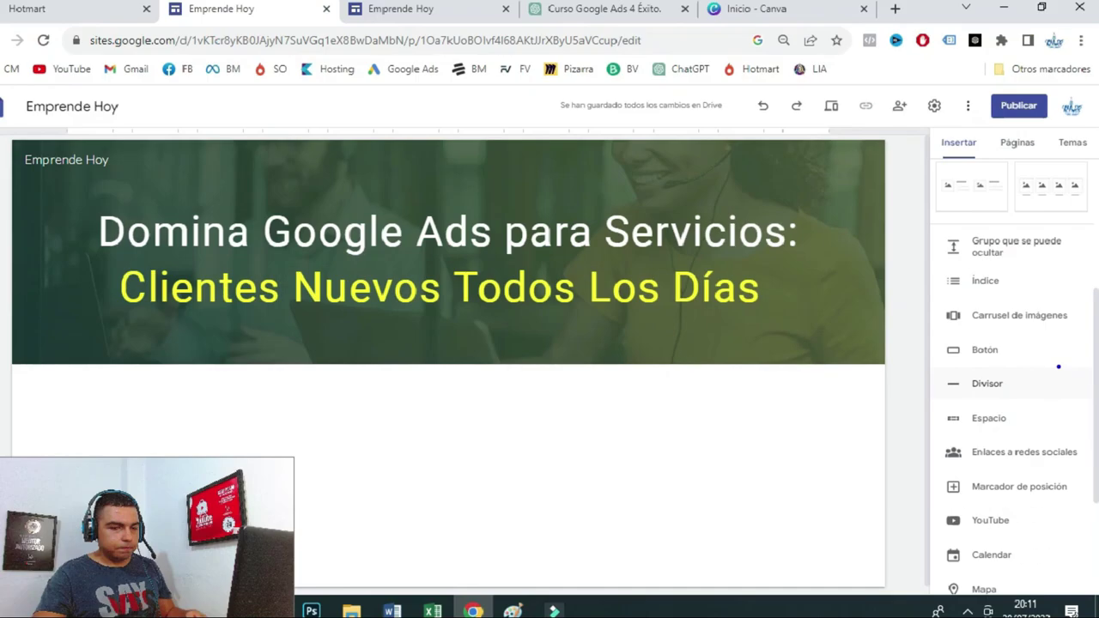
drag(1096, 398, 1097, 403)
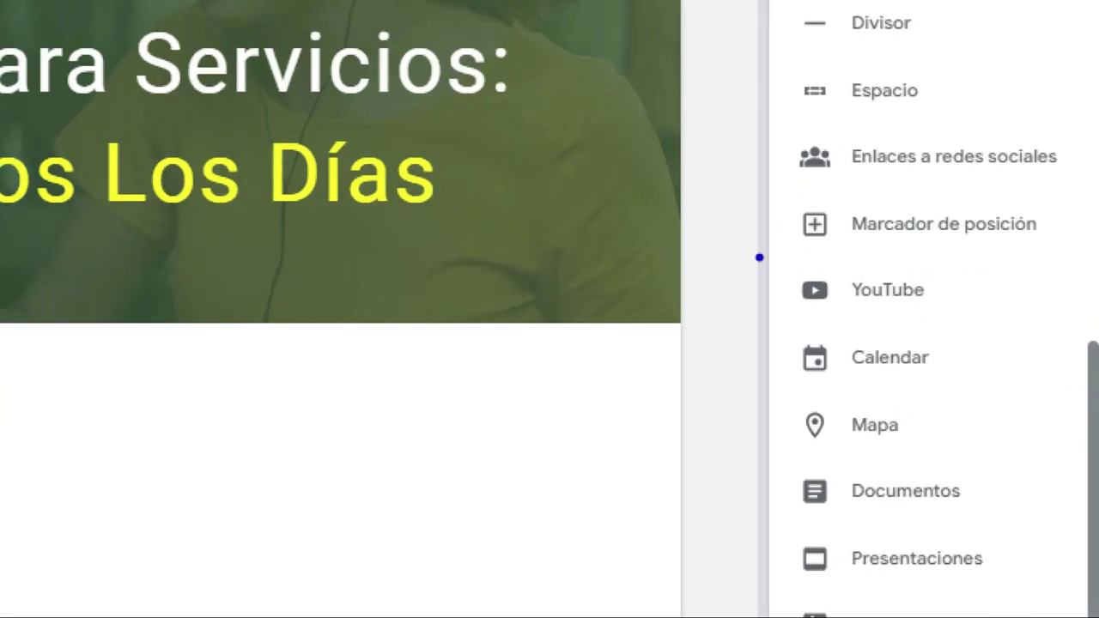
drag(927, 325, 1031, 367)
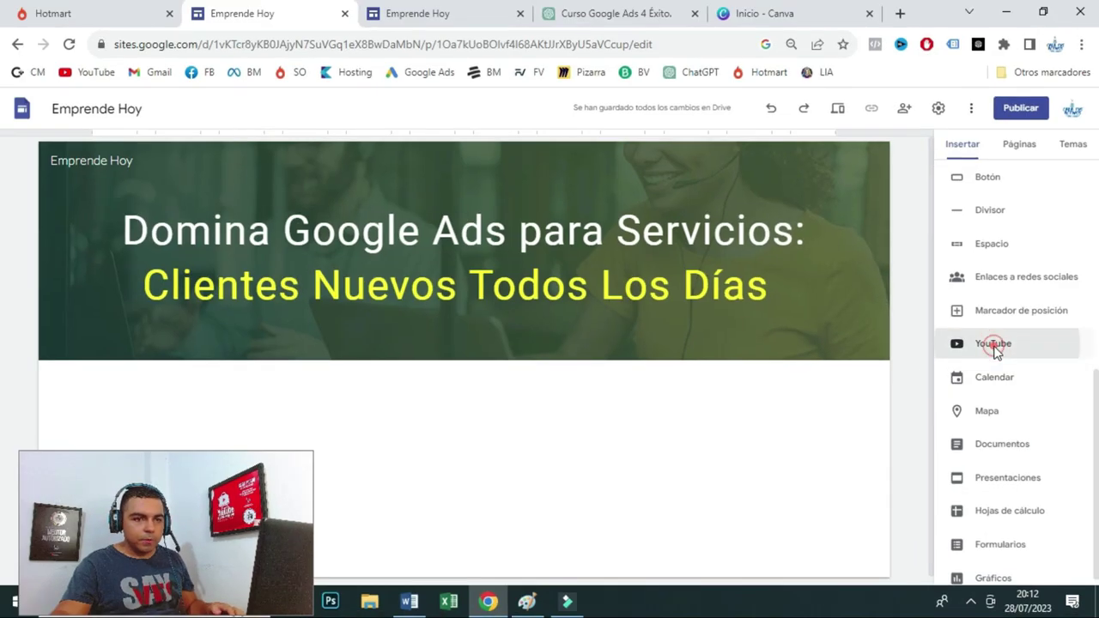
click(888, 296)
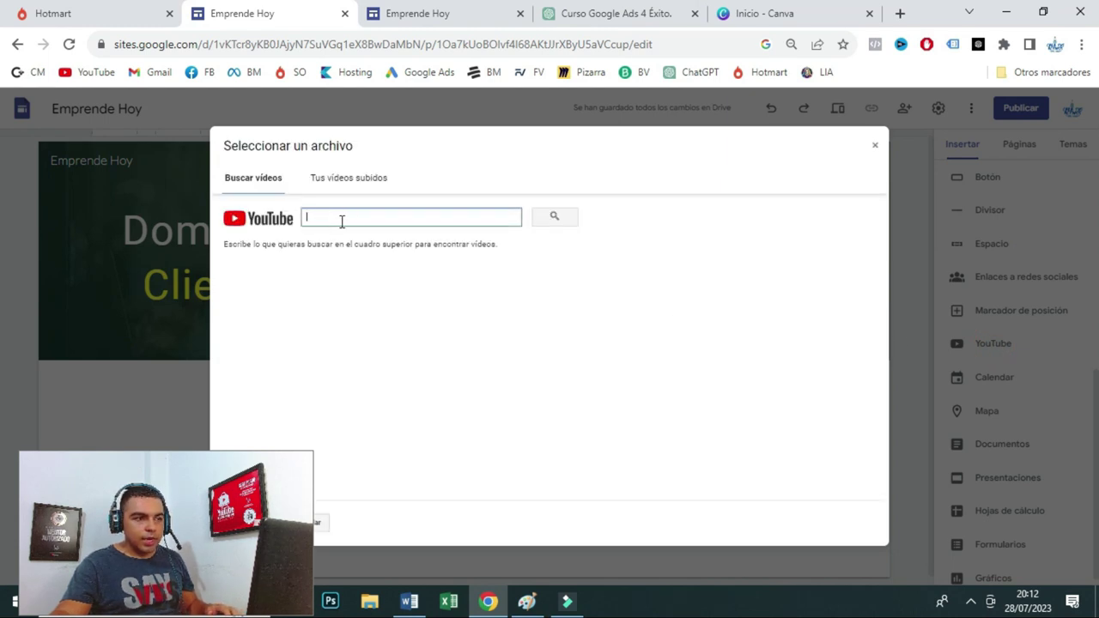
- Open the example page's video on YouTube, copy its URL and paste it into the video search of the new site
click(394, 17)
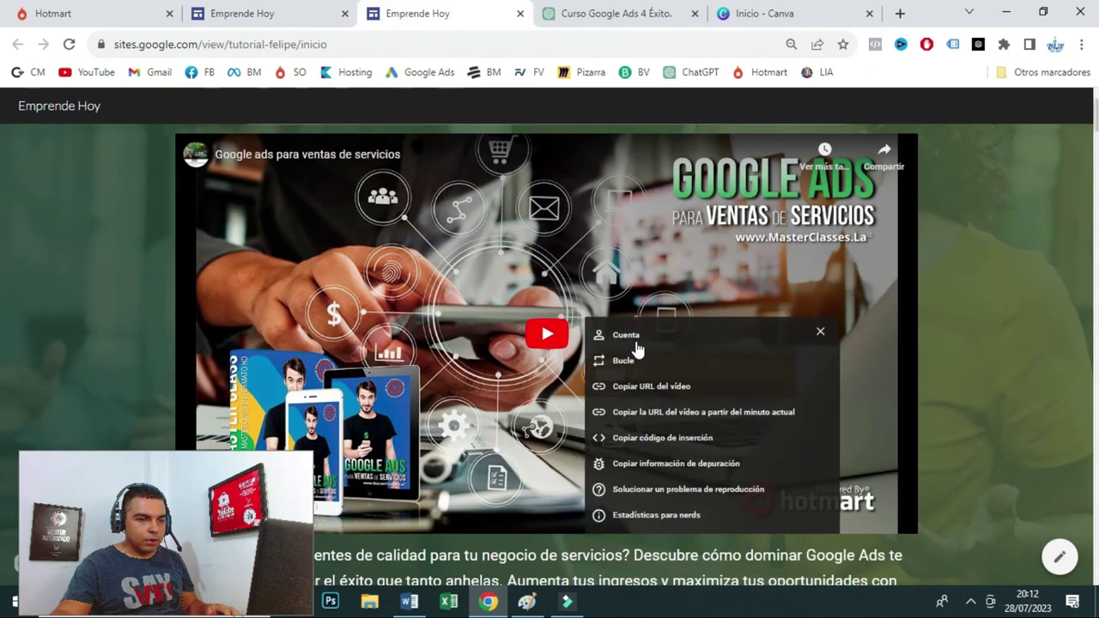
click(307, 158)
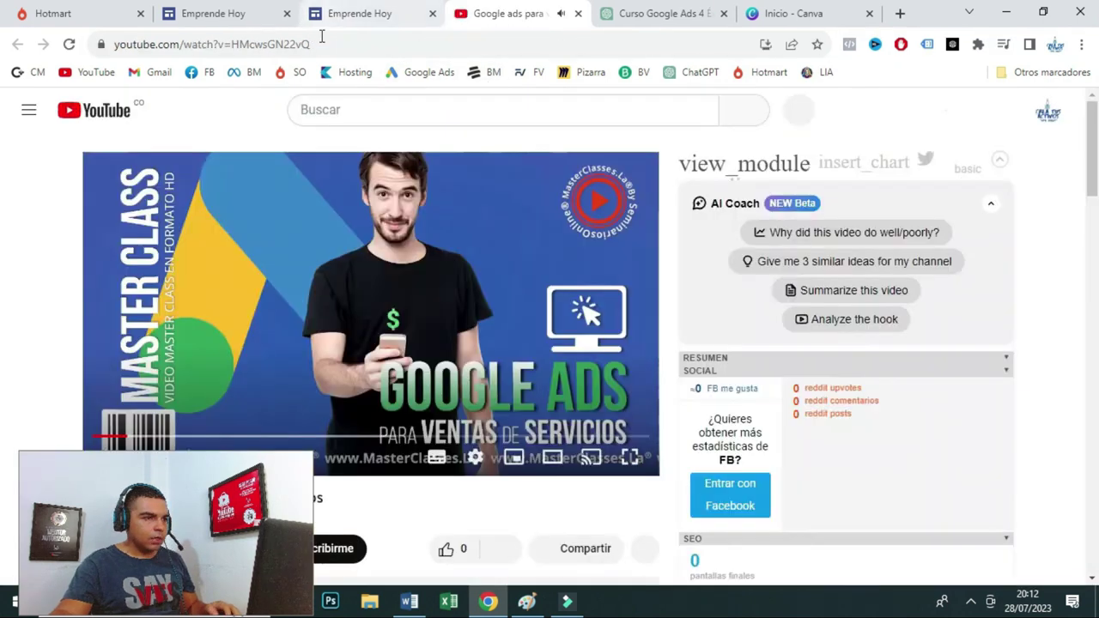
click(321, 47)
key(ctrl+c)
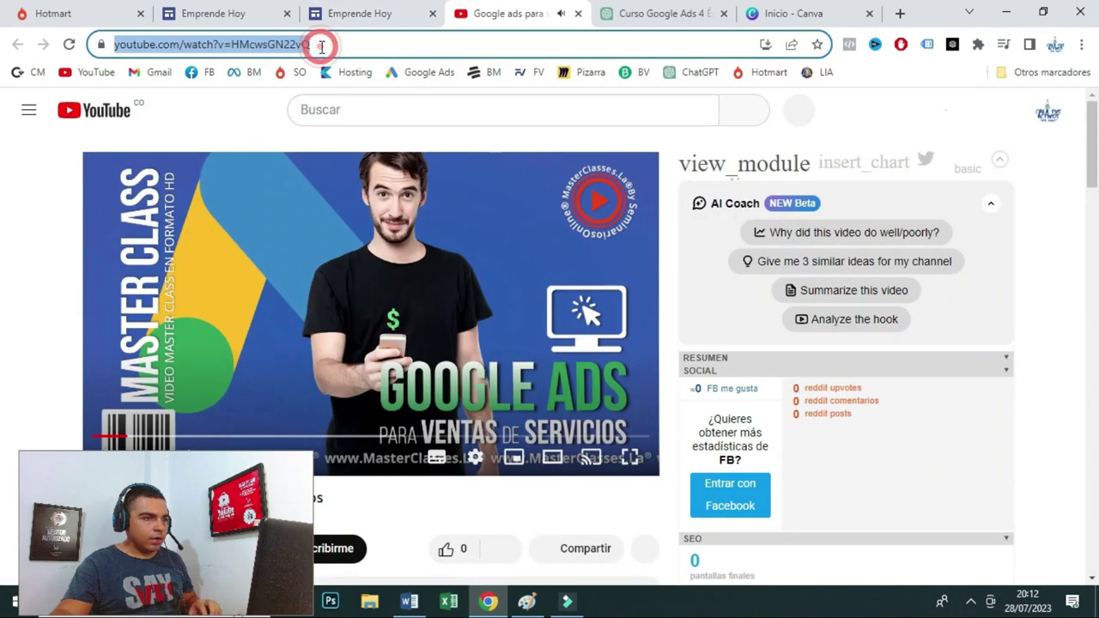
click(233, 8)
key(ctrl+v)
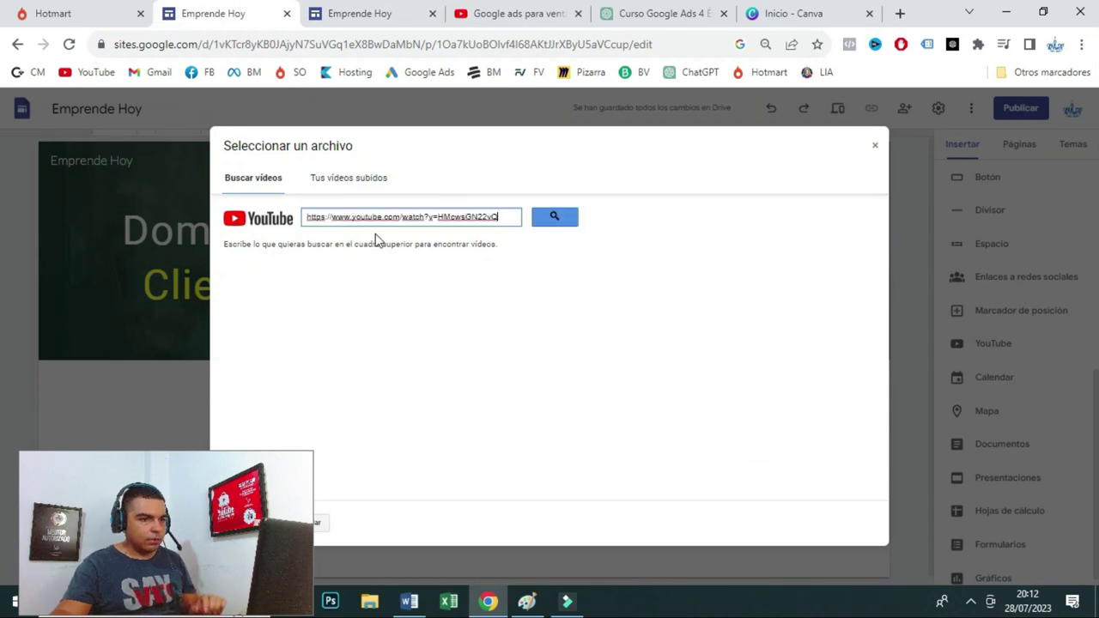
- Search for the pasted URL and insert the video "Google ads para ventas de servicios" into the page
click(564, 223)
click(317, 283)
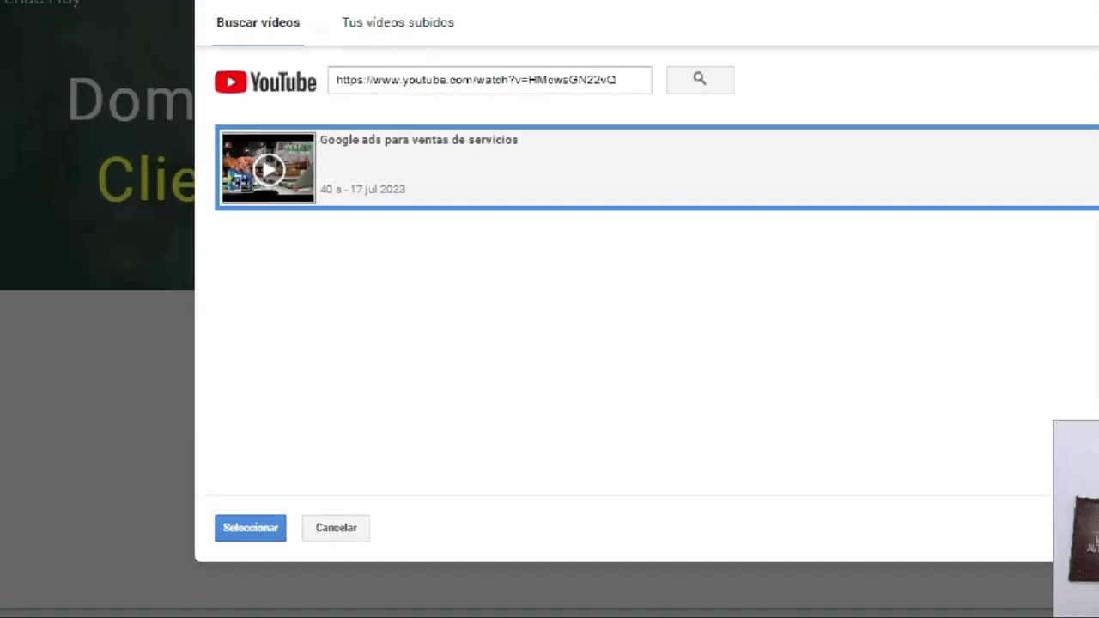
click(242, 520)
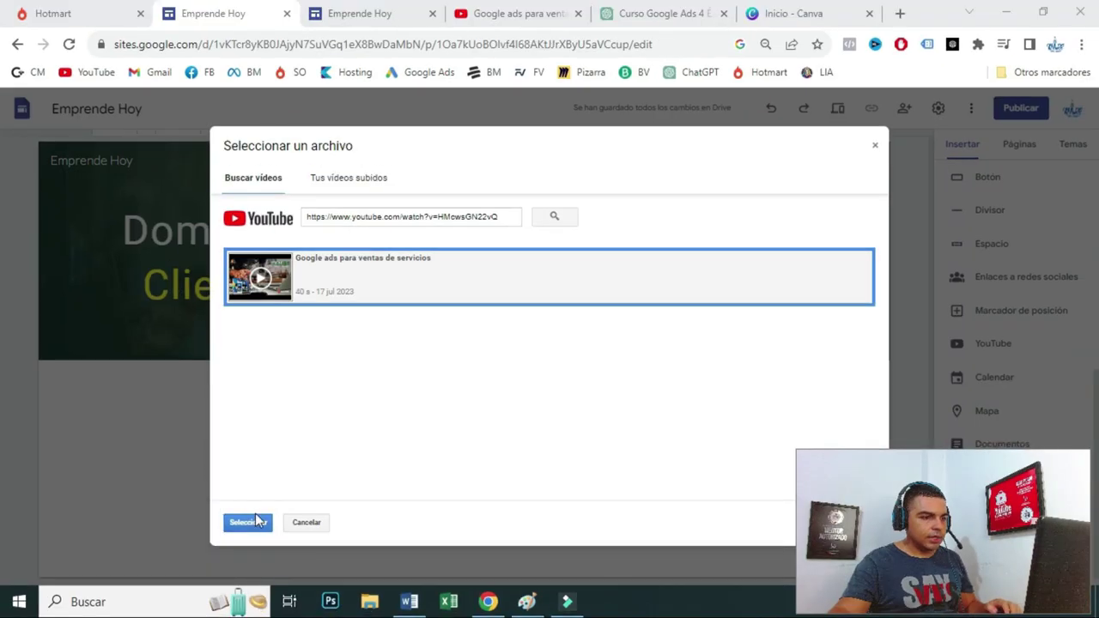
click(255, 532)
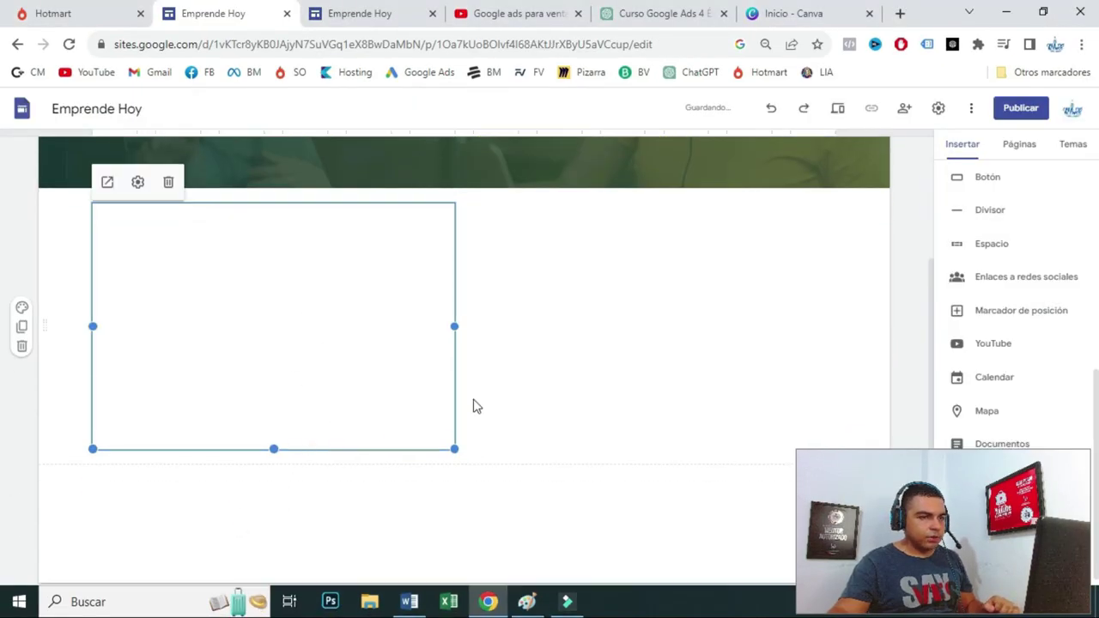
scroll(473, 421, up, 1)
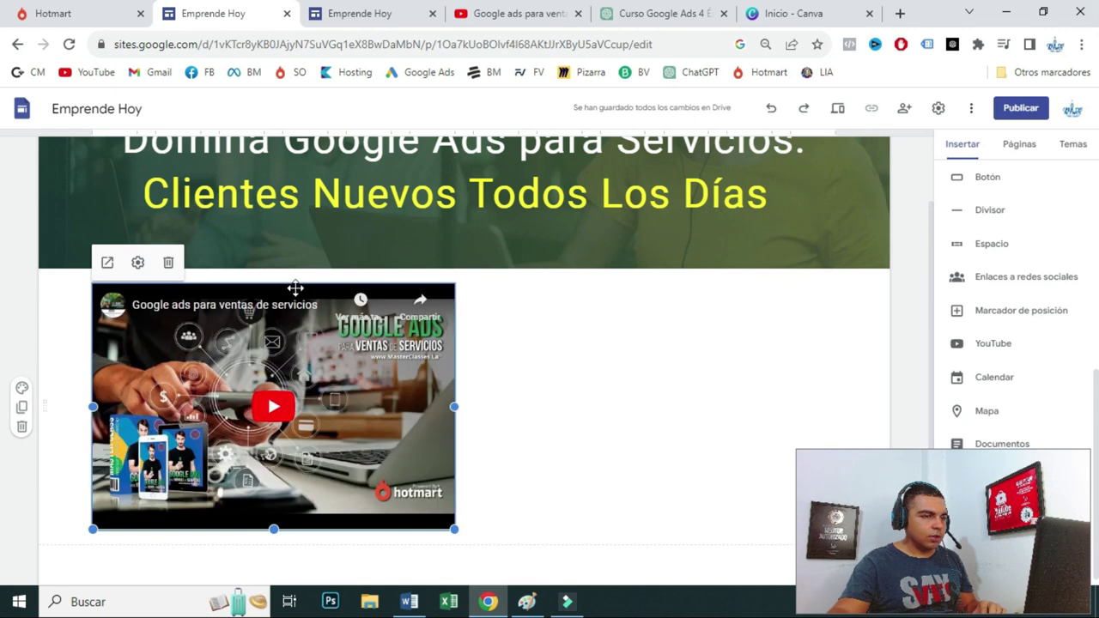
- Check the video's position on the example page and move the inserted video into the header below the headline, at the headline's full width
click(365, 14)
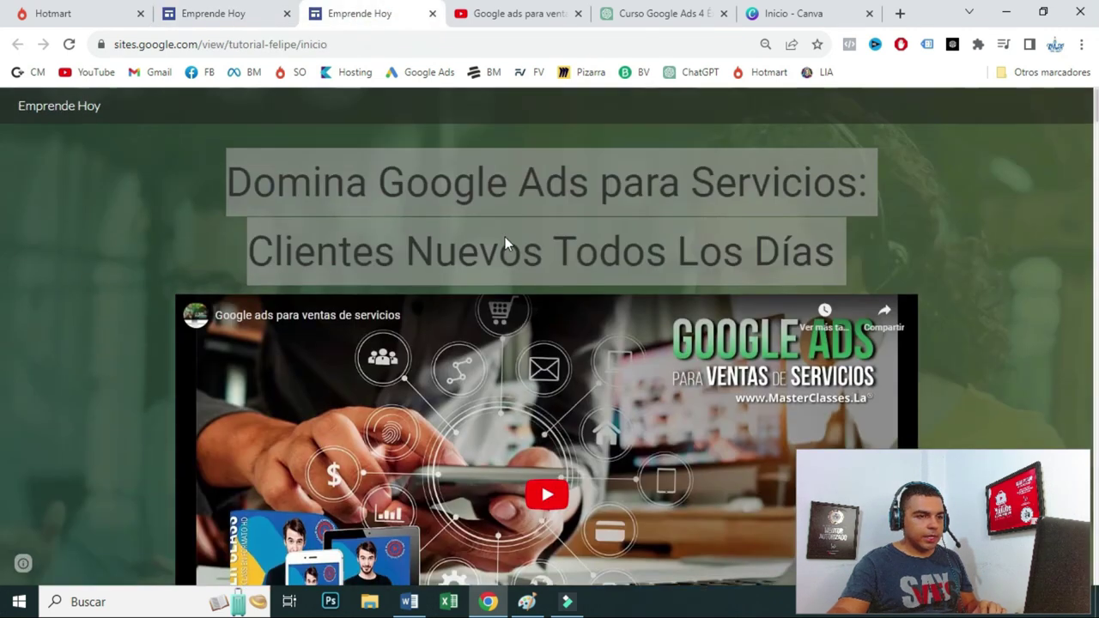
click(925, 247)
click(223, 17)
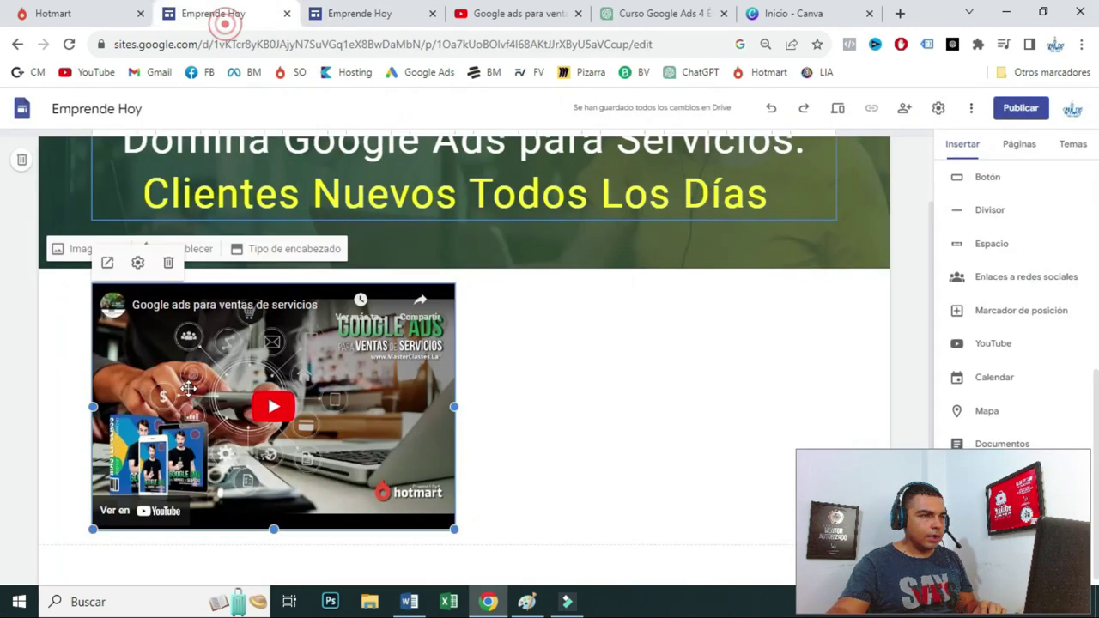
drag(333, 290, 403, 217)
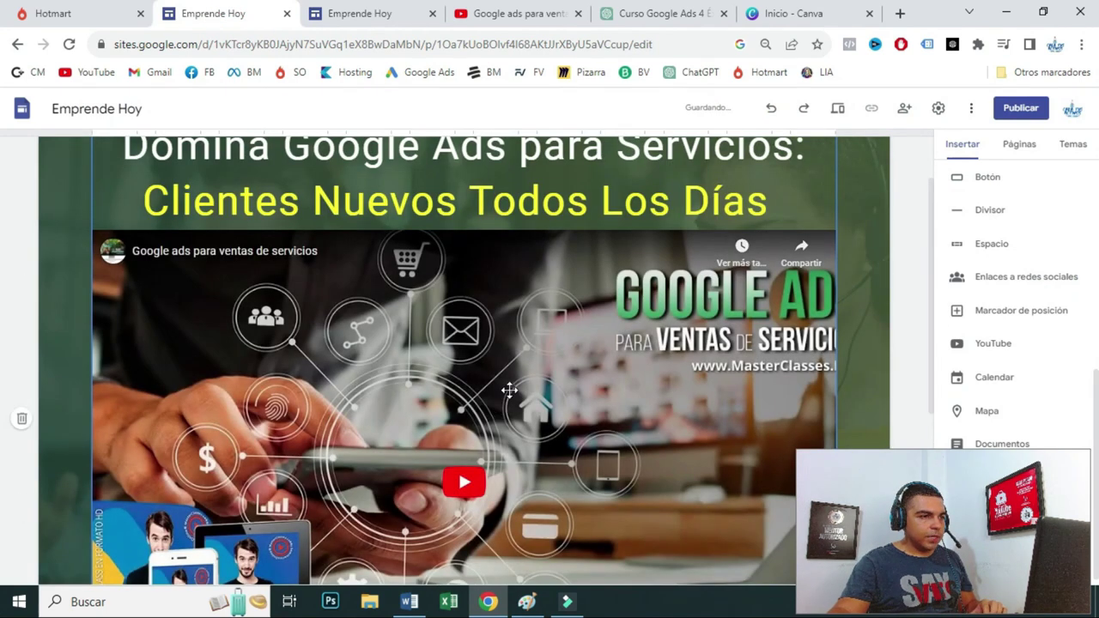
scroll(510, 390, up, 1)
- Reduce the height of the header video from its lower edge so the whole image fits the frame
click(574, 331)
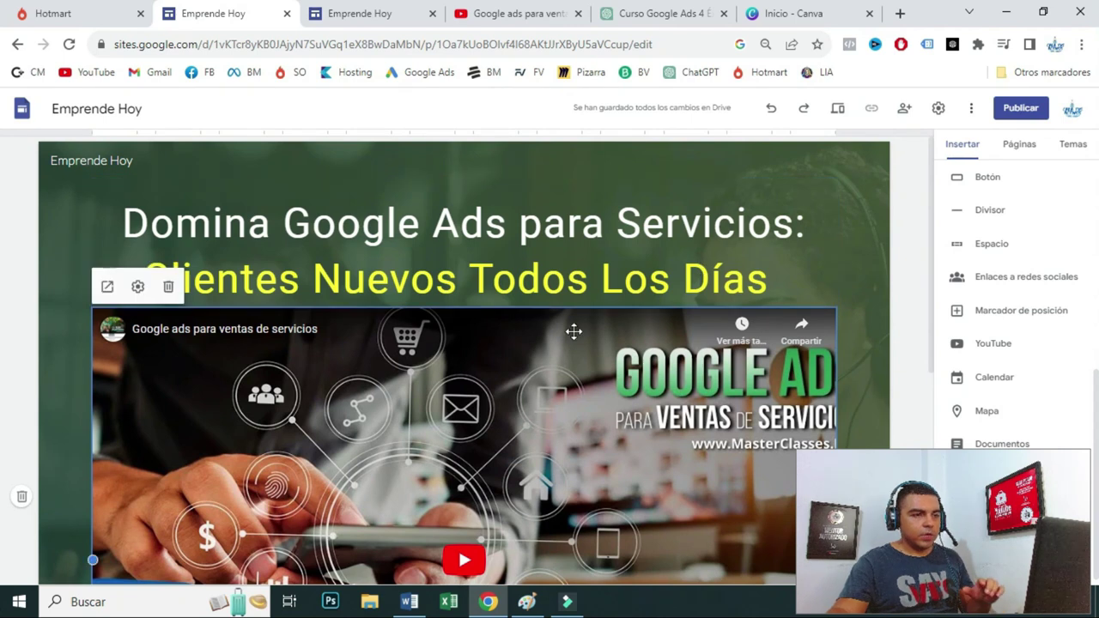
scroll(573, 331, down, 5)
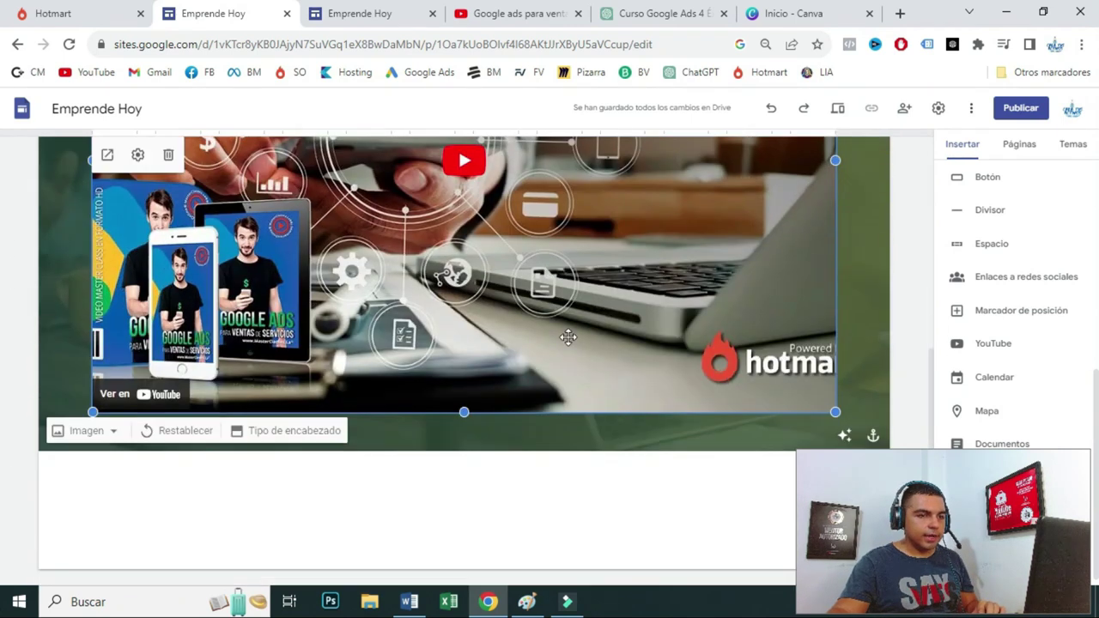
drag(835, 411, 840, 361)
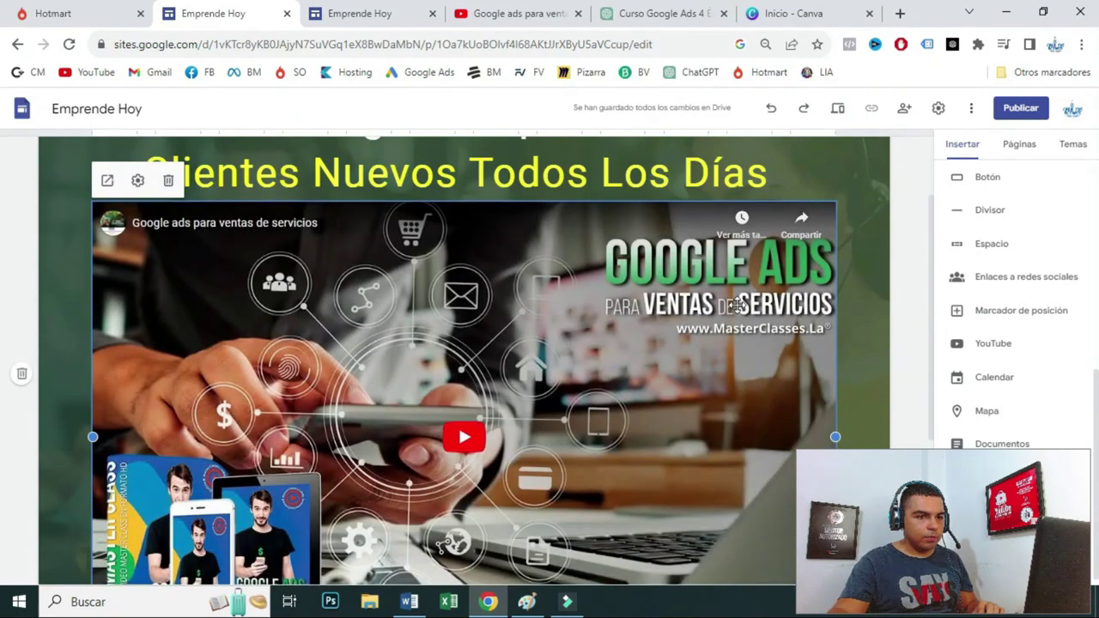
scroll(772, 309, down, 3)
scroll(305, 372, up, 4)
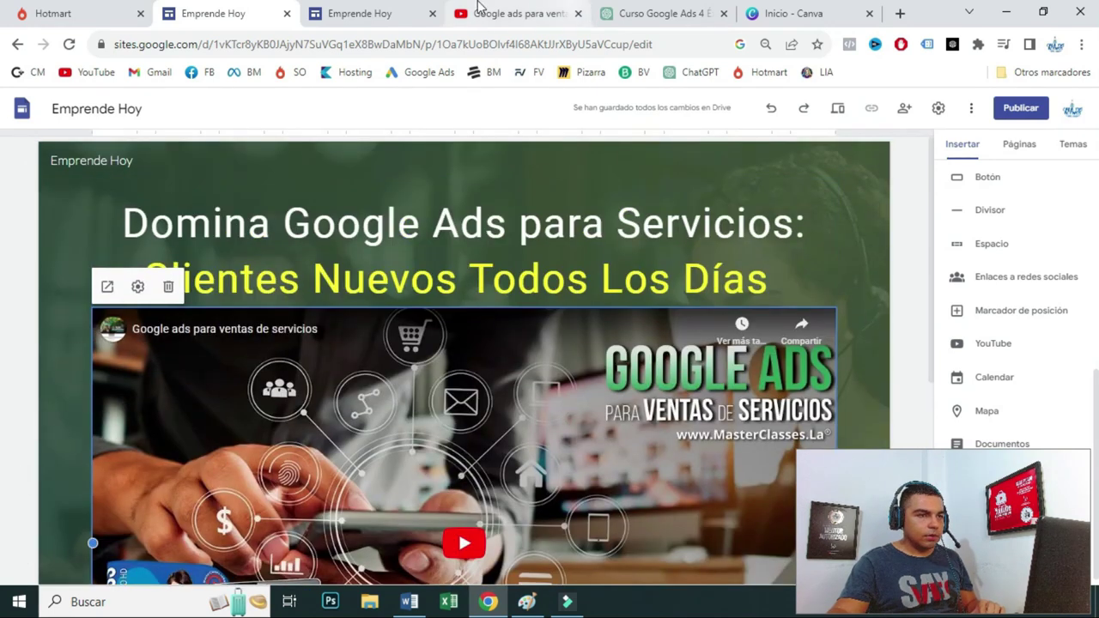
- Find the description paragraph below the example page's video and compare it with the DESCRIPCIÓN text in the ChatGPT conversation
click(390, 16)
scroll(883, 246, down, 5)
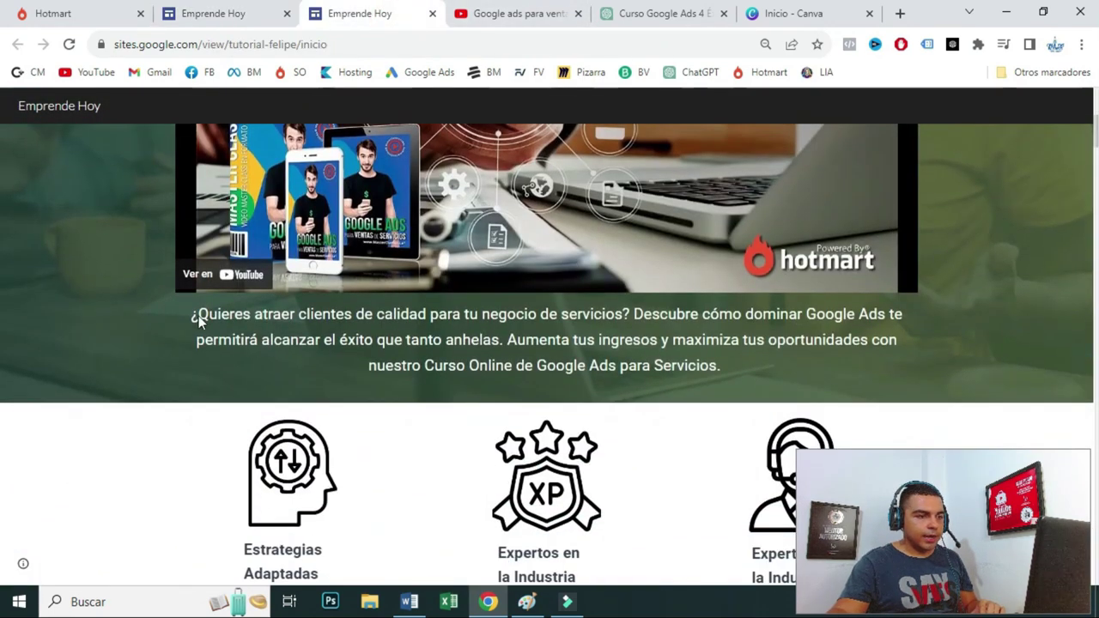
drag(345, 314, 746, 375)
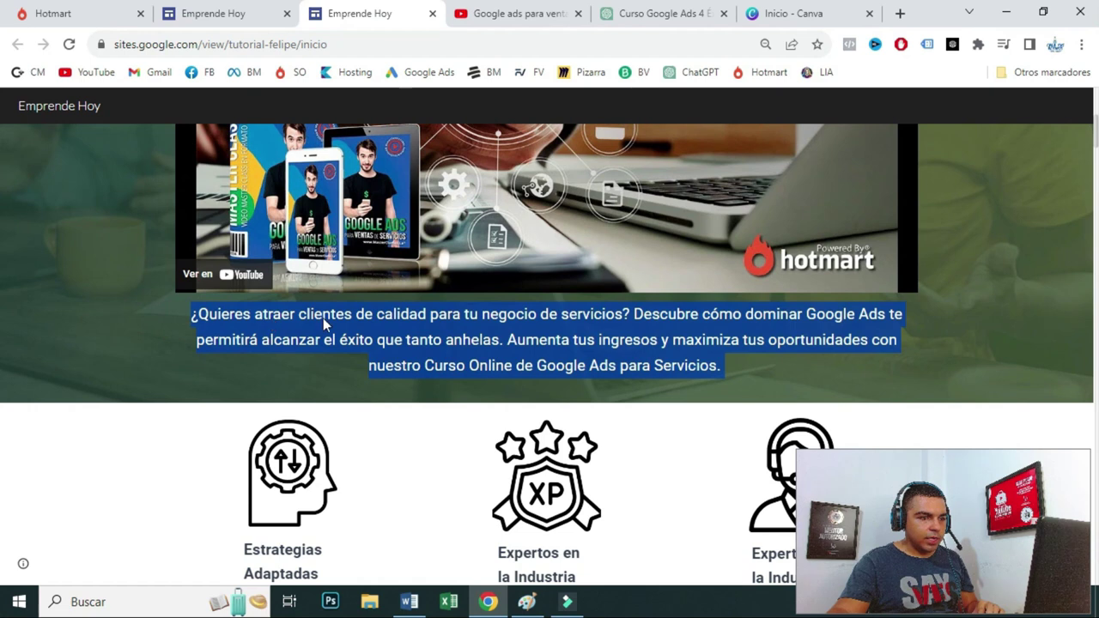
click(681, 8)
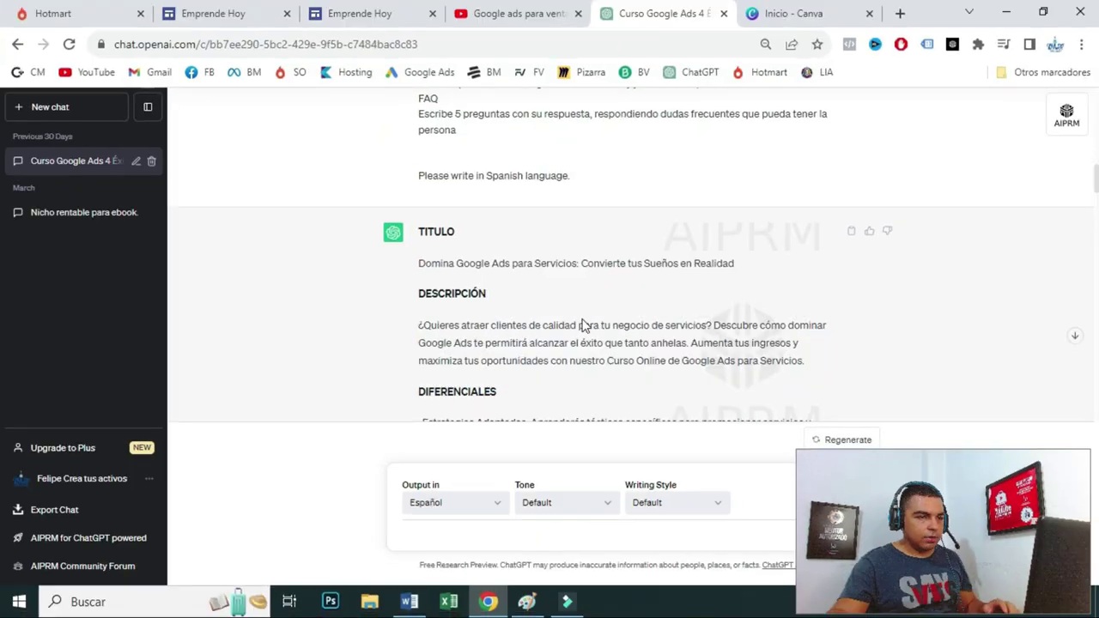
- Copy the description paragraph starting "¿Quieres atraer clientes de calidad" from below the example page's video
click(360, 13)
scroll(534, 348, down, 2)
scroll(755, 346, up, 2)
click(755, 352)
drag(719, 367, 189, 318)
- Add a text box below the header of the new site and paste the copied description paragraph into it
click(213, 13)
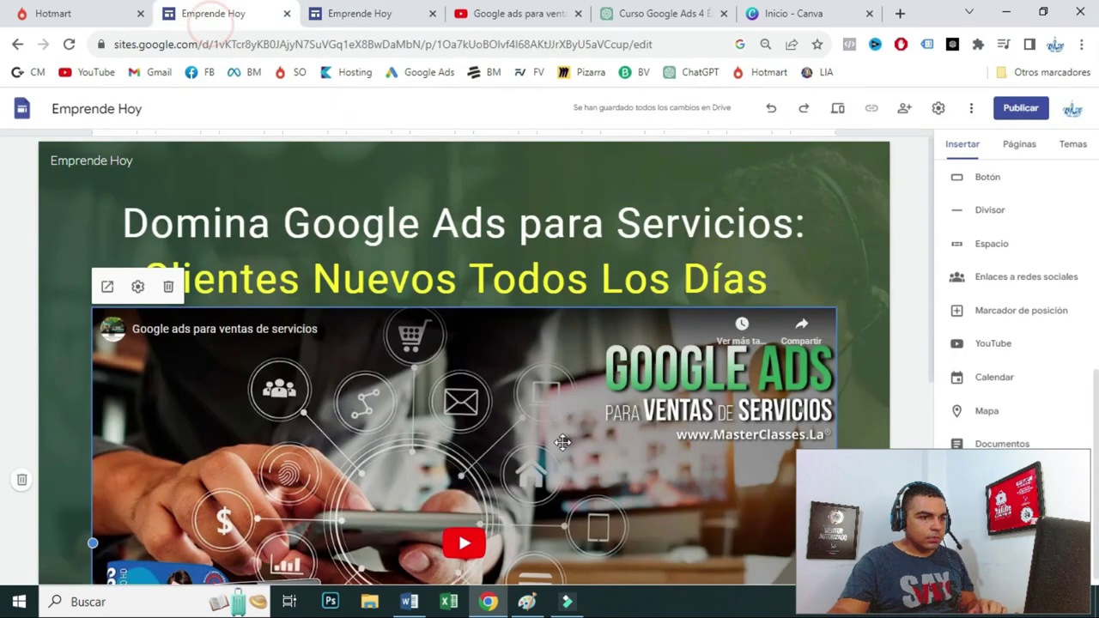
scroll(774, 442, down, 3)
scroll(773, 442, down, 2)
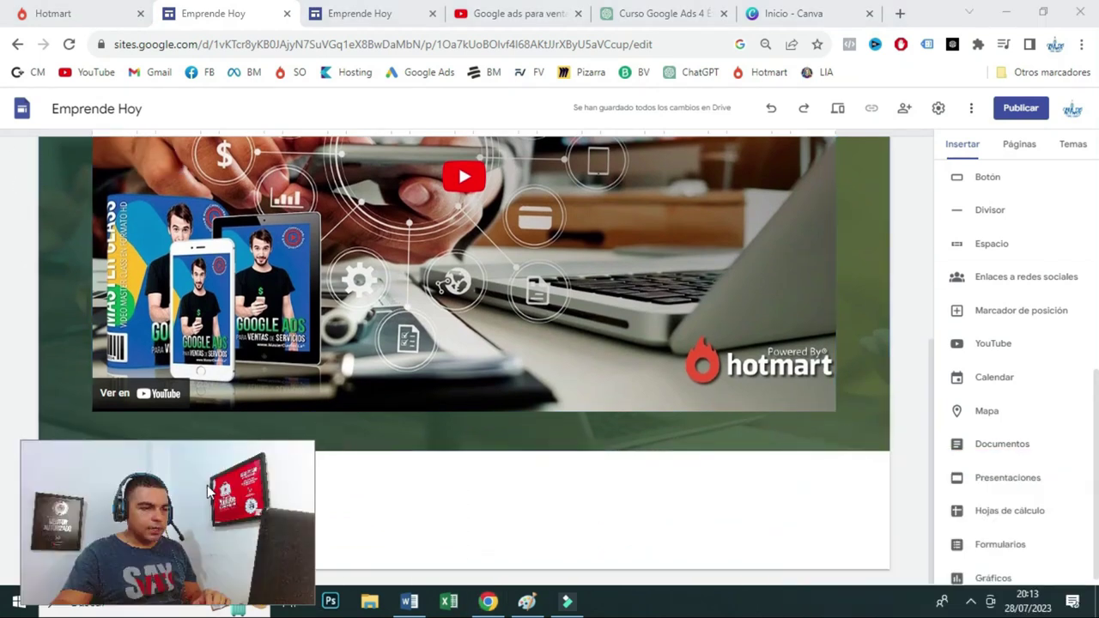
drag(1096, 422, 1095, 194)
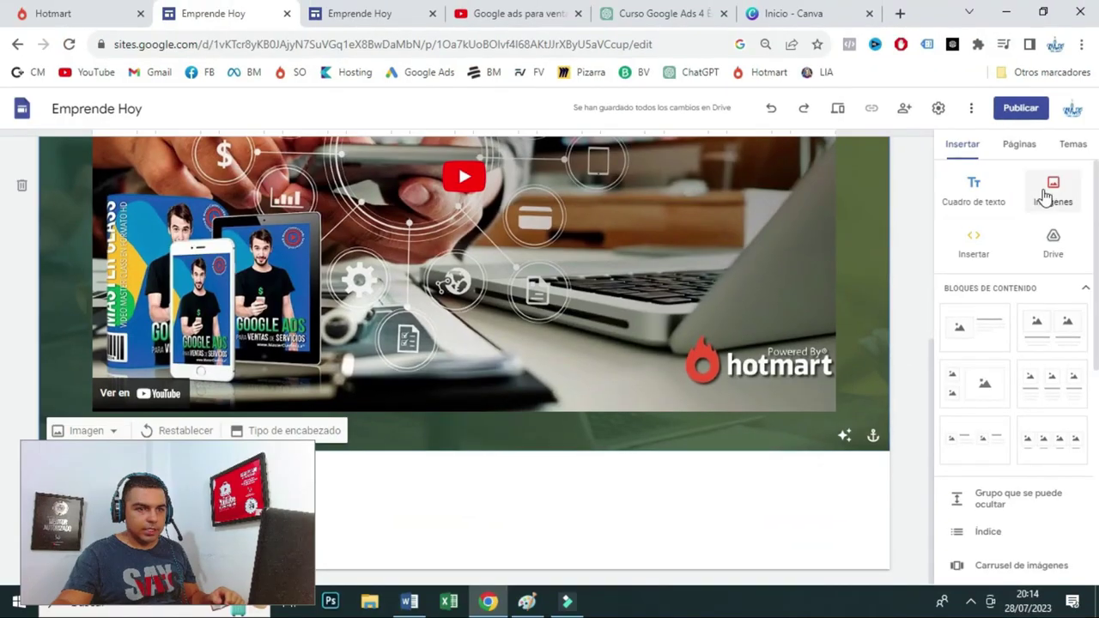
click(875, 198)
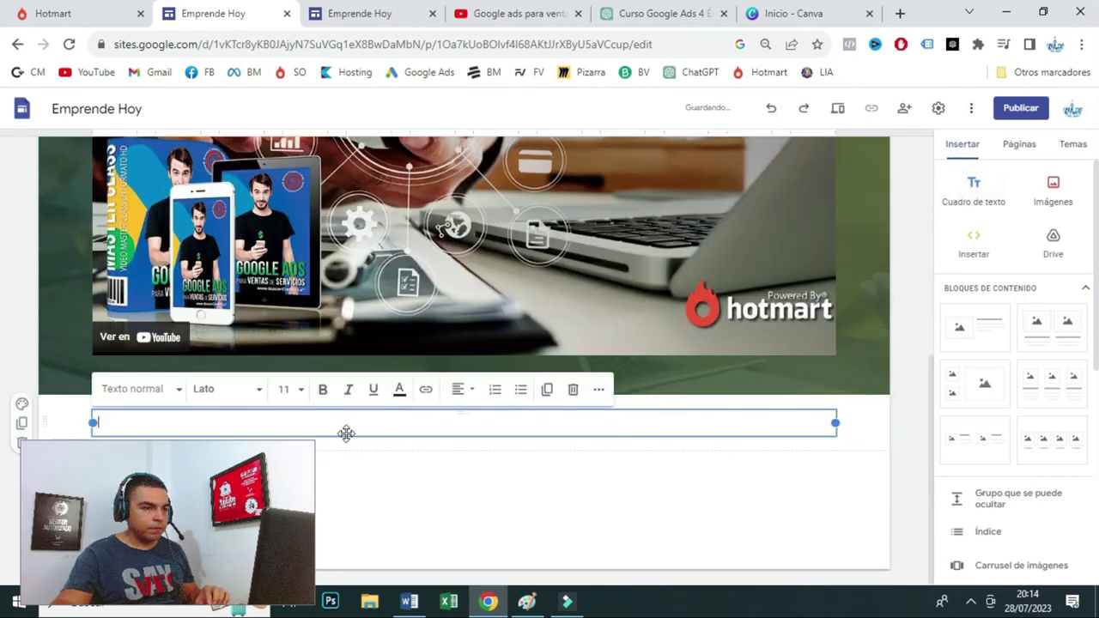
click(347, 425)
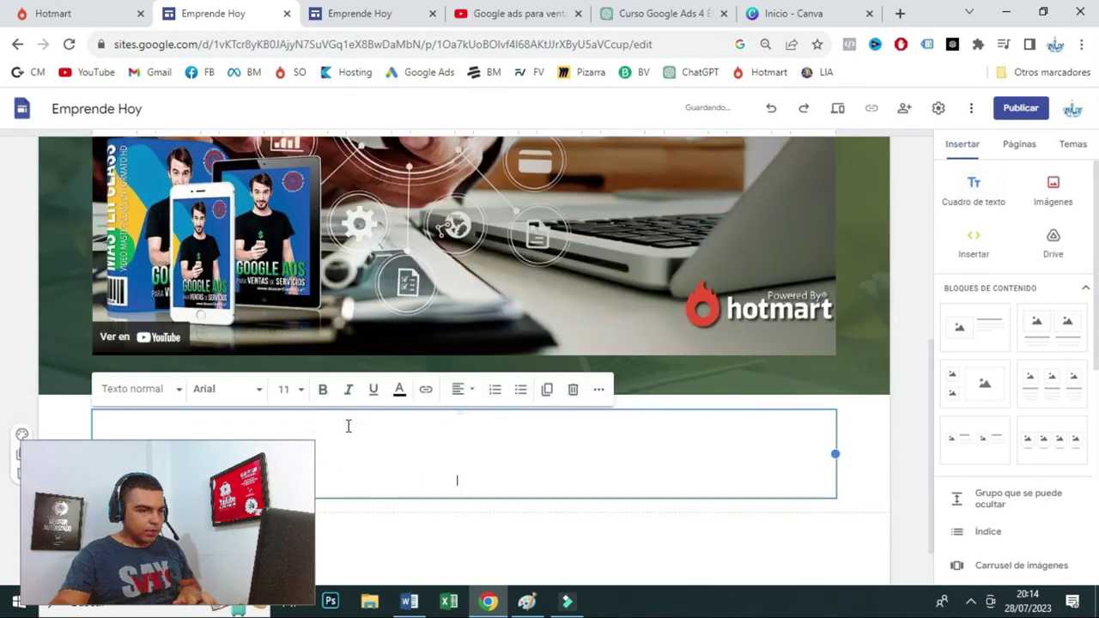
- Move the description text box up into the header, directly below the video
click(687, 552)
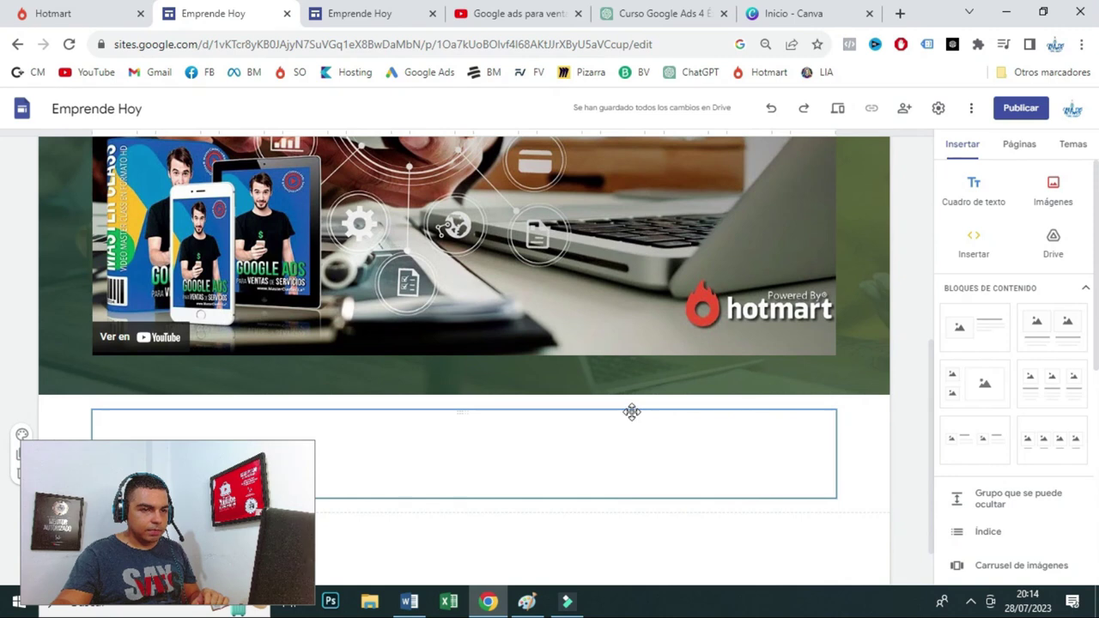
click(631, 391)
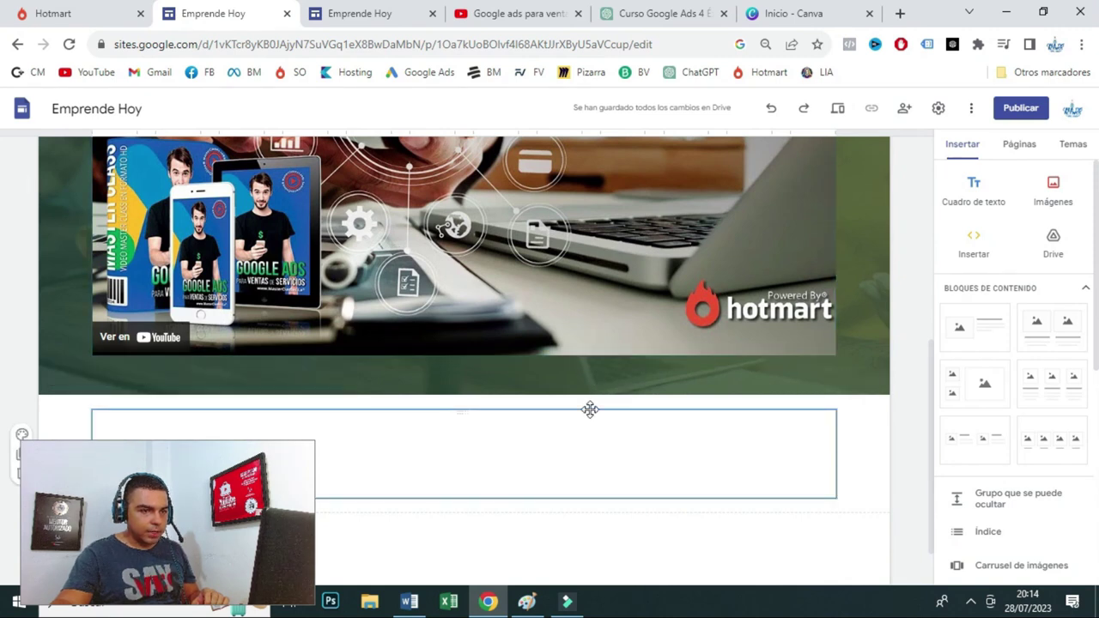
drag(590, 410, 562, 388)
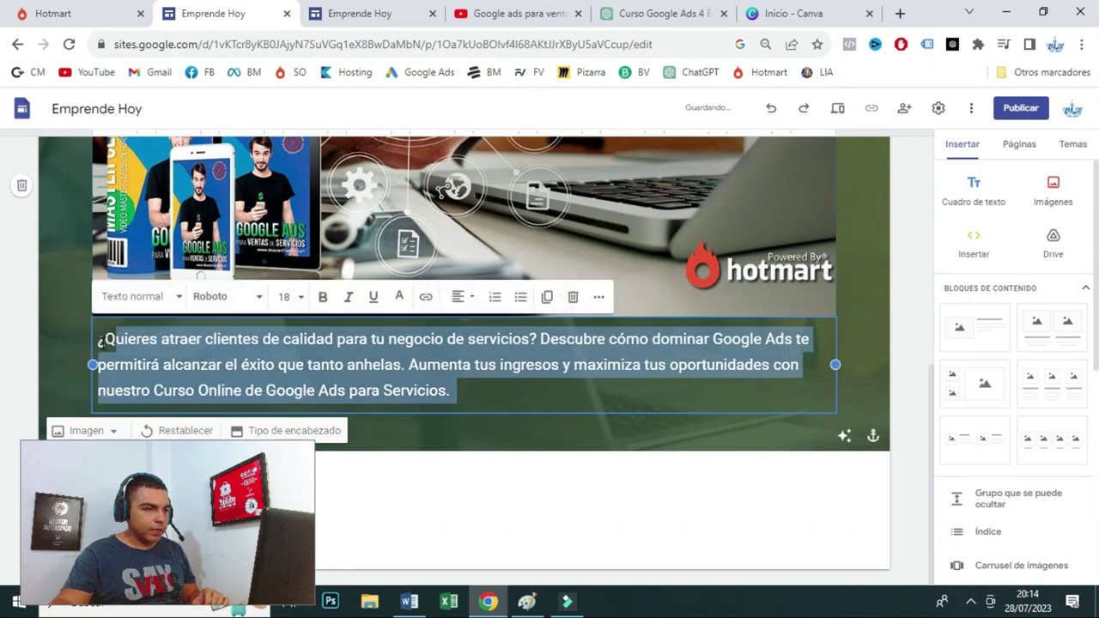
- Center the whole description paragraph in the header and check the header's overall look
triple_click(403, 390)
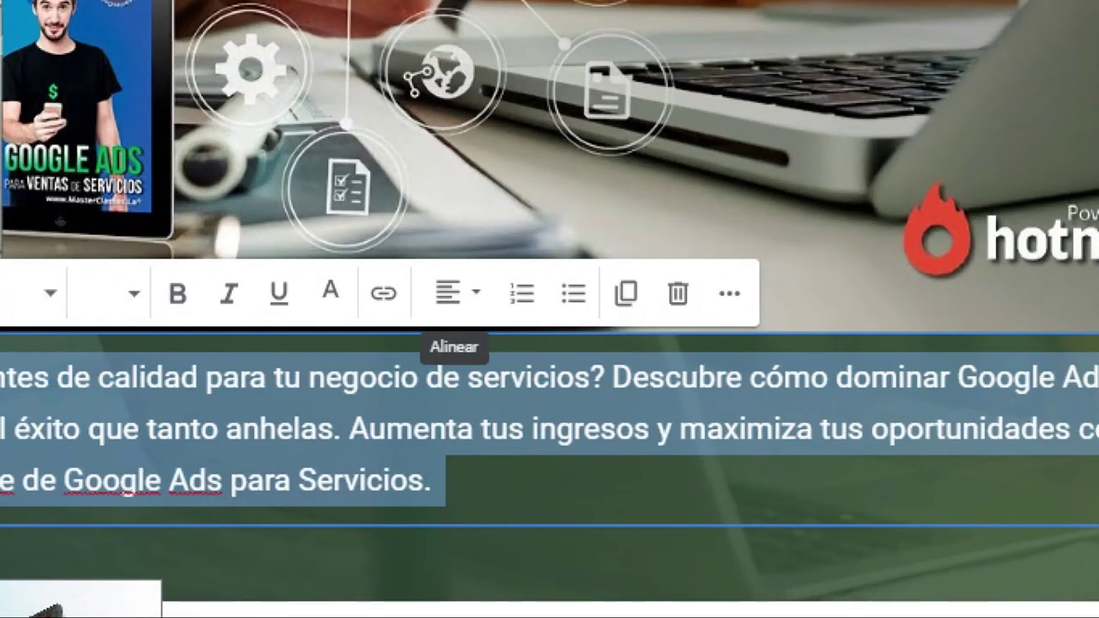
click(447, 293)
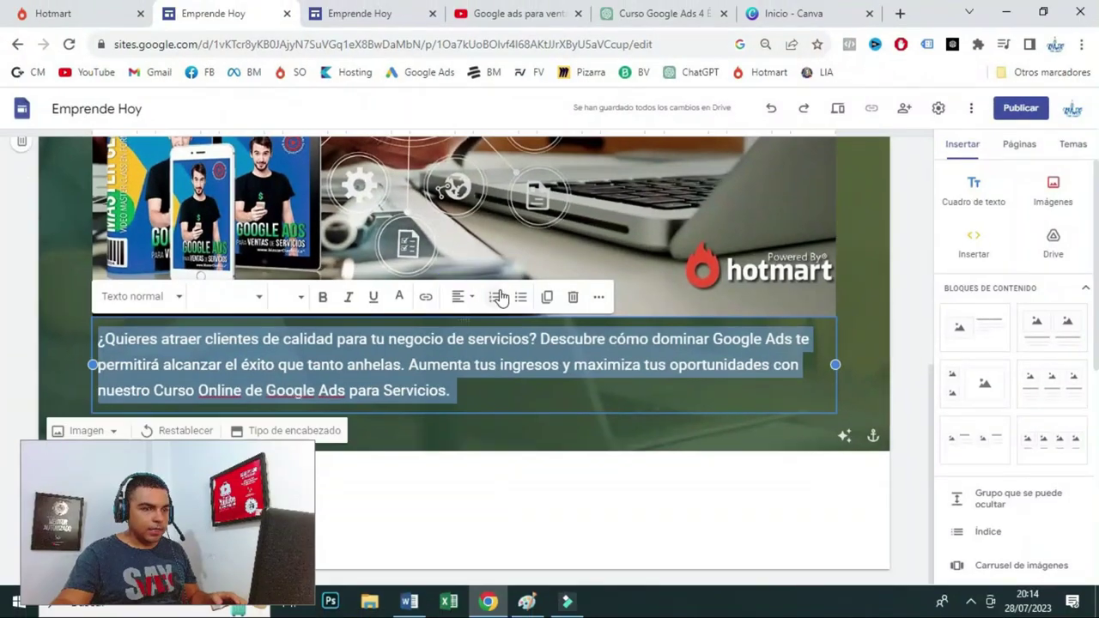
click(471, 296)
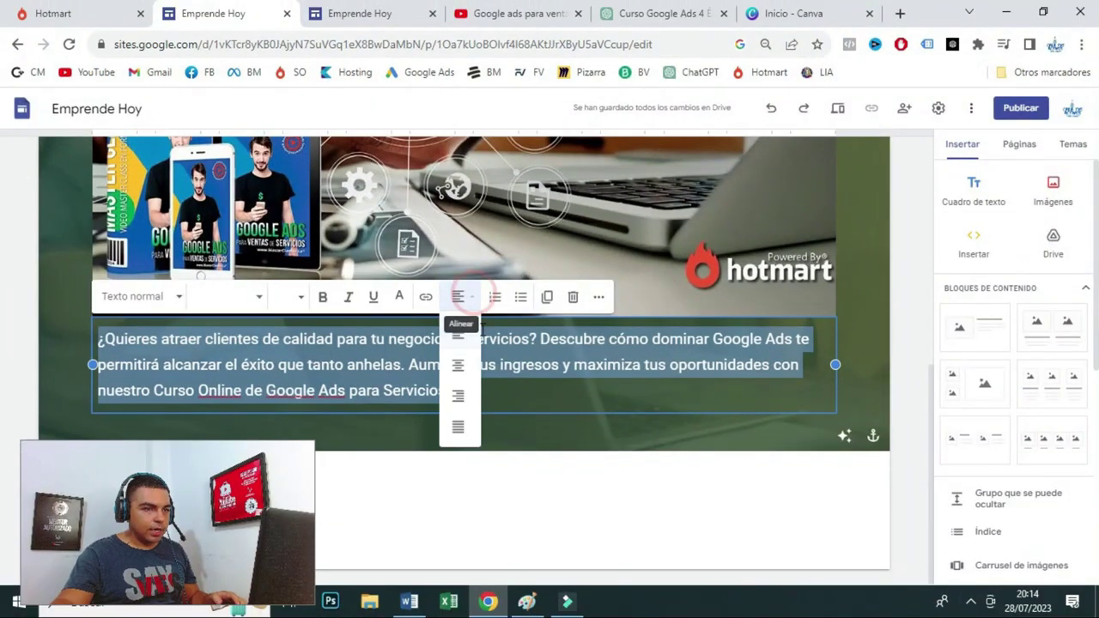
click(457, 371)
click(532, 434)
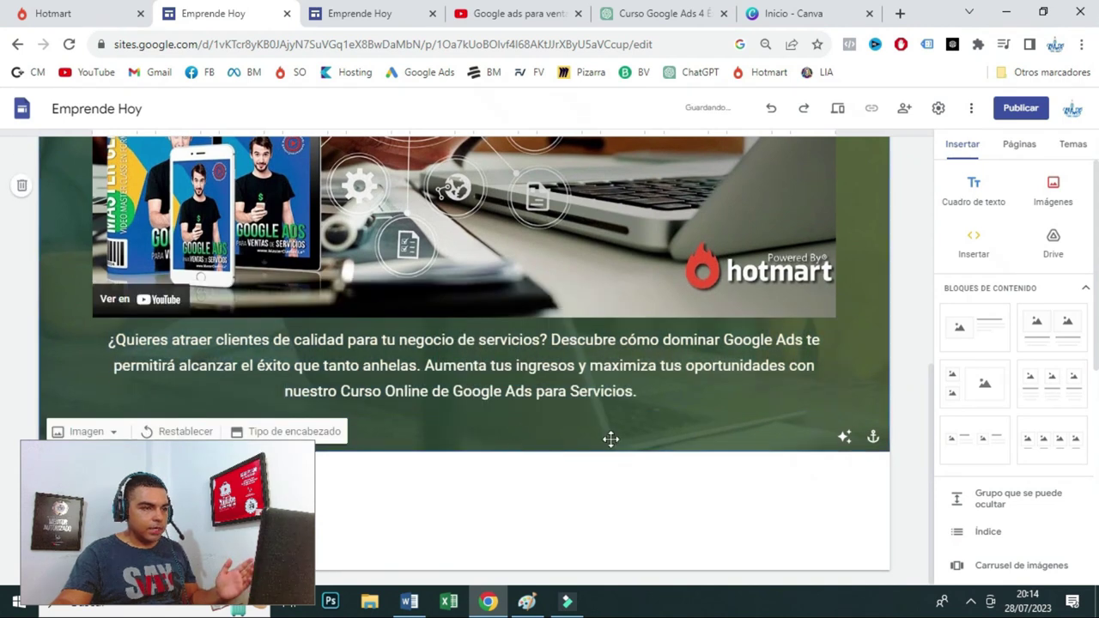
scroll(609, 437, up, 5)
scroll(636, 396, down, 5)
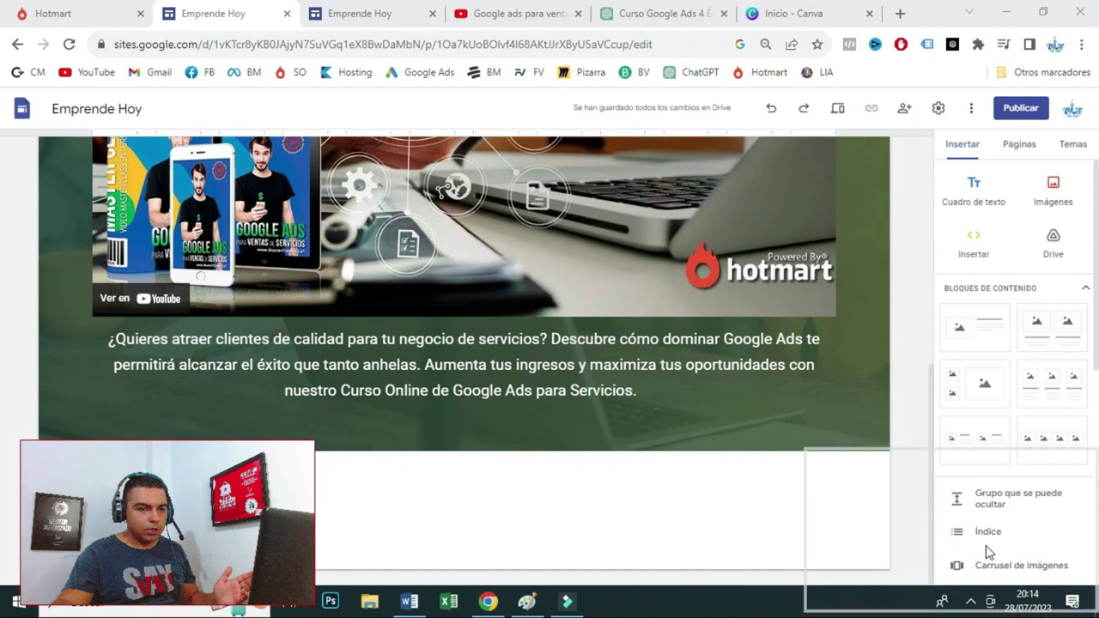
- Check the example page's section below the header and insert the content block with three images and captions in the new site
click(400, 16)
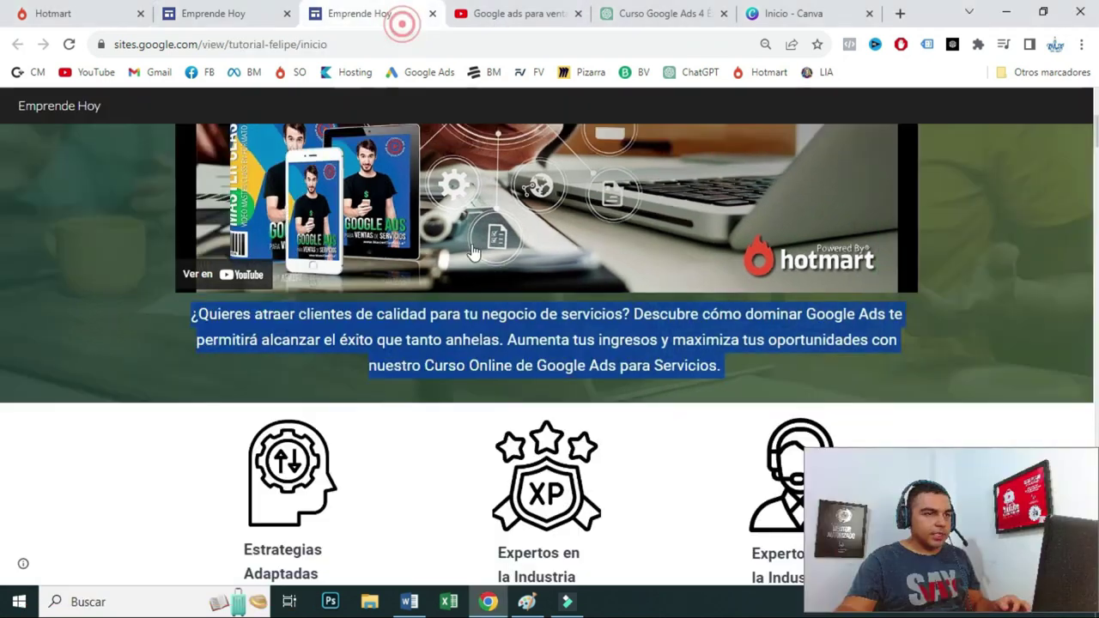
scroll(420, 289, down, 3)
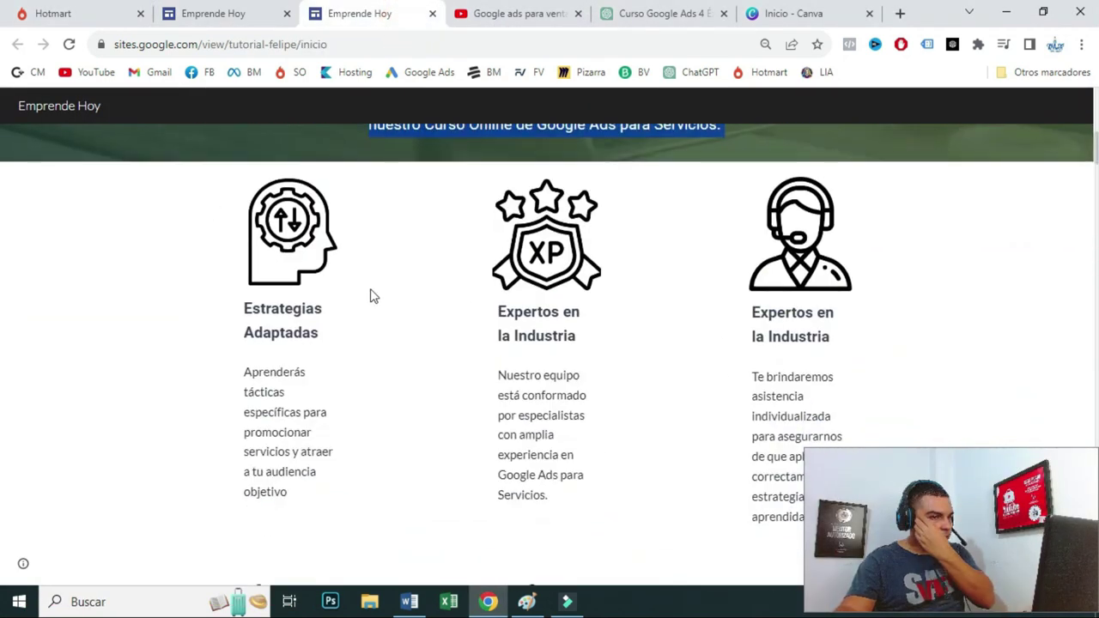
click(248, 17)
drag(874, 550, 180, 546)
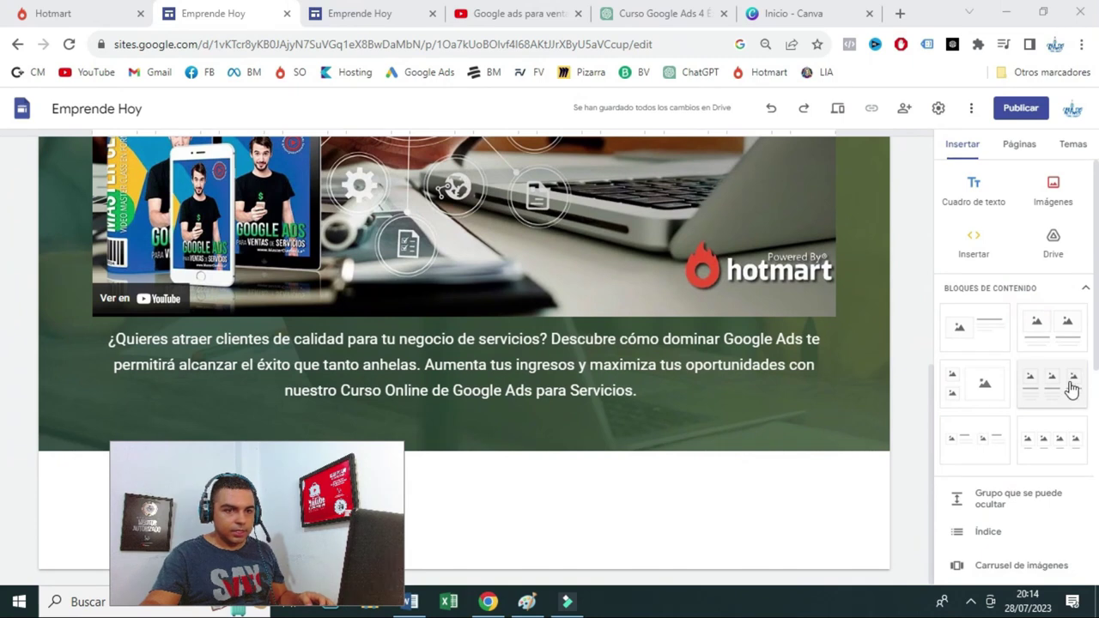
click(1070, 386)
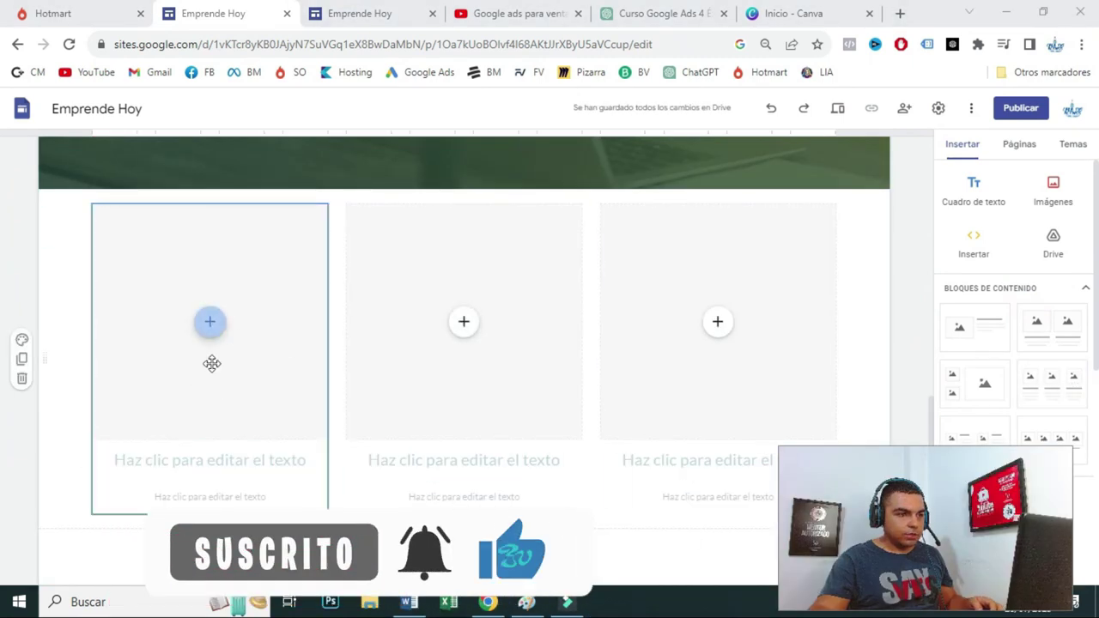
- Look at the three icons on the example page and open flaticon.es in a new browser tab
click(392, 21)
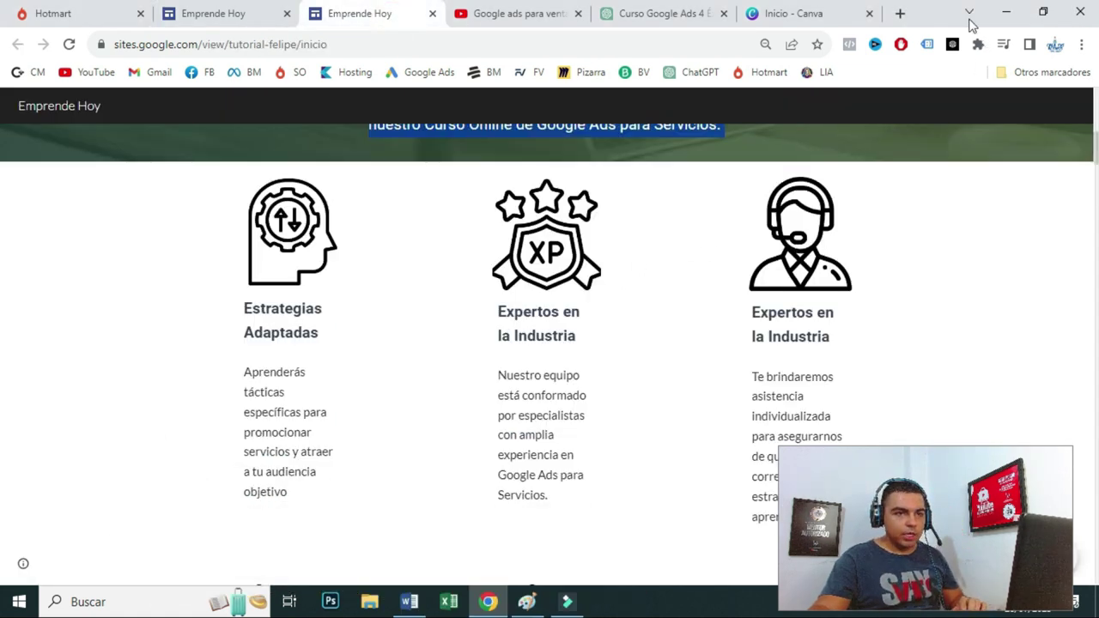
click(894, 16)
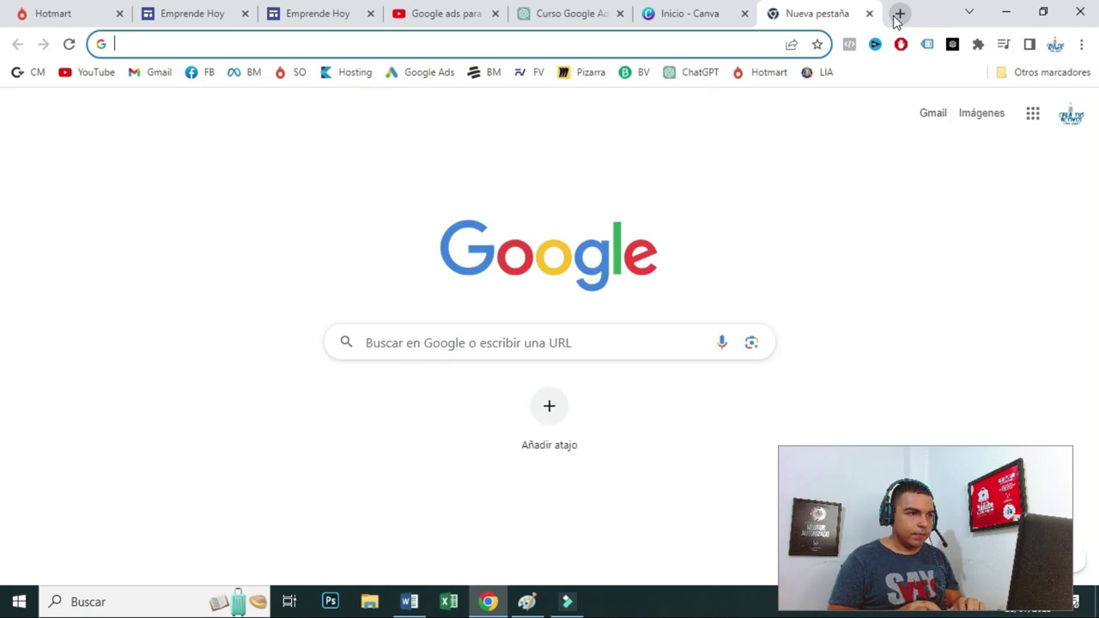
text(flaticon.e)
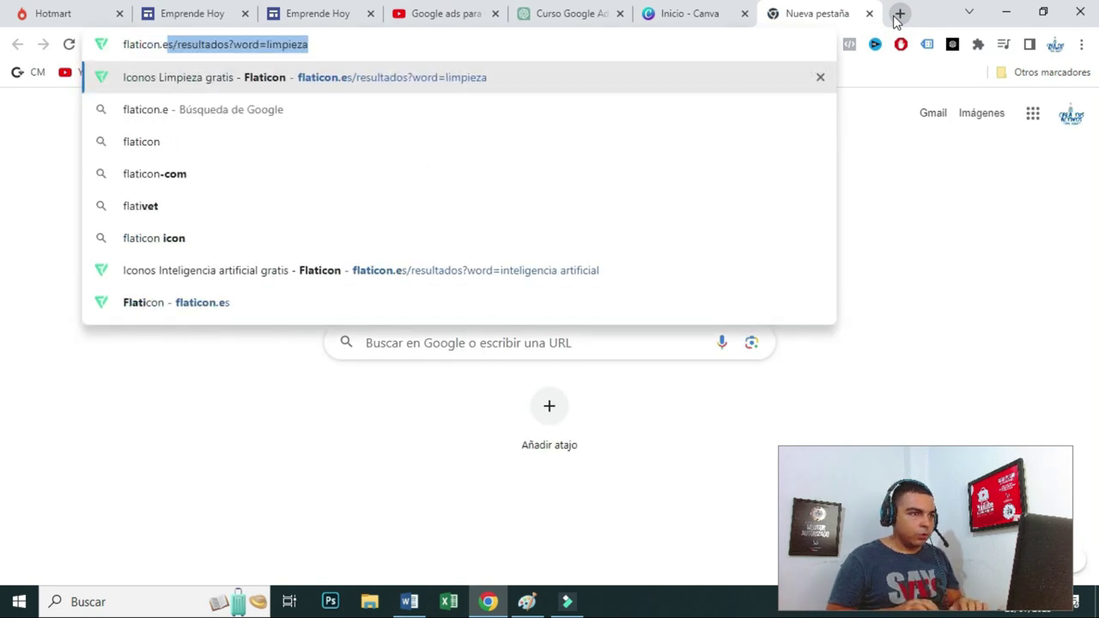
key(Delete)
key(Return)
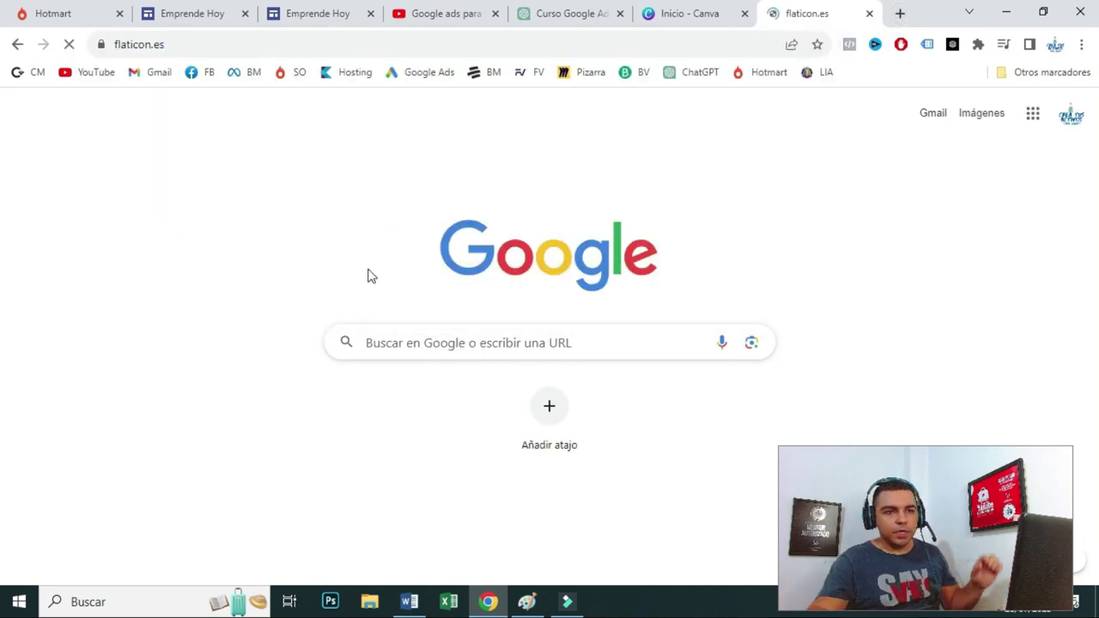
- Review the example page's icons again, search Flaticon for "experiencia" and browse the matching icons
click(205, 17)
click(316, 15)
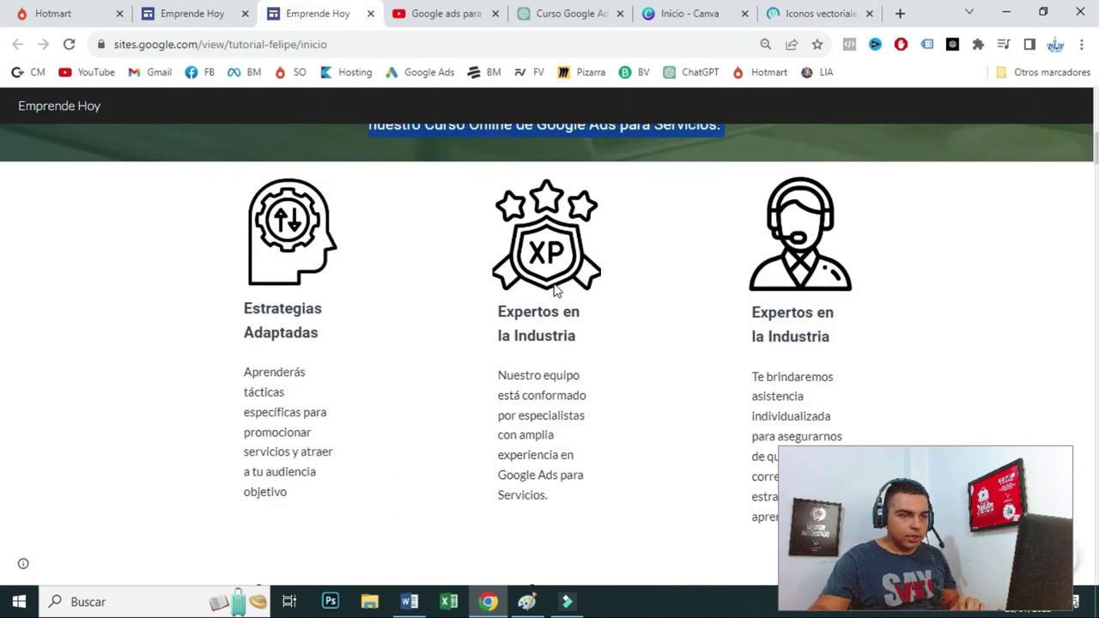
click(777, 18)
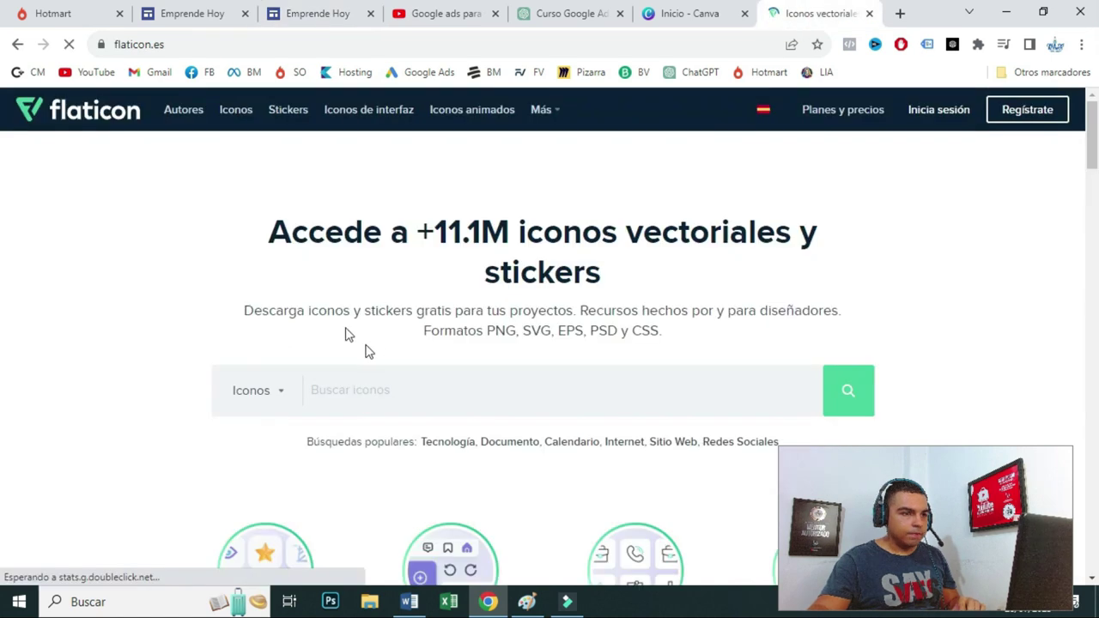
scroll(365, 349, down, 2)
click(376, 235)
text(ex)
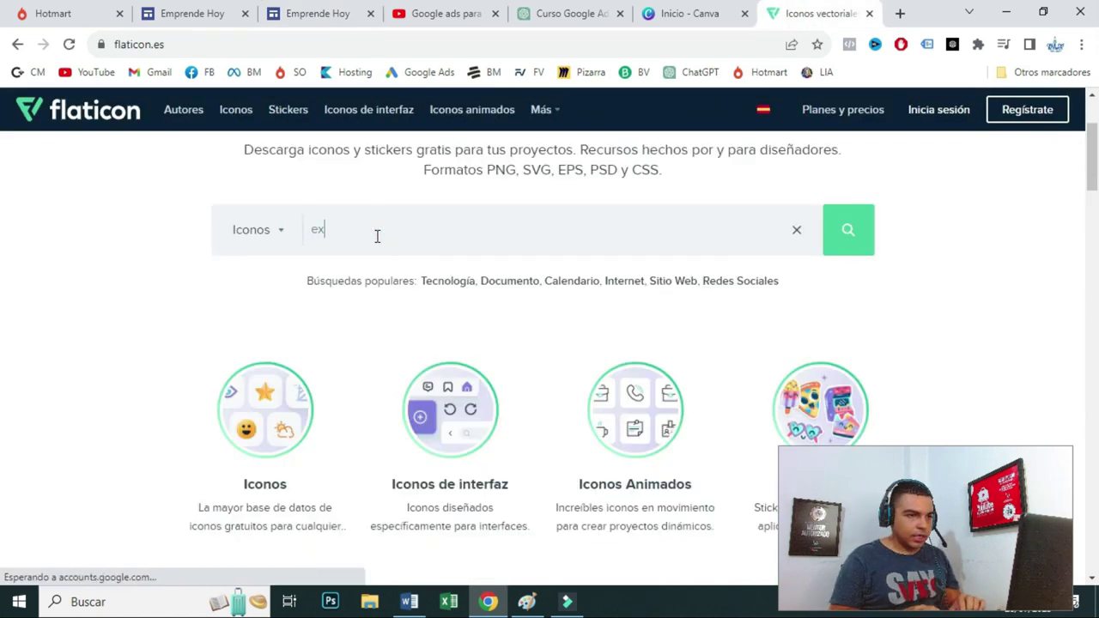
text(periencia)
key(Return)
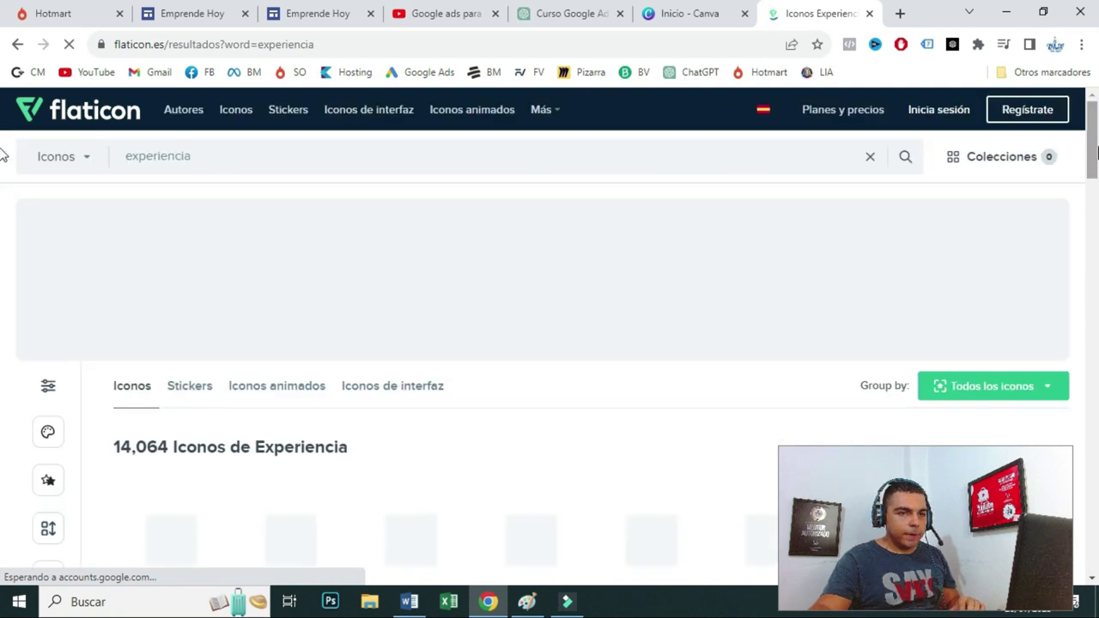
scroll(2, 180, down, 2)
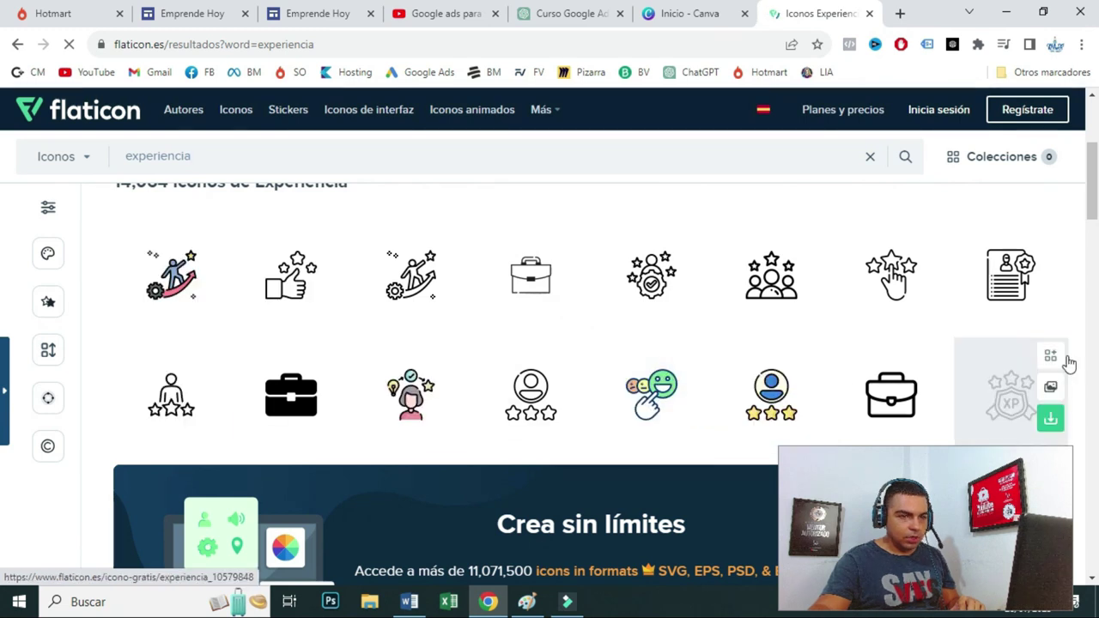
scroll(4, 215, down, 6)
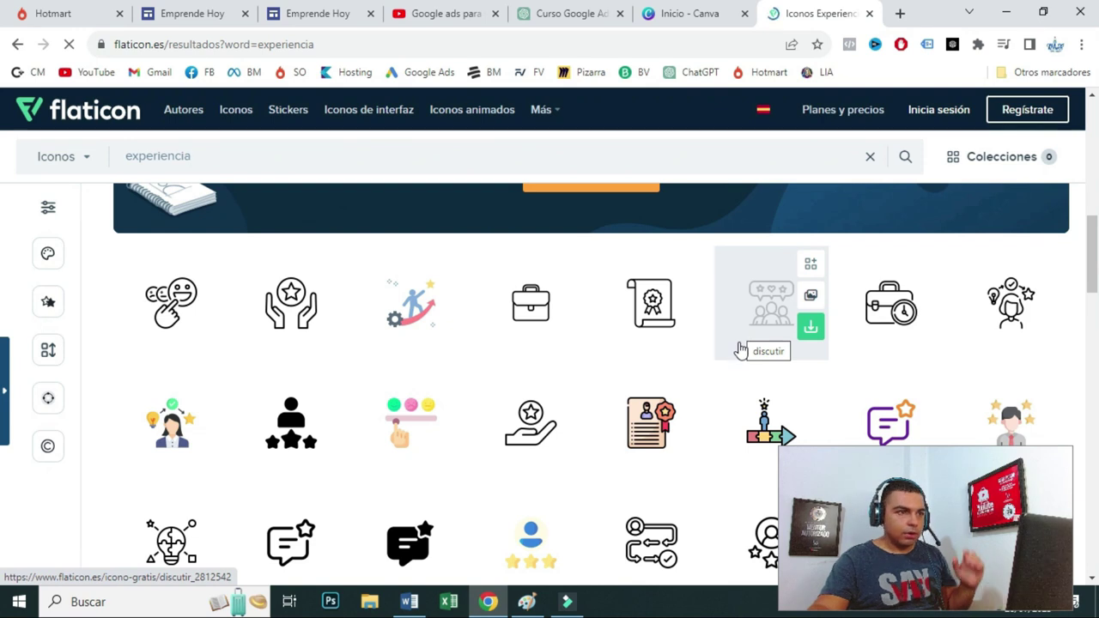
- Return to the new site and upload image 2, the head with a gear, into the block's first column
click(203, 10)
click(213, 319)
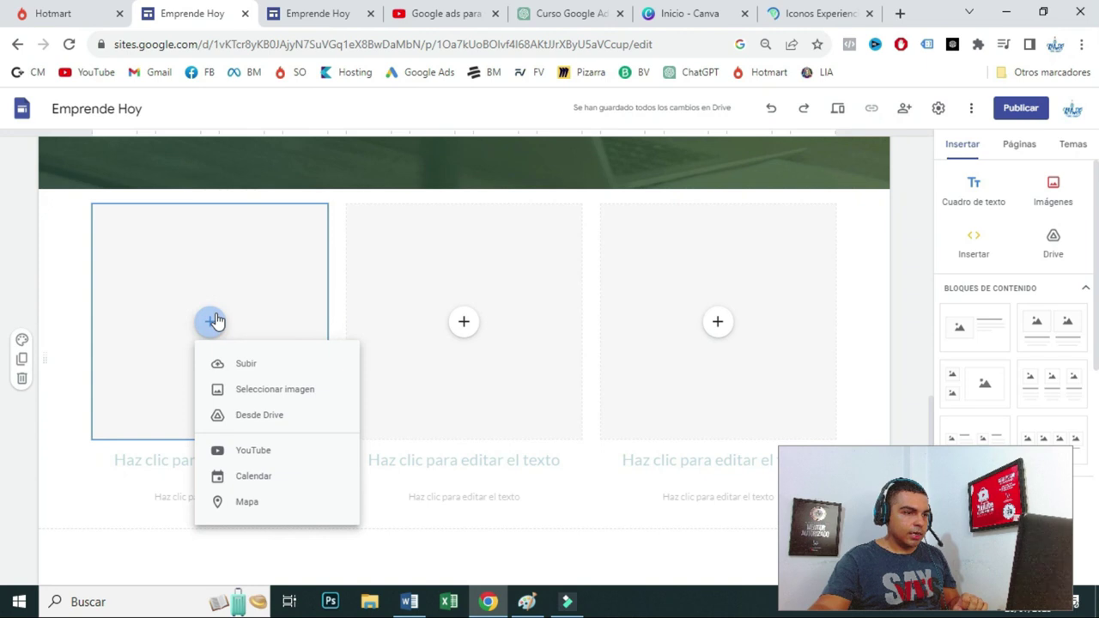
click(232, 363)
click(358, 152)
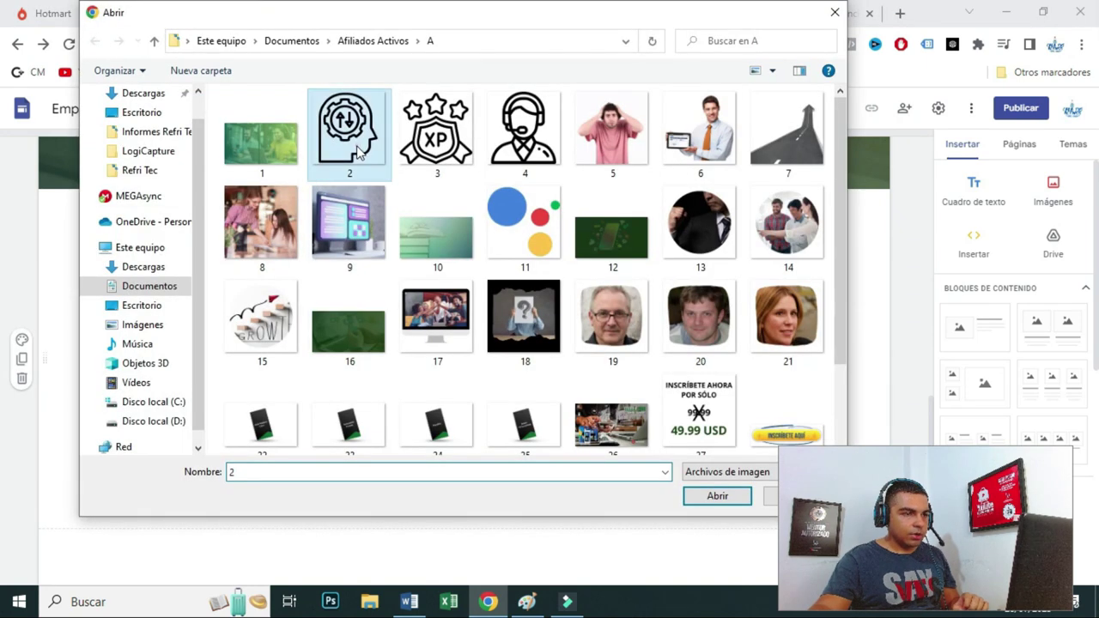
double_click(358, 152)
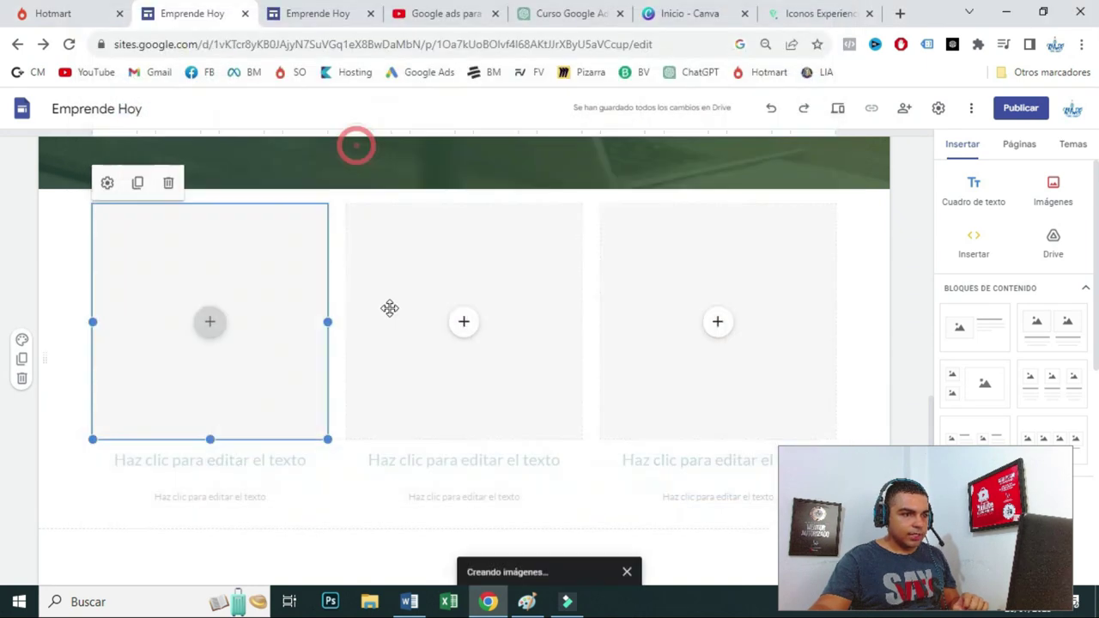
- Upload image 3, the XP badge with stars, into the middle column of the three-column block
click(464, 322)
click(481, 364)
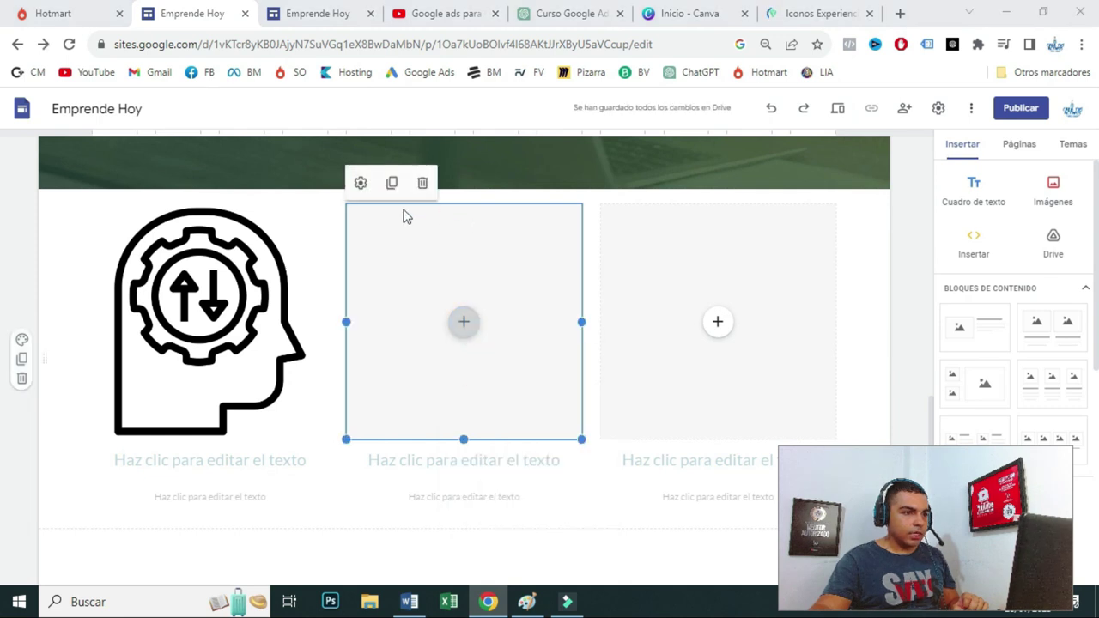
double_click(436, 108)
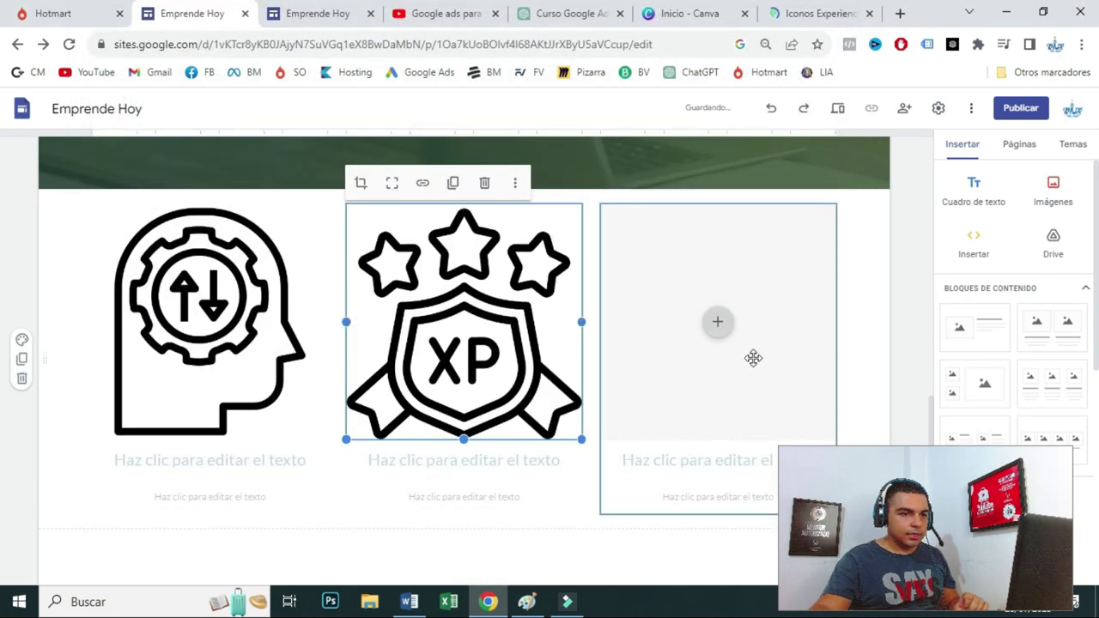
- Upload the icon of the agent with a headset into the third column of the three-column block
click(718, 324)
click(740, 365)
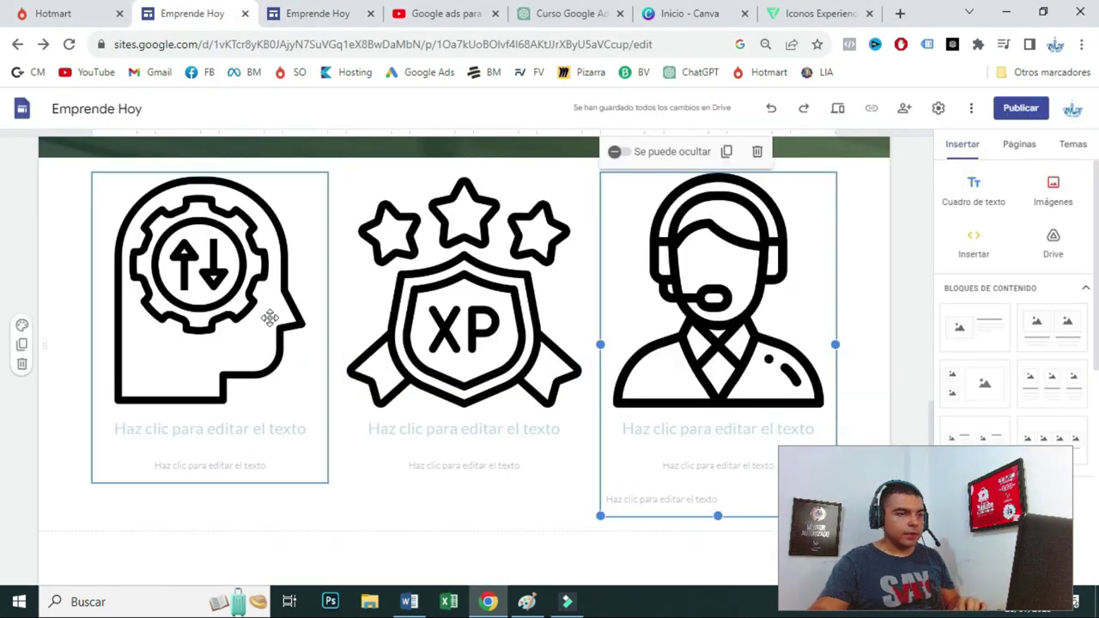
click(244, 300)
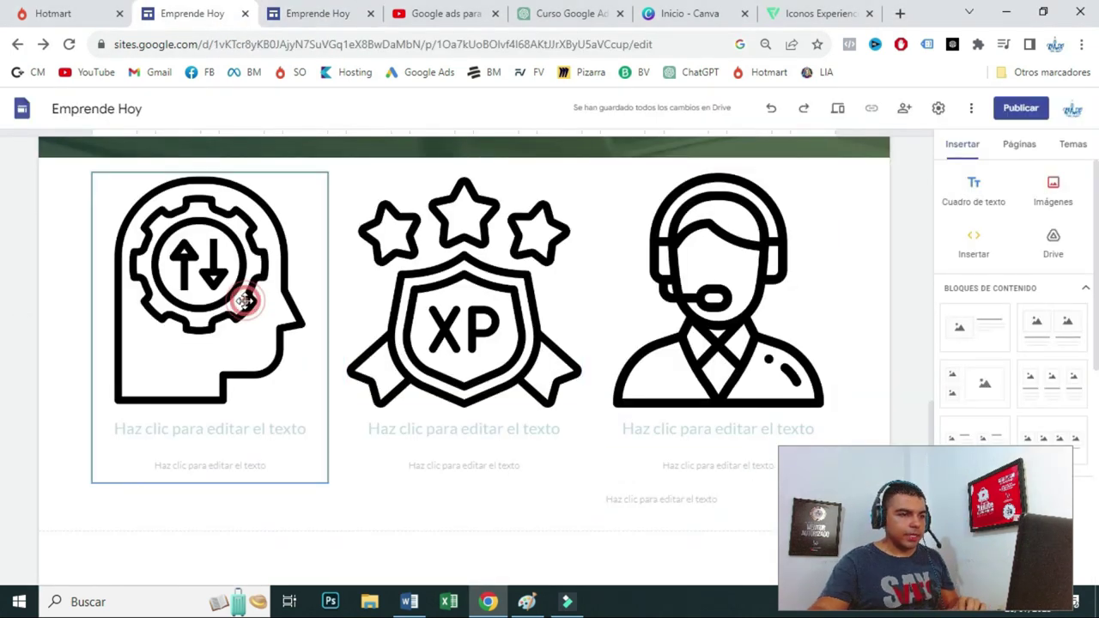
click(238, 345)
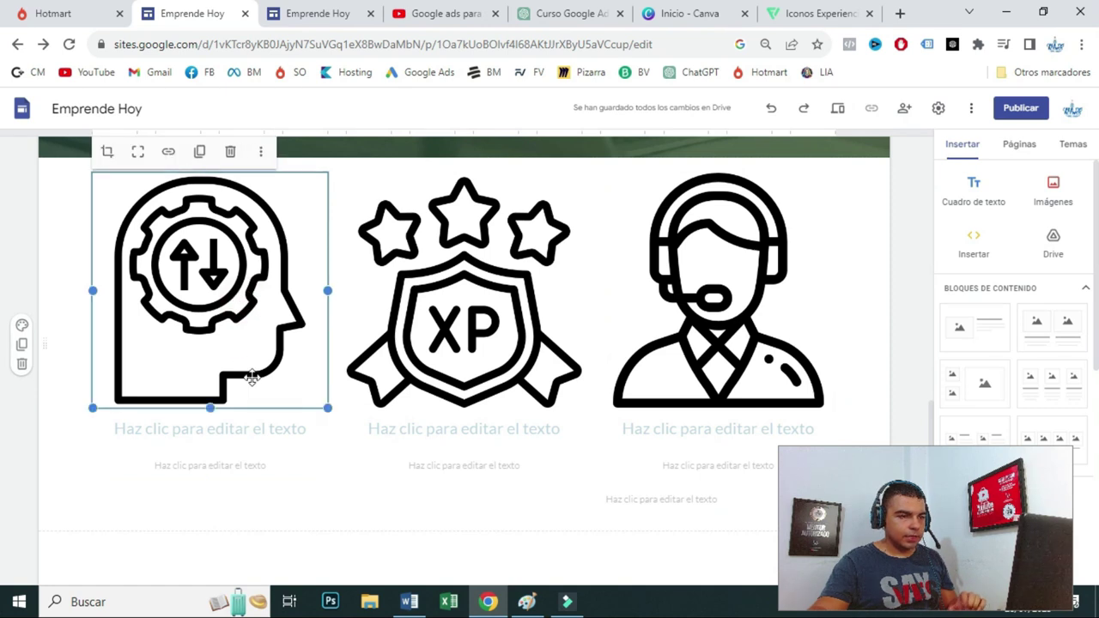
- Copy "Estrategias Adaptadas" from the example page into the first column's heading and remove the extra blank line below it
click(356, 8)
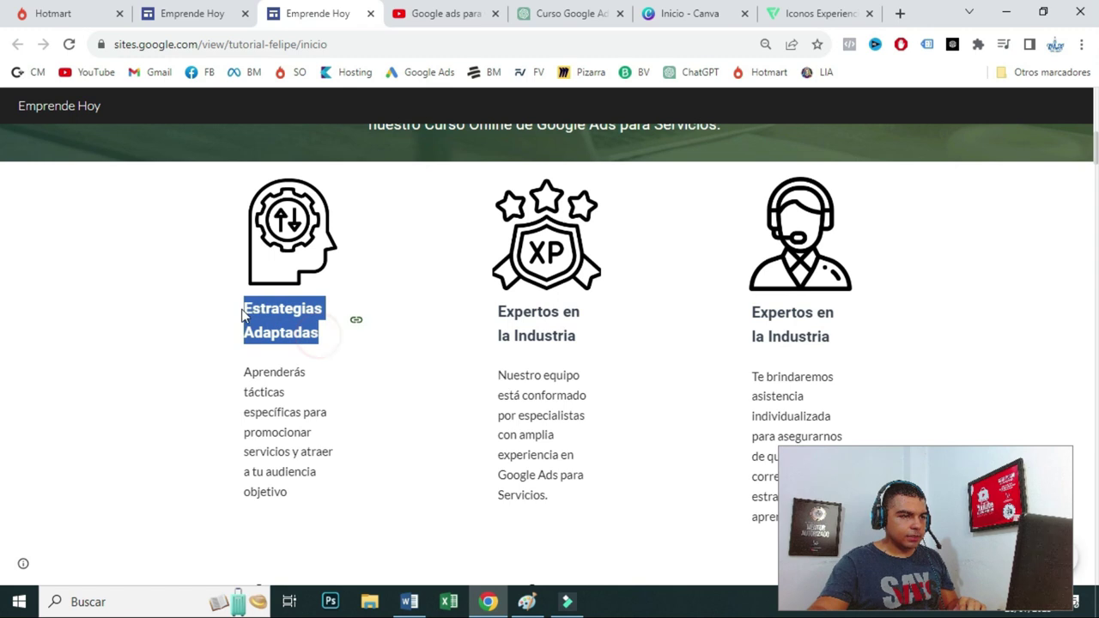
click(208, 10)
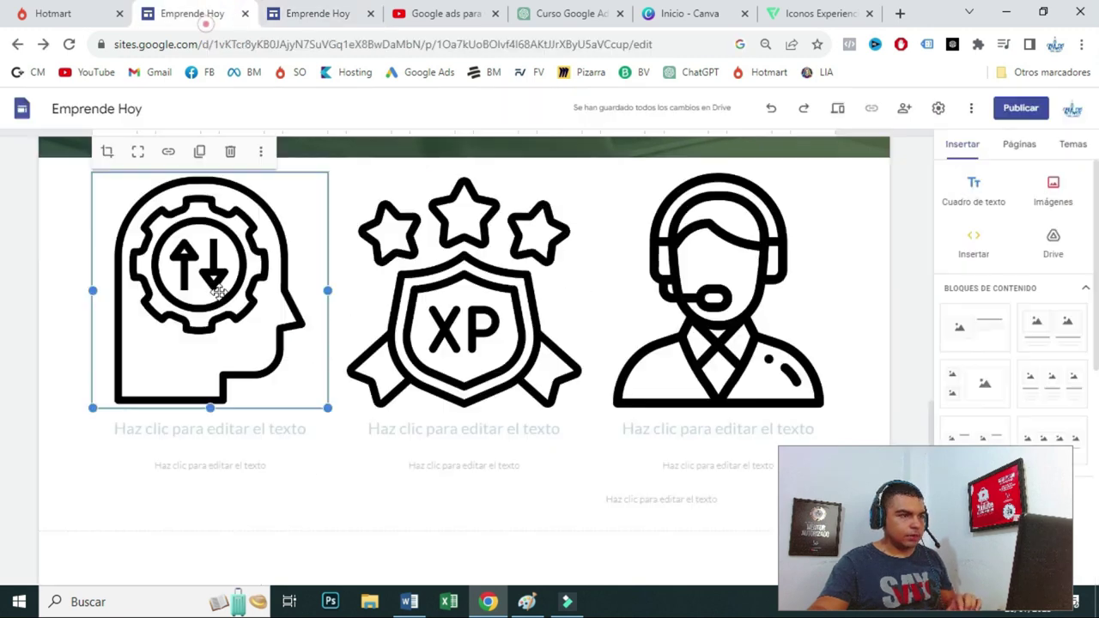
click(206, 436)
text(Estrategias Adaptadas)
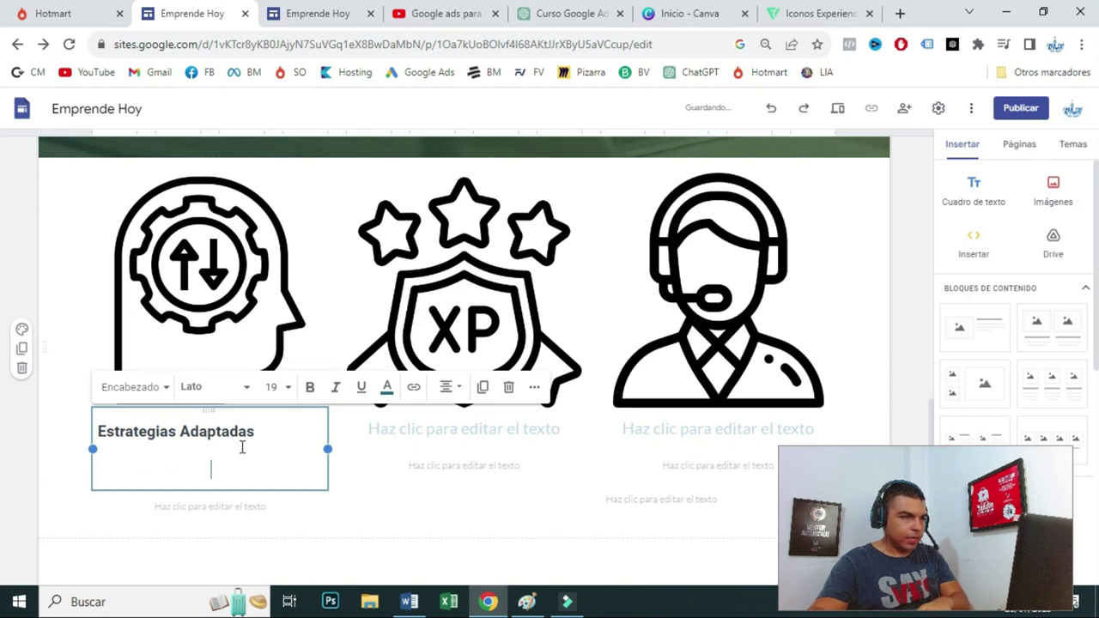
click(265, 431)
key(Delete)
- Center the "Estrategias Adaptadas" heading under the head-with-gear icon
drag(265, 432, 89, 446)
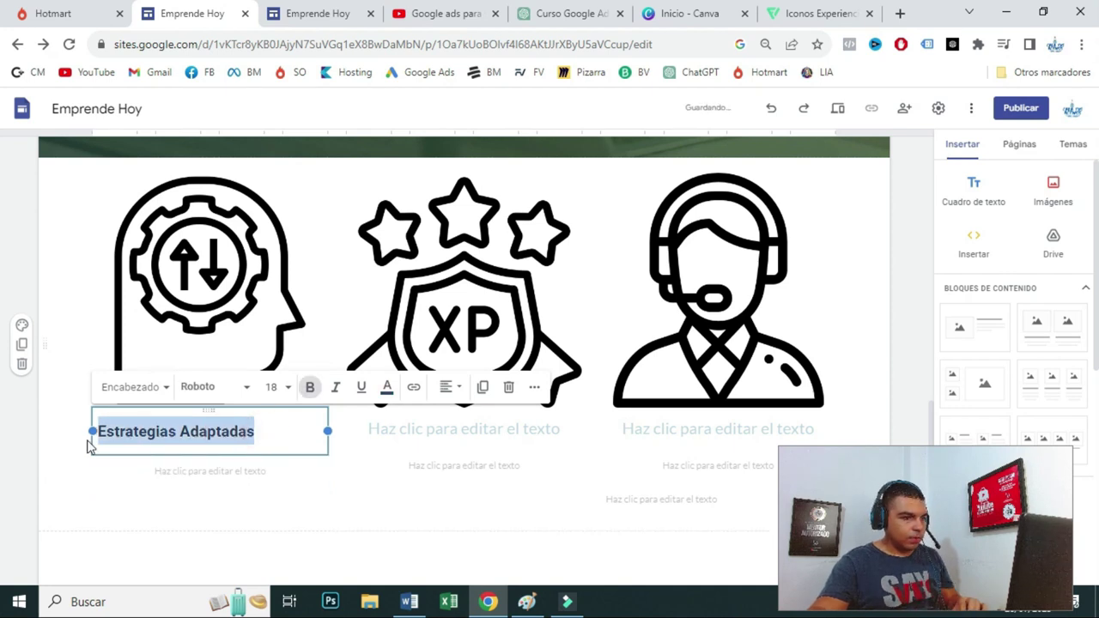
click(450, 387)
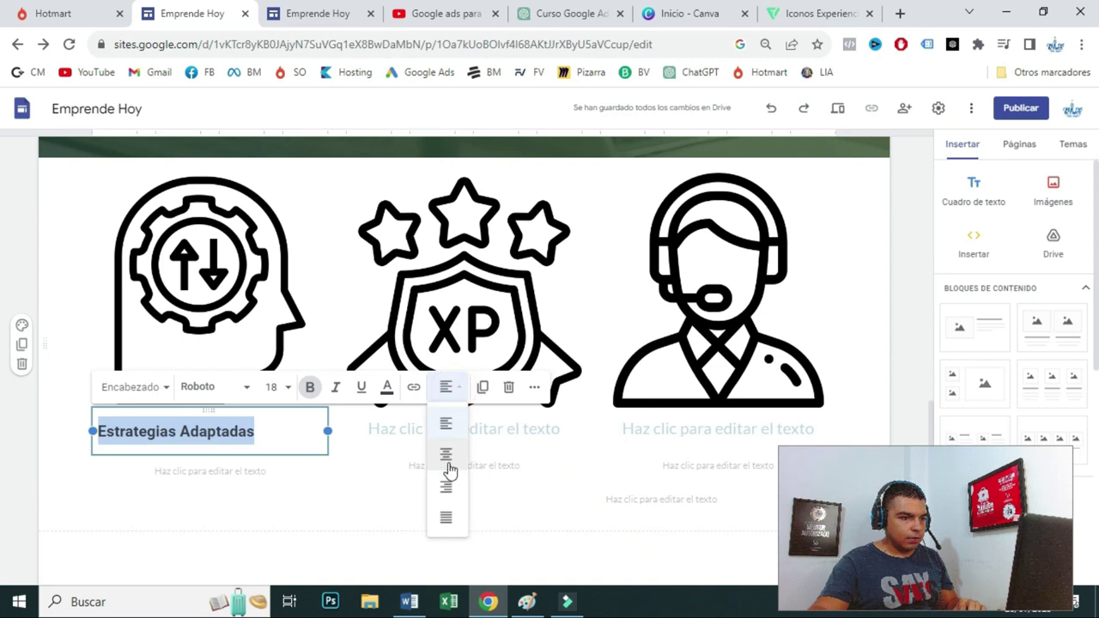
click(446, 453)
click(330, 475)
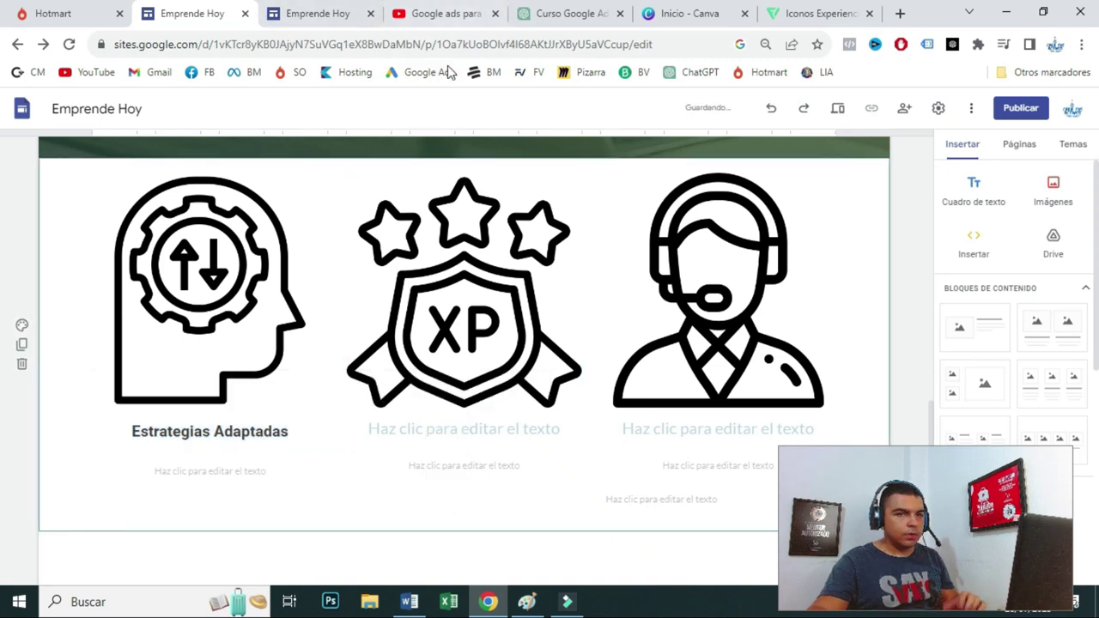
- Review the filled three-column block and compare its icons and text with the example page
click(303, 8)
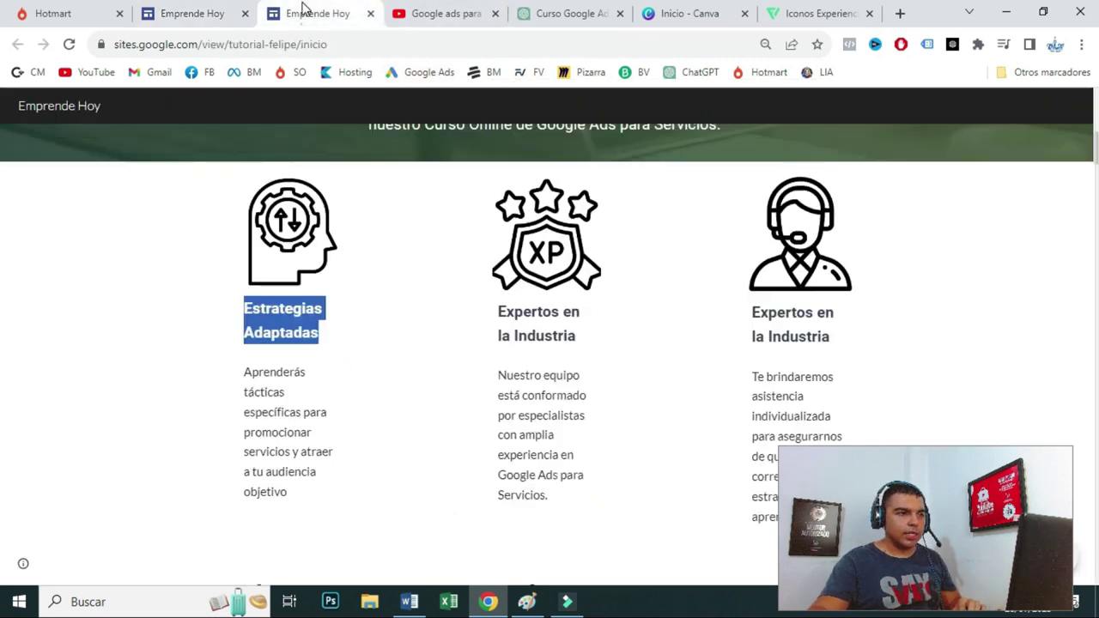
key(ctrl+shift+Tab)
scroll(589, 297, down, 1)
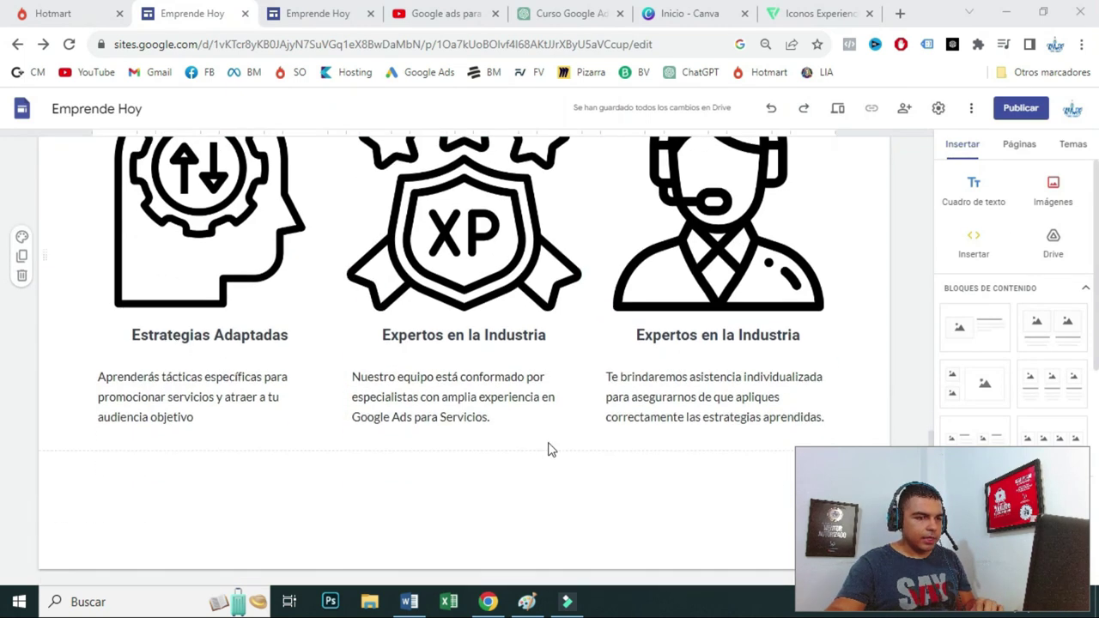
scroll(526, 396, up, 3)
scroll(526, 396, down, 3)
scroll(523, 392, up, 1)
scroll(388, 284, up, 1)
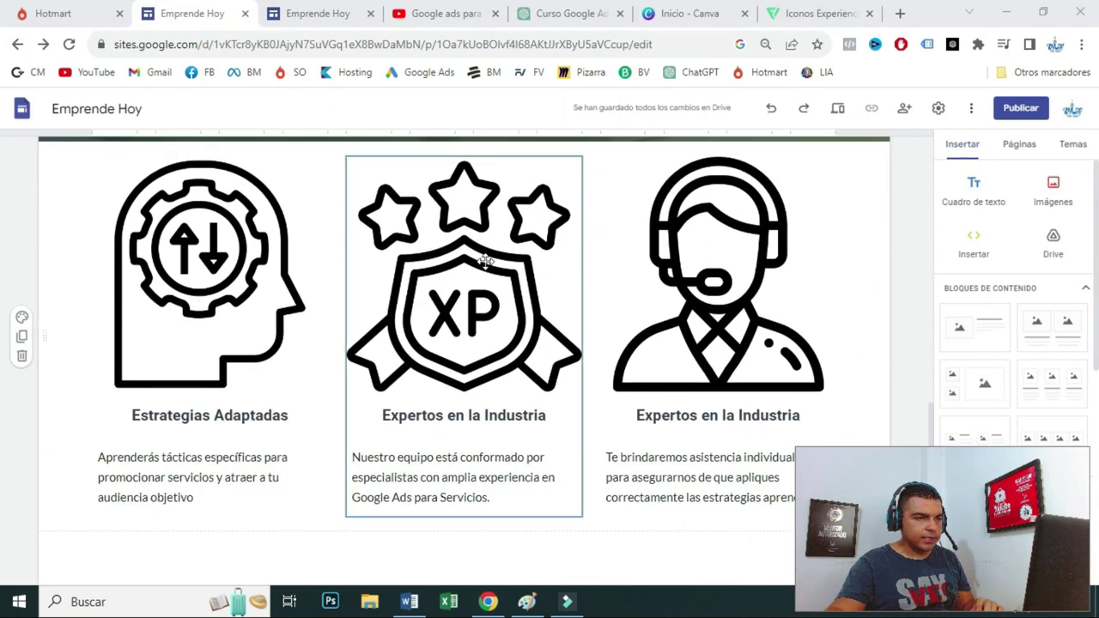
click(352, 7)
click(186, 10)
- Shrink the first column's group and extend its image downward so the whole head icon is shown
click(256, 285)
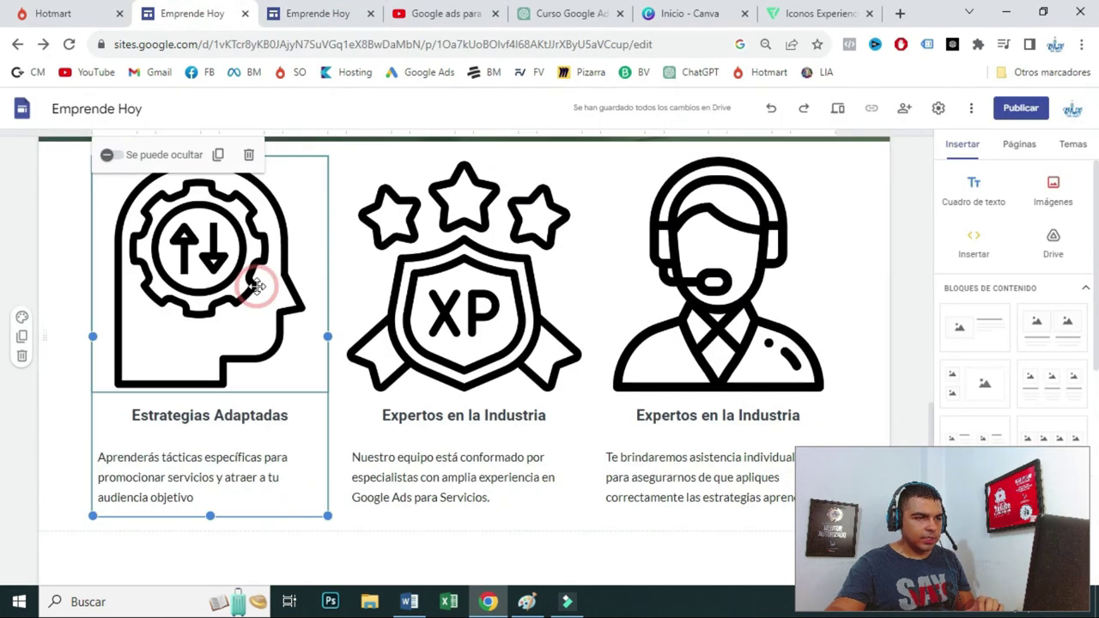
drag(327, 515, 239, 441)
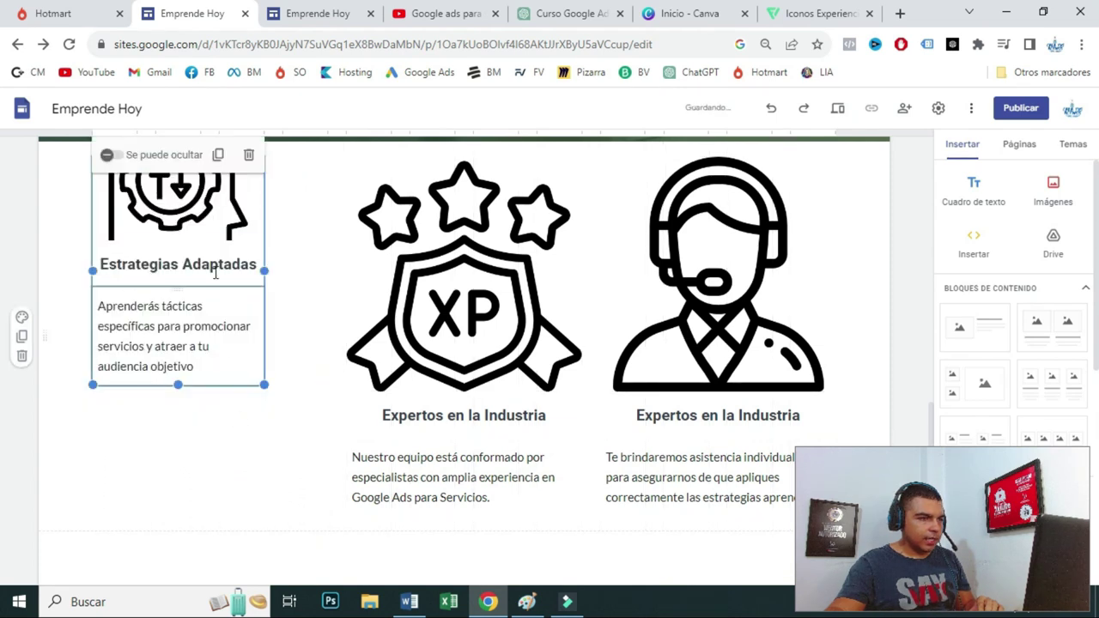
click(195, 234)
drag(180, 267, 178, 331)
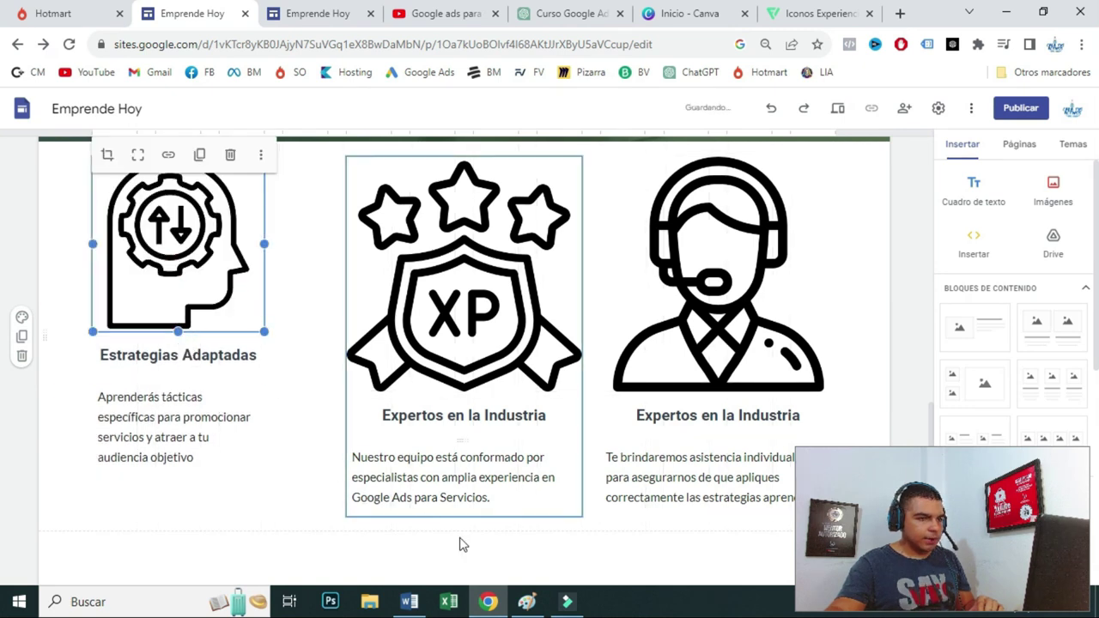
- Shrink the middle column's group with the XP badge to the same width as the first column
click(469, 412)
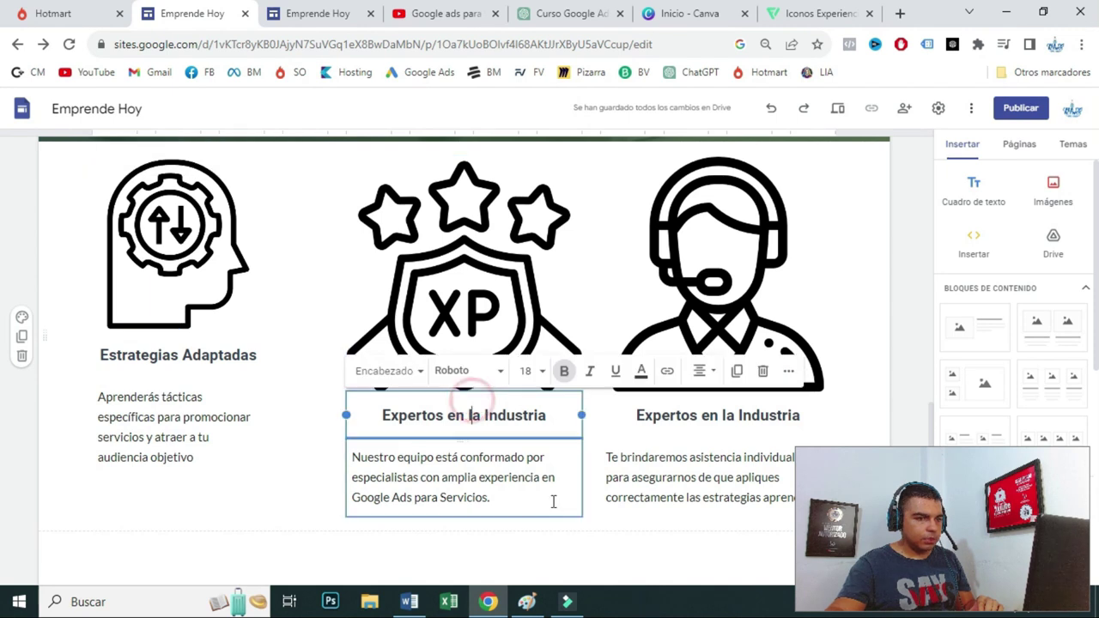
click(361, 236)
drag(581, 515, 540, 451)
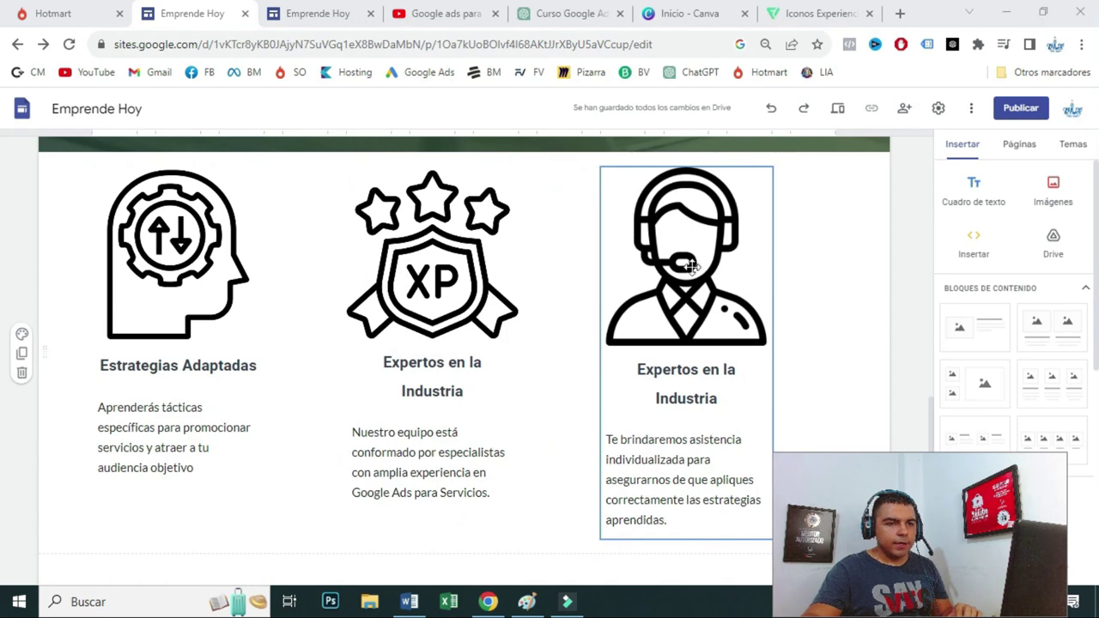
- Move the middle and first columns toward the third so that all three sit close together, and check the block
drag(613, 194, 702, 212)
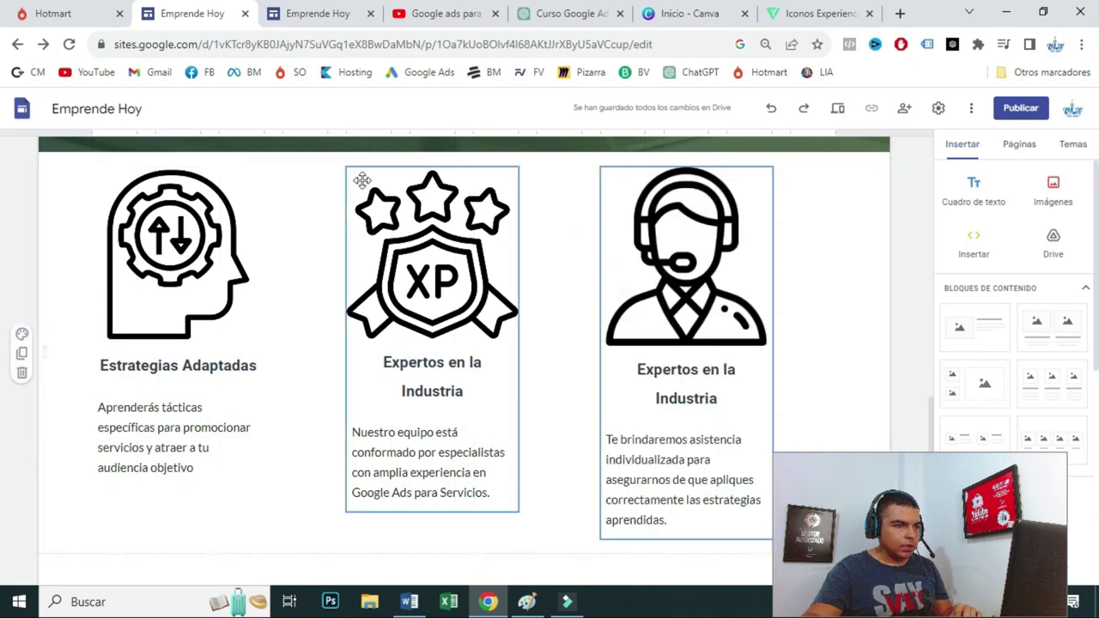
drag(379, 187, 505, 258)
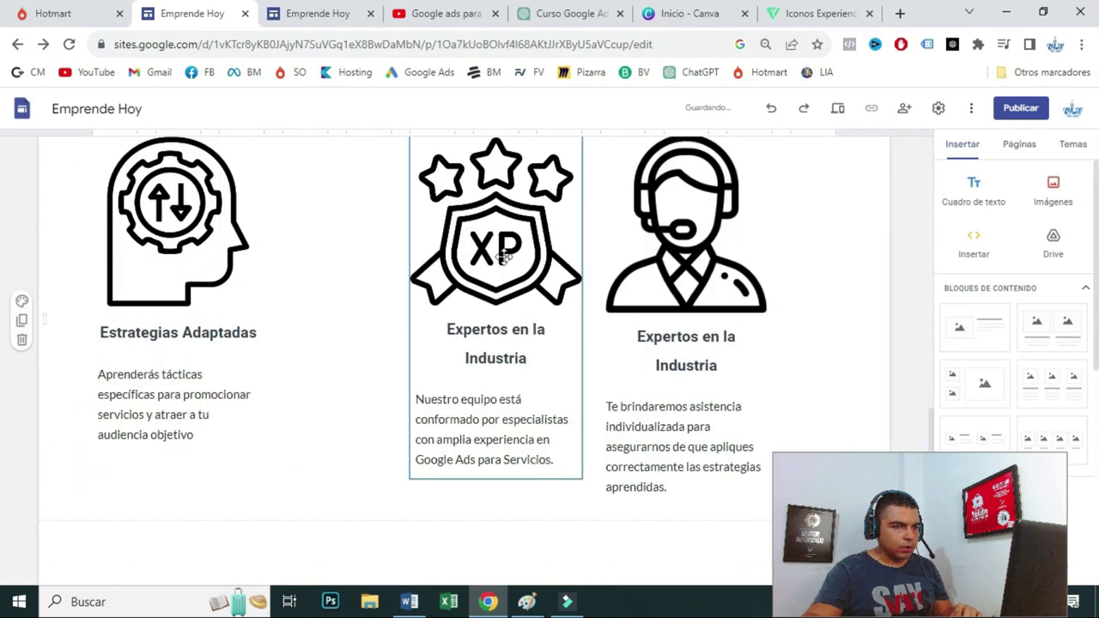
drag(196, 250, 289, 248)
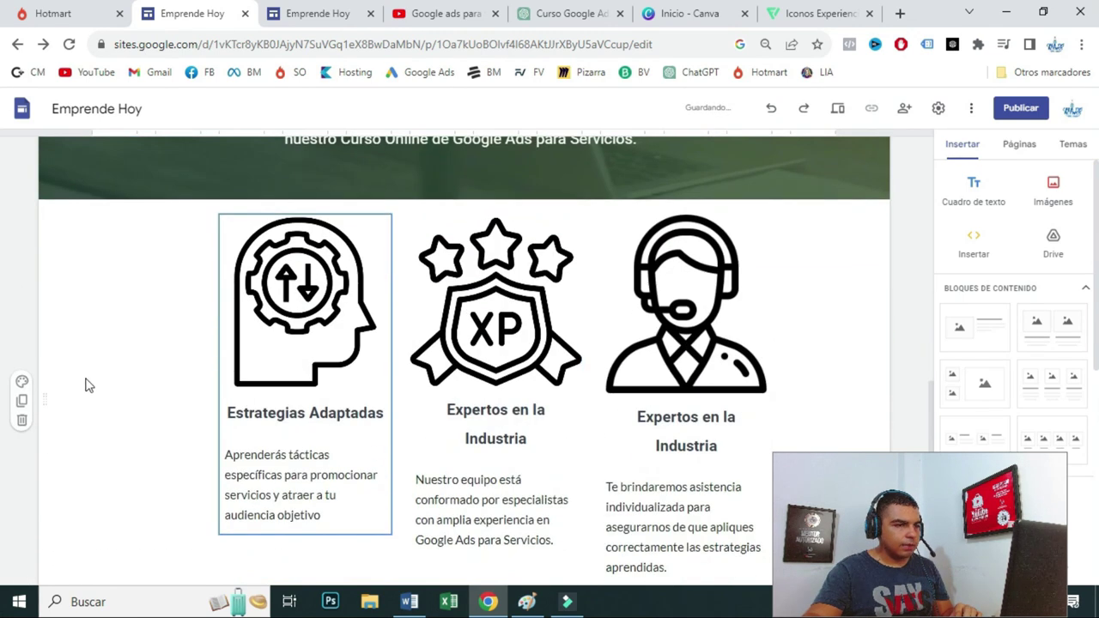
click(93, 353)
scroll(788, 293, down, 2)
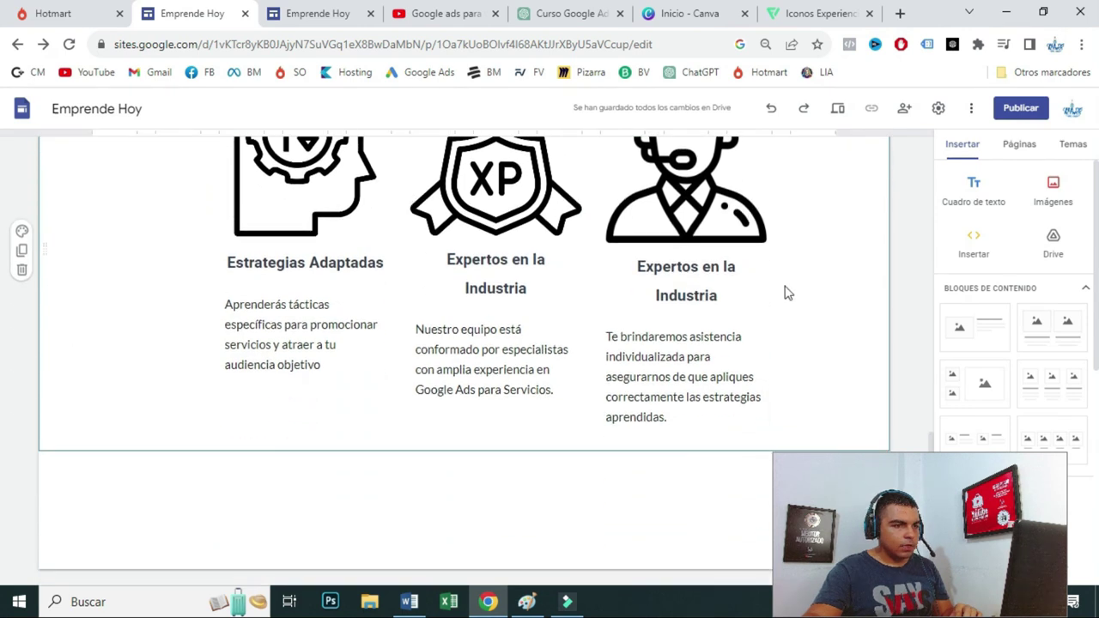
scroll(788, 352, up, 2)
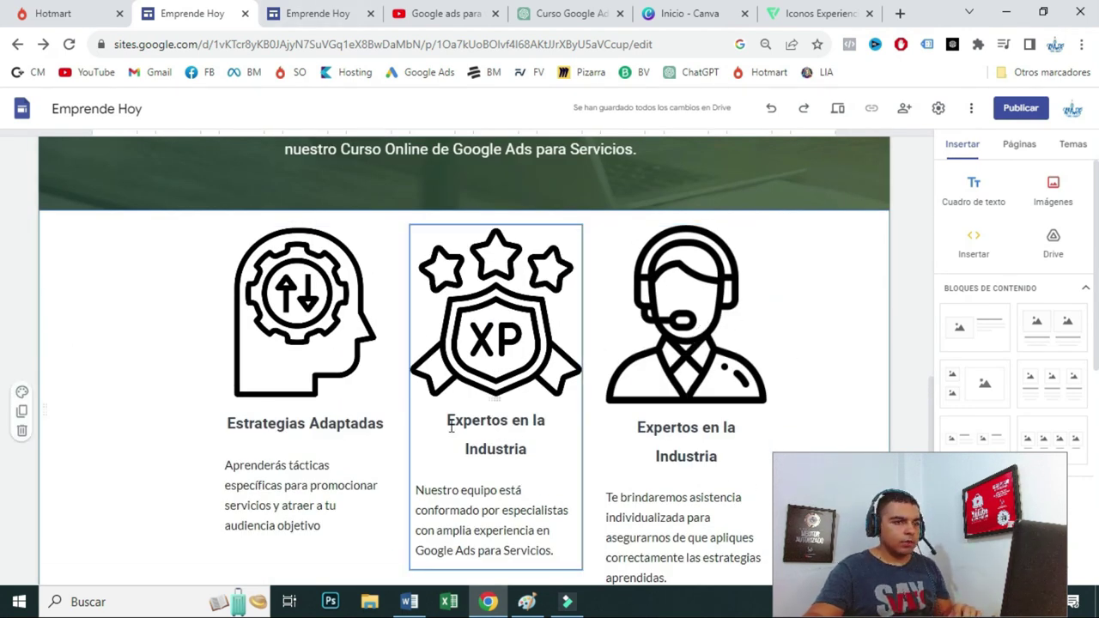
scroll(481, 386, up, 2)
scroll(449, 422, down, 4)
- Check the example page's next section and insert a new text box below the three columns
click(292, 10)
scroll(463, 257, down, 5)
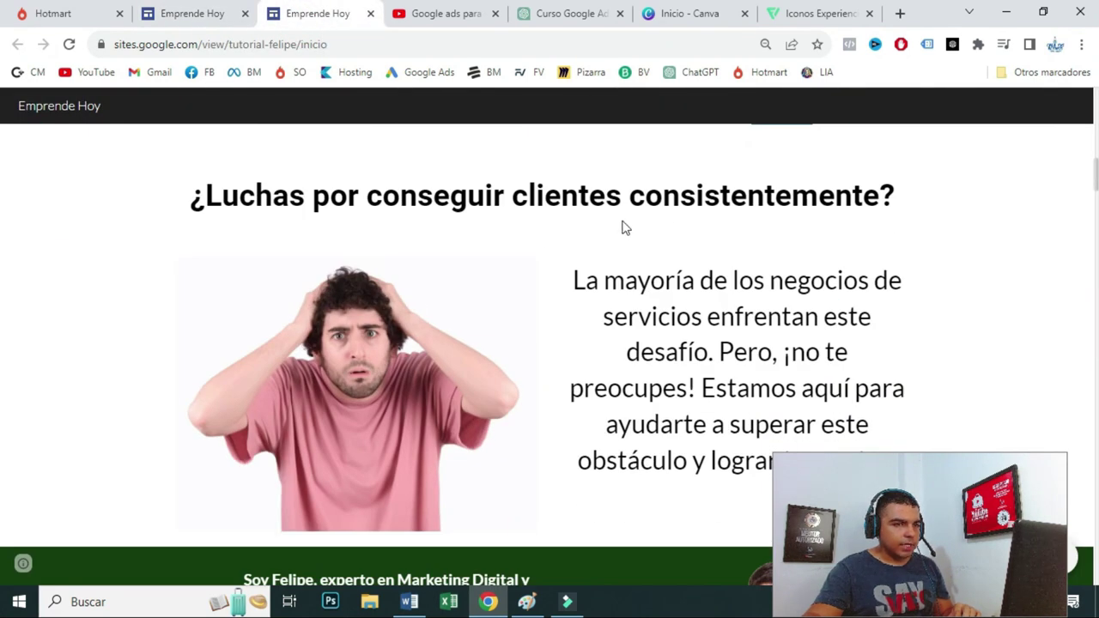
click(183, 10)
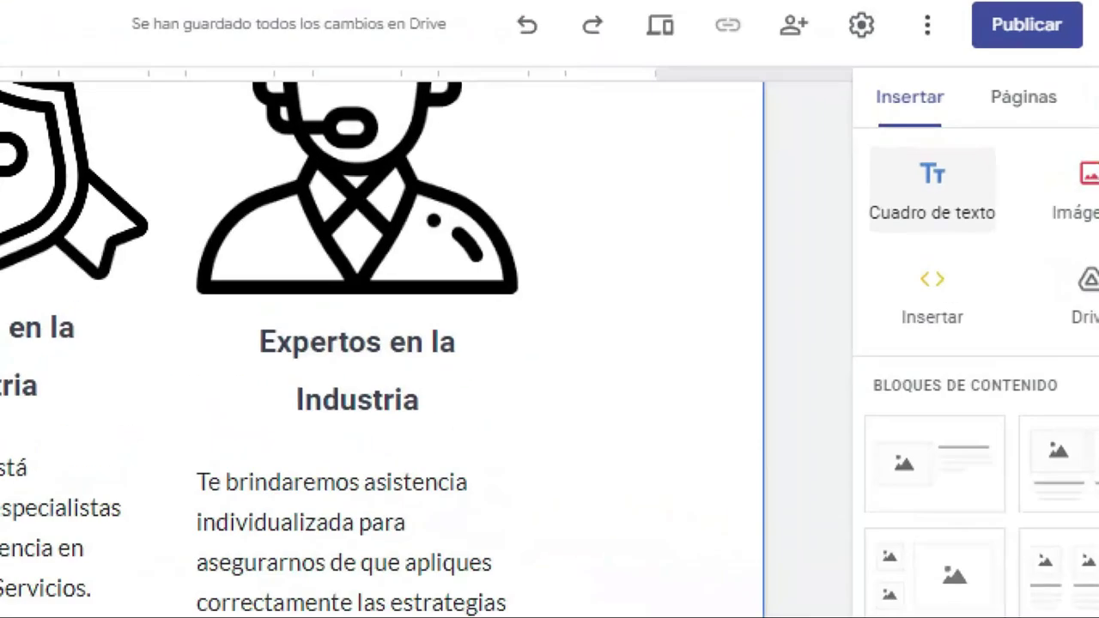
click(973, 180)
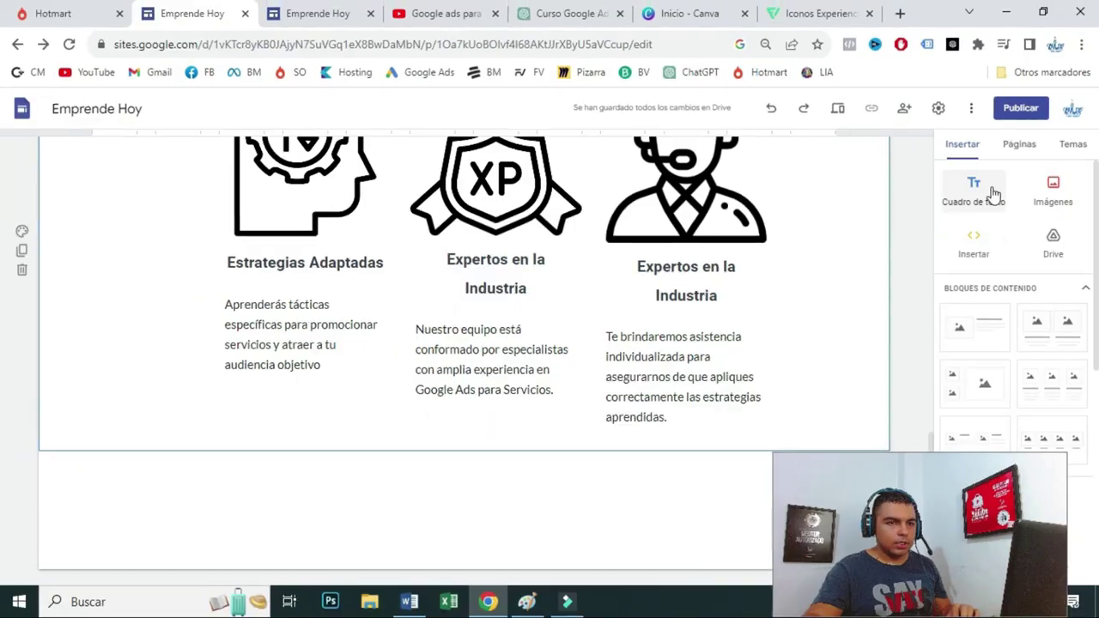
click(976, 202)
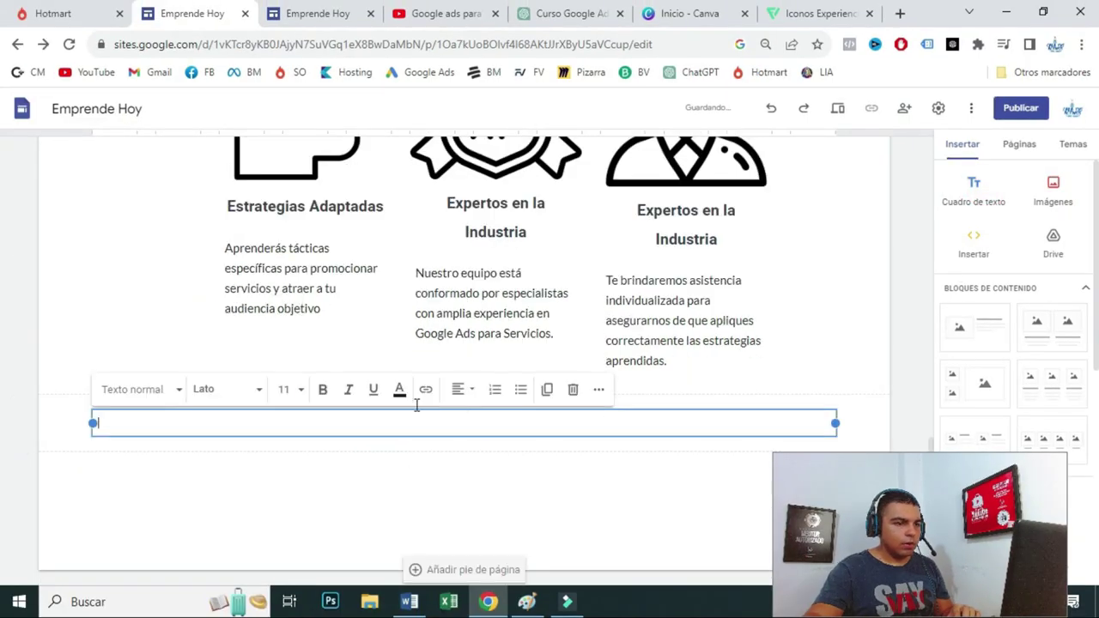
- Copy the heading "¿Luchas por conseguir clientes consistentemente?" from the example page into the new text box and center it
click(318, 15)
drag(185, 196, 920, 186)
key(ctrl+c)
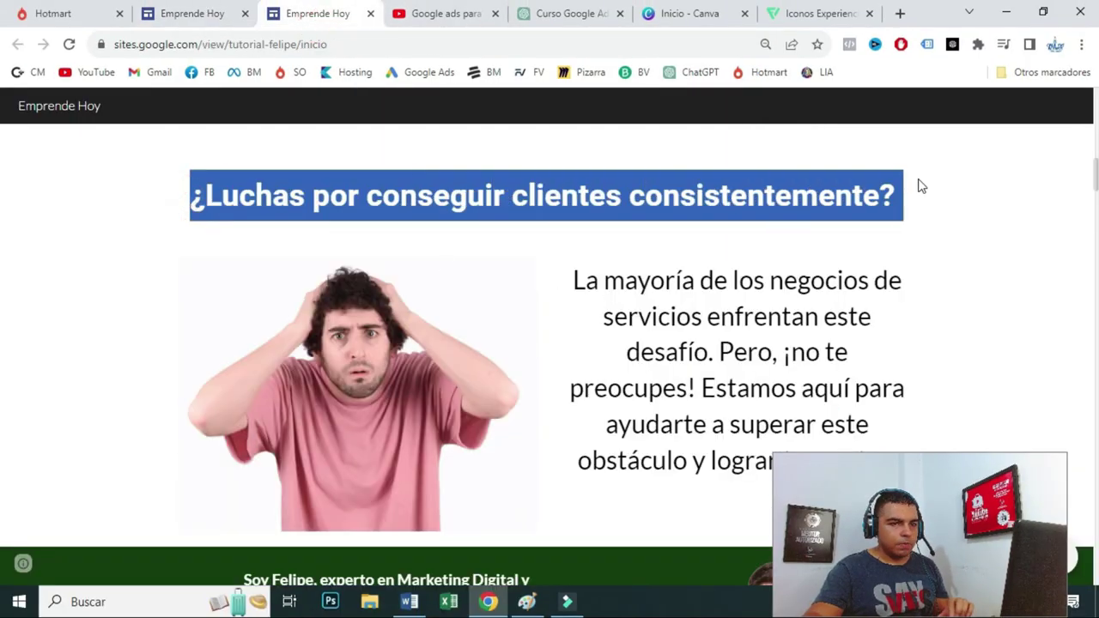
click(238, 9)
click(380, 427)
key(ctrl+v)
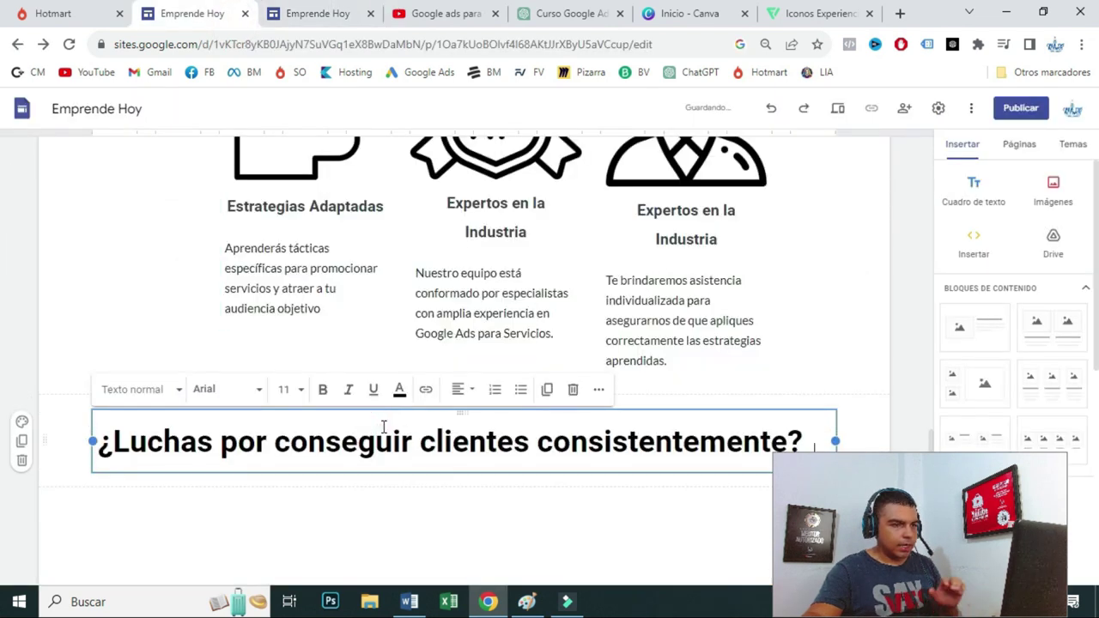
triple_click(497, 442)
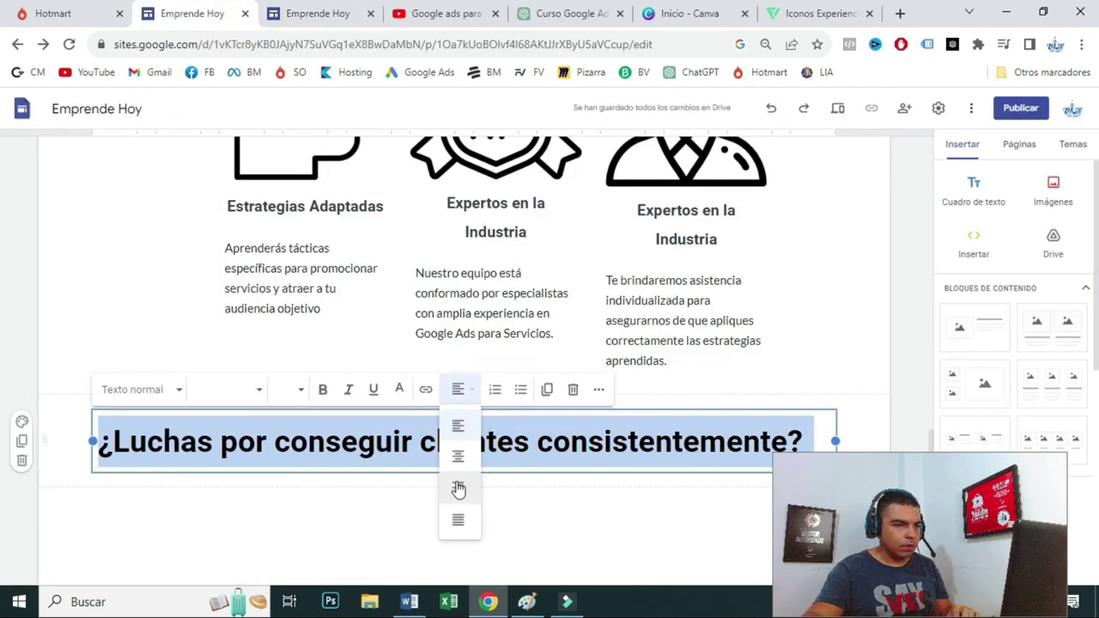
click(520, 511)
- Check the ChatGPT copy and the example section, and insert a content block with one image beside text under the heading
click(568, 12)
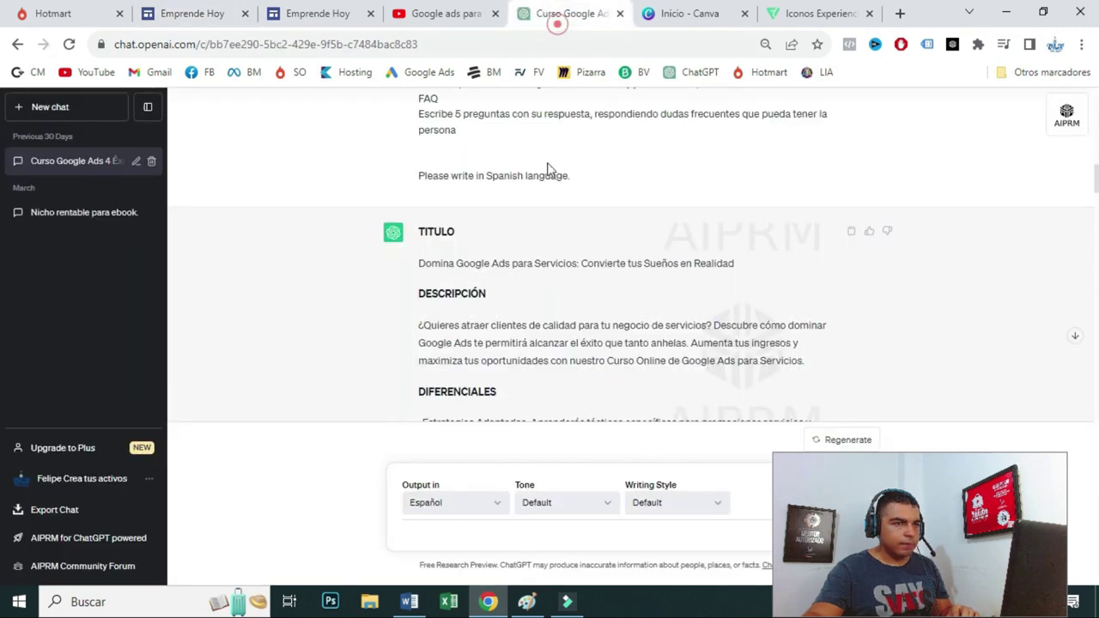
click(360, 10)
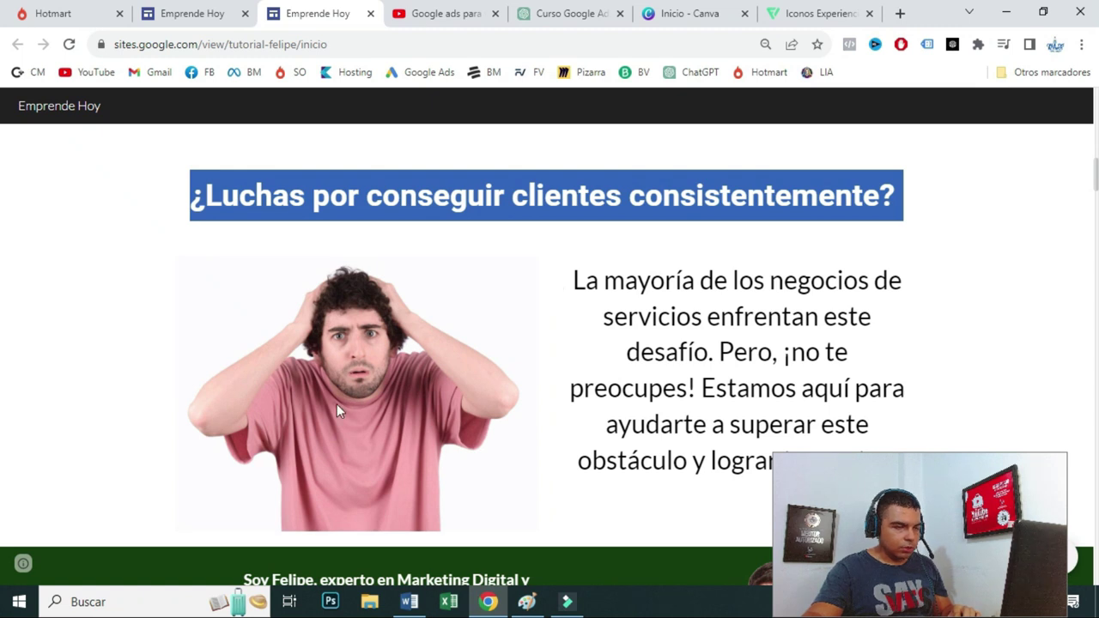
click(180, 13)
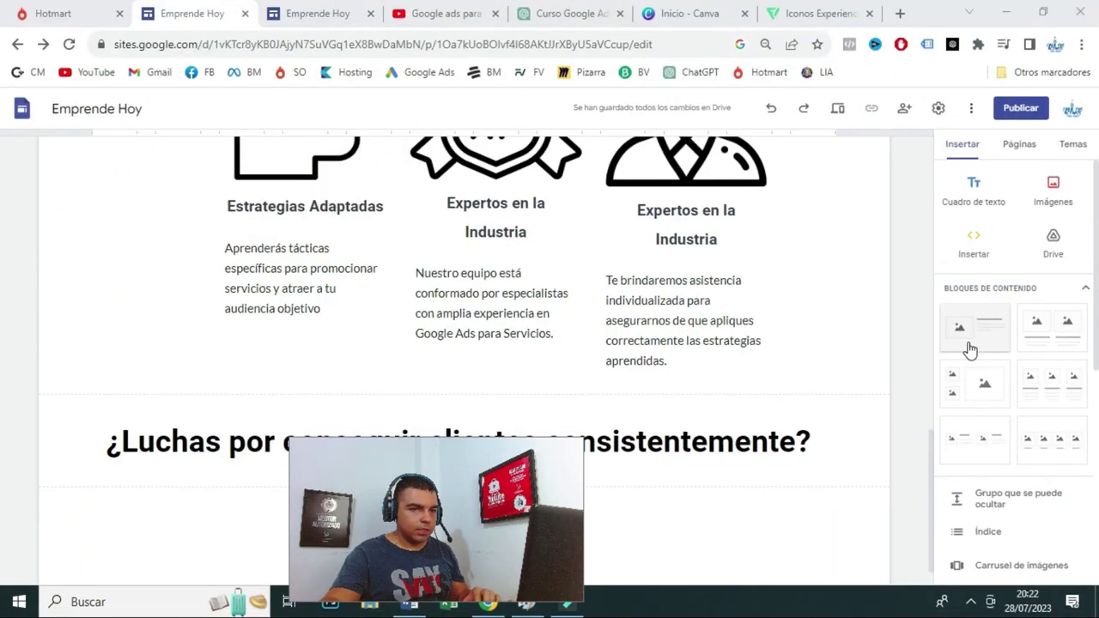
click(839, 282)
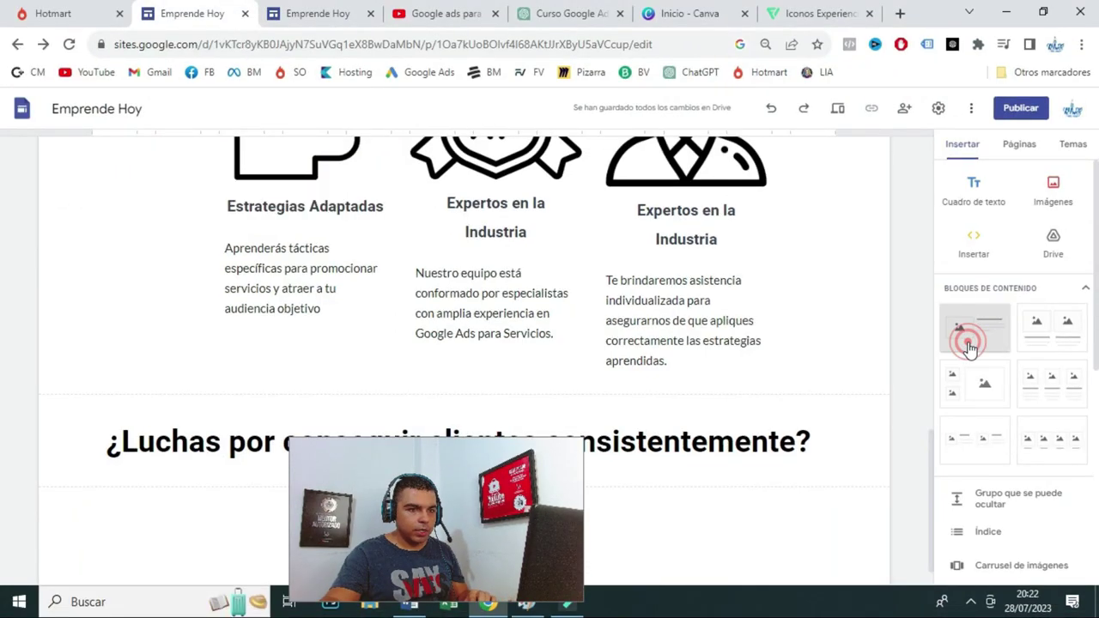
- Upload the picture of the worried man in the pink T-shirt into the image placeholder and extend it downward to show more
click(241, 356)
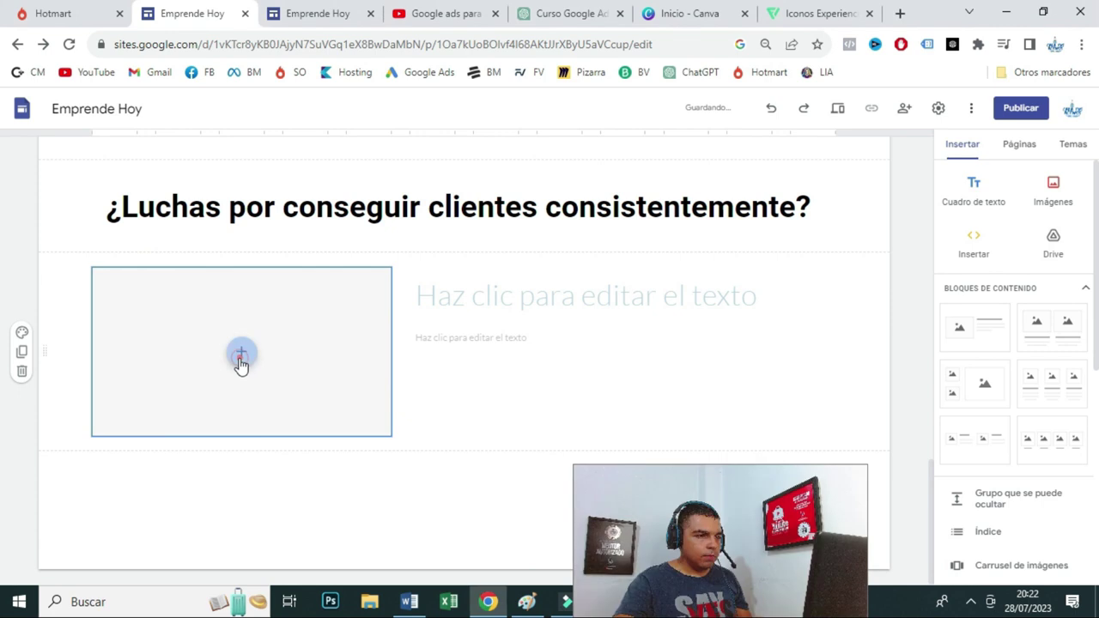
click(230, 393)
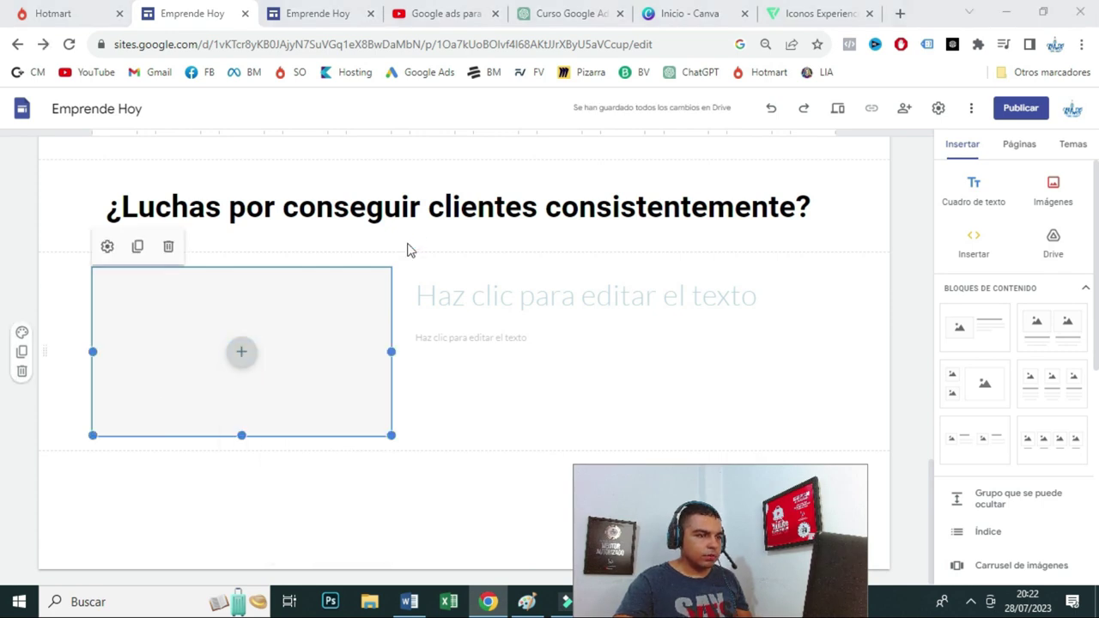
double_click(558, 146)
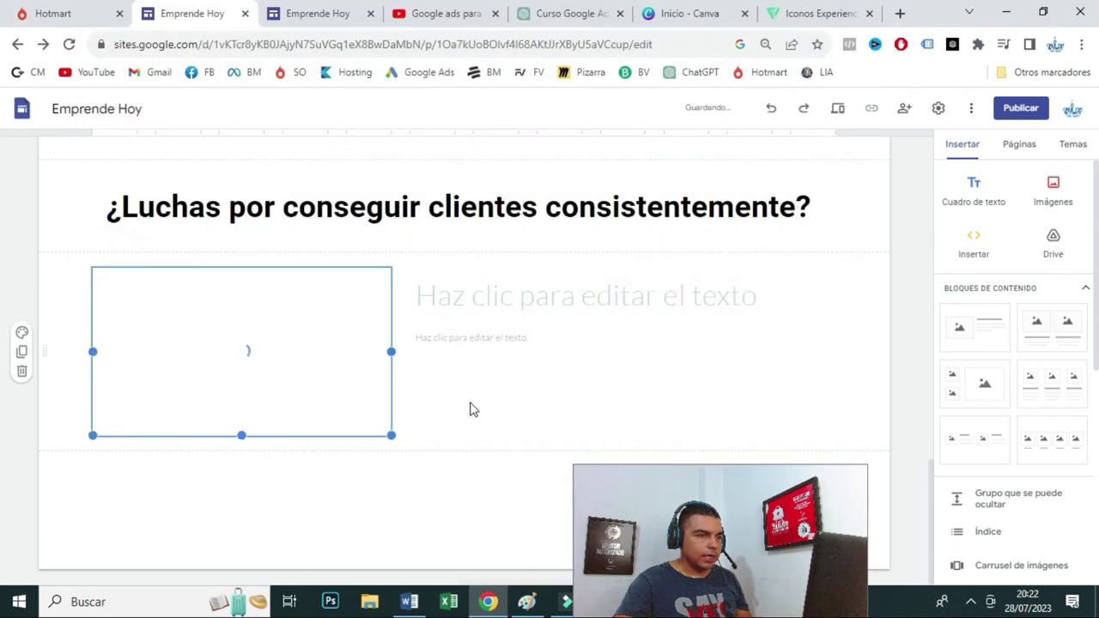
drag(235, 481, 234, 526)
- Copy the "La mayoría de los negocios de servicios enfrentan este desafío" paragraph from the example page into the title text beside the picture
click(279, 14)
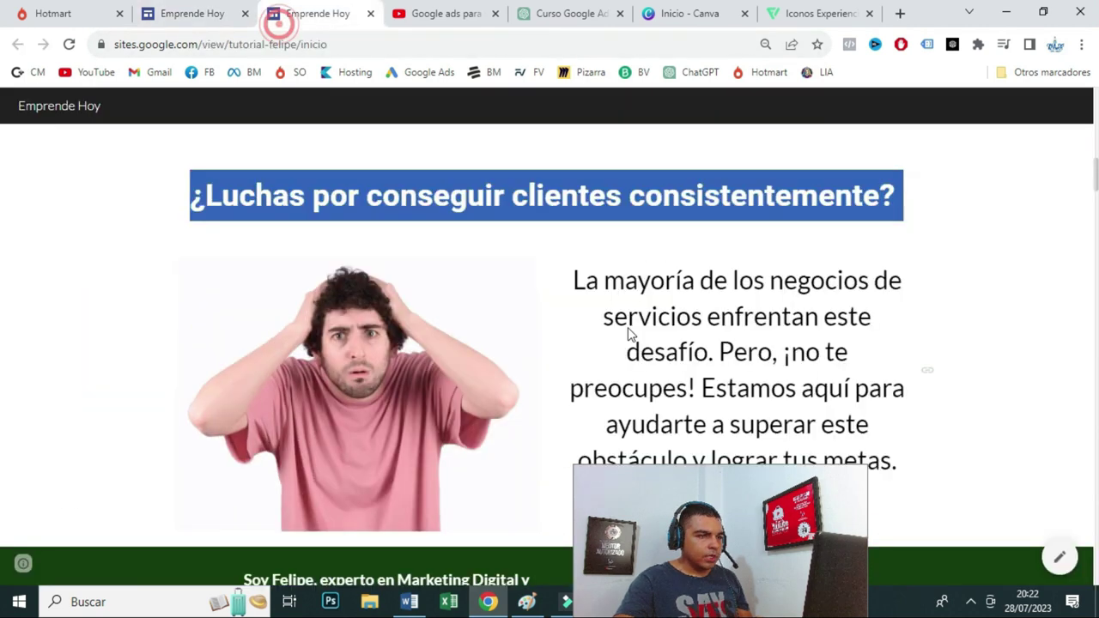
drag(609, 469, 302, 534)
drag(575, 279, 898, 458)
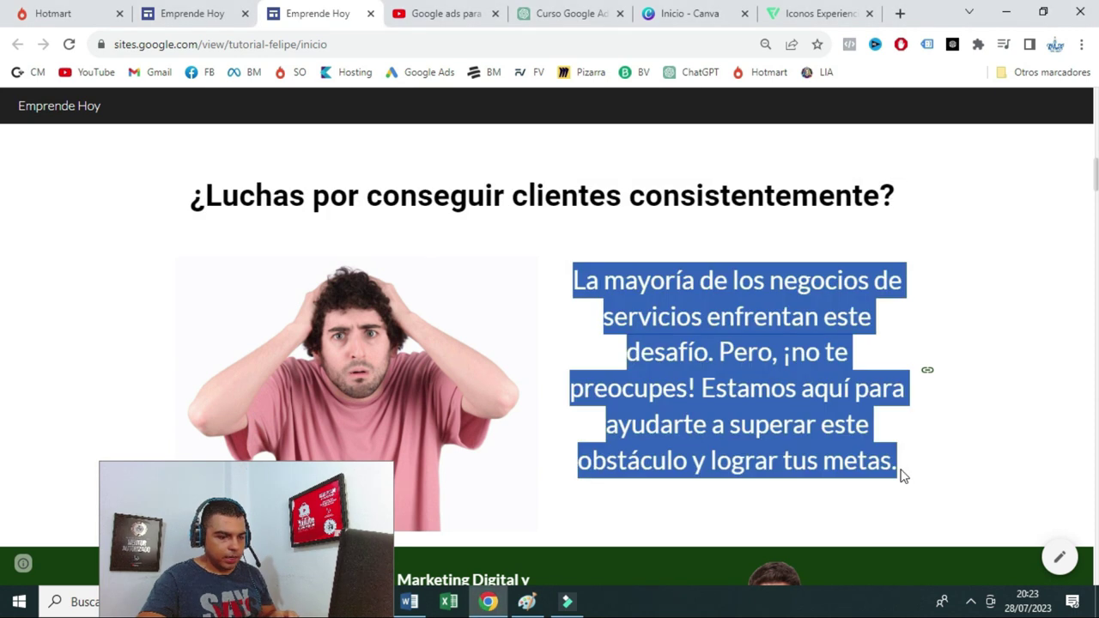
key(ctrl+c)
key(ctrl+Page_Up)
click(618, 300)
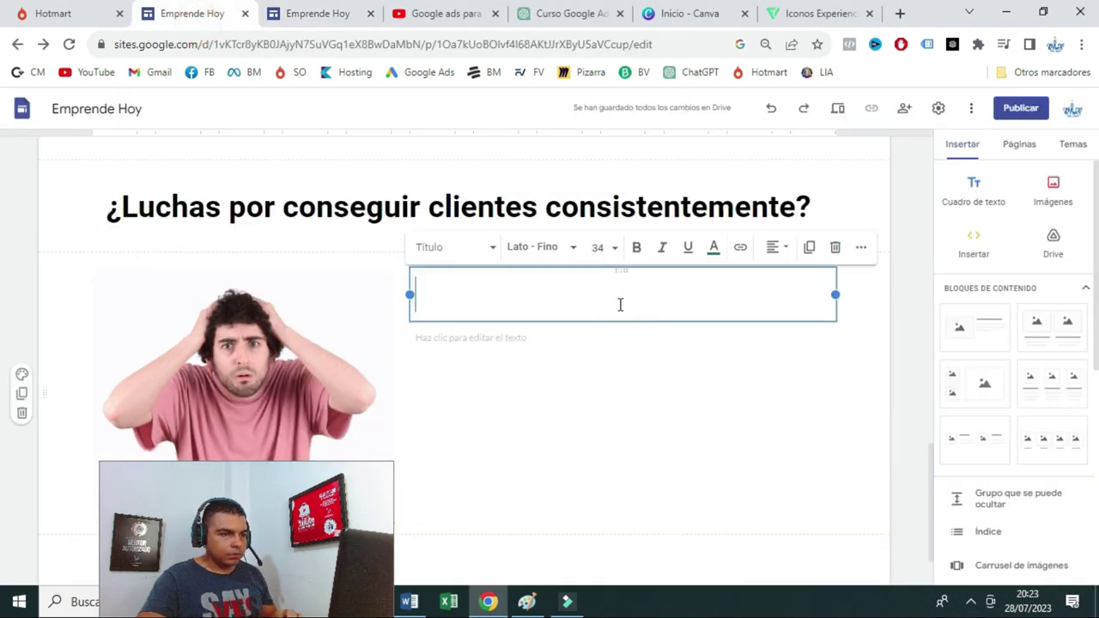
key(ctrl+v)
click(868, 422)
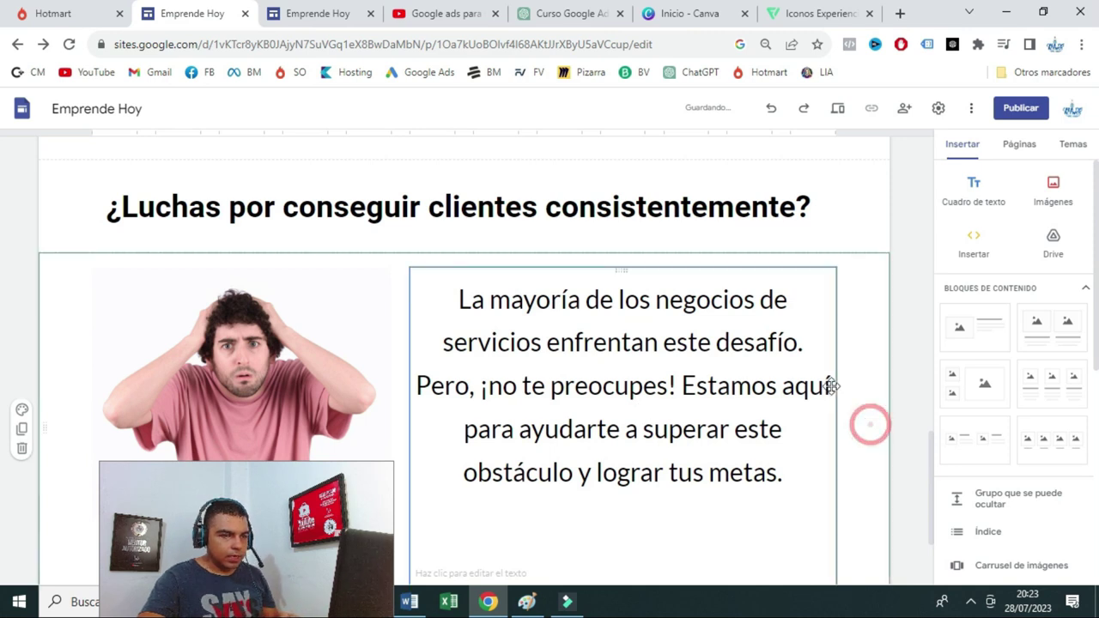
- Delete the empty small text placeholder beneath the pasted paragraph
scroll(634, 433, down, 2)
click(579, 421)
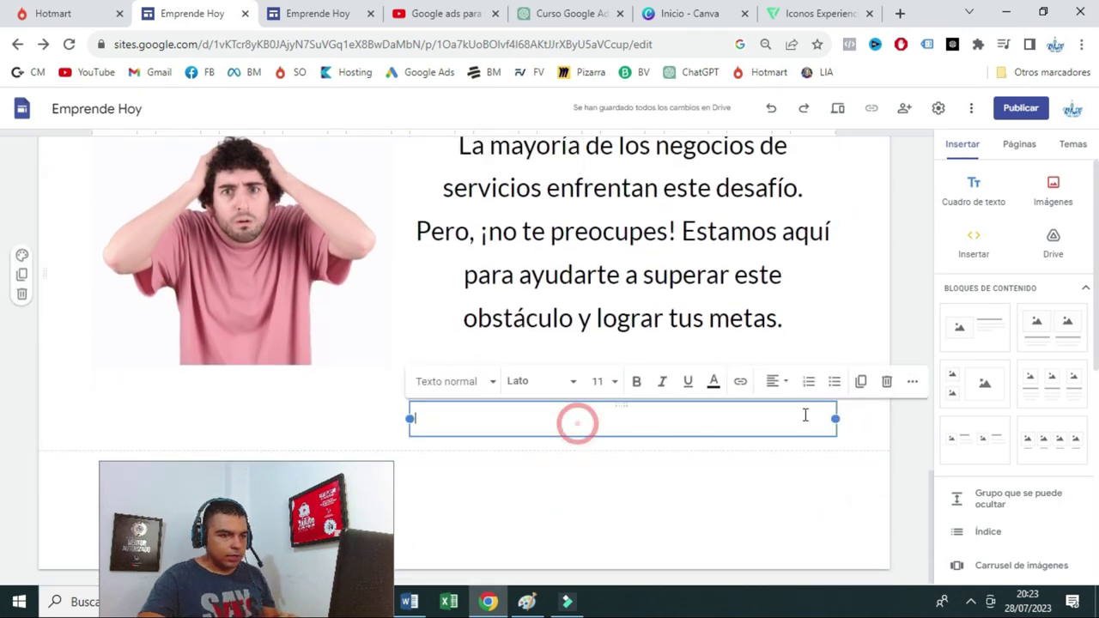
click(886, 383)
scroll(770, 375, up, 3)
scroll(770, 375, down, 1)
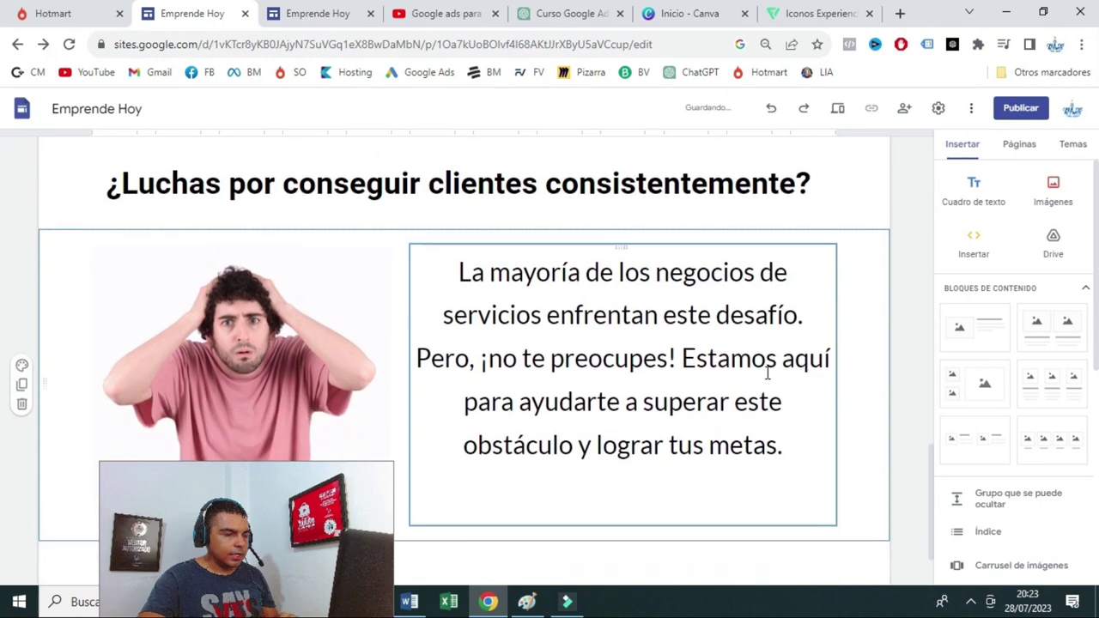
- Set the text color of the whole paragraph beside the worried man's picture to black (#000000)
drag(457, 259, 790, 460)
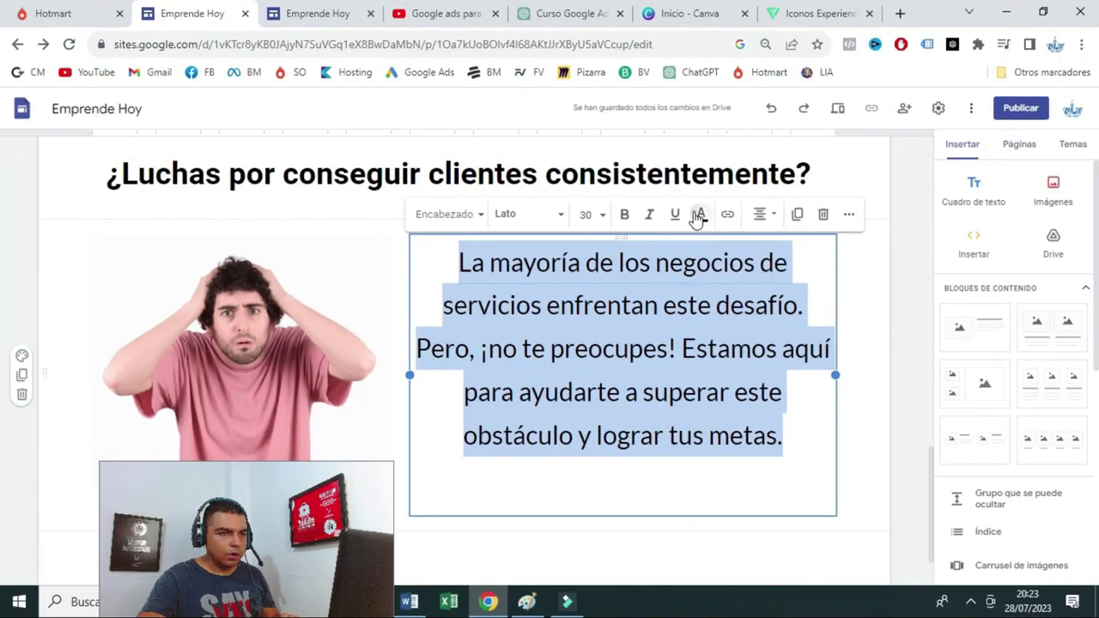
click(698, 215)
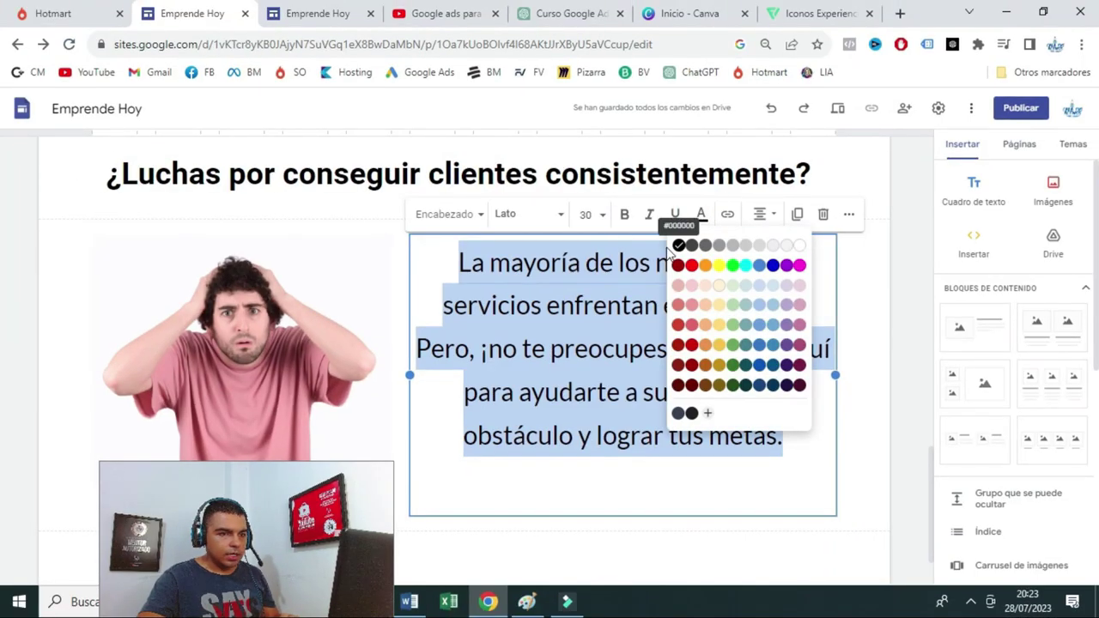
click(678, 246)
click(853, 461)
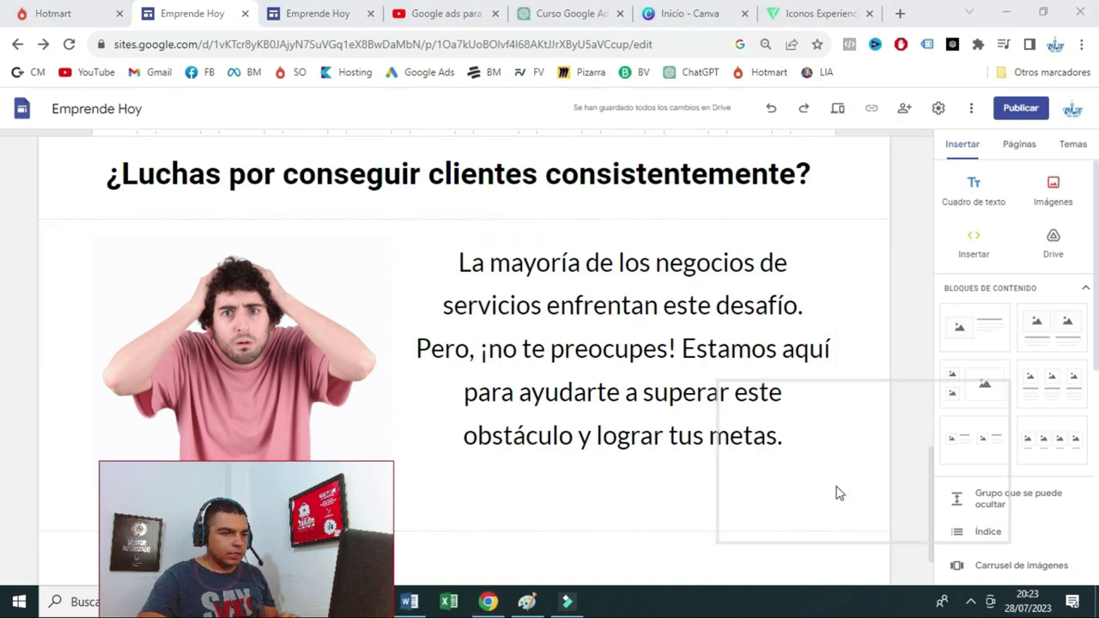
- Check the example page's green presenter section and insert another image-beside-text content block below the client-problem section
key(ctrl+Tab)
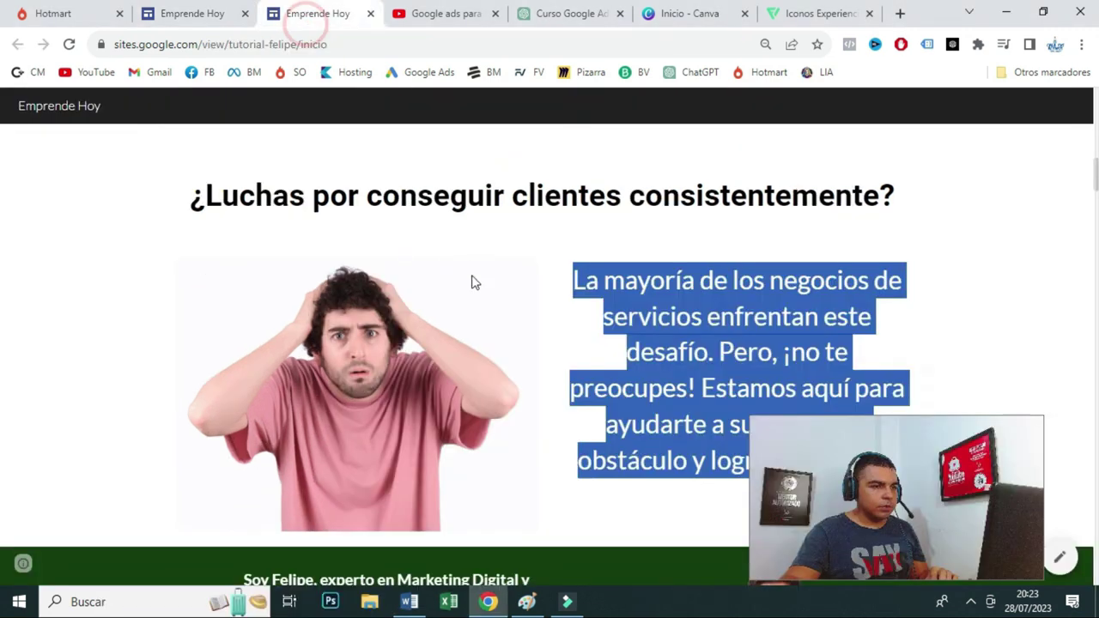
scroll(474, 288, down, 4)
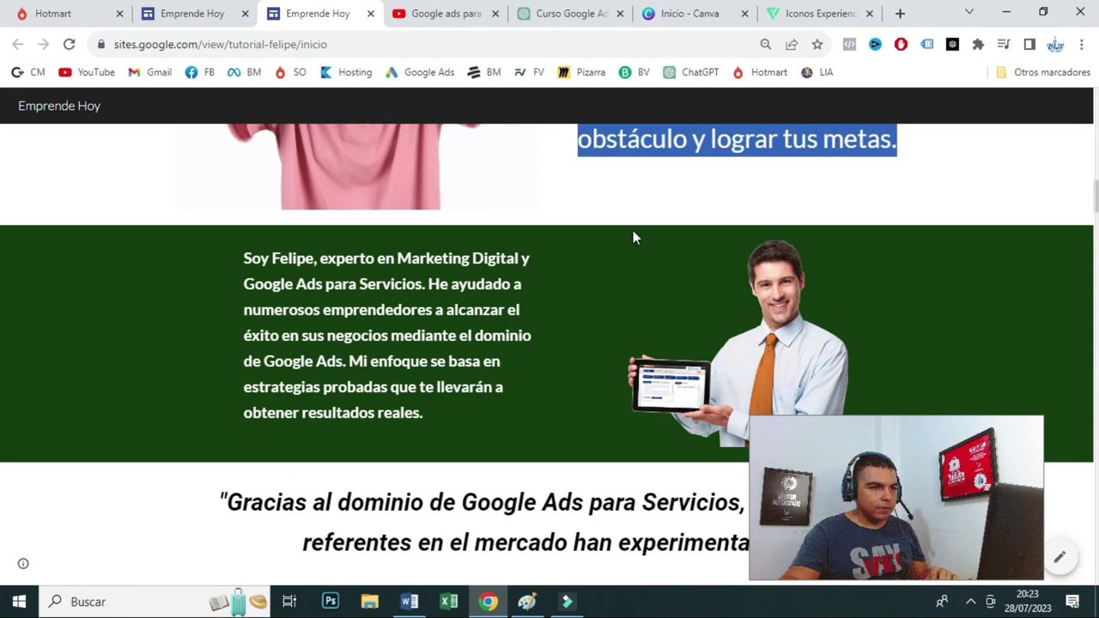
click(215, 12)
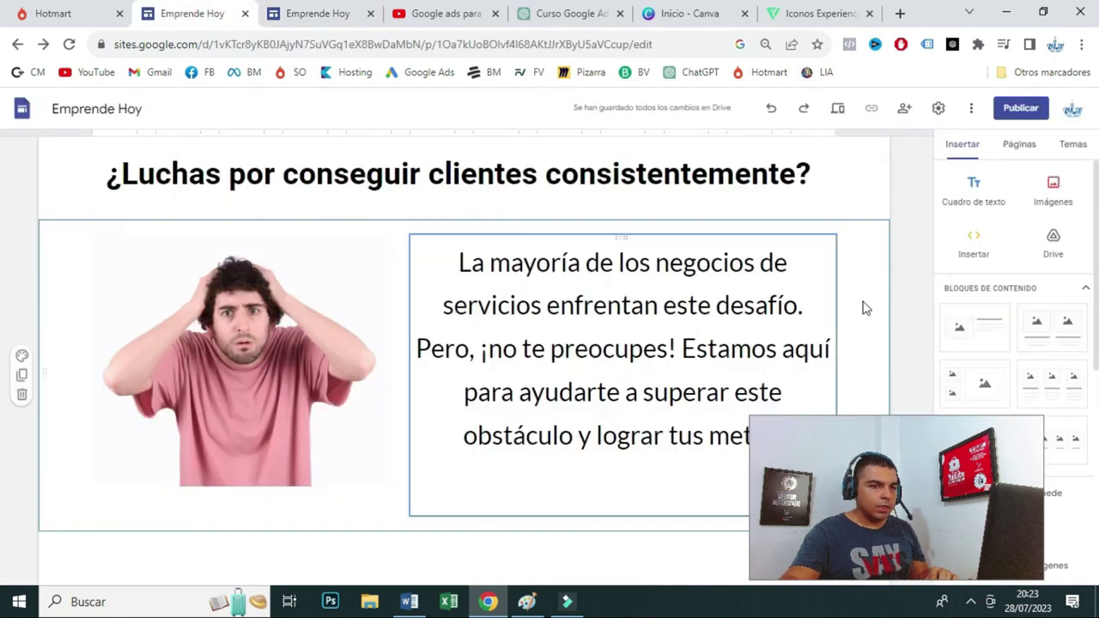
scroll(947, 351, down, 2)
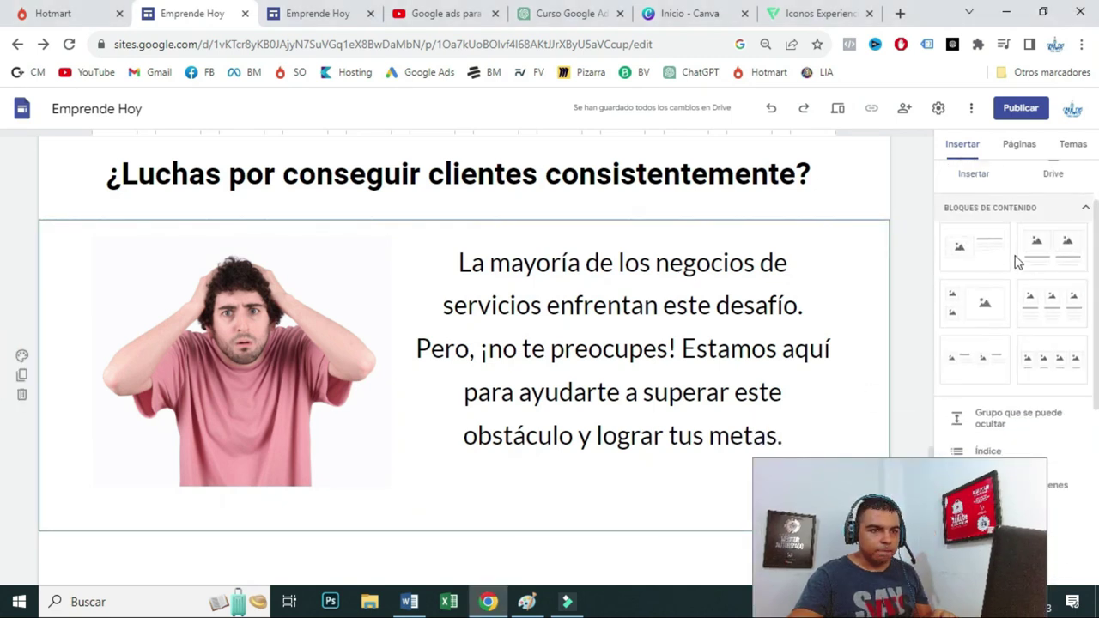
click(978, 249)
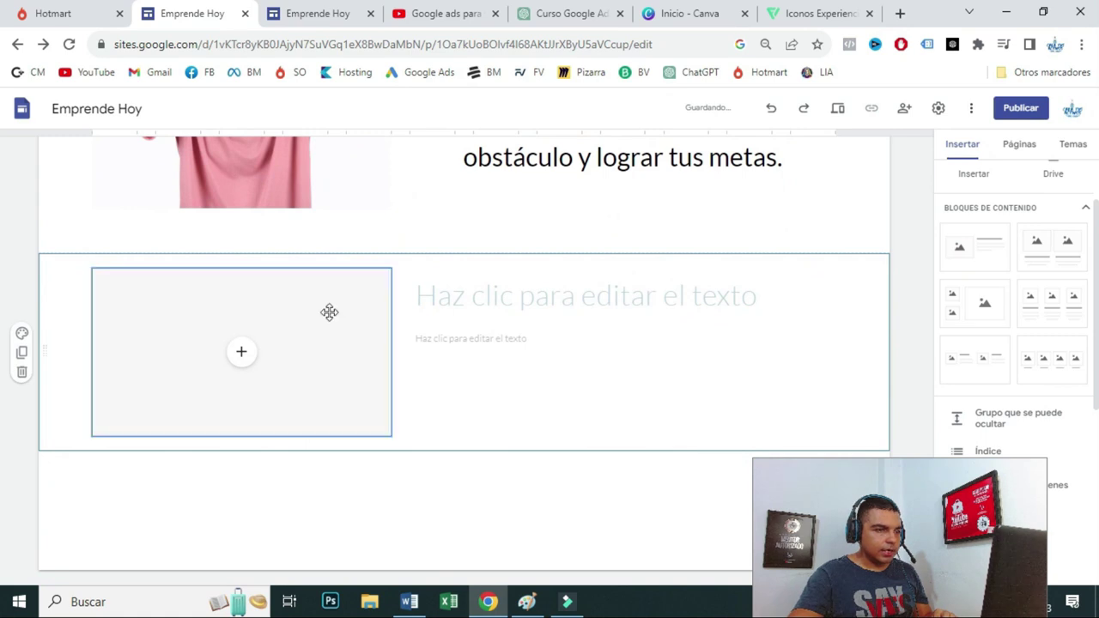
- Rearrange the new block so the title text is in the left column and the image in the right, and delete the small text placeholder
drag(270, 270, 546, 369)
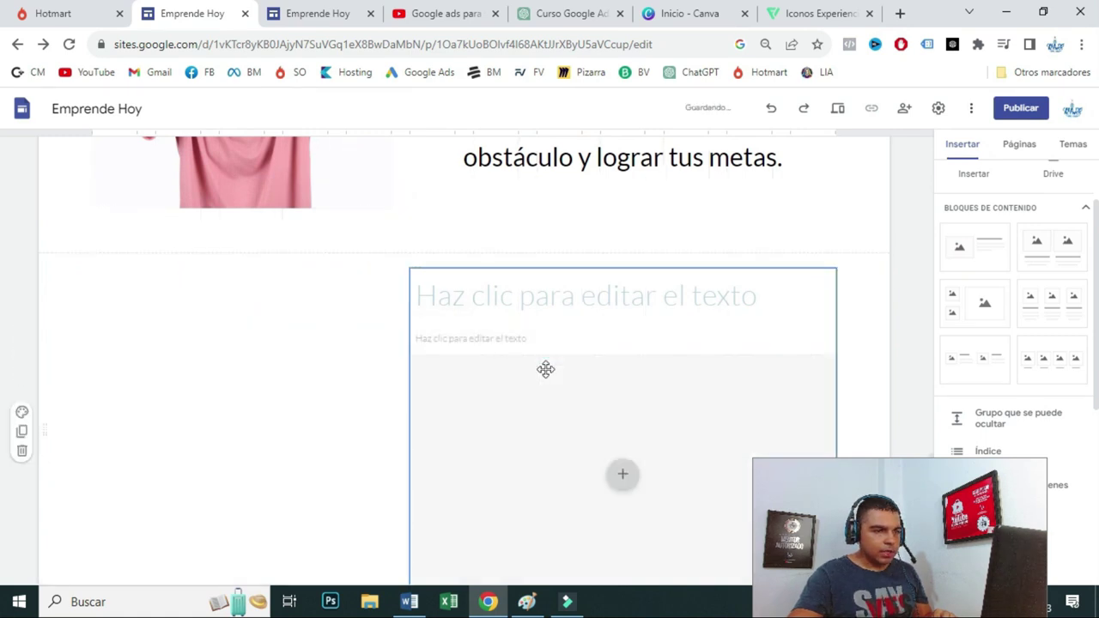
click(602, 281)
drag(630, 275, 146, 313)
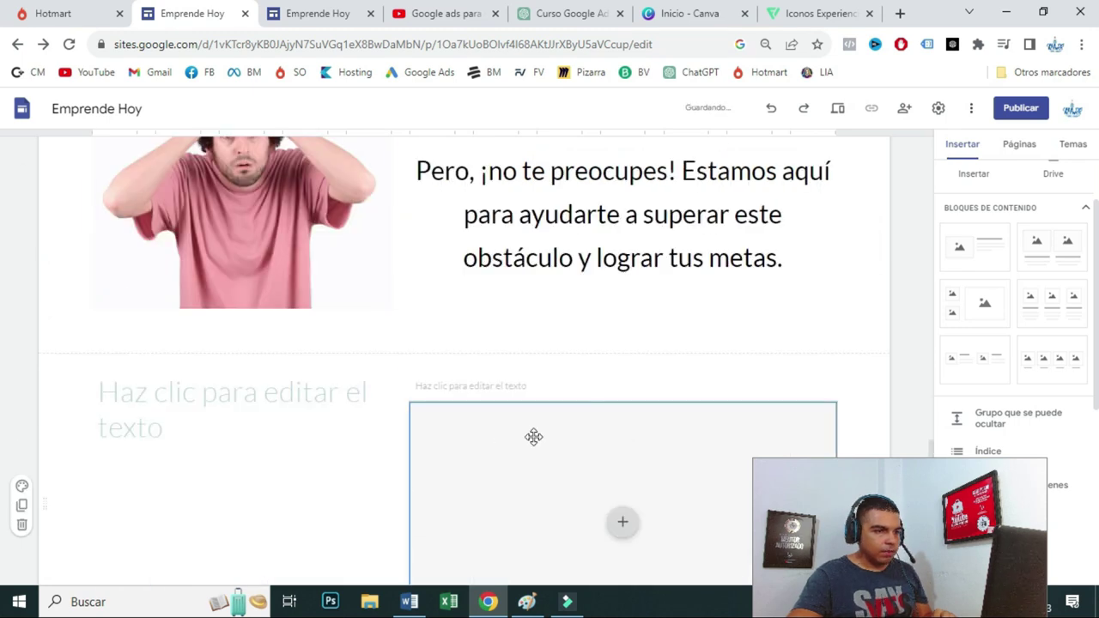
click(570, 227)
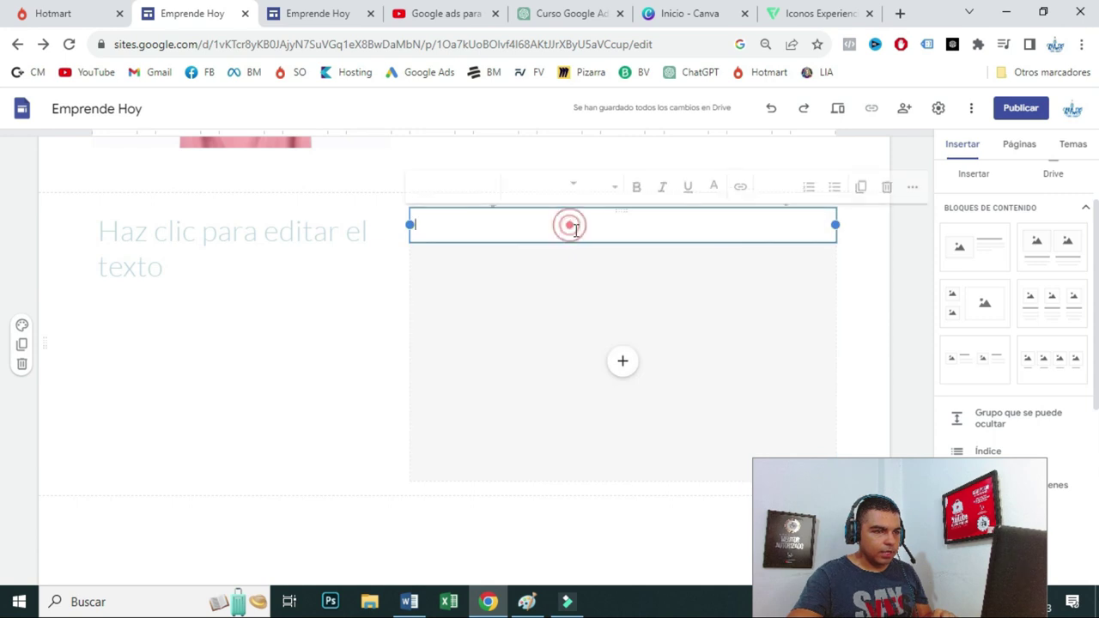
click(885, 190)
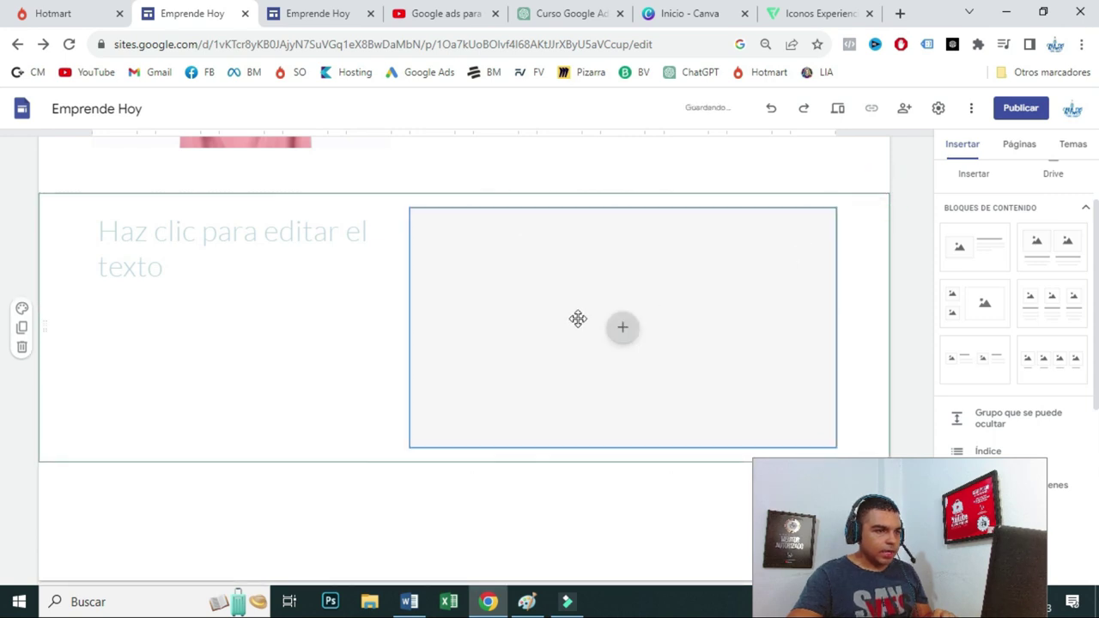
- Check the example section and upload the picture of the man holding a tablet into the block's image placeholder
click(301, 12)
click(142, 13)
click(634, 345)
click(631, 333)
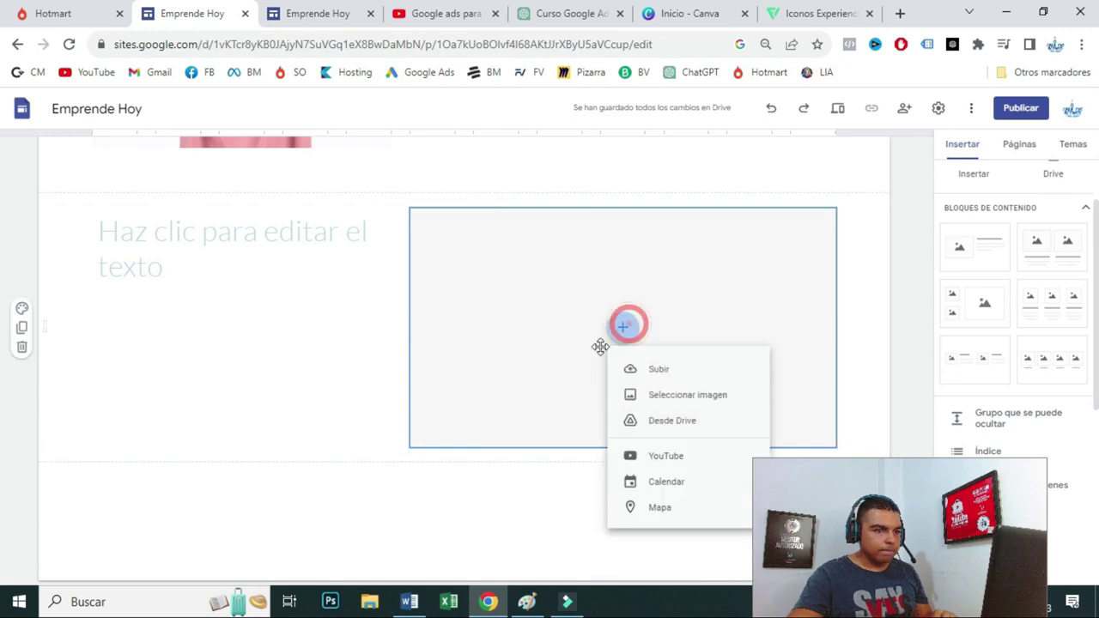
click(677, 376)
double_click(701, 135)
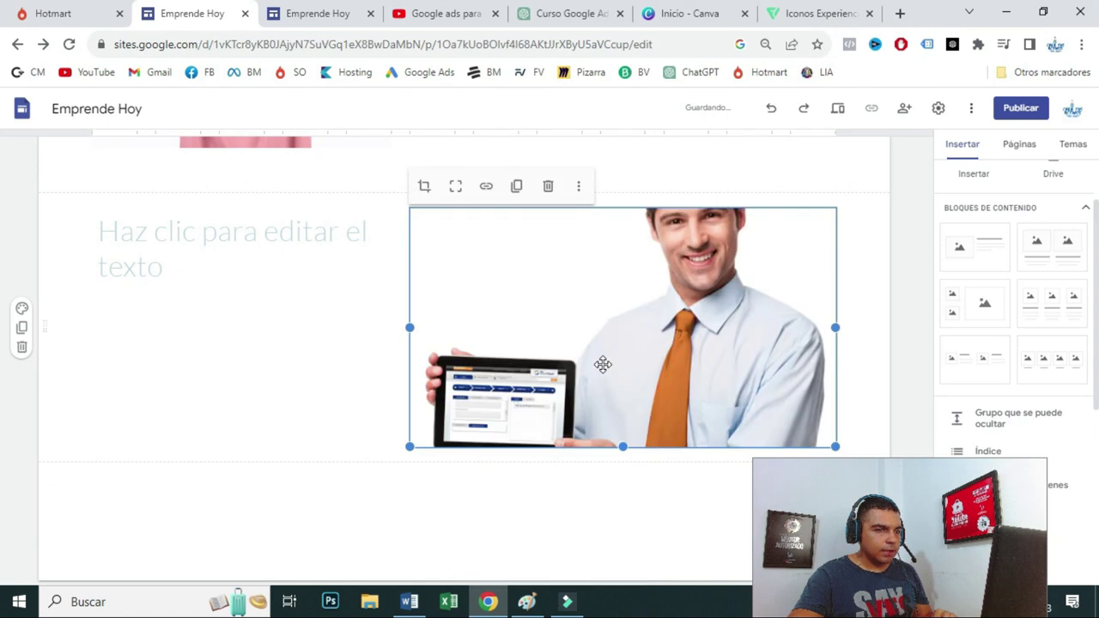
- Shrink the tablet man's picture so his whole figure fits, adjust its size and move it nearer the text column
drag(409, 447, 667, 392)
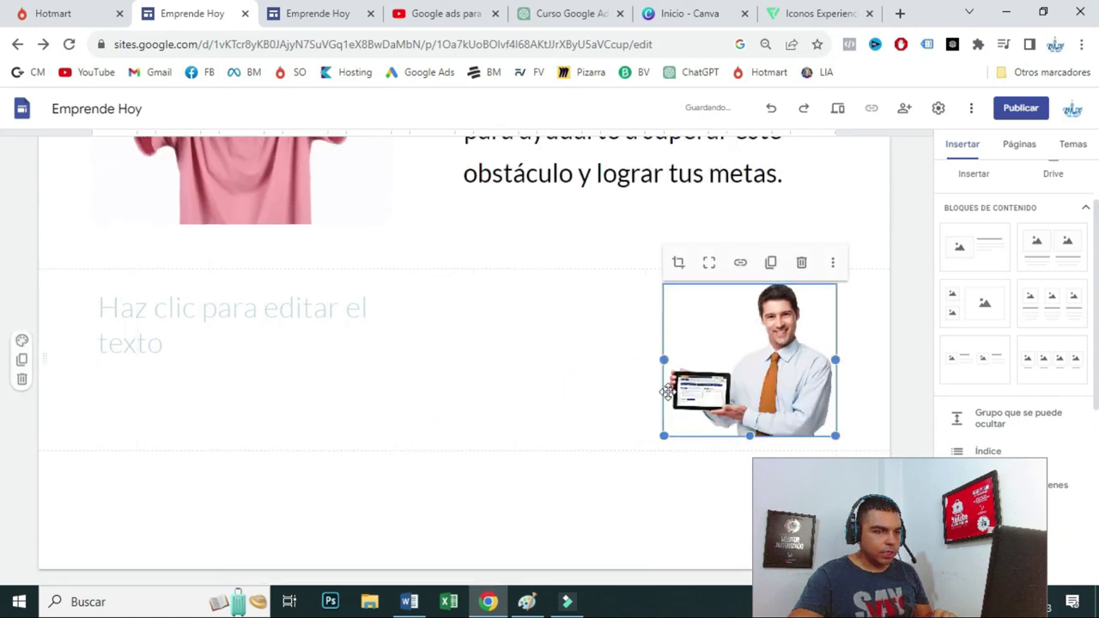
drag(748, 438, 750, 461)
drag(636, 478, 592, 513)
drag(730, 408, 626, 381)
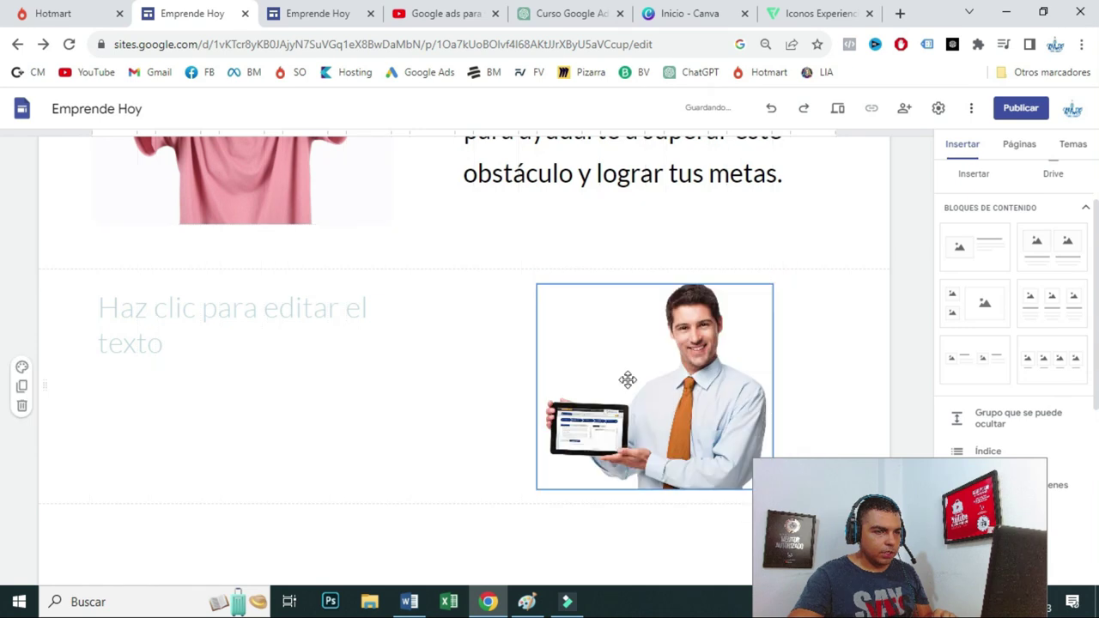
- Copy the presenter's introduction paragraph from the example's green section into the title text beside the tablet man's picture
click(335, 10)
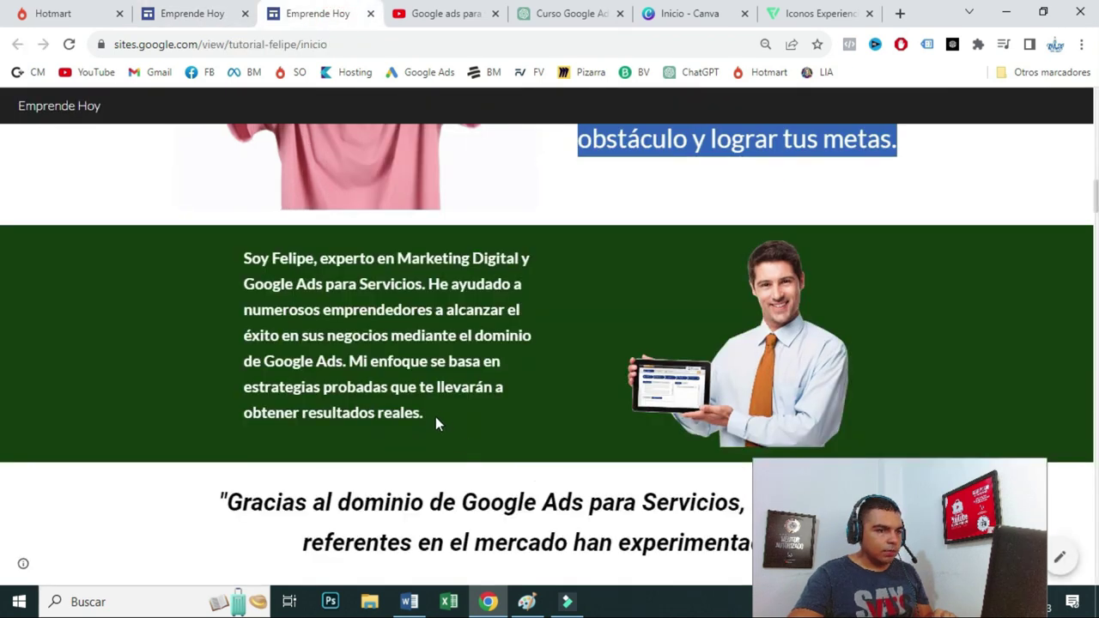
drag(436, 417, 235, 240)
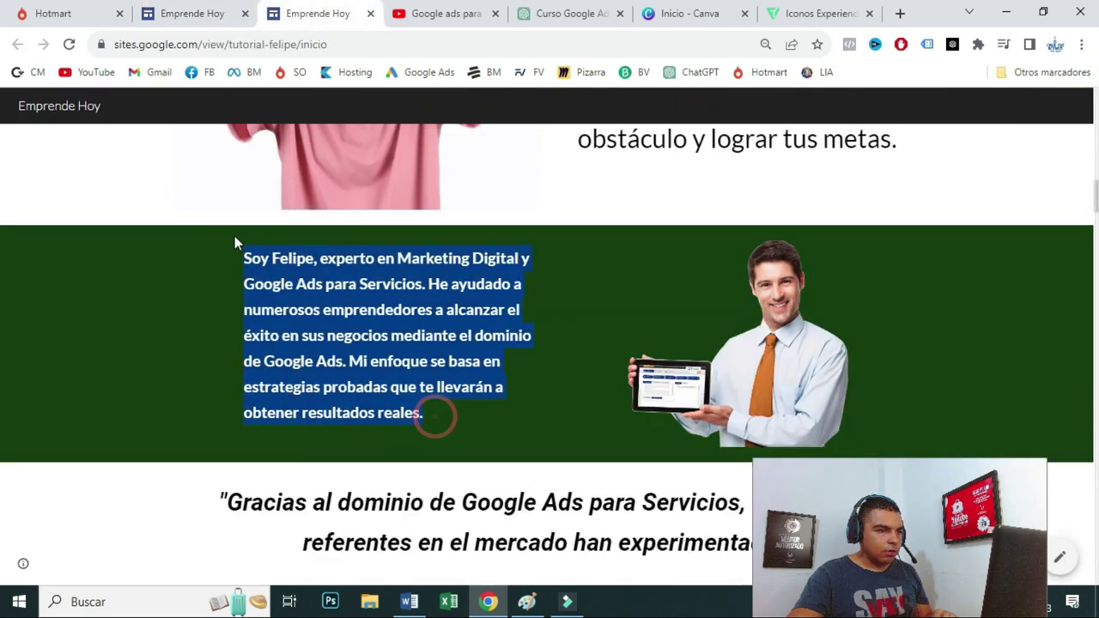
click(169, 12)
click(258, 326)
key(ctrl+v)
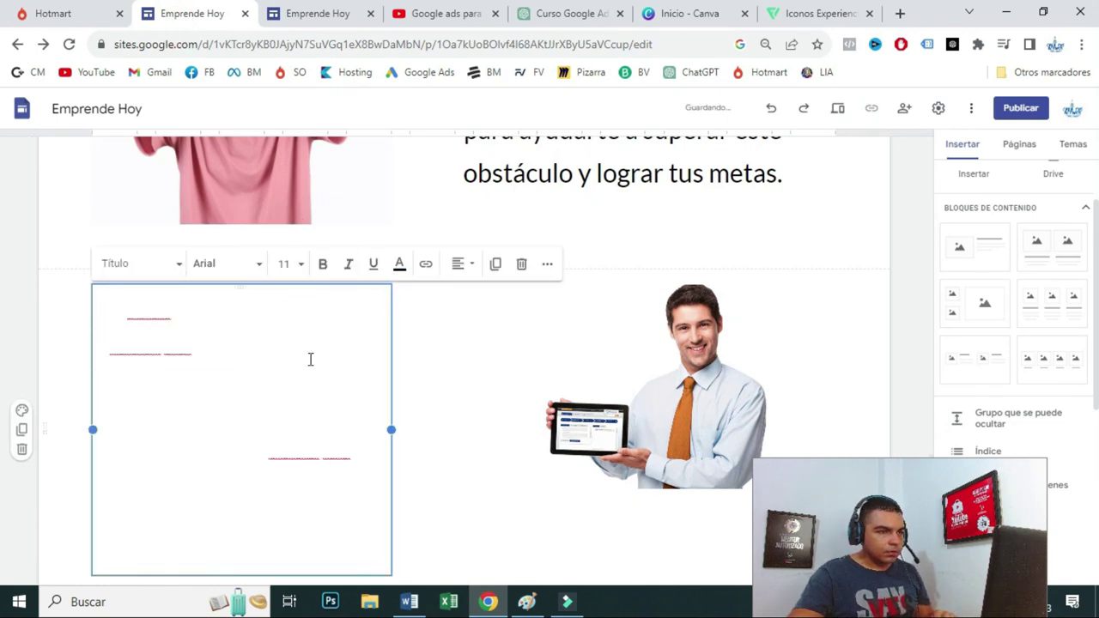
- Sample the example section's green background with ColorPick Eyedropper, copy its hex code 153E08, and return to the site editor
click(330, 12)
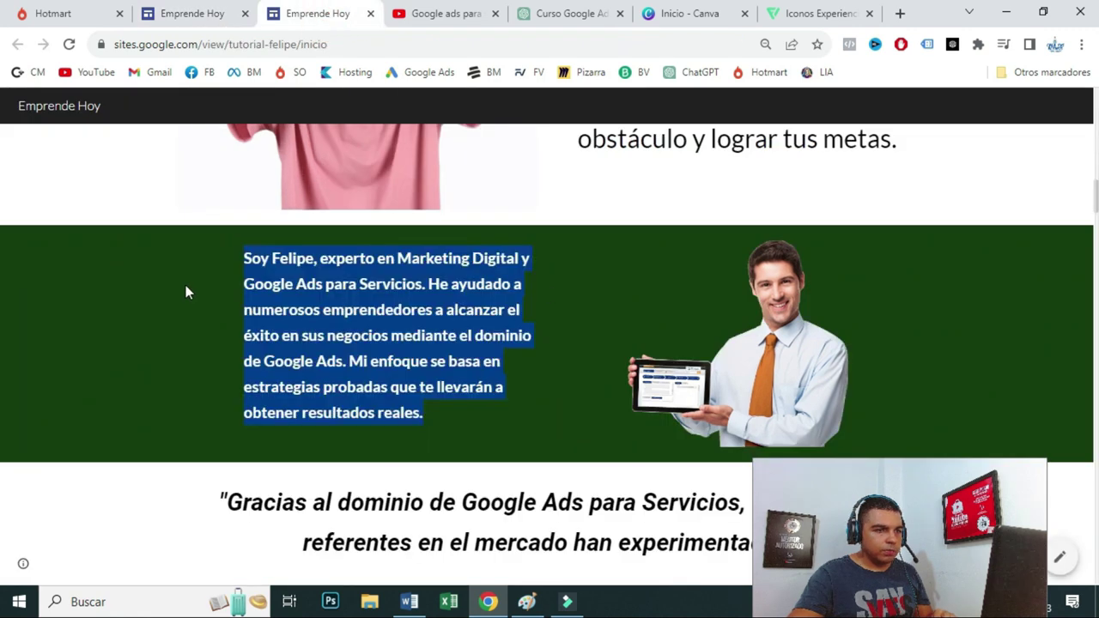
click(977, 46)
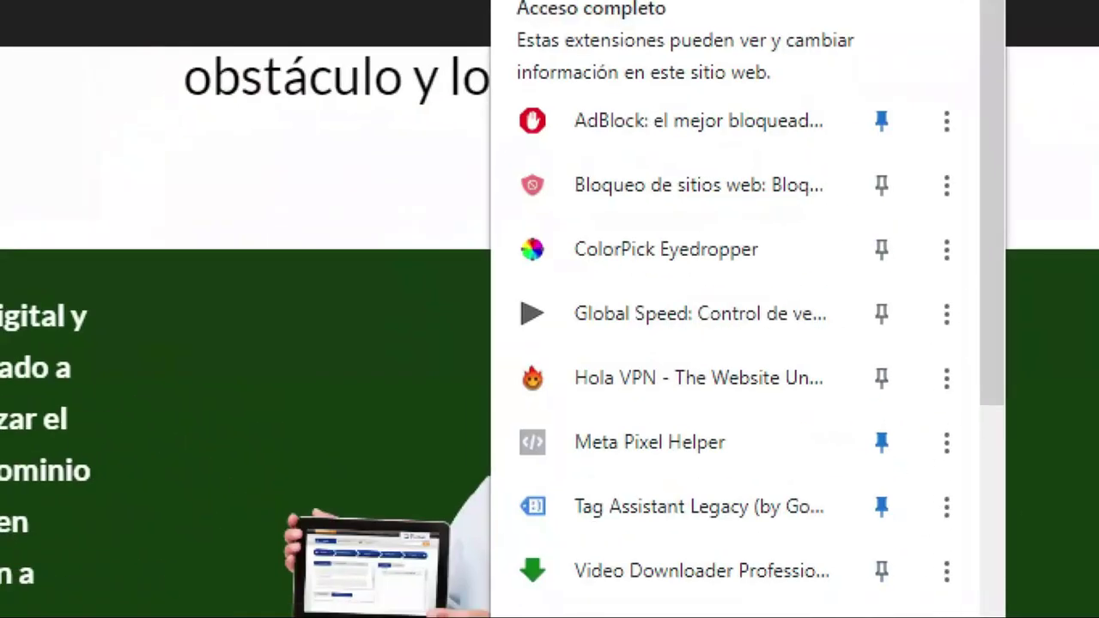
click(958, 256)
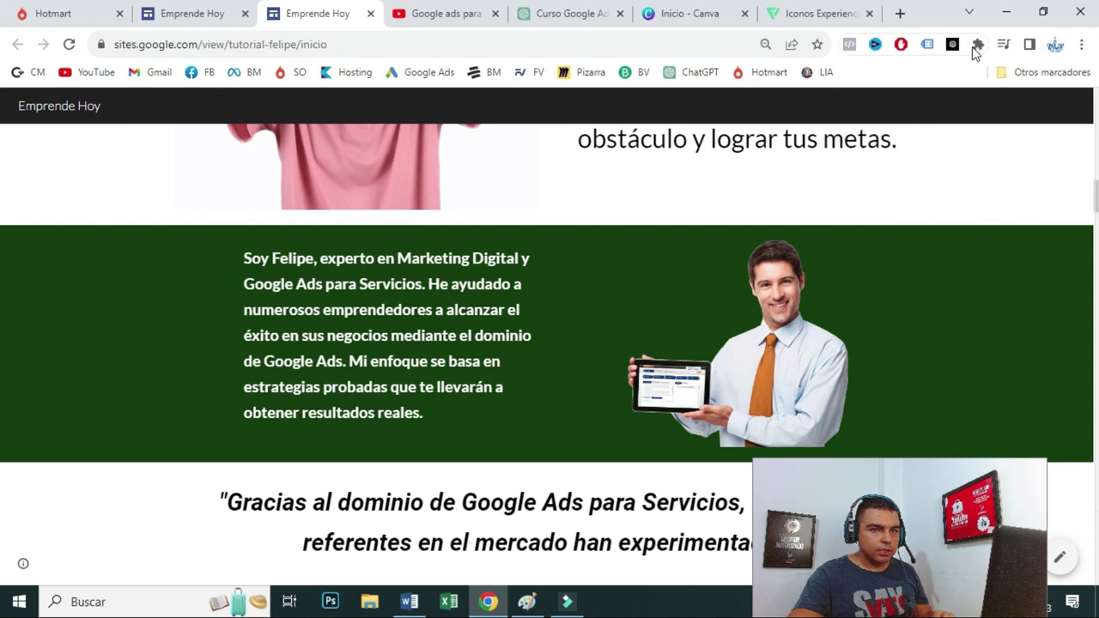
click(976, 47)
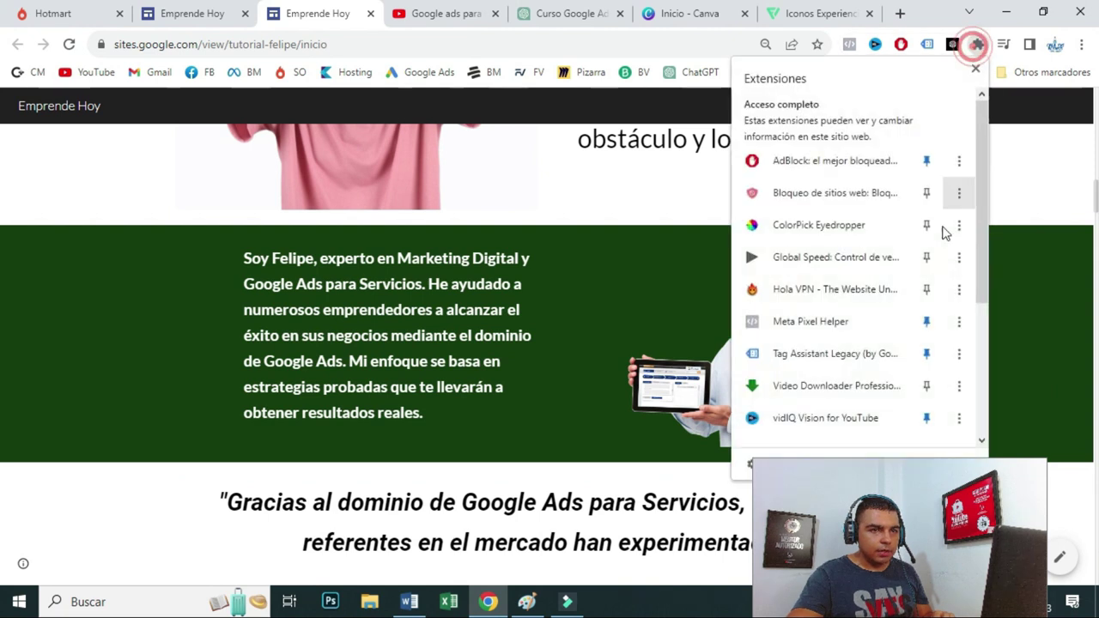
click(807, 232)
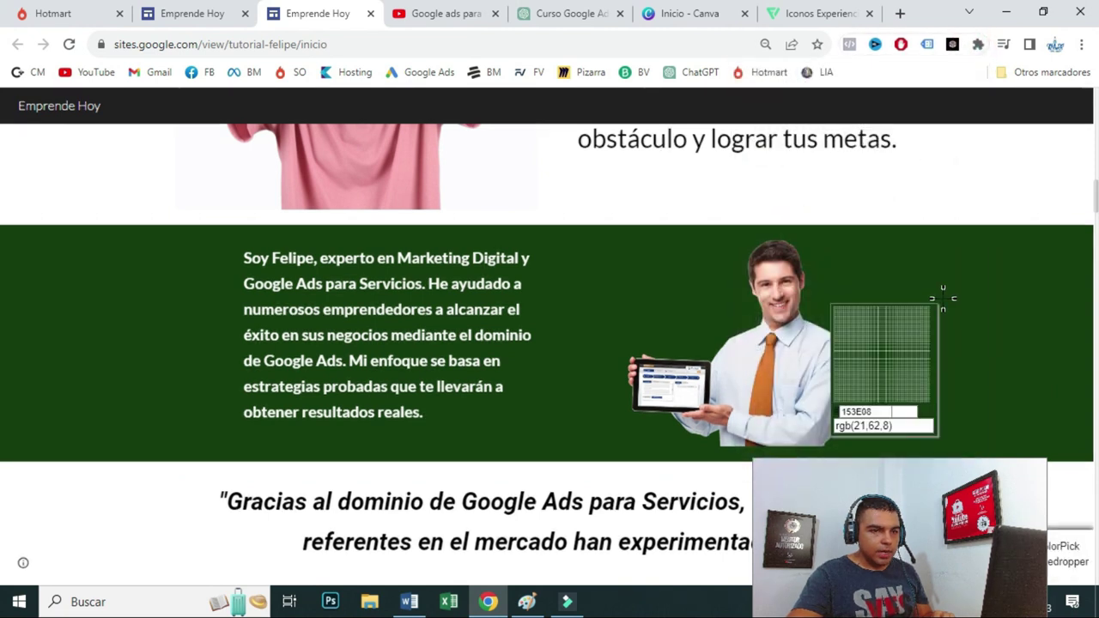
click(960, 291)
key(ctrl+c)
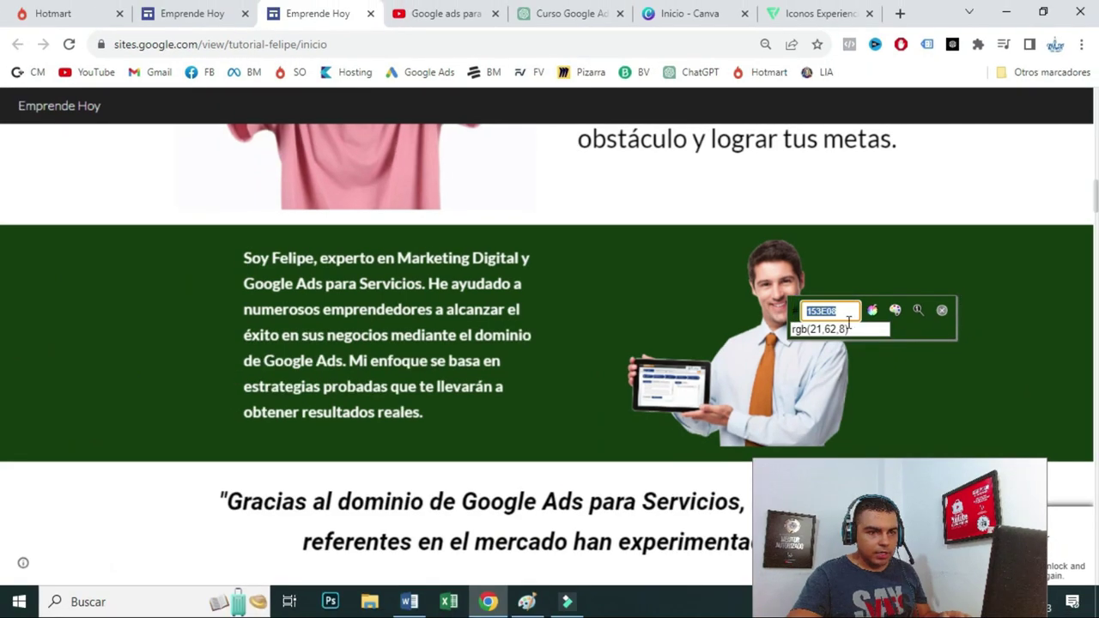
click(940, 310)
click(192, 13)
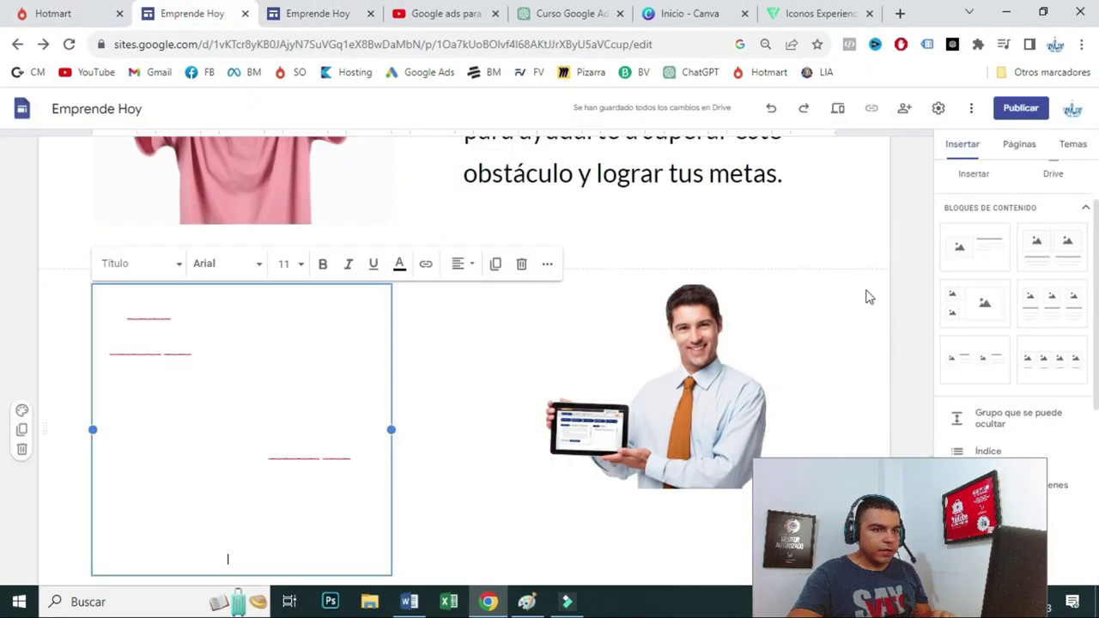
- Set the Sencillo theme's custom colour to #153E08 and apply that green as the presenter section's background
click(1063, 147)
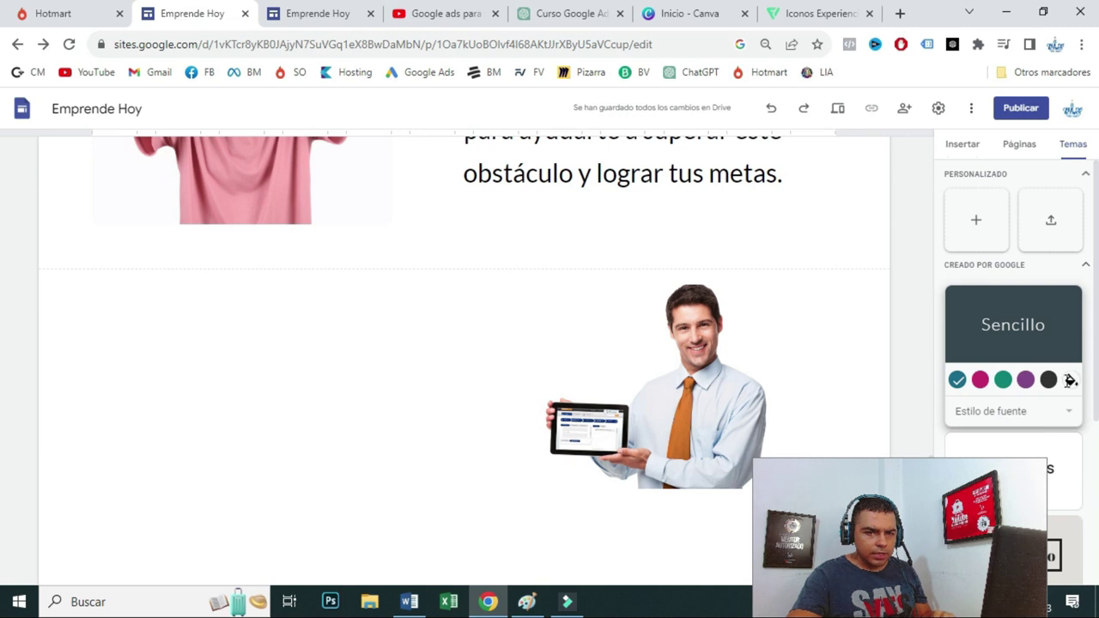
click(1071, 378)
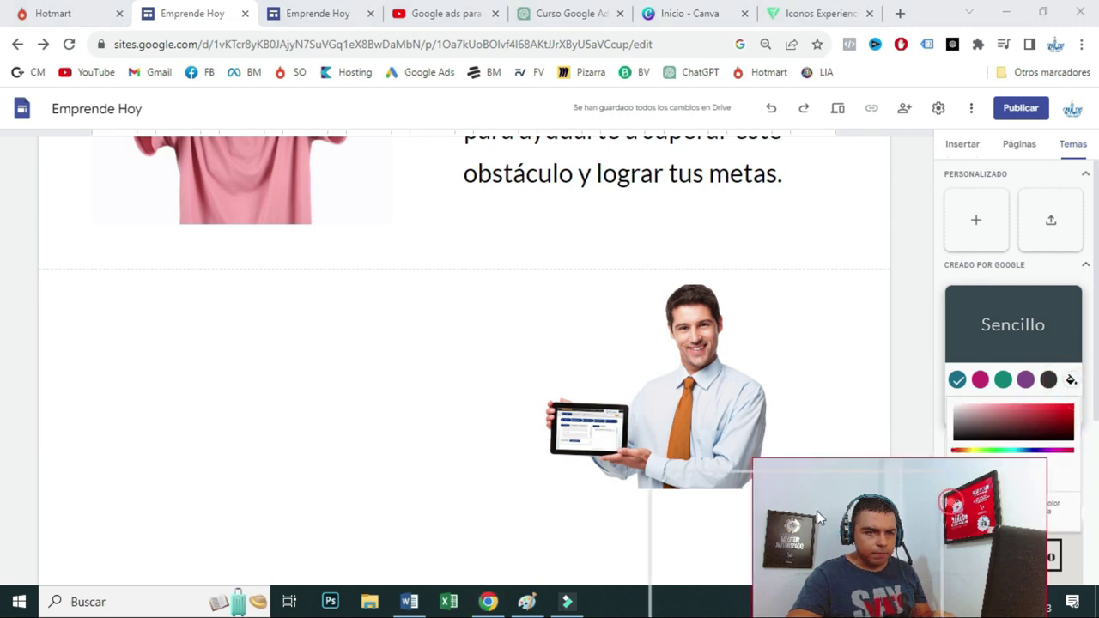
click(993, 471)
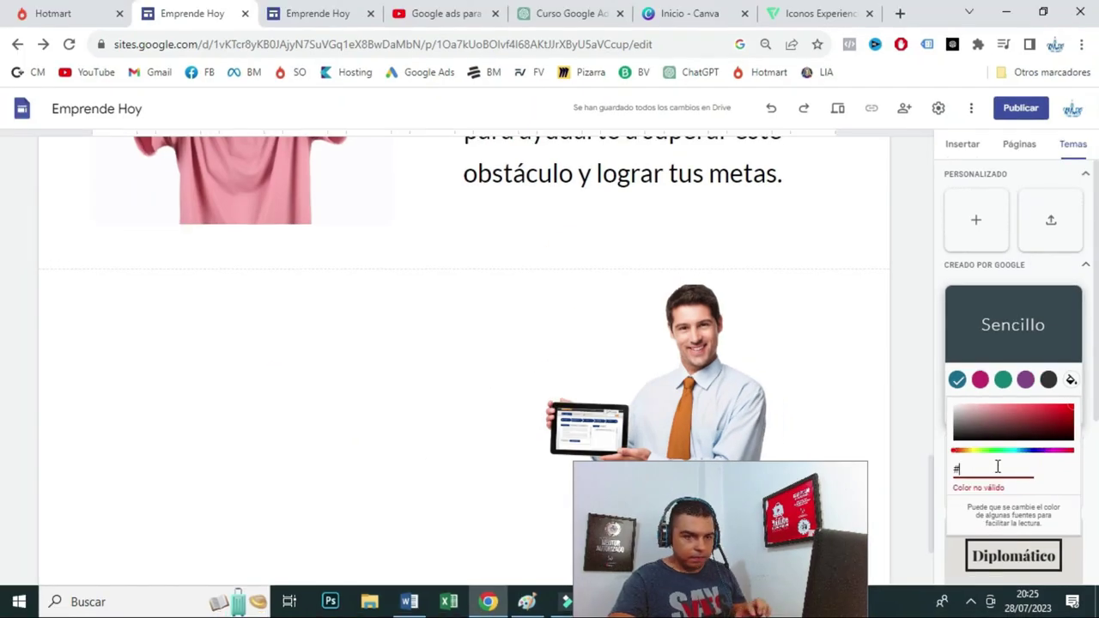
key(ctrl+v)
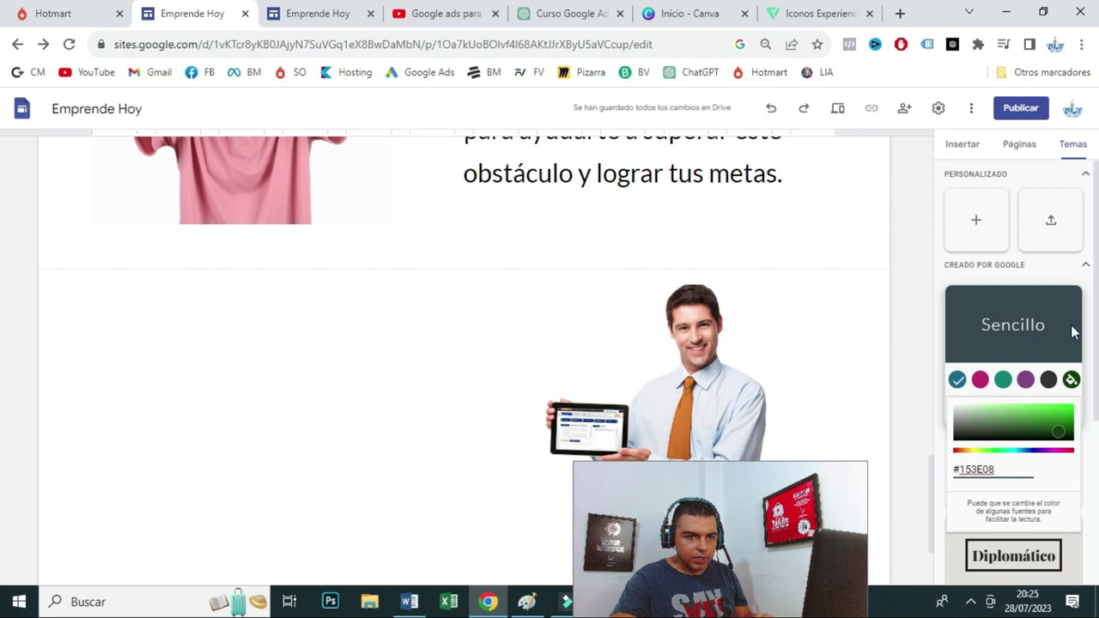
click(914, 340)
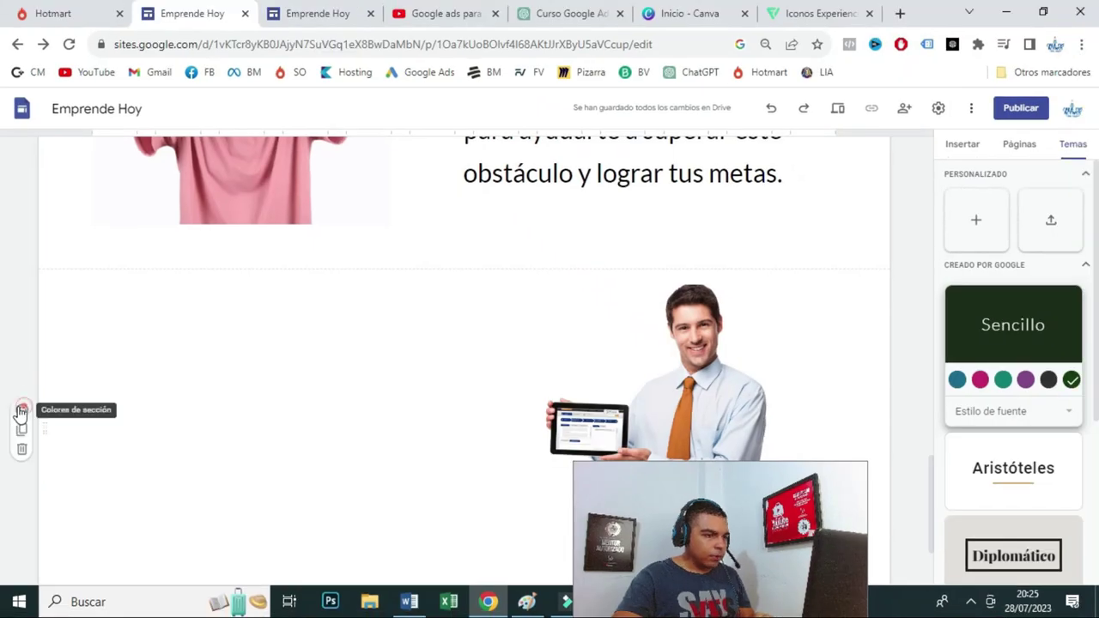
click(21, 412)
click(81, 508)
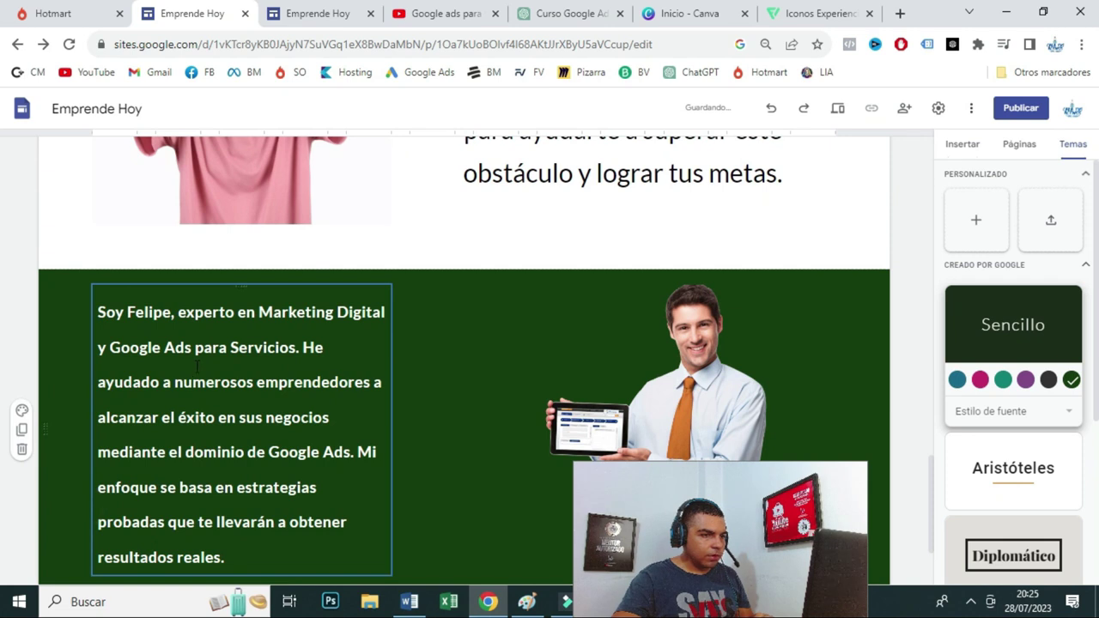
- Widen the presenter's introduction text box until it nearly reaches the tablet man's picture
click(357, 384)
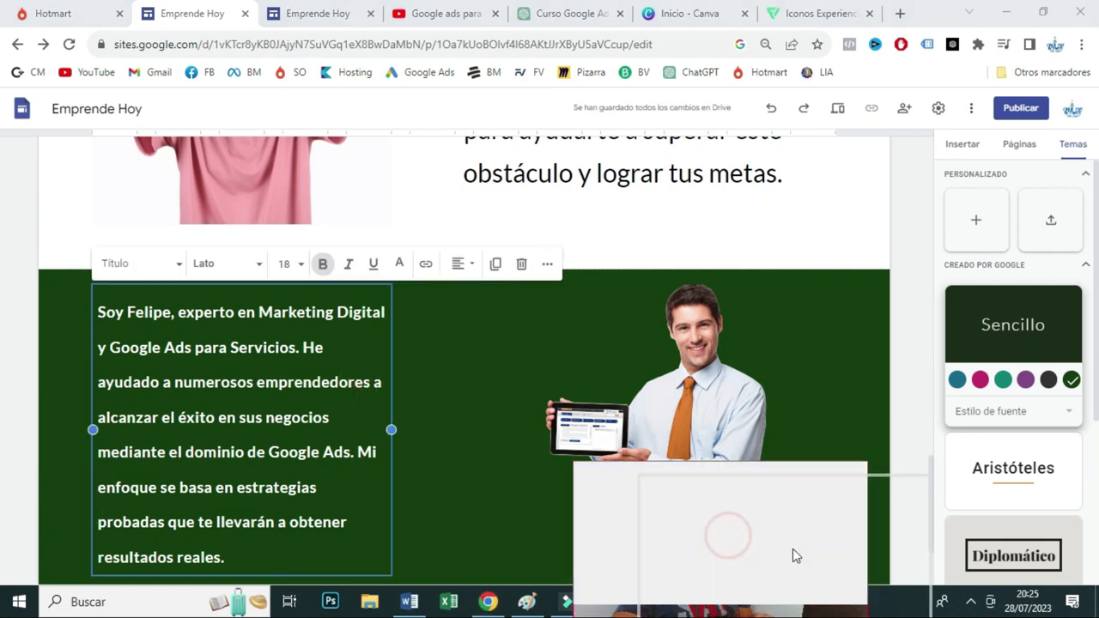
drag(392, 429, 518, 382)
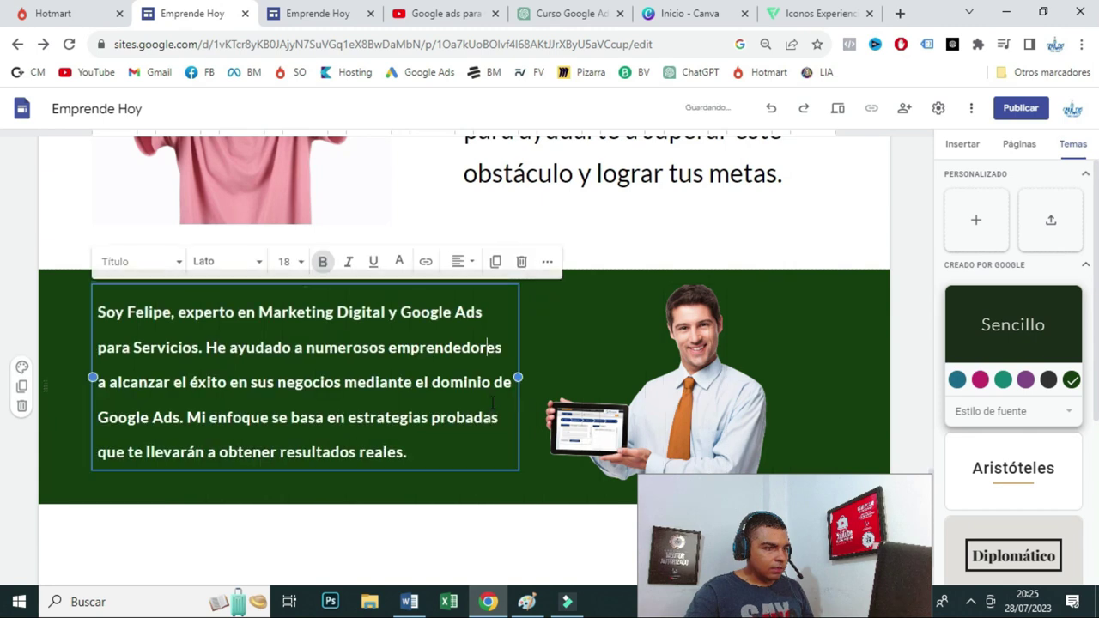
click(842, 376)
- Add a text box below the green section and paste in the example's heading "Gracias al dominio de Google Ads para Servicios, destacados referentes en el mercado han experimentado"
click(299, 15)
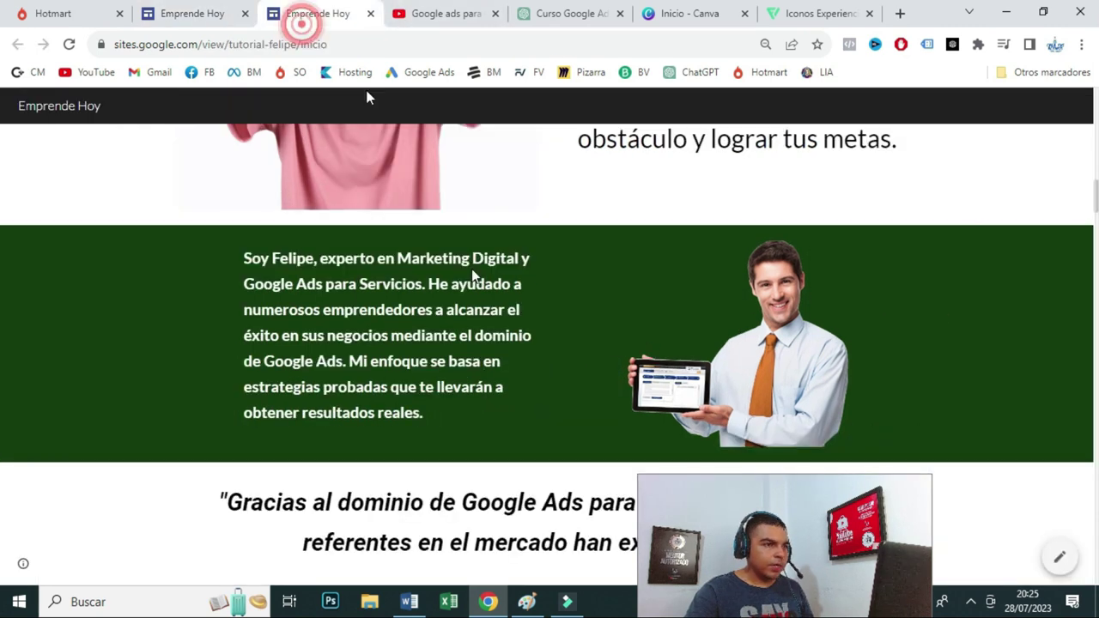
scroll(472, 275, down, 5)
scroll(436, 193, up, 1)
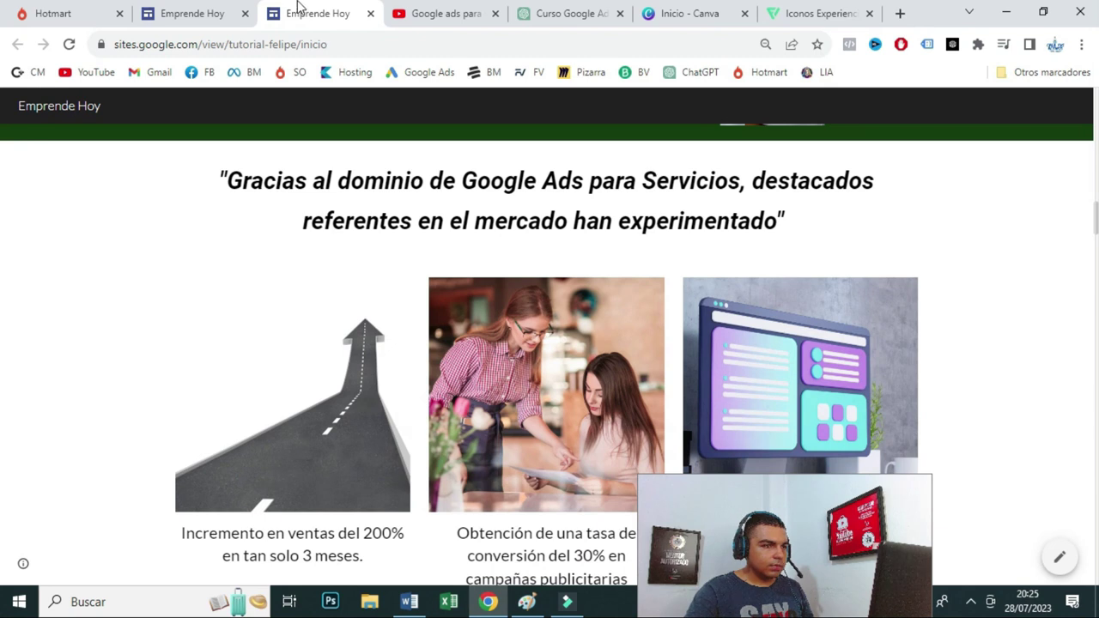
click(212, 15)
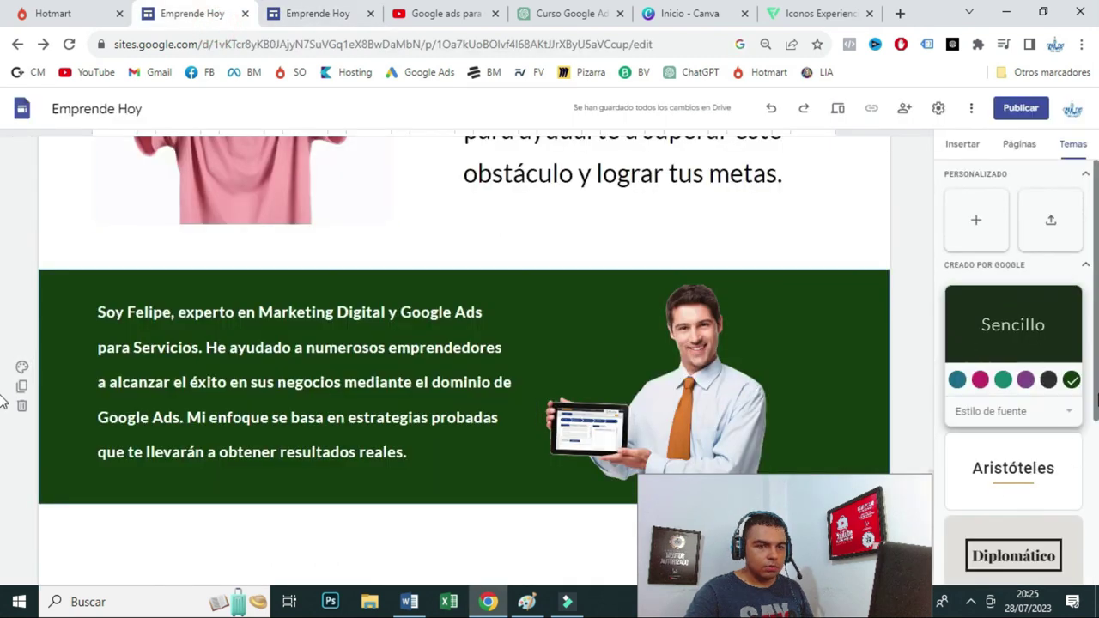
drag(846, 535, 854, 504)
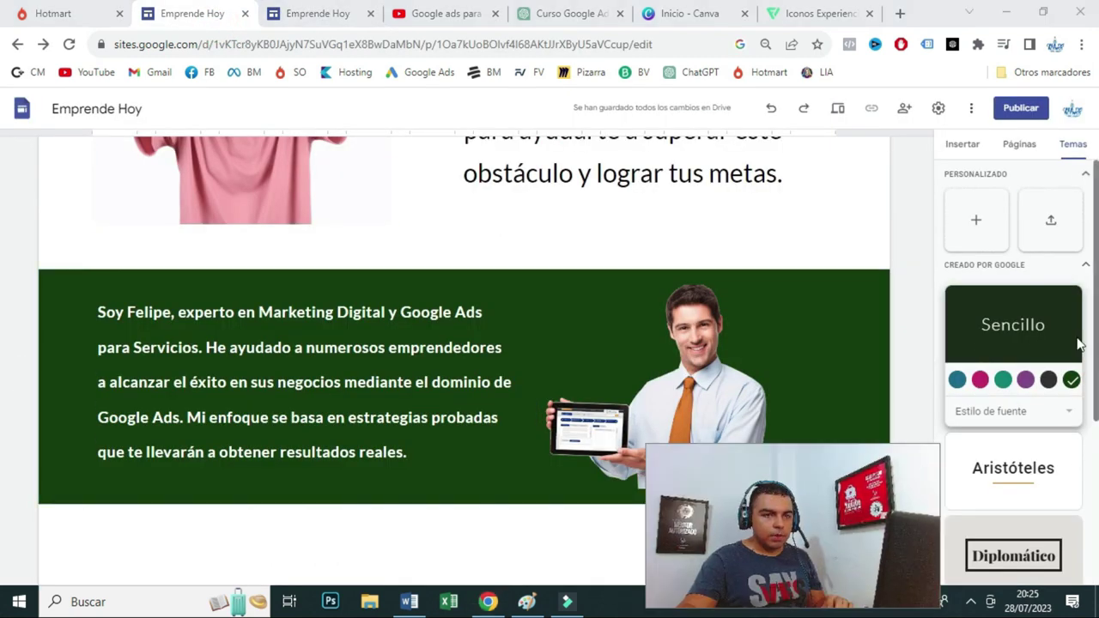
click(967, 147)
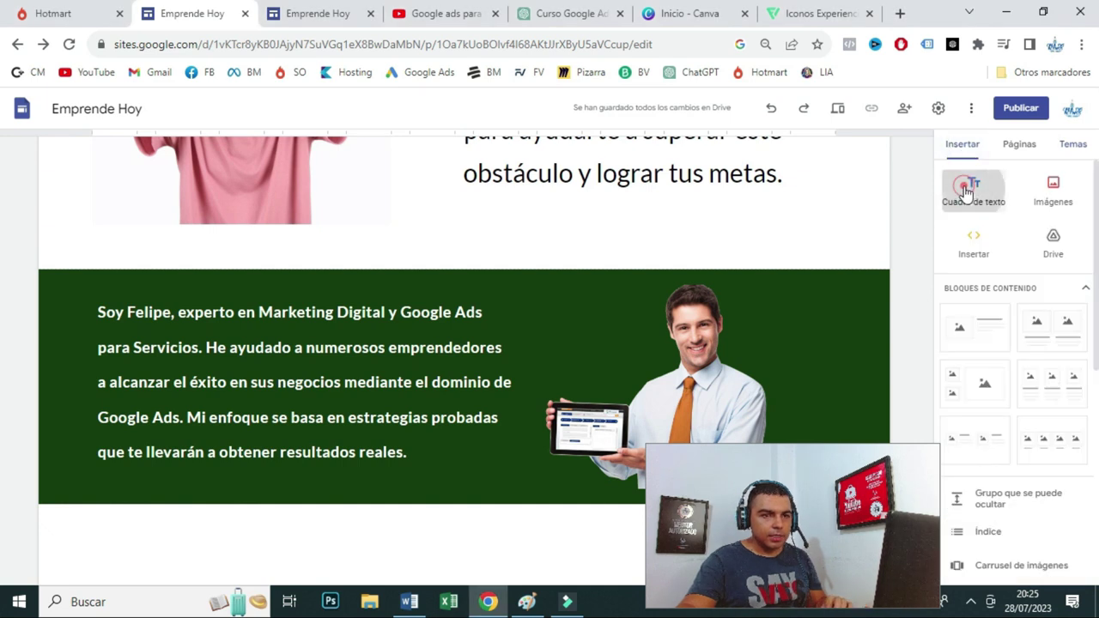
click(969, 184)
click(306, 14)
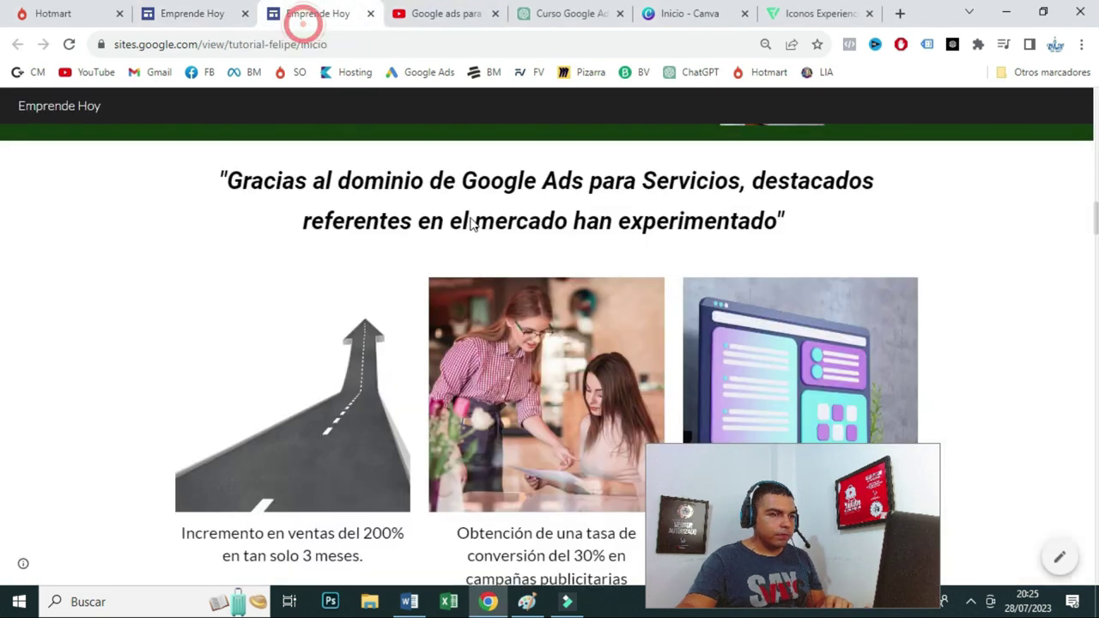
drag(793, 226, 209, 192)
key(ctrl+c)
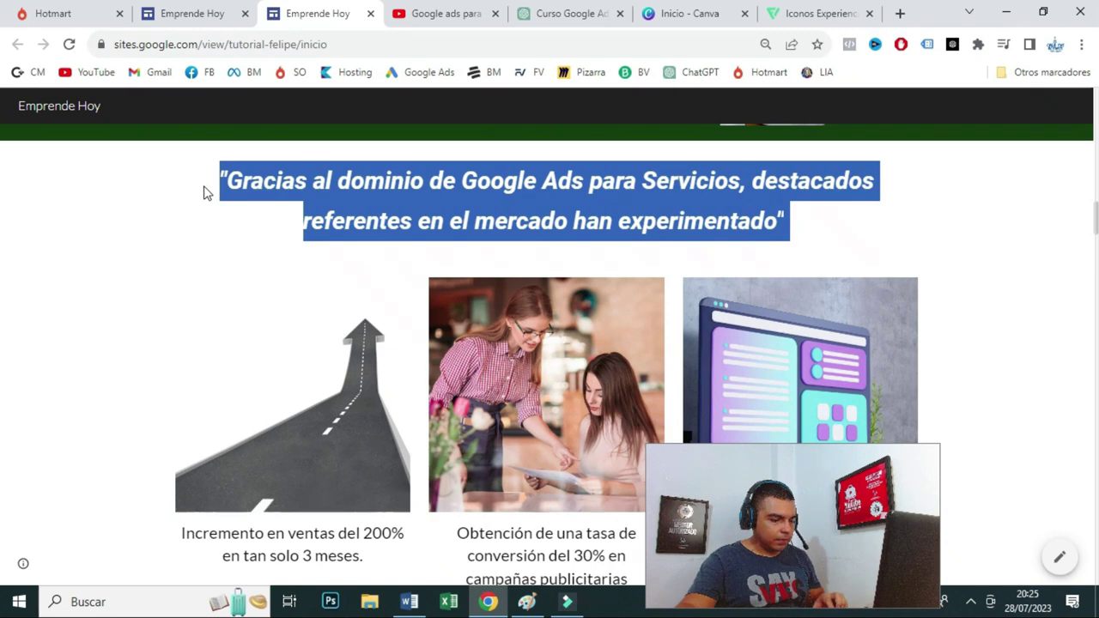
click(176, 14)
key(ctrl+v)
- Centre the pasted "Gracias al dominio de Google Ads" heading
drag(602, 472, 50, 423)
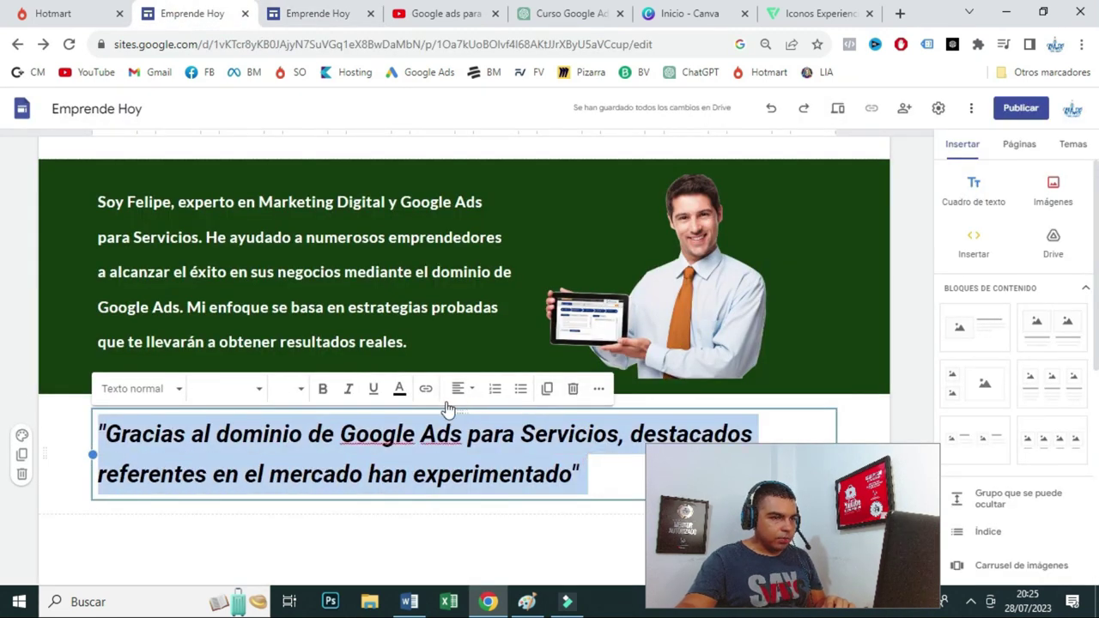
click(474, 397)
click(459, 458)
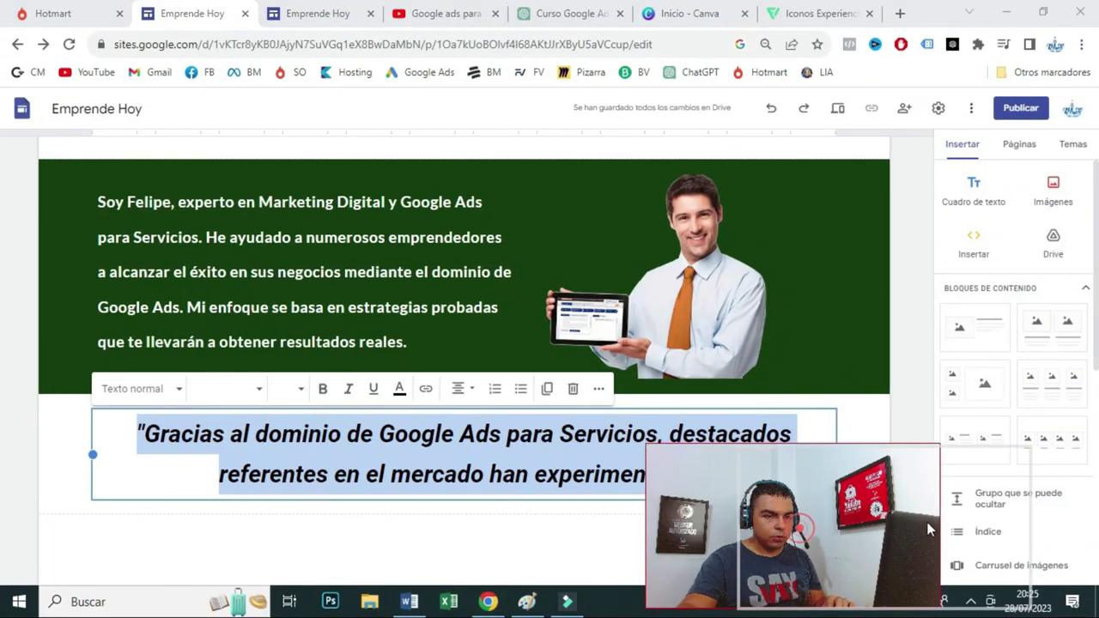
click(572, 516)
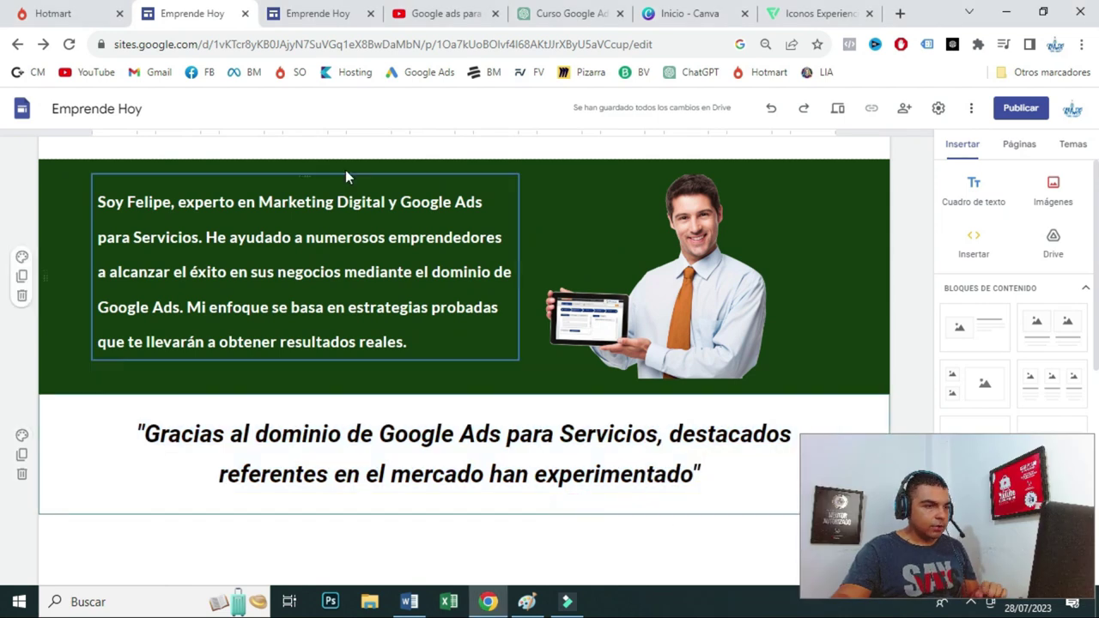
- Check the example's layout under the heading and insert the content block with three captioned images side by side
click(305, 14)
scroll(367, 243, down, 1)
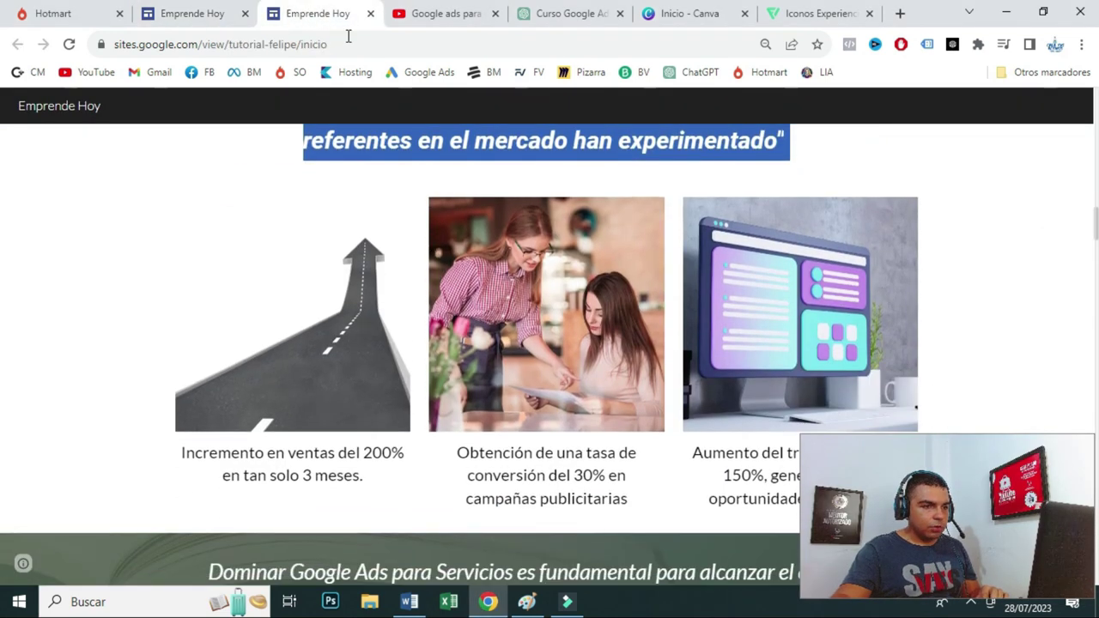
click(193, 13)
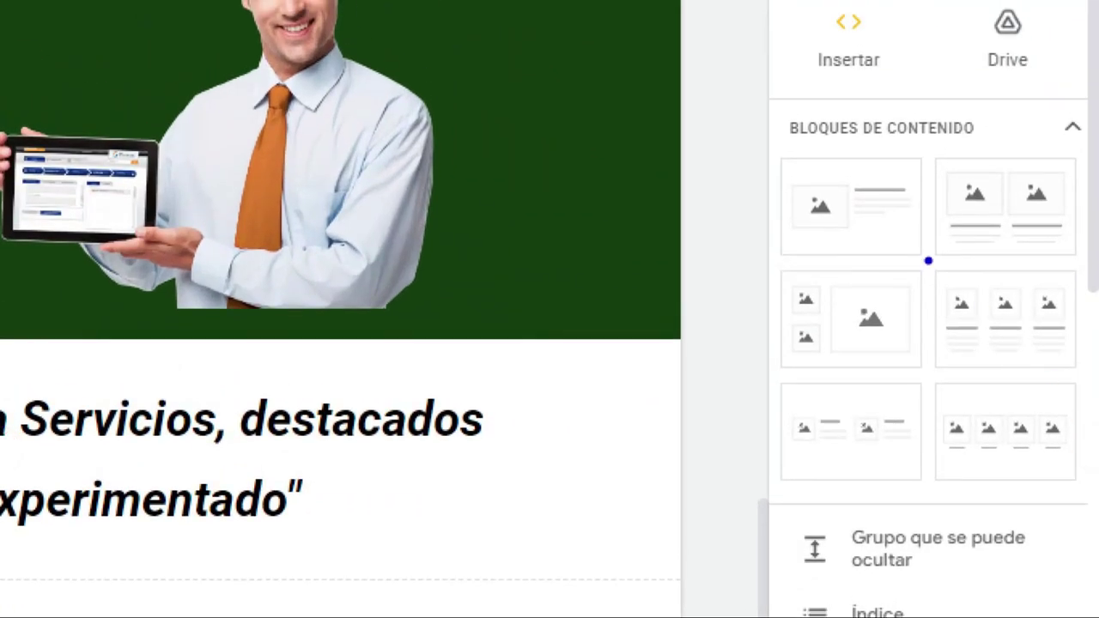
click(999, 358)
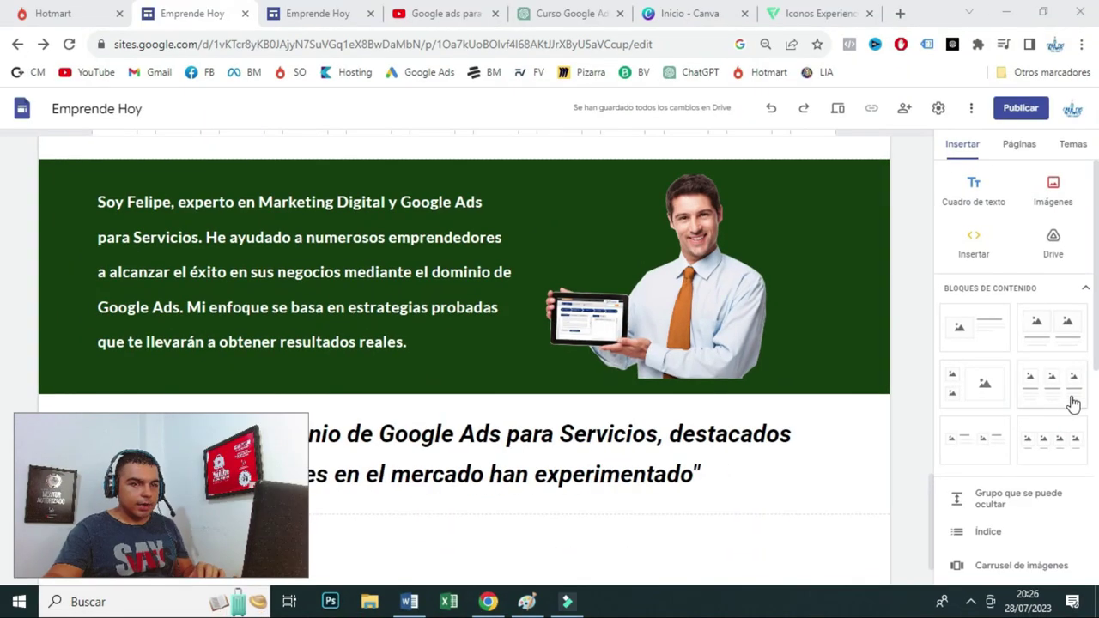
click(1048, 384)
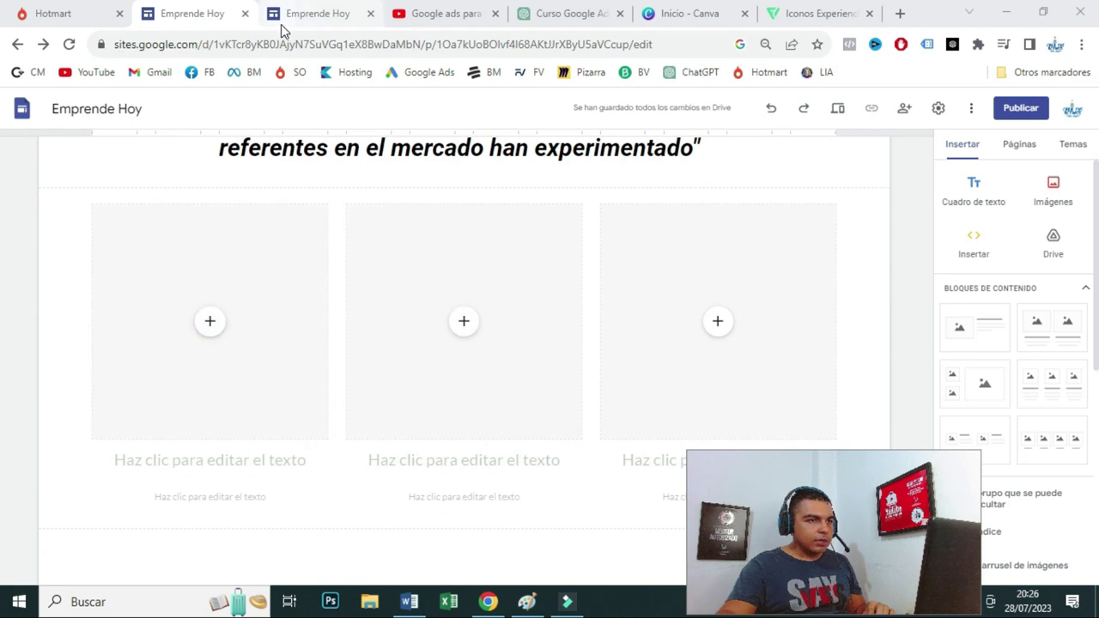
- Check the example's three pictures, switch to Canva and create a blank "Post para Instagram (Cuadrado)" design
click(306, 31)
click(116, 345)
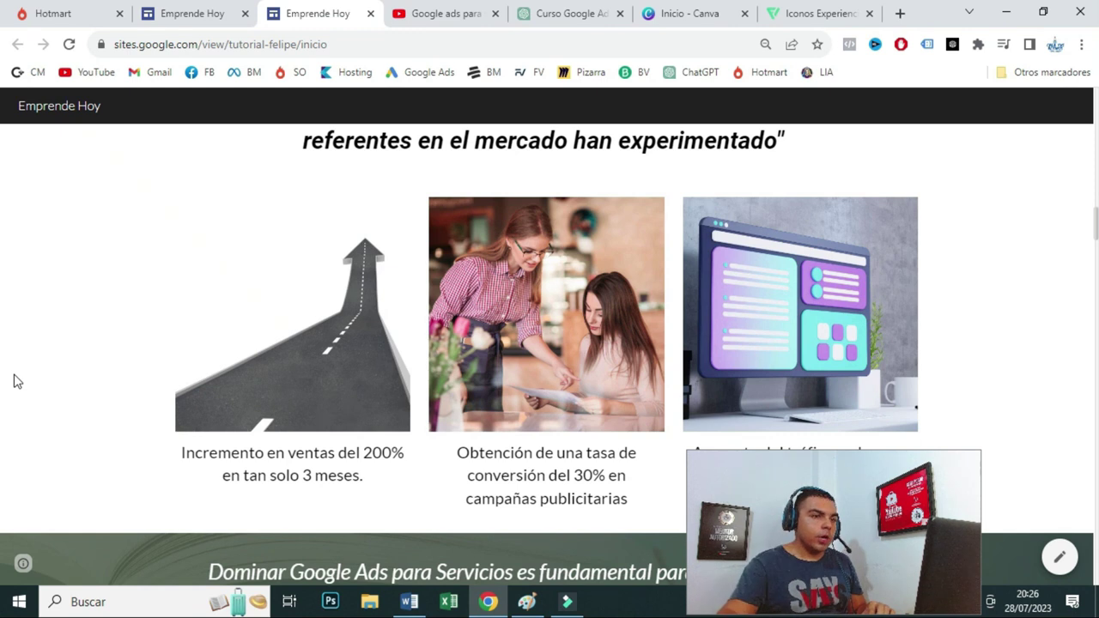
click(647, 19)
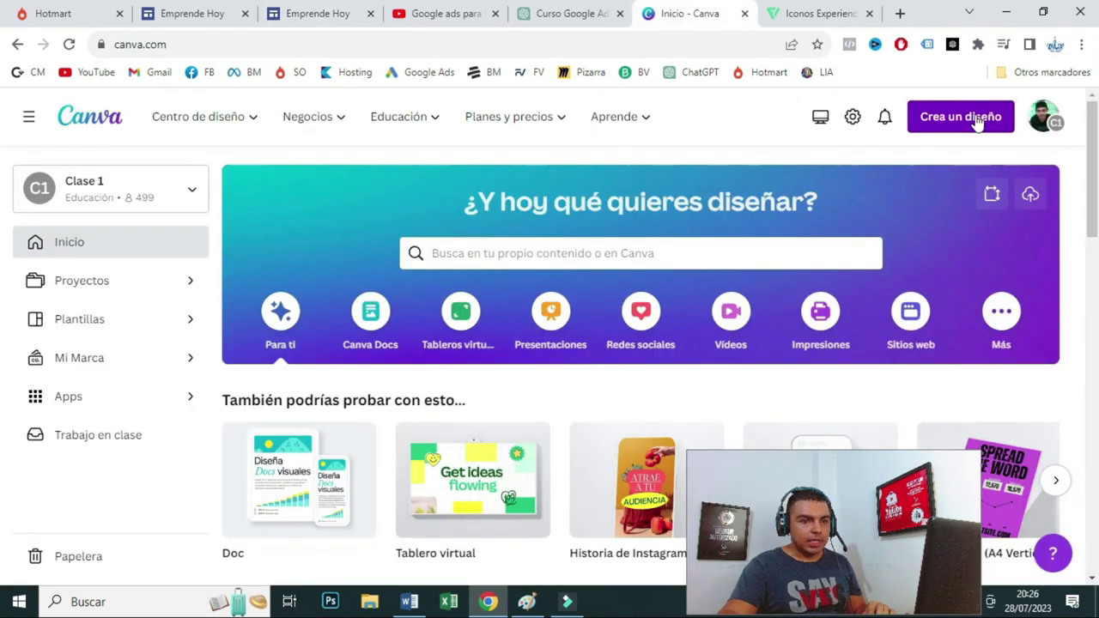
click(977, 121)
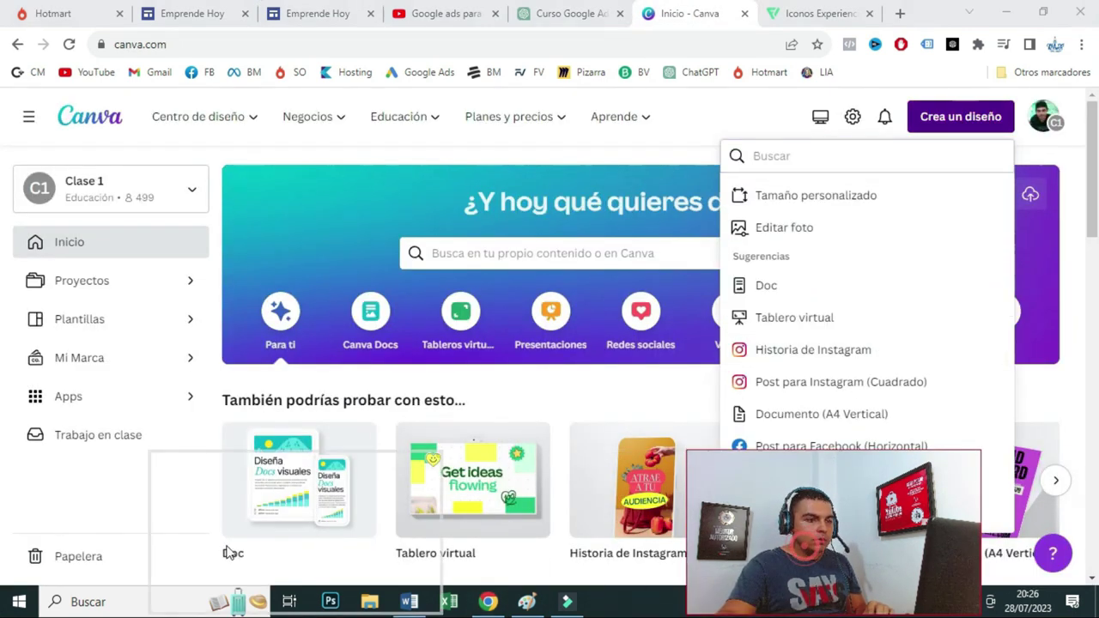
click(836, 156)
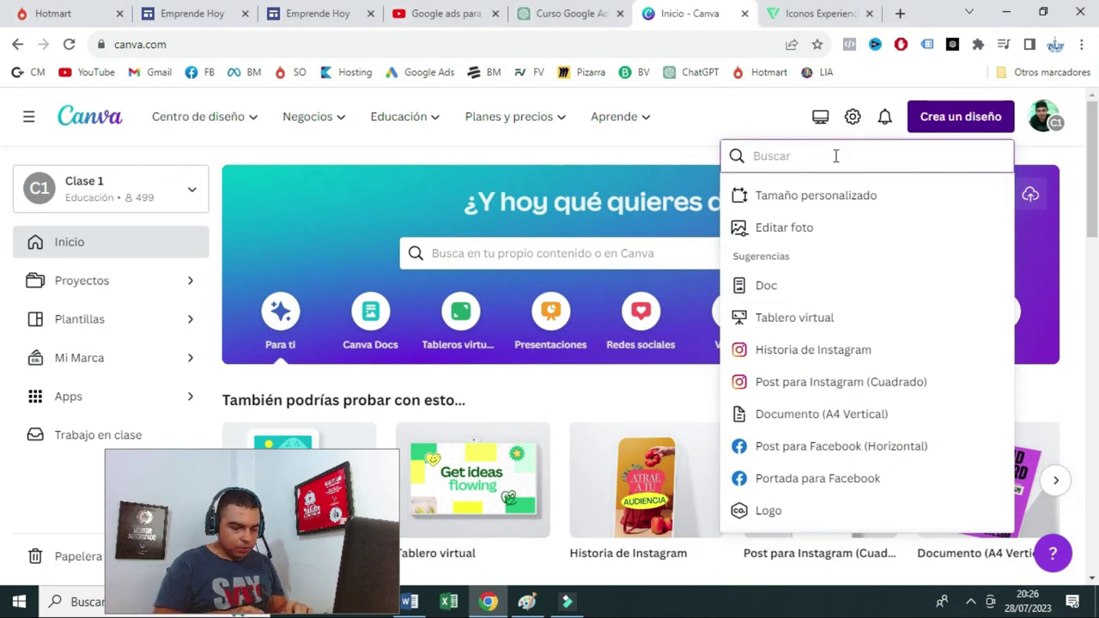
text(post in)
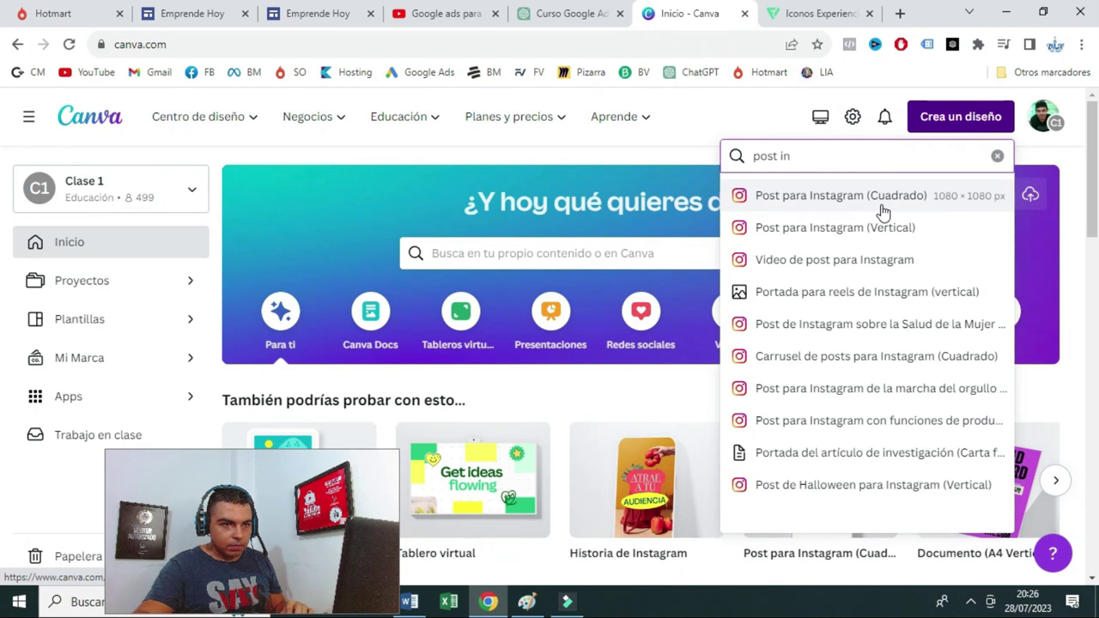
click(883, 212)
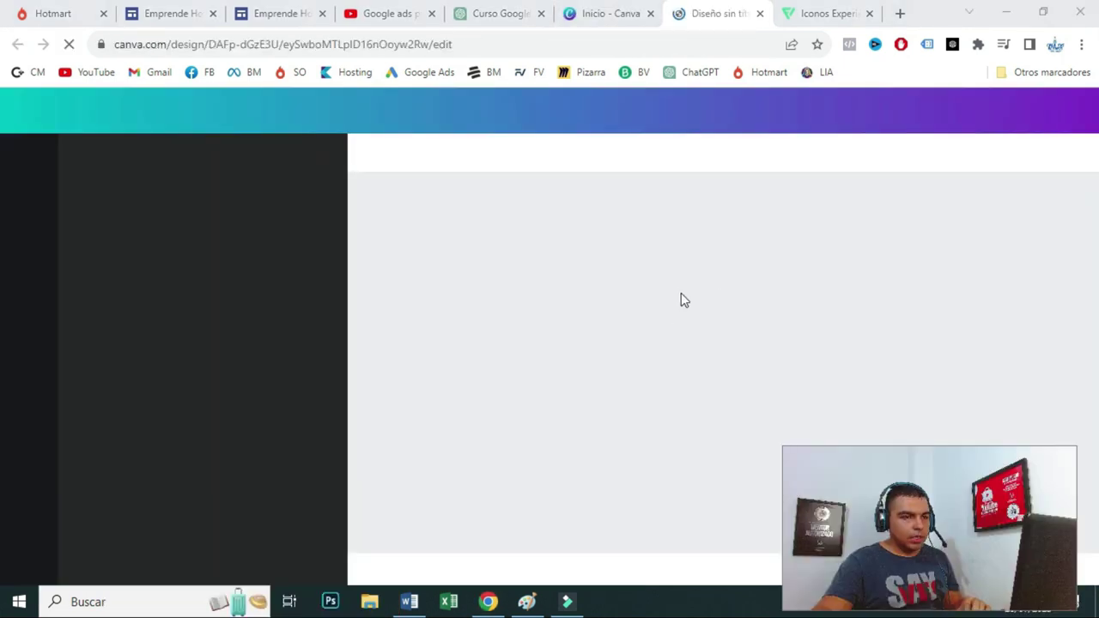
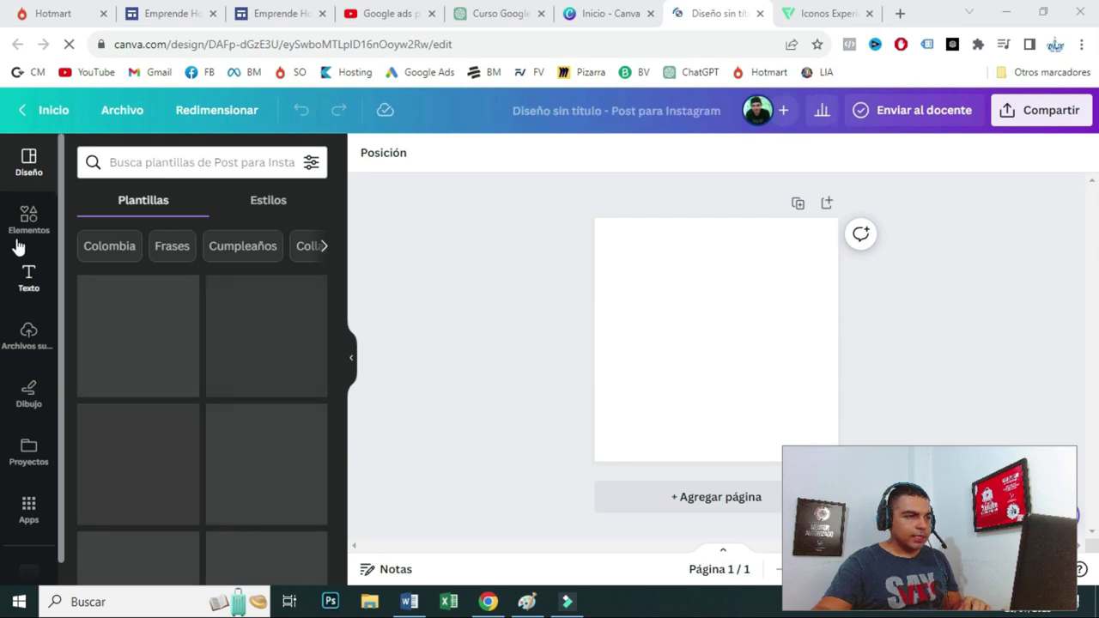
- Check the example's road arrow picture and search Canva's elements for "crecimiento"
click(25, 221)
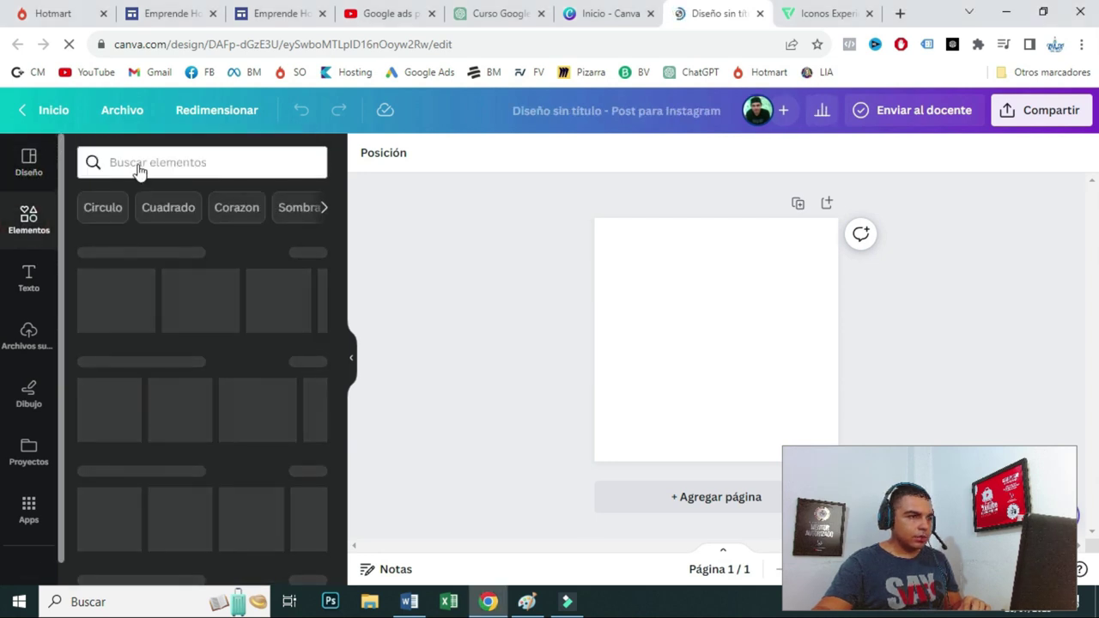
click(277, 16)
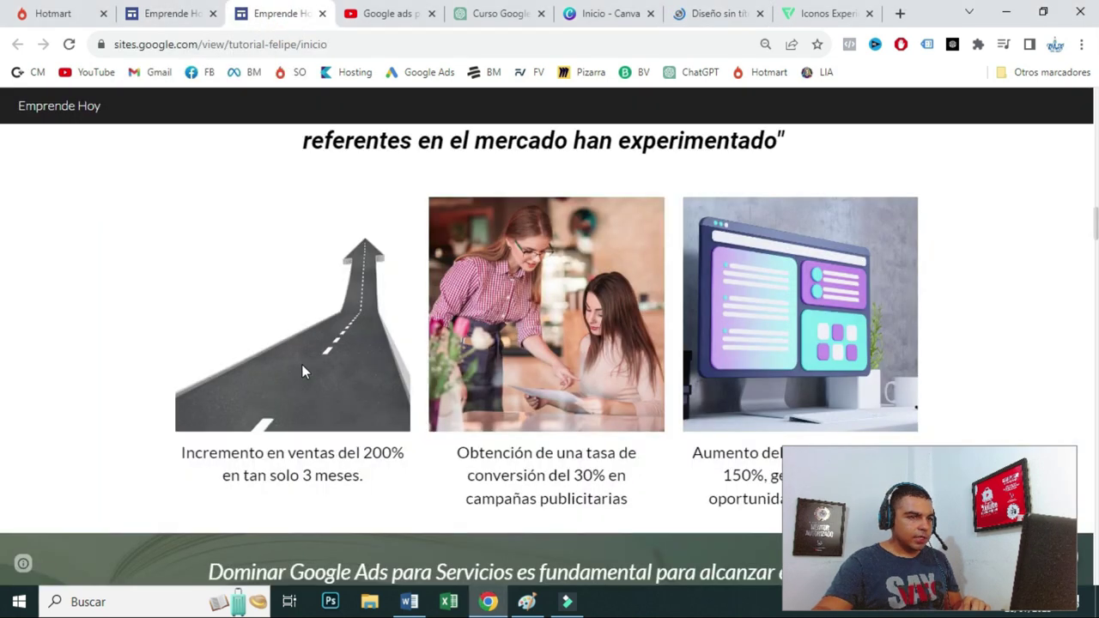
click(789, 7)
click(498, 13)
click(697, 16)
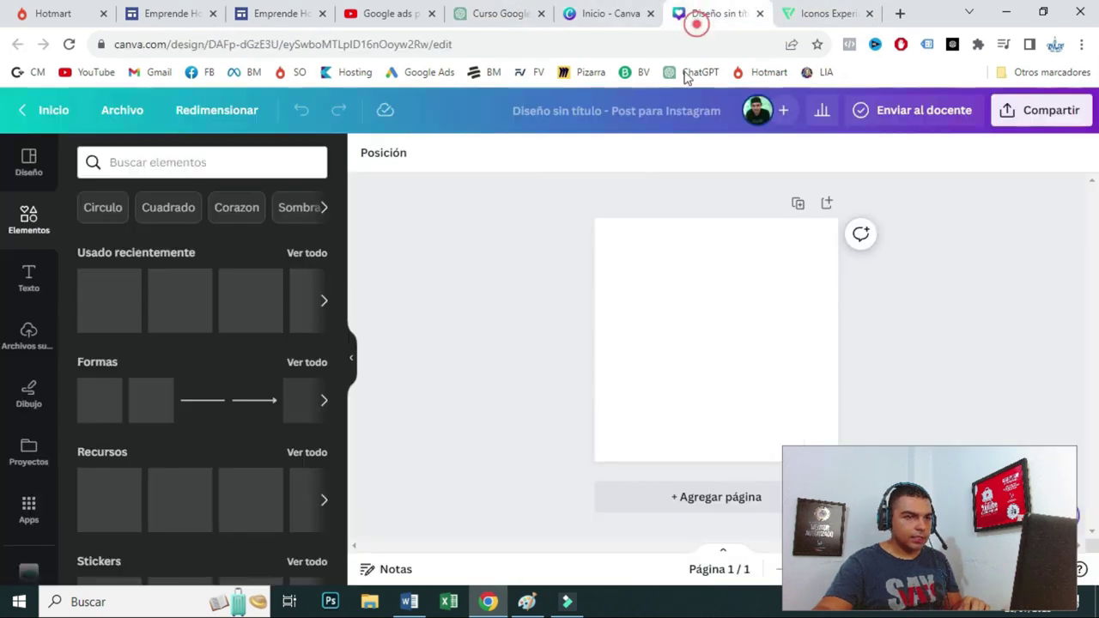
click(153, 163)
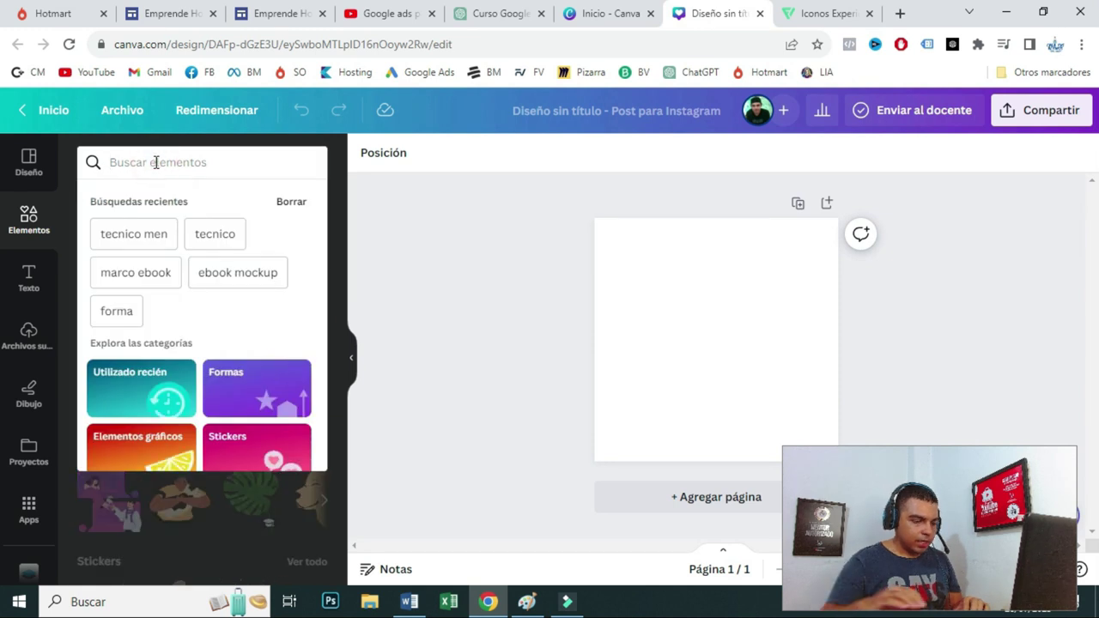
text(crecimiento)
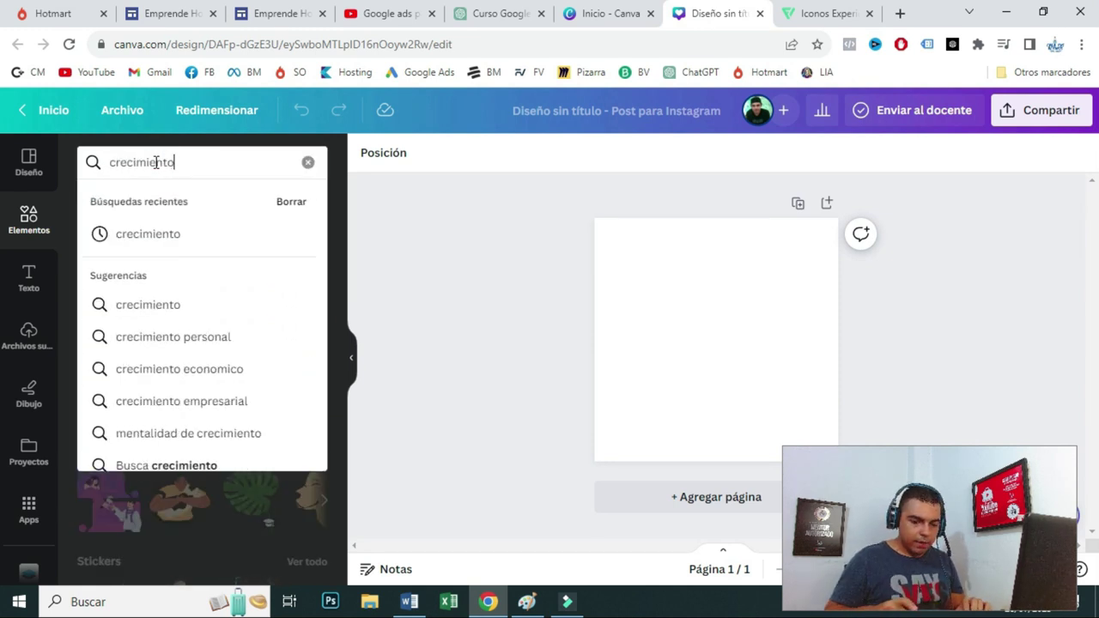
key(Return)
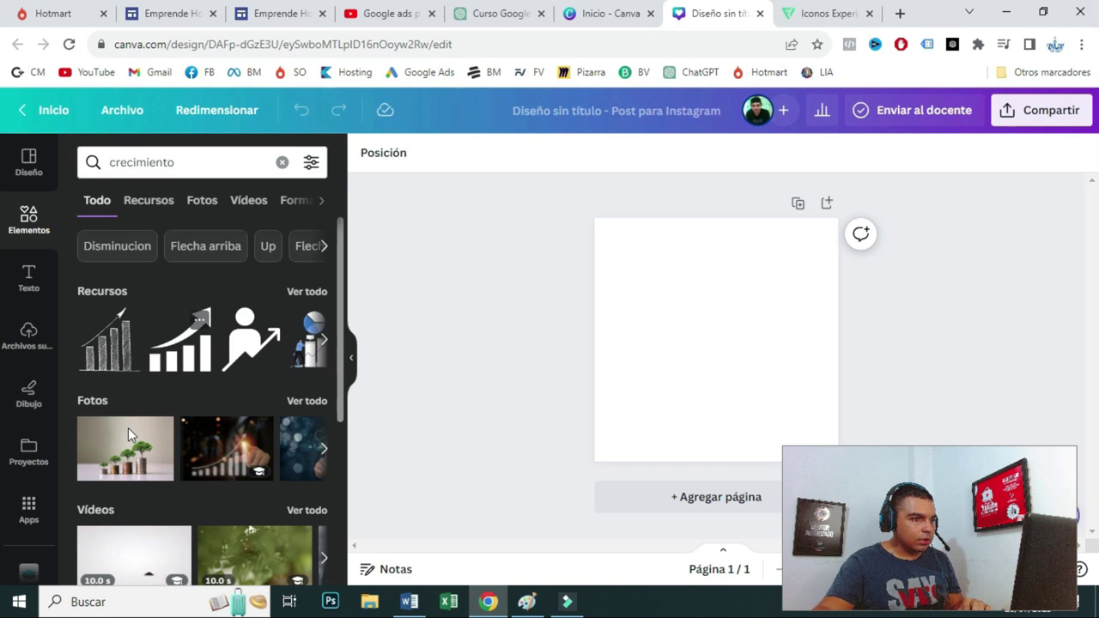
- Browse Canva's photos for "crecimiento" and compare them with the example's road arrow picture and its sales caption
click(98, 402)
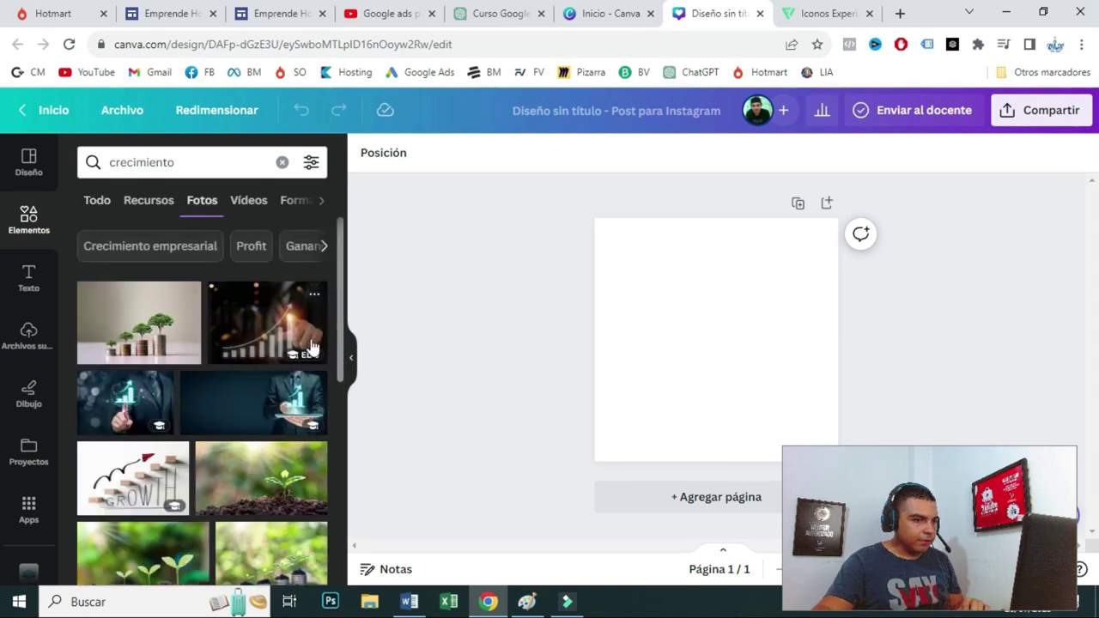
drag(339, 248, 329, 442)
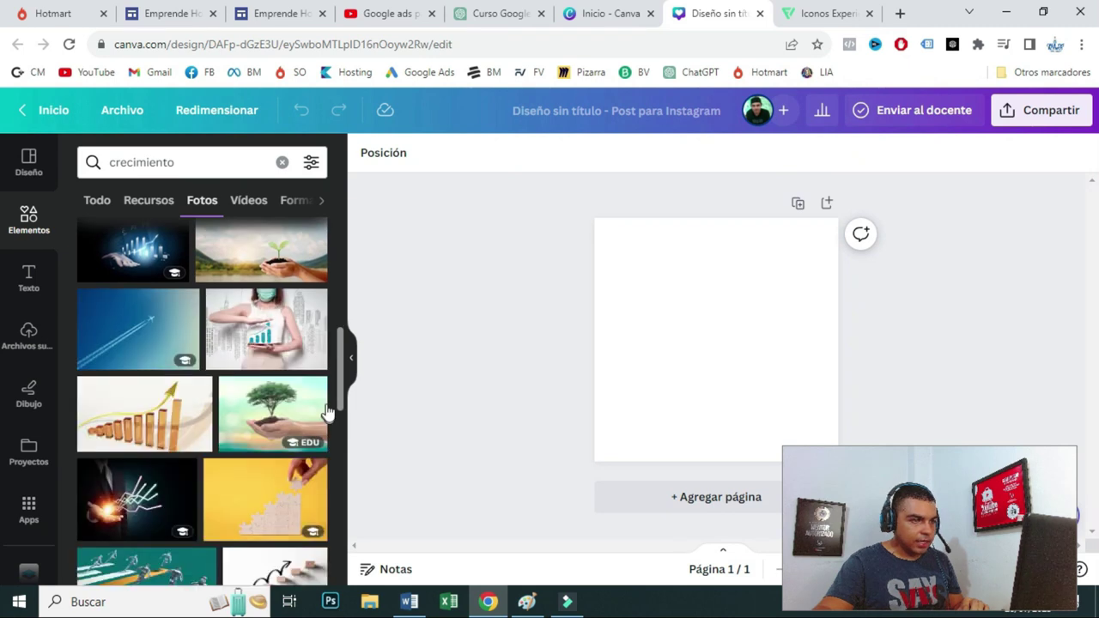
click(196, 14)
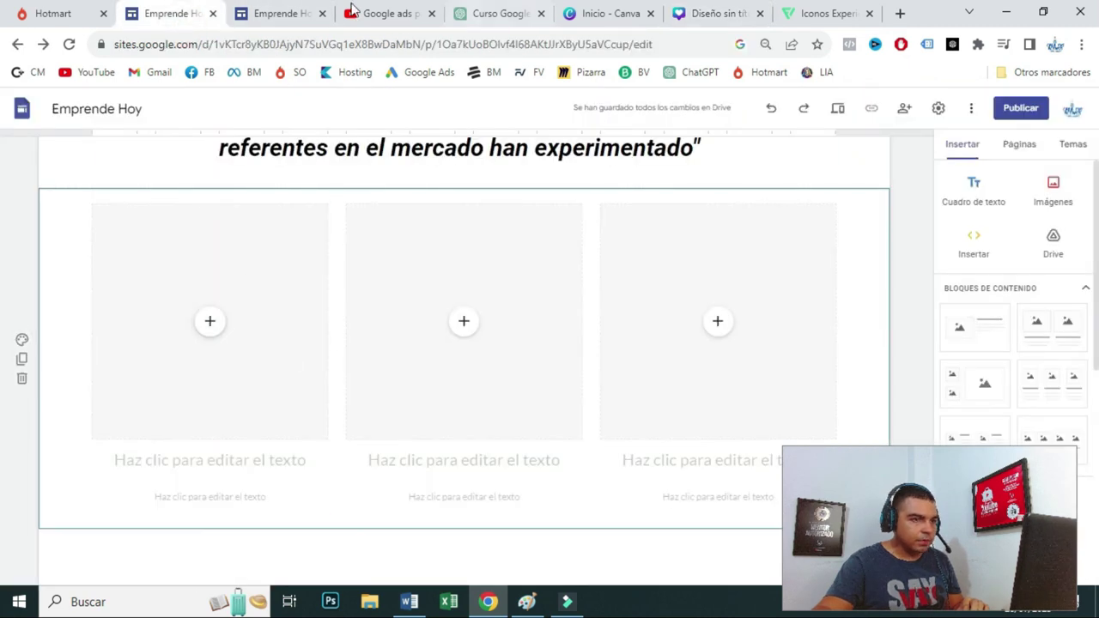
click(270, 14)
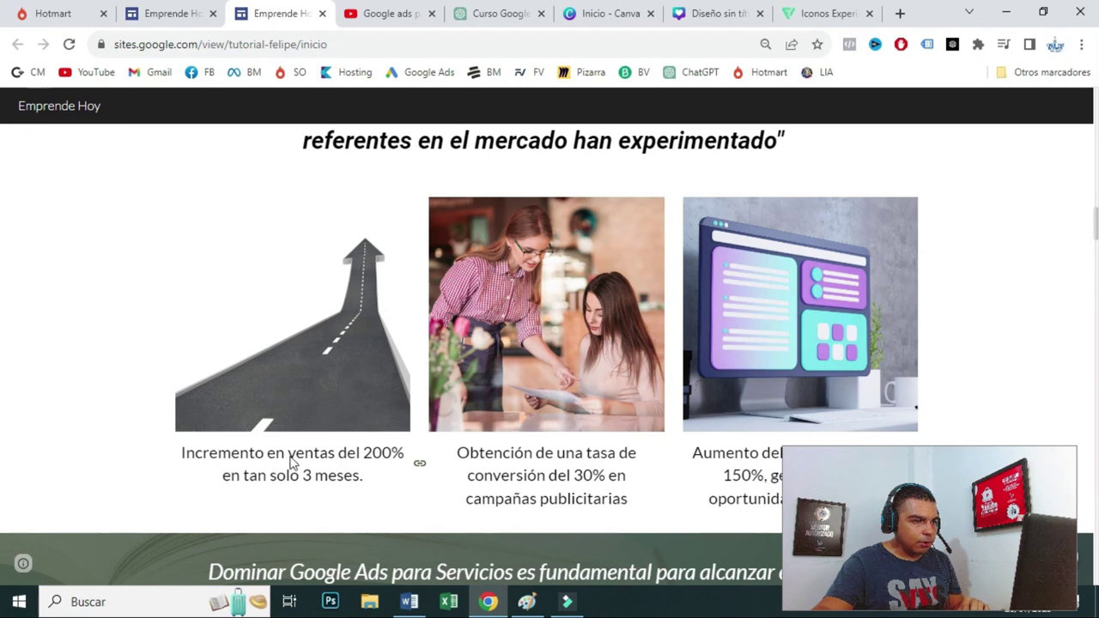
click(821, 13)
click(691, 8)
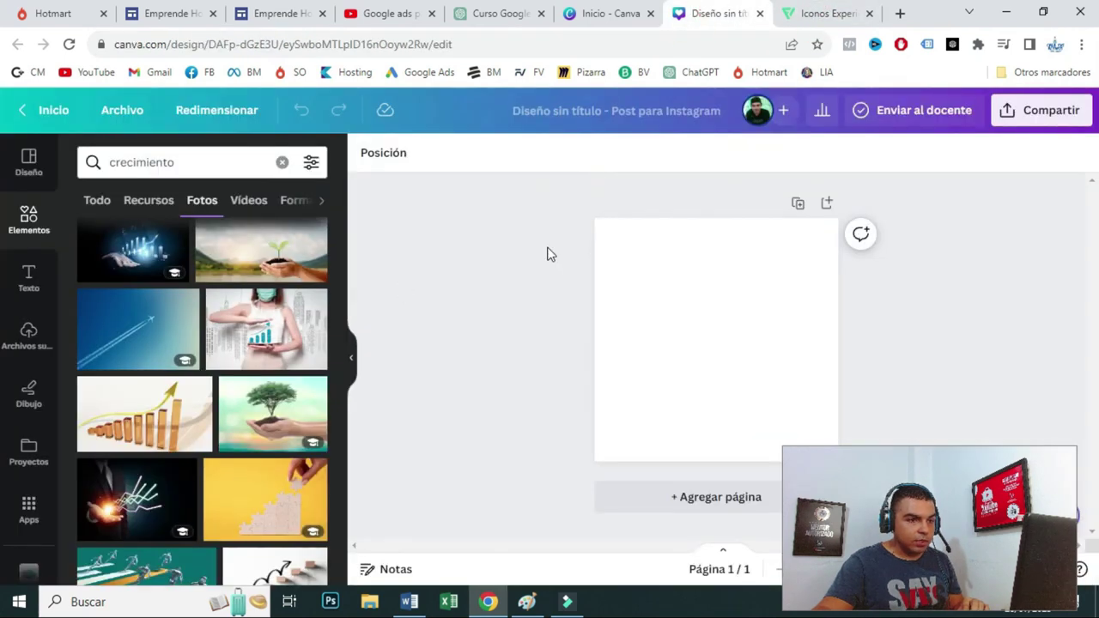
scroll(258, 386, down, 2)
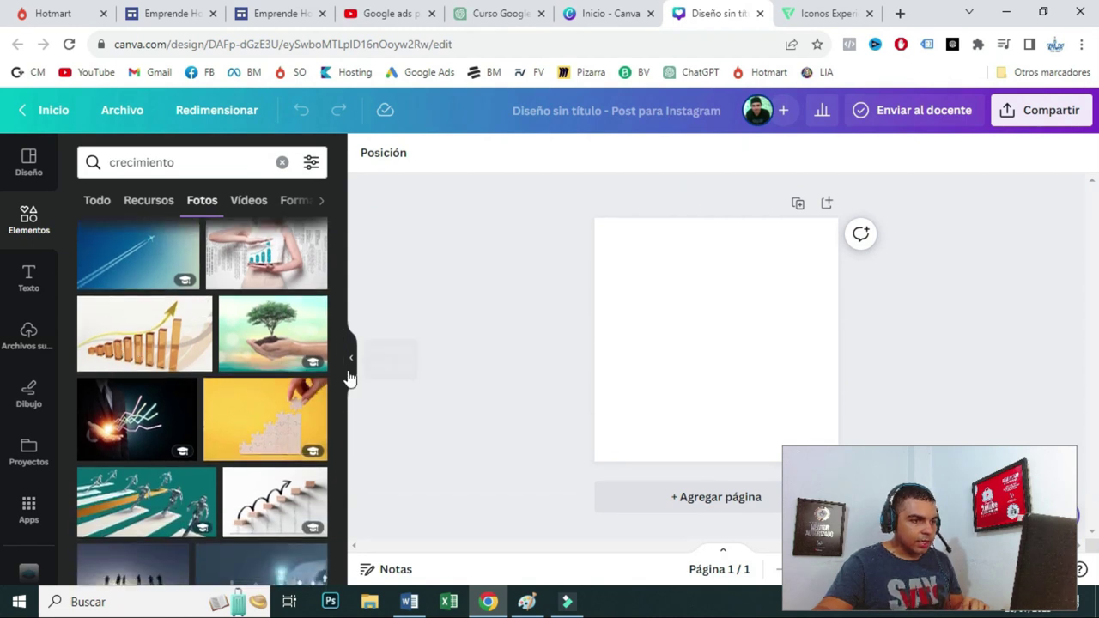
- Add the yellow photo of a puzzle-piece staircase to the square design and stretch it to fill the whole page
click(254, 430)
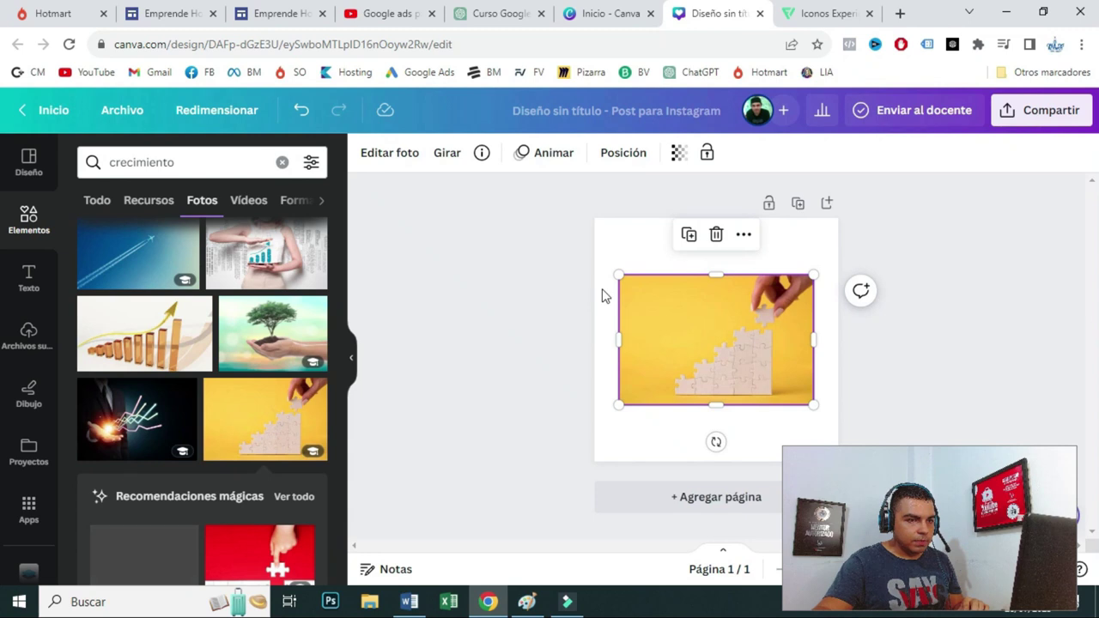
drag(719, 248, 714, 217)
drag(576, 309, 594, 310)
drag(692, 404, 704, 462)
drag(815, 342, 842, 341)
click(936, 315)
click(743, 383)
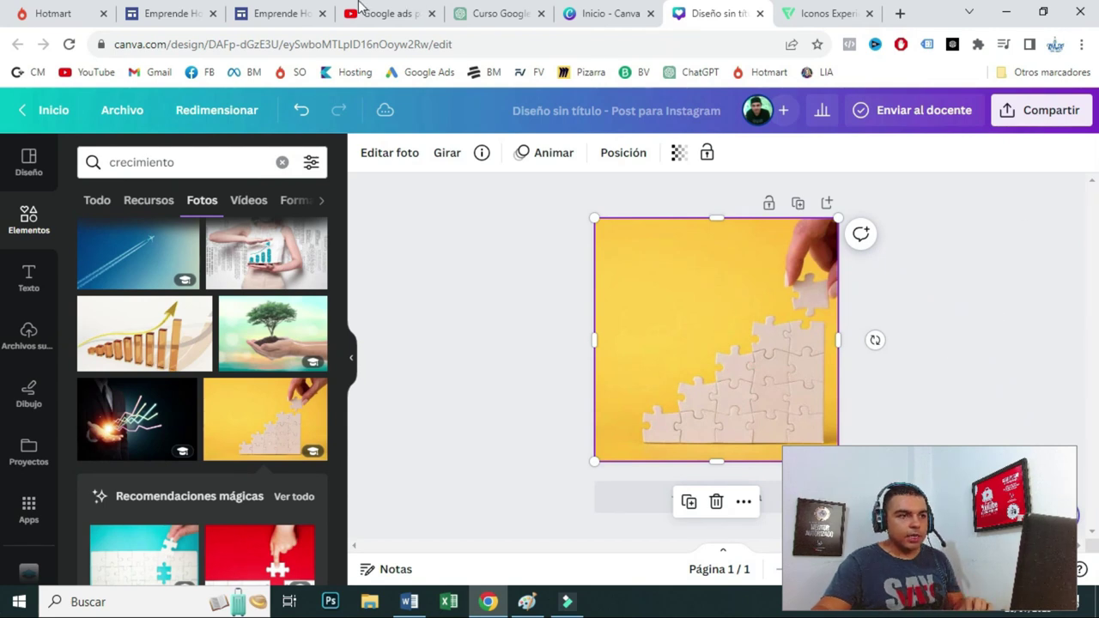
- Switch to the Google Sites editor and upload image 7, the road arrow, into the first column's placeholder
click(162, 13)
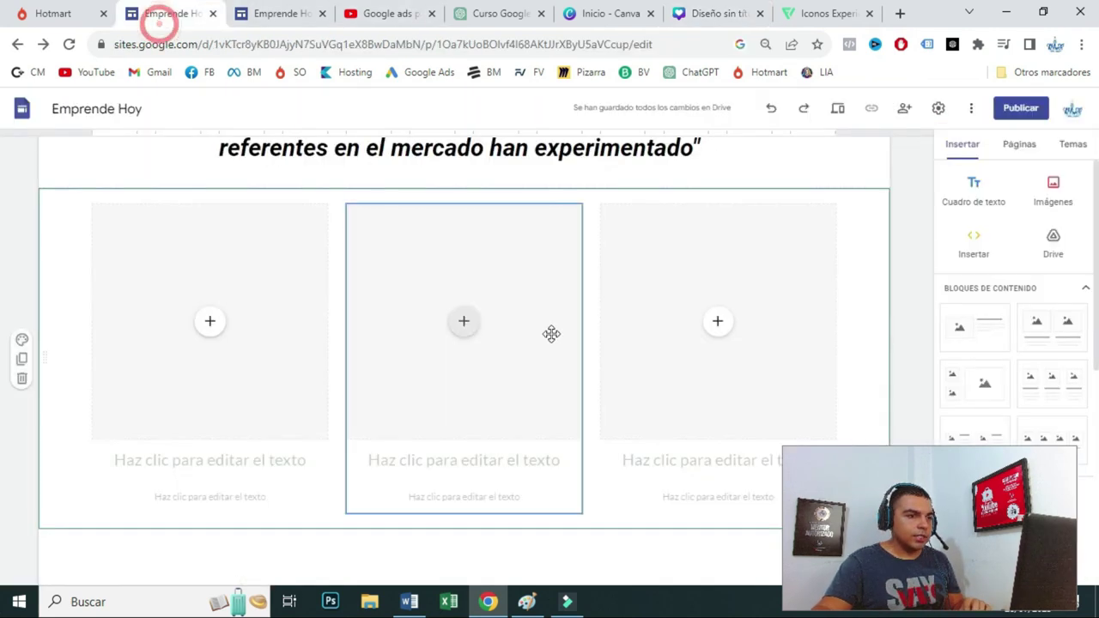
click(210, 323)
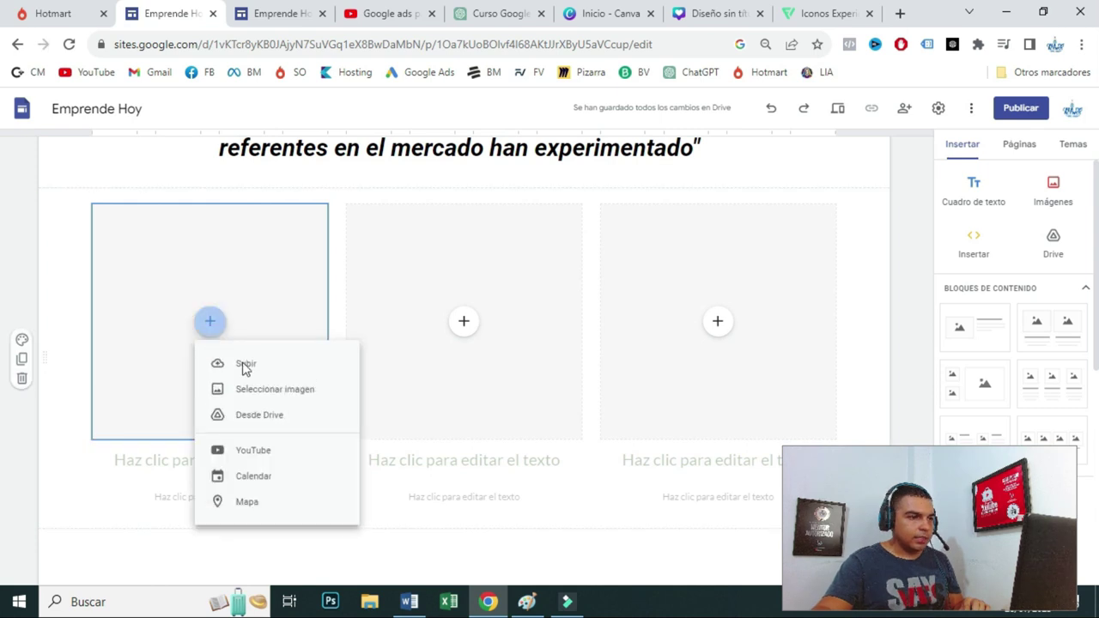
click(250, 368)
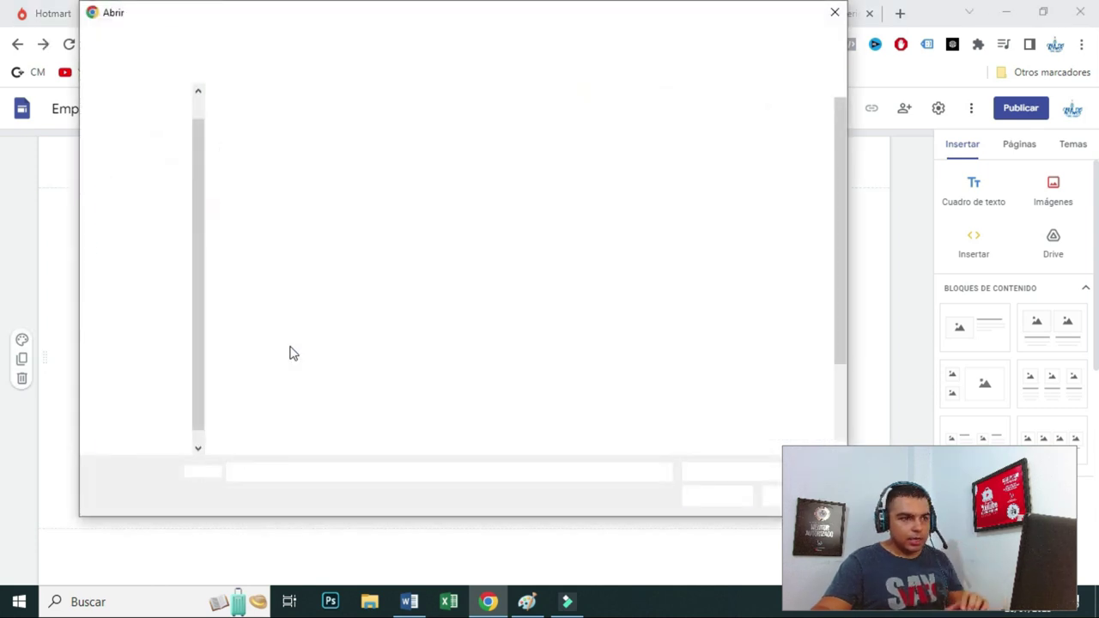
double_click(772, 163)
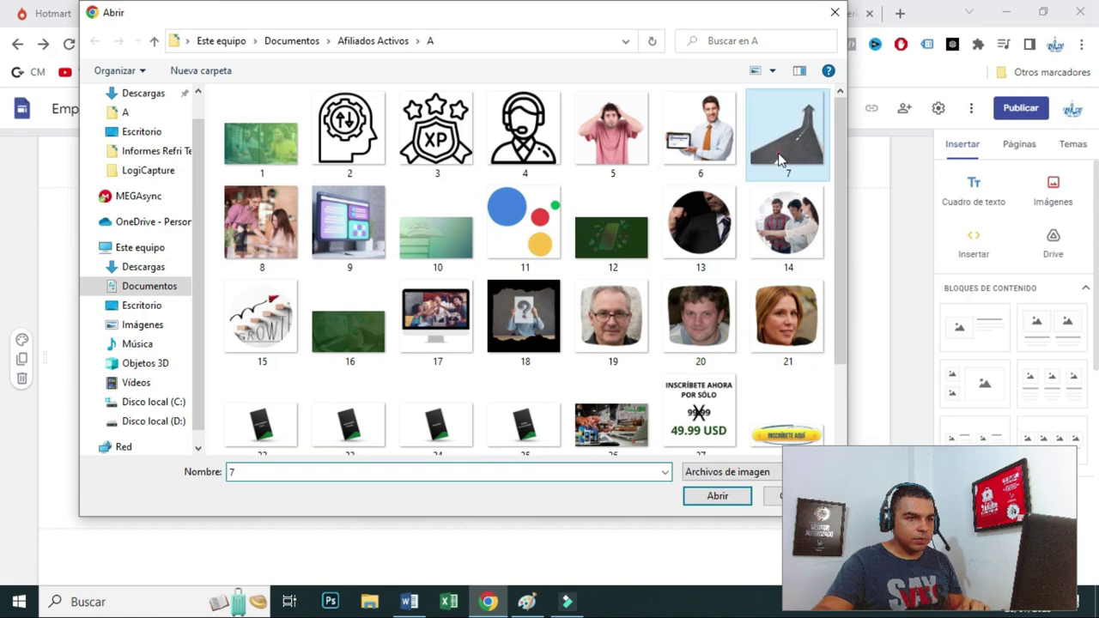
- Upload image 8, the two women, into the middle placeholder and image 9, the computer screen, into the third
click(449, 317)
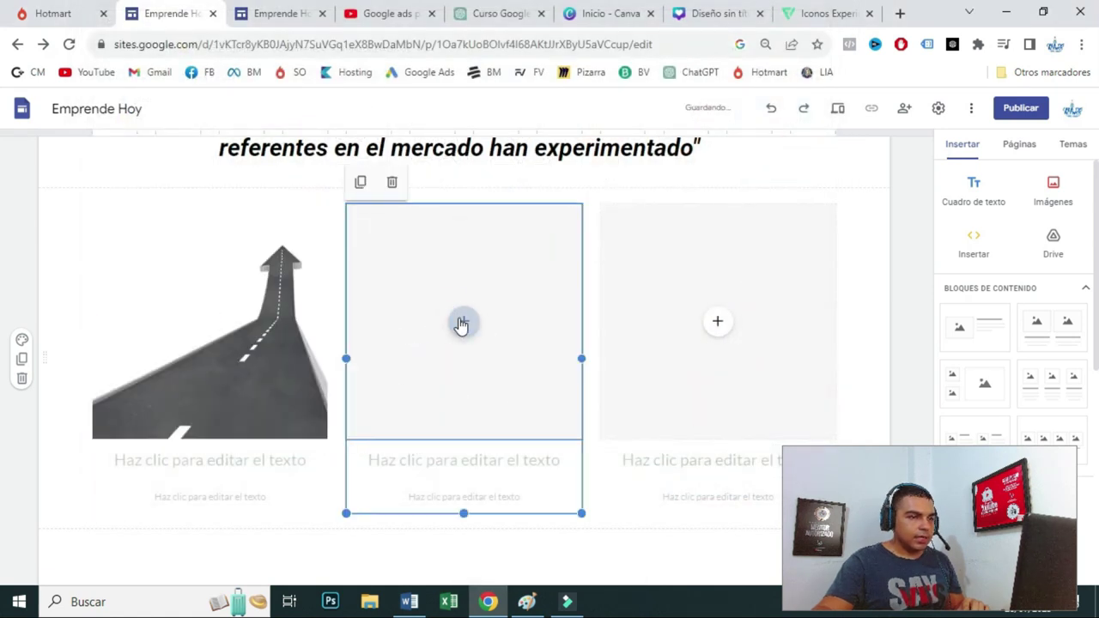
click(462, 323)
click(494, 386)
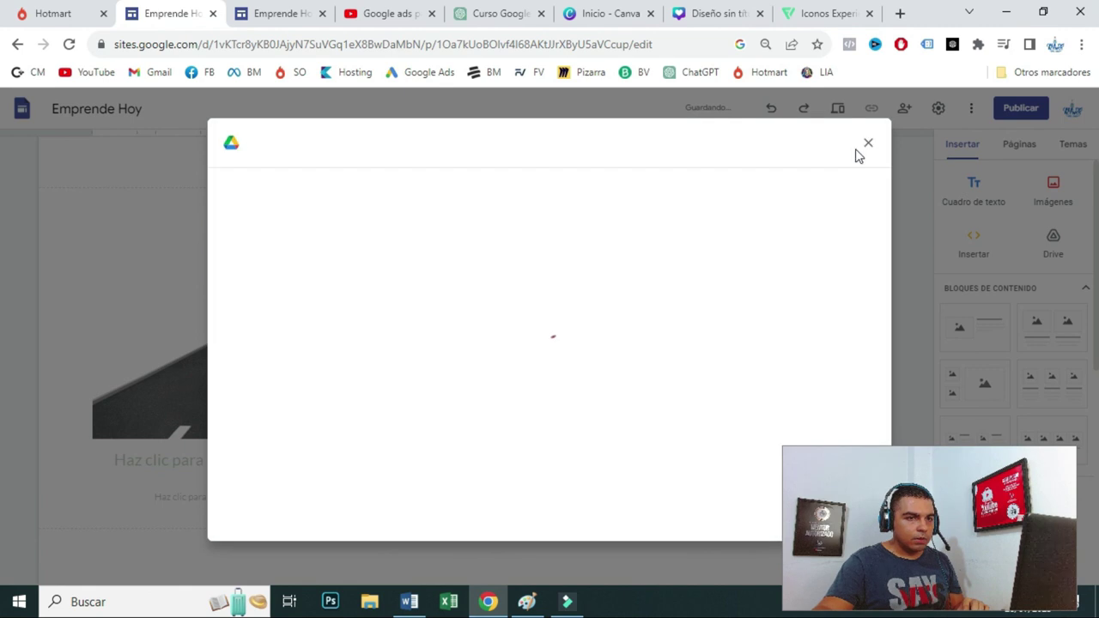
click(863, 145)
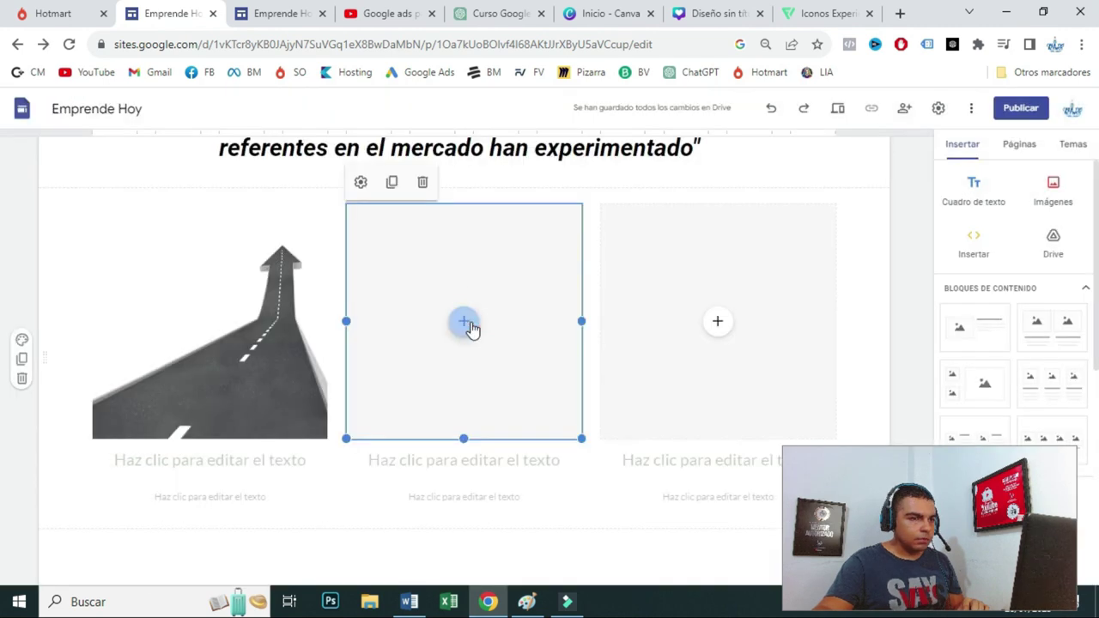
click(468, 326)
click(490, 364)
double_click(274, 238)
click(718, 323)
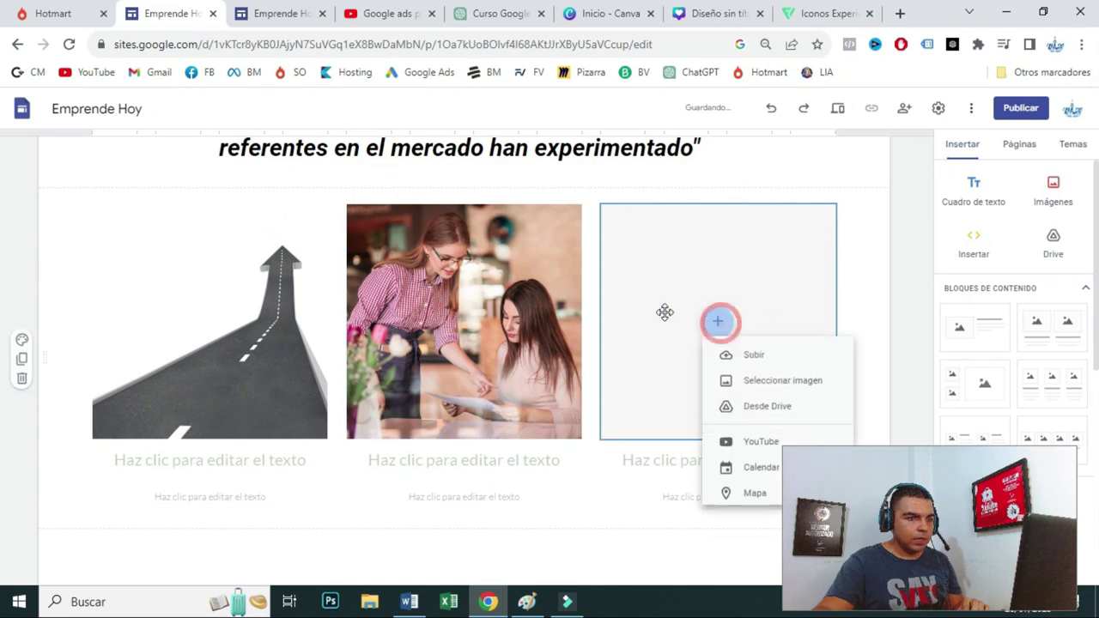
click(781, 367)
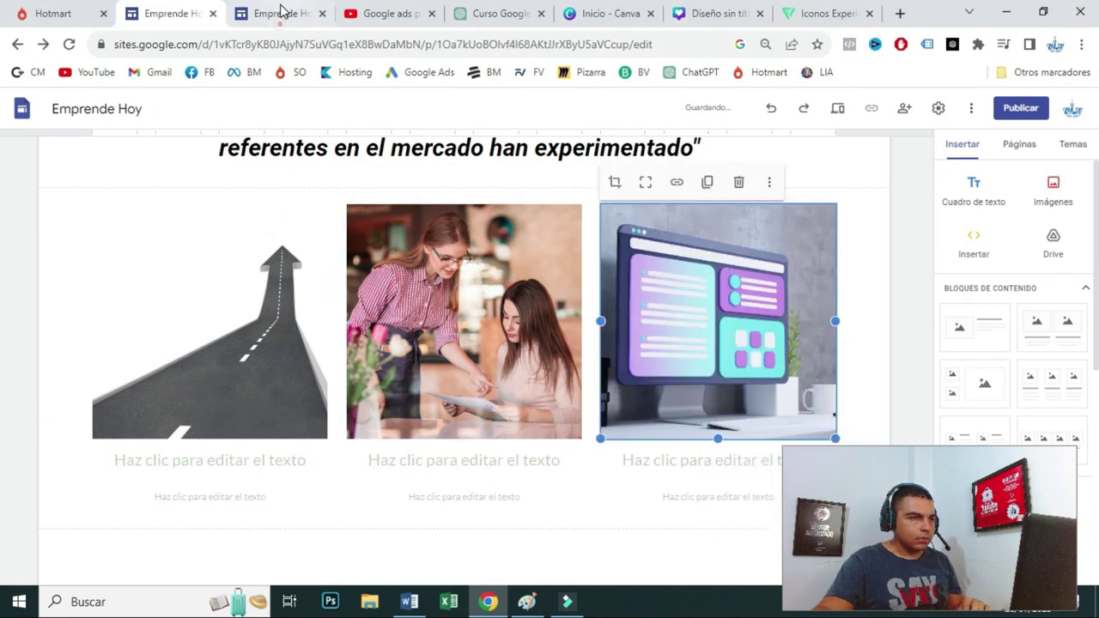
- Copy the example's three result captions into the heading texts beneath the matching images, starting with "Incremento en ventas del 200% en tan solo 3 meses."
click(282, 13)
click(163, 14)
scroll(378, 188, down, 2)
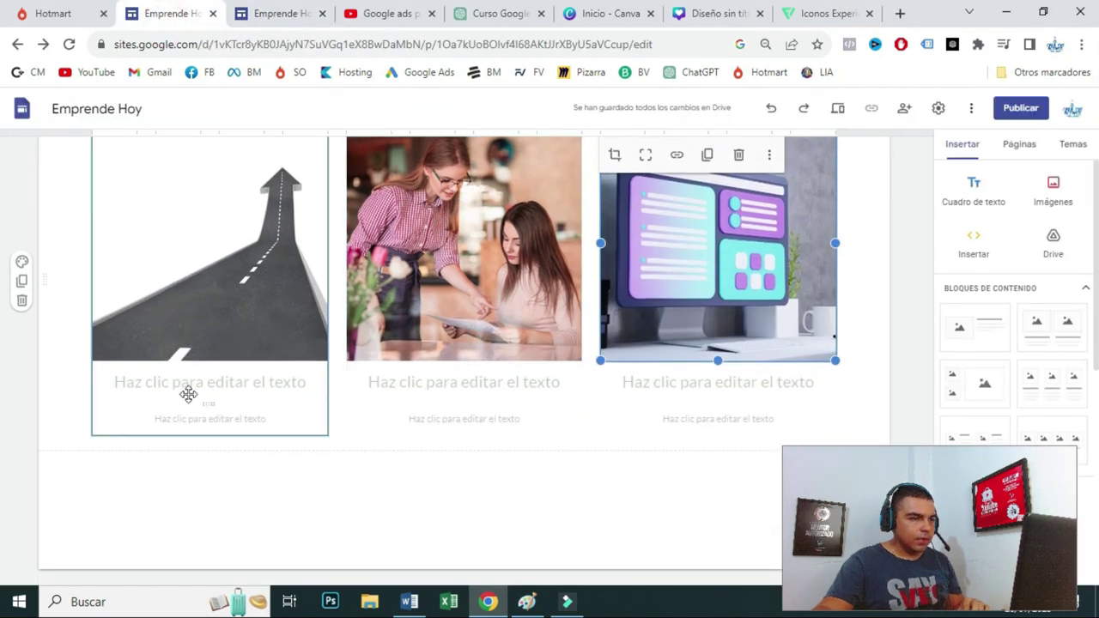
click(209, 383)
click(292, 14)
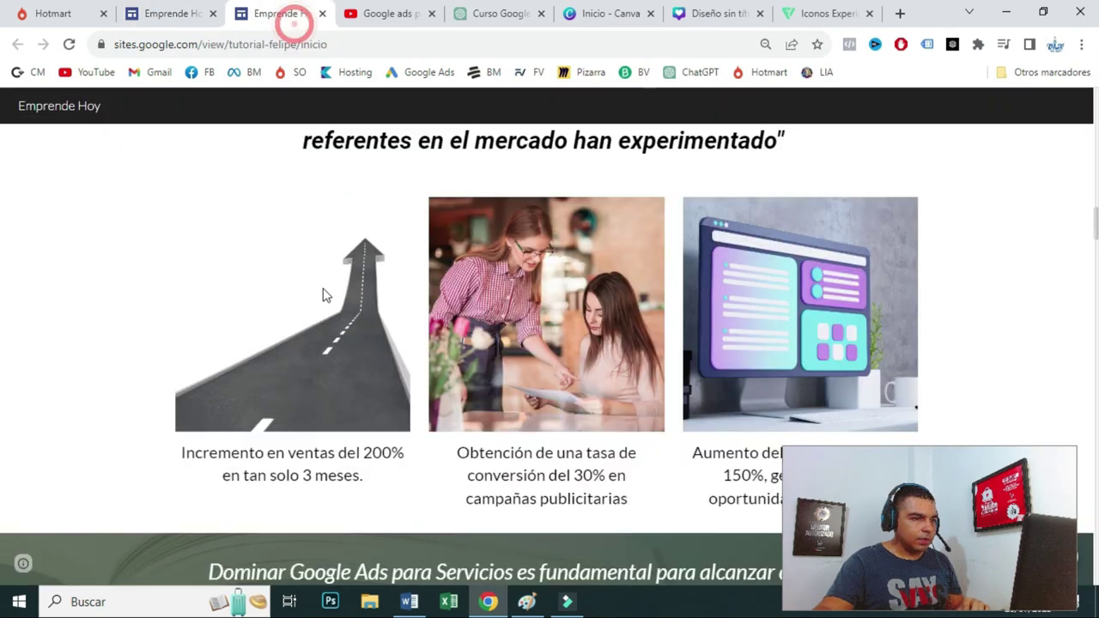
scroll(361, 334, down, 3)
drag(366, 316, 165, 303)
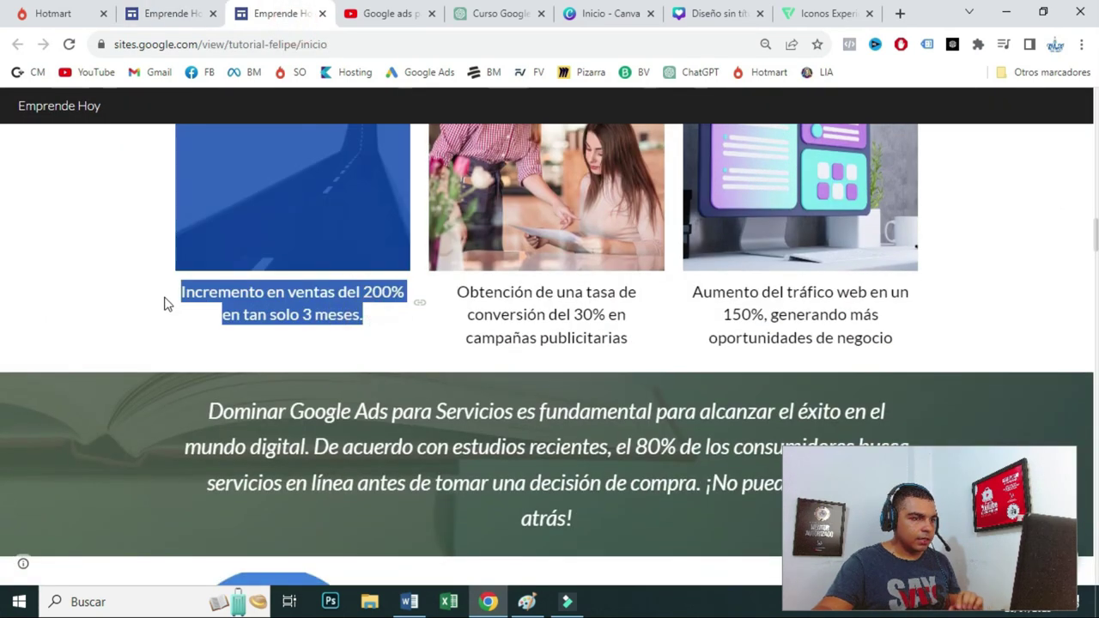
click(338, 332)
drag(375, 314, 223, 302)
key(ctrl+Page_Up)
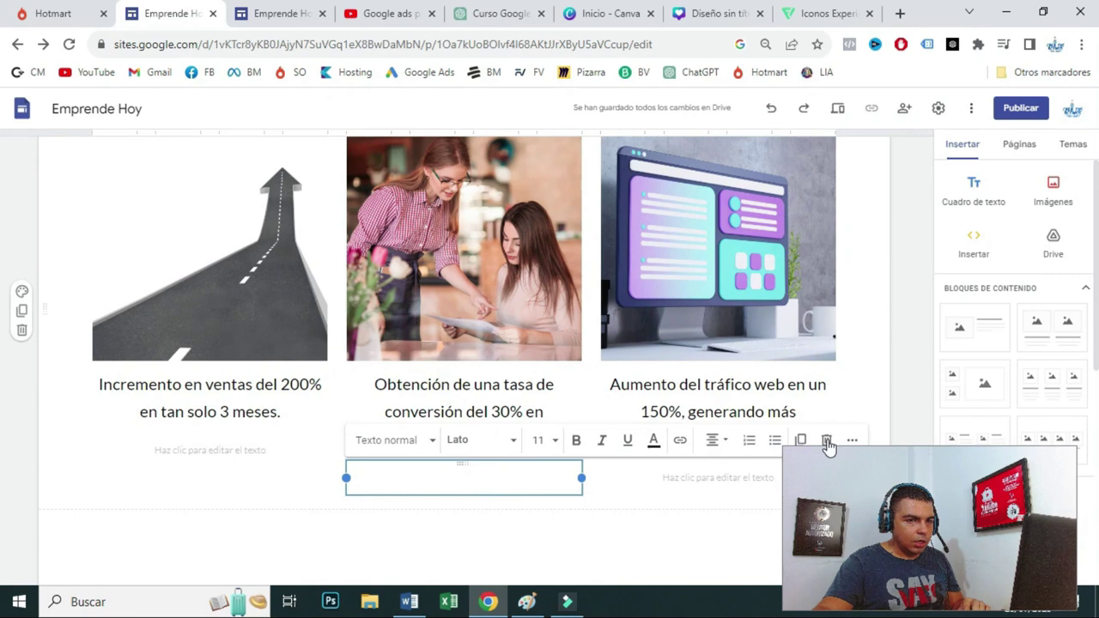
- Delete the empty text boxes remaining under the column captions
click(328, 471)
click(226, 478)
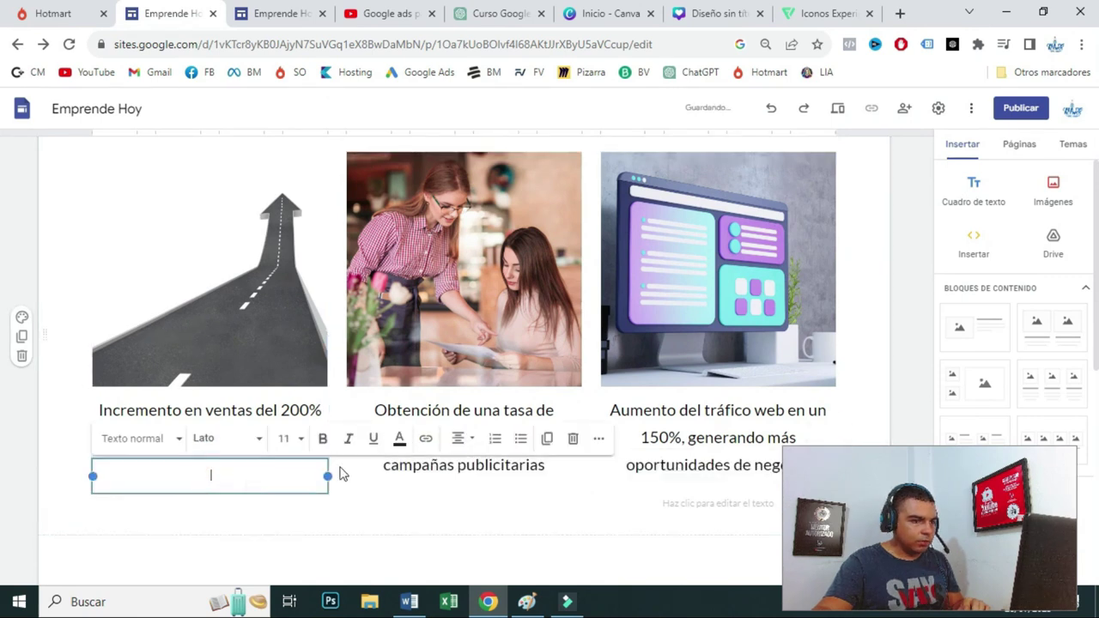
click(568, 441)
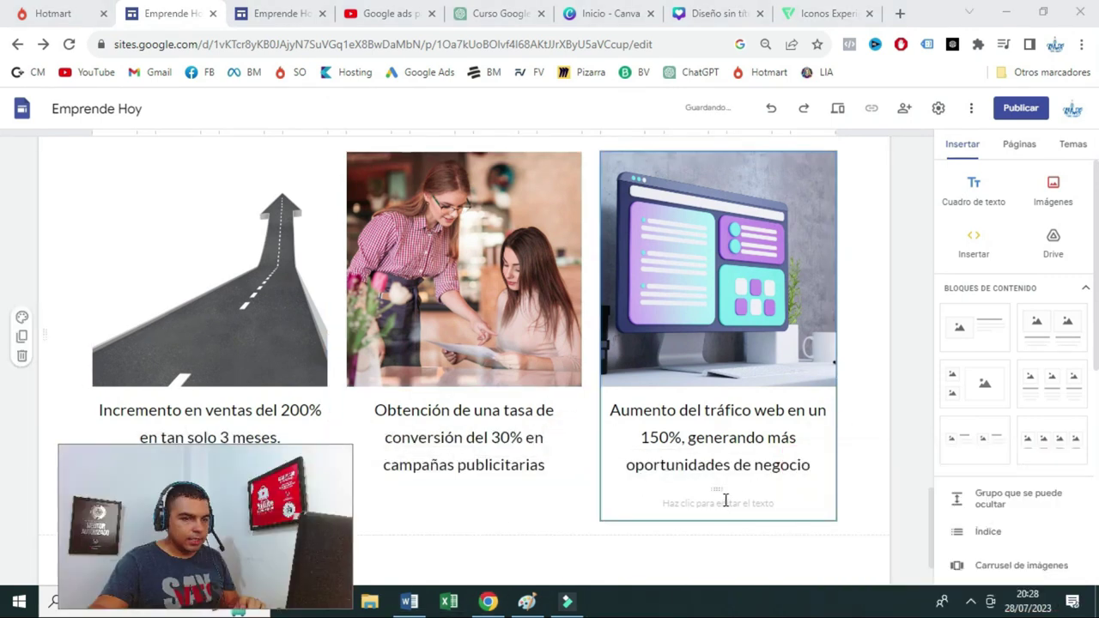
click(725, 501)
click(886, 466)
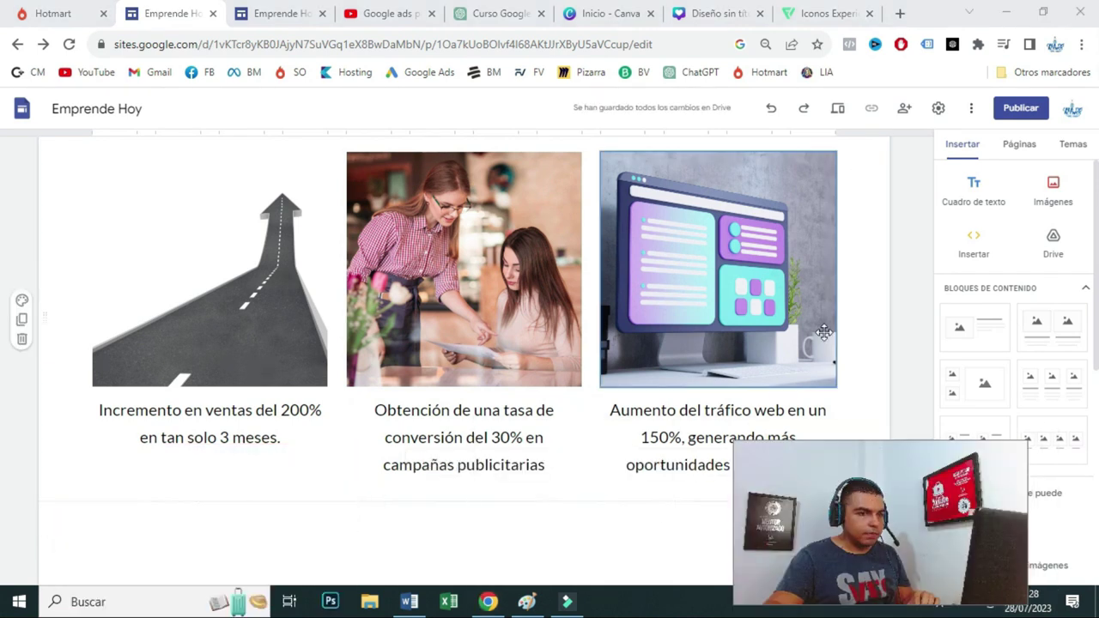
- Try making the first column's road arrow image smaller, and undo the resize
scroll(478, 332, up, 1)
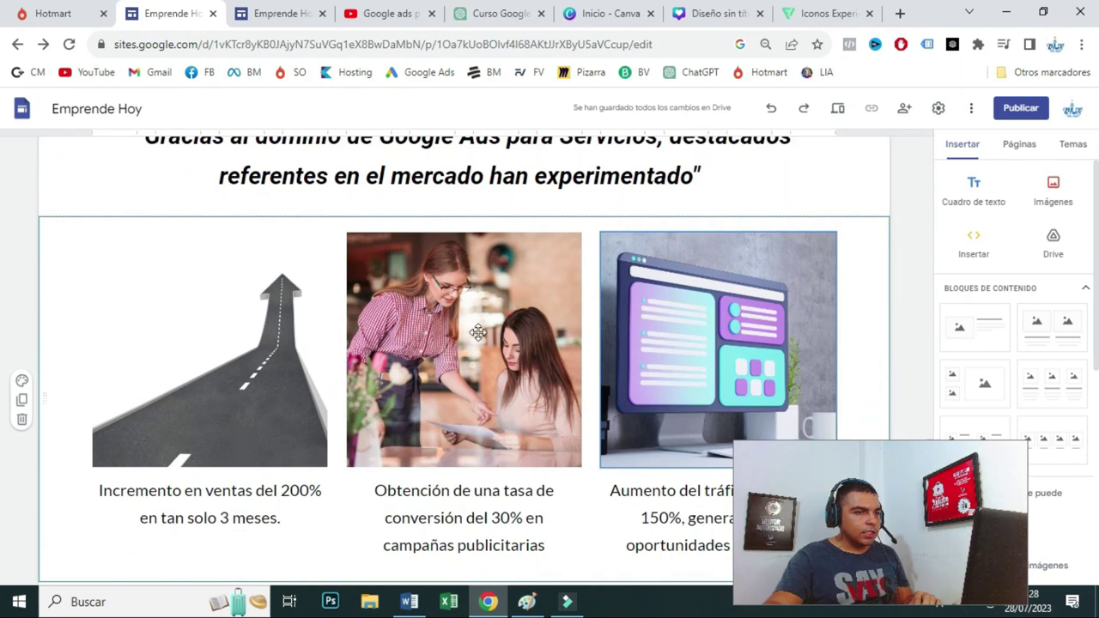
click(200, 395)
click(128, 443)
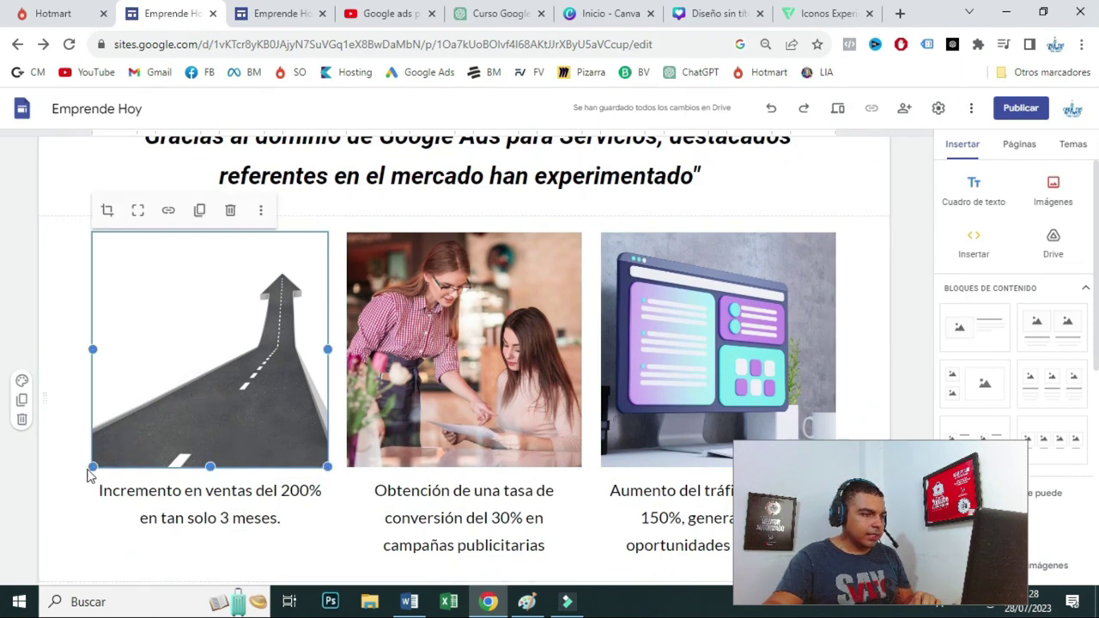
drag(92, 466, 127, 459)
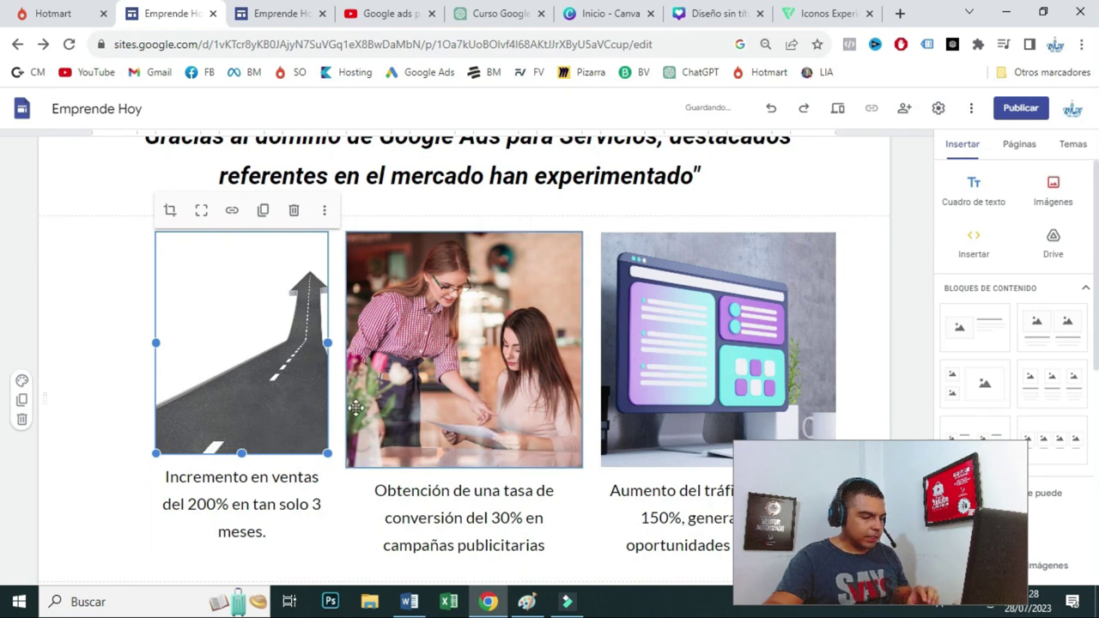
key(ctrl+z)
click(850, 311)
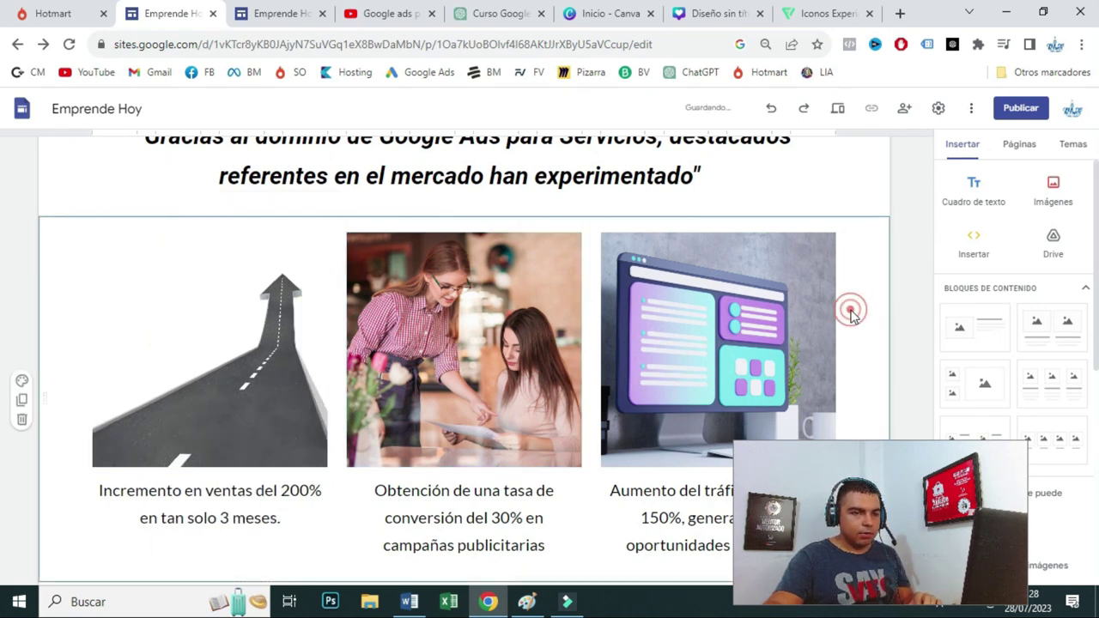
- Check the example's "Dominar Google Ads para Servicios" book banner and create a blank "Portada para Facebook" design in Canva
click(279, 13)
scroll(239, 401, down, 2)
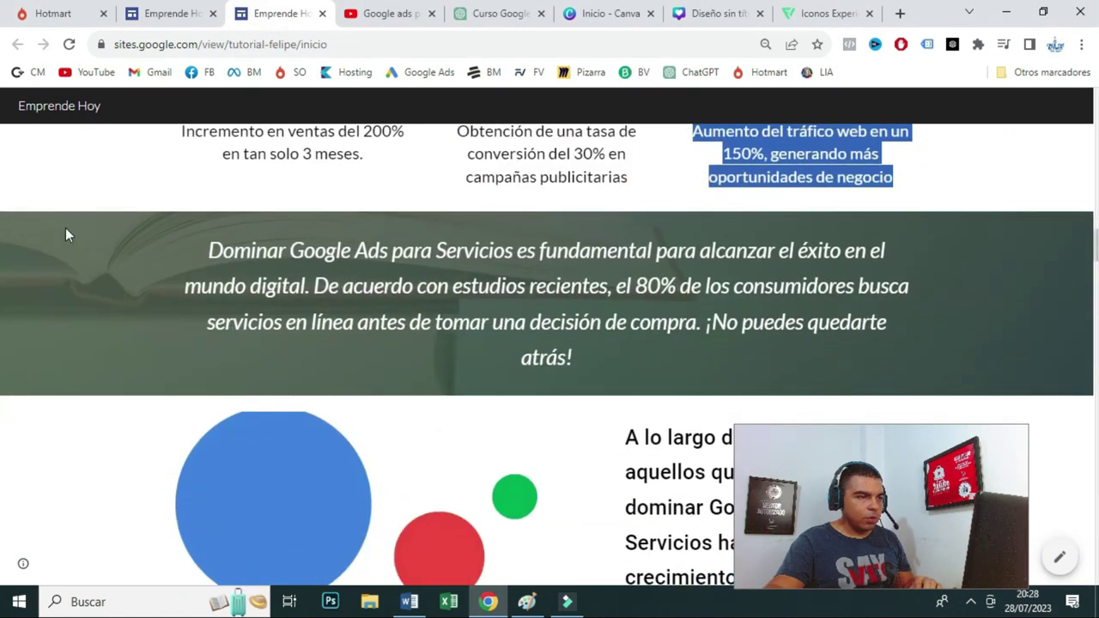
click(593, 15)
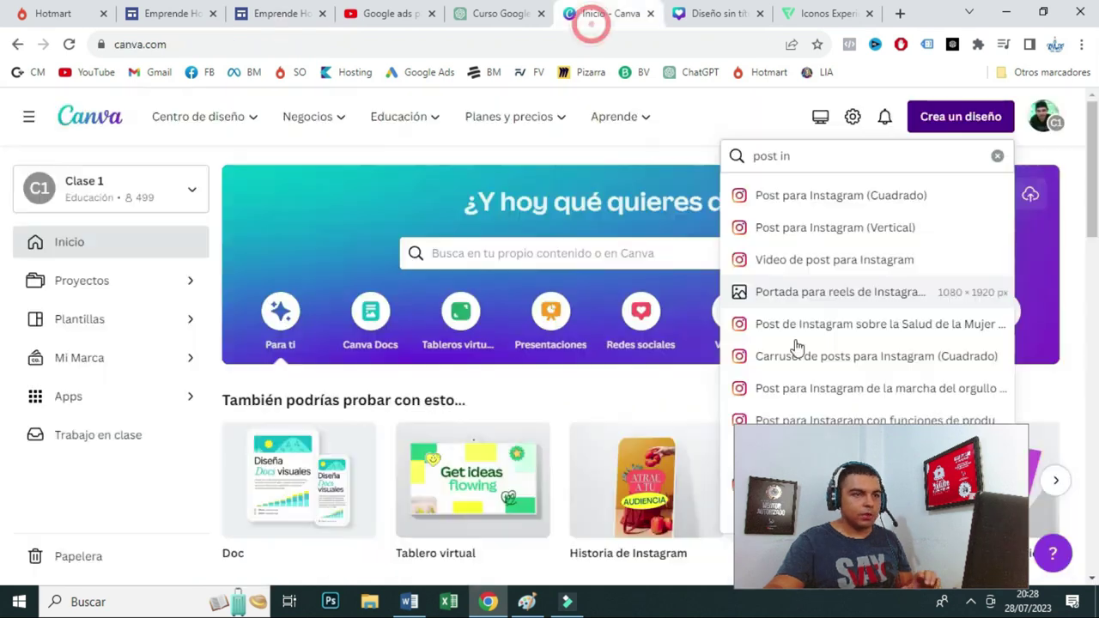
click(717, 112)
click(914, 126)
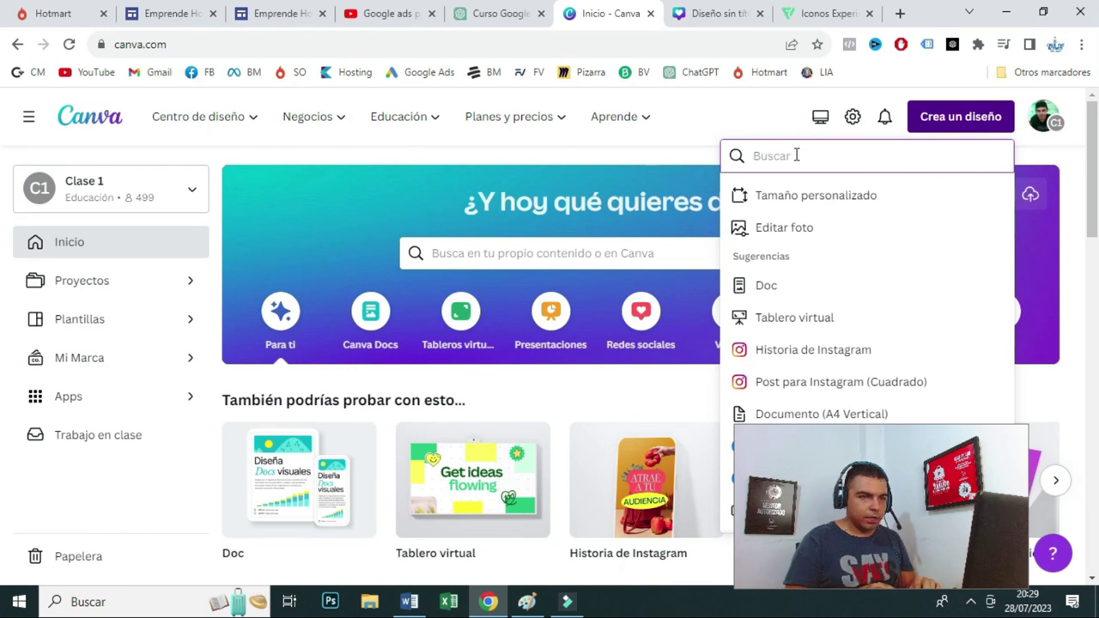
text(portada f)
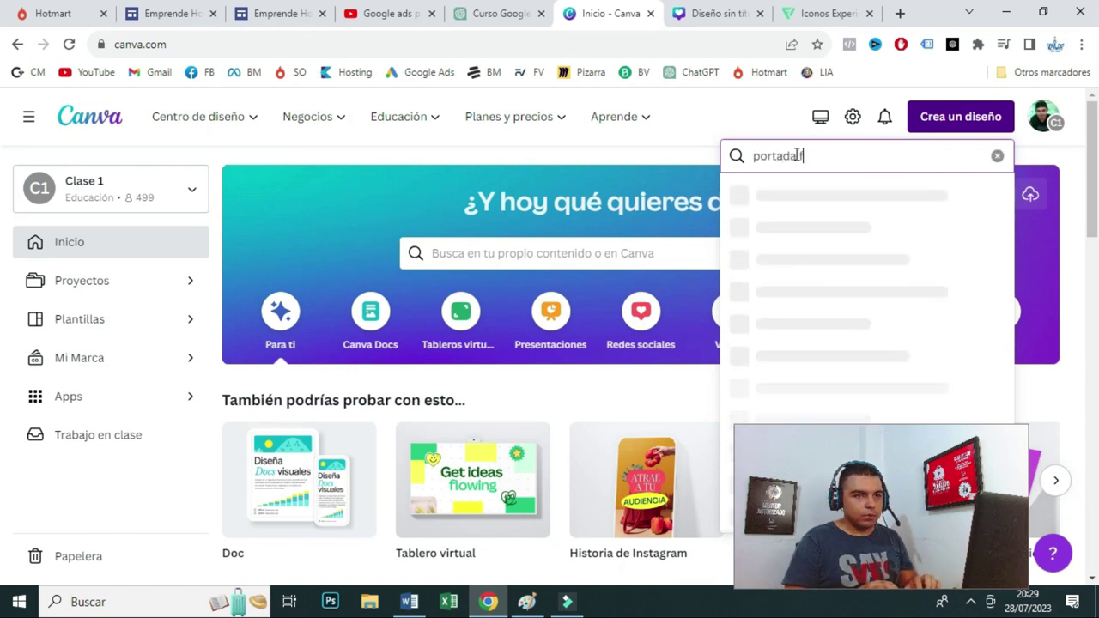
text(ac)
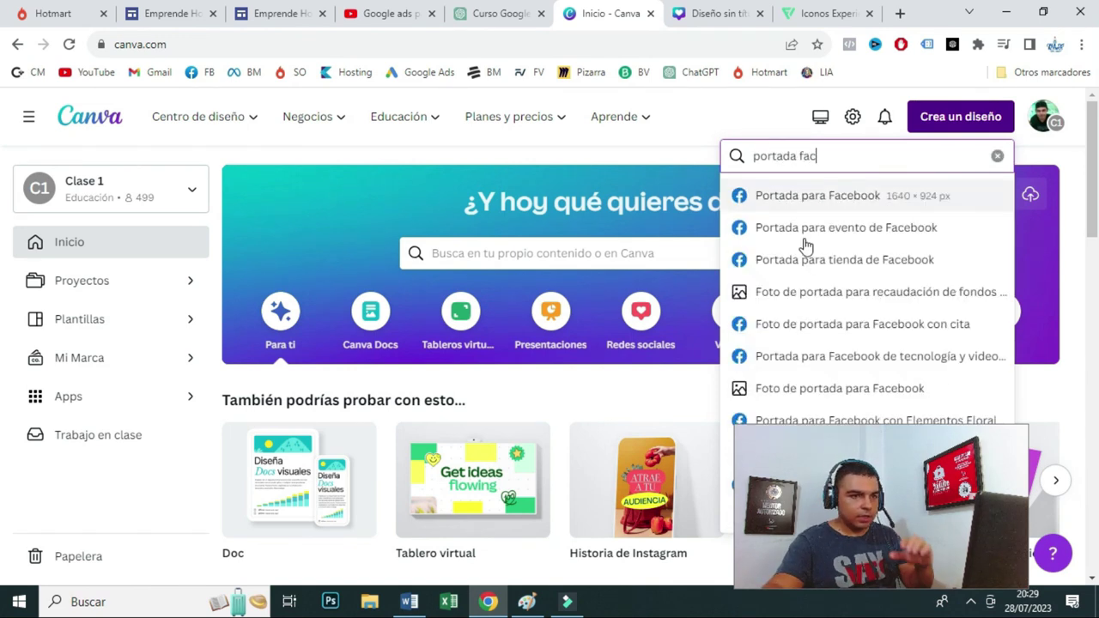
click(815, 197)
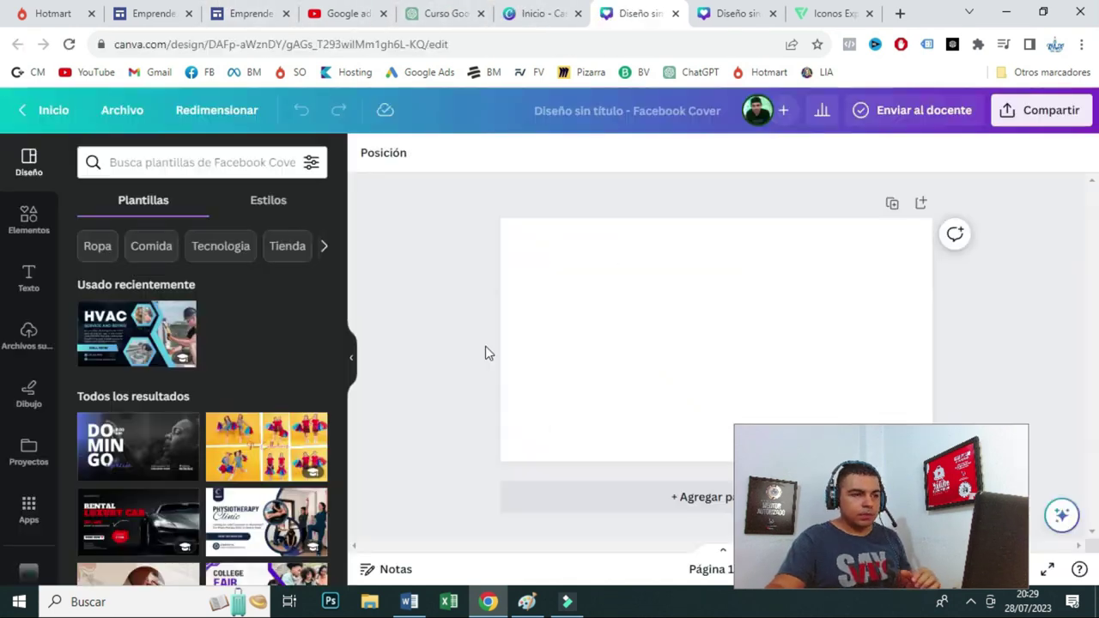
- Search Canva's elements for "libros"
click(33, 230)
click(134, 162)
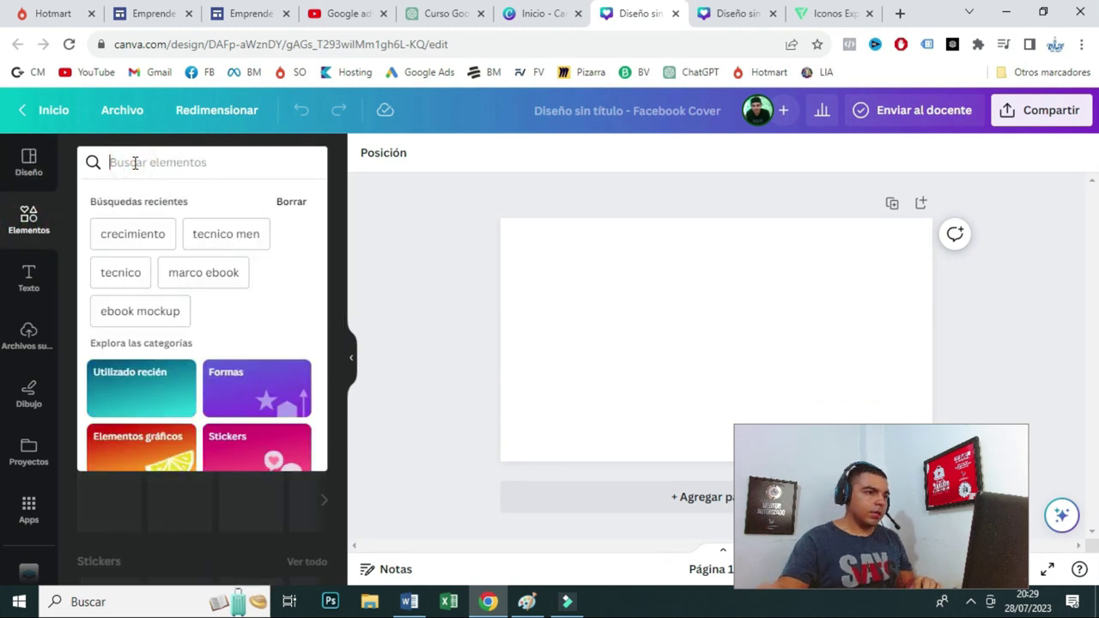
text(libros)
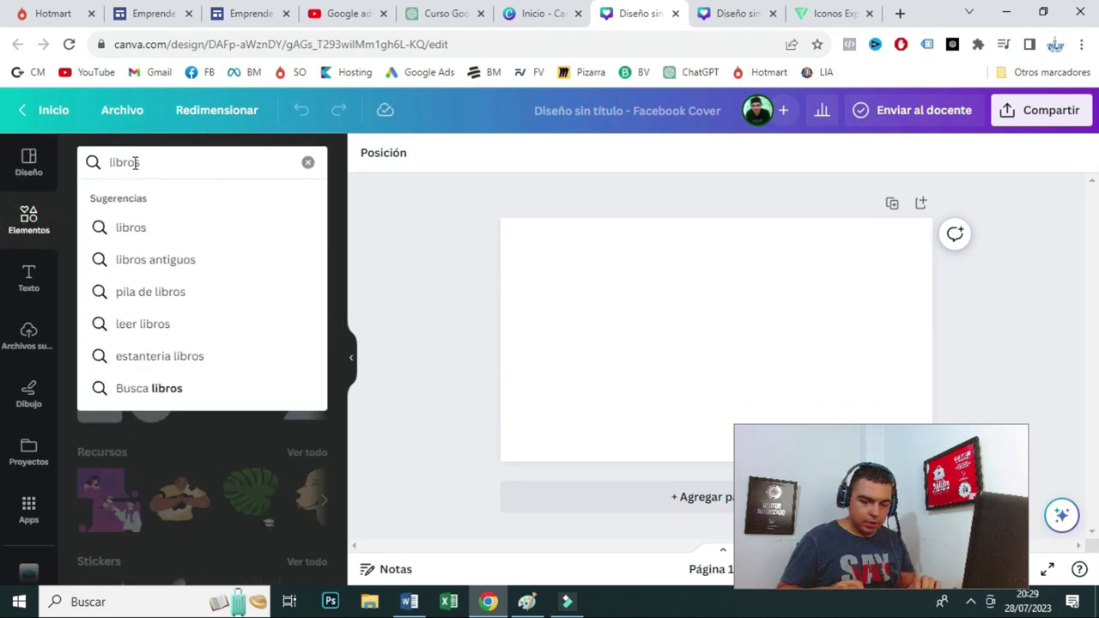
- Search the elements for "libros" and insert the photo of a globe on stacked books against a green background
key(Return)
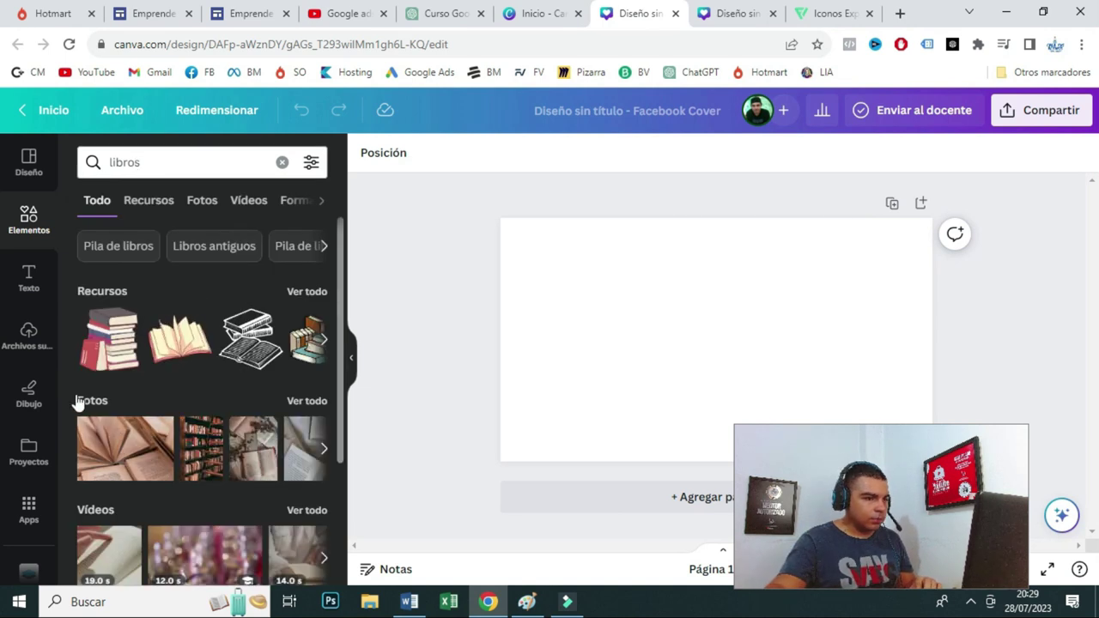
click(90, 401)
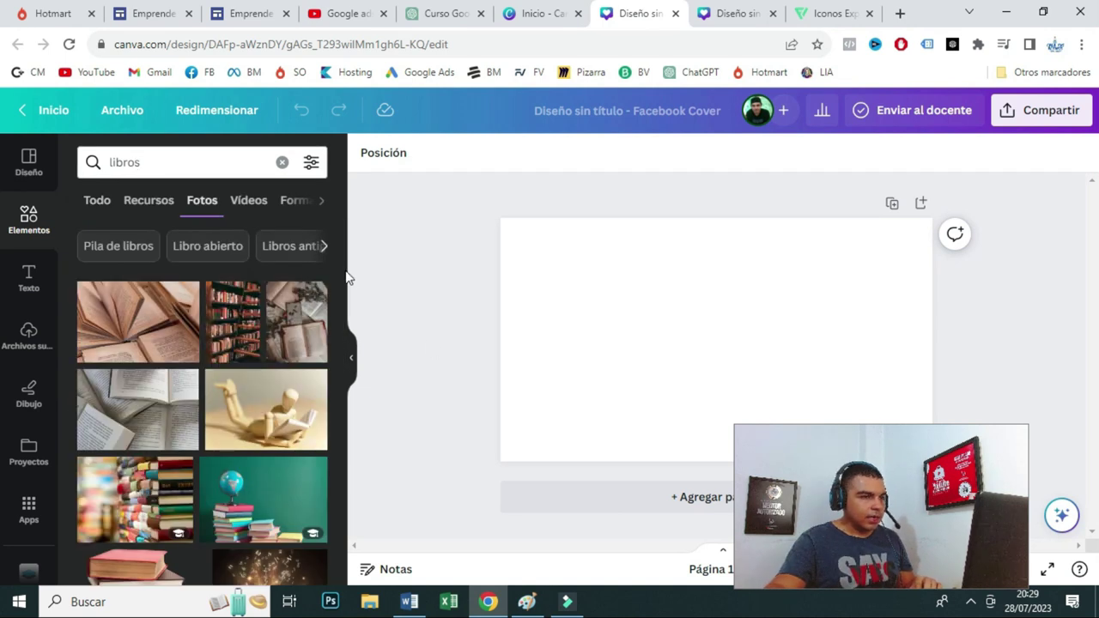
drag(344, 264, 340, 327)
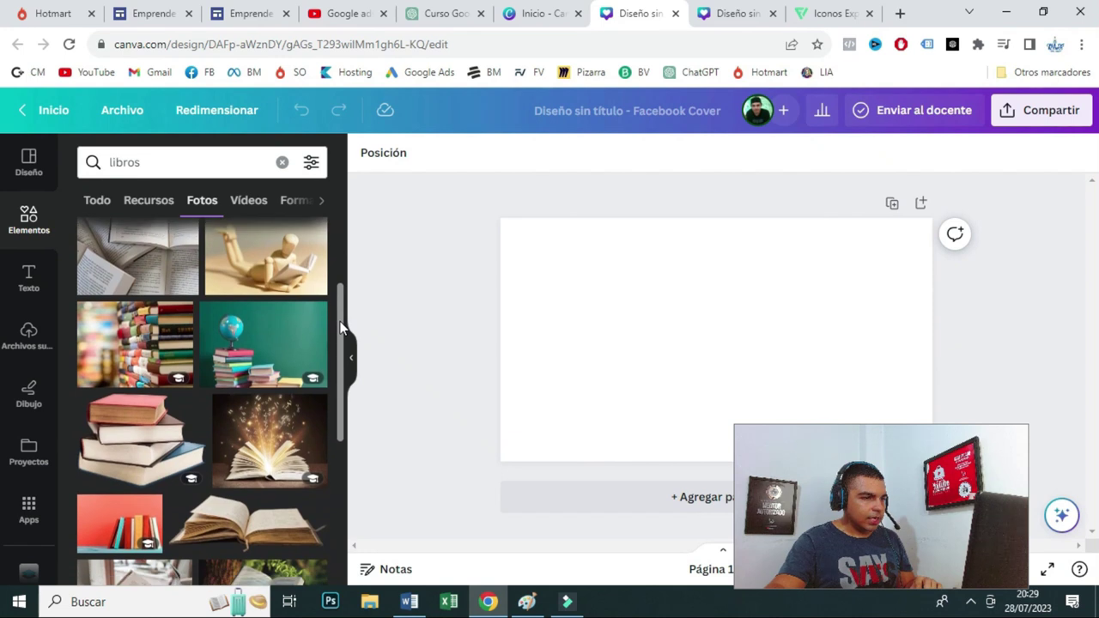
click(260, 366)
- Enlarge the globe and books photo until it covers the whole cover page
drag(525, 347, 500, 338)
drag(862, 337, 932, 327)
drag(720, 439, 716, 462)
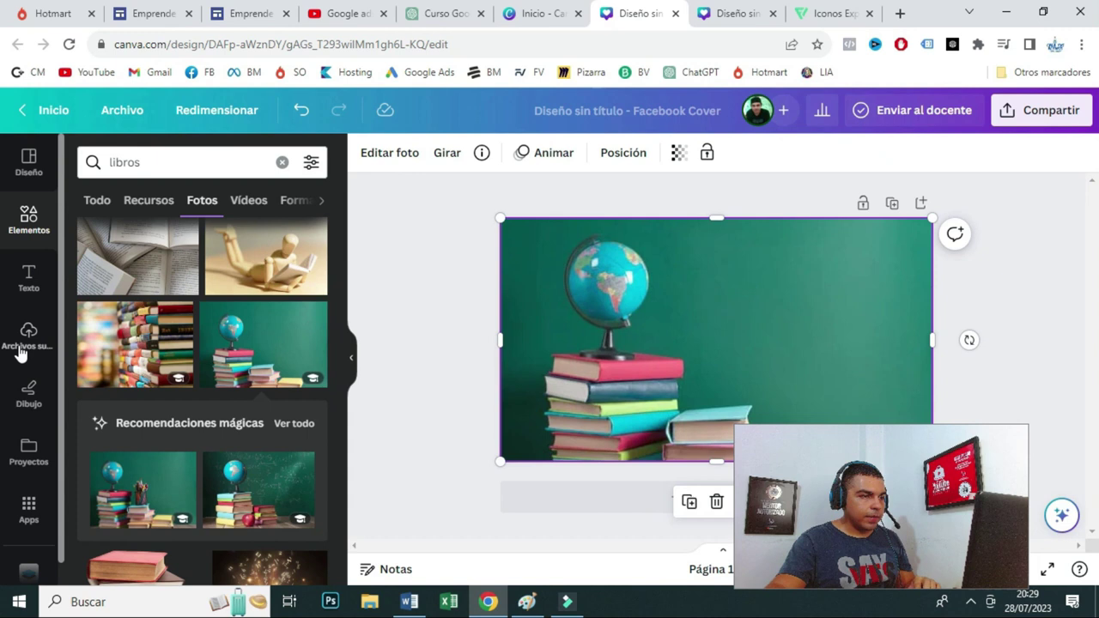
- Search the elements for "formas" and insert the rectangular shape with slightly curved upper and lower edges
click(28, 228)
click(145, 163)
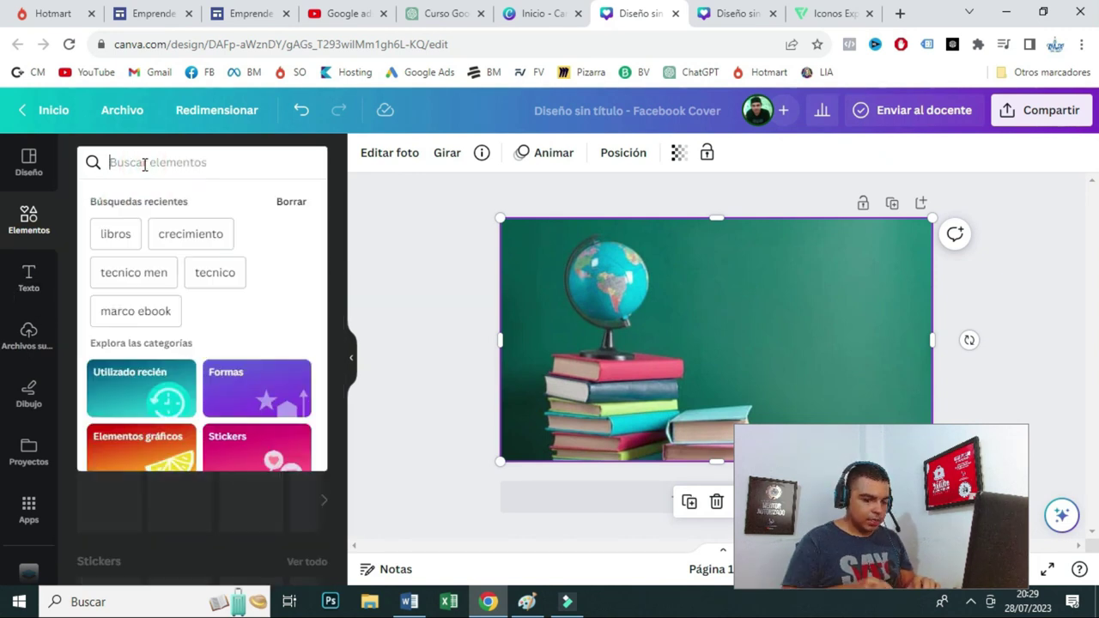
text(formas)
key(Return)
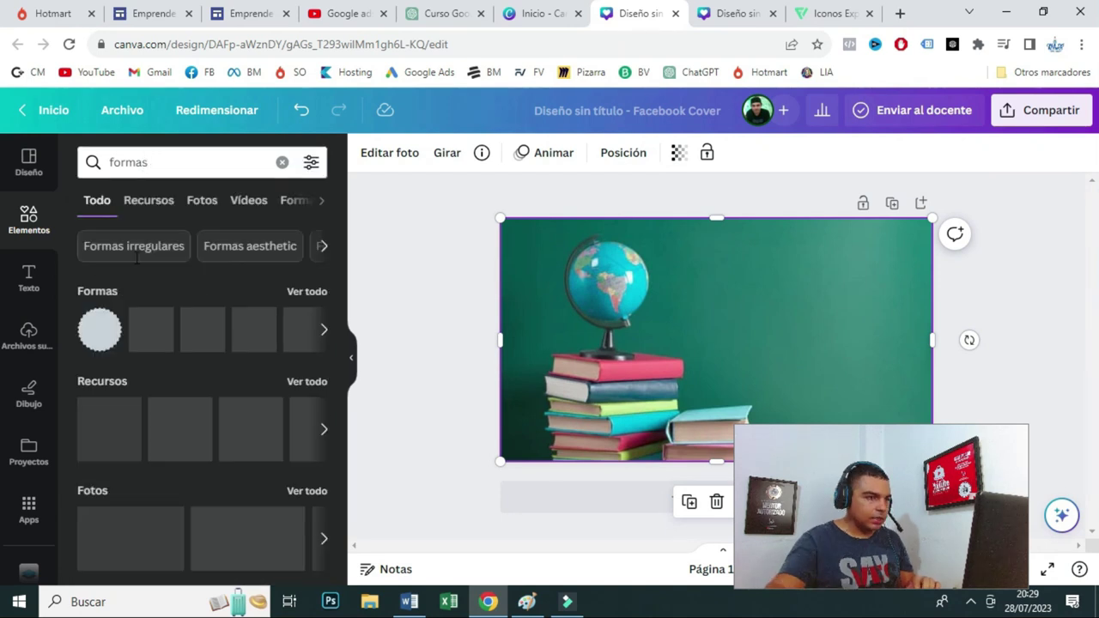
click(104, 295)
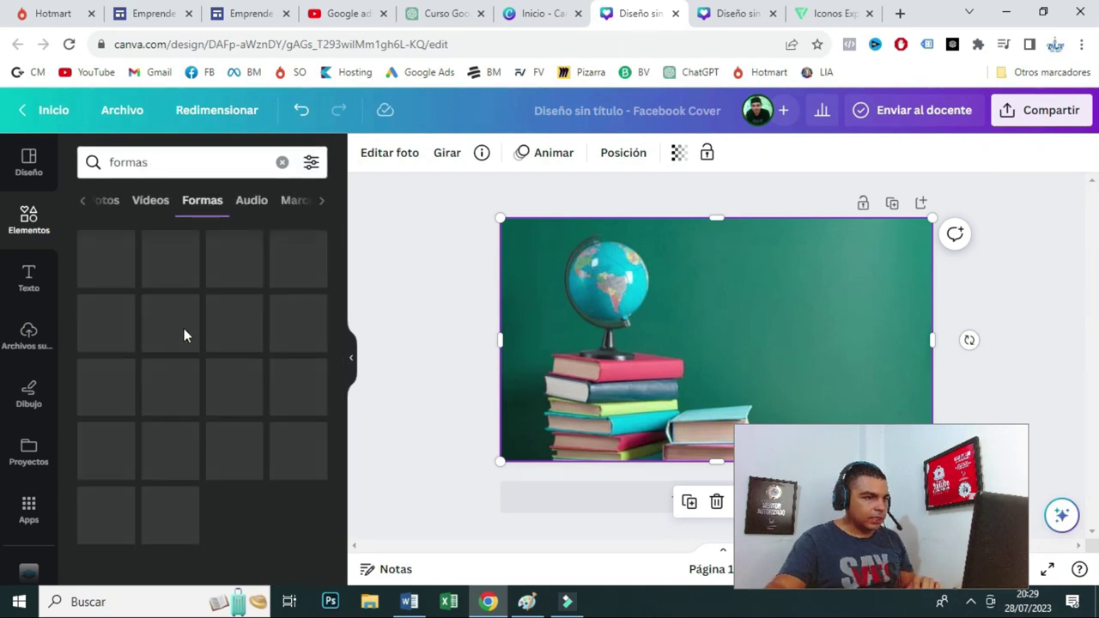
scroll(313, 371, down, 3)
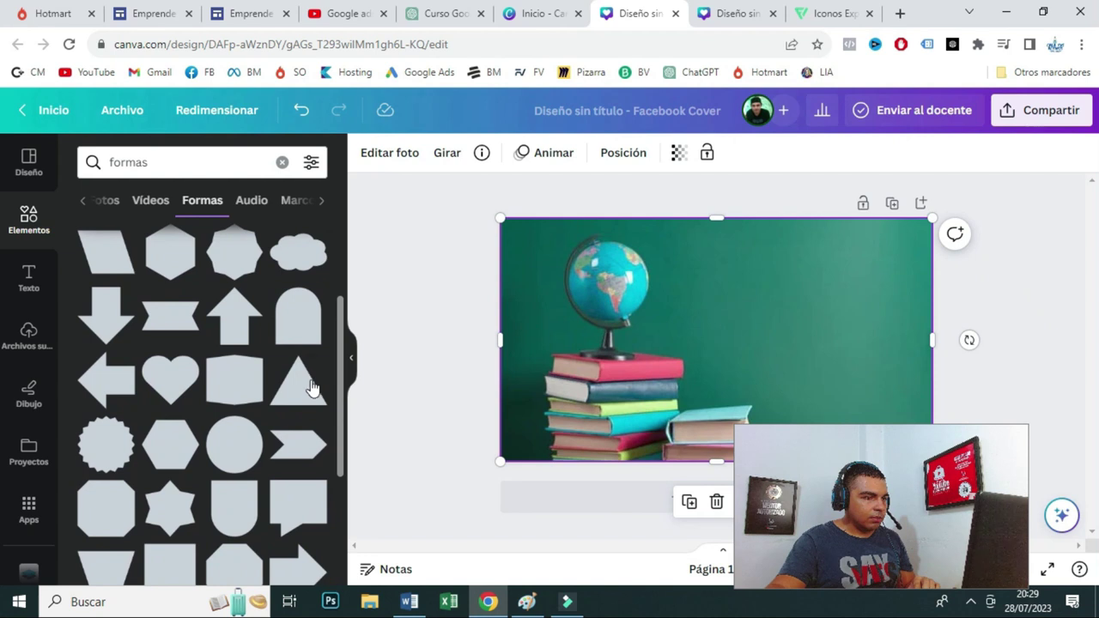
scroll(302, 421, down, 2)
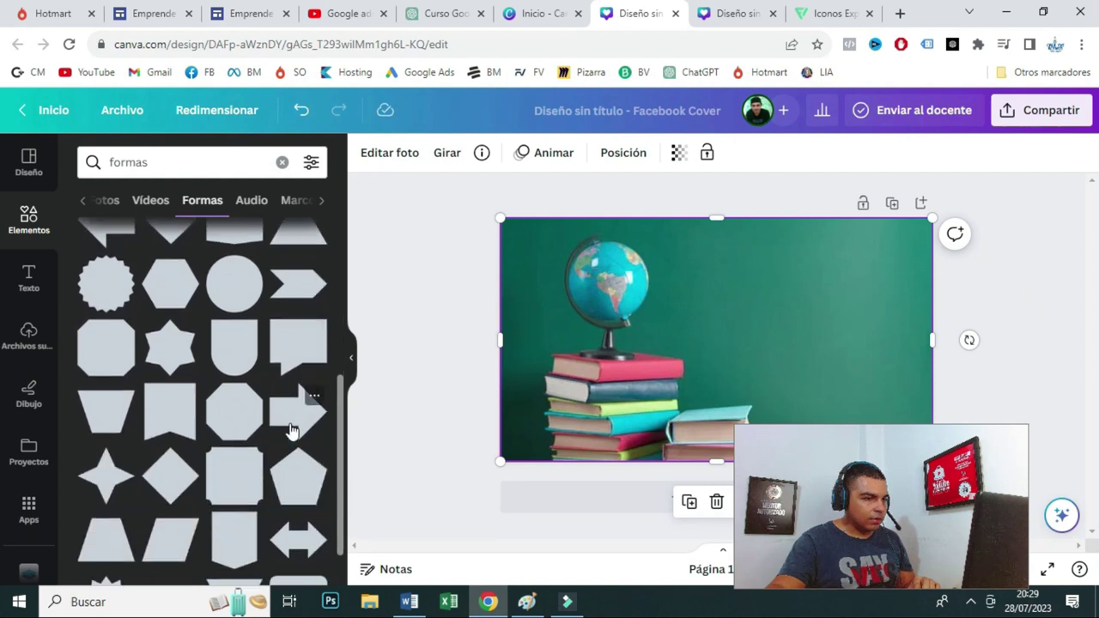
scroll(257, 343, up, 2)
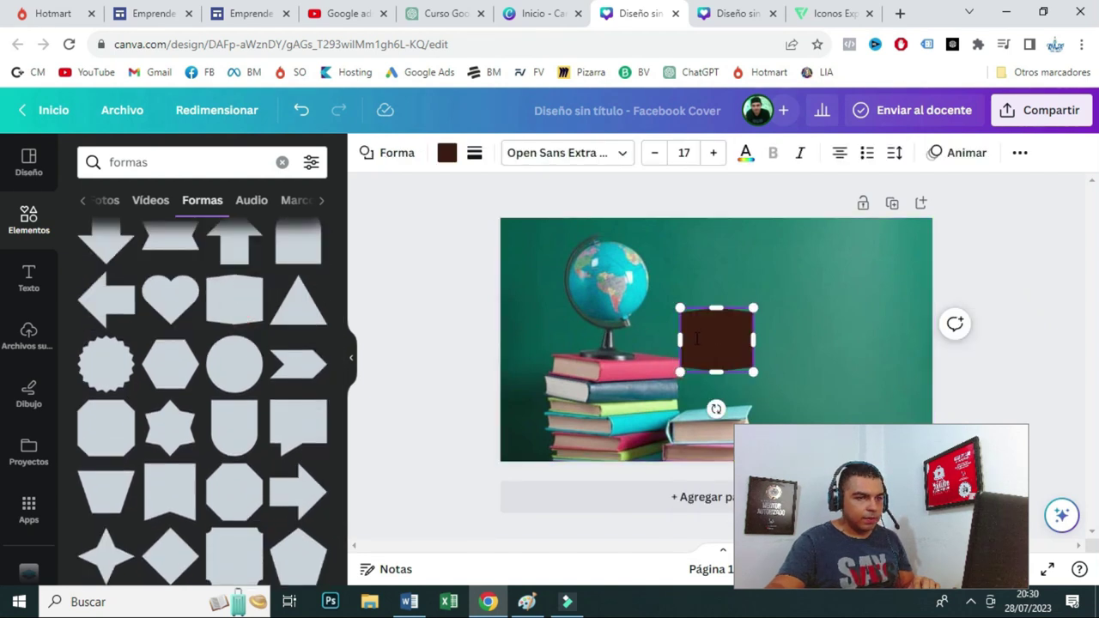
- Stretch the inserted shape in all four directions until it extends past every edge of the cover
drag(680, 340, 474, 340)
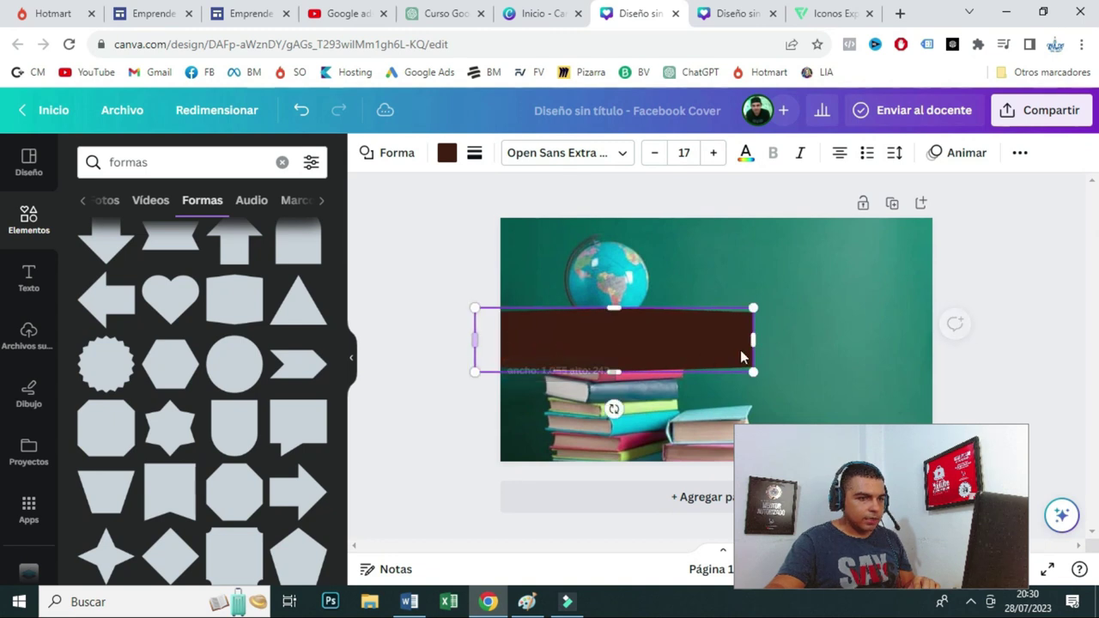
drag(750, 339, 966, 340)
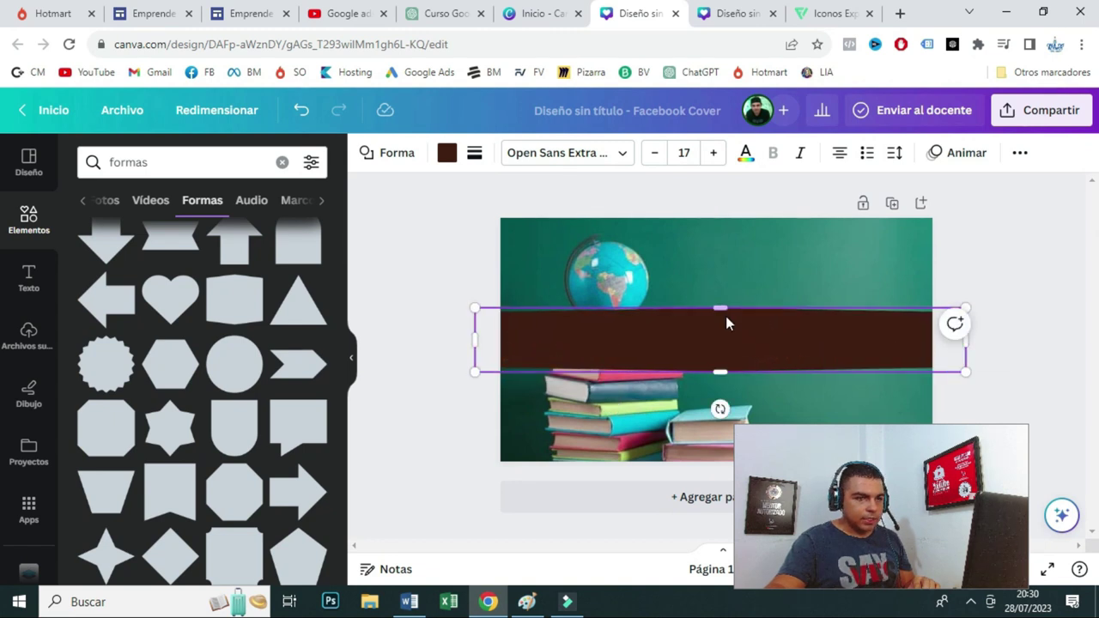
drag(722, 311, 709, 206)
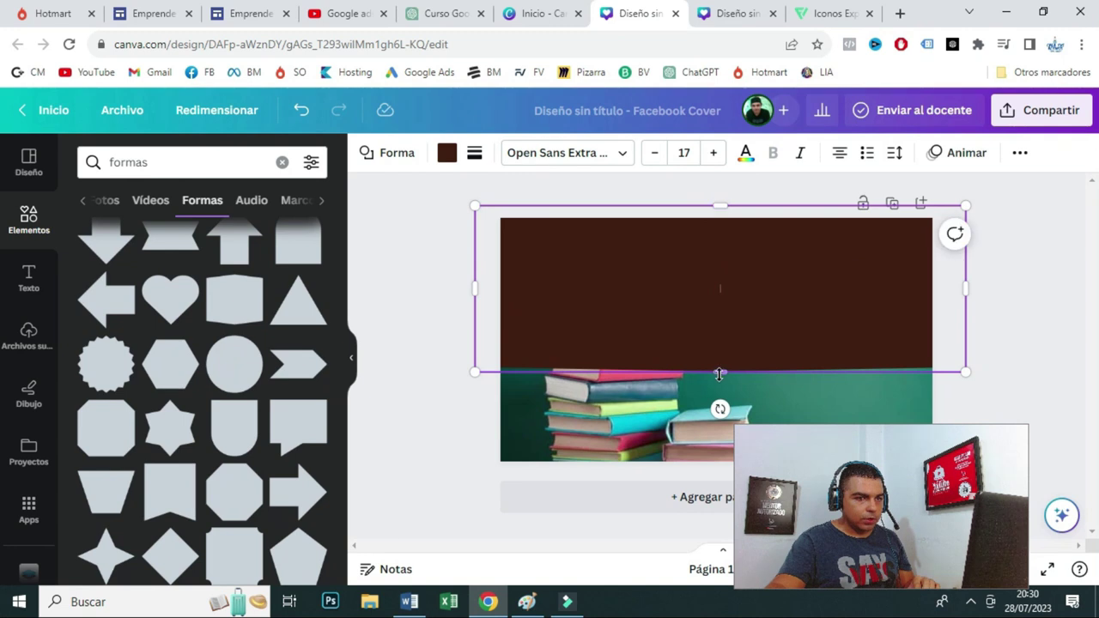
drag(721, 371, 704, 468)
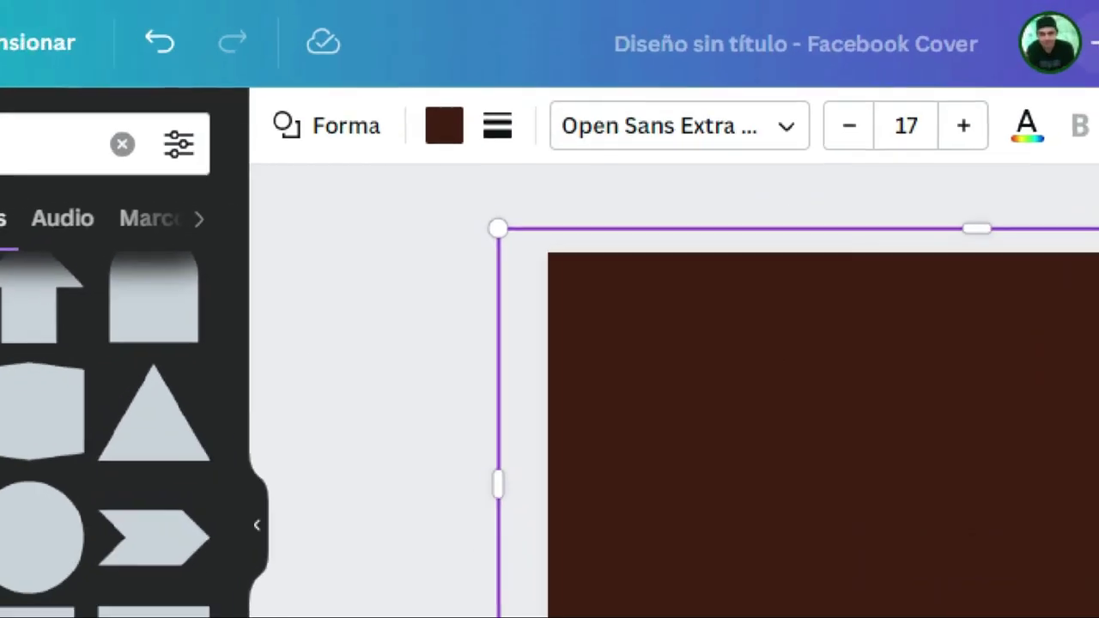
- Change the shape's solid fill color to dark green #275417
click(456, 205)
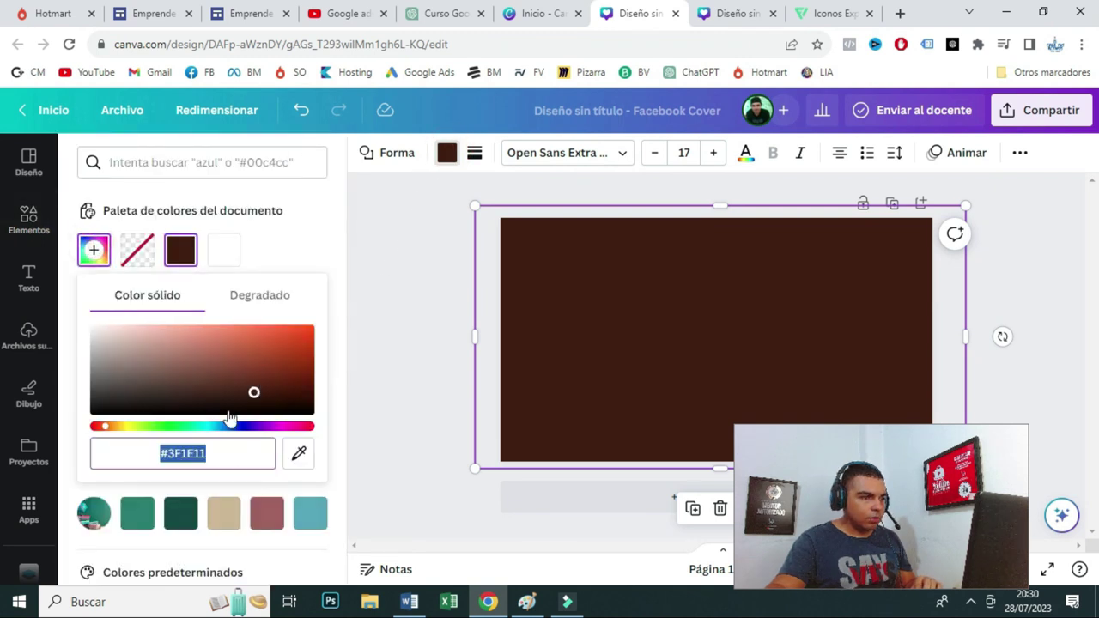
drag(193, 426, 160, 427)
mouse_move(255, 393)
mouse_down()
mouse_move(257, 373)
mouse_move(255, 384)
mouse_up()
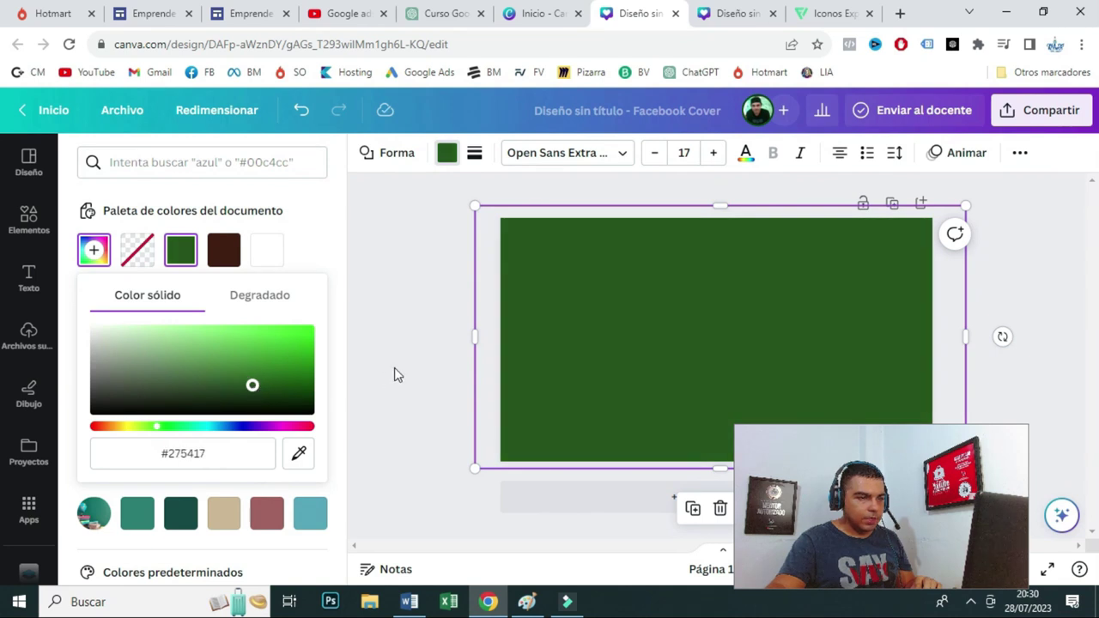
click(394, 371)
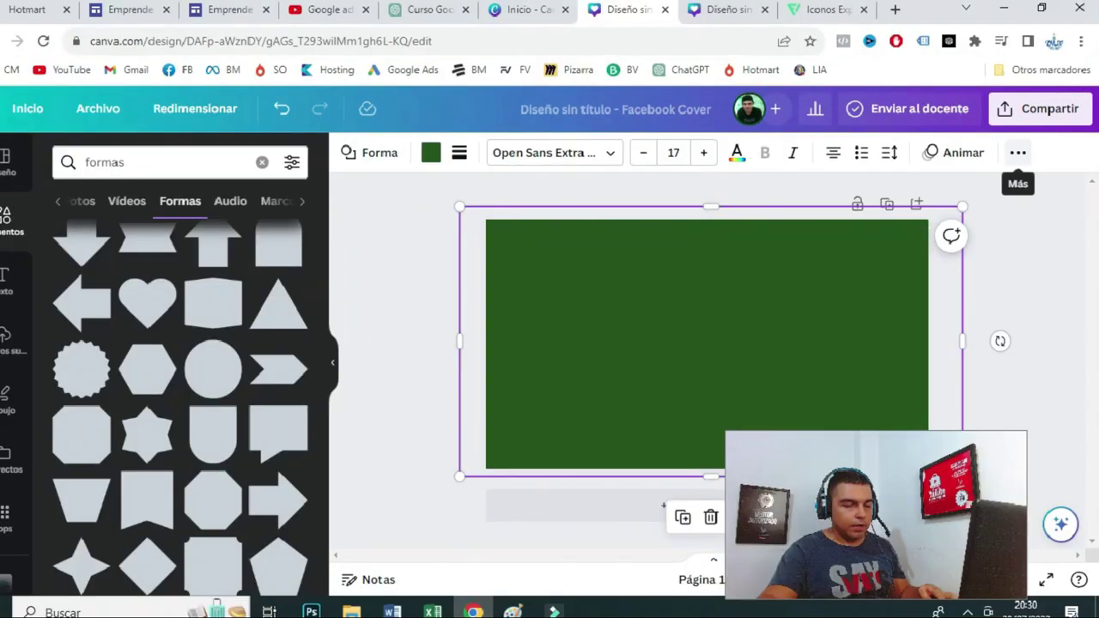
- Set the green shape's transparency to 69 so the photo shows through it
click(986, 146)
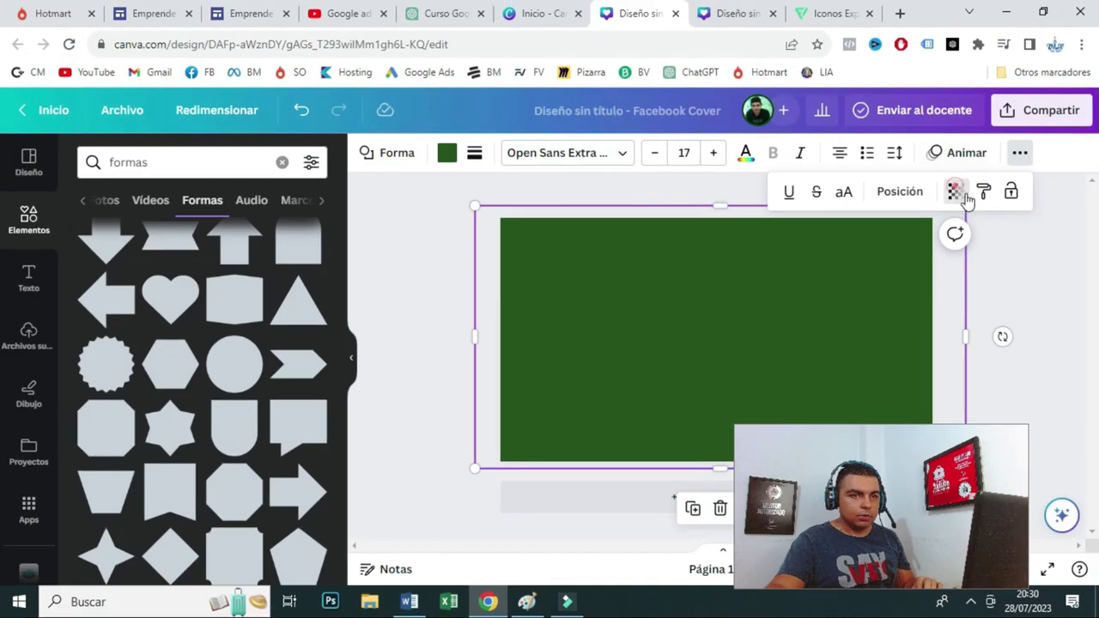
click(966, 199)
drag(951, 257, 899, 269)
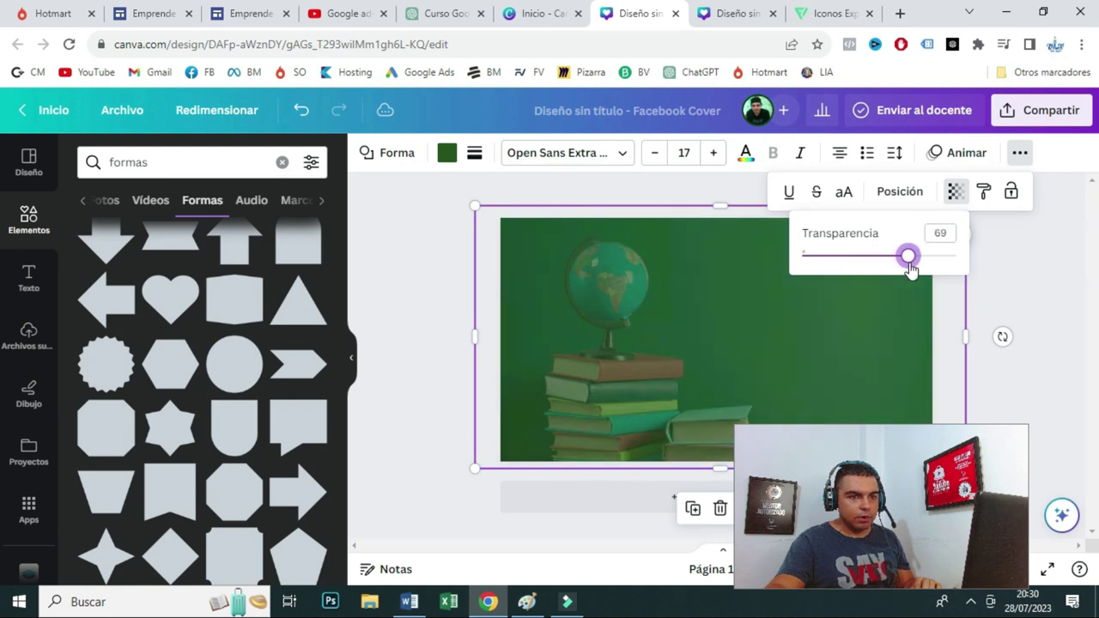
click(1029, 285)
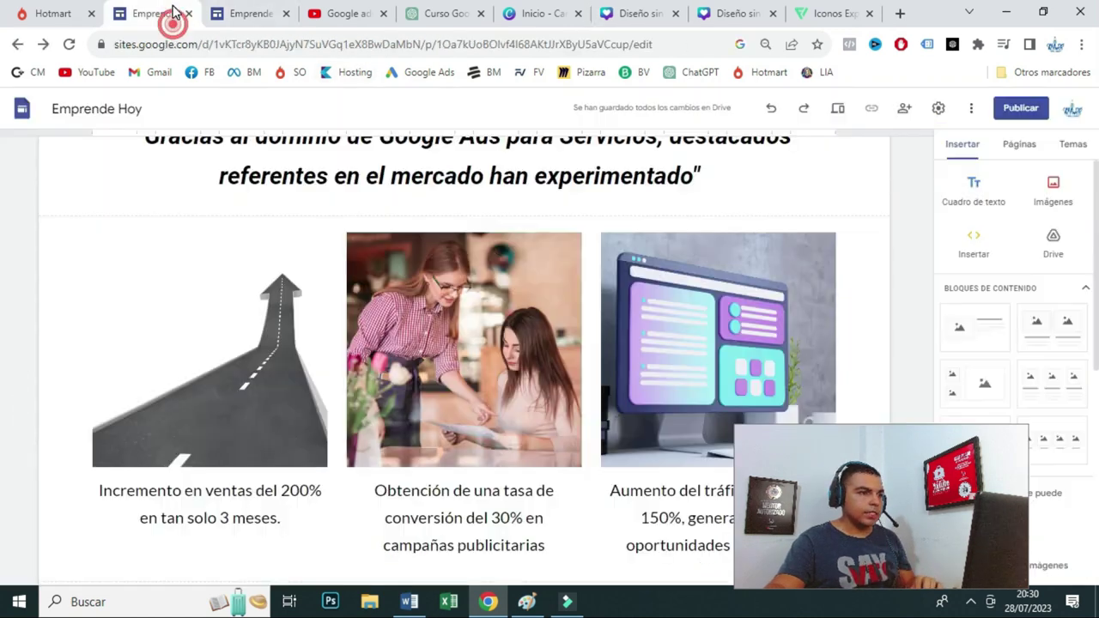
- Switch to the Google Sites editor, compare it with the published page, and add a text box below the three image columns
click(148, 13)
scroll(536, 457, down, 3)
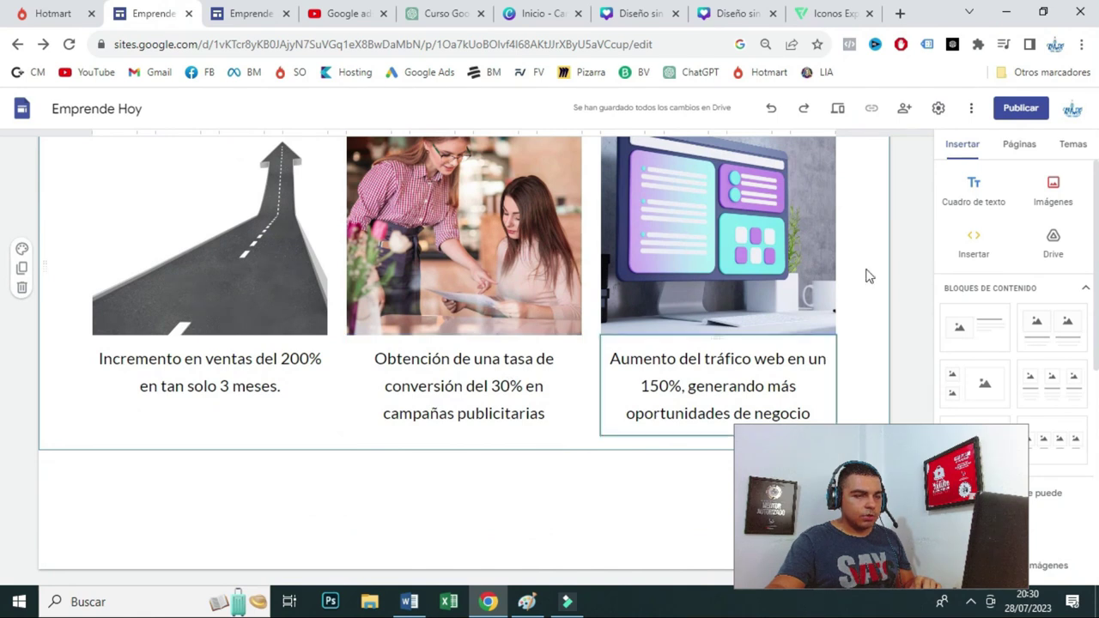
click(241, 13)
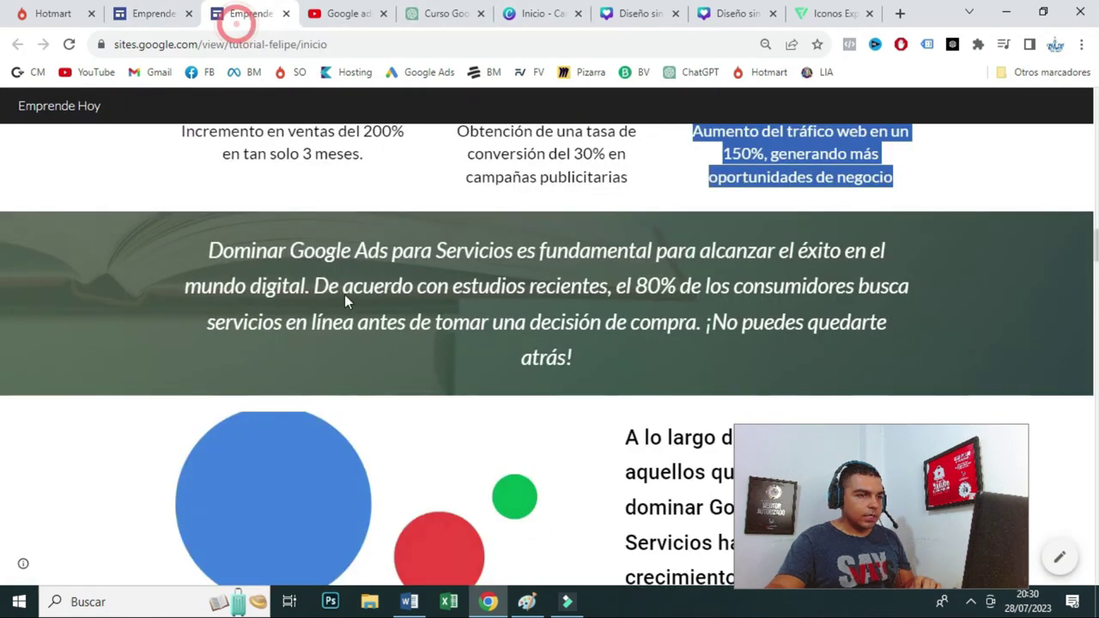
click(176, 13)
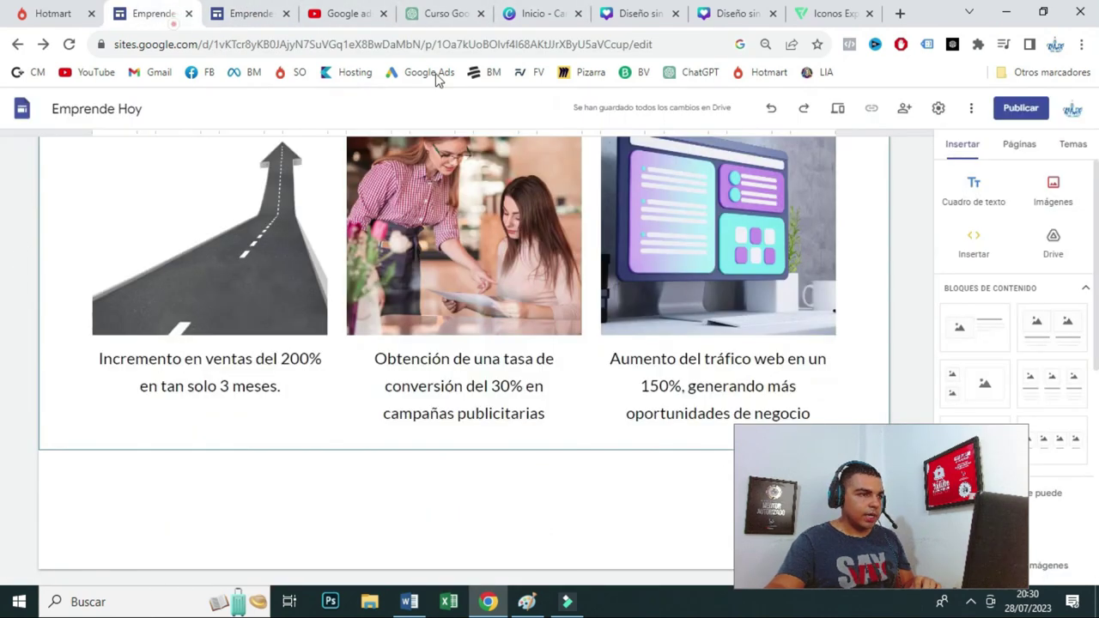
click(973, 190)
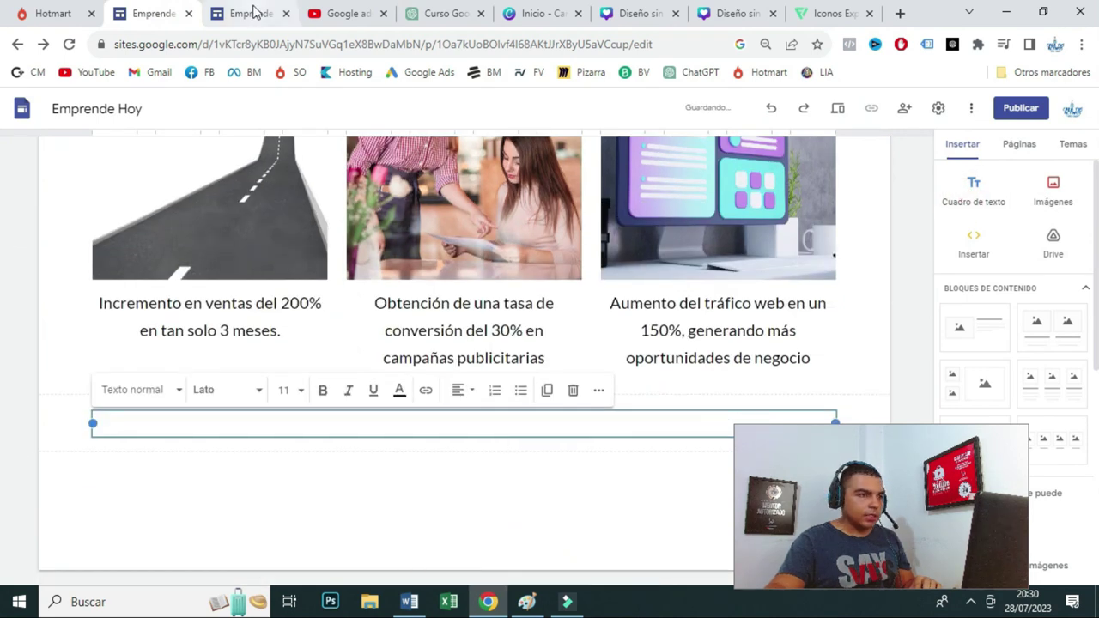
- Copy the "Dominar Google Ads para Servicios es fundamental..." paragraph from the published page into the new text box
click(249, 13)
drag(205, 256, 614, 348)
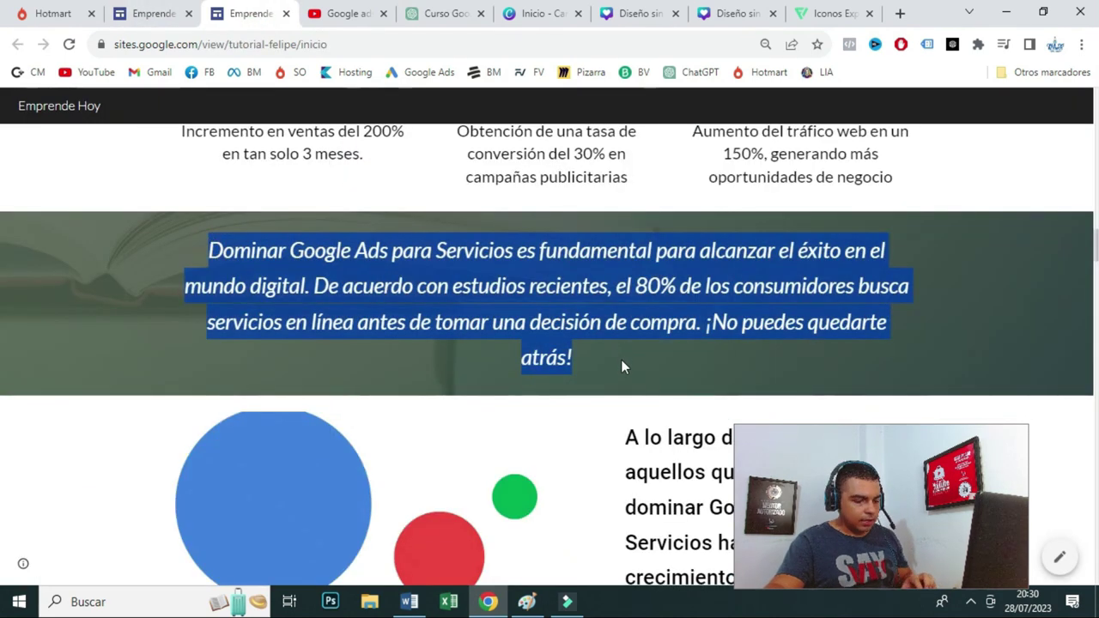
click(112, 9)
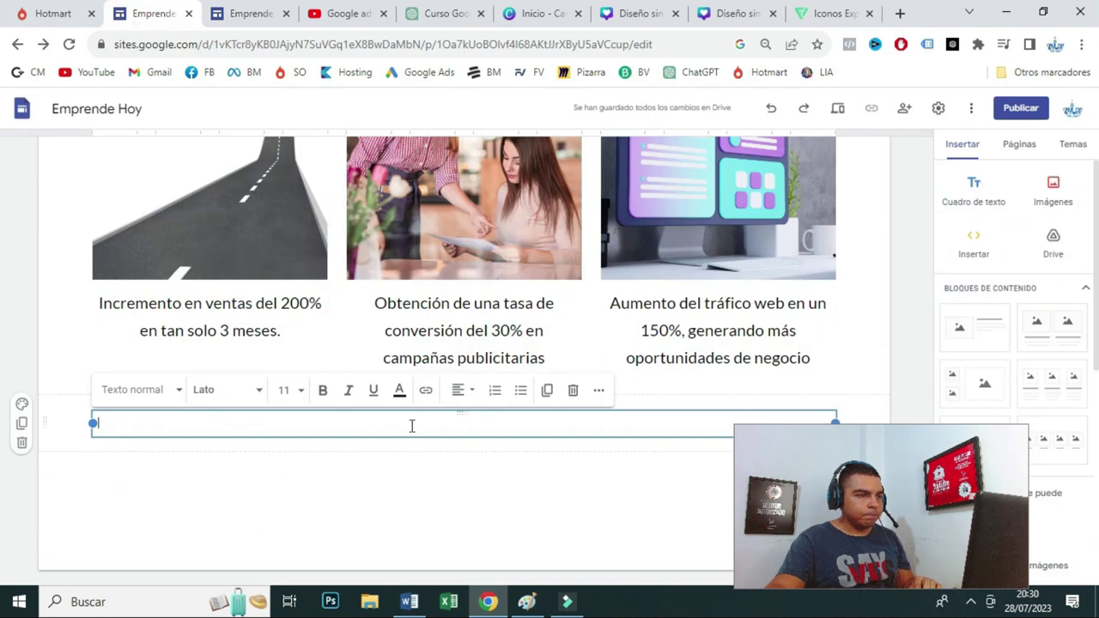
key(ctrl+v)
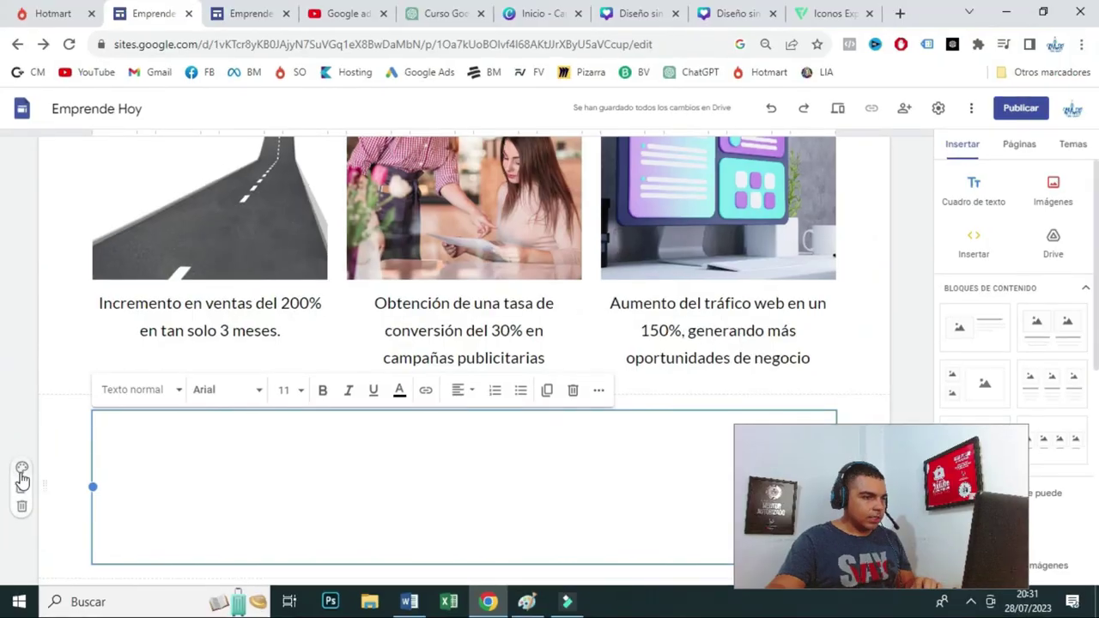
- Give the new paragraph's section the green-tinted open book image as its background
click(21, 472)
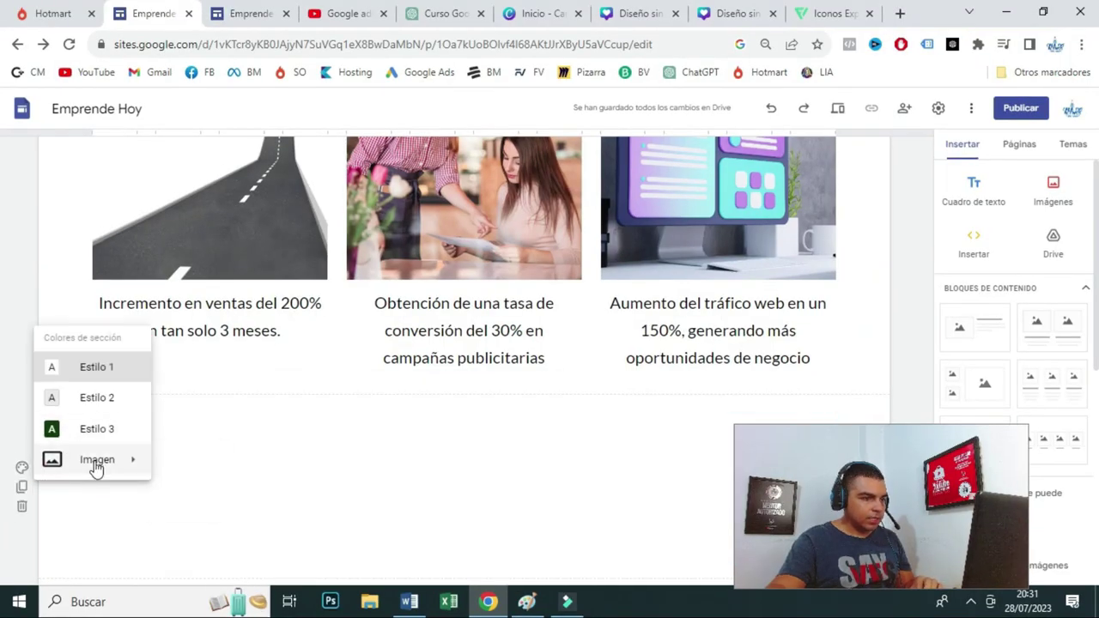
mouse_move(94, 459)
click(188, 468)
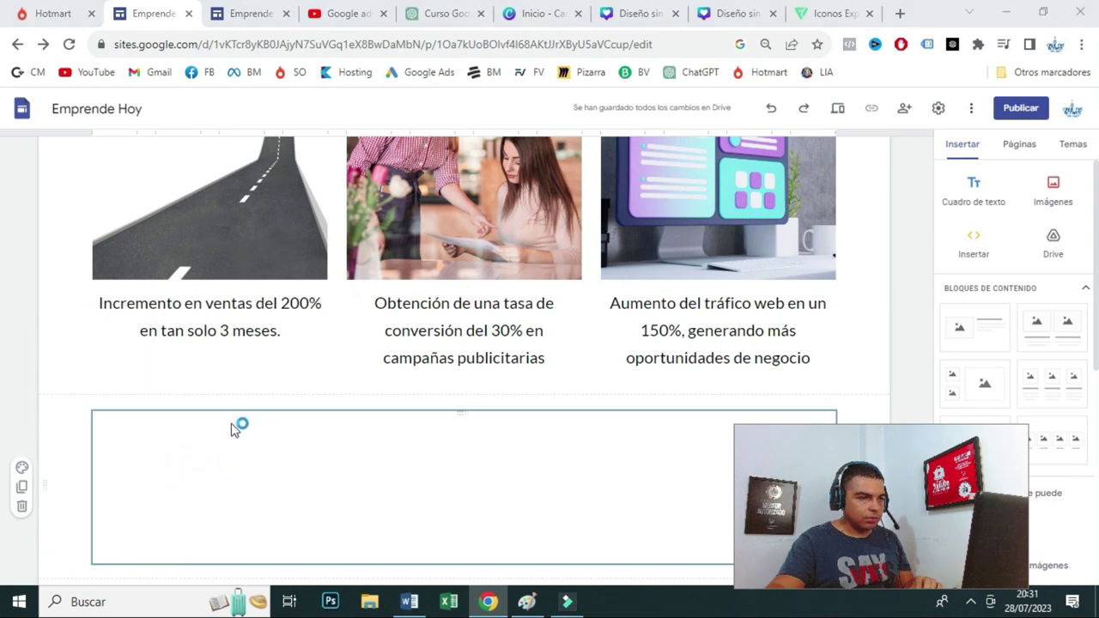
double_click(435, 268)
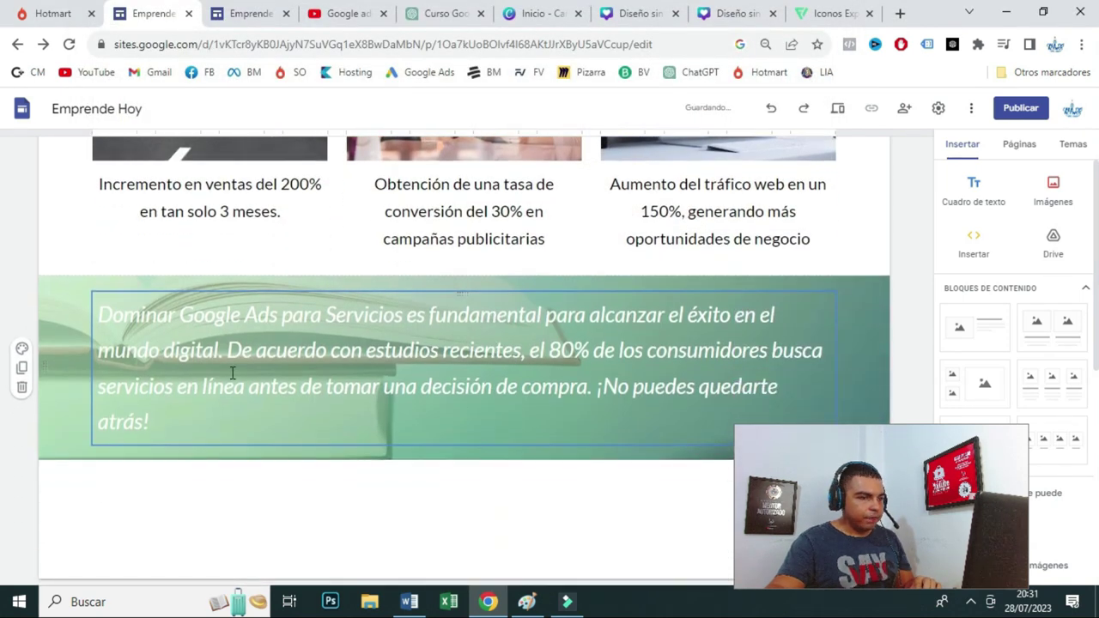
- Center-align the whole "Dominar Google Ads para Servicios" paragraph
click(269, 422)
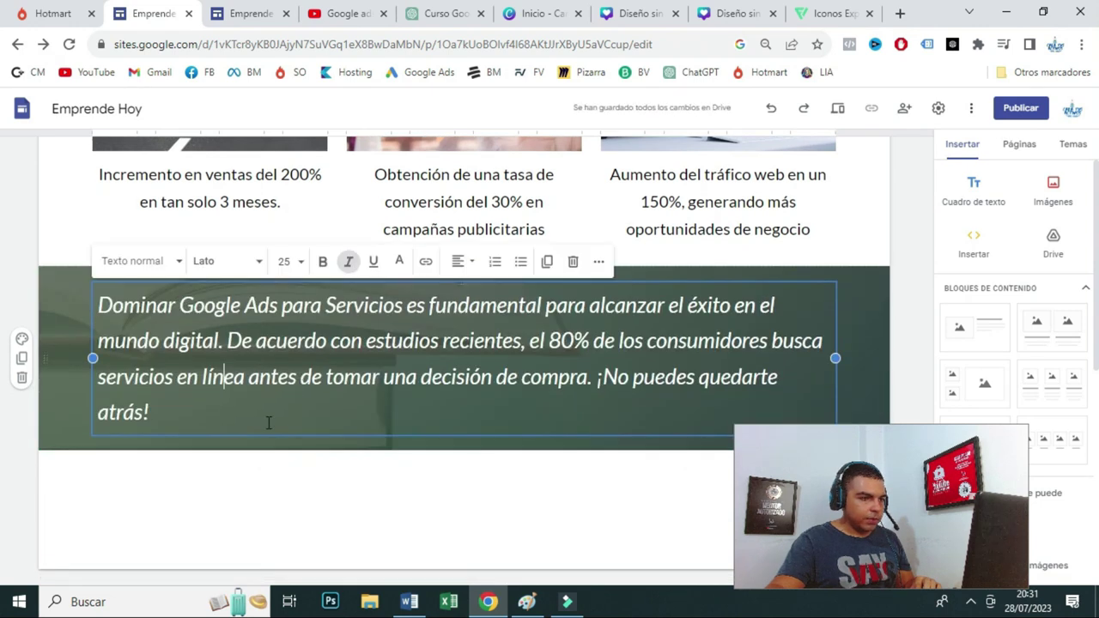
drag(173, 424, 85, 310)
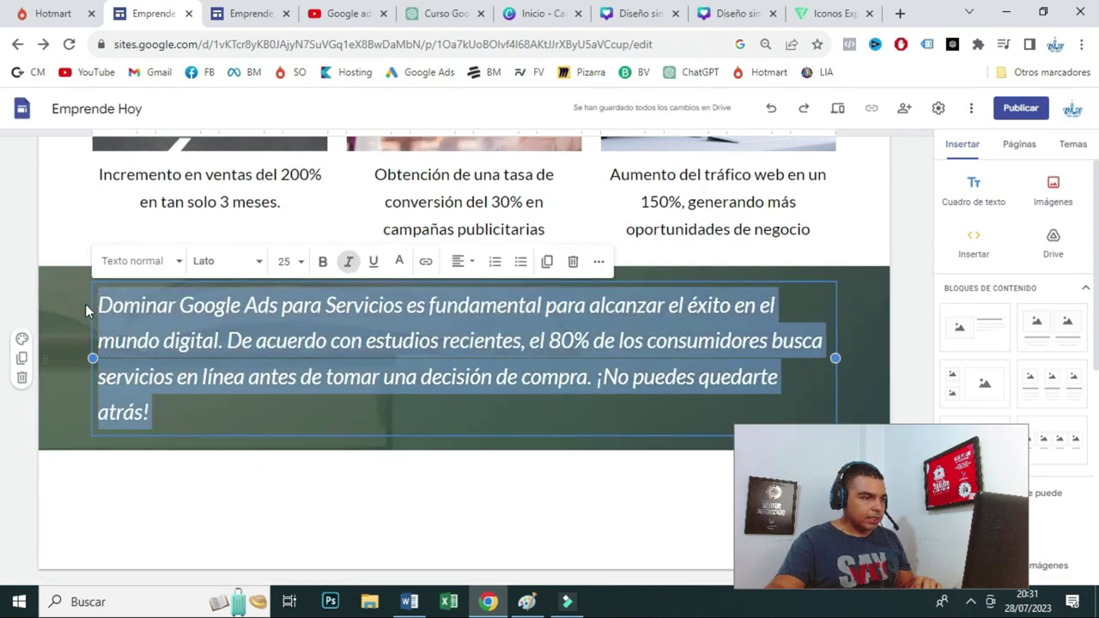
click(461, 266)
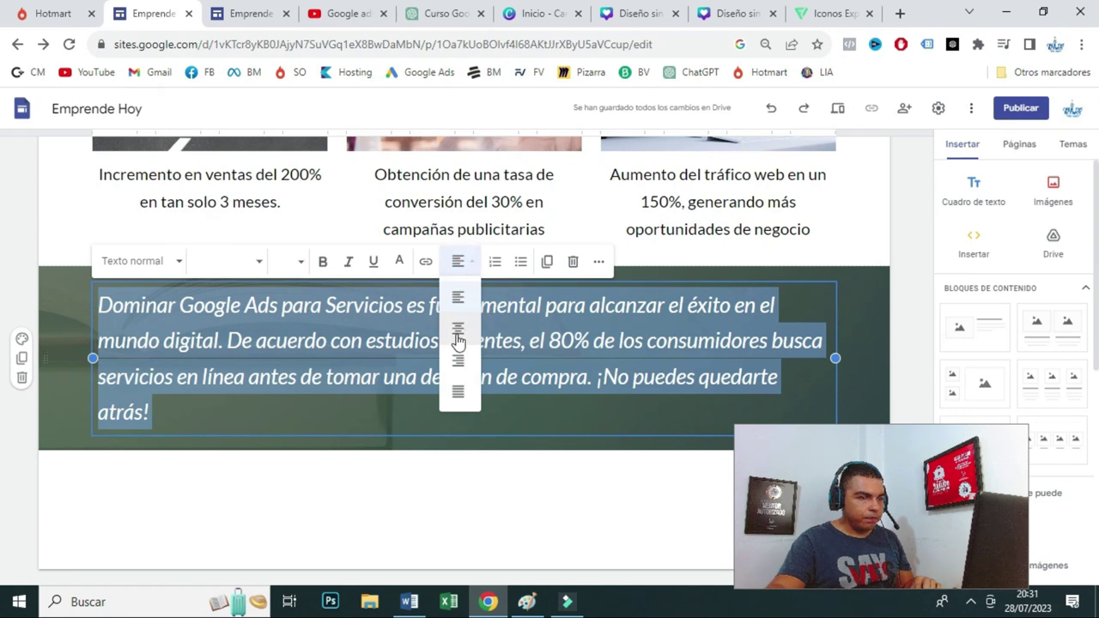
click(459, 331)
click(858, 375)
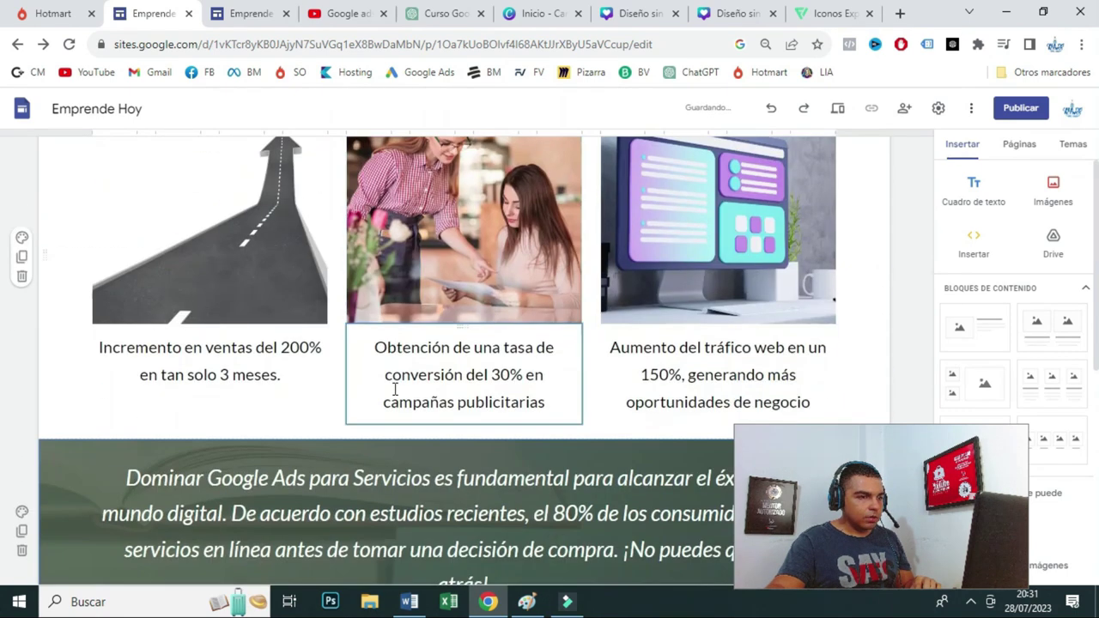
- Check the next section on the published page, and insert an image-beside-text content block below the "Dominar Google Ads" paragraph in the editor
click(245, 12)
scroll(429, 238, down, 4)
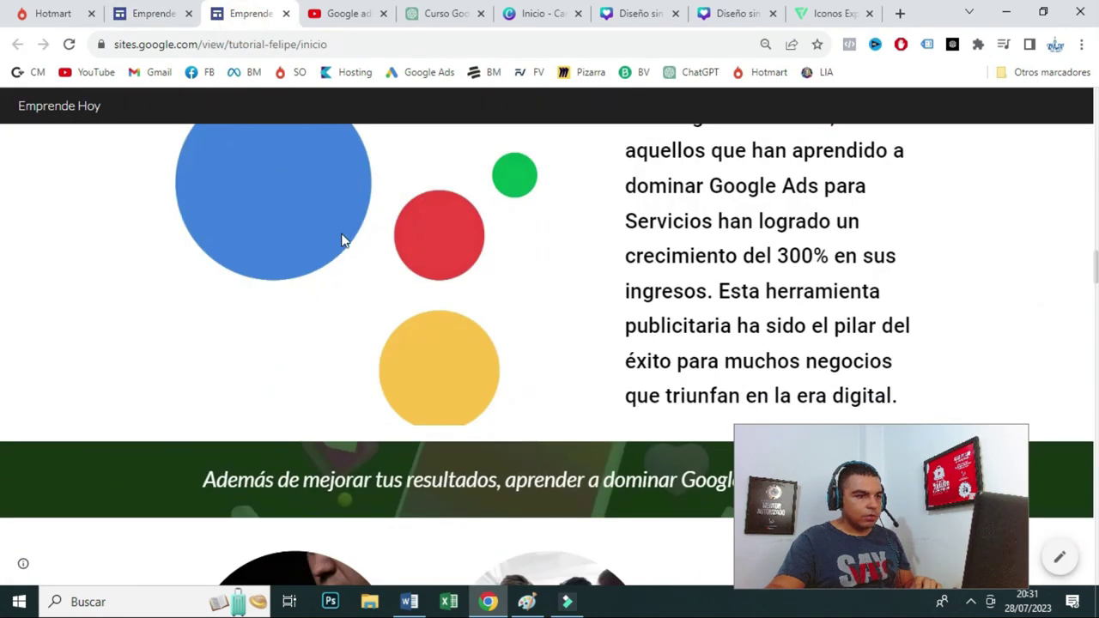
scroll(344, 238, up, 1)
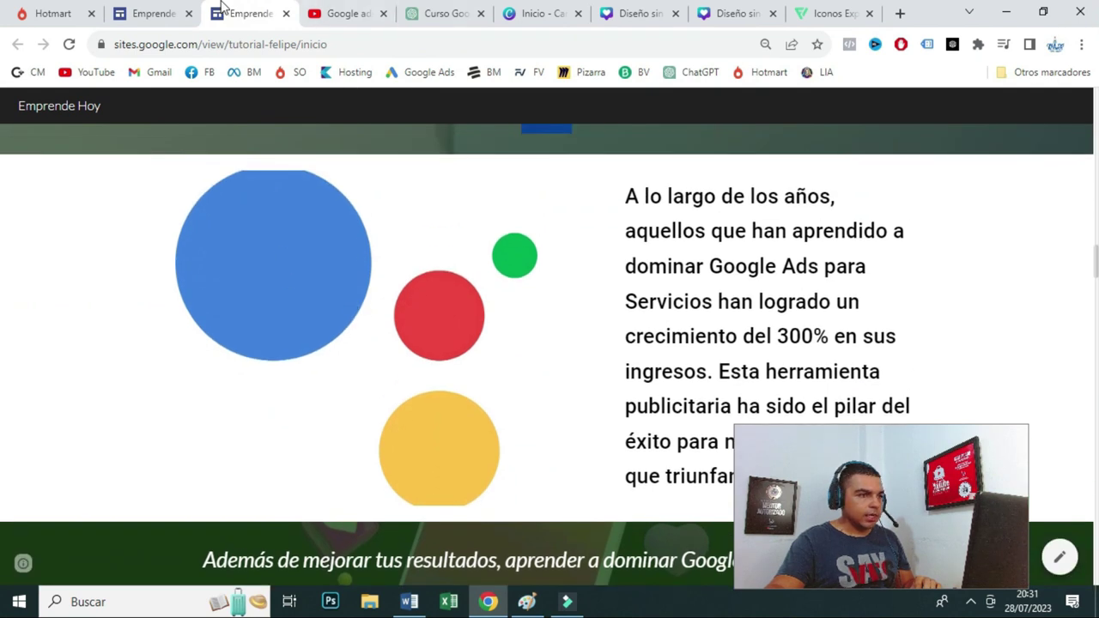
click(172, 12)
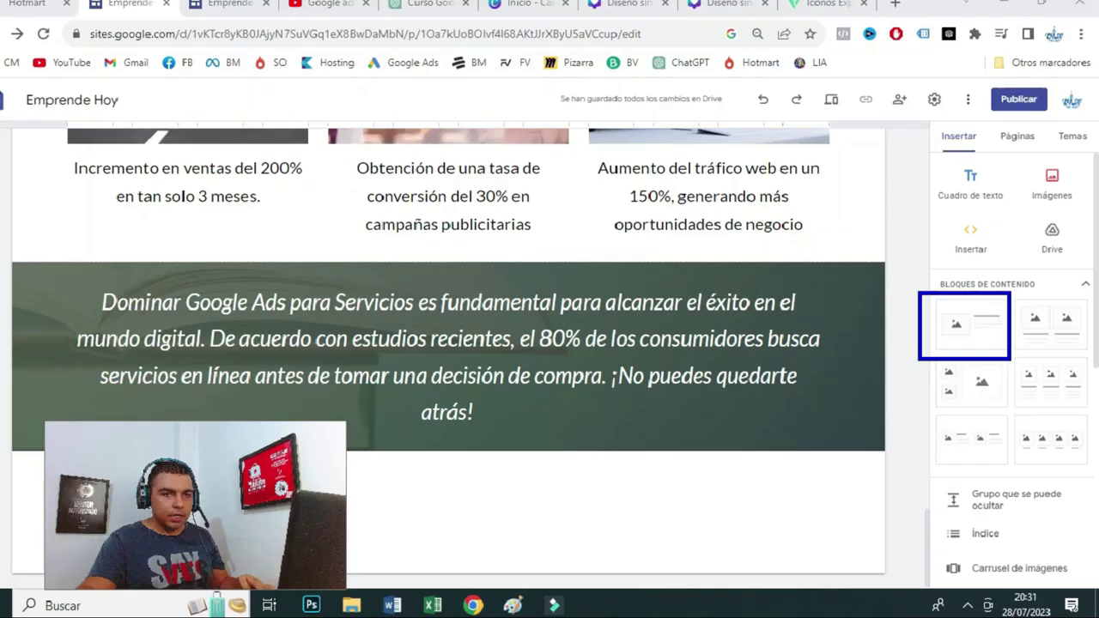
click(987, 348)
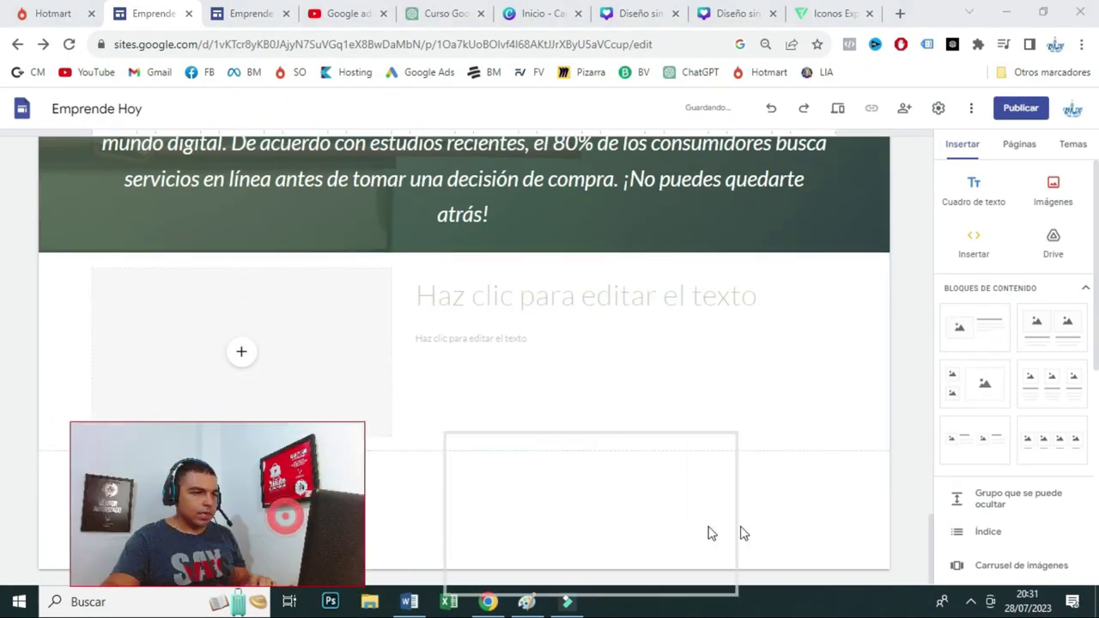
- Upload image 11 with the coloured circles into the block's image placeholder and extend its frame downward to show more of it
click(244, 354)
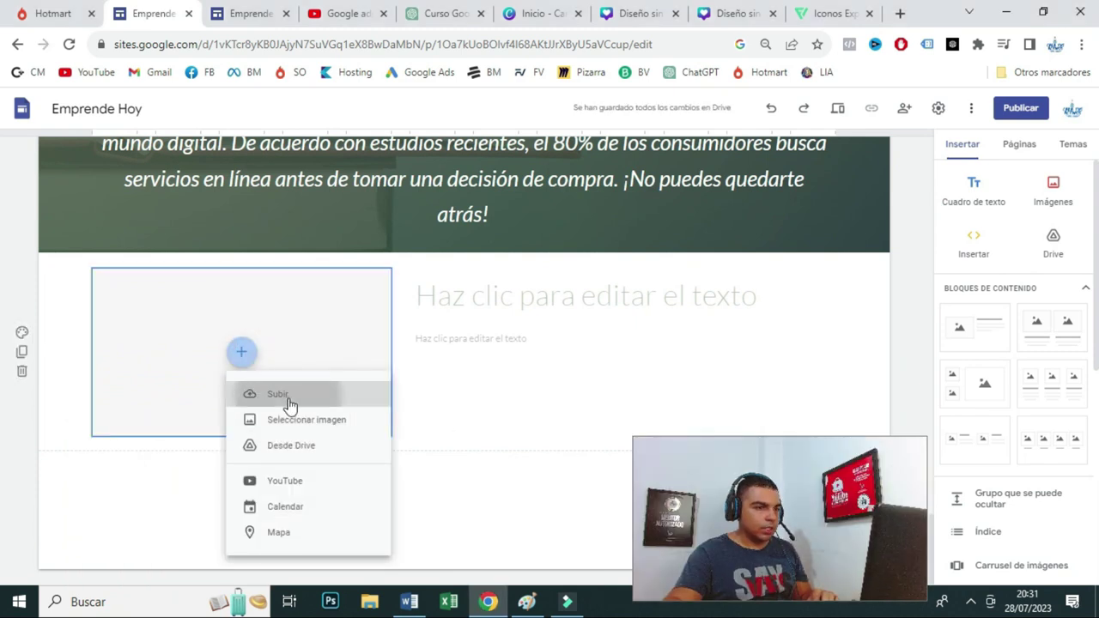
click(287, 396)
double_click(503, 246)
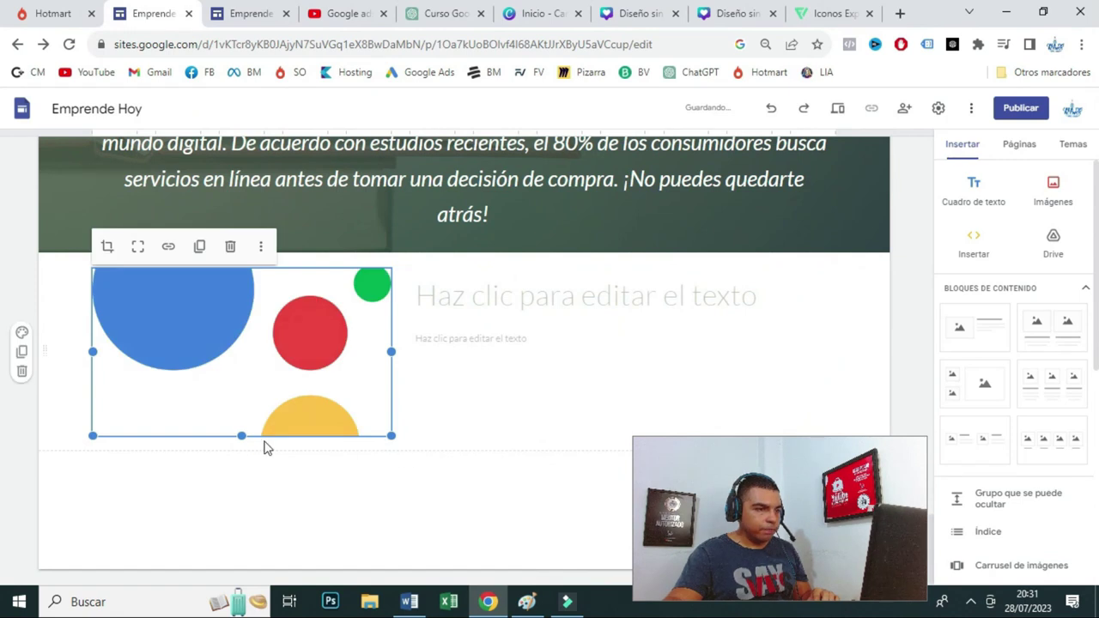
drag(240, 453, 255, 564)
- Copy the "A lo largo de los años..." paragraph from the published page into the new block's title placeholder
click(254, 13)
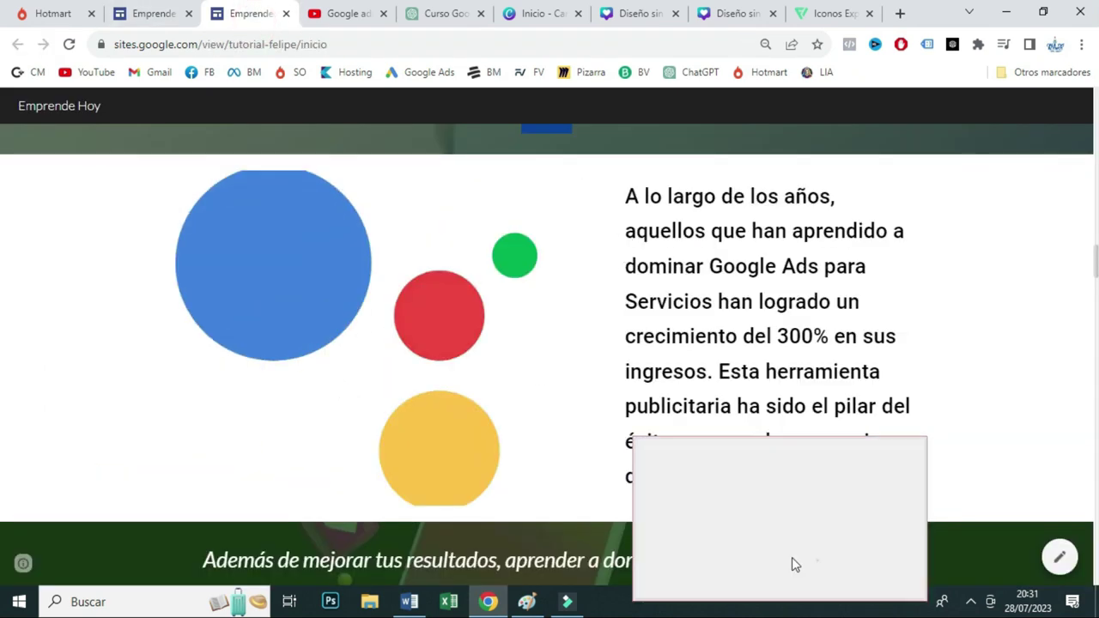
drag(623, 196, 910, 498)
key(ctrl+c)
click(154, 13)
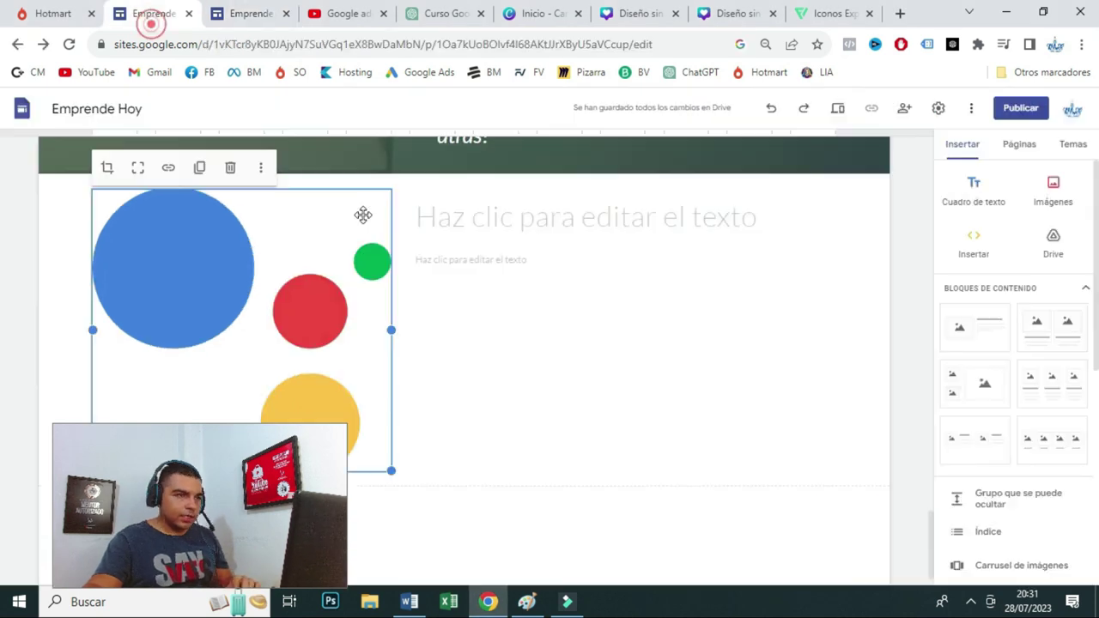
click(589, 228)
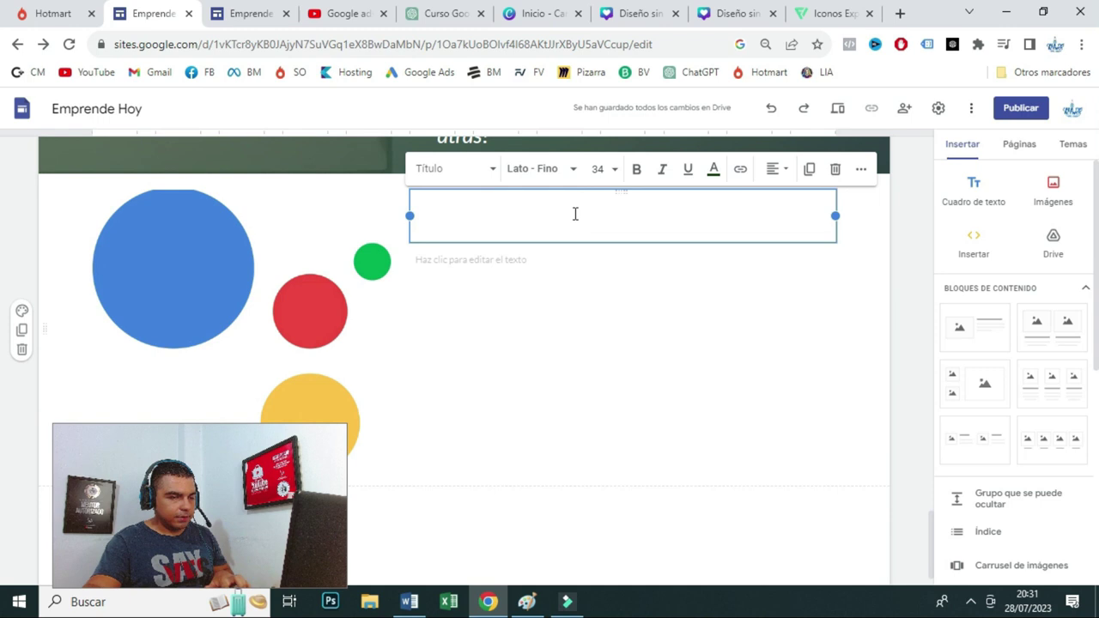
key(ctrl+v)
- Remove the blank line after the pasted paragraph and the empty text placeholder beneath it
click(595, 479)
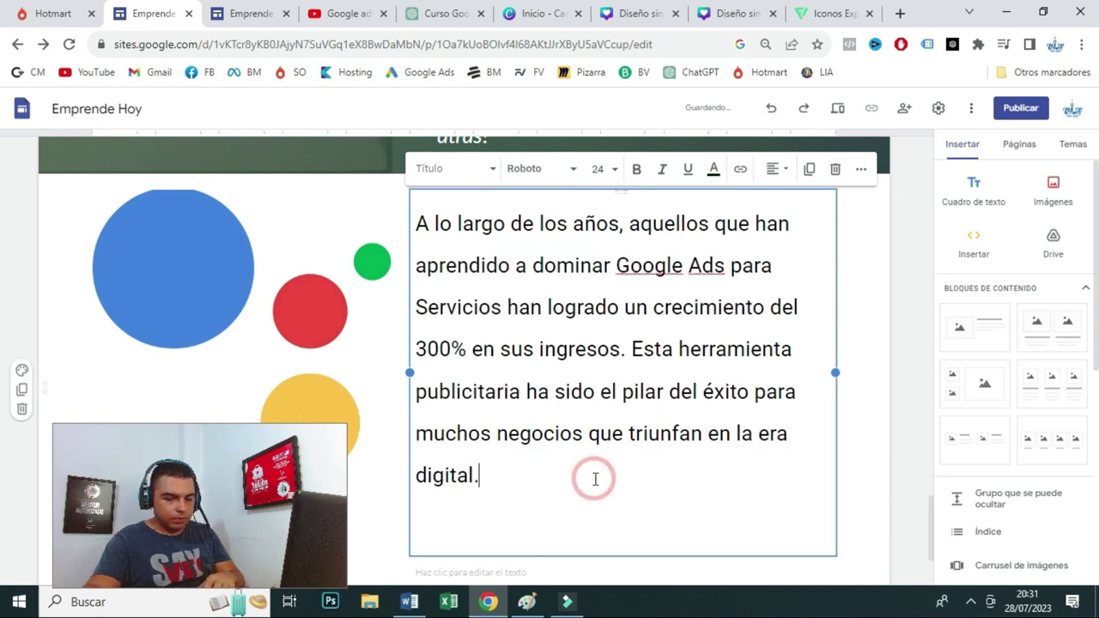
click(582, 518)
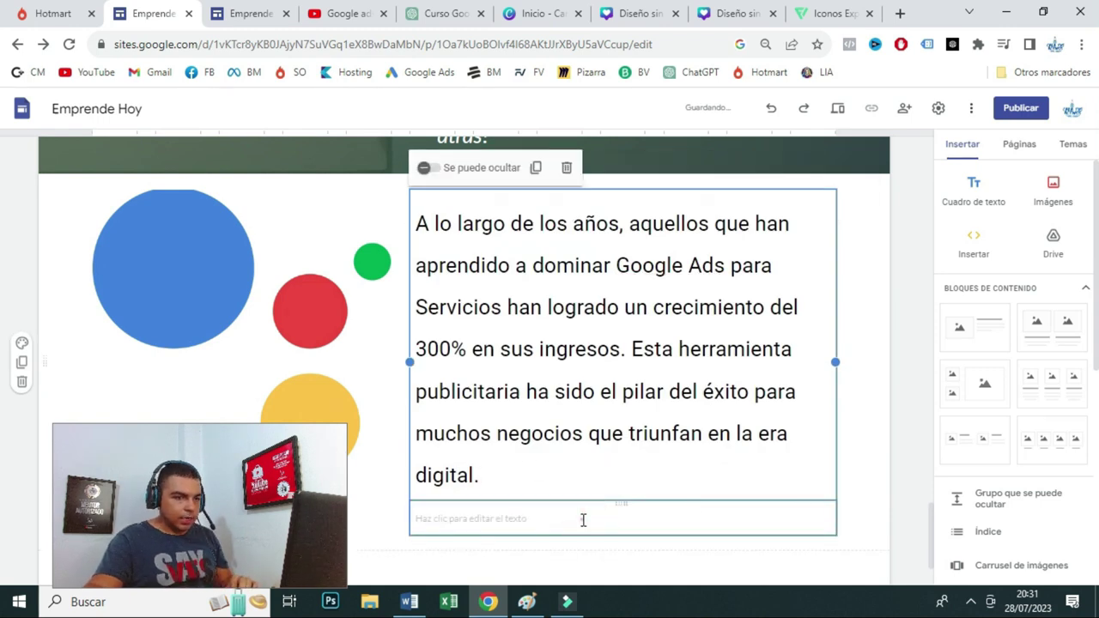
click(583, 519)
click(884, 481)
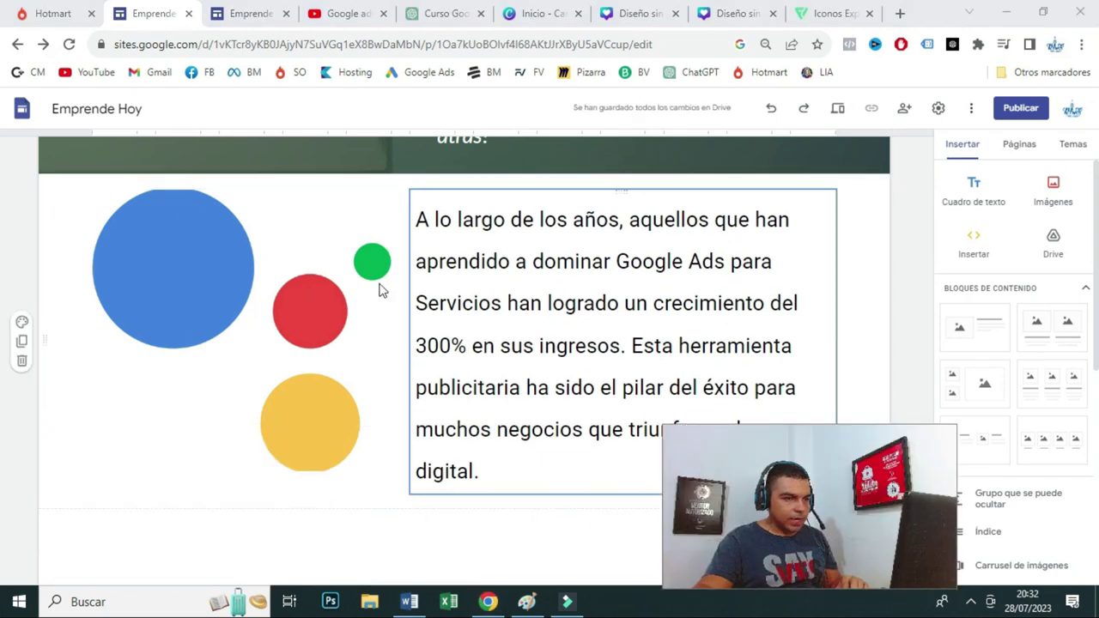
- Narrow the paragraph's text box from its left edge and enlarge the circles image to fill the freed width and match the text's height
click(480, 340)
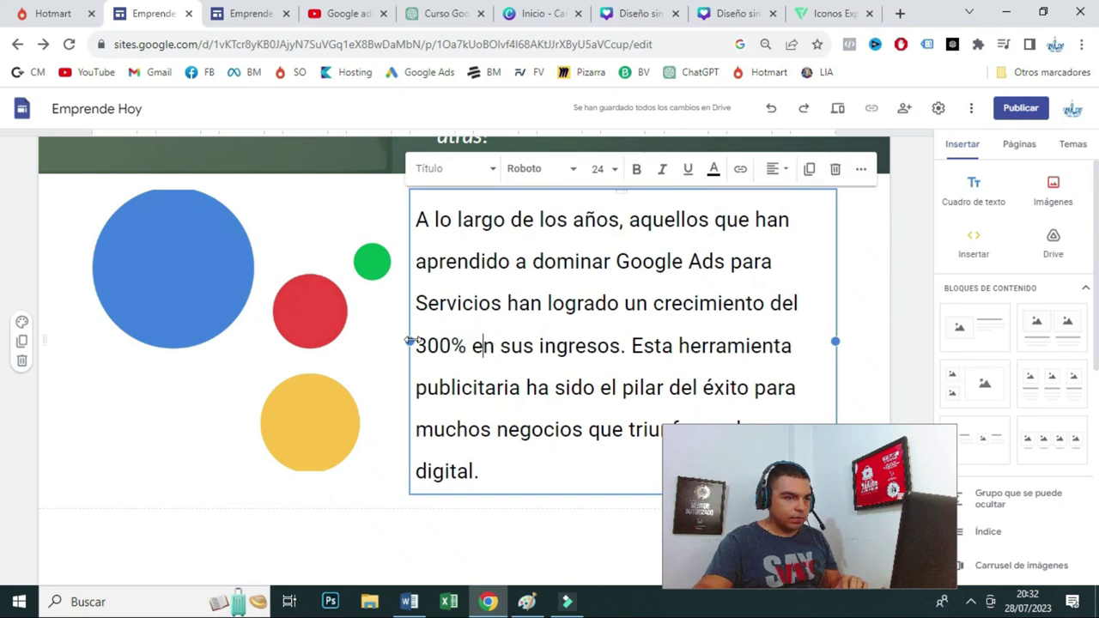
drag(411, 340, 473, 341)
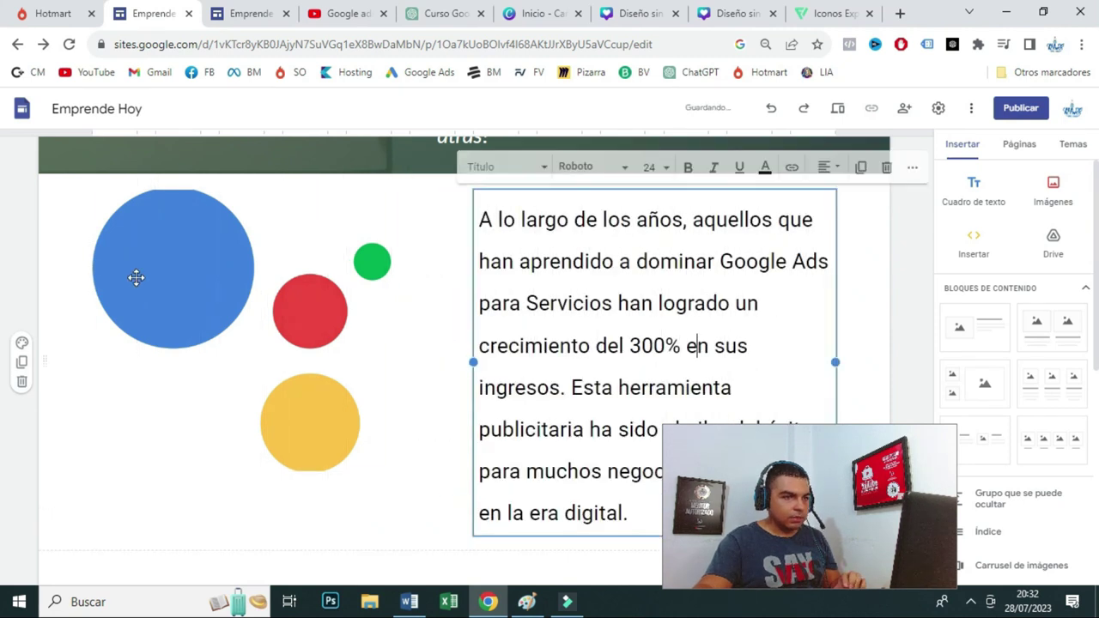
click(236, 332)
drag(392, 472, 444, 509)
drag(272, 507, 274, 528)
drag(274, 534, 273, 533)
- Copy the line "Además de mejorar tus resultados, aprender a dominar Google Ads te permitirá:" from the published page into a new text box below the circles block
click(253, 13)
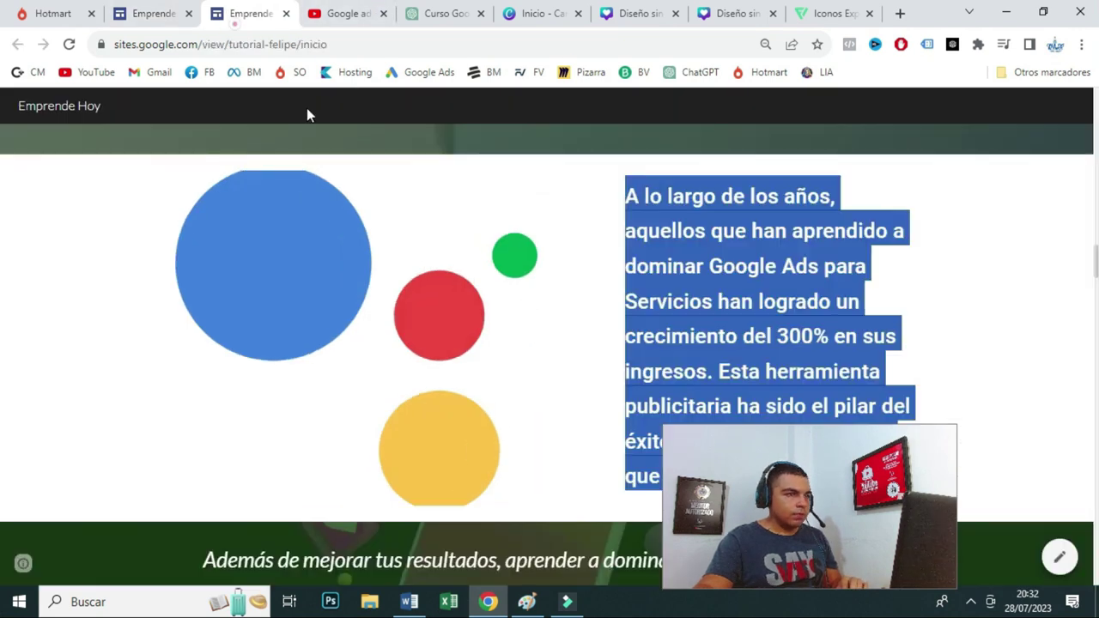
scroll(550, 347, down, 5)
scroll(191, 270, up, 1)
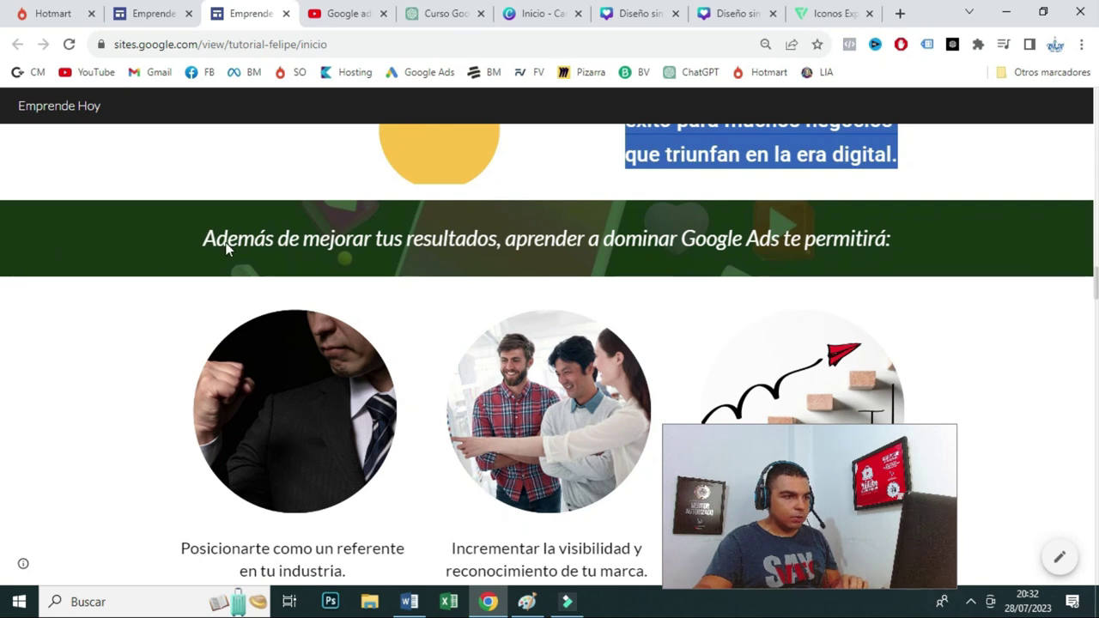
drag(198, 239, 899, 252)
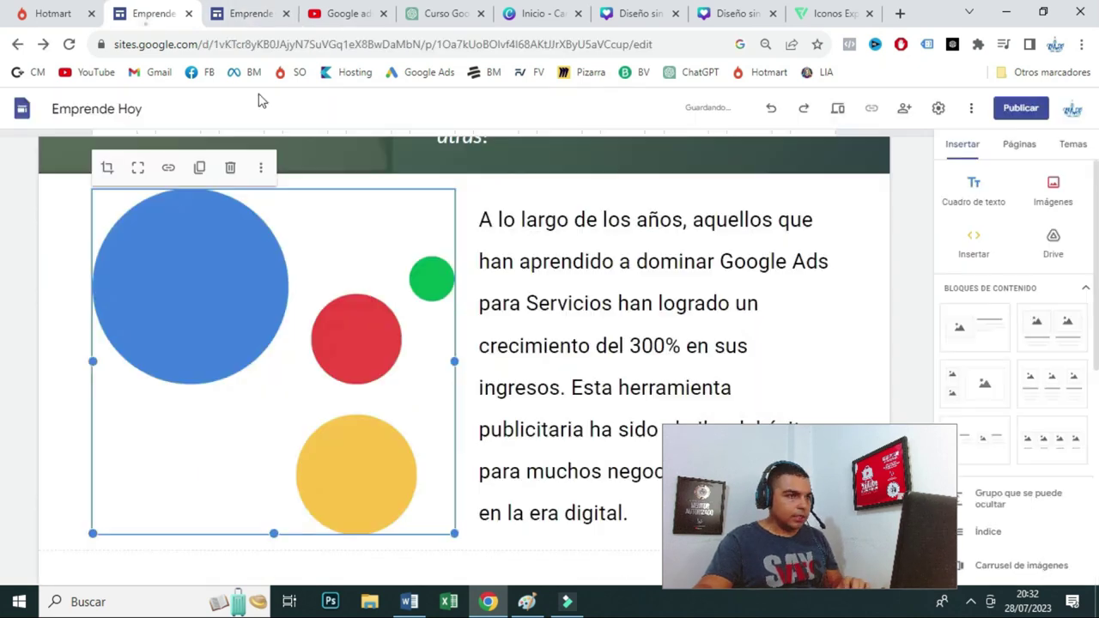
click(155, 13)
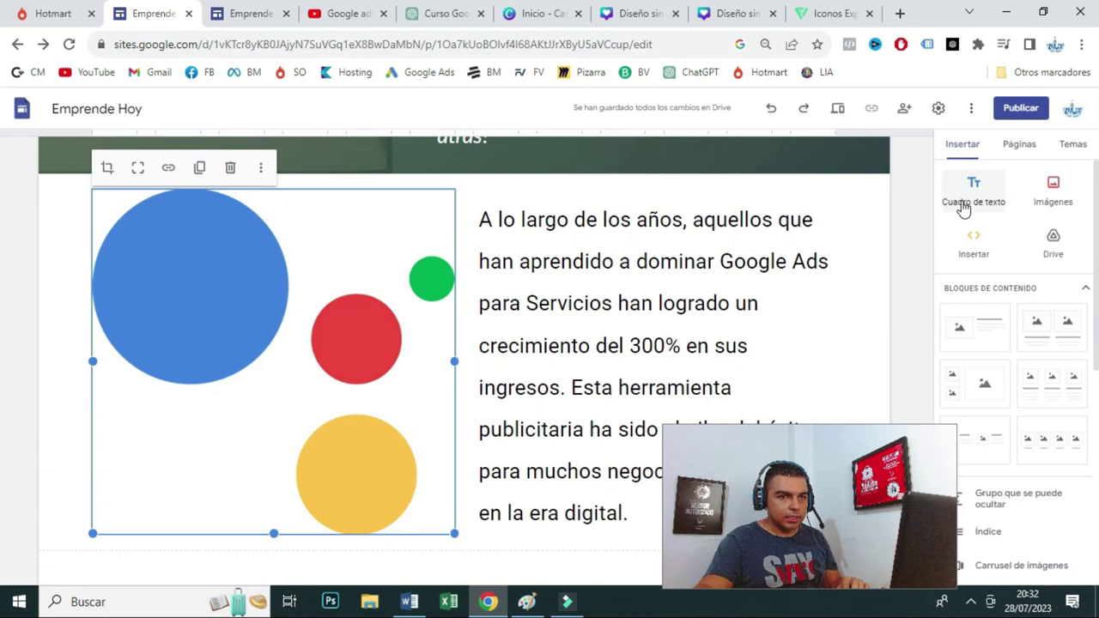
click(963, 209)
click(339, 429)
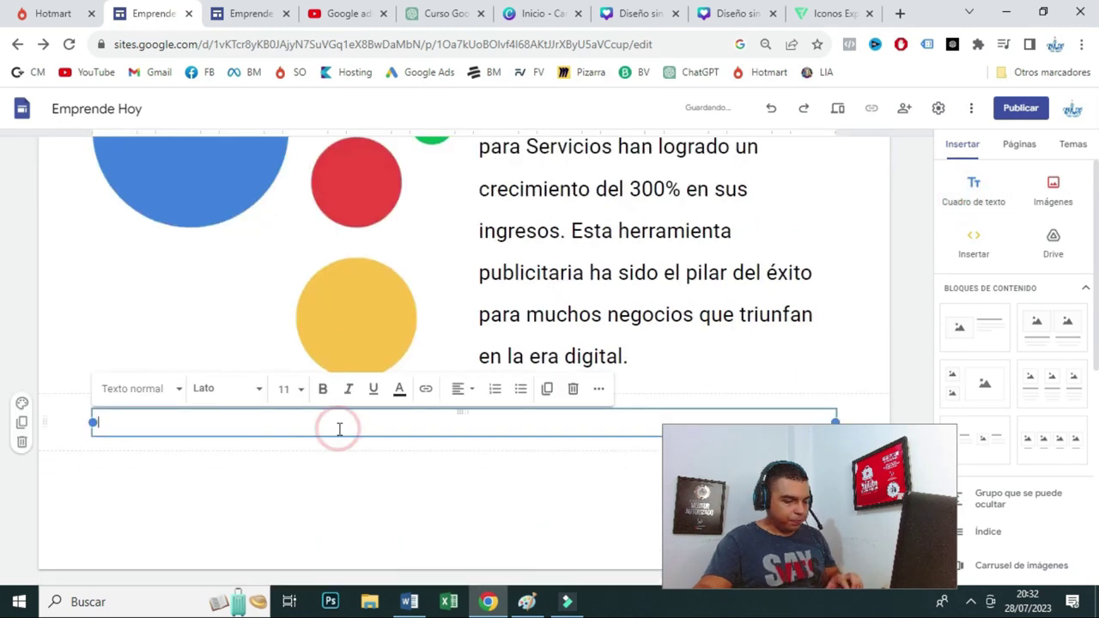
key(ctrl+v)
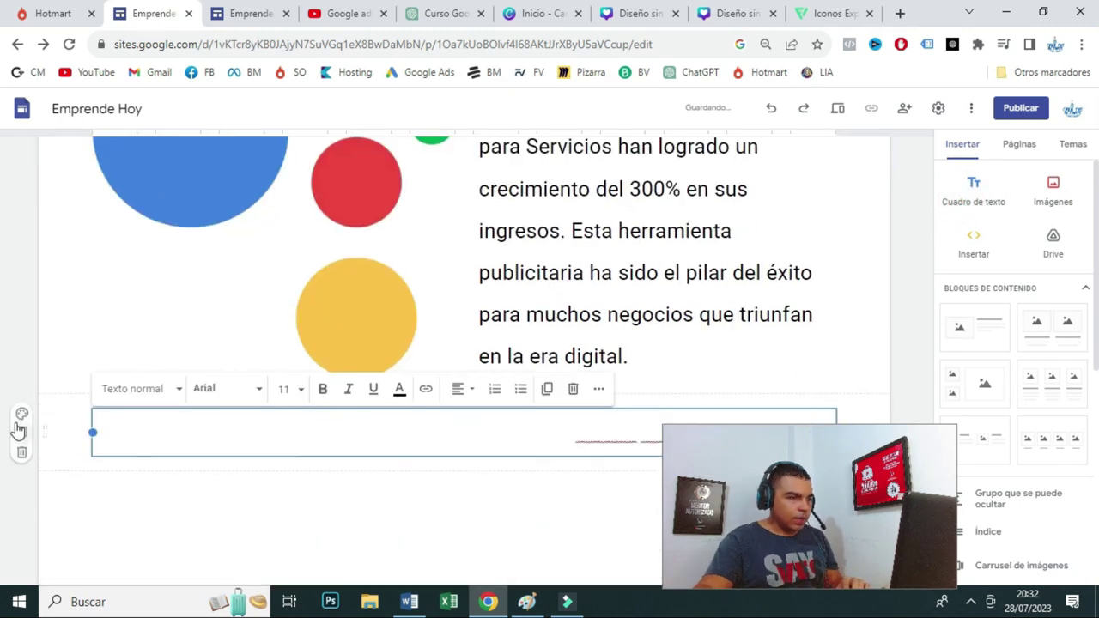
- Upload the dark green image 12 as the background of the "Además de mejorar tus resultados" section
click(19, 417)
mouse_move(135, 539)
click(171, 502)
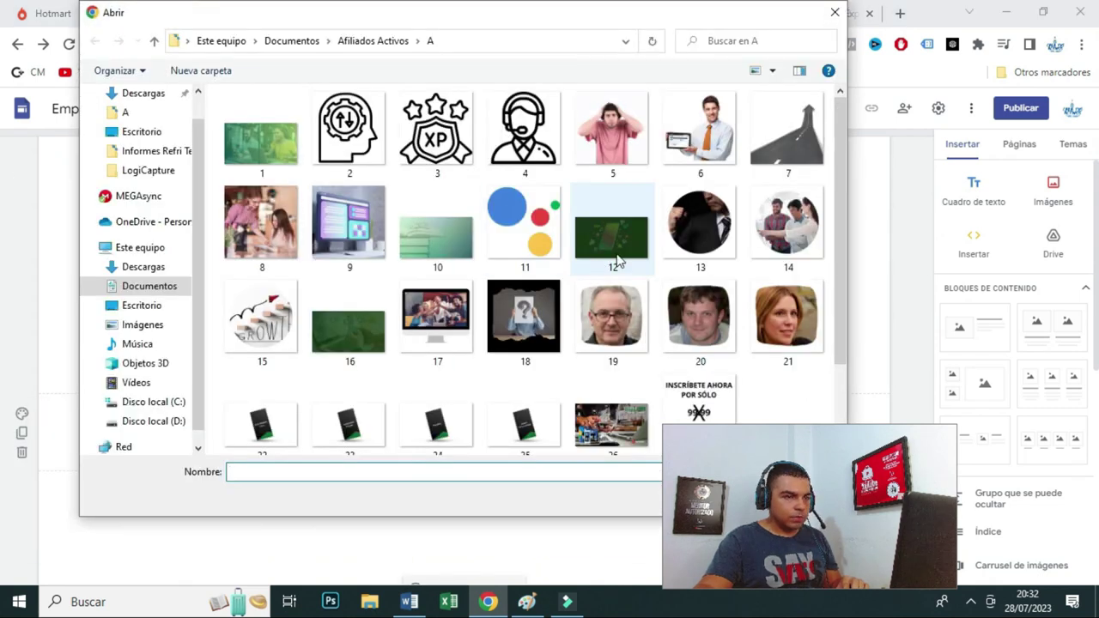
double_click(617, 257)
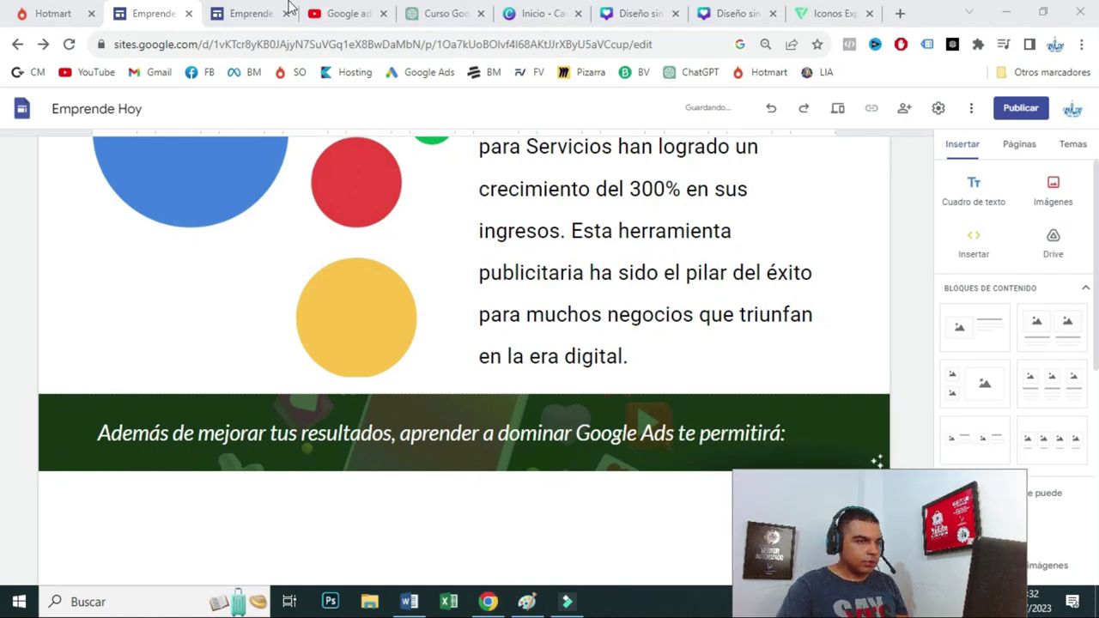
- View the circular images section on the published page, switch to the Canva Instagram post design, and delete its puzzle photo
click(225, 17)
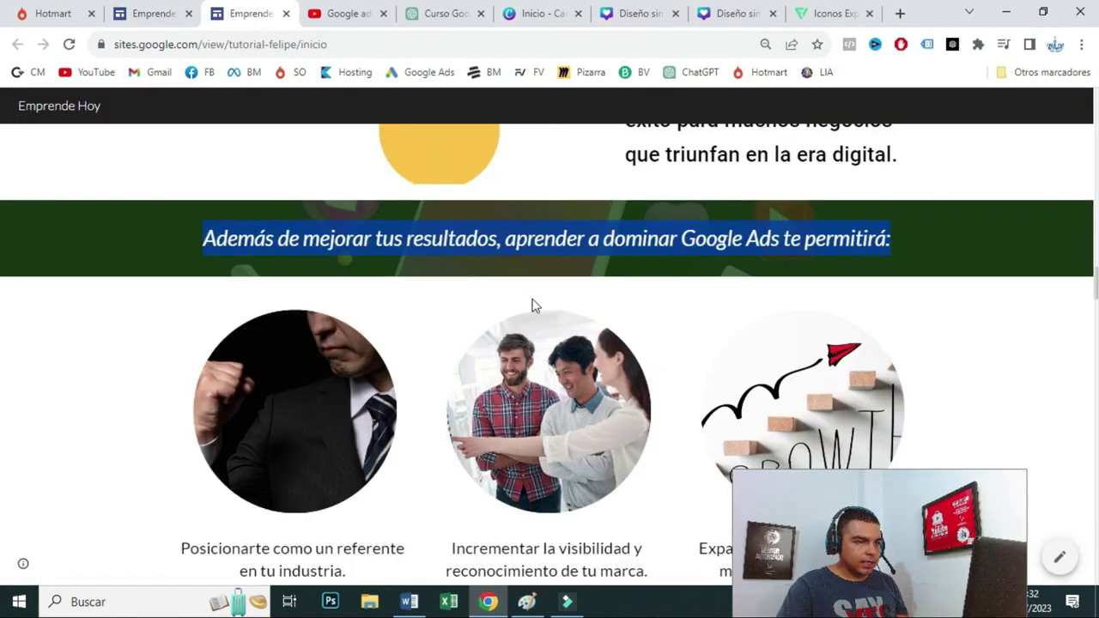
scroll(532, 304, down, 2)
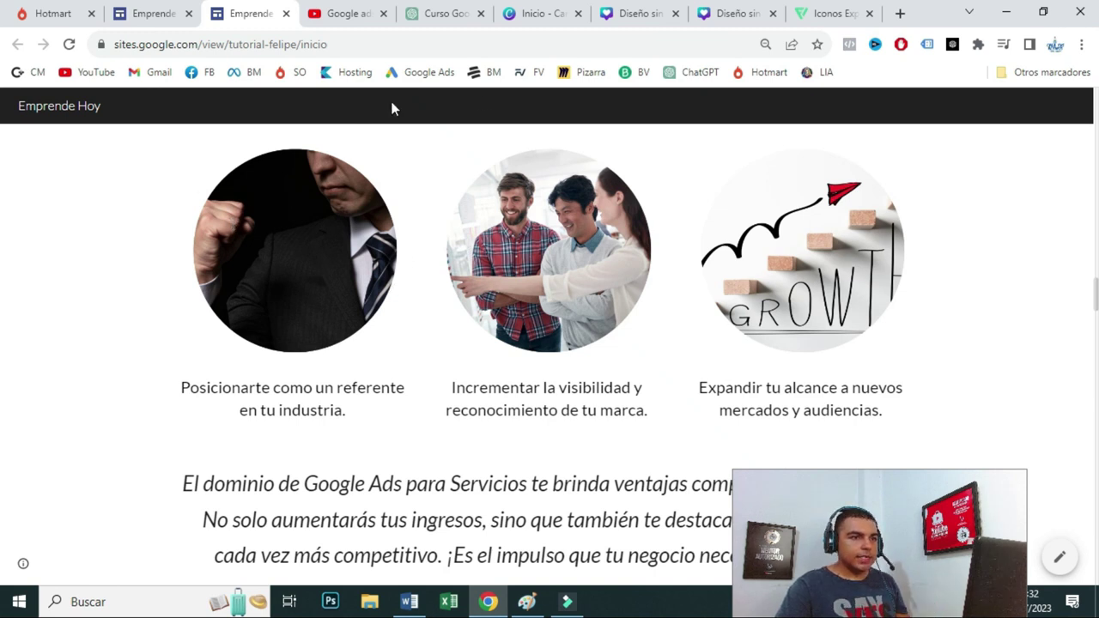
click(543, 14)
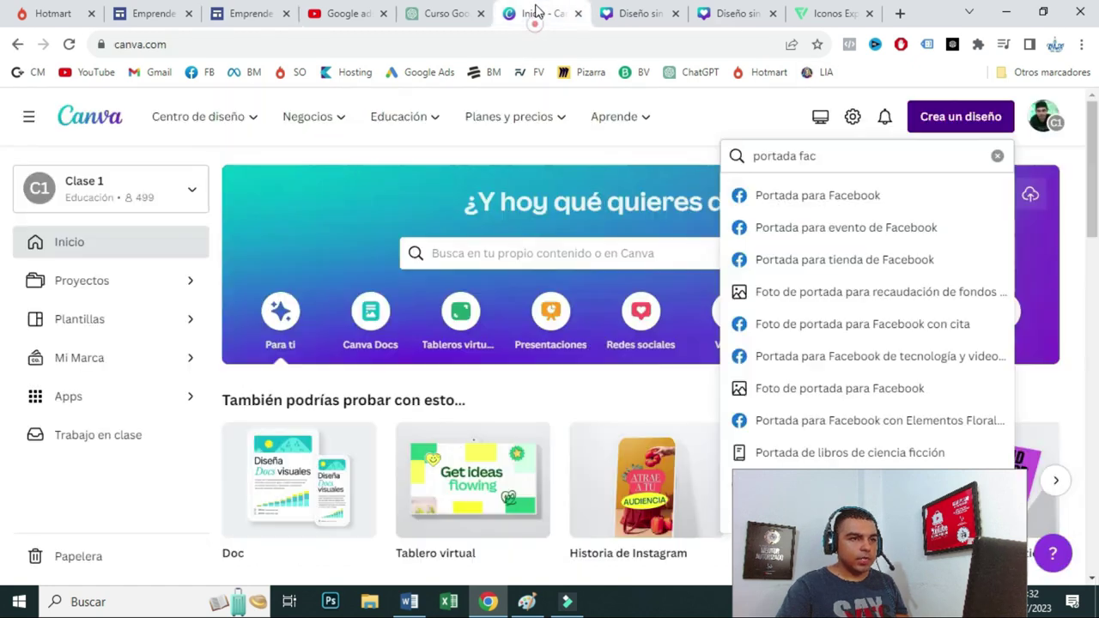
click(755, 139)
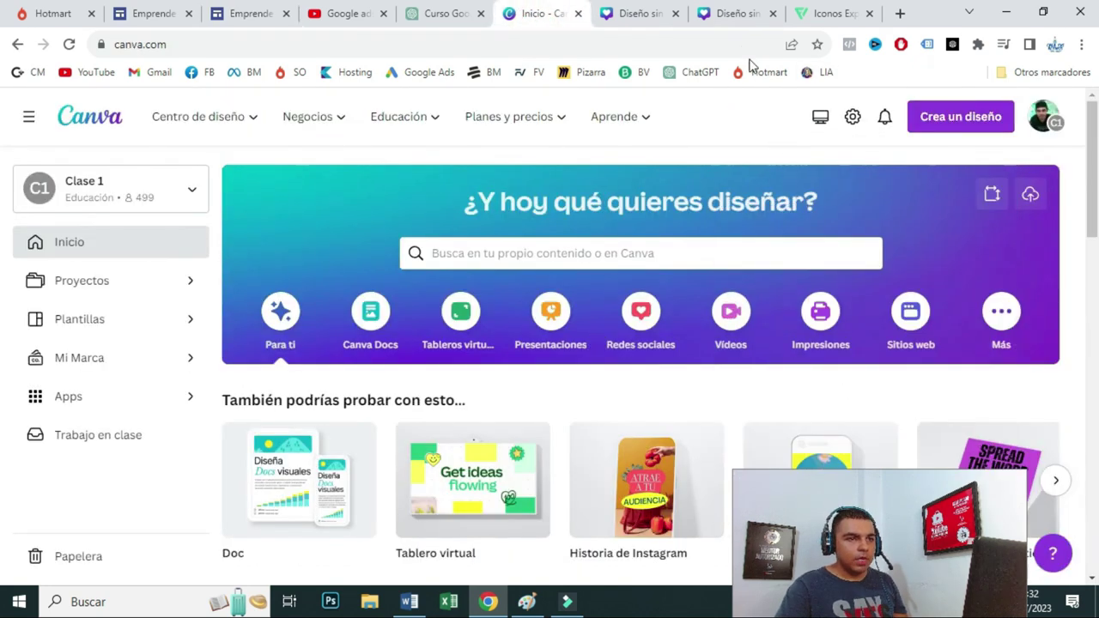
click(735, 14)
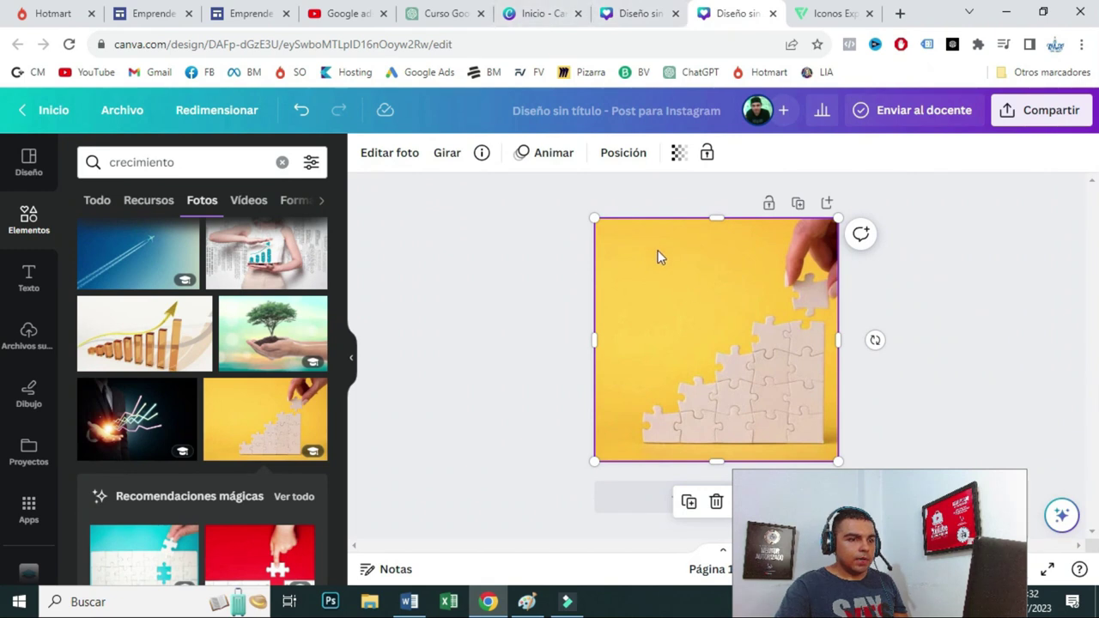
key(Delete)
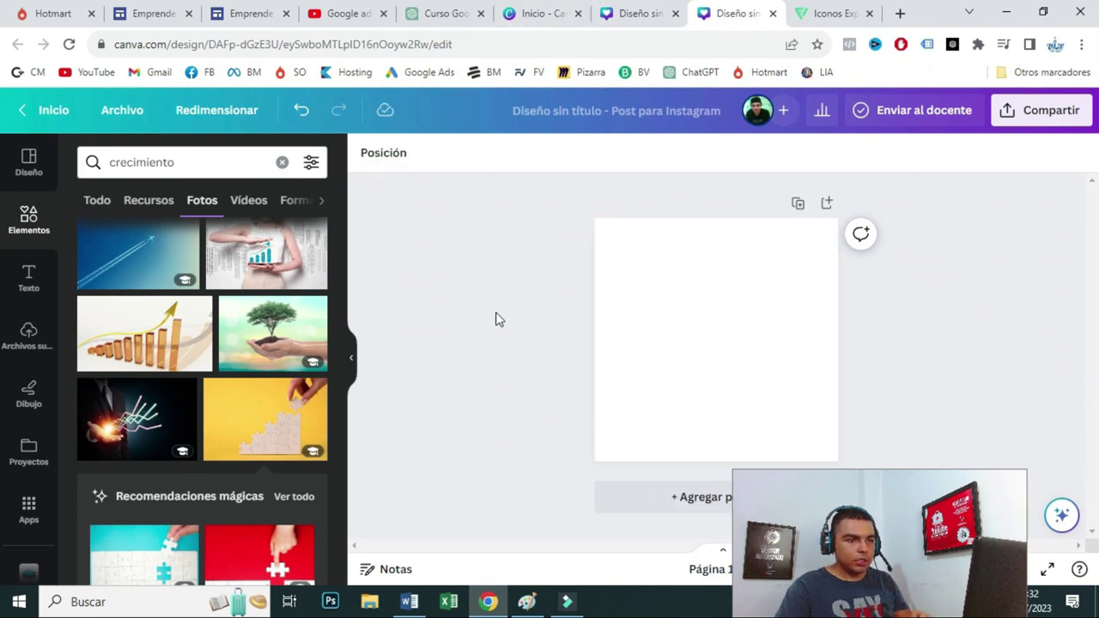
- Search the Canva elements for "marcos" and show only the frame results
double_click(164, 162)
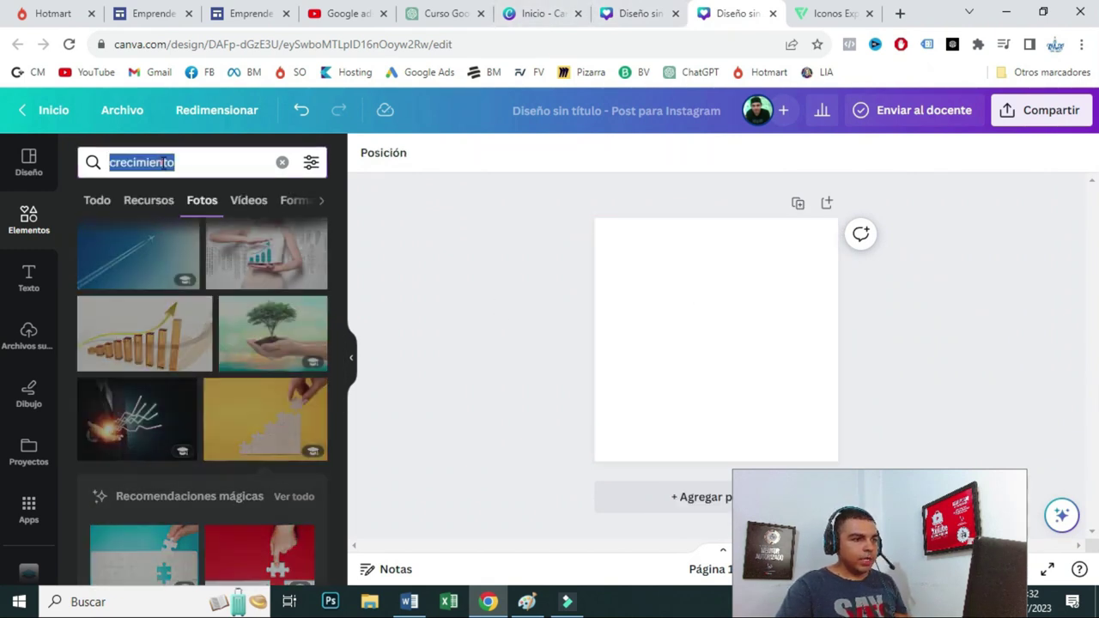
text(marcos)
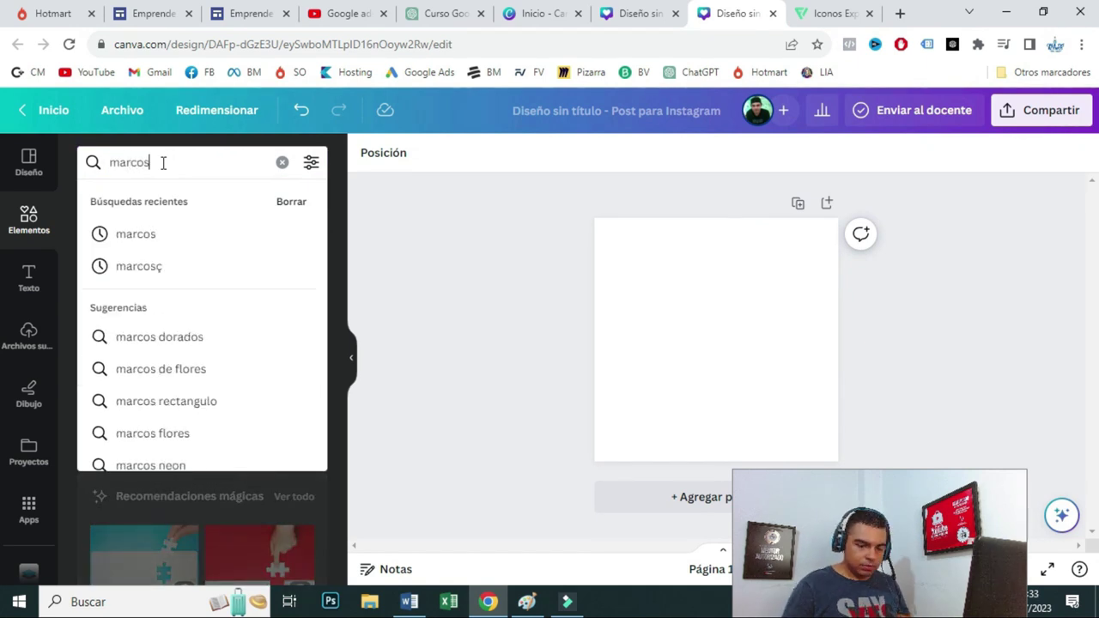
key(Return)
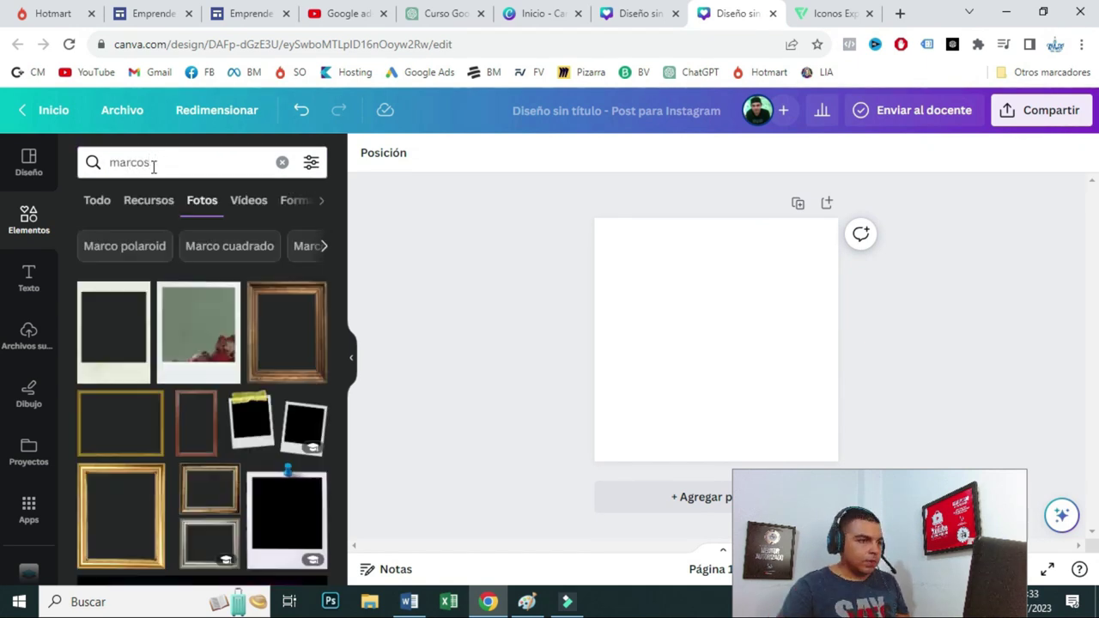
click(93, 199)
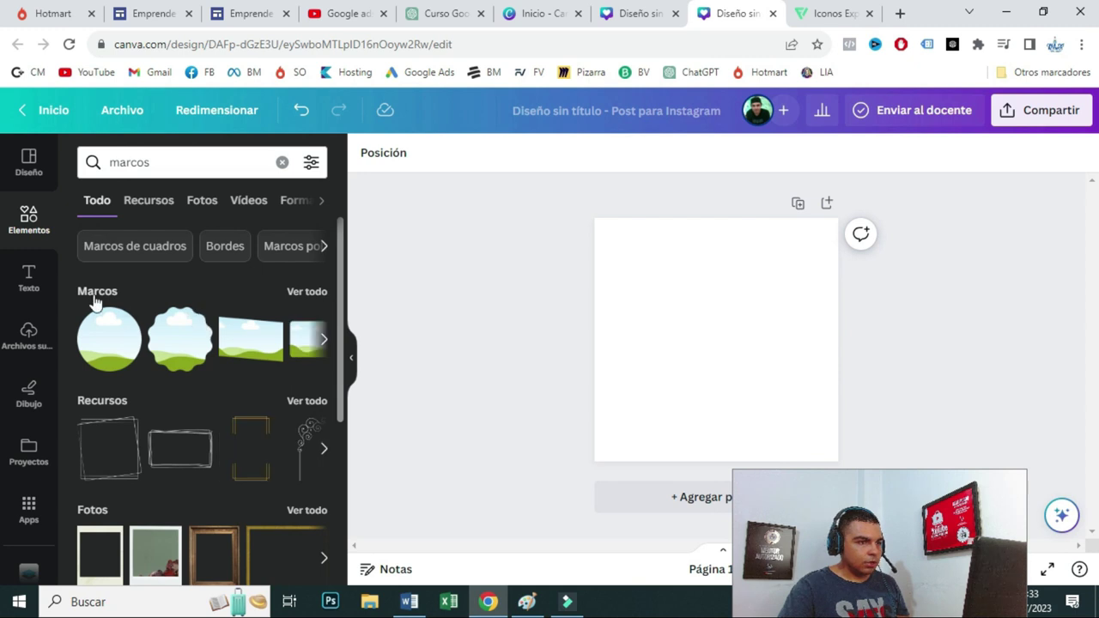
click(94, 295)
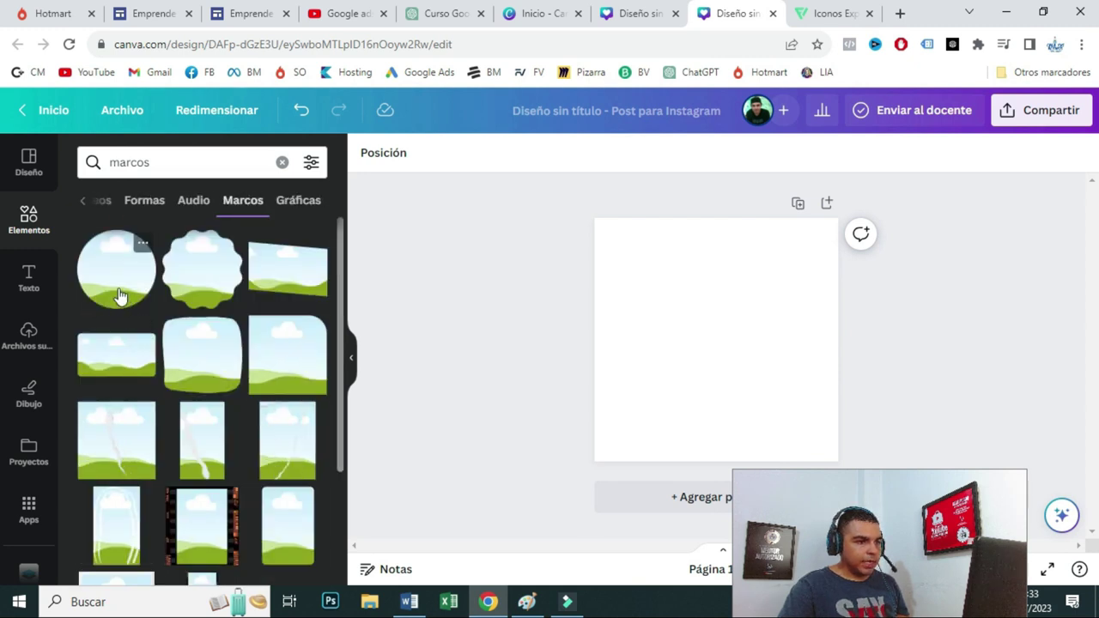
- Place the circular frame on the blank page, enlarge it to nearly fill the page, and center it
drag(160, 296, 693, 324)
drag(736, 369, 824, 437)
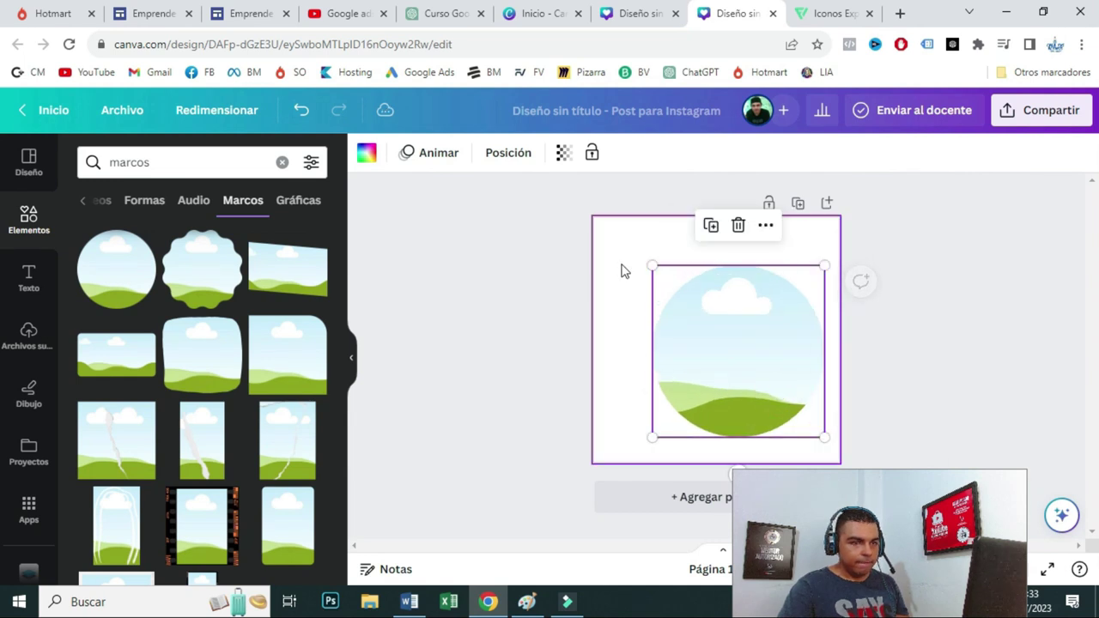
drag(652, 265, 618, 232)
drag(712, 322, 704, 319)
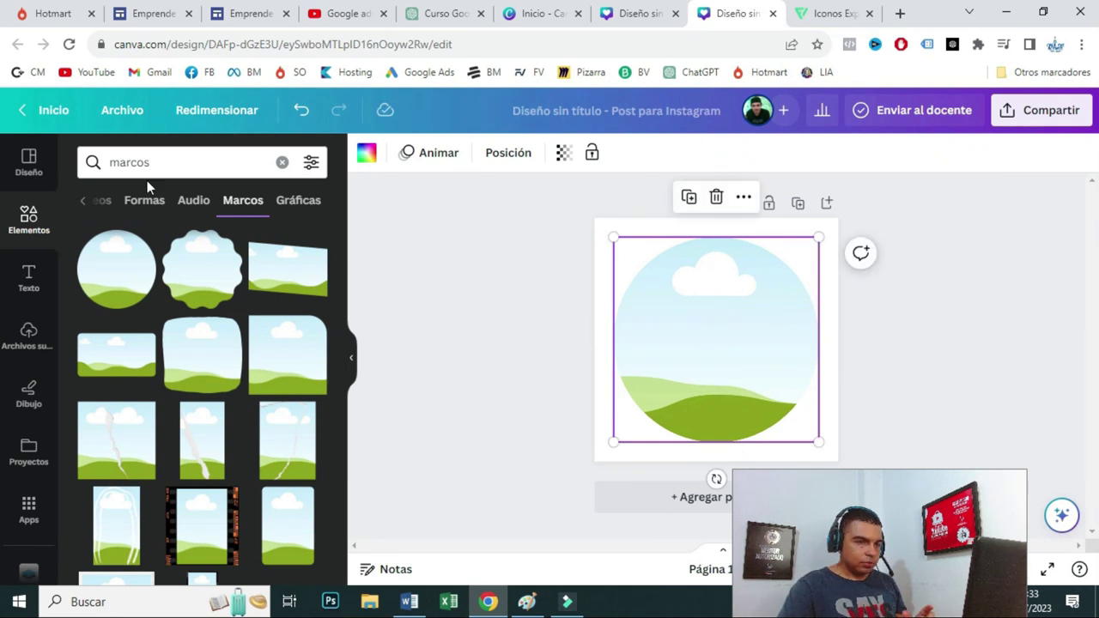
- Check the caption of the first circular image on the published page, and return to the Canva Instagram post design
click(215, 14)
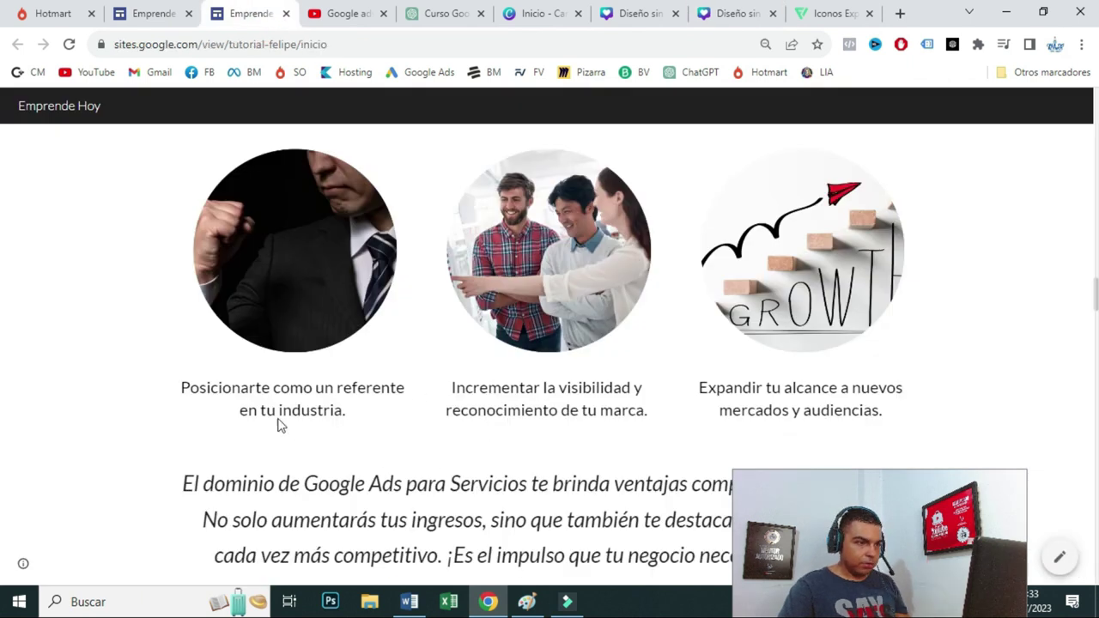
drag(191, 387, 373, 420)
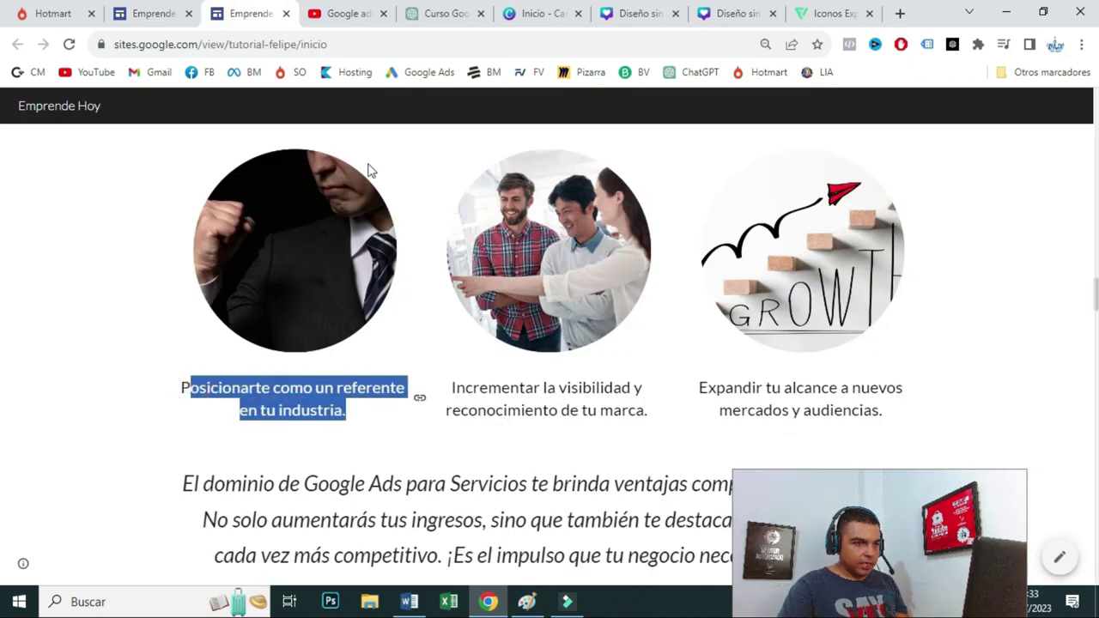
click(152, 15)
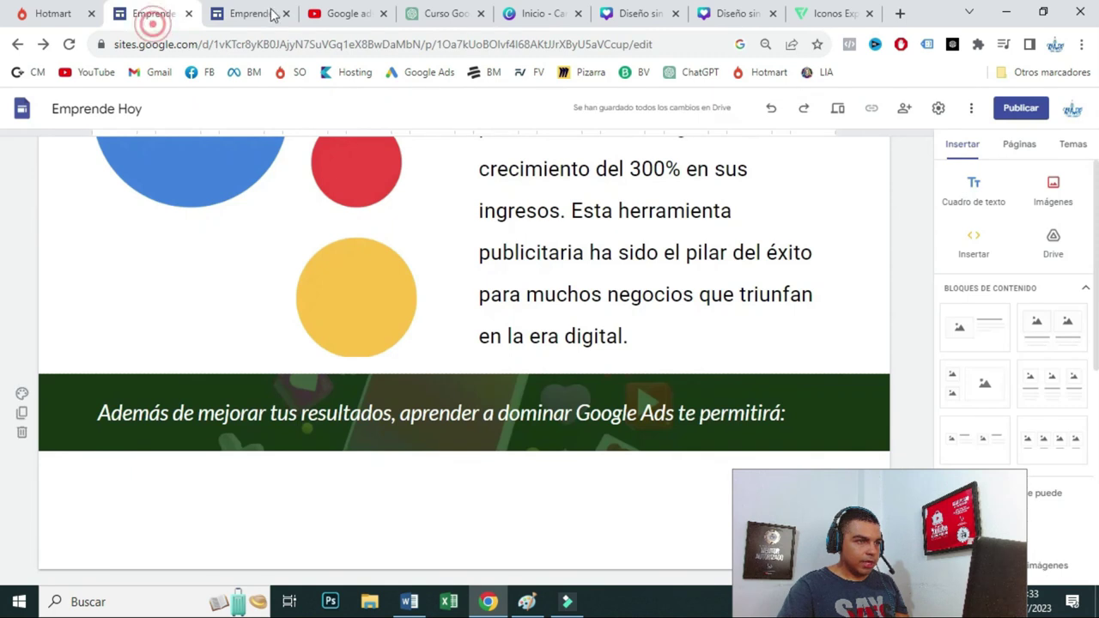
click(633, 17)
click(702, 19)
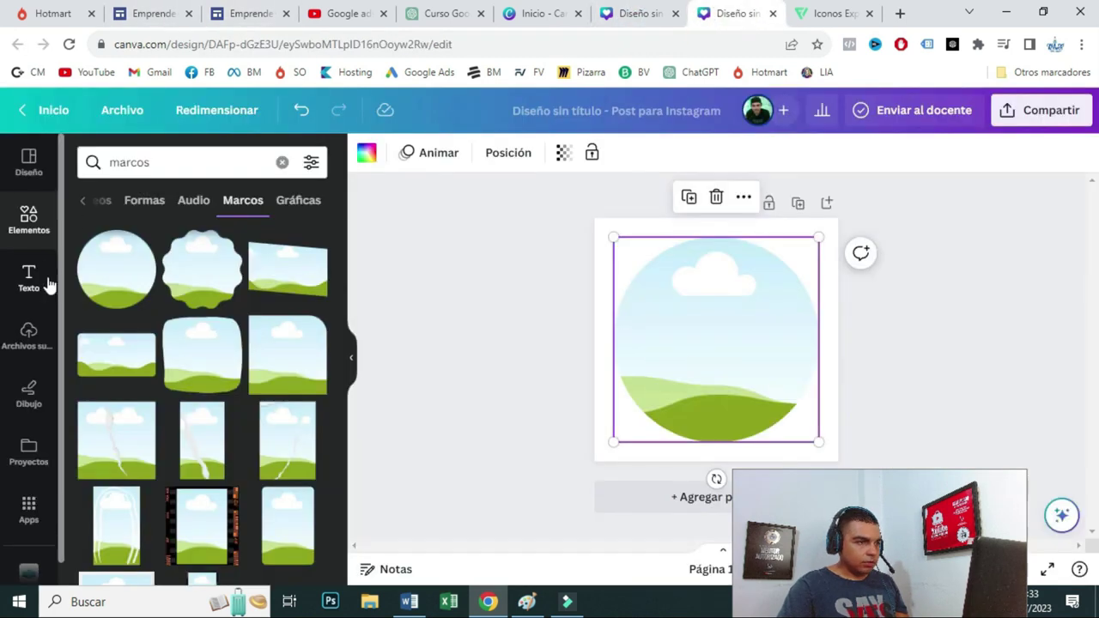
- Search the Canva photos for "autoridad" and fill the circular frame with the photo of the suited man raising his fist
double_click(146, 167)
text(autoridad)
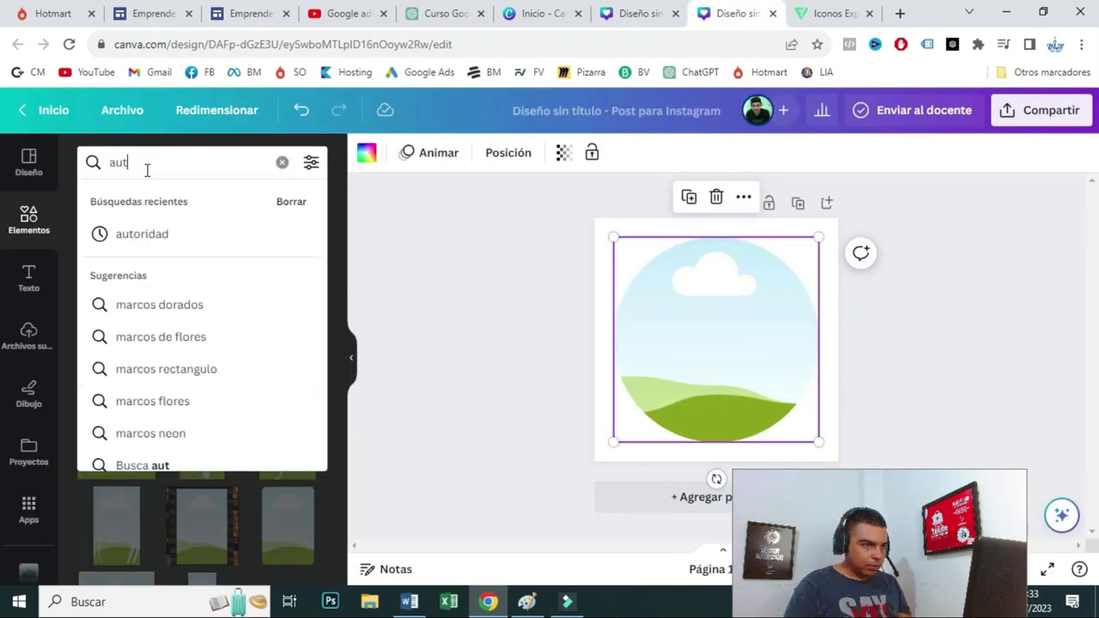
key(Return)
click(104, 206)
click(144, 208)
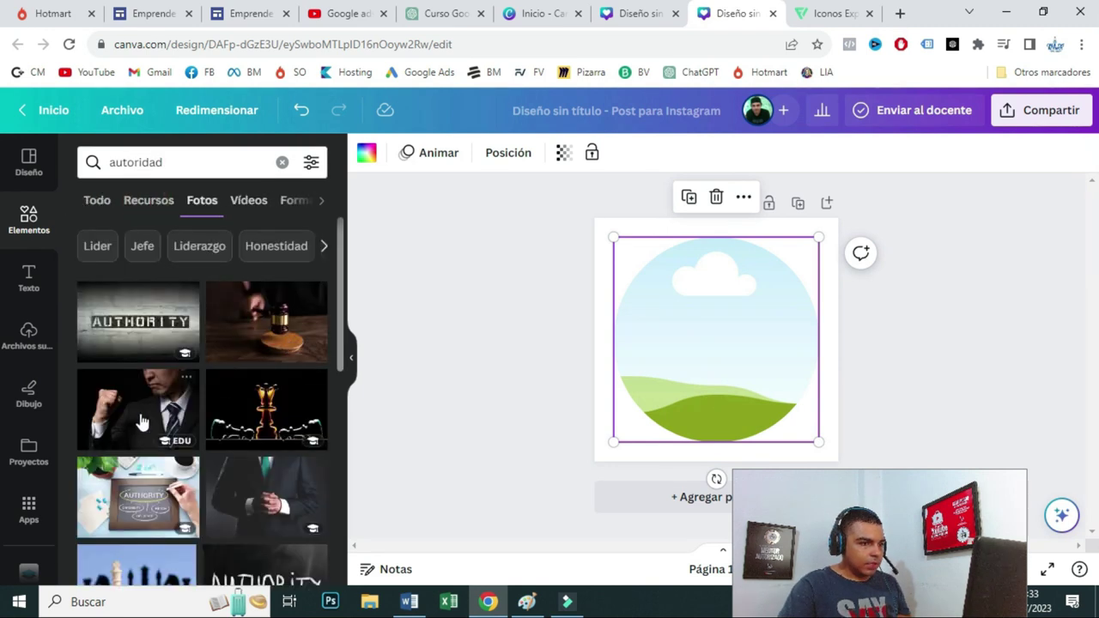
drag(141, 420, 620, 400)
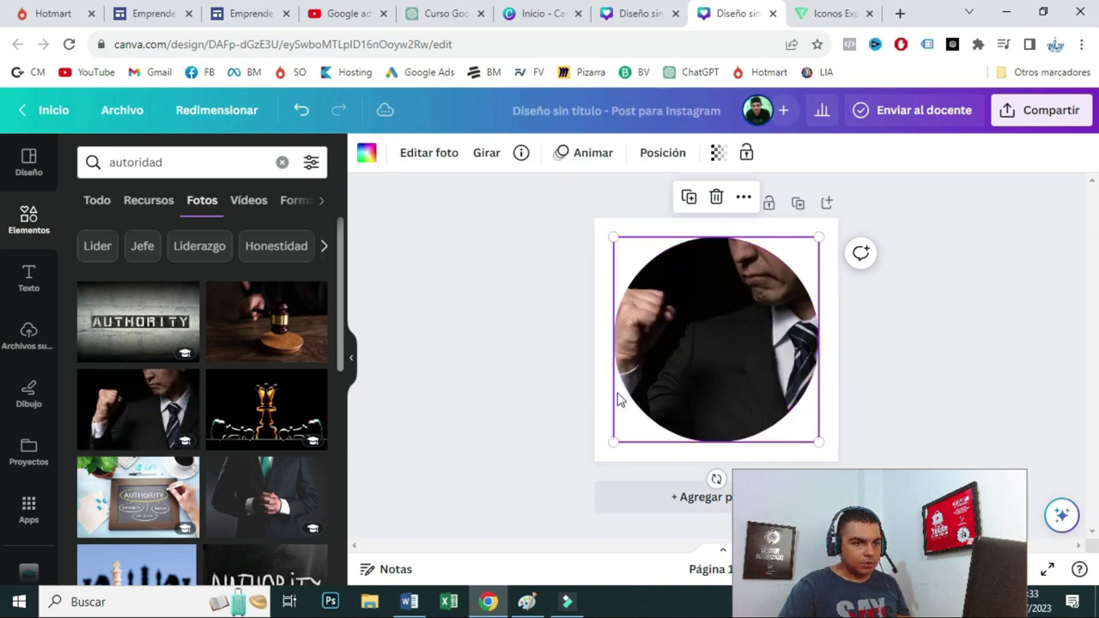
click(791, 456)
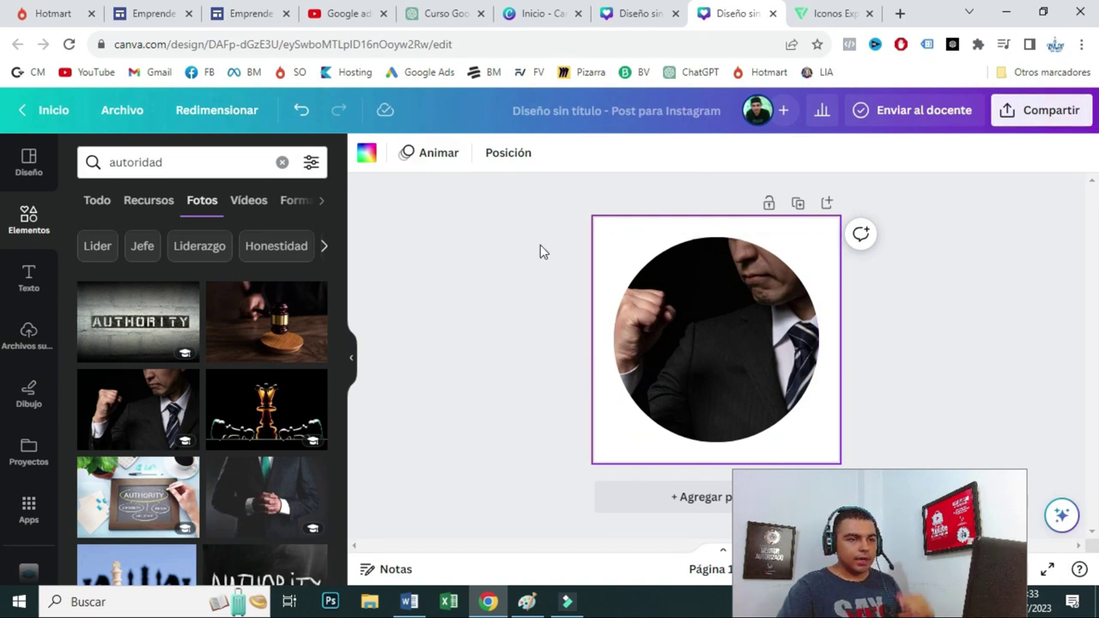
- In the site editor, insert the three-column image and text block below the green heading and upload image 13 into its first placeholder
click(146, 18)
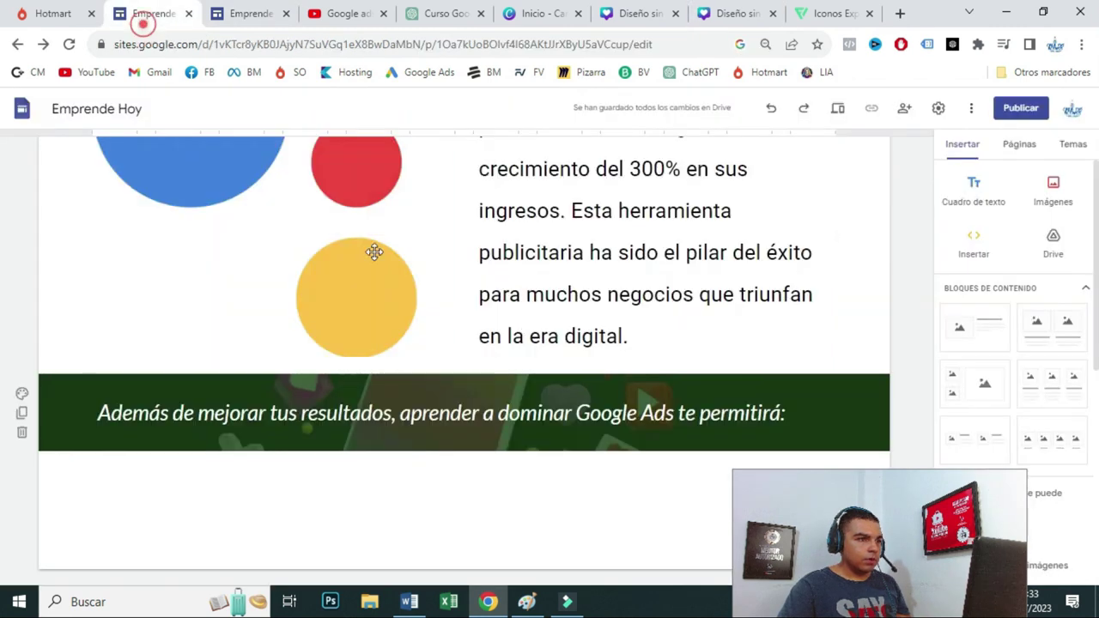
click(249, 12)
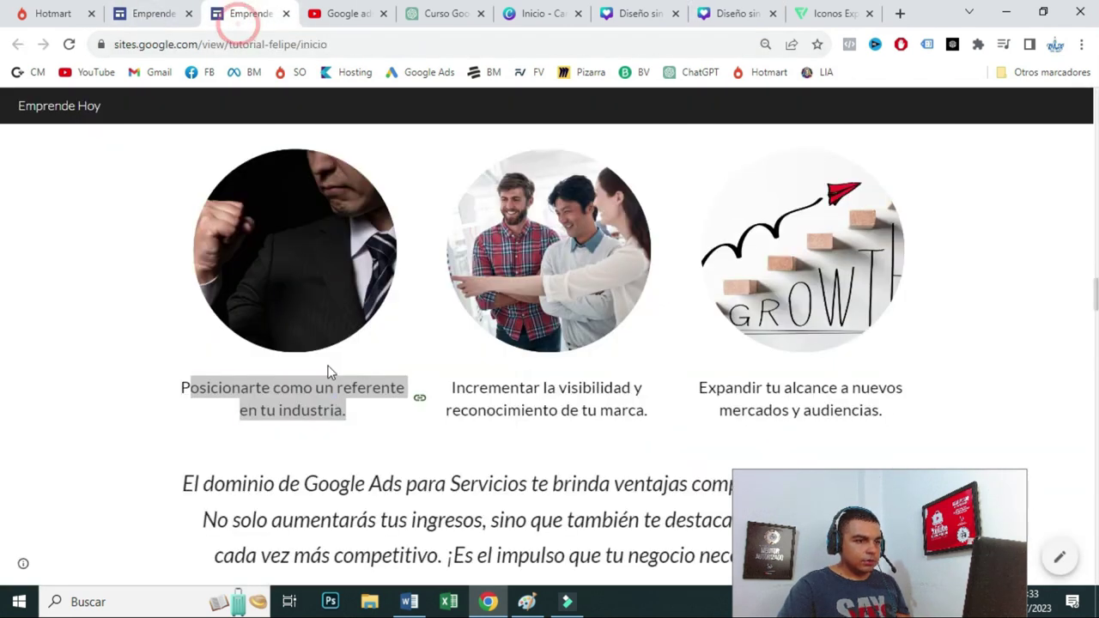
click(164, 10)
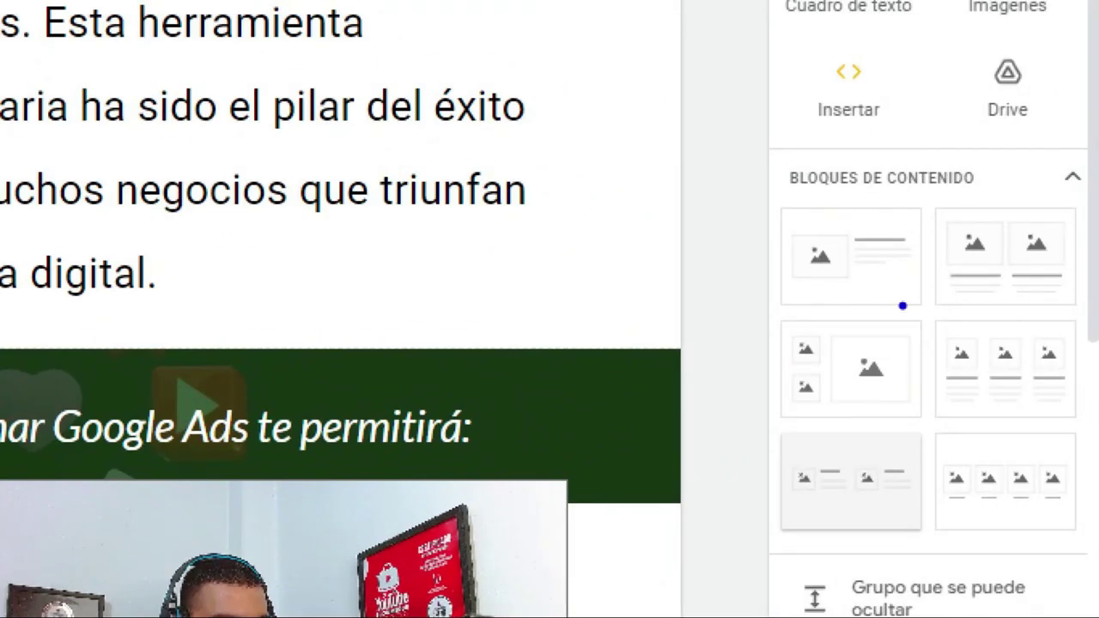
click(1008, 351)
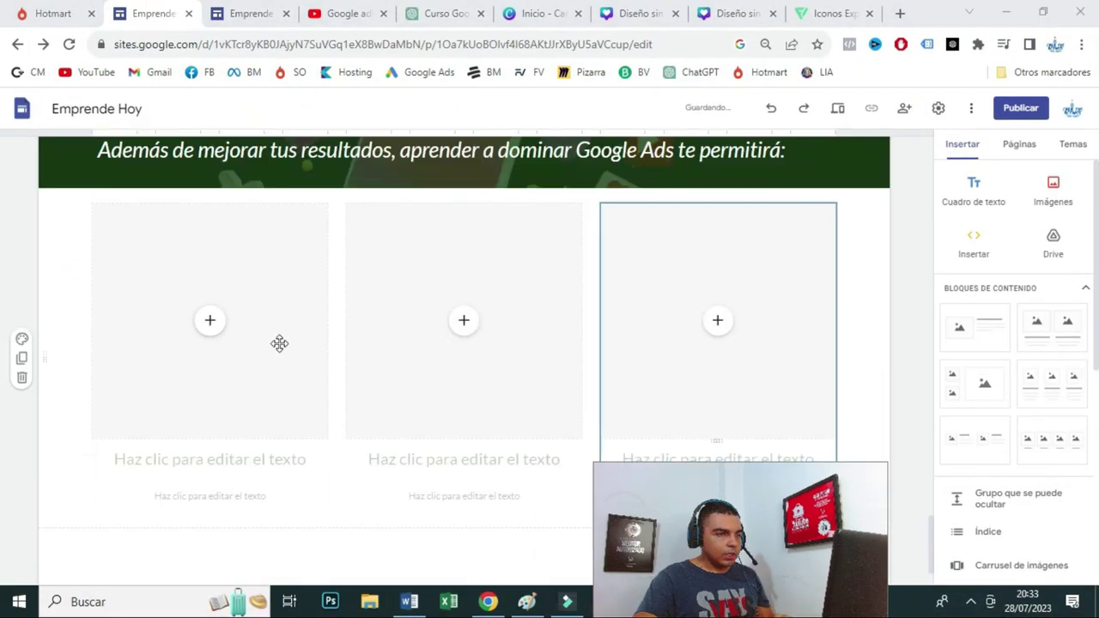
click(202, 324)
click(221, 364)
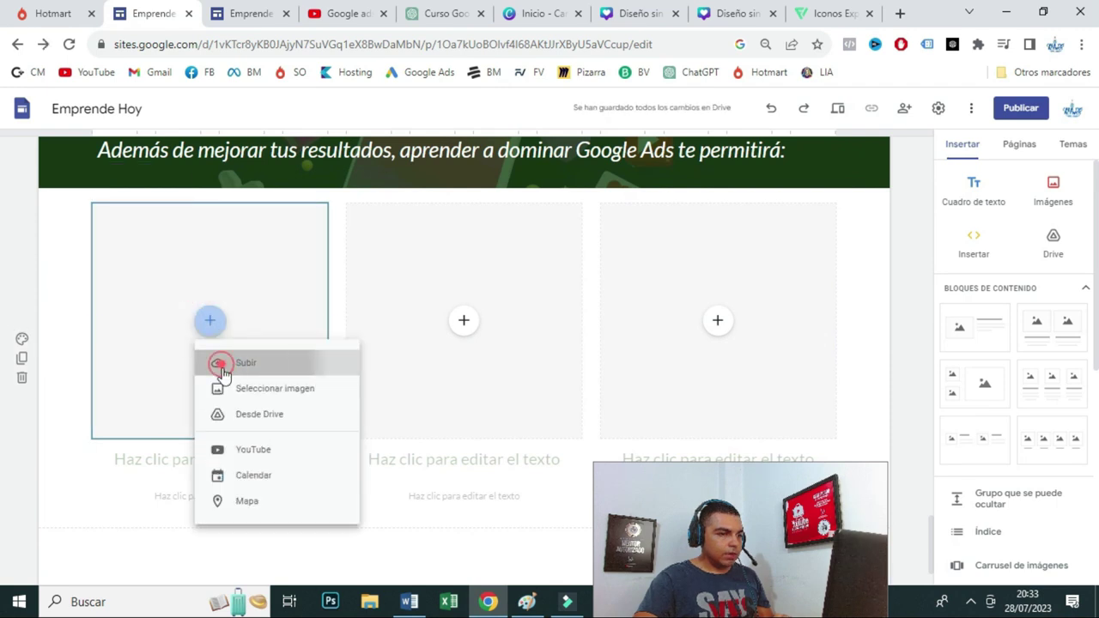
double_click(696, 220)
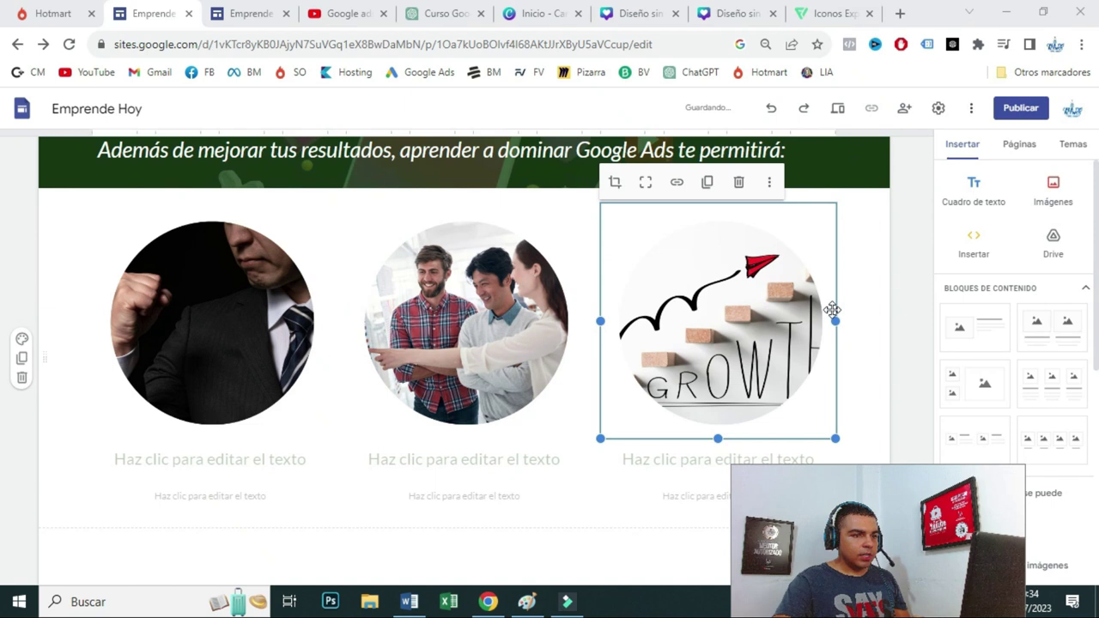
- Copy the caption "Posicionarte como un referente en tu industria." from the published page and return to the three-image block in the site editor
click(251, 14)
scroll(437, 364, down, 1)
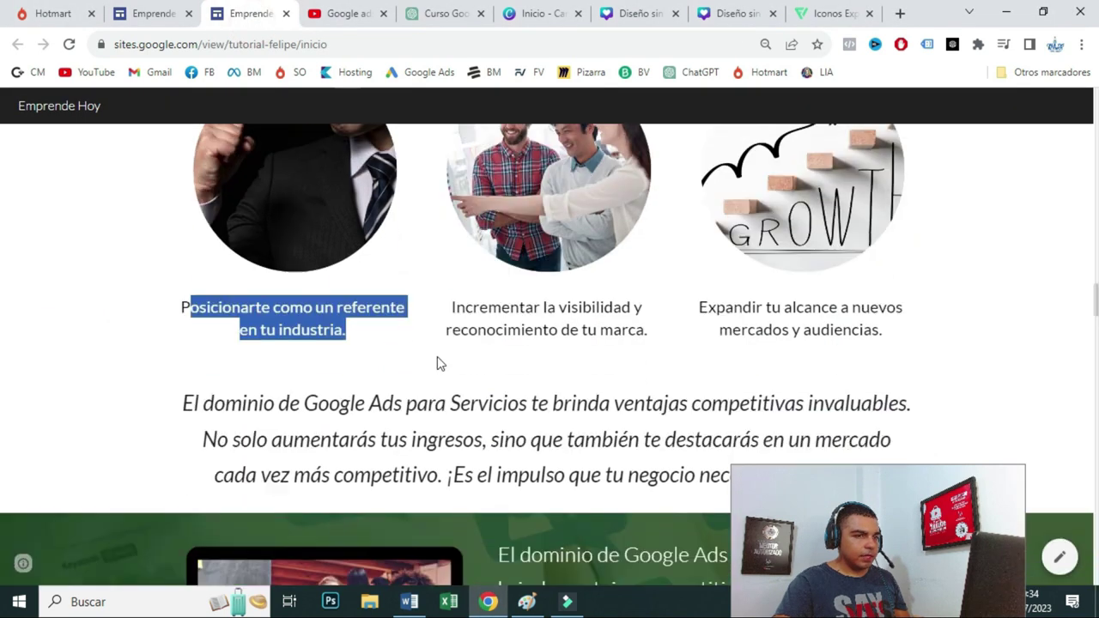
drag(358, 344, 192, 310)
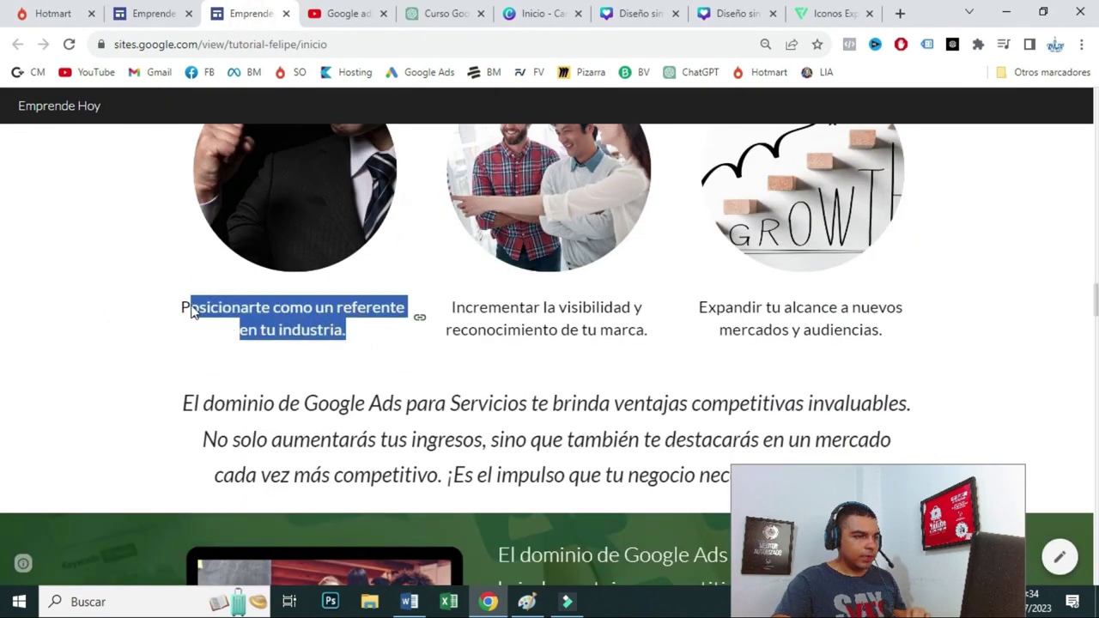
click(162, 12)
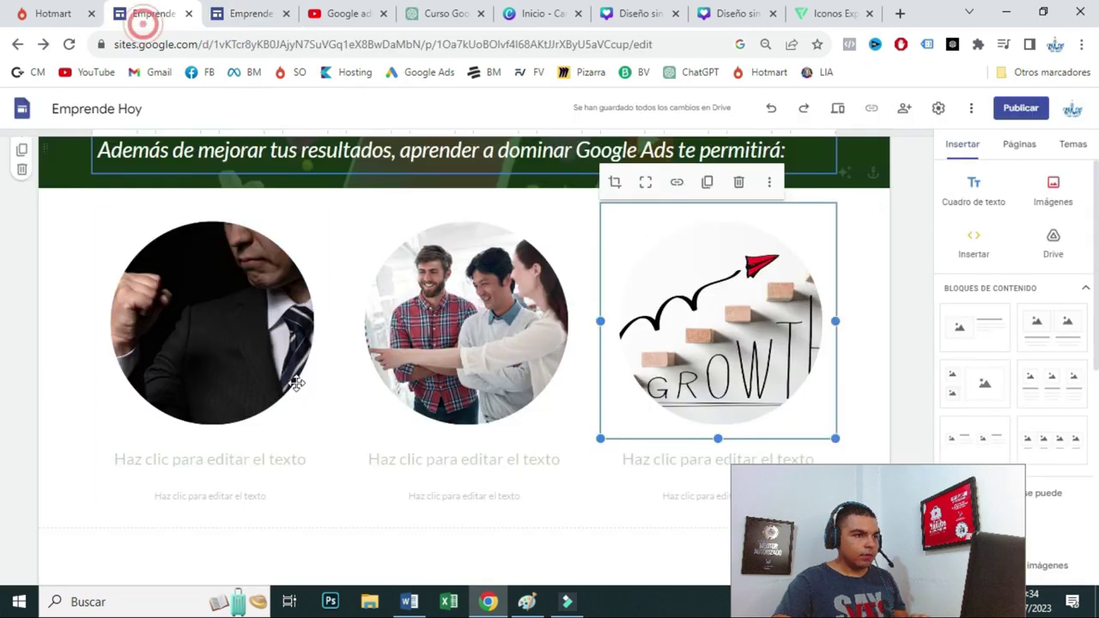
scroll(621, 363, down, 1)
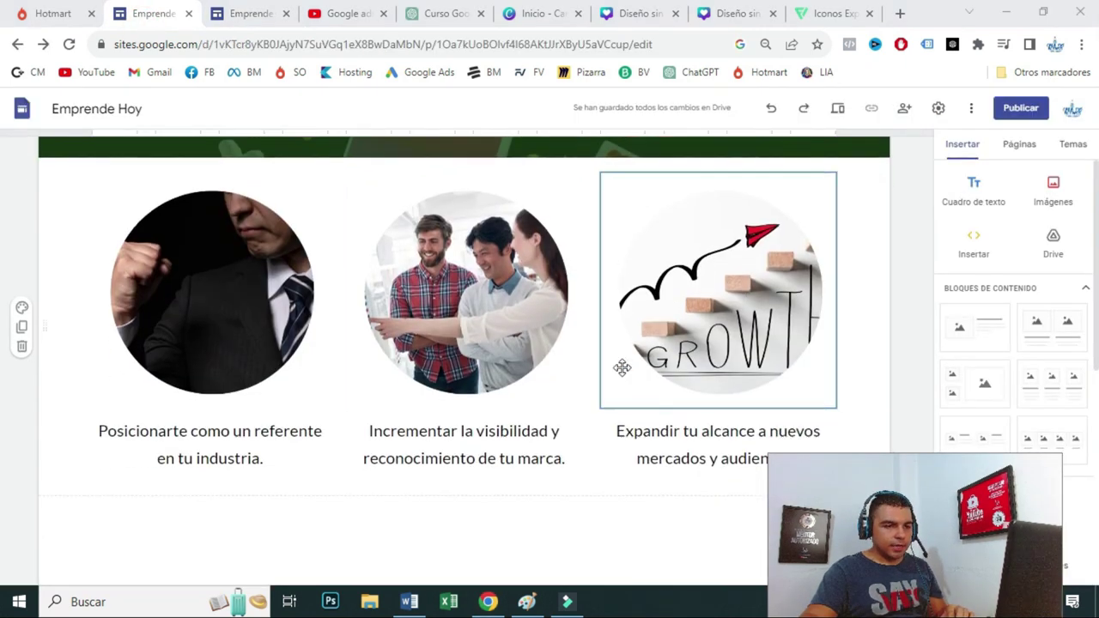
- Copy the italic "El dominio de Google Ads para Servicios" paragraph from the published page into a new text box below the three captions
click(251, 13)
scroll(146, 248, down, 2)
drag(172, 249, 894, 327)
key(ctrl+c)
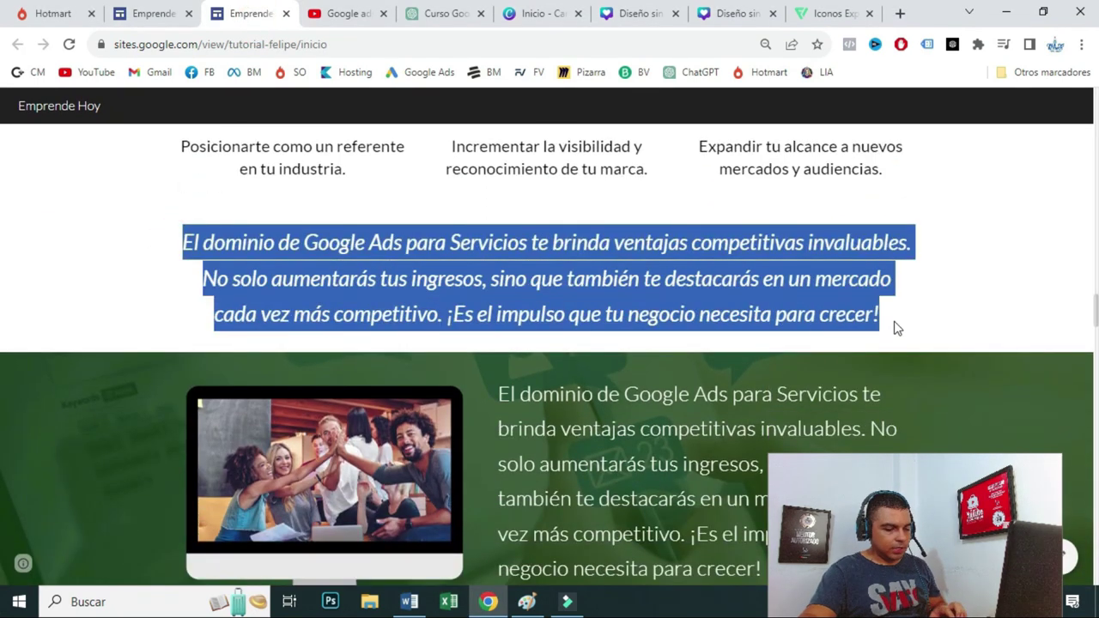
click(180, 7)
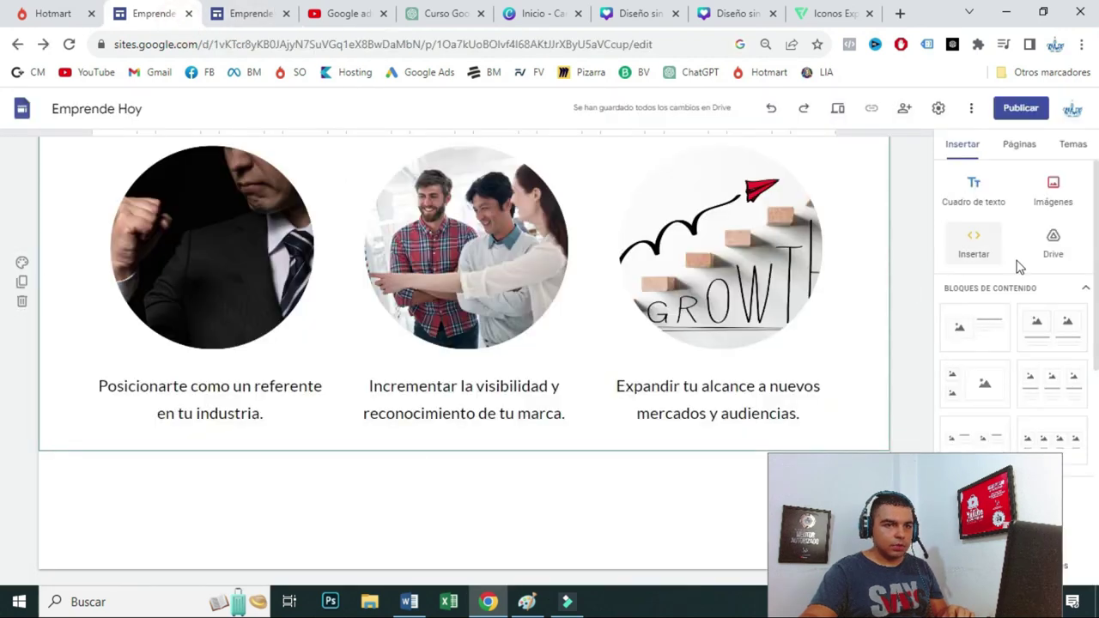
click(977, 197)
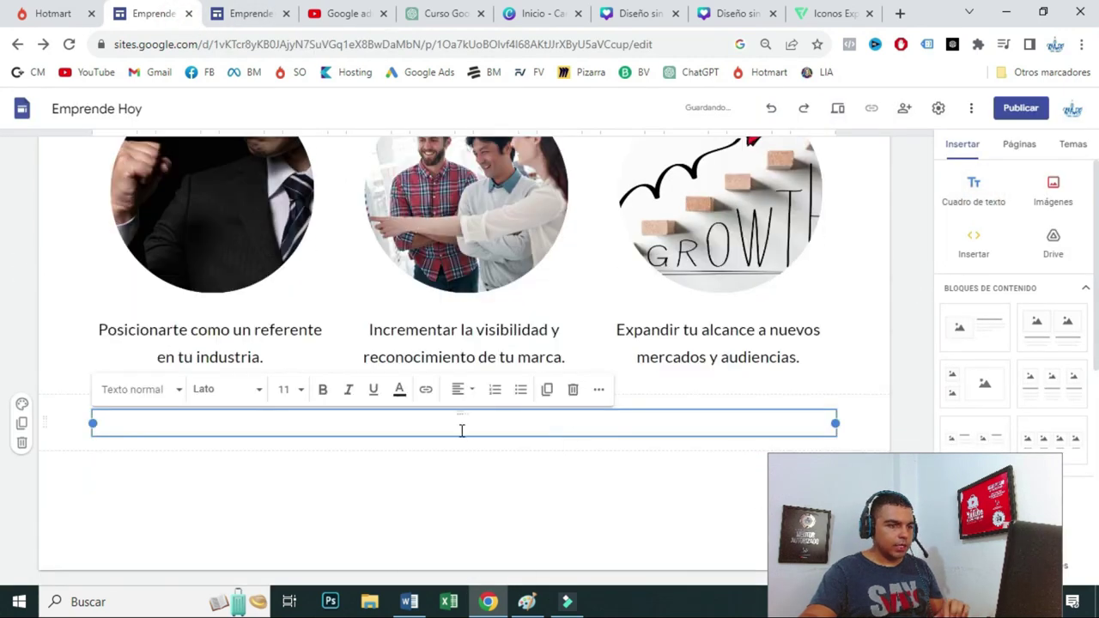
key(ctrl+v)
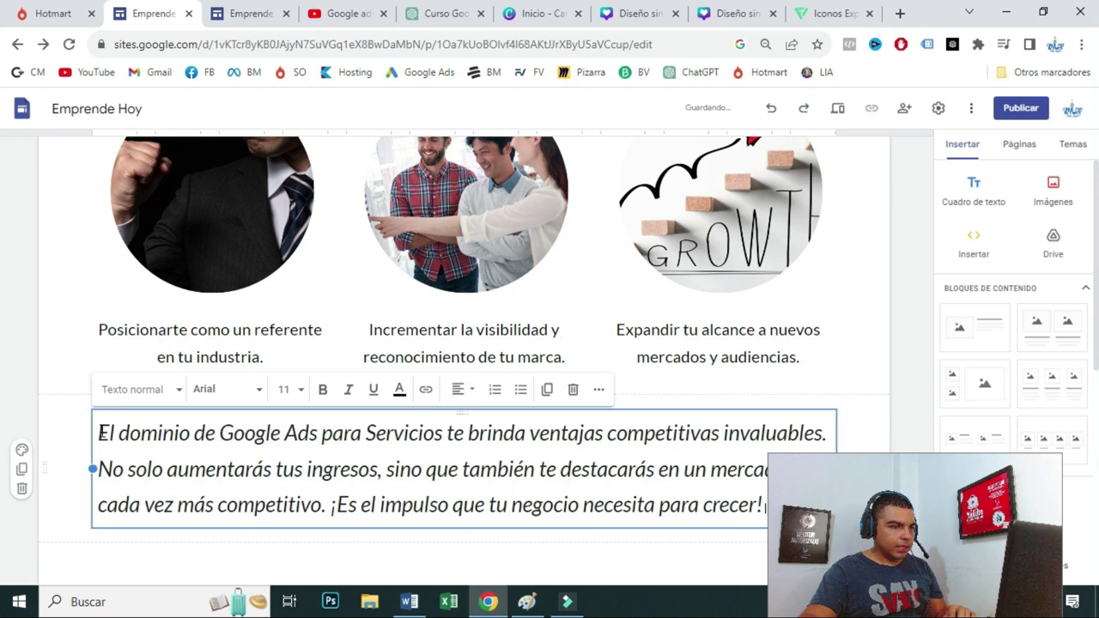
- Center the whole italic paragraph in its text box
key(ctrl+a)
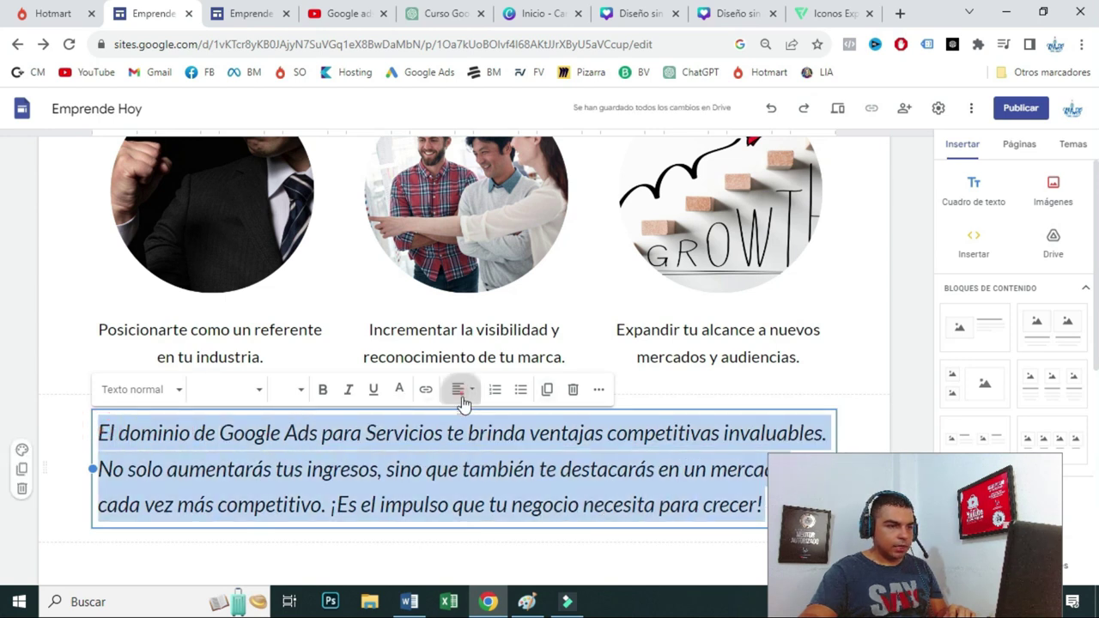
click(463, 391)
click(458, 470)
scroll(503, 497, down, 1)
click(491, 491)
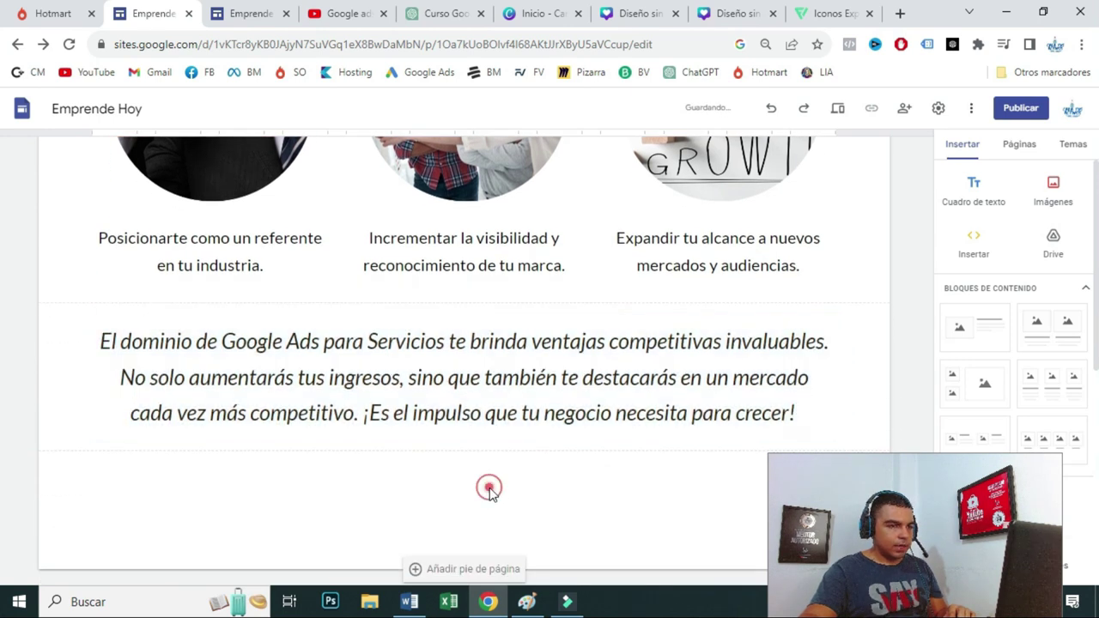
- Following the published page's next section, insert an image-beside-text block below the paragraph and upload image 16 as its background
click(238, 9)
scroll(96, 276, down, 2)
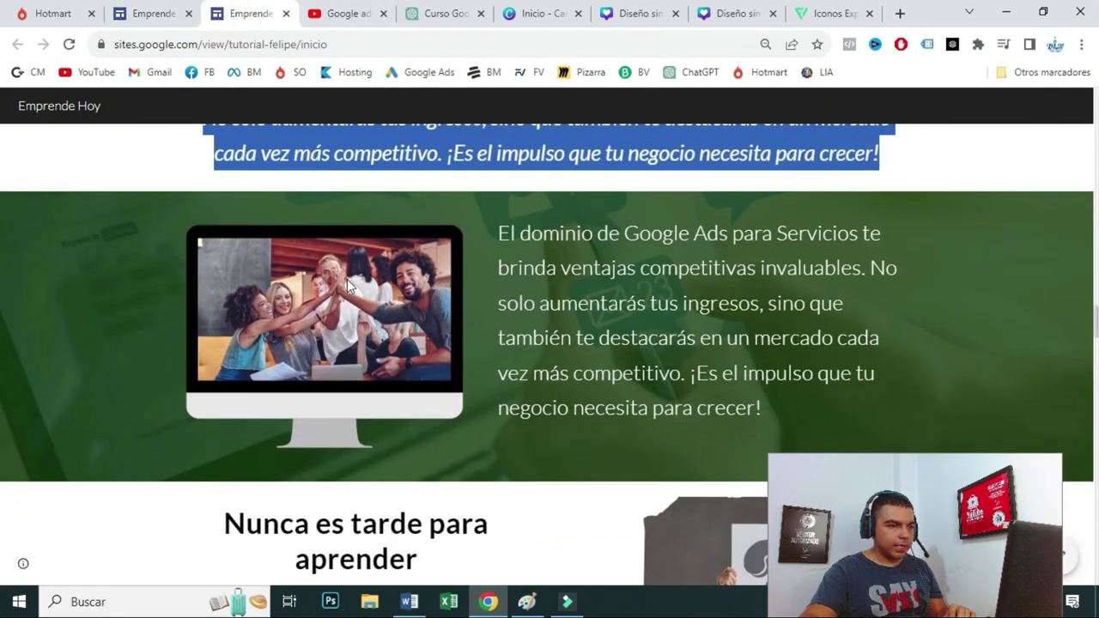
click(146, 13)
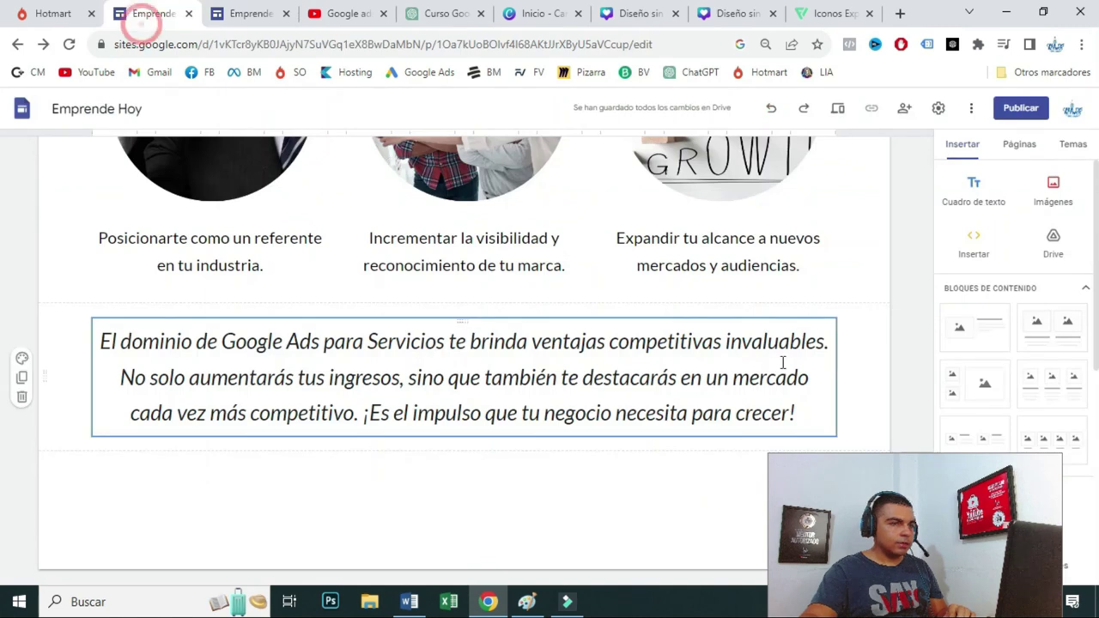
click(977, 331)
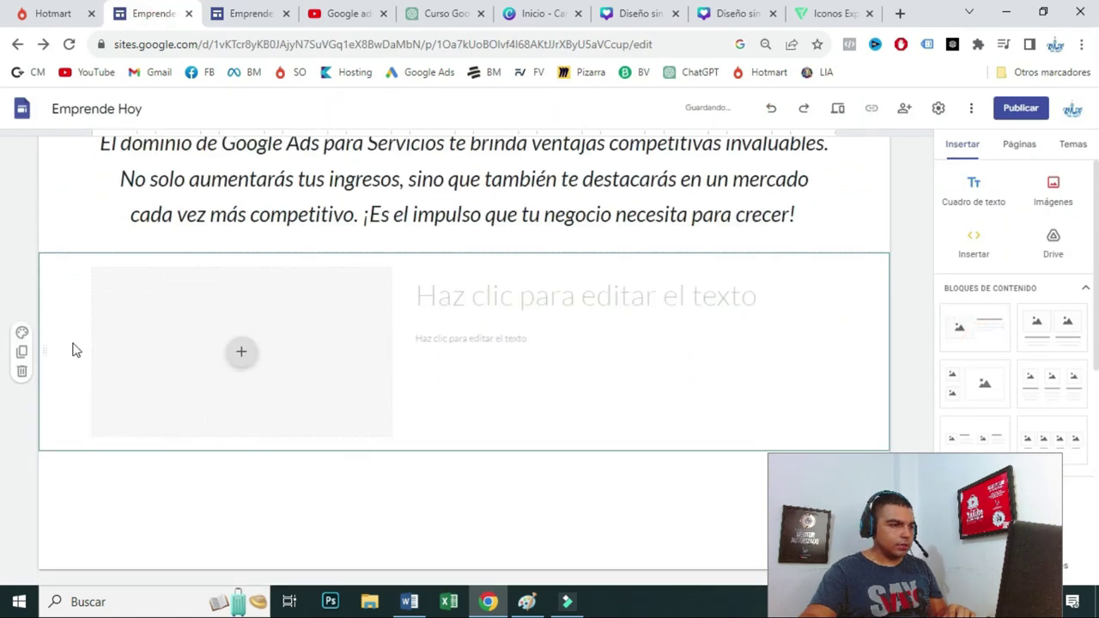
click(21, 334)
mouse_move(108, 455)
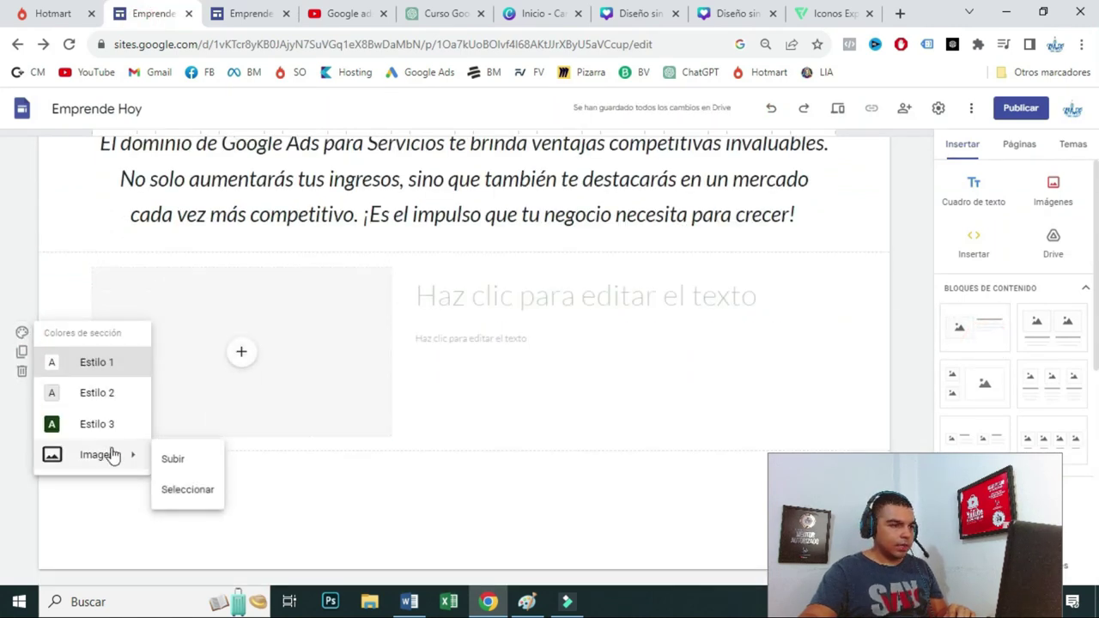
click(163, 460)
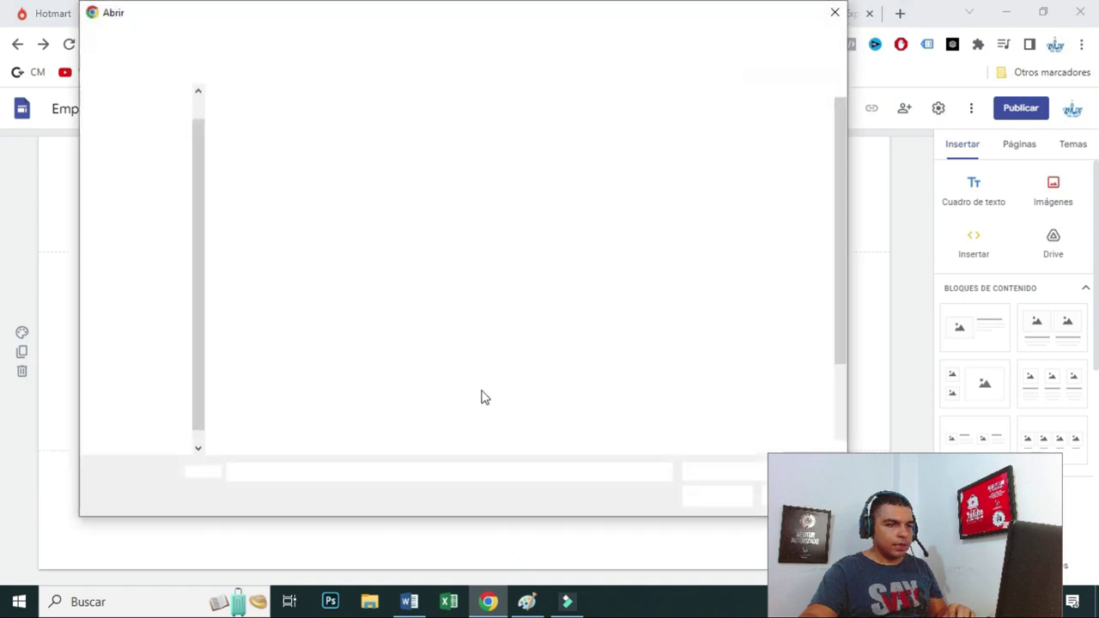
double_click(335, 336)
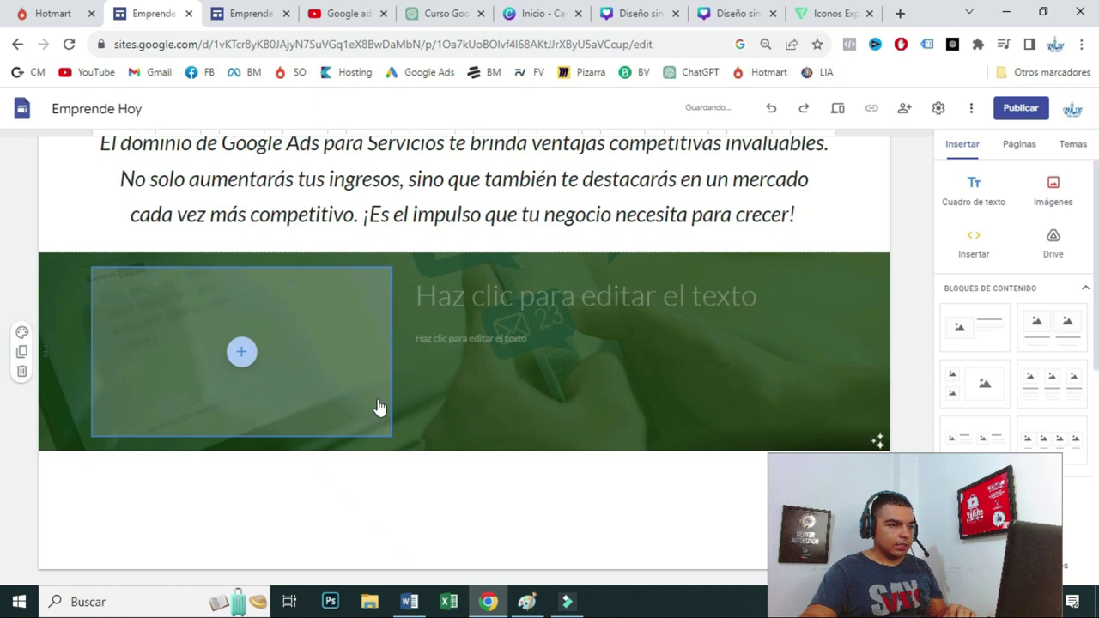
- Upload image 17 into the green section's placeholder and extend its height until the whole monitor with its stand fits
click(378, 407)
click(322, 388)
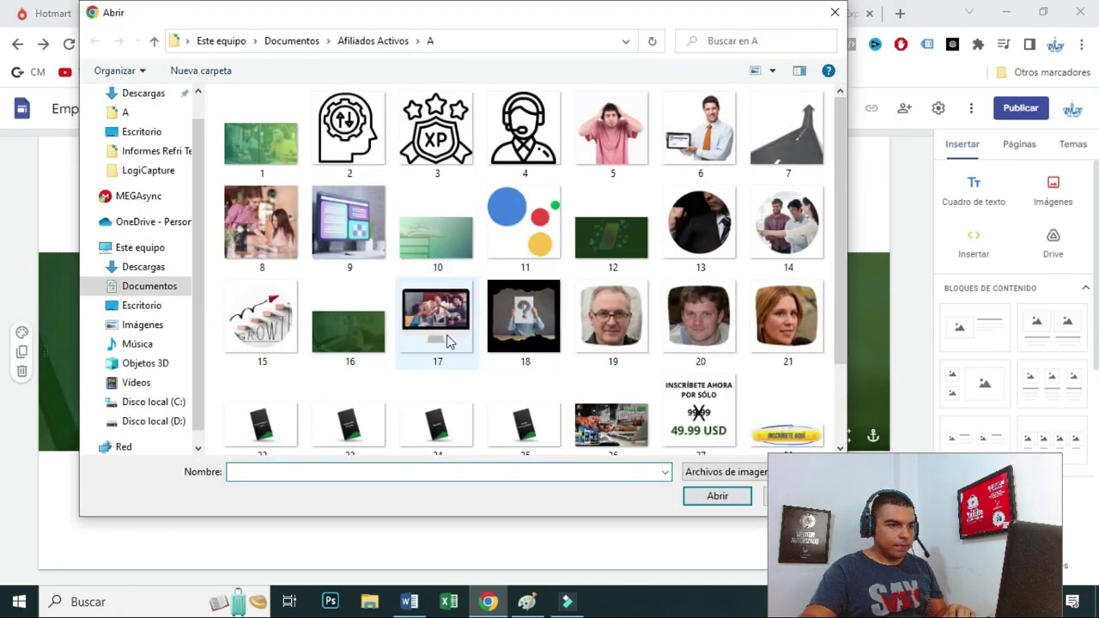
double_click(446, 330)
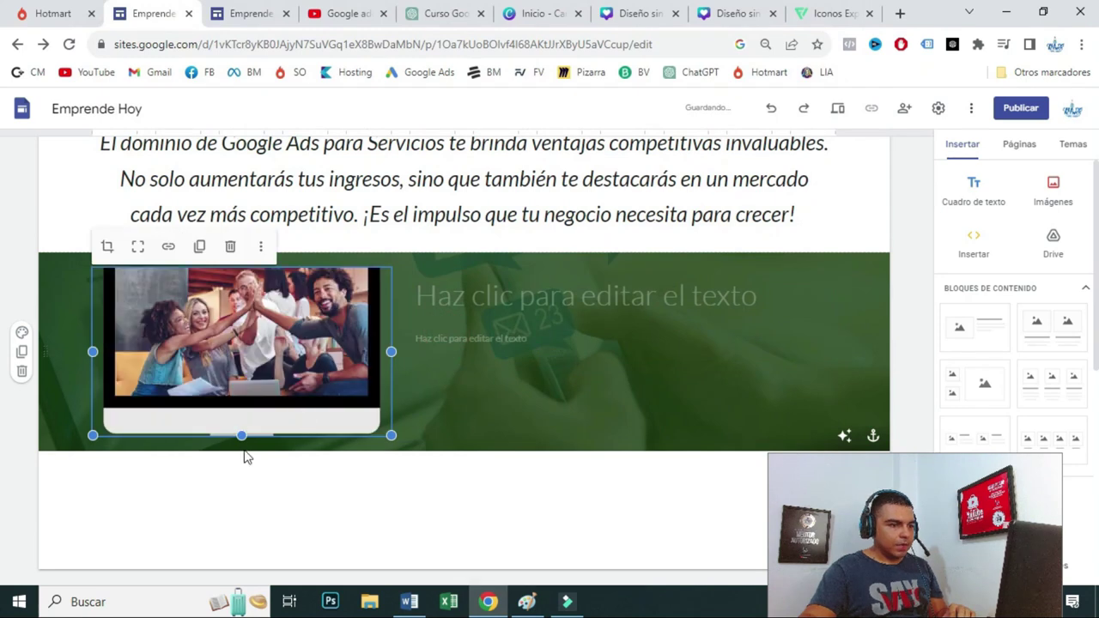
drag(240, 434, 242, 531)
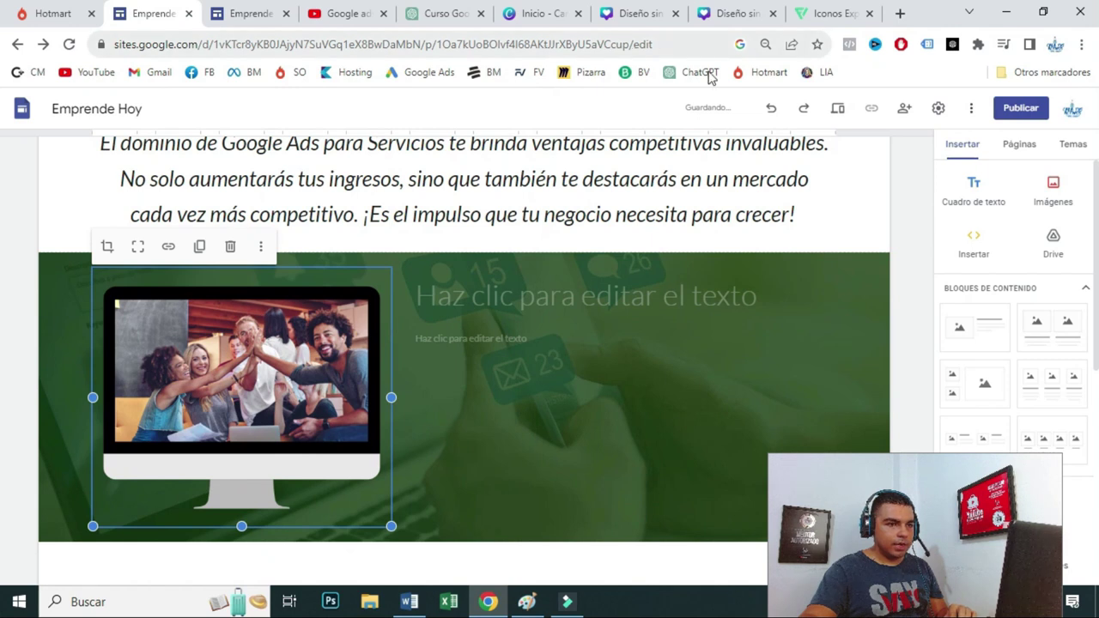
- Switch to the Canva post design and delete the circular suit photo together with its frame, leaving the page empty
click(737, 13)
click(719, 318)
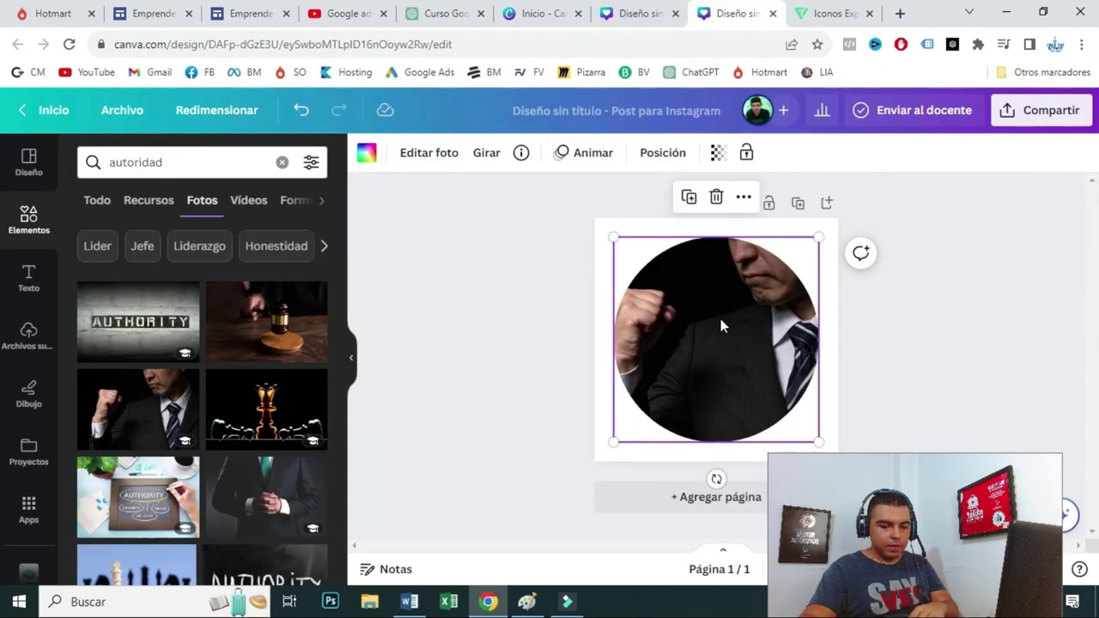
key(Delete)
key(Delete)
- Search the Canva elements for "marcos" and add the desktop monitor frame from the frames category to the page
double_click(172, 167)
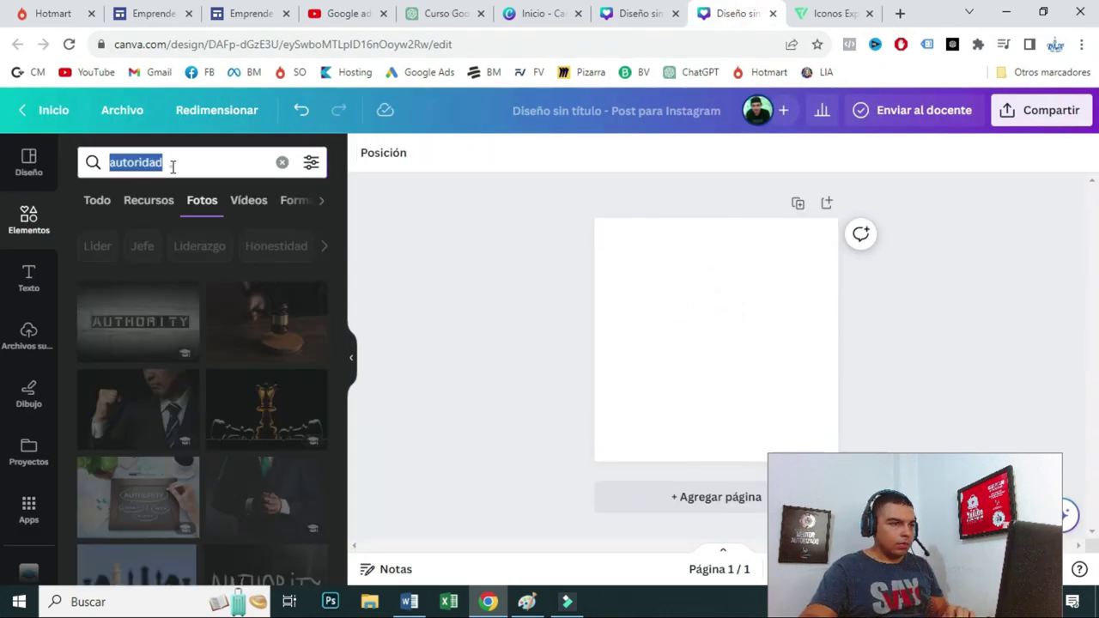
text(marcos)
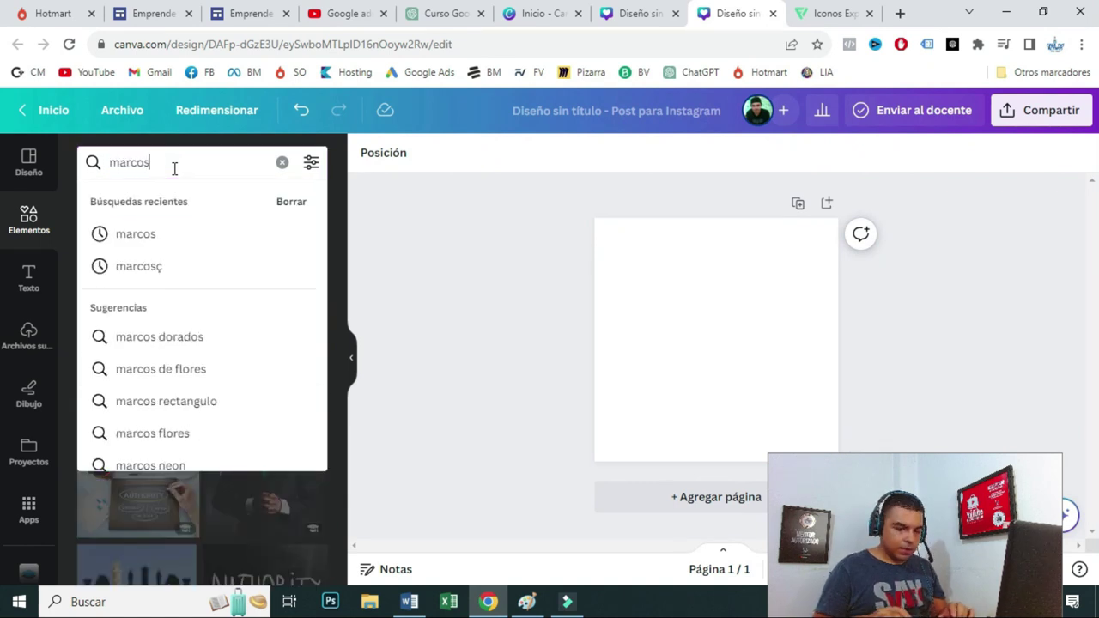
key(Return)
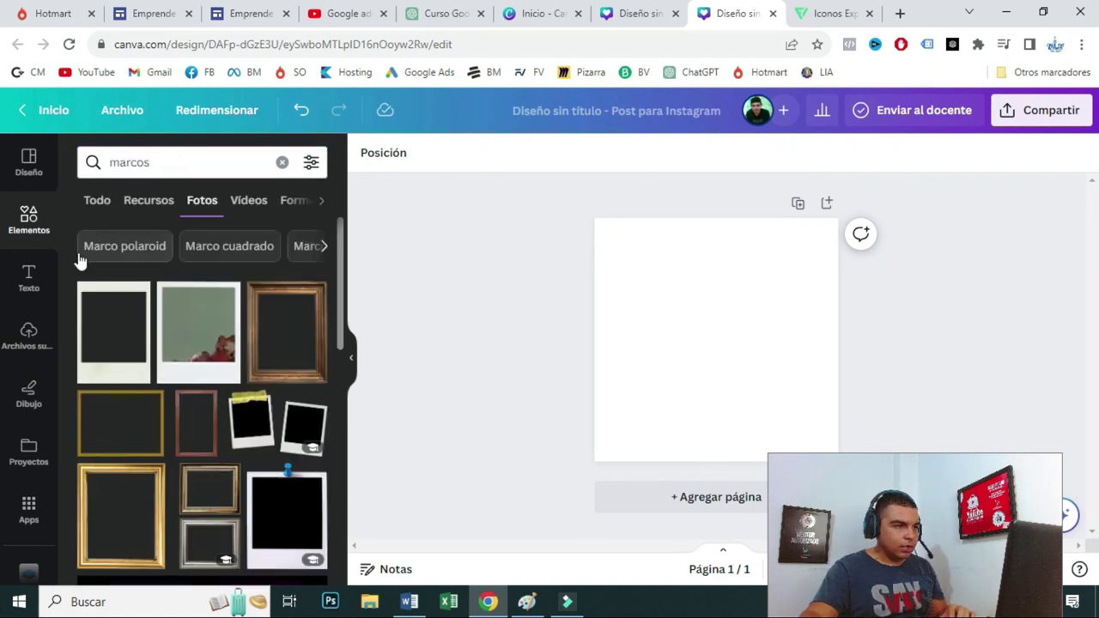
click(86, 204)
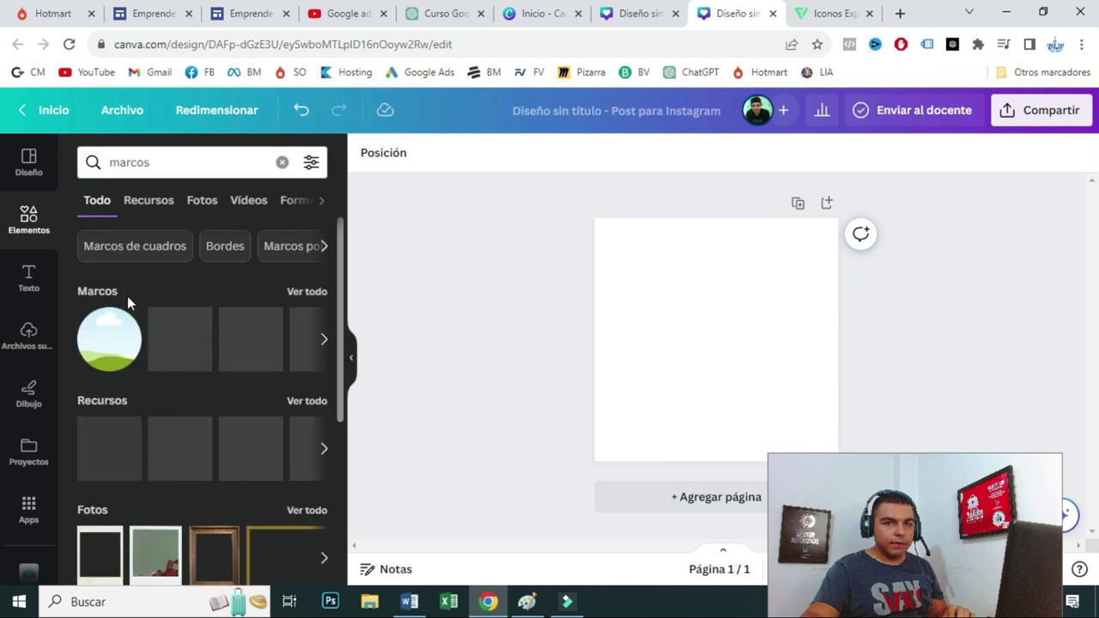
click(102, 292)
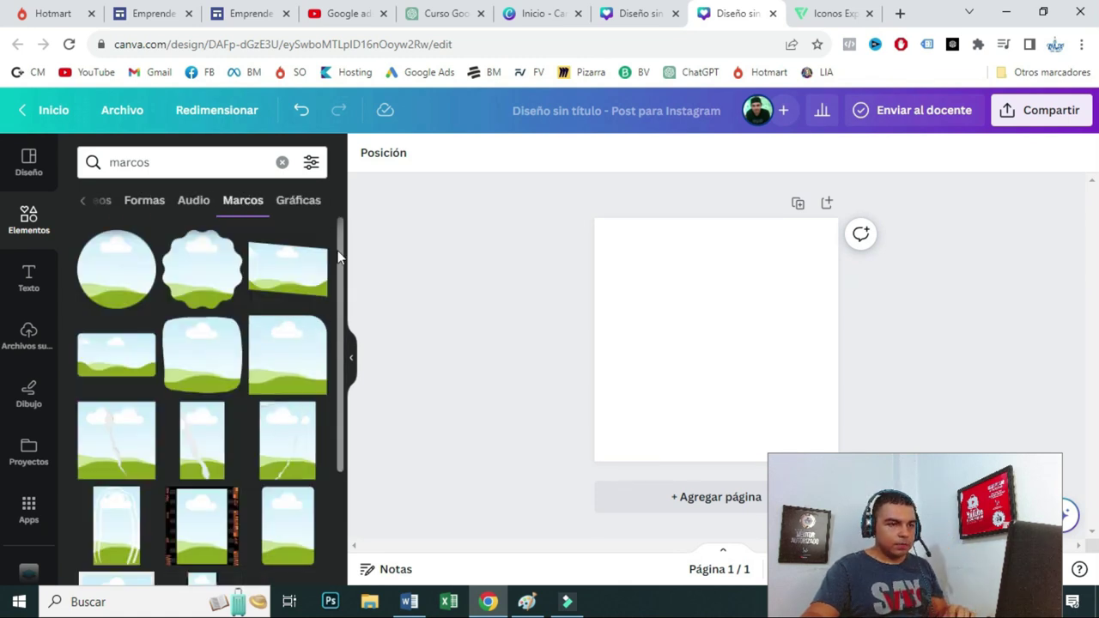
drag(336, 249, 328, 380)
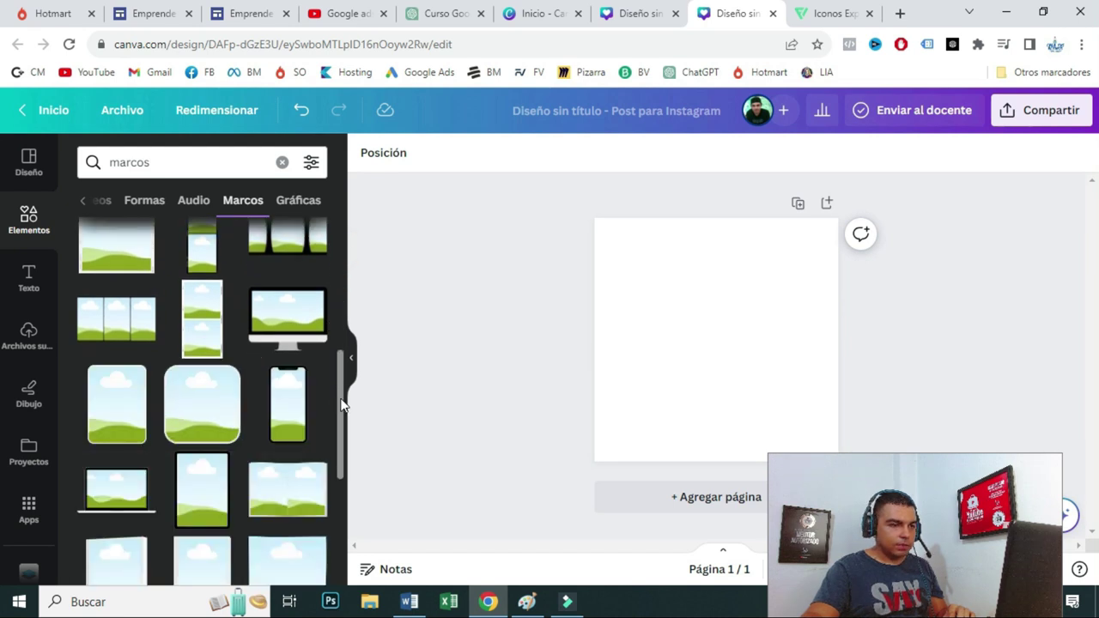
scroll(348, 392, down, 2)
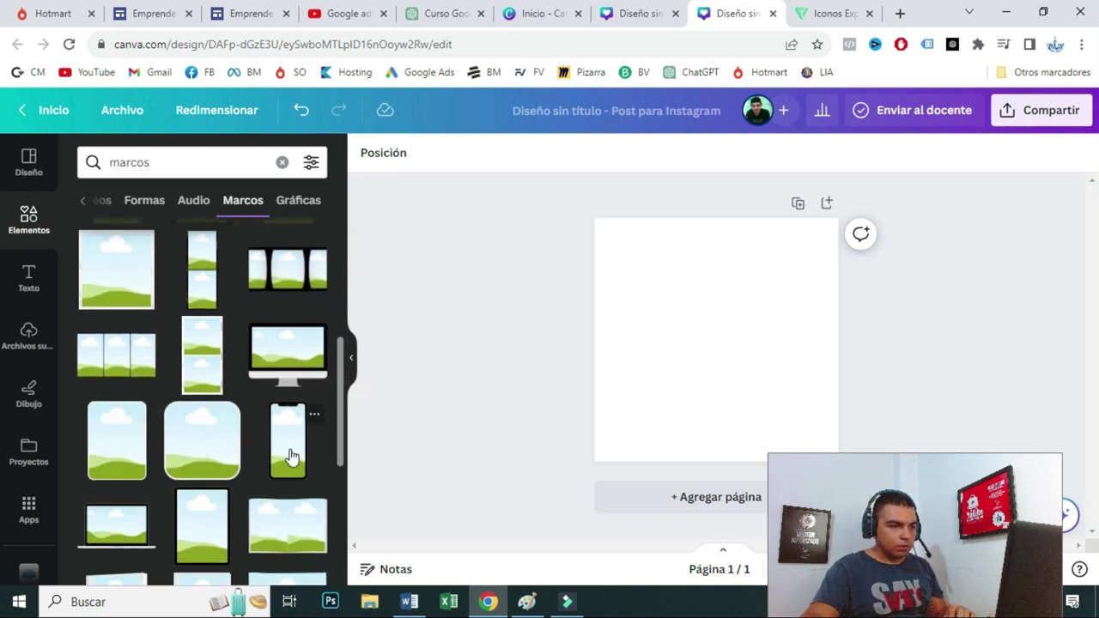
mouse_move(344, 419)
mouse_down()
mouse_move(351, 397)
mouse_move(352, 511)
mouse_move(356, 447)
mouse_up()
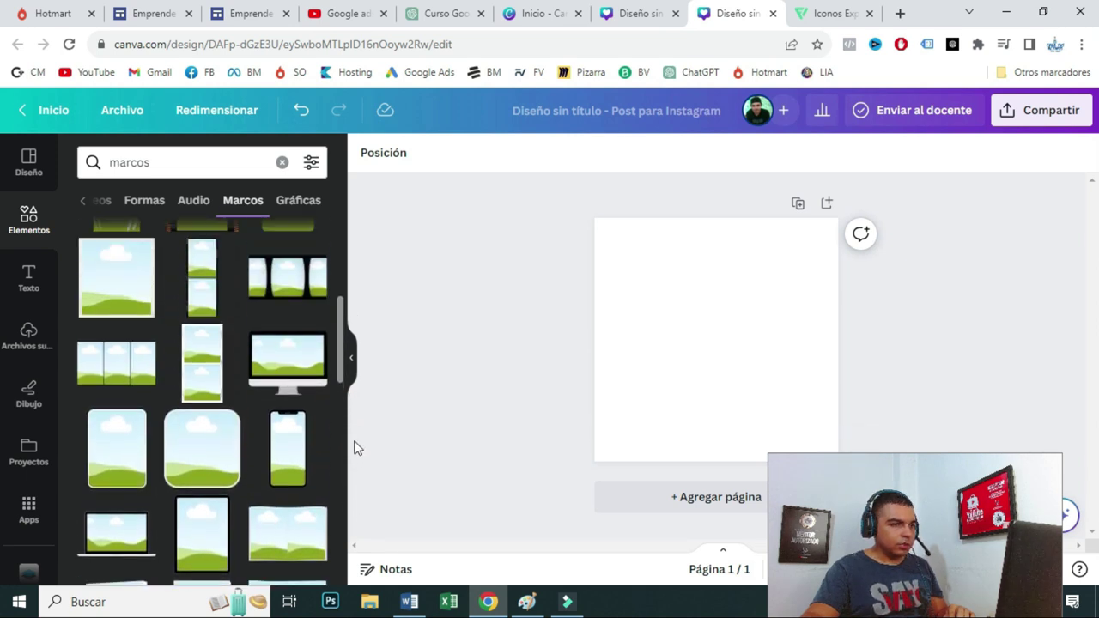
click(271, 369)
- Enlarge the monitor frame to nearly the page's width and centre it on the page
drag(650, 284, 618, 243)
drag(778, 253, 824, 240)
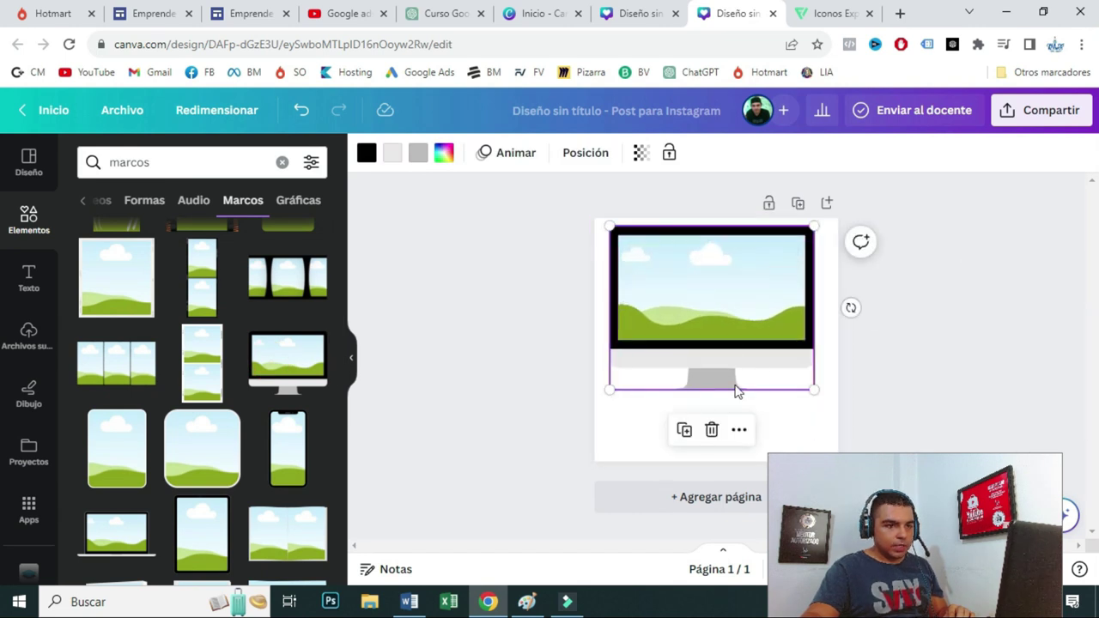
mouse_move(734, 365)
mouse_down()
mouse_move(743, 403)
mouse_move(737, 378)
mouse_up()
click(249, 14)
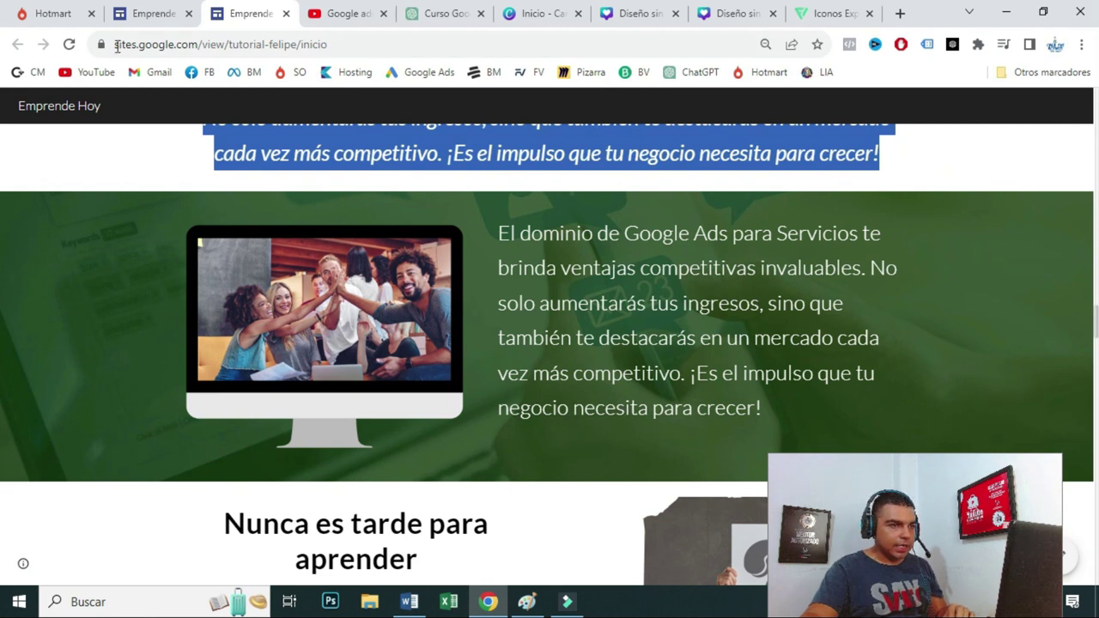
click(163, 13)
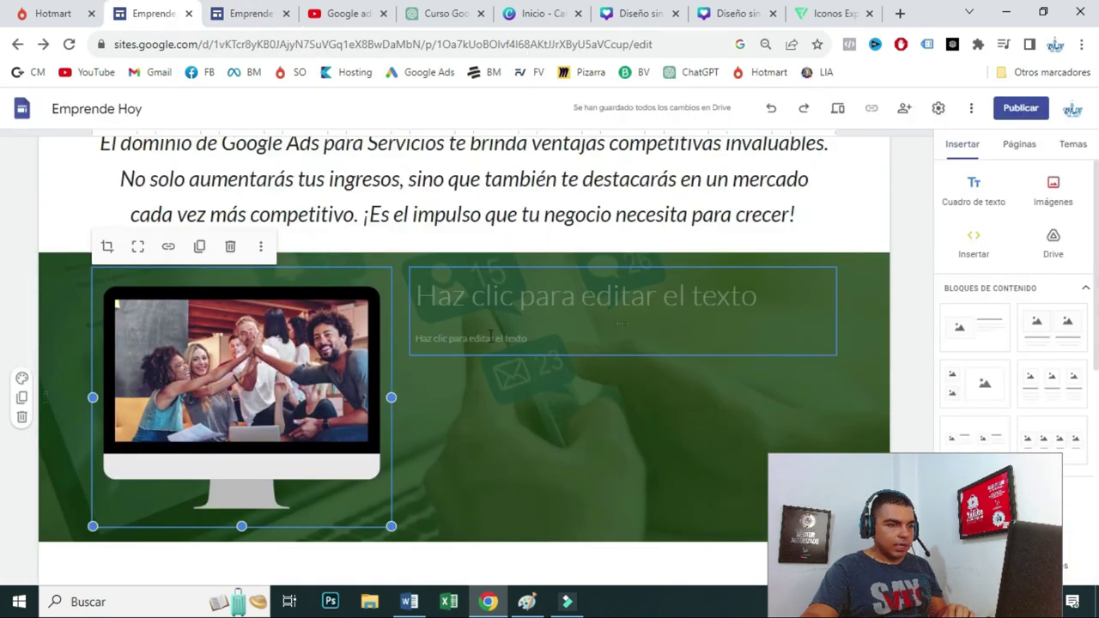
click(245, 12)
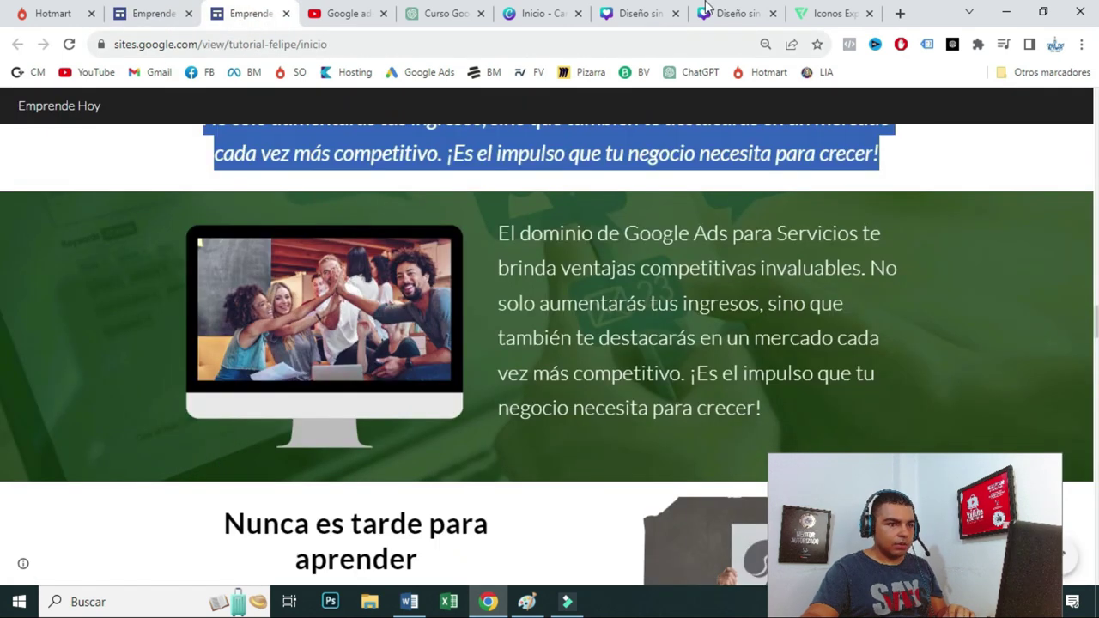
- Return to the Canva monitor design and search the photo library for "crecimiento"
click(709, 13)
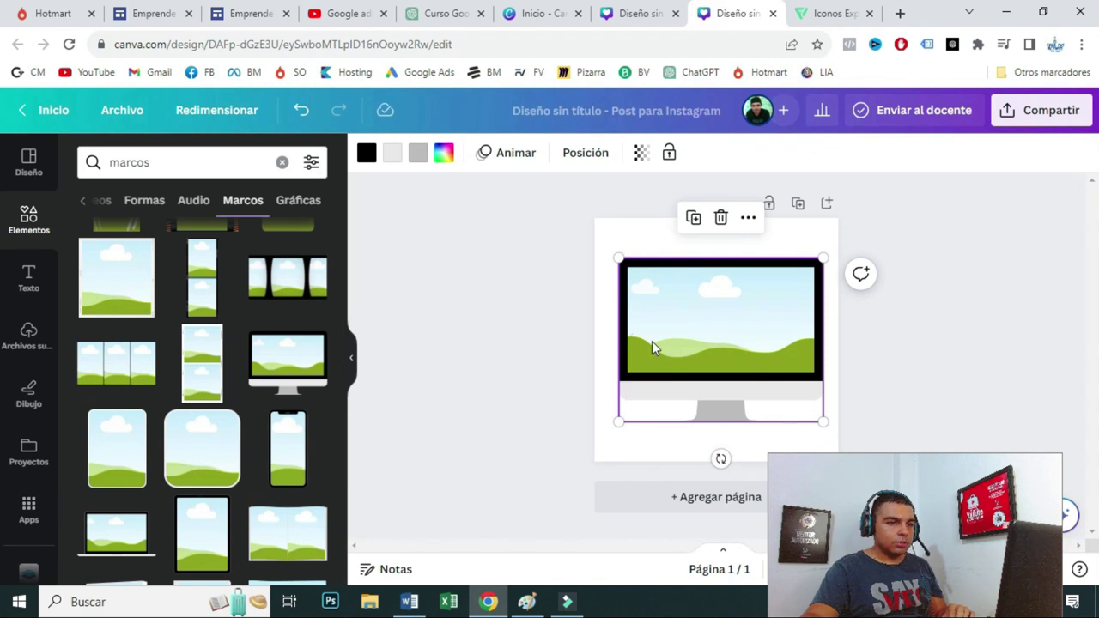
click(192, 166)
key(ctrl+a)
text(crecimiento)
key(Return)
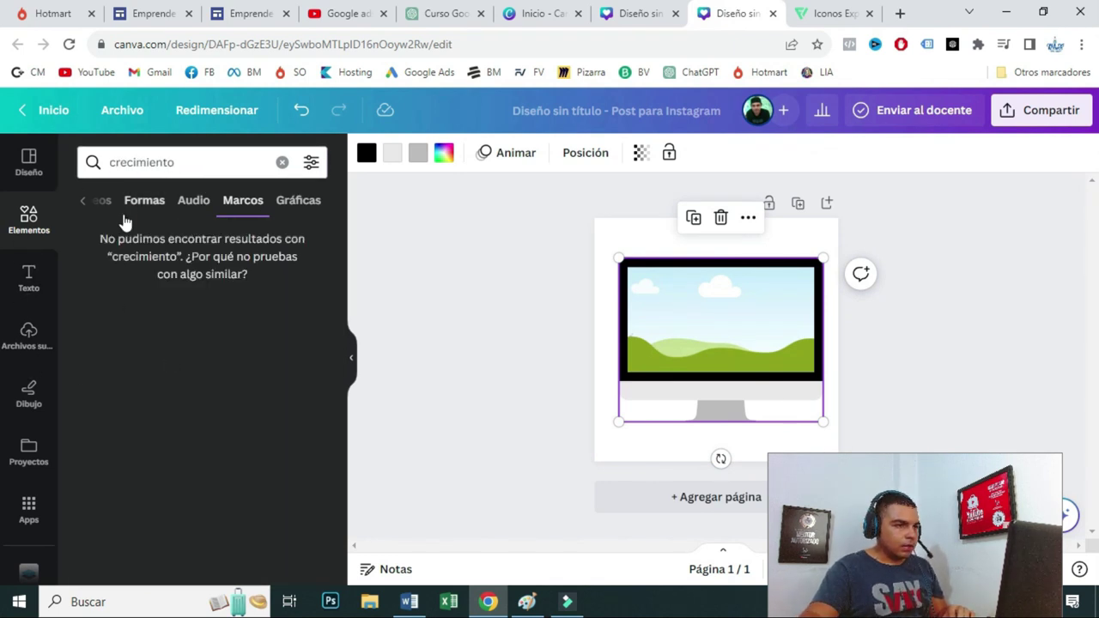
click(146, 201)
click(110, 201)
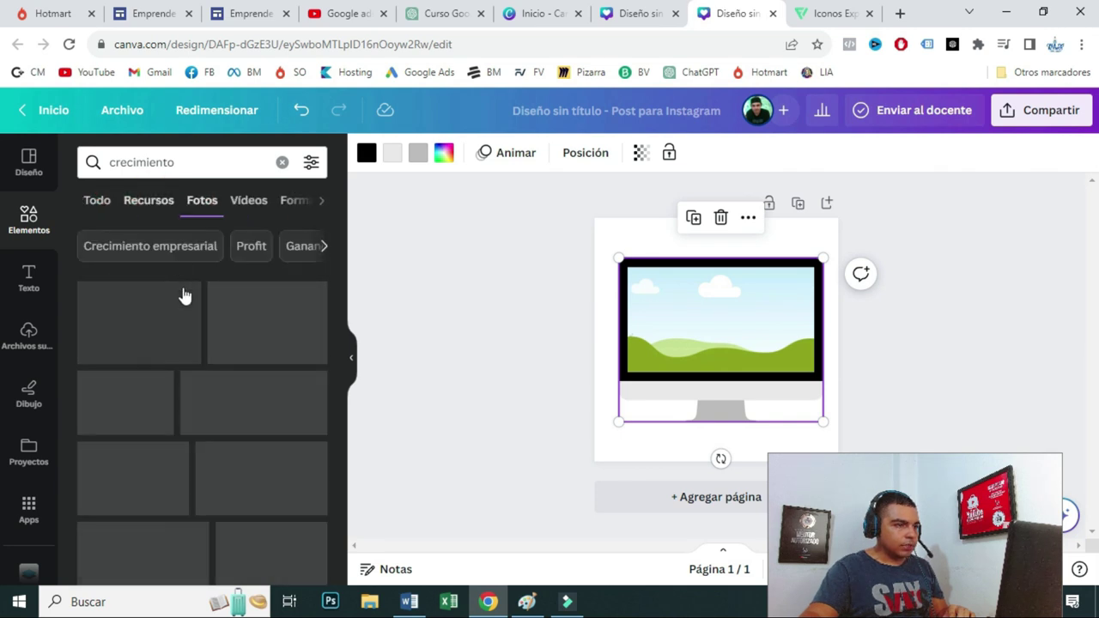
- Fill the monitor frame with the photo of a businessman touching a rising graph and select the page background
scroll(261, 407, down, 10)
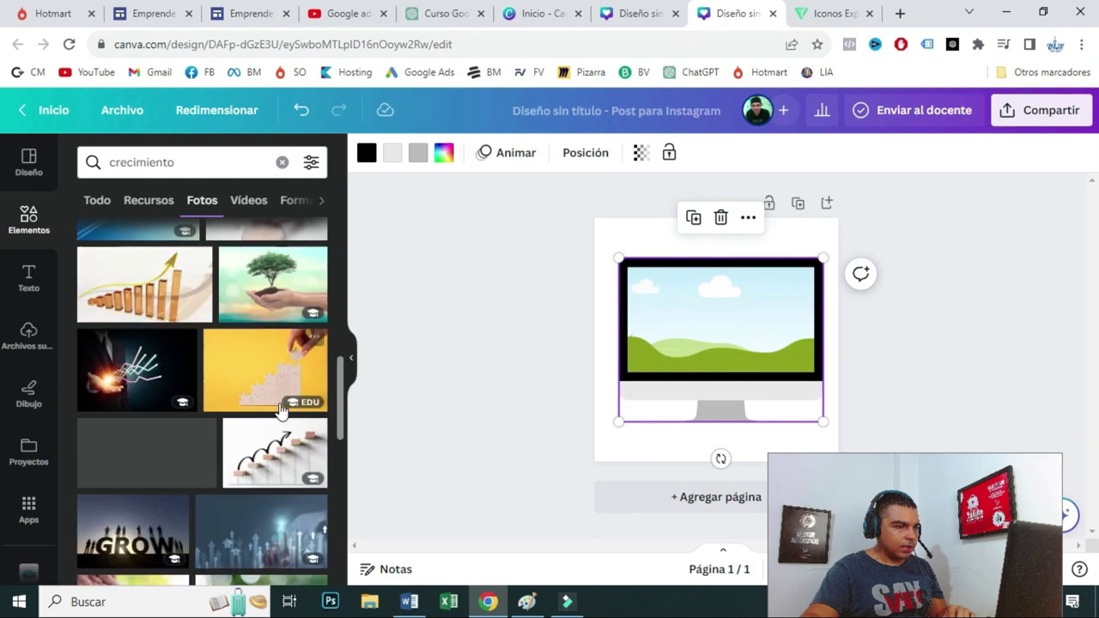
scroll(279, 400, down, 5)
scroll(279, 400, down, 3)
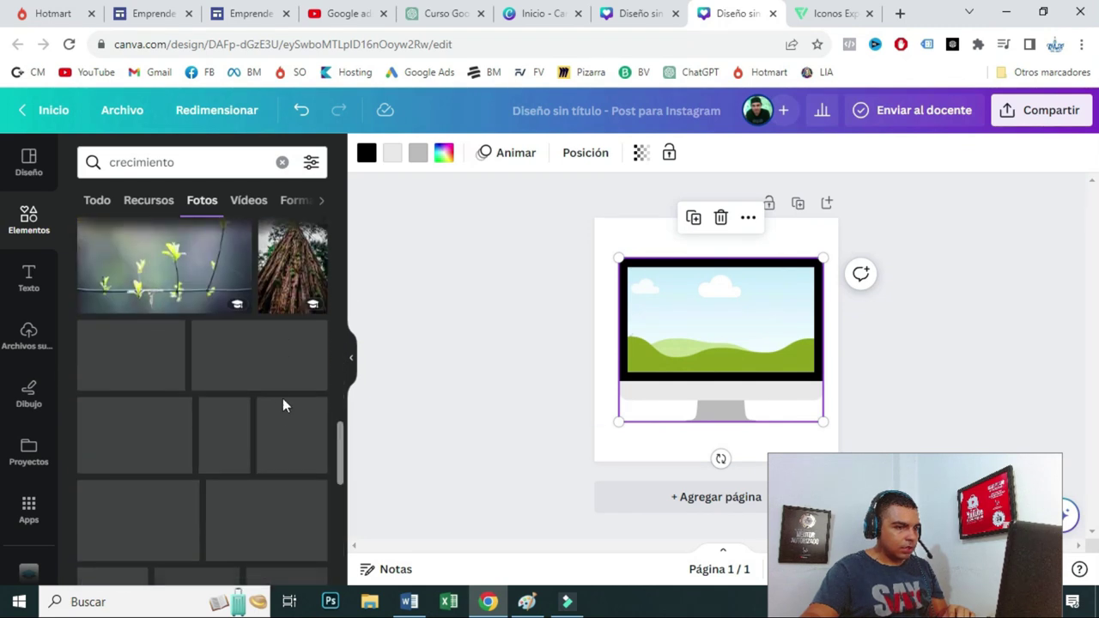
drag(261, 395, 687, 326)
click(685, 240)
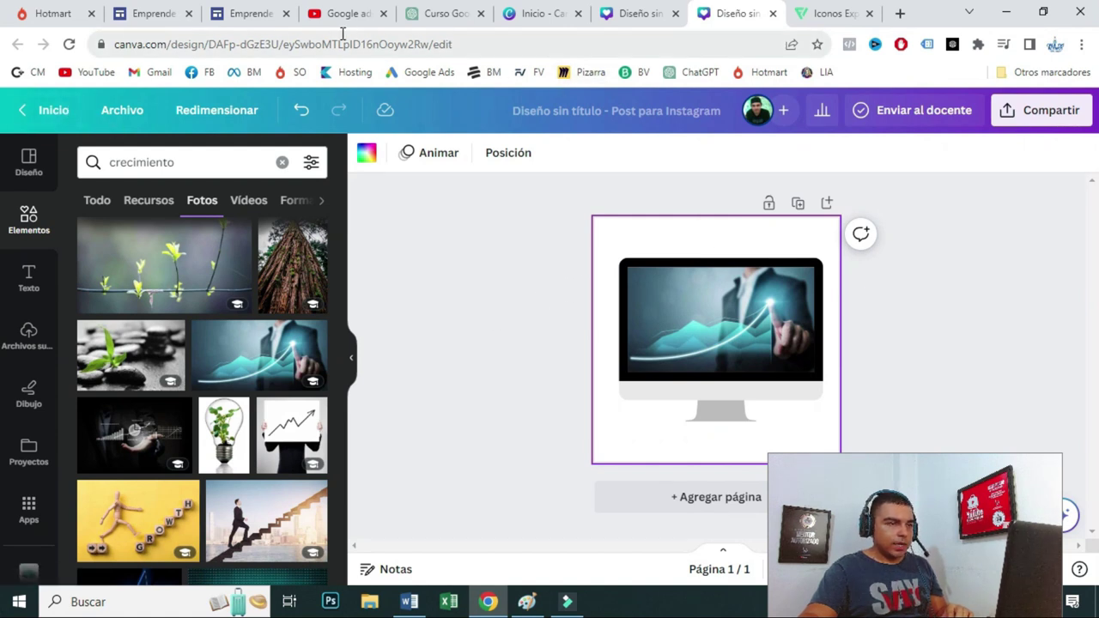
- In the Google Sites editor, sample the green section's background with ColorPick Eyedropper and copy the hex colour code
click(148, 17)
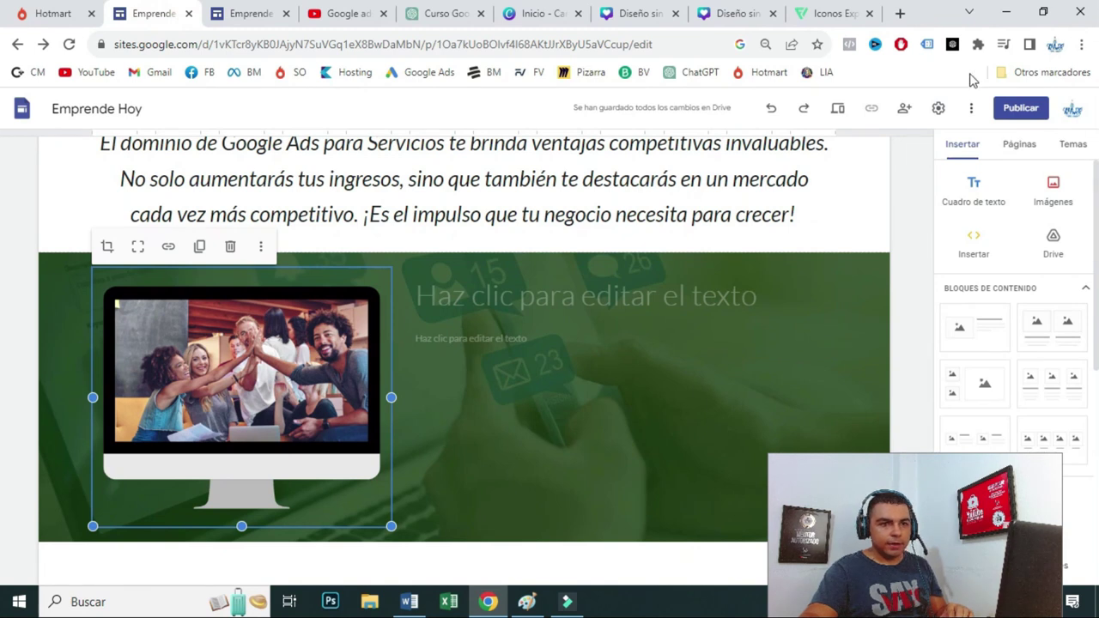
click(977, 45)
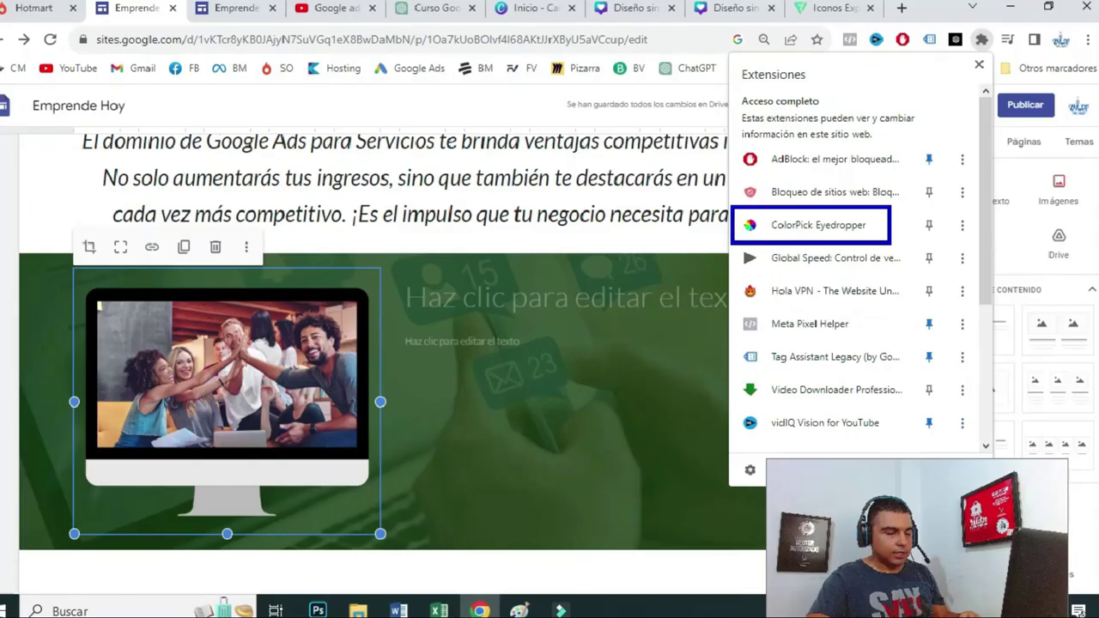
click(725, 283)
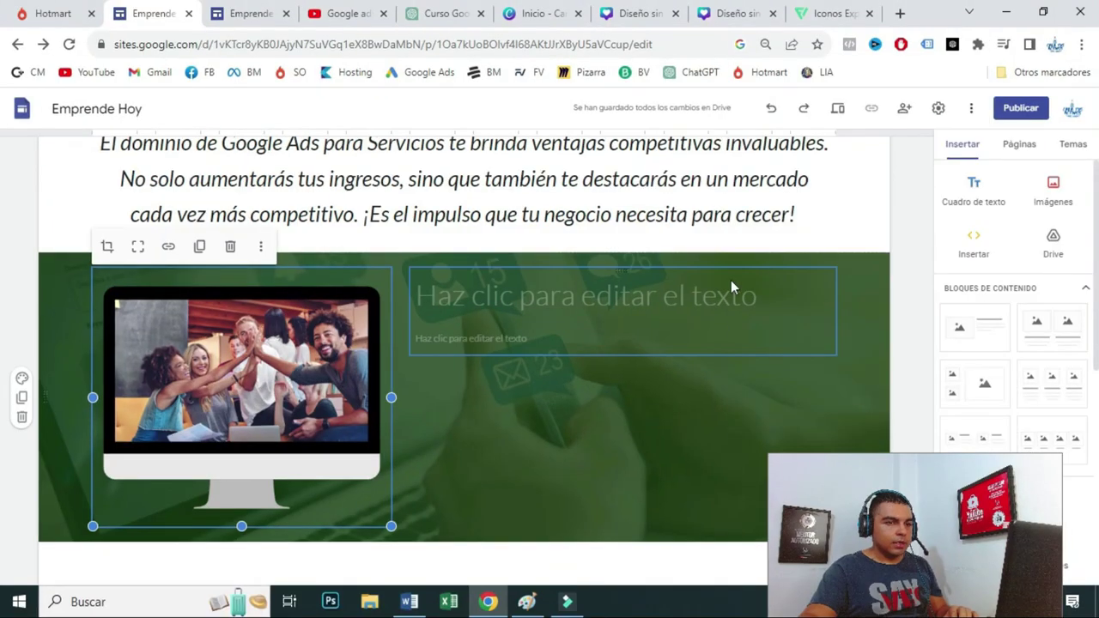
click(978, 43)
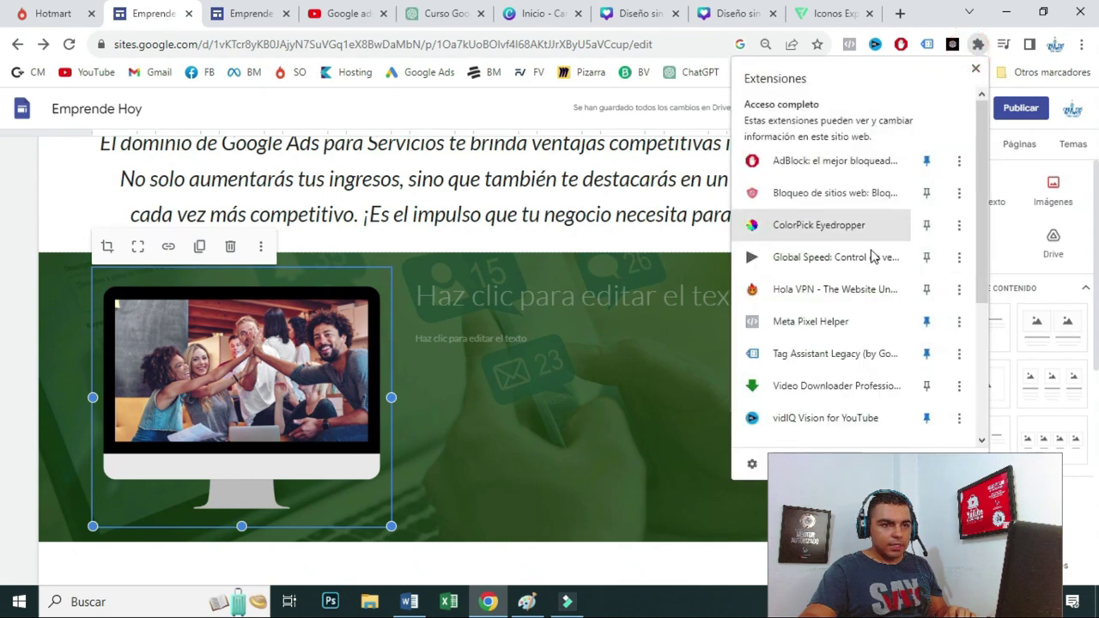
click(829, 226)
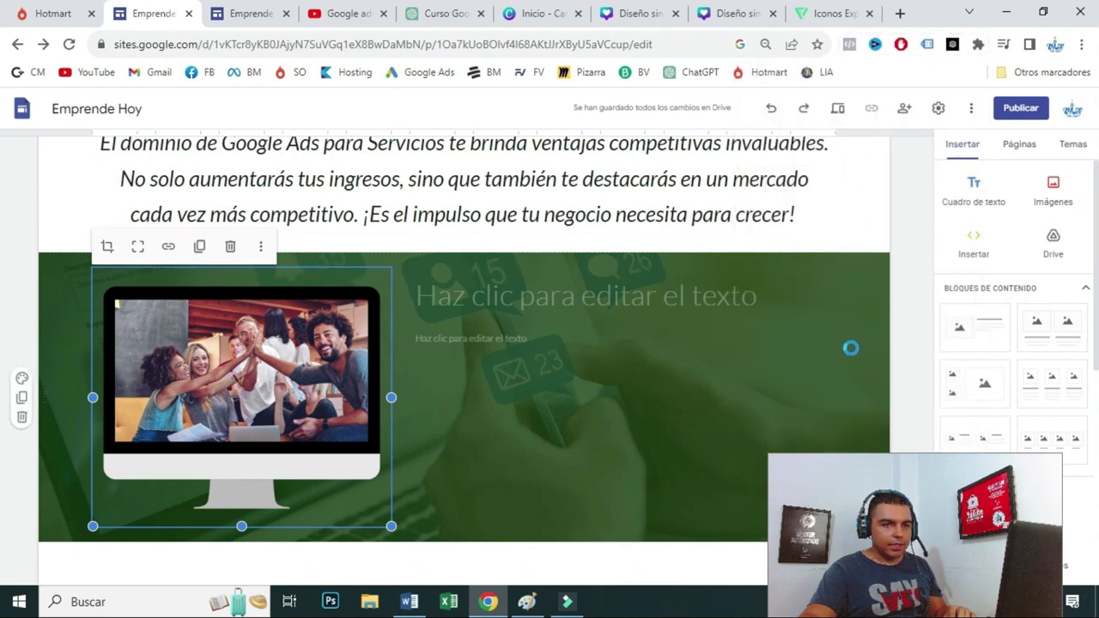
click(848, 325)
key(ctrl+c)
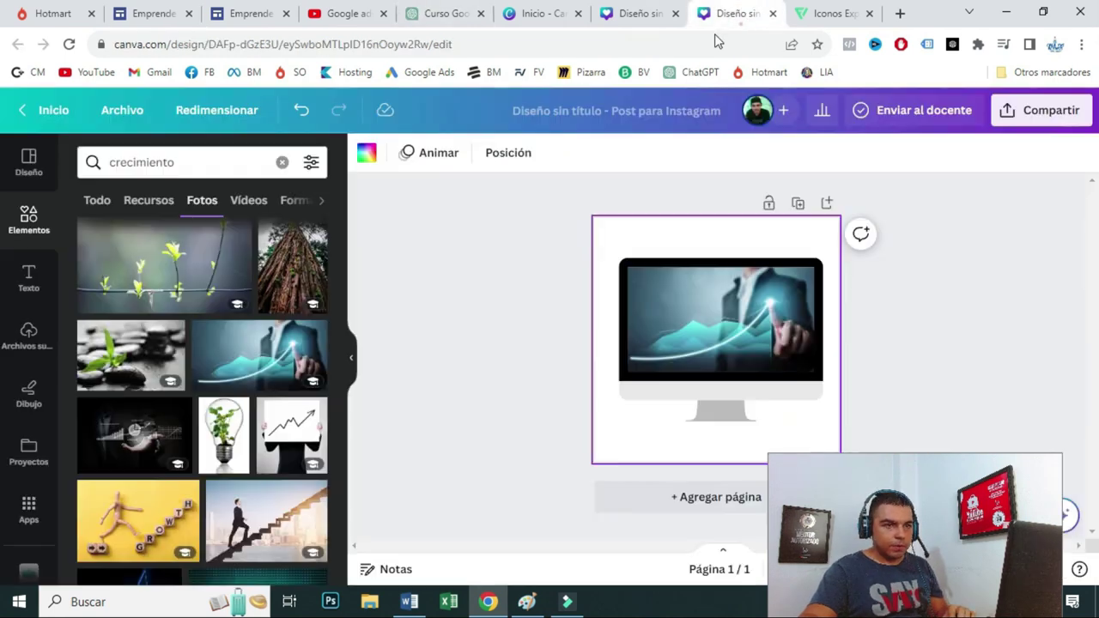
- Set the Canva page background behind the monitor to the copied solid green #3E5D31
click(740, 13)
click(632, 222)
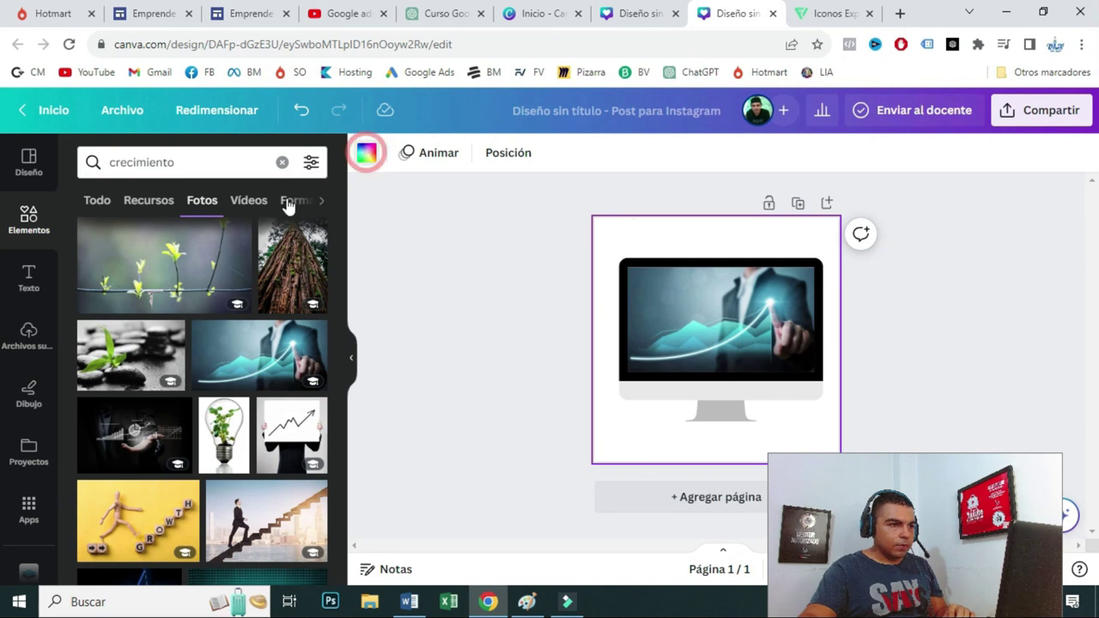
click(95, 251)
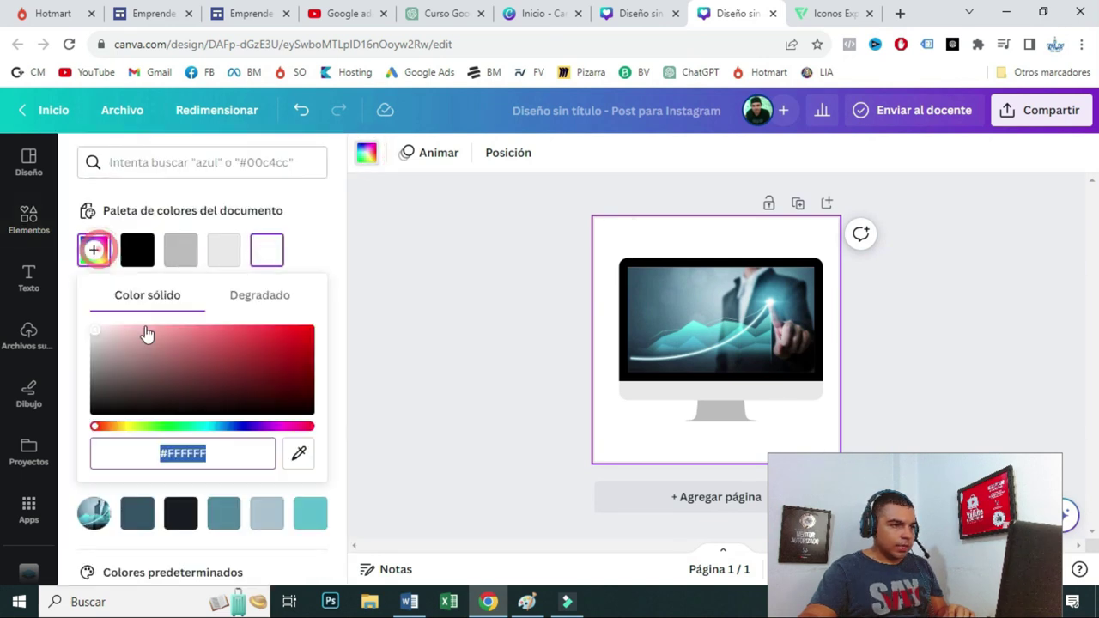
click(216, 457)
key(BackSpace)
key(BackSpace)
key(BackSpace)
key(BackSpace)
key(BackSpace)
key(BackSpace)
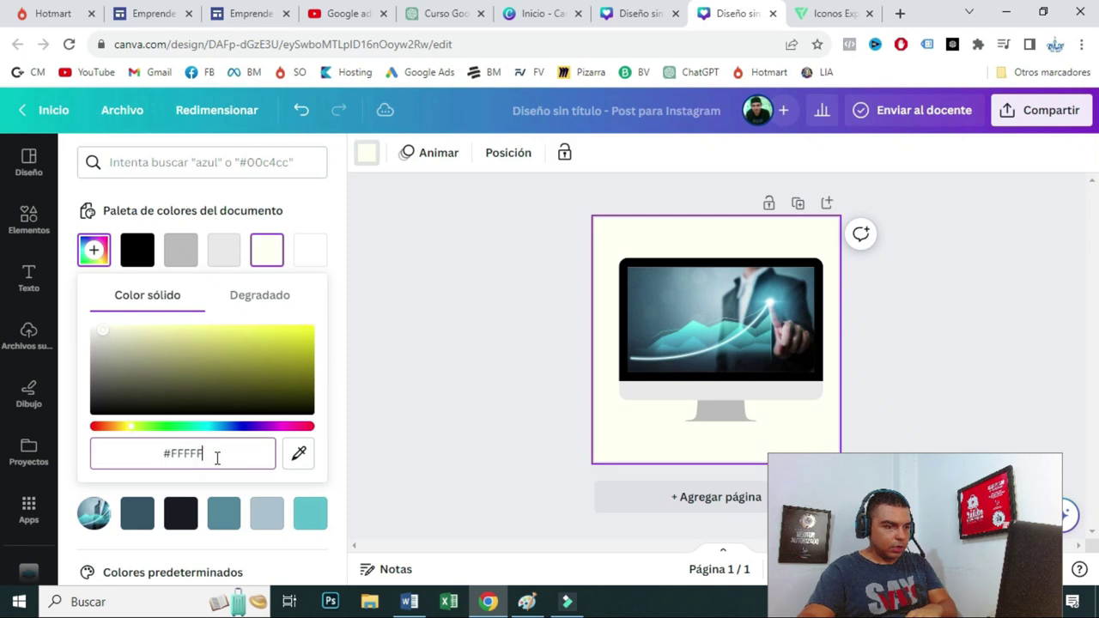
key(ctrl+v)
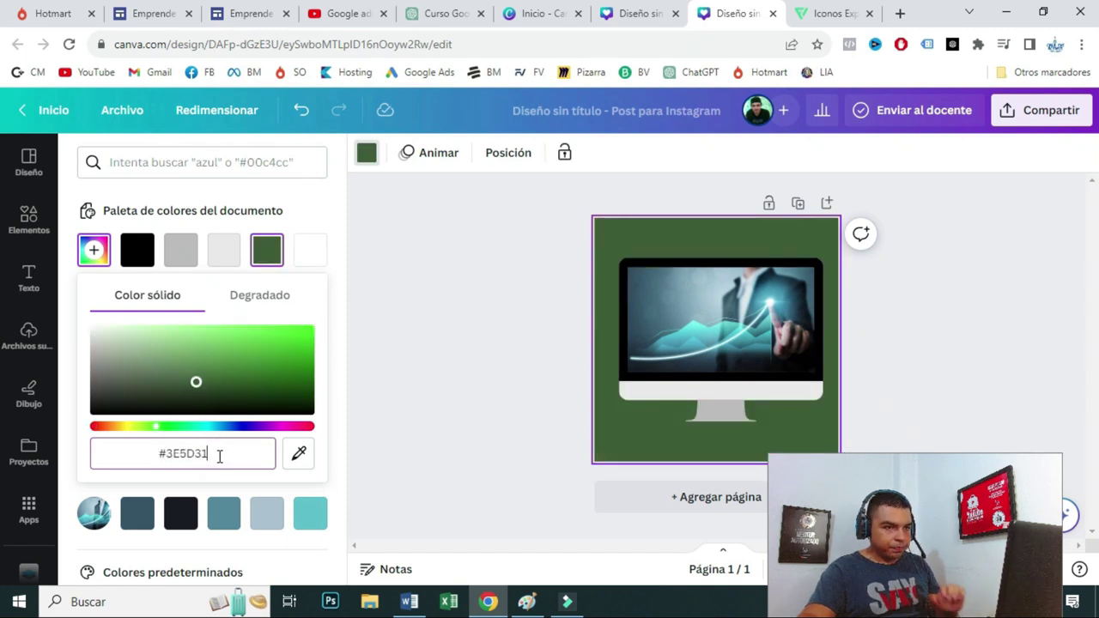
click(640, 239)
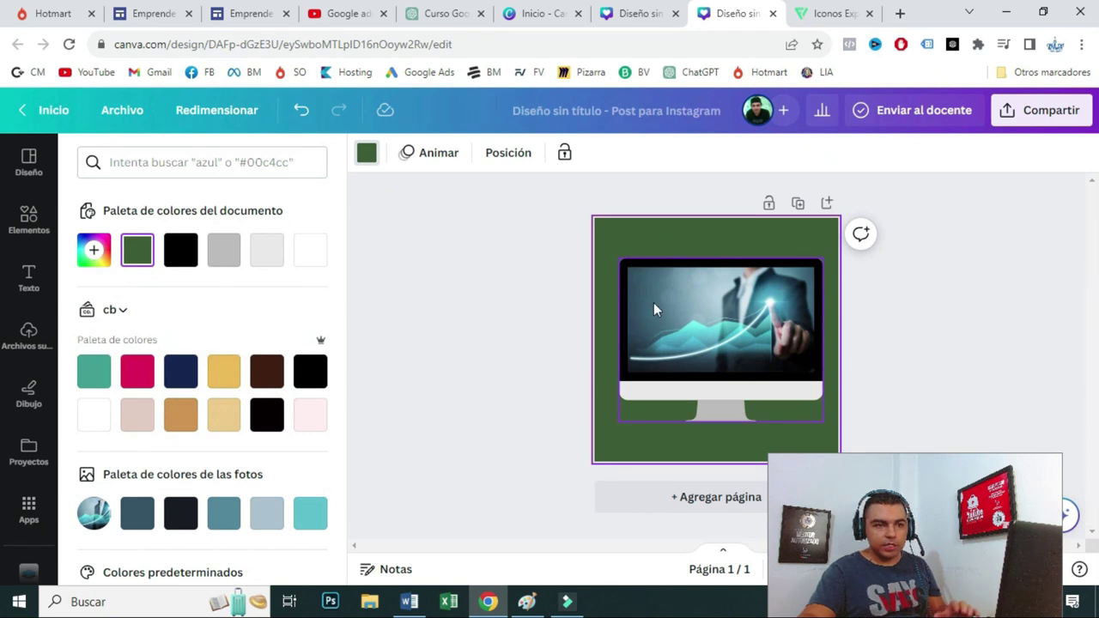
- Copy the paragraph beside the monitor from the published page into the title placeholder of the editor's green section, closing the colour picker
click(167, 11)
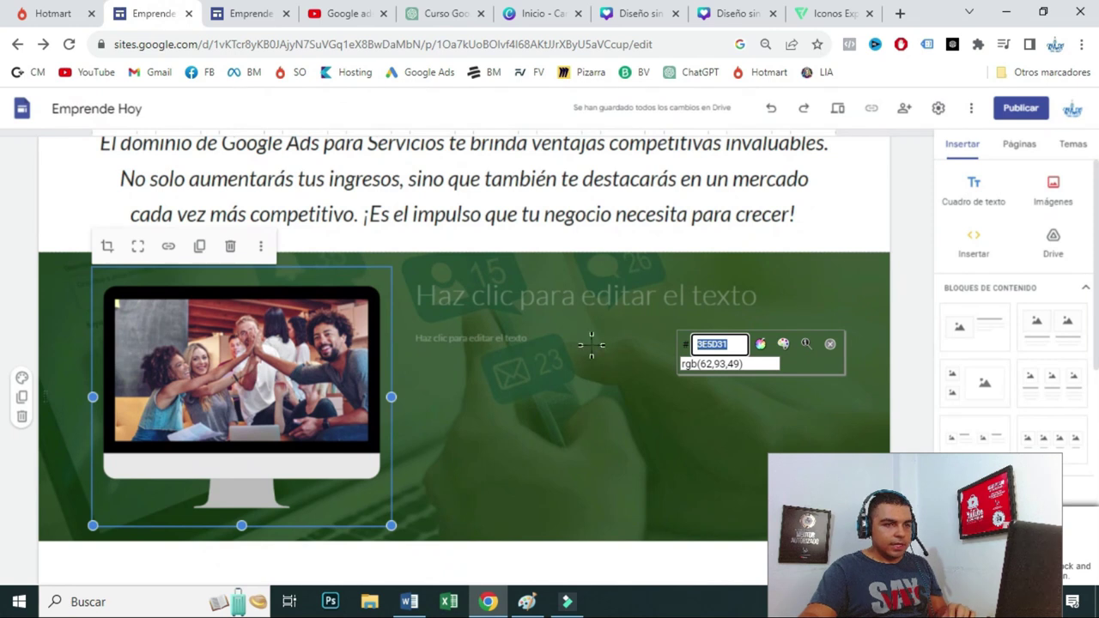
click(242, 14)
drag(506, 153, 692, 269)
drag(763, 293, 494, 158)
key(ctrl+c)
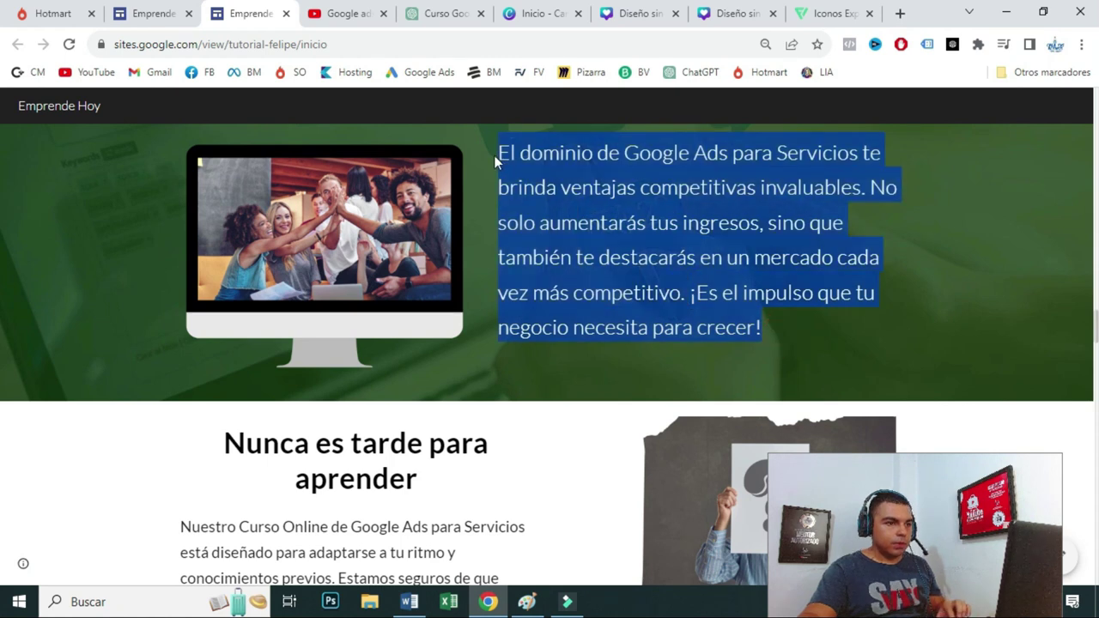
click(154, 13)
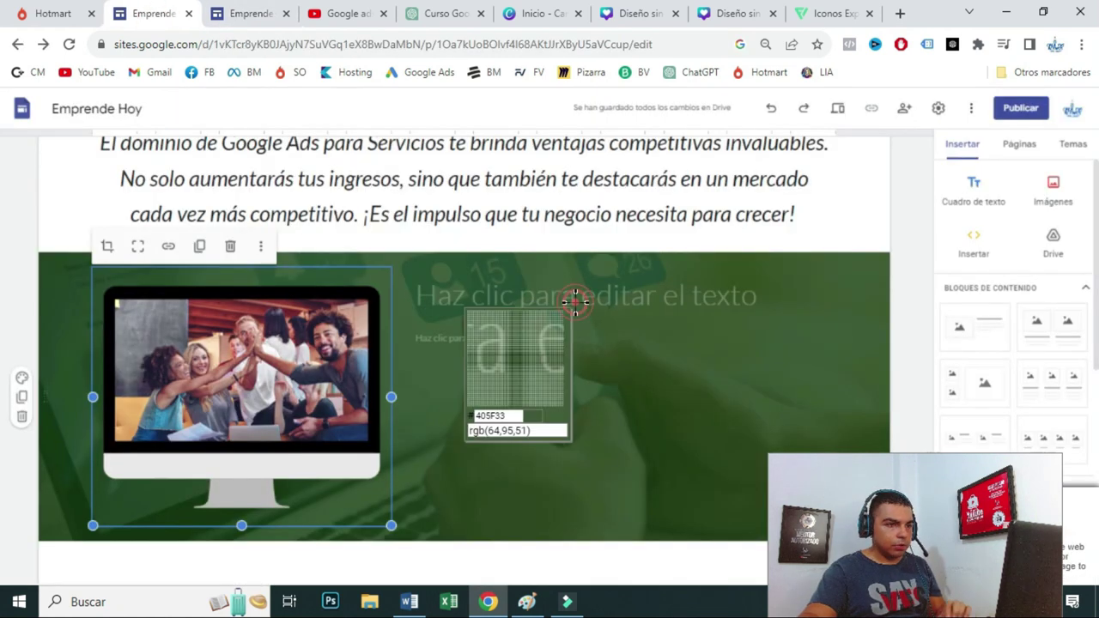
click(818, 296)
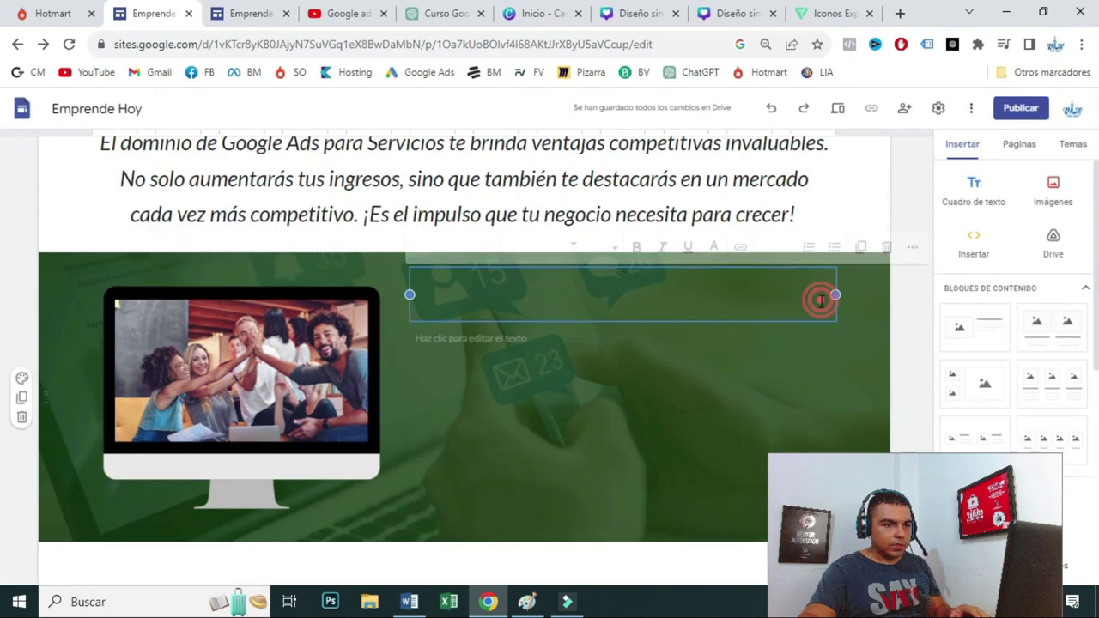
key(ctrl+v)
scroll(650, 408, down, 2)
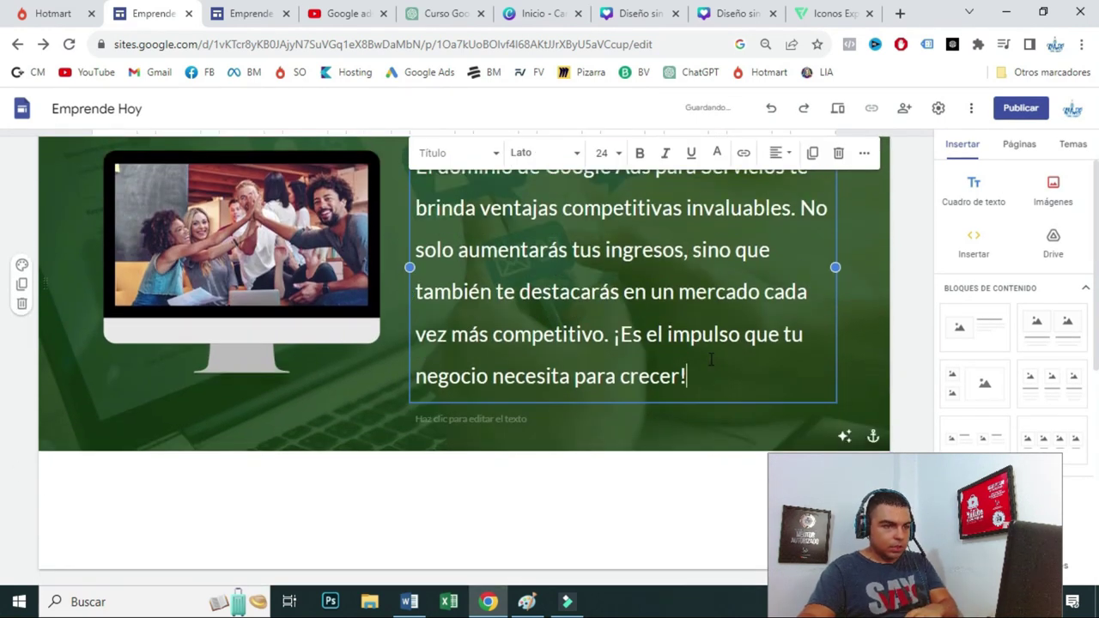
- Delete the empty text placeholder beneath the paragraph in the green monitor section
click(567, 422)
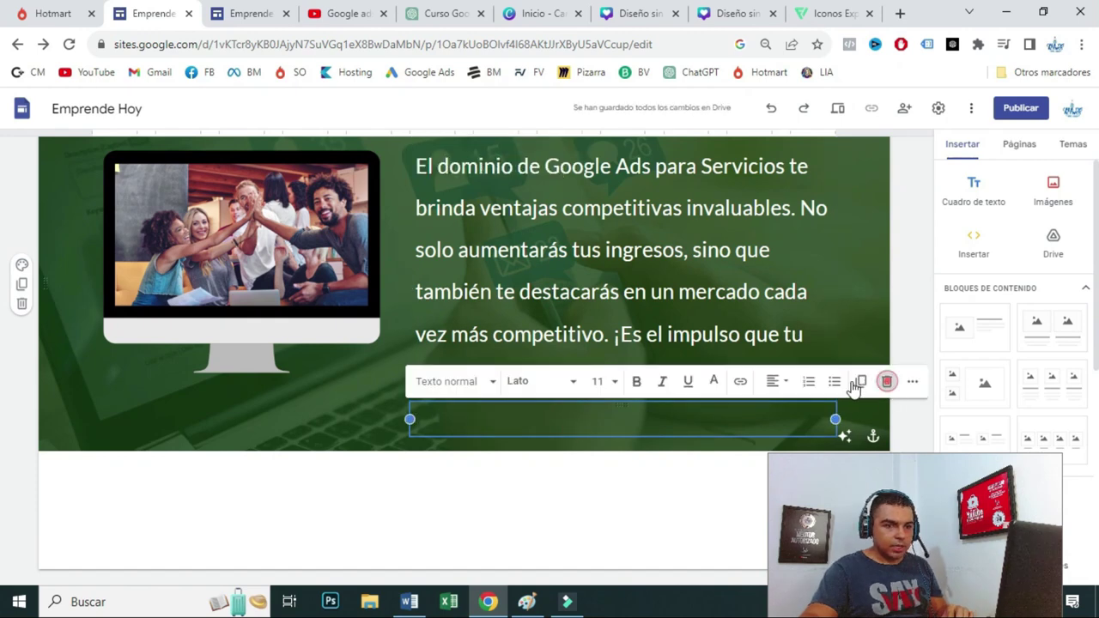
scroll(642, 362, up, 8)
scroll(642, 362, up, 2)
scroll(642, 361, down, 8)
scroll(642, 361, up, 1)
- Look at the "Nunca es tarde para aprender" section of the published page, selecting its heading and paragraph, and return to the editor
click(243, 13)
scroll(319, 313, down, 3)
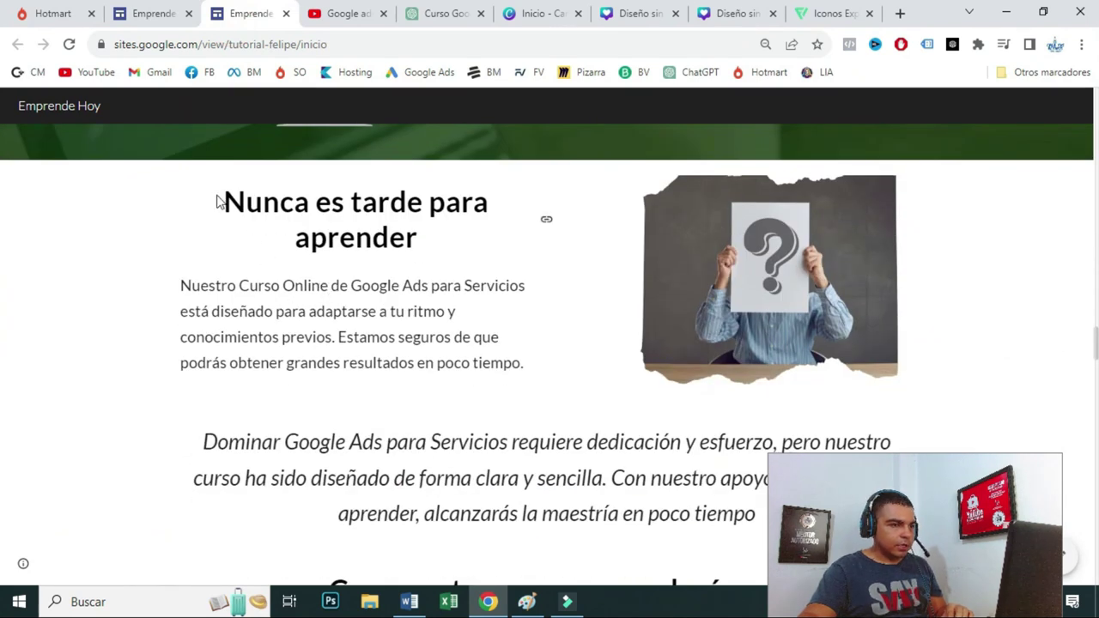
drag(218, 200, 544, 364)
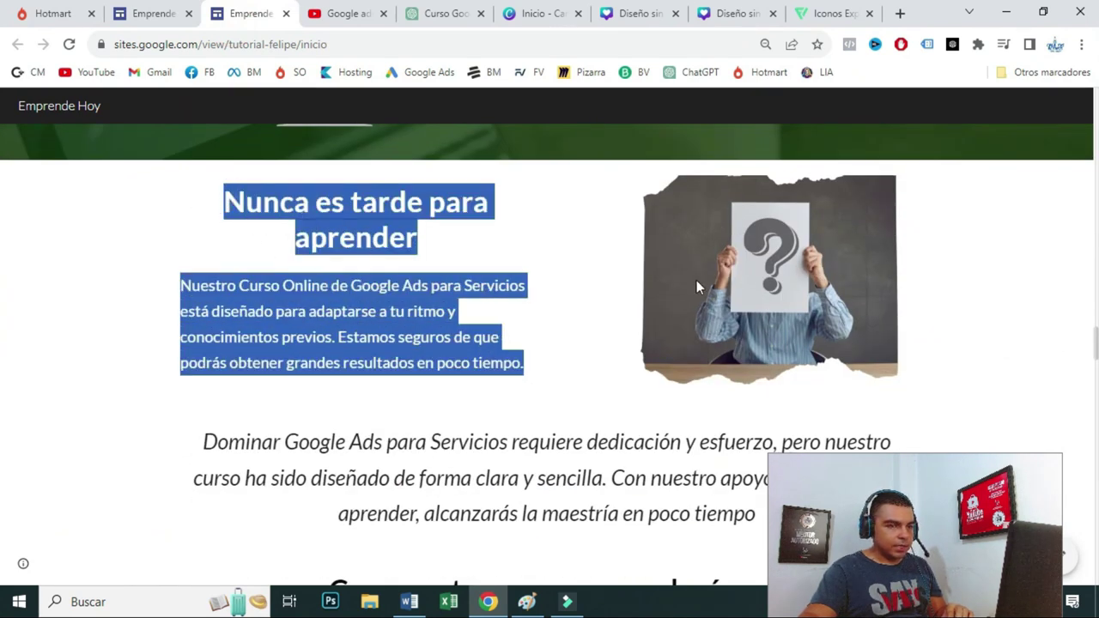
click(156, 13)
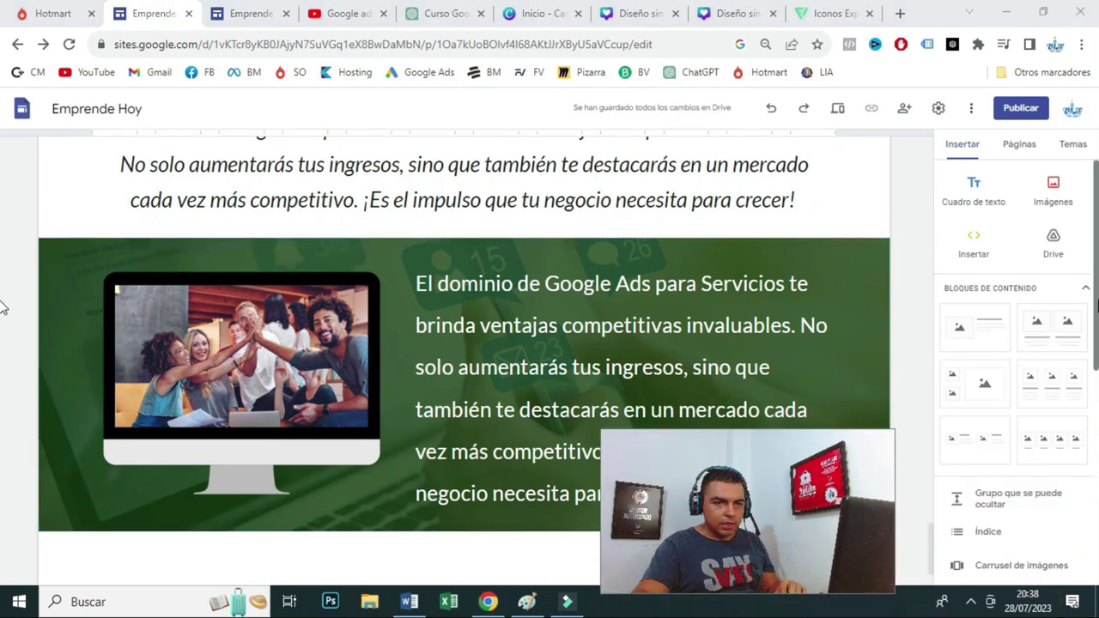
- Insert an image-and-text content block below the green section and move its image placeholder into the text column
click(979, 330)
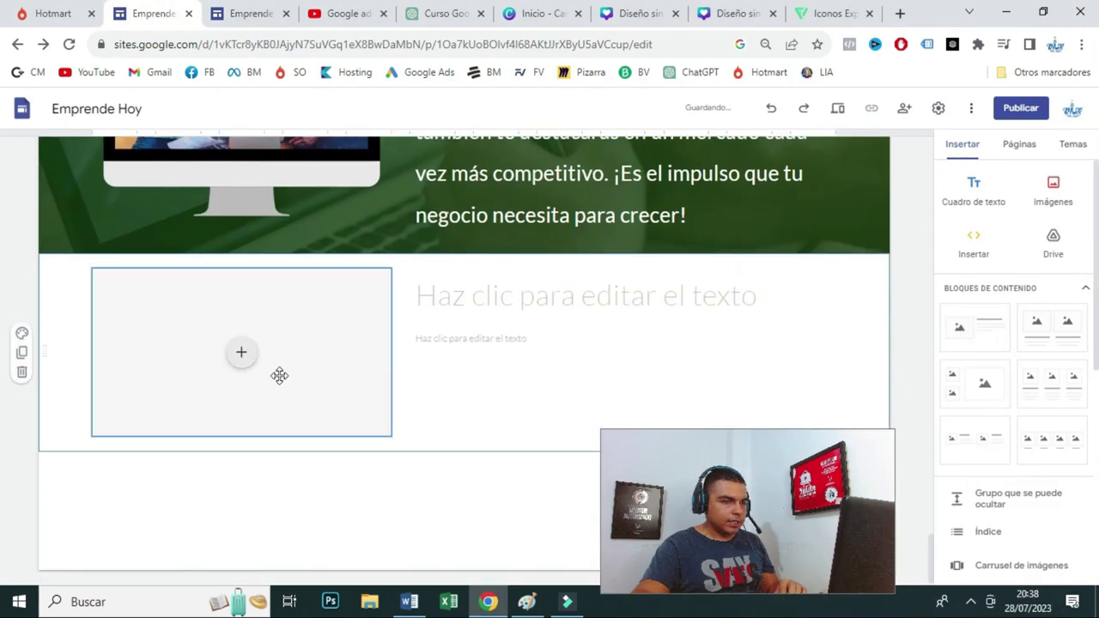
drag(108, 280, 521, 376)
scroll(592, 362, down, 1)
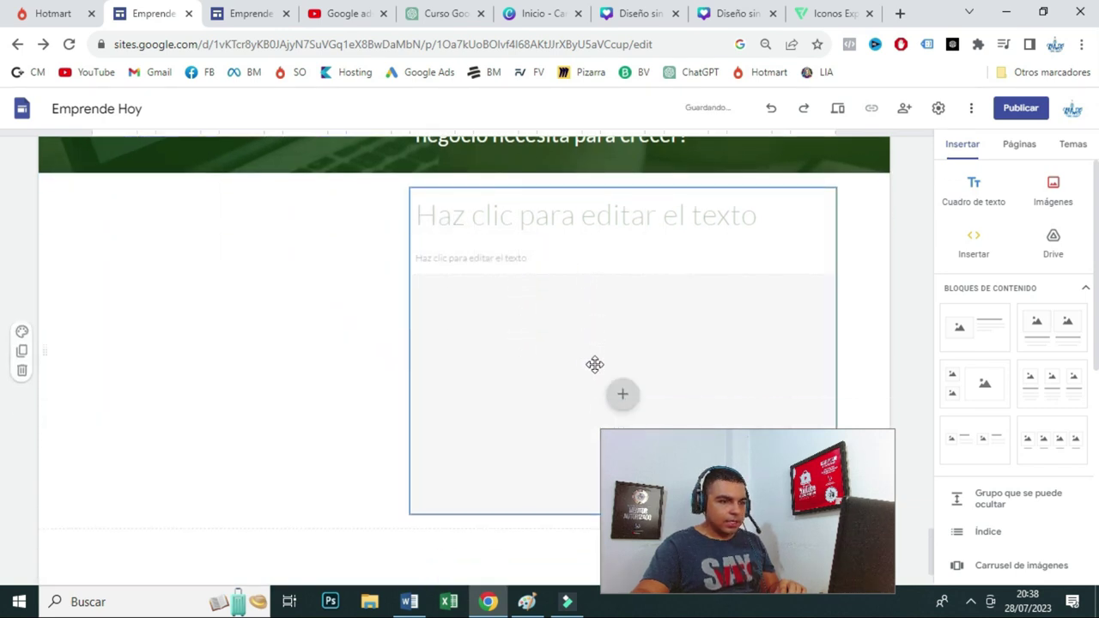
- Move the new block's title placeholder to the left column and delete the small body text placeholder above the image
click(627, 206)
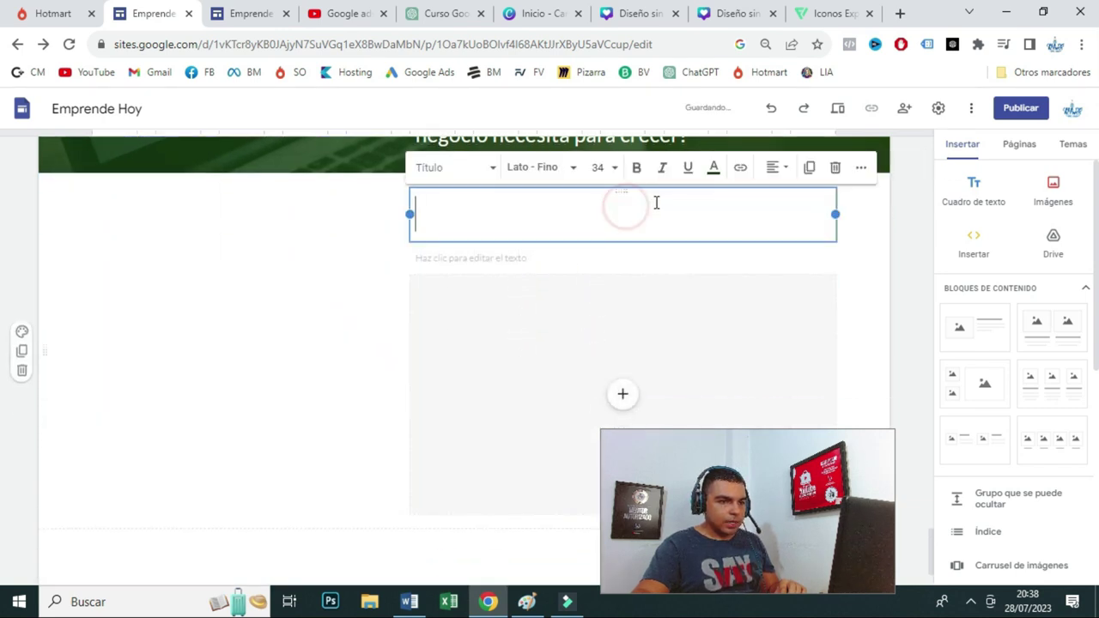
click(599, 249)
click(645, 205)
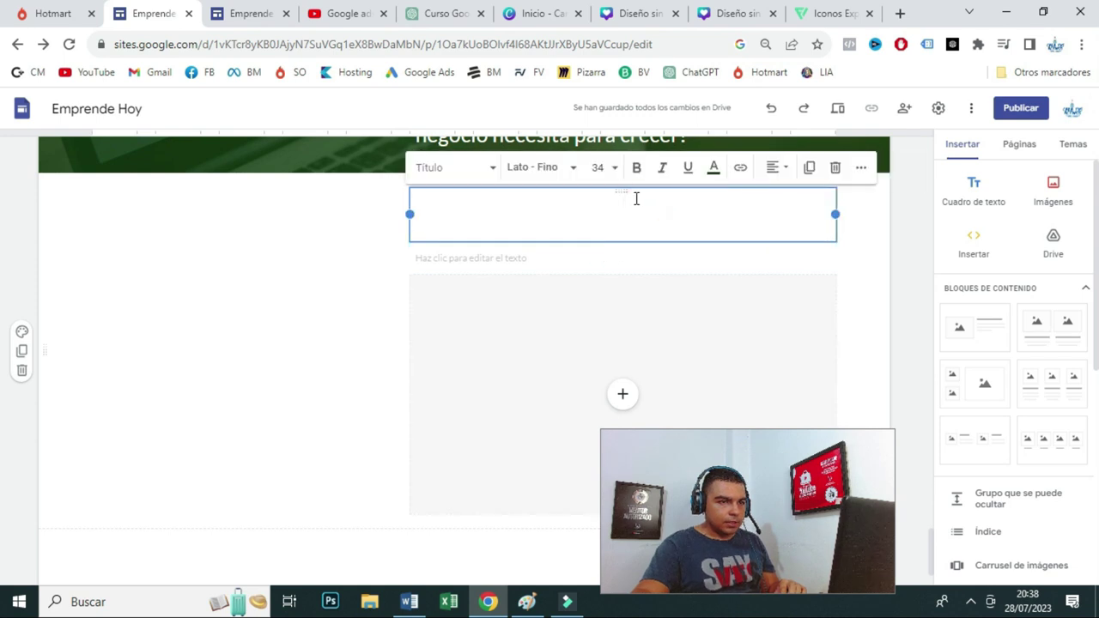
drag(607, 199, 168, 238)
click(524, 168)
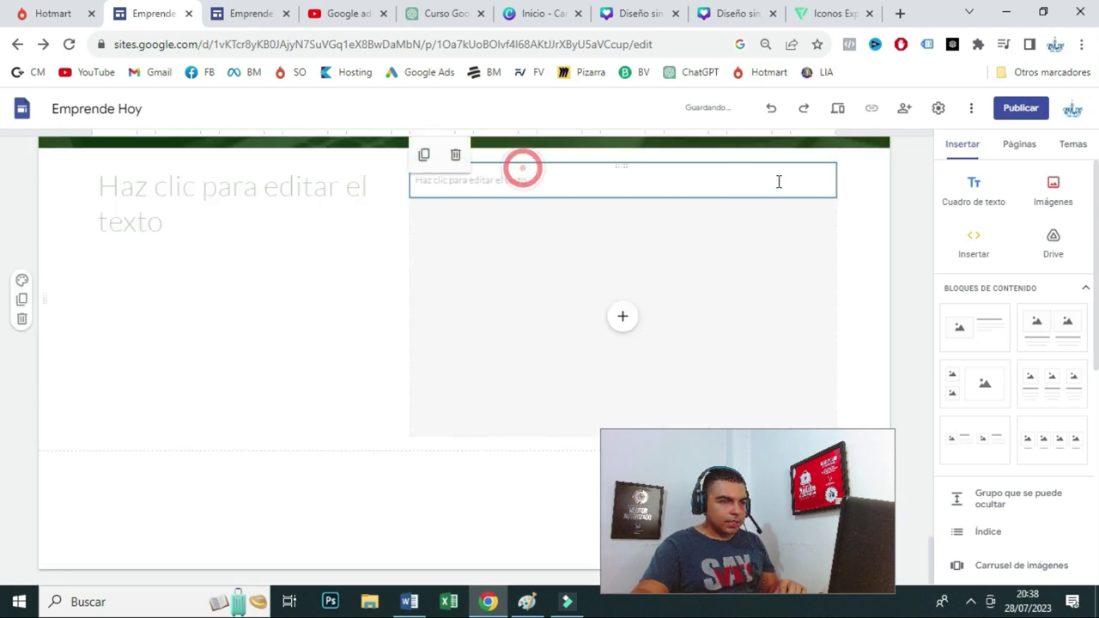
click(634, 183)
click(887, 153)
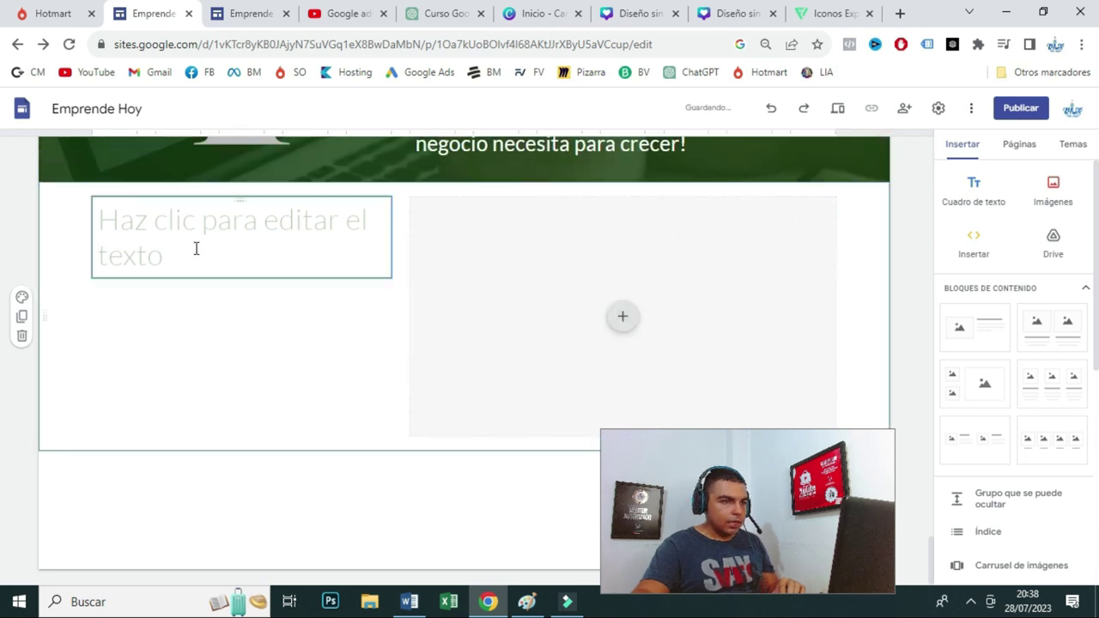
- Fill the block's image placeholder with the torn-edge photo of a man holding a question mark sheet
click(622, 316)
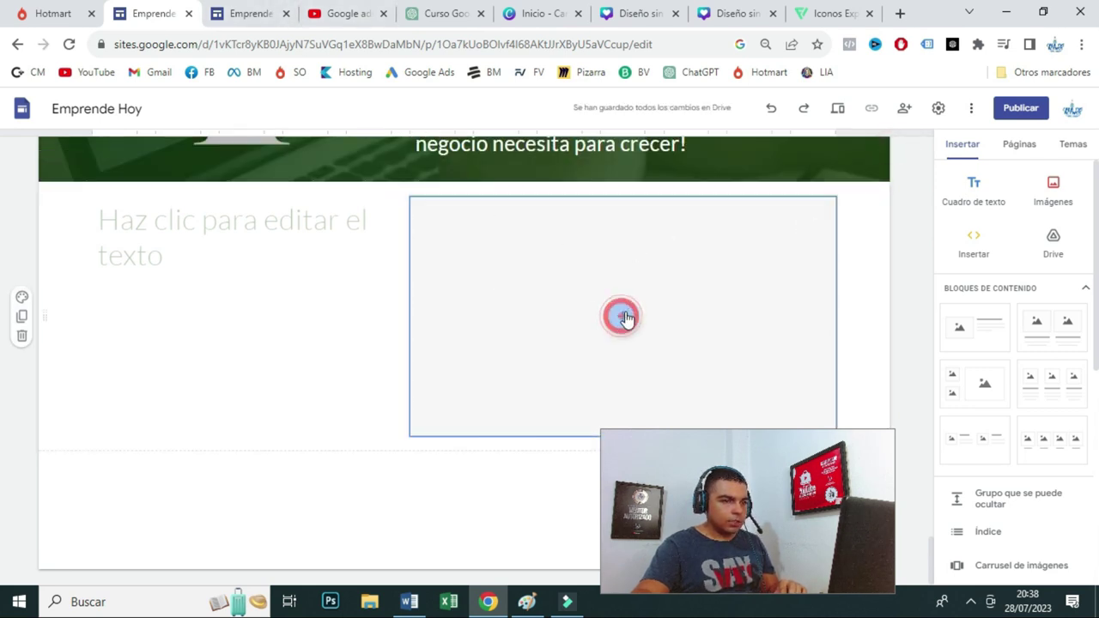
click(662, 367)
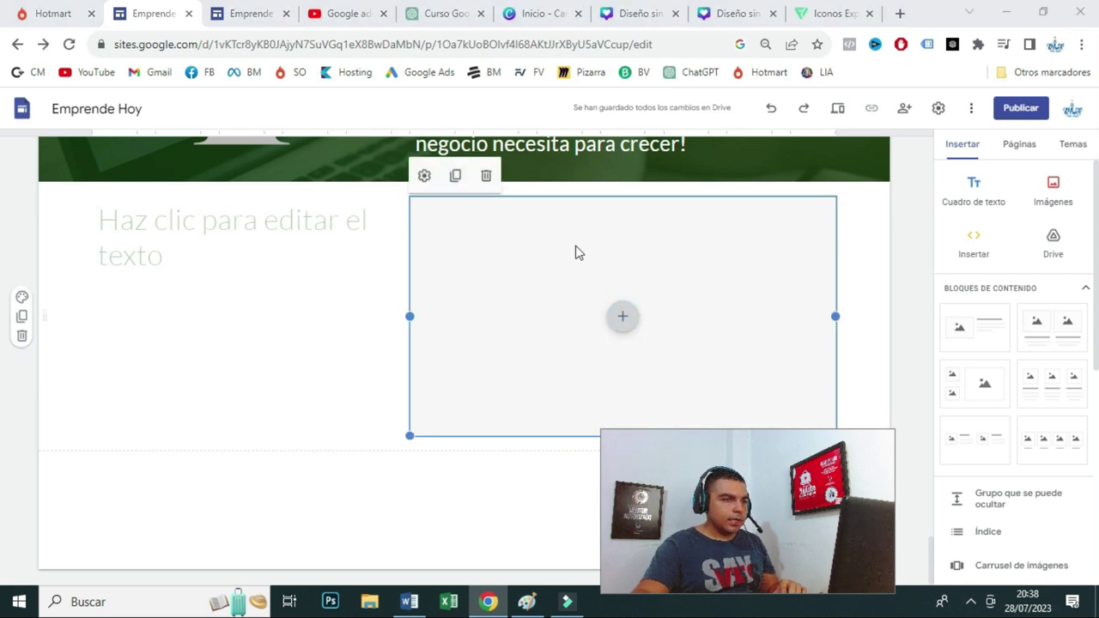
scroll(459, 367, down, 1)
double_click(513, 279)
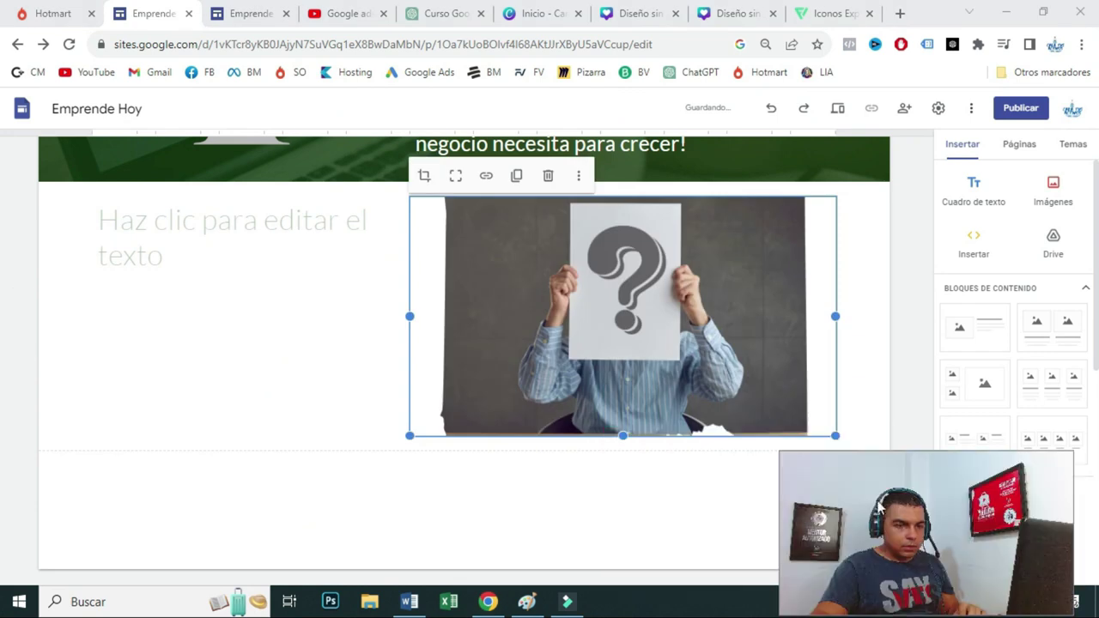
- Copy the heading "Nunca es tarde para aprender" from the published page into the title placeholder and remove the extra blank line
click(256, 14)
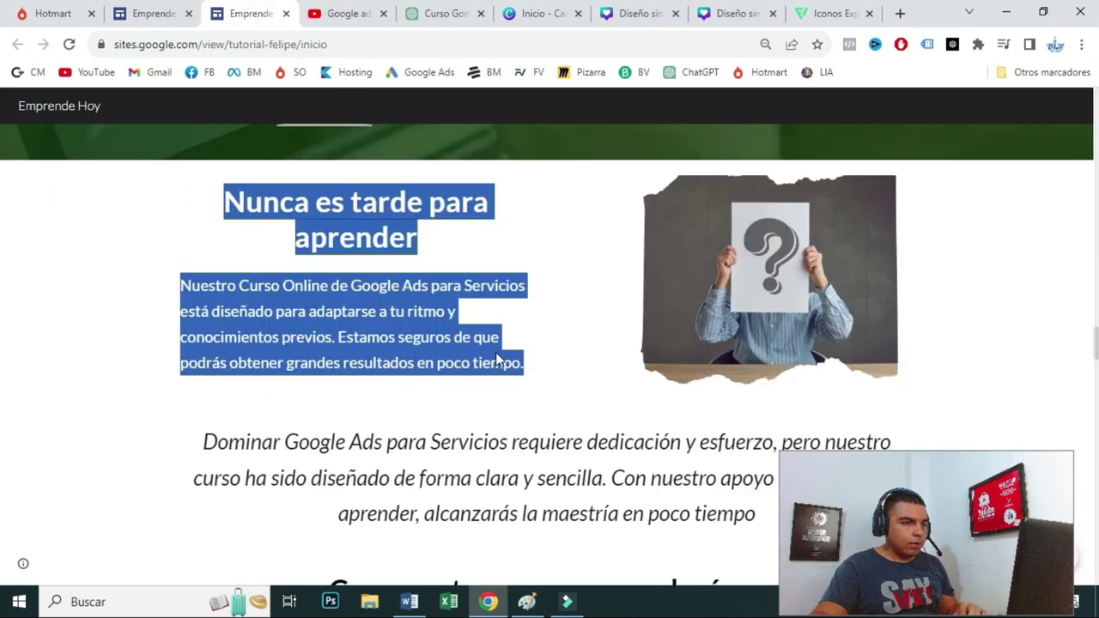
click(348, 239)
drag(225, 212, 471, 254)
key(ctrl+c)
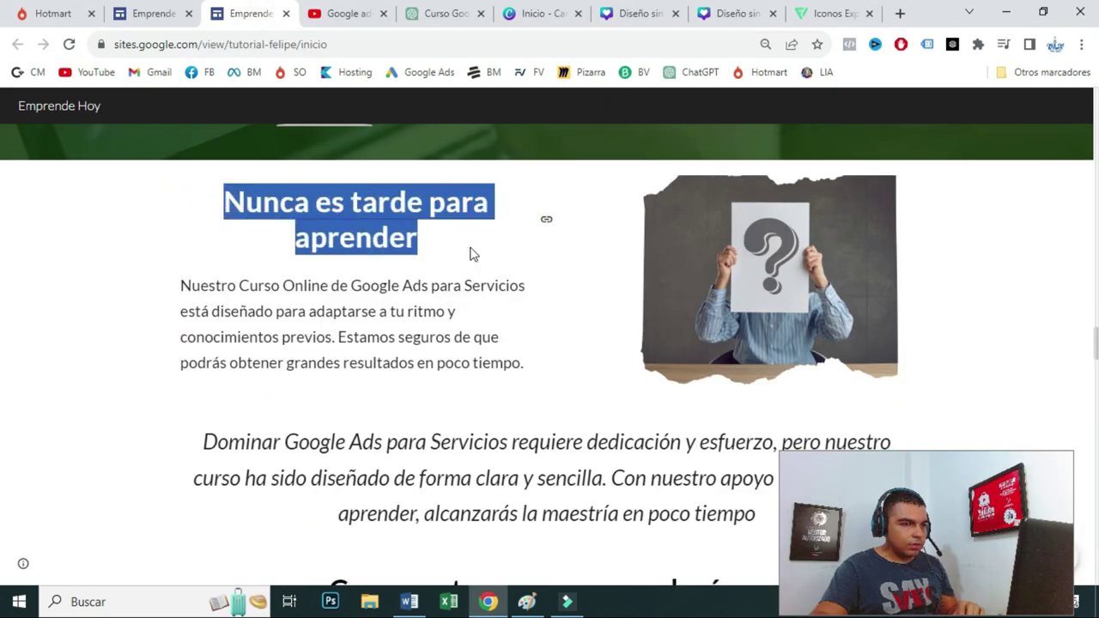
click(142, 7)
click(221, 235)
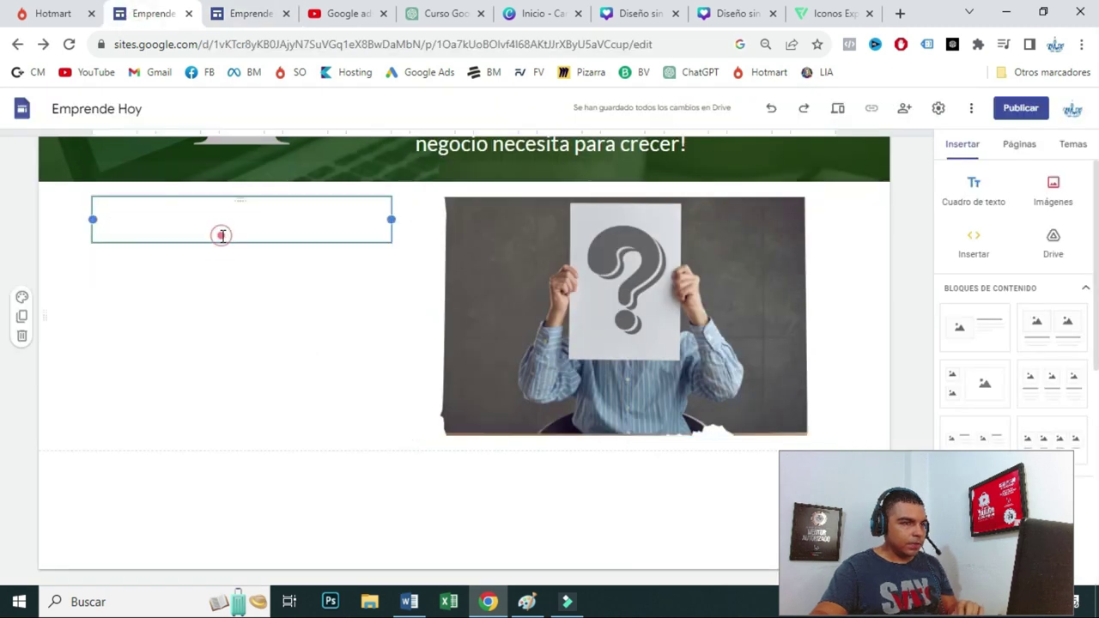
key(ctrl+v)
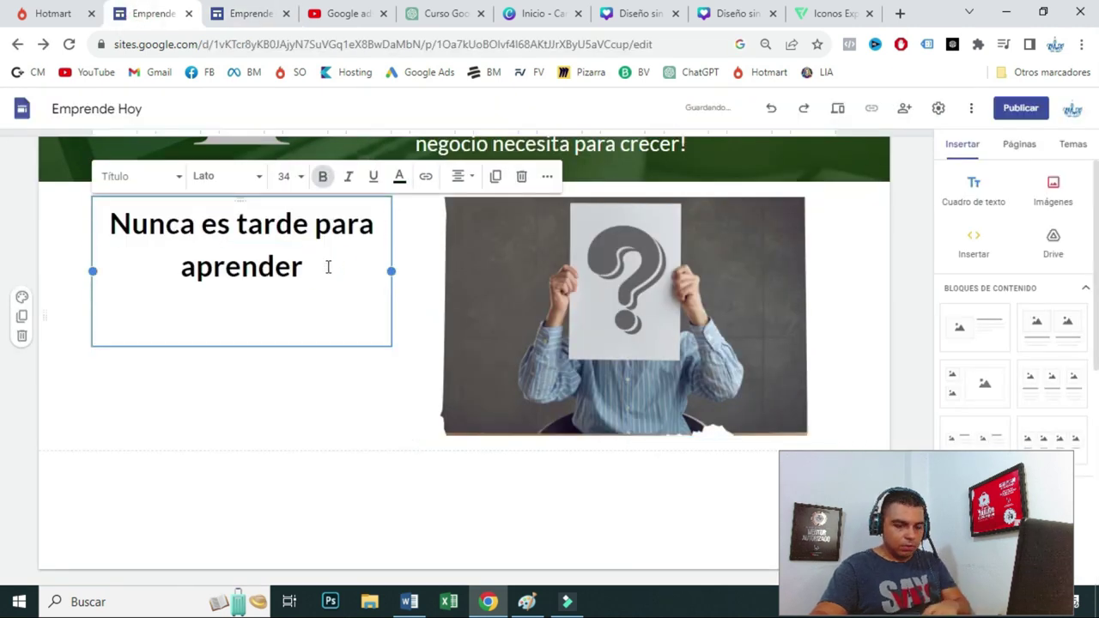
key(BackSpace)
- Copy the "Nuestro Curso Online de Google Ads para Servicios" paragraph from the published page into a new text box placed under the heading
click(254, 15)
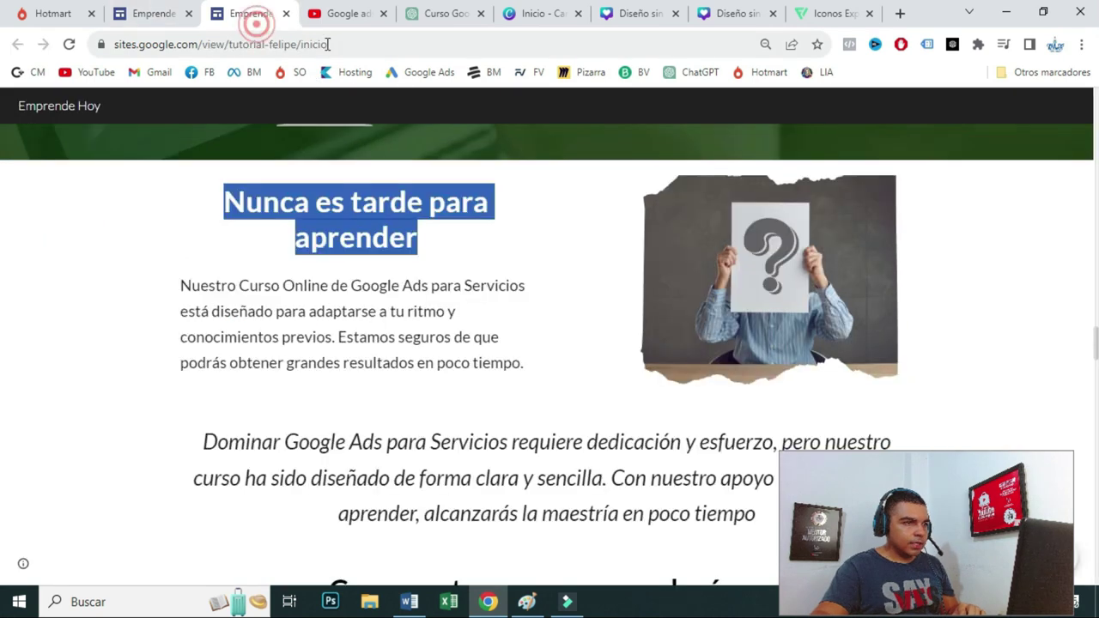
click(369, 333)
drag(532, 360, 204, 296)
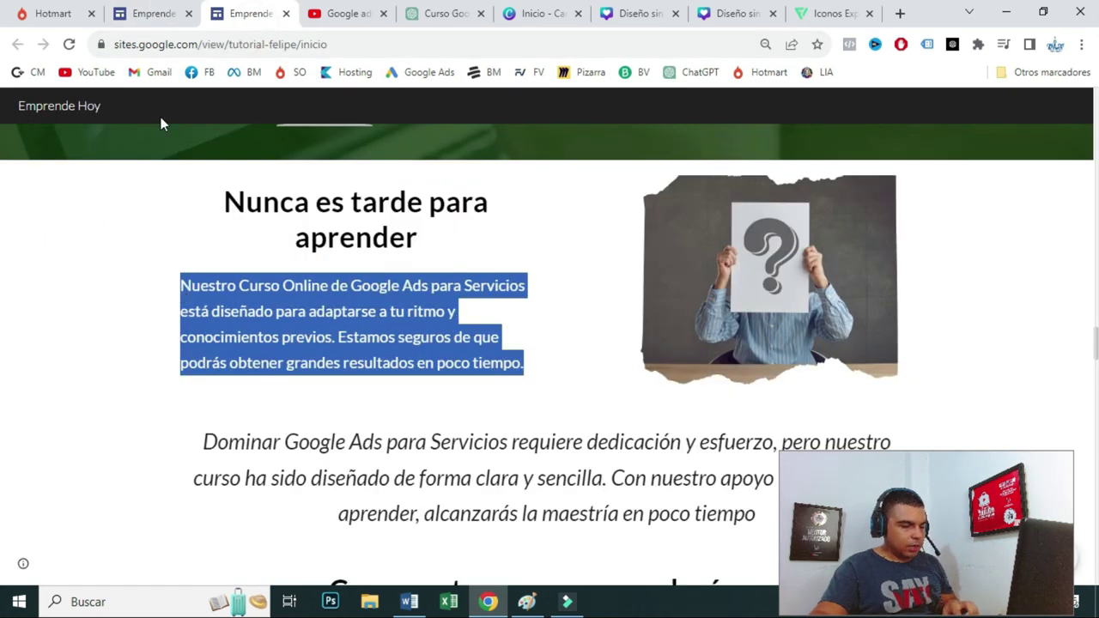
click(144, 13)
click(978, 199)
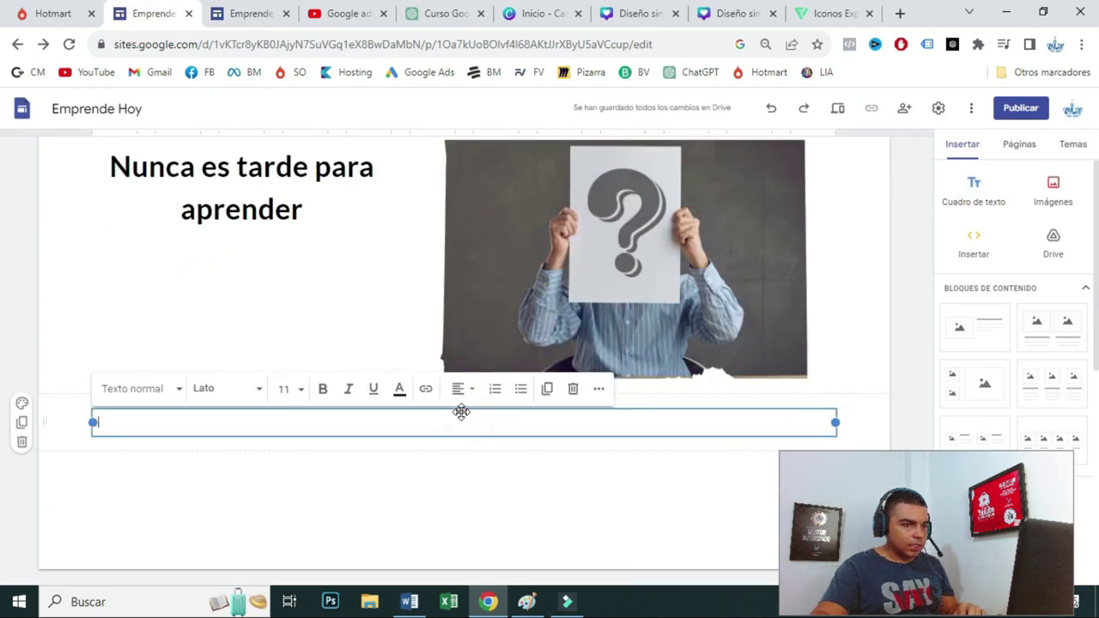
drag(461, 412, 249, 257)
click(186, 357)
text(Nuestro Curso Online de Google Ads para Servicios está diseñado para adaptarse a tu ritmo y conocimientos previos. Estamos seguros de que podrás obtener grandes resultados en poco tiempo.)
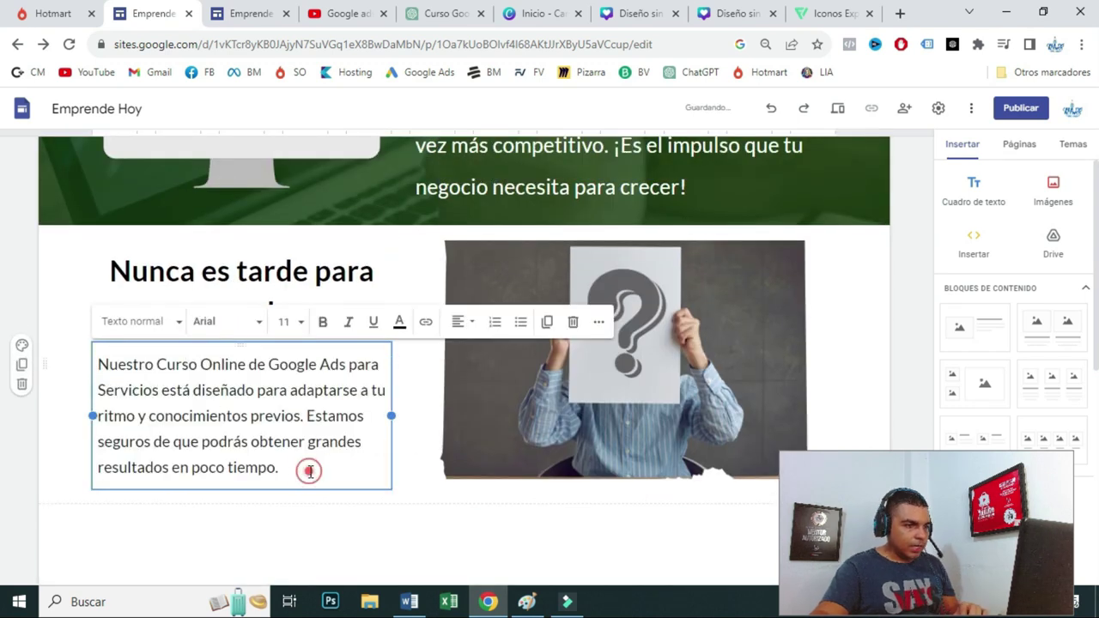
click(438, 575)
- Resize the question mark photo so its torn edges show, make it narrower, and shift the heading and paragraph closer to it
click(546, 433)
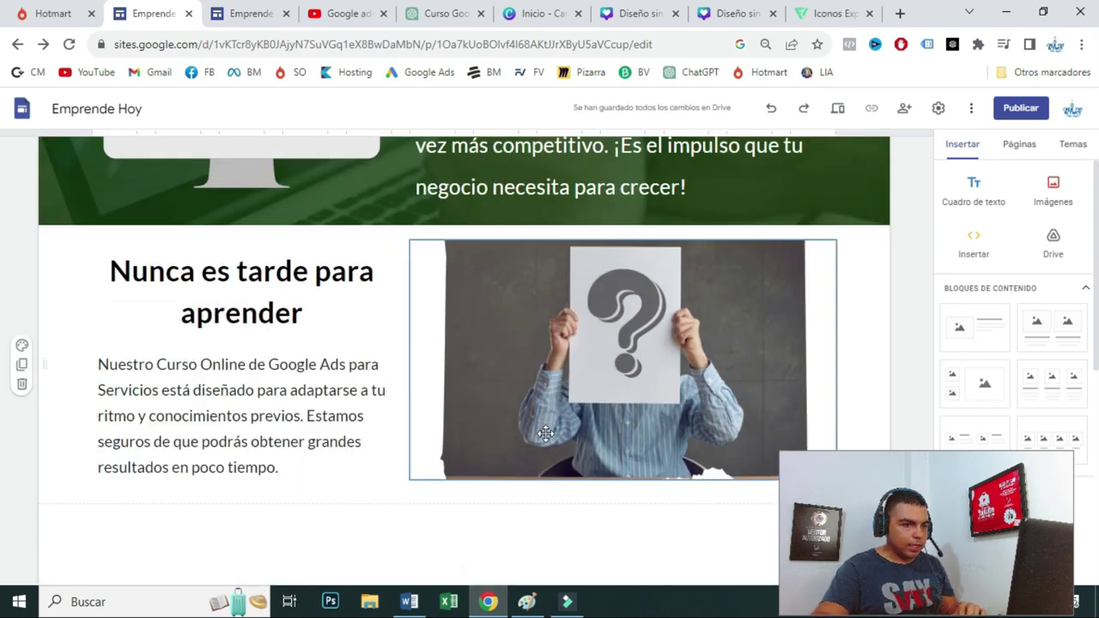
drag(624, 493, 616, 526)
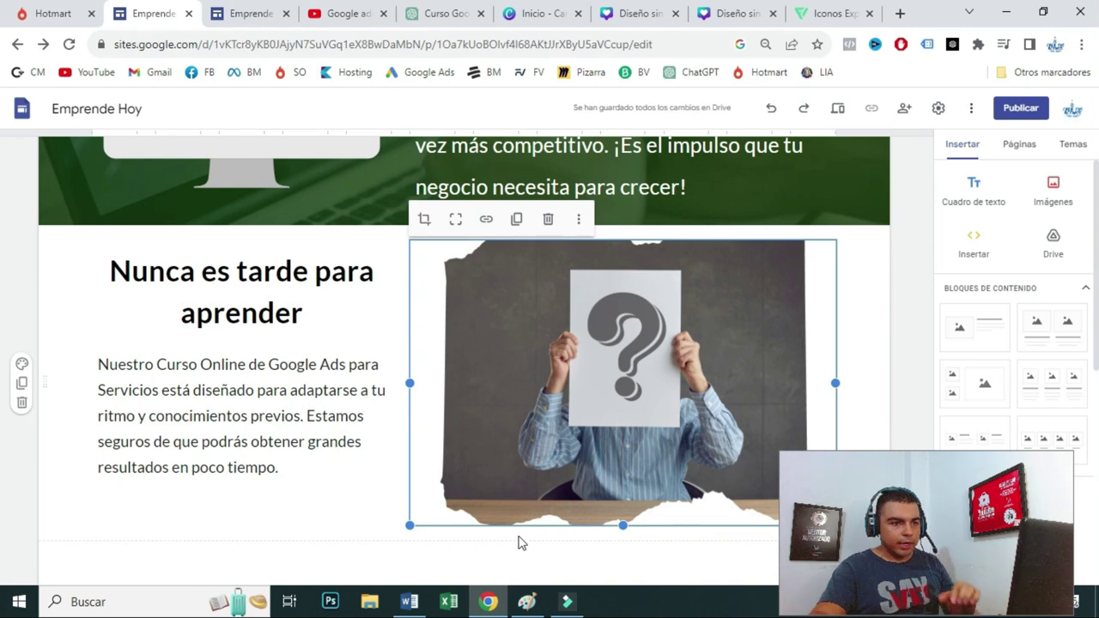
drag(410, 527, 493, 510)
click(409, 490)
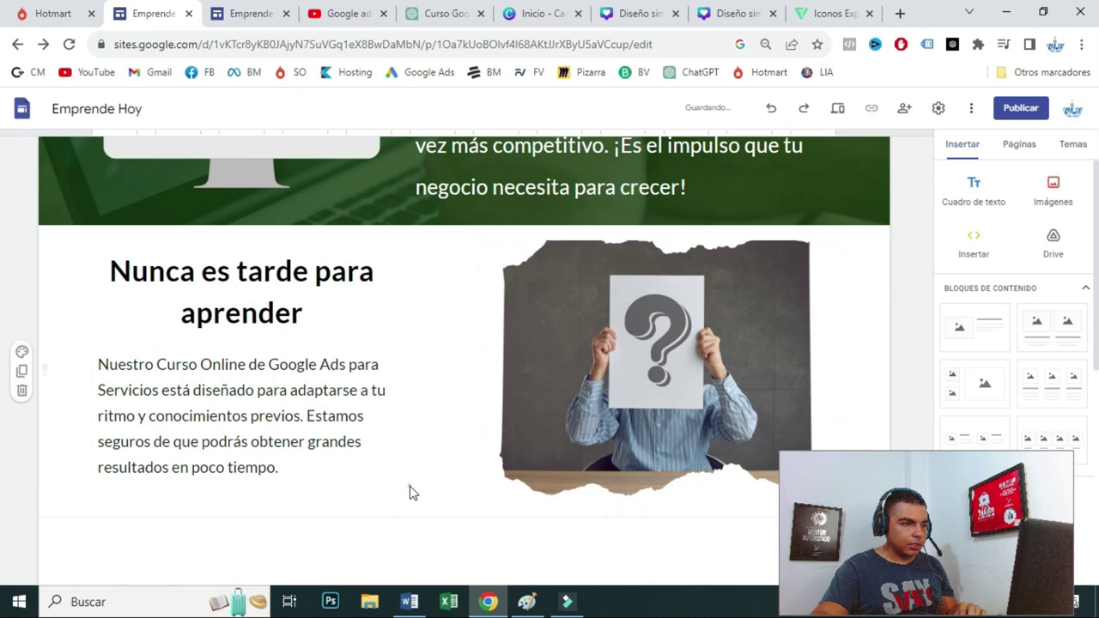
drag(243, 246, 283, 253)
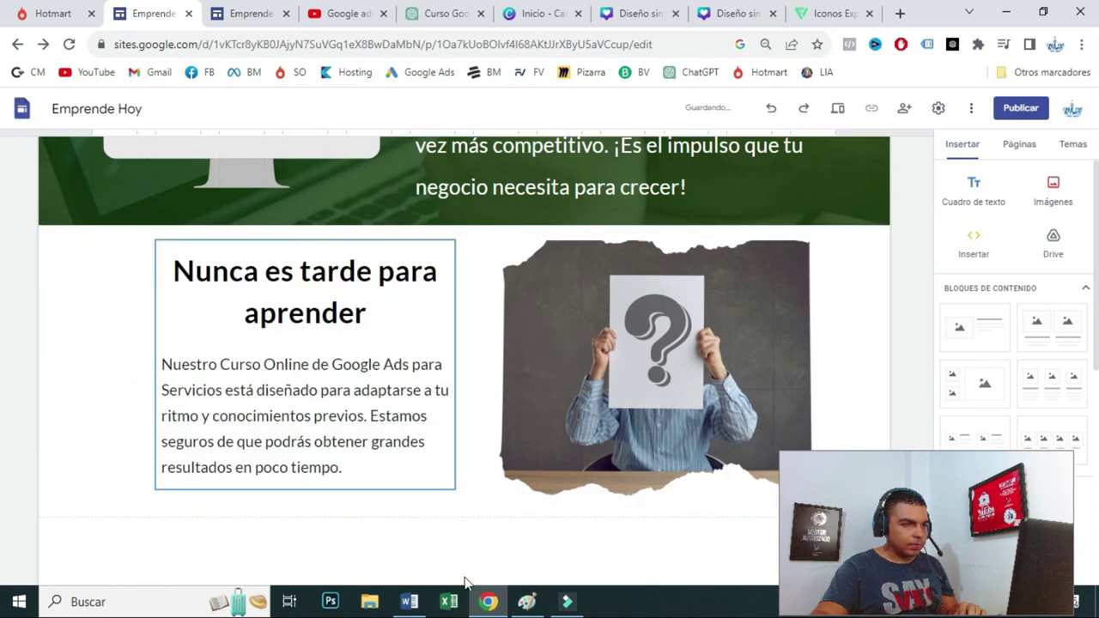
- Copy the italic "Dominar Google Ads para Servicios" paragraph from the published page into a new text box below the photo section
scroll(559, 461, down, 1)
click(249, 13)
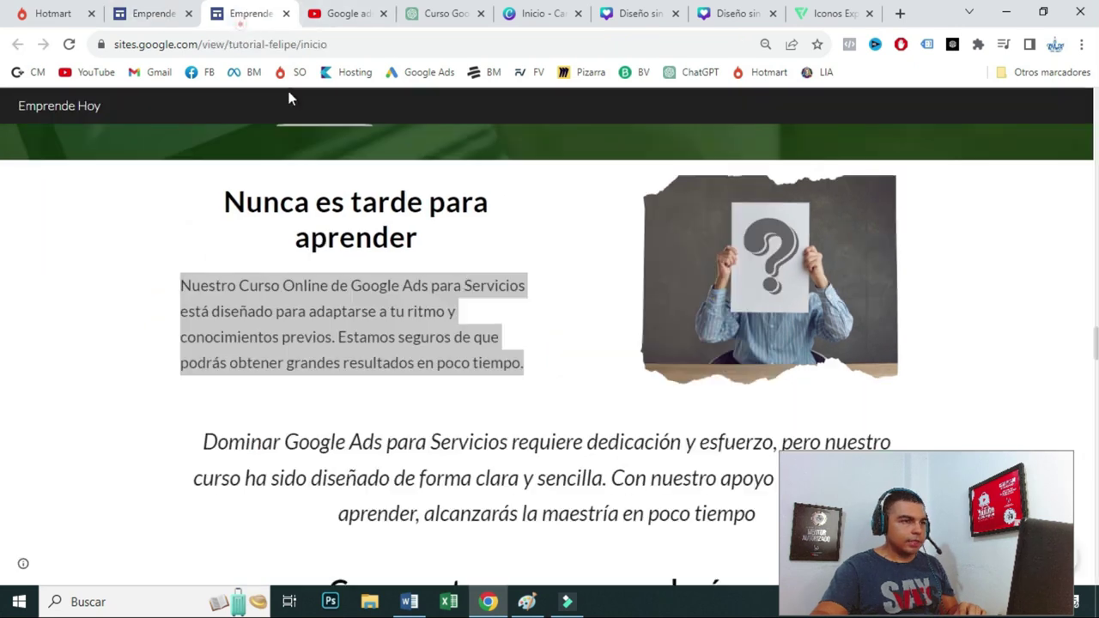
scroll(438, 383, down, 4)
drag(204, 204, 794, 289)
key(ctrl+c)
click(184, 12)
drag(974, 191, 481, 478)
click(483, 422)
key(ctrl+v)
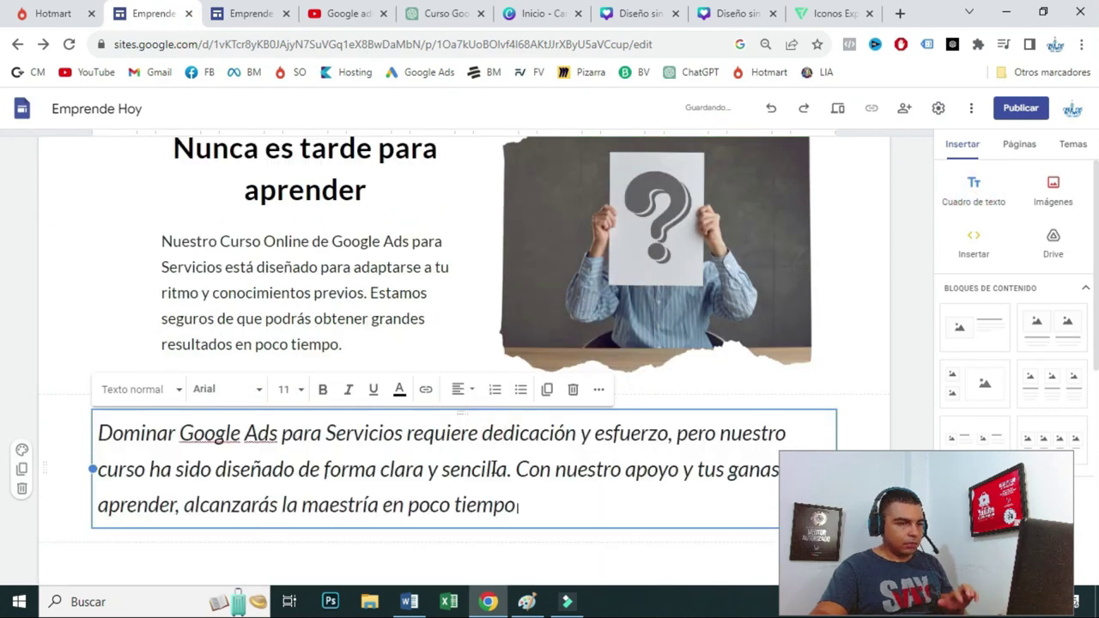
- Centre-align the italic "Dominar Google Ads para Servicios" paragraph
scroll(532, 480, down, 1)
drag(543, 427, 78, 362)
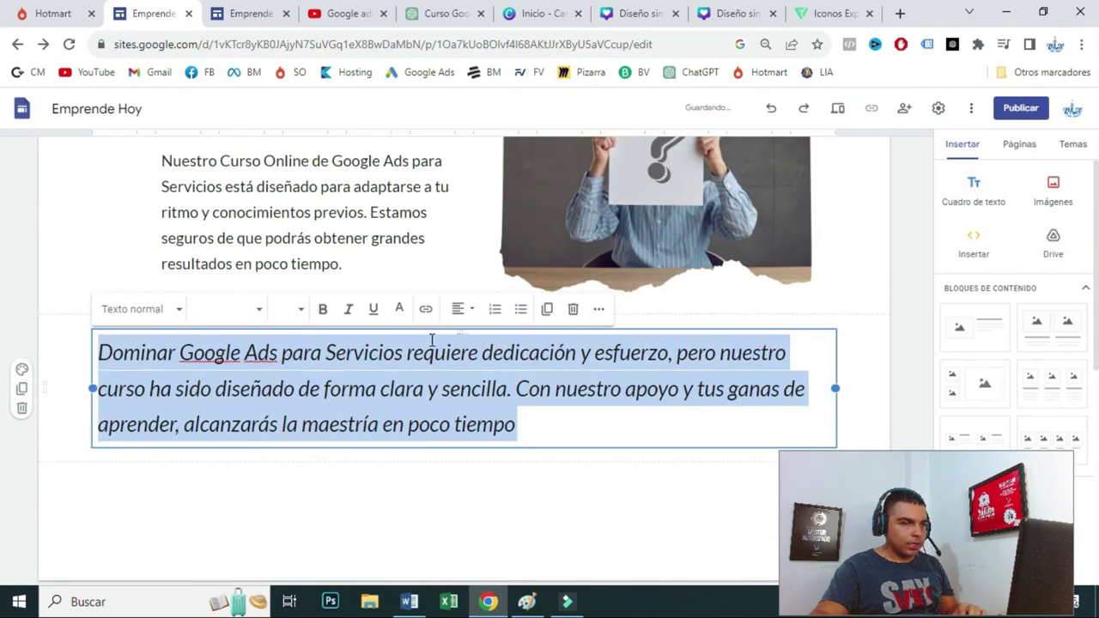
click(458, 310)
click(450, 380)
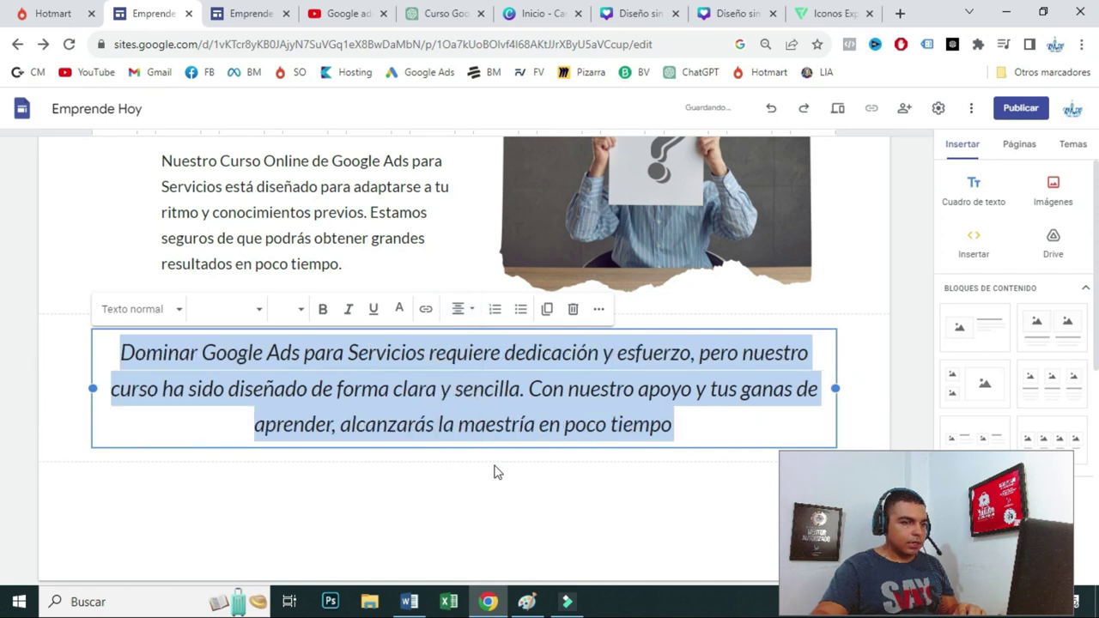
click(494, 465)
- Copy the heading "Con nuestro curso, aprenderás a:" from the published page into a new text box below and delete its blank second line
click(346, 8)
click(266, 19)
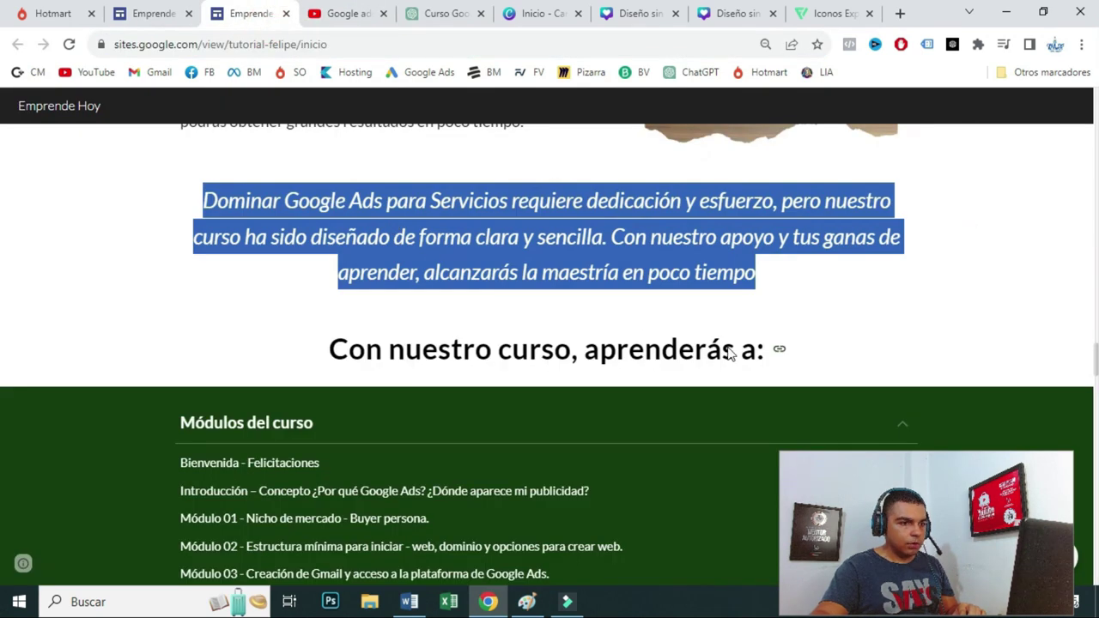
drag(820, 357, 319, 352)
key(ctrl+c)
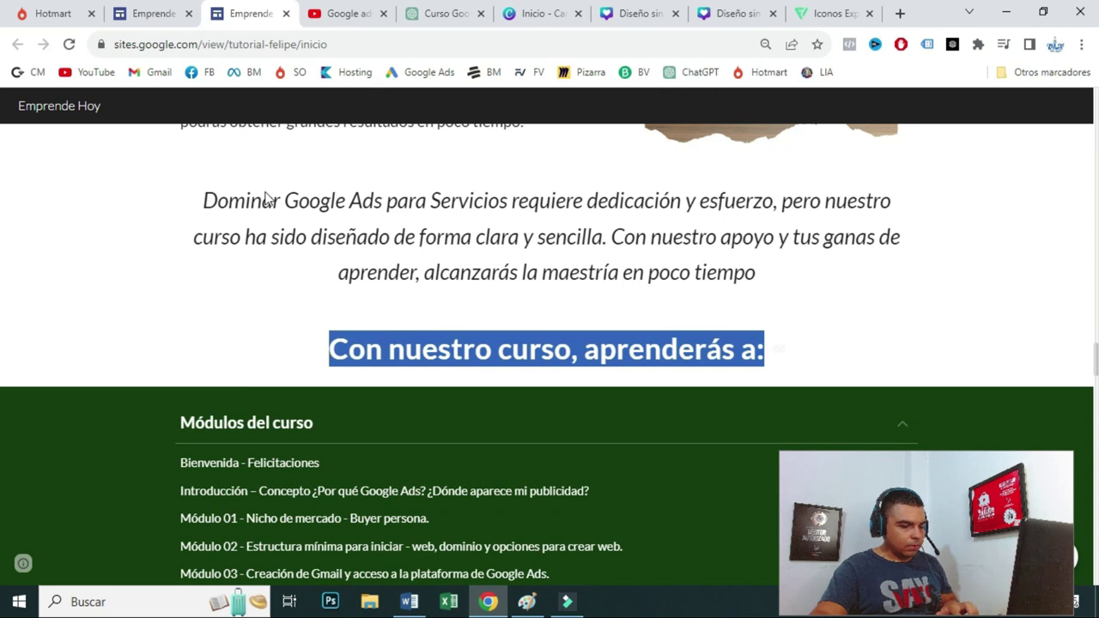
click(150, 13)
click(953, 195)
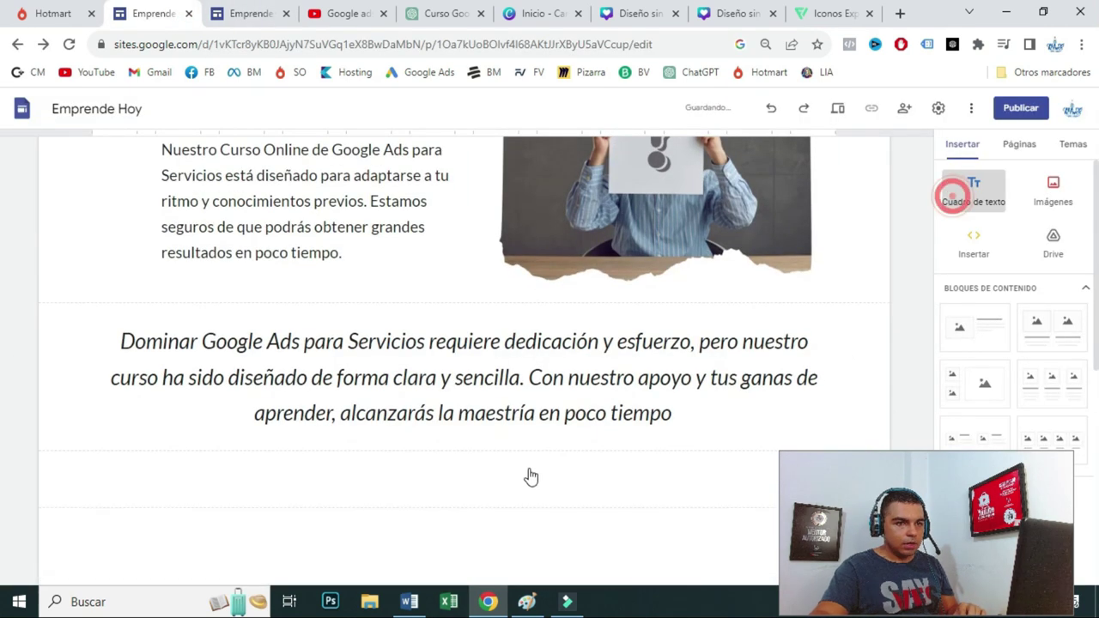
key(ctrl+v)
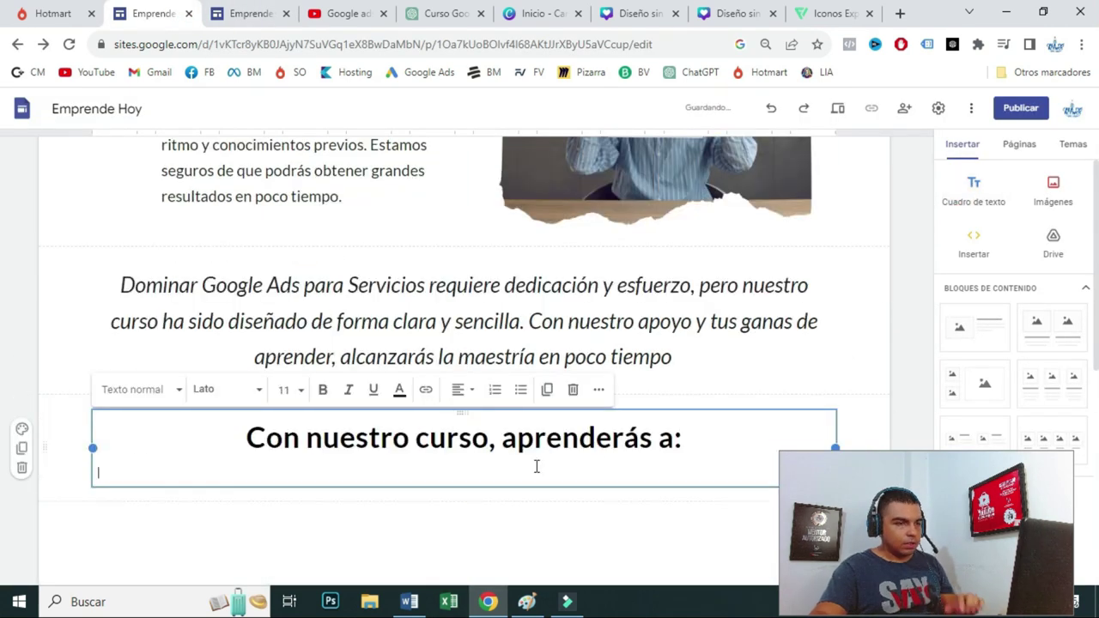
click(721, 449)
key(Delete)
click(616, 503)
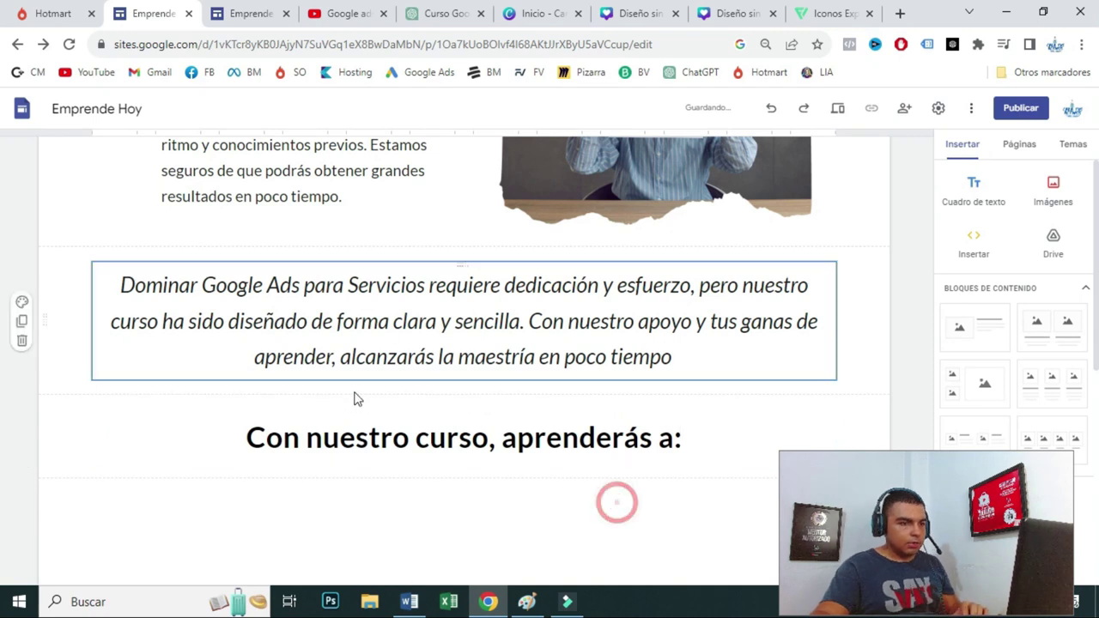
- Test collapsing and expanding the modules group on the published page, and copy its title "Módulos del curso"
click(261, 7)
scroll(544, 369, down, 3)
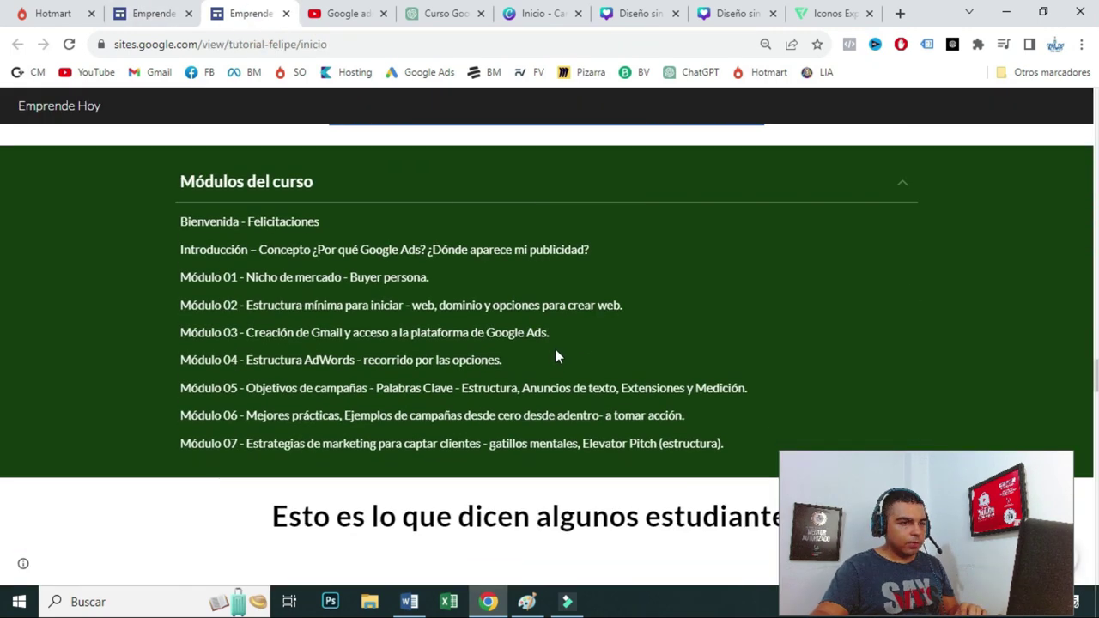
click(899, 184)
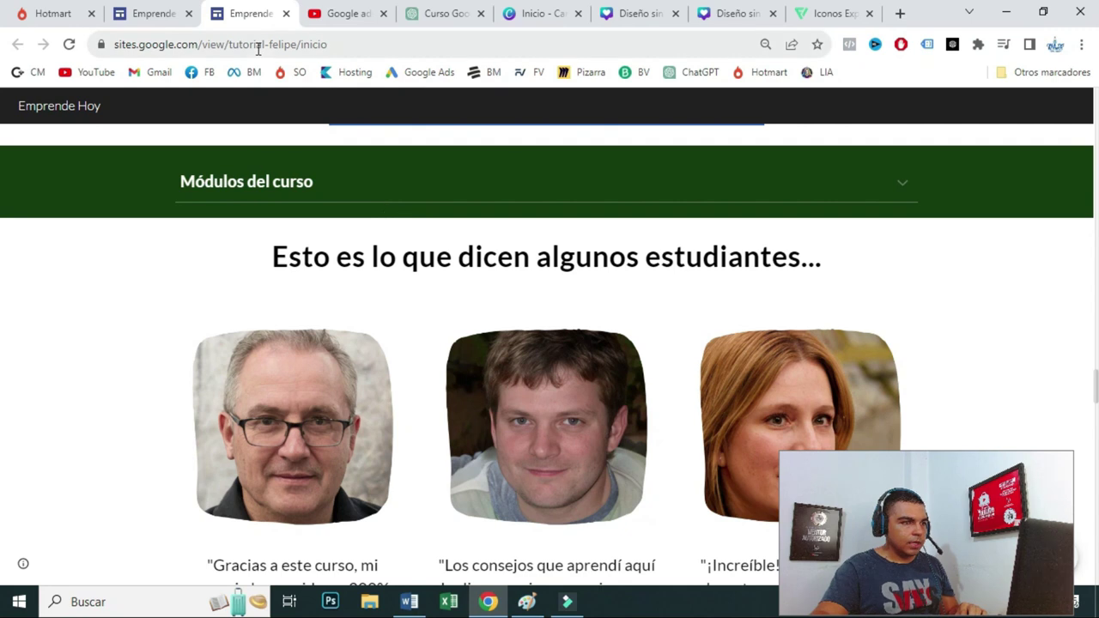
click(892, 188)
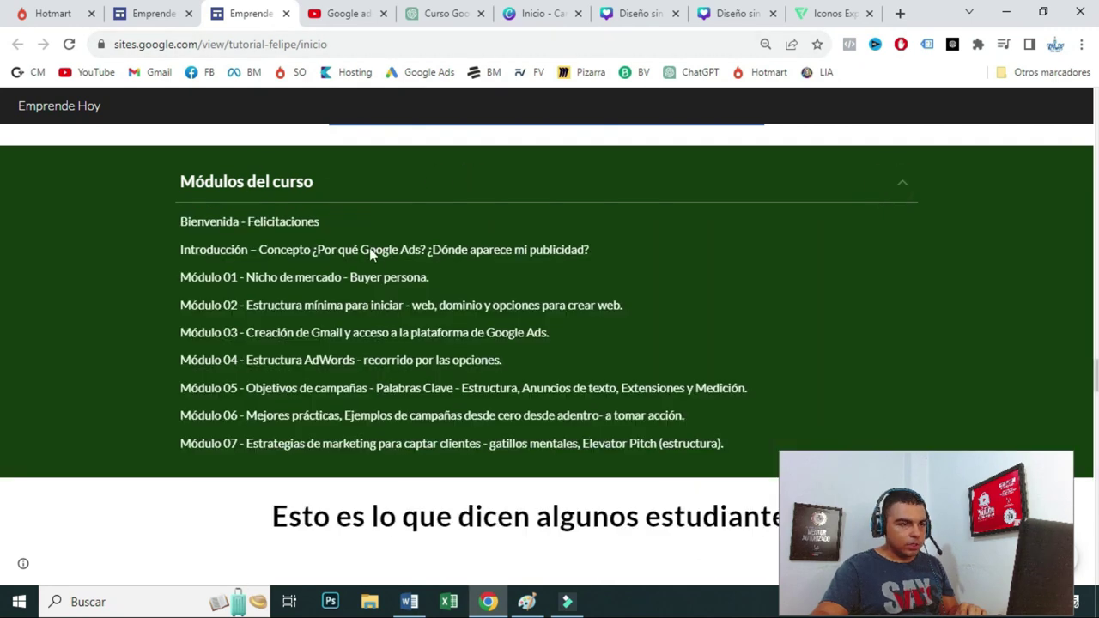
click(331, 178)
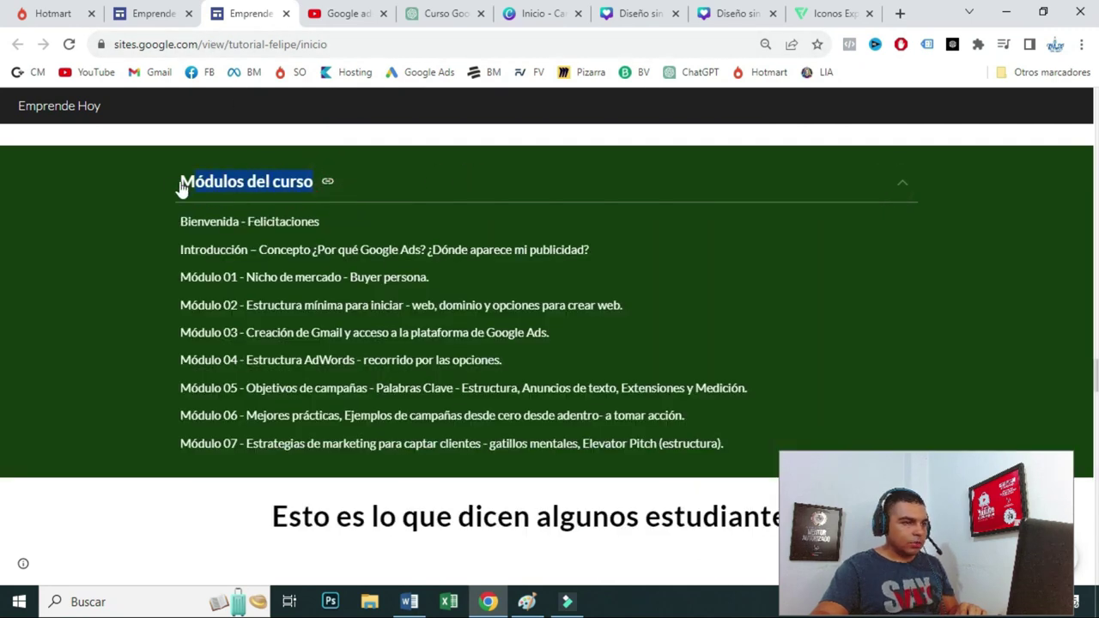
click(142, 15)
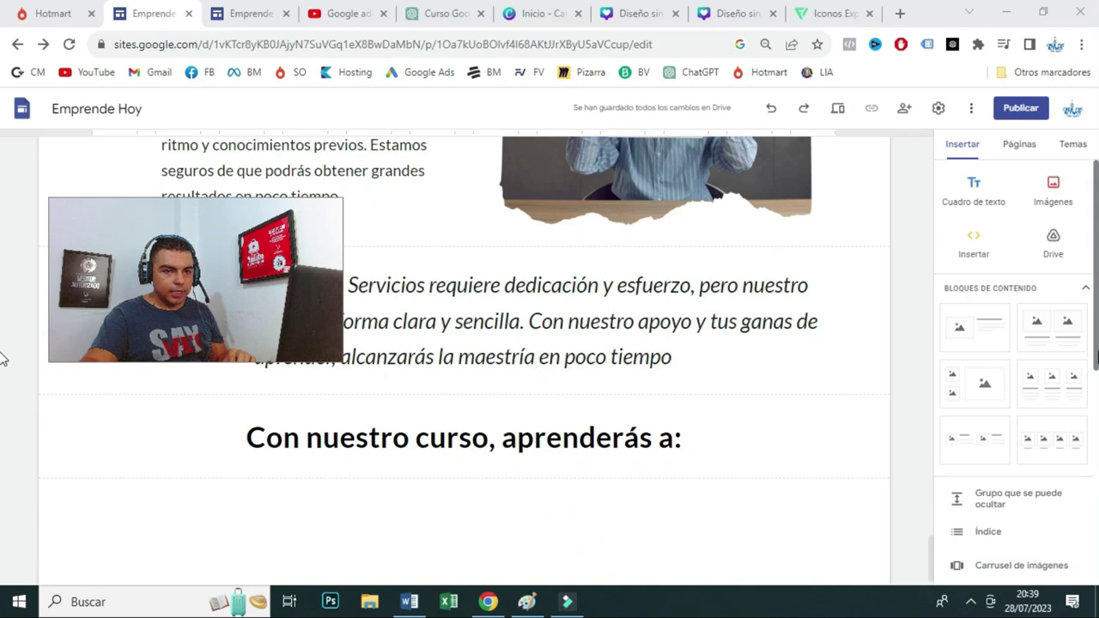
- Insert a collapsible group below the "Con nuestro curso, aprenderás a:" heading and set its section colour to Estilo 3
scroll(1013, 343, down, 1)
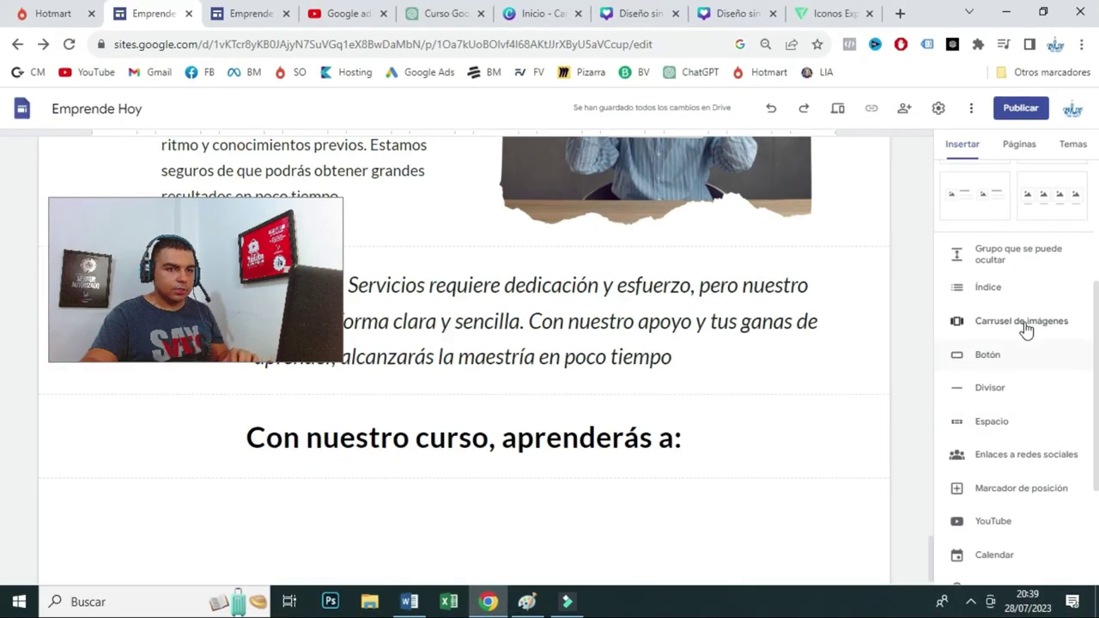
click(1007, 265)
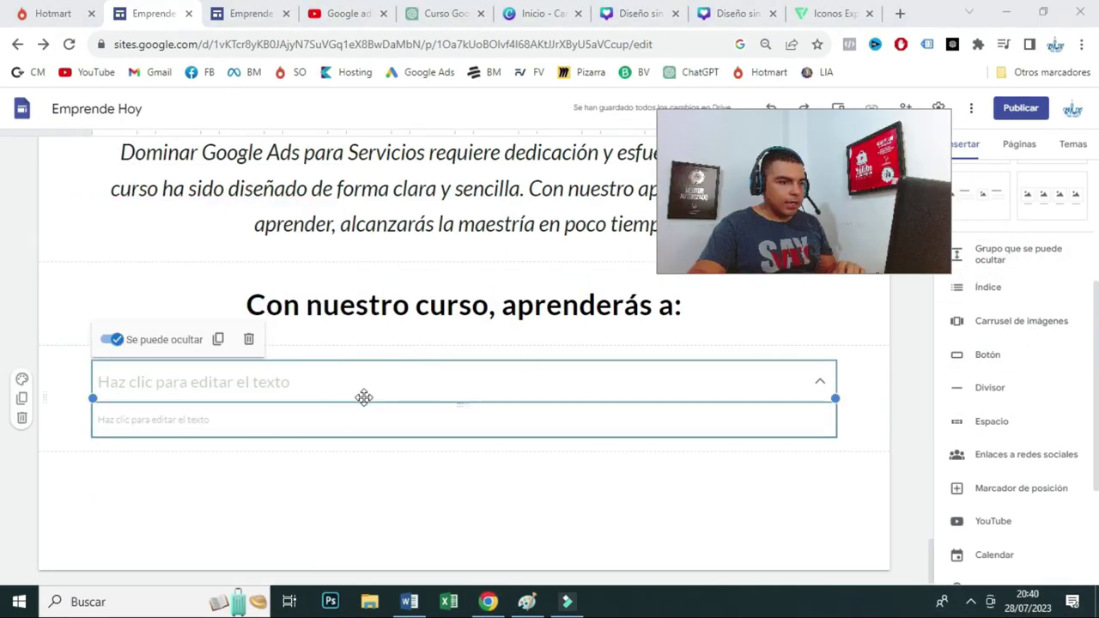
click(237, 385)
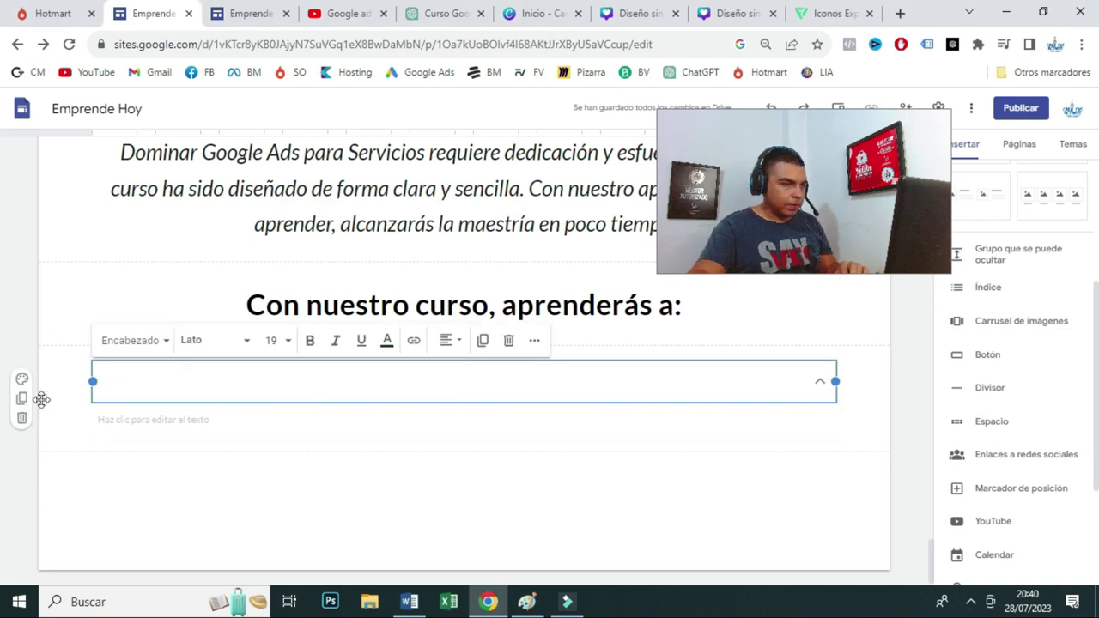
click(22, 381)
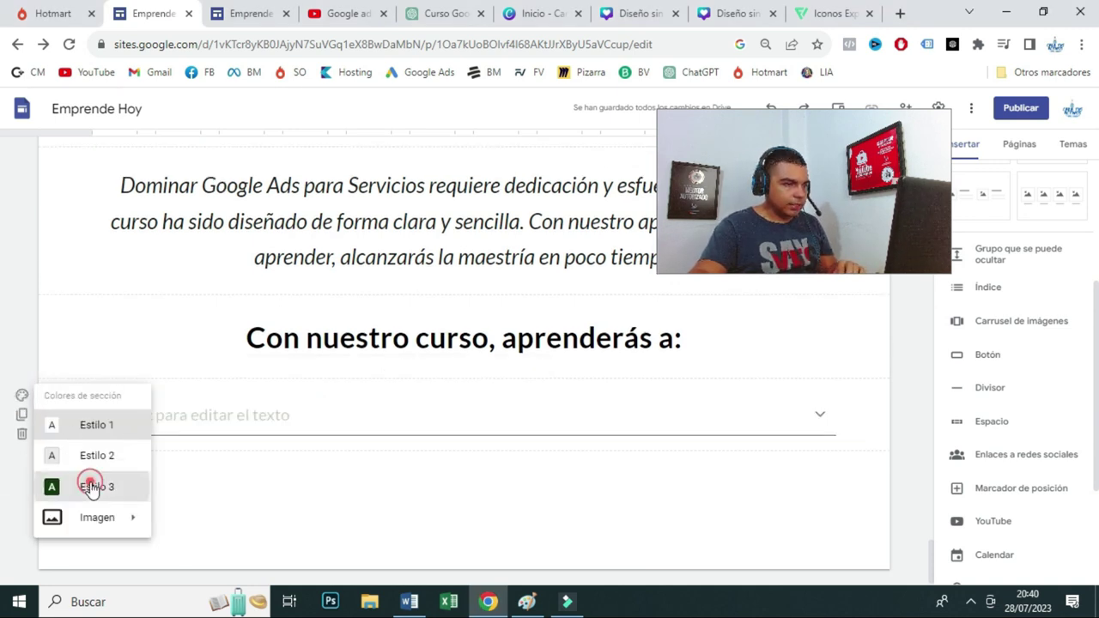
click(90, 485)
- Paste "Módulos del curso" as the collapsible group's title and delete the blank second line
click(245, 415)
text(Módulos del curso)
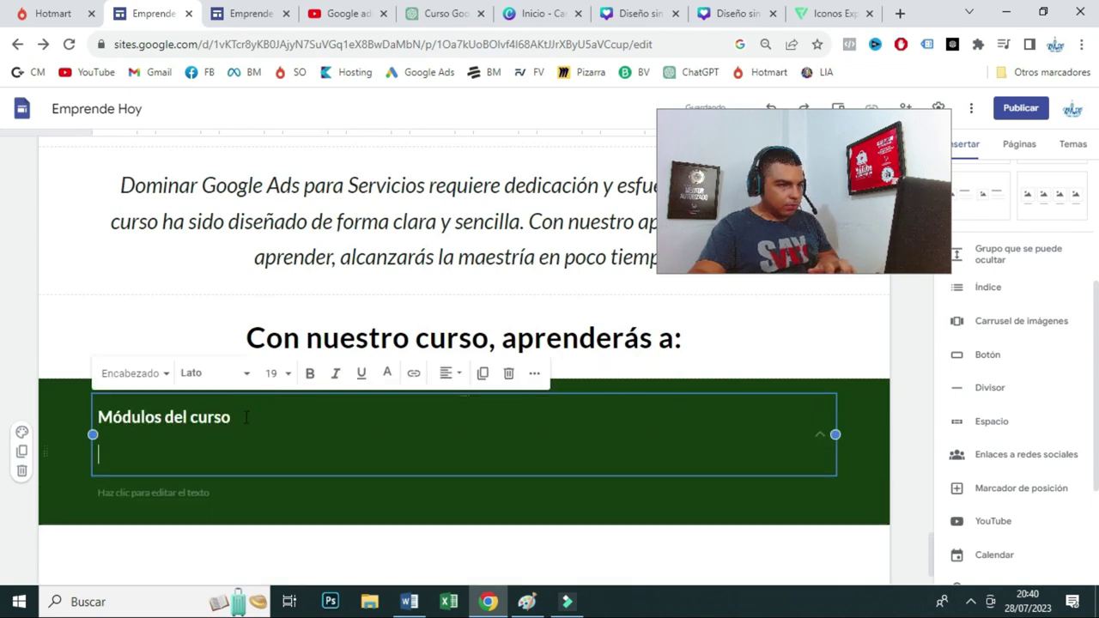
key(BackSpace)
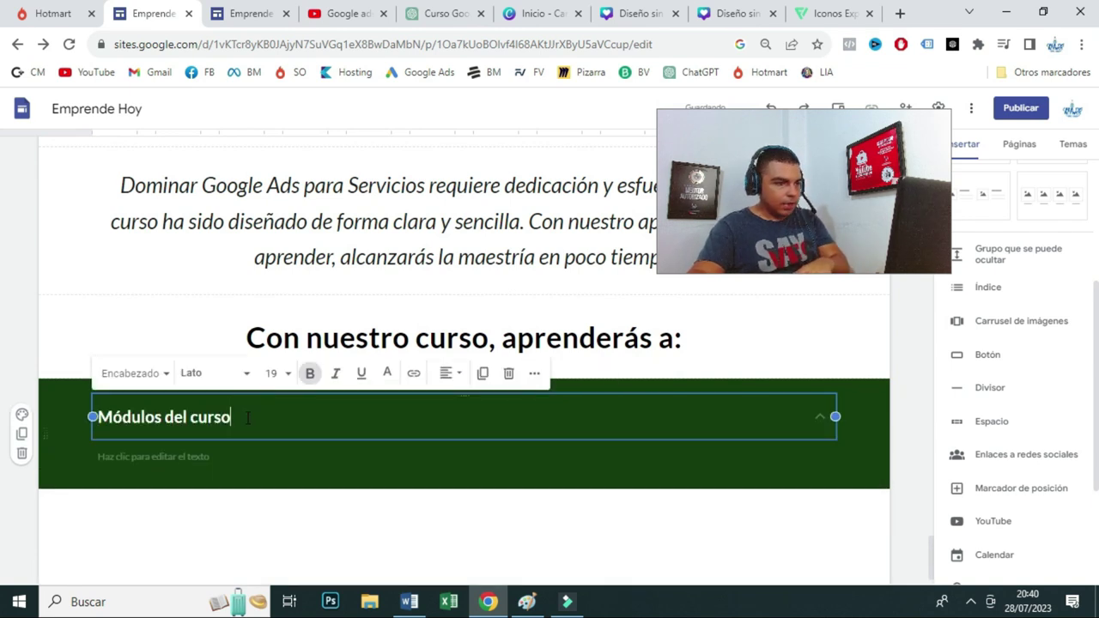
- Copy the list from "Bienvenida - Felicitaciones" to "Módulo 07" from the published page into the group's body, without the trailing blank line
click(265, 15)
scroll(712, 388, down, 1)
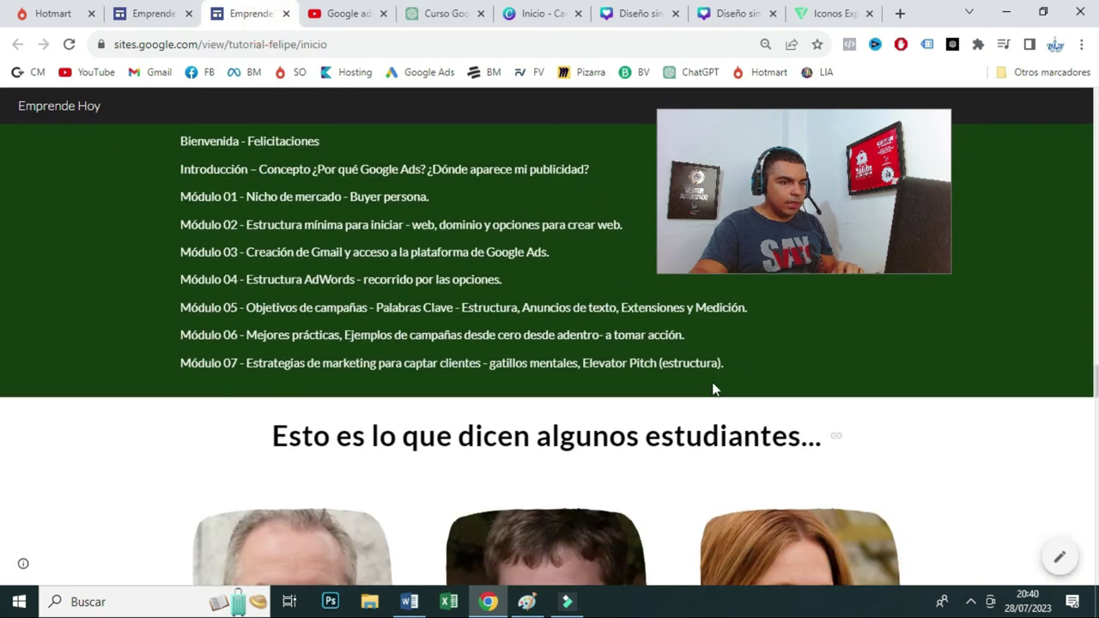
mouse_move(187, 171)
mouse_down()
mouse_move(179, 153)
mouse_move(186, 189)
mouse_move(177, 174)
mouse_up()
key(ctrl+c)
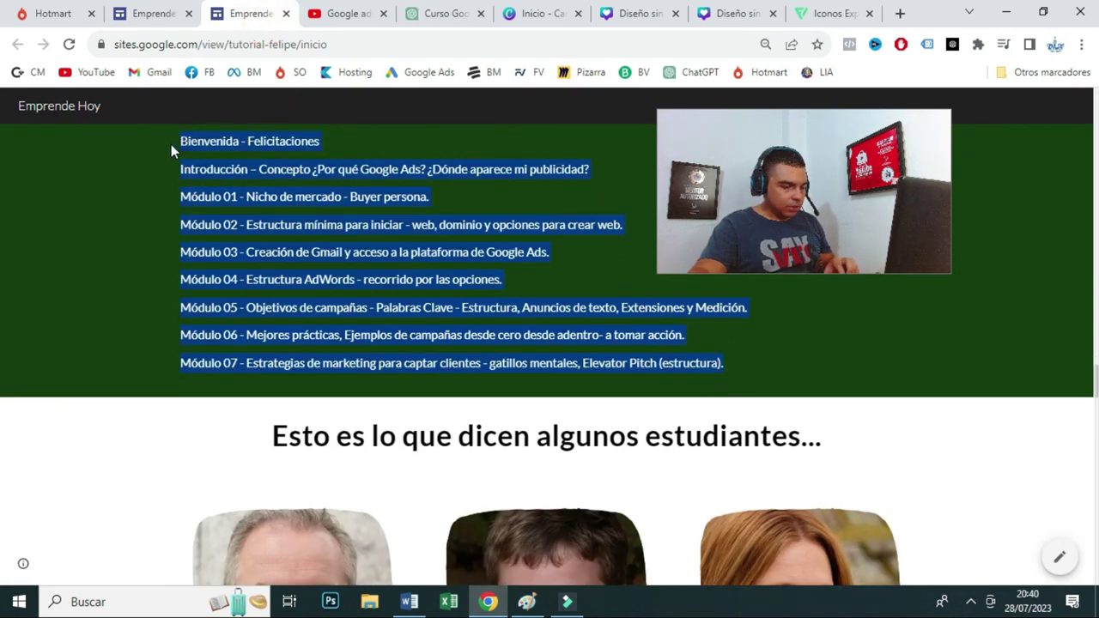
scroll(259, 251, up, 1)
click(153, 13)
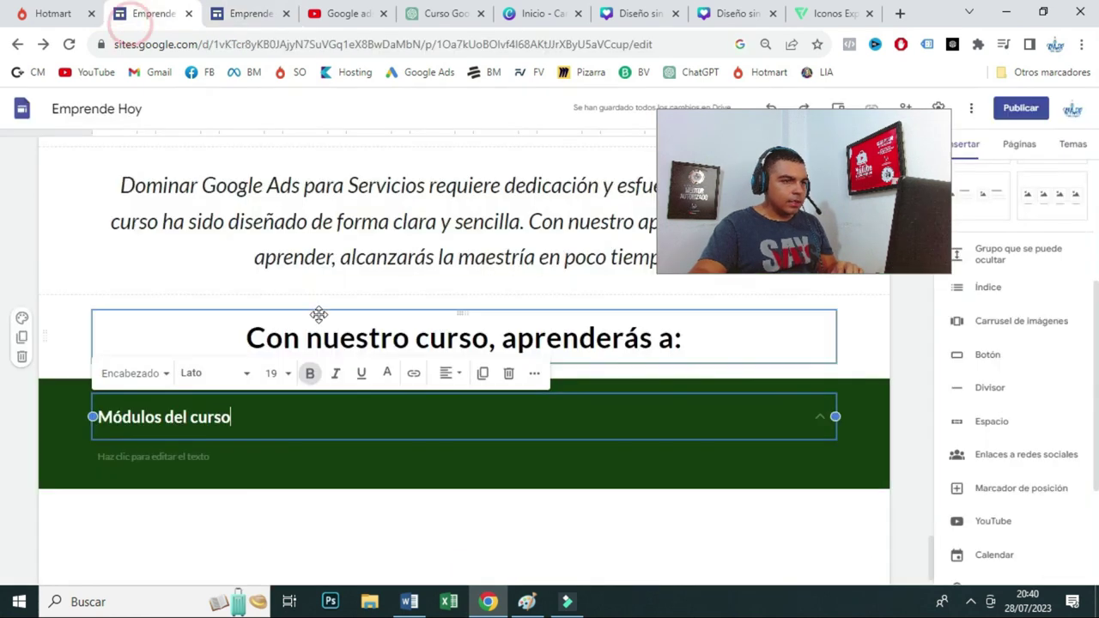
click(189, 458)
key(ctrl+v)
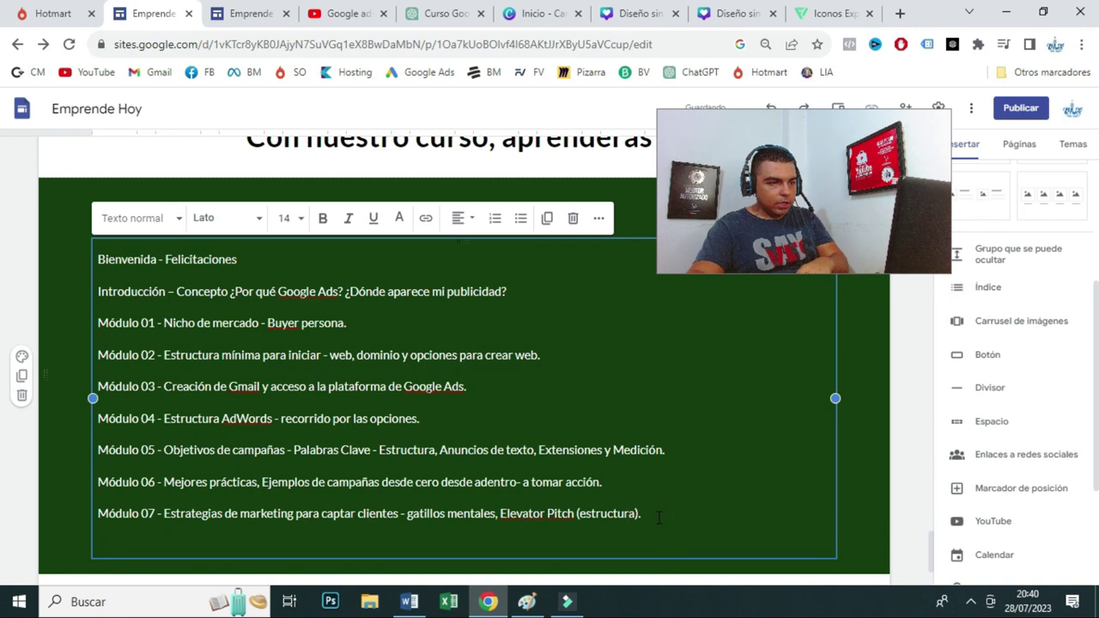
key(BackSpace)
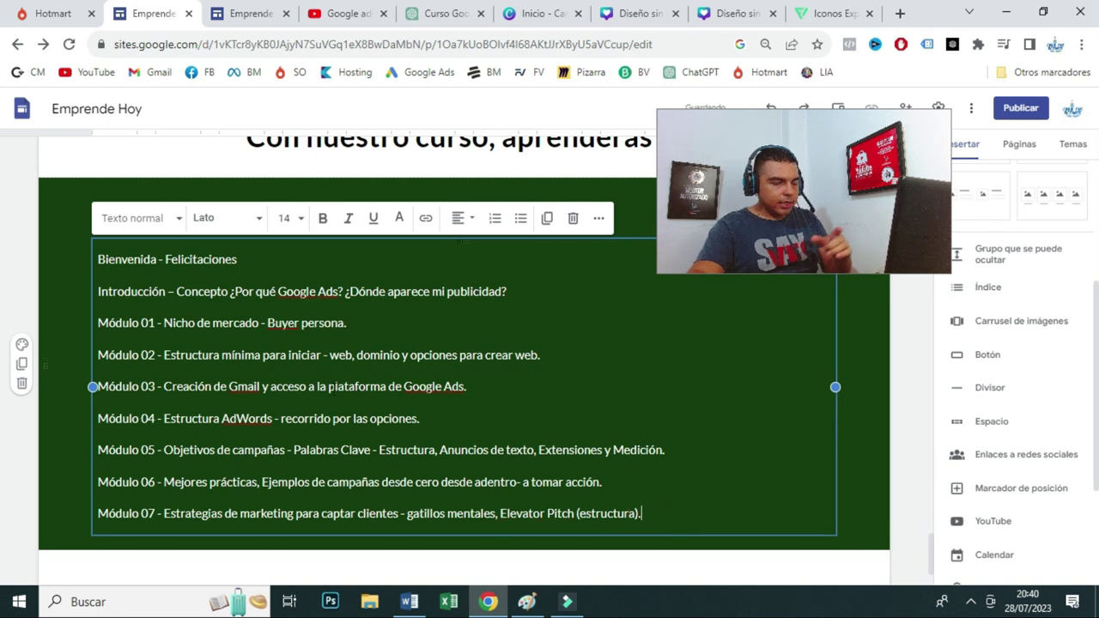
click(44, 271)
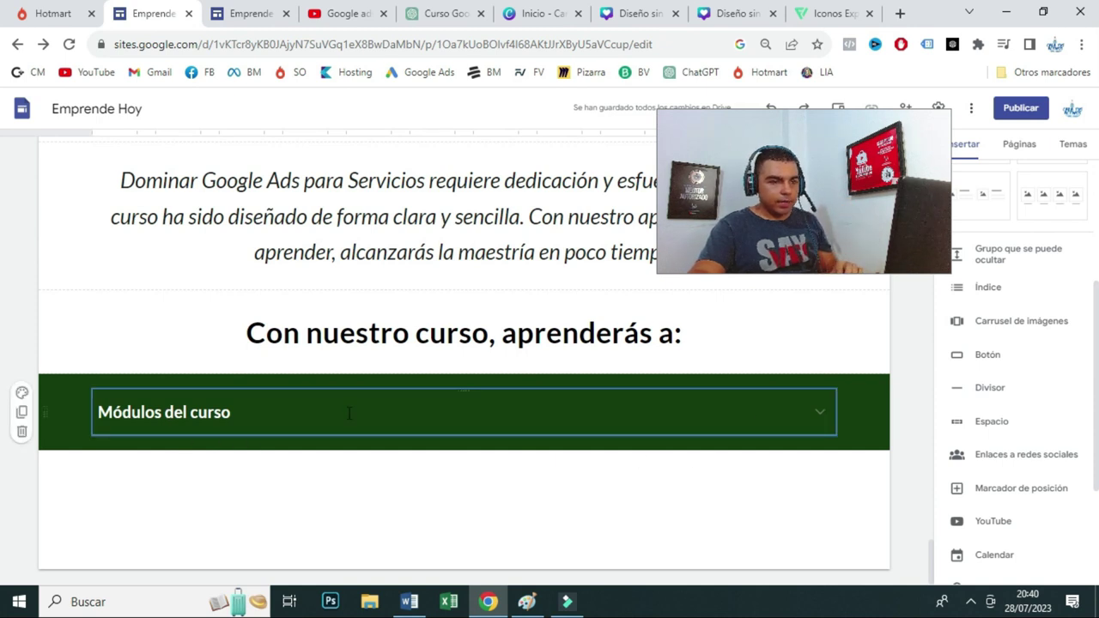
click(818, 414)
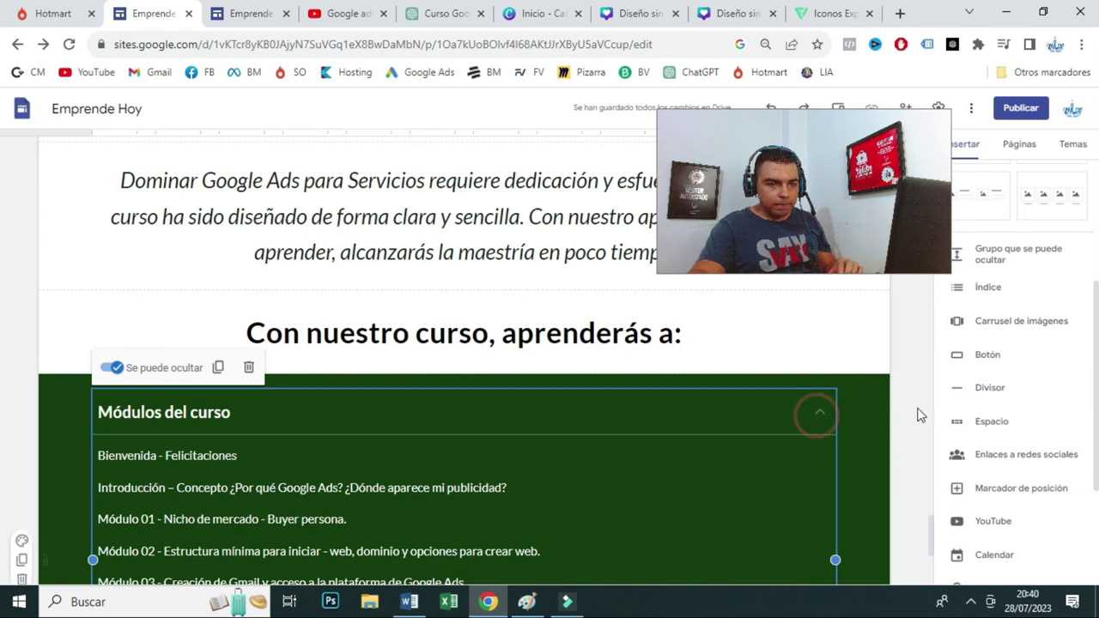
- Try a second collapsible group below the first, with section colour Estilo 3 and the title "Modulo 2"
click(1027, 262)
scroll(867, 478, down, 1)
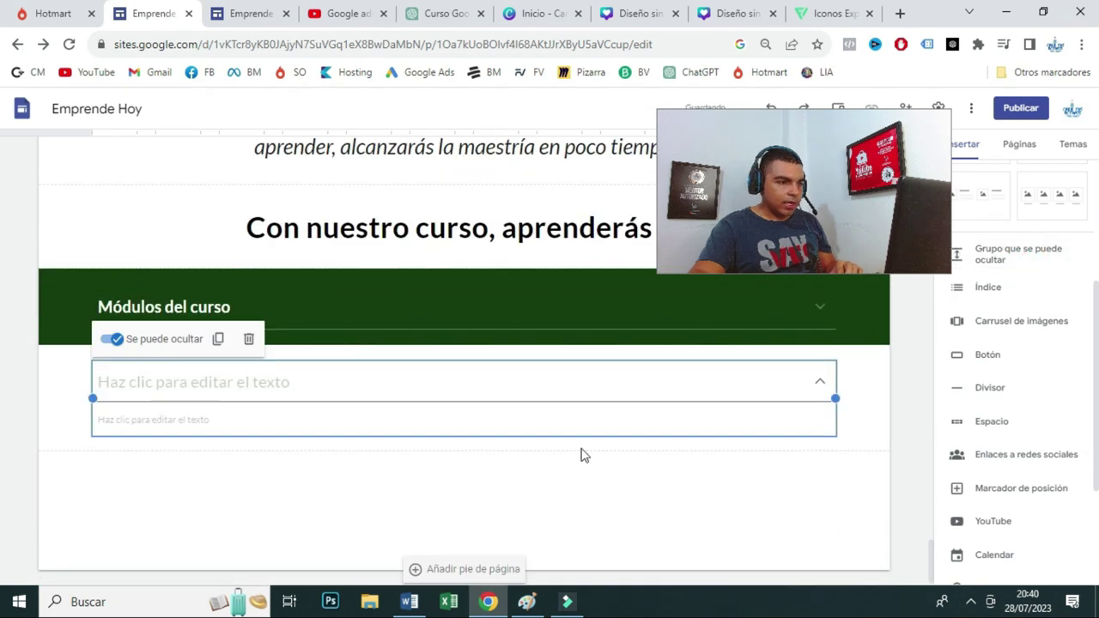
click(23, 394)
click(97, 487)
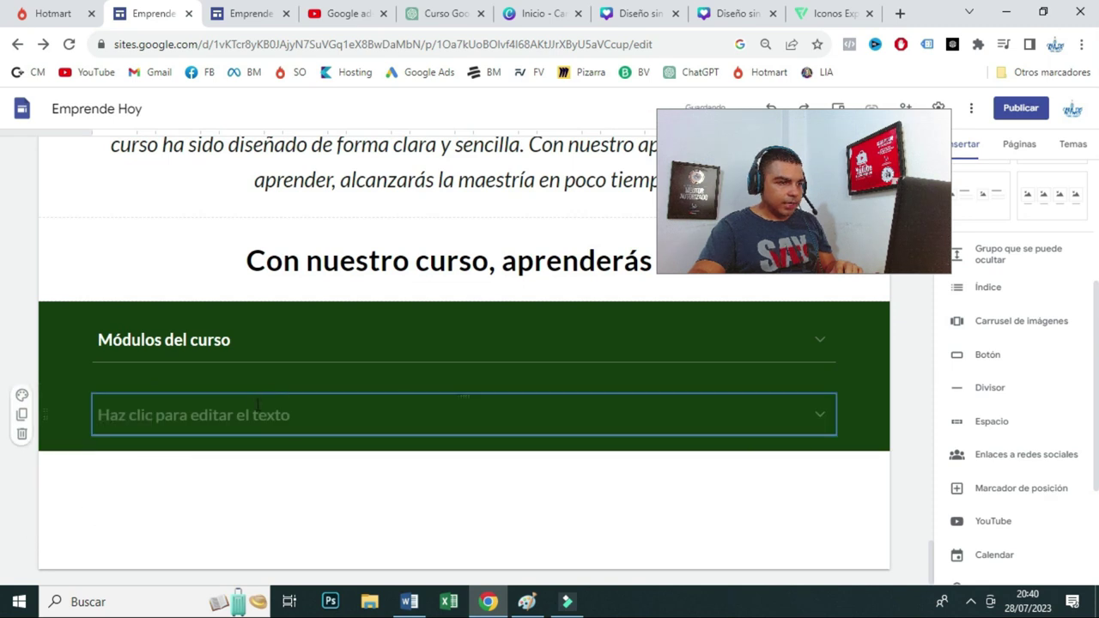
click(240, 415)
text(Modulo 2)
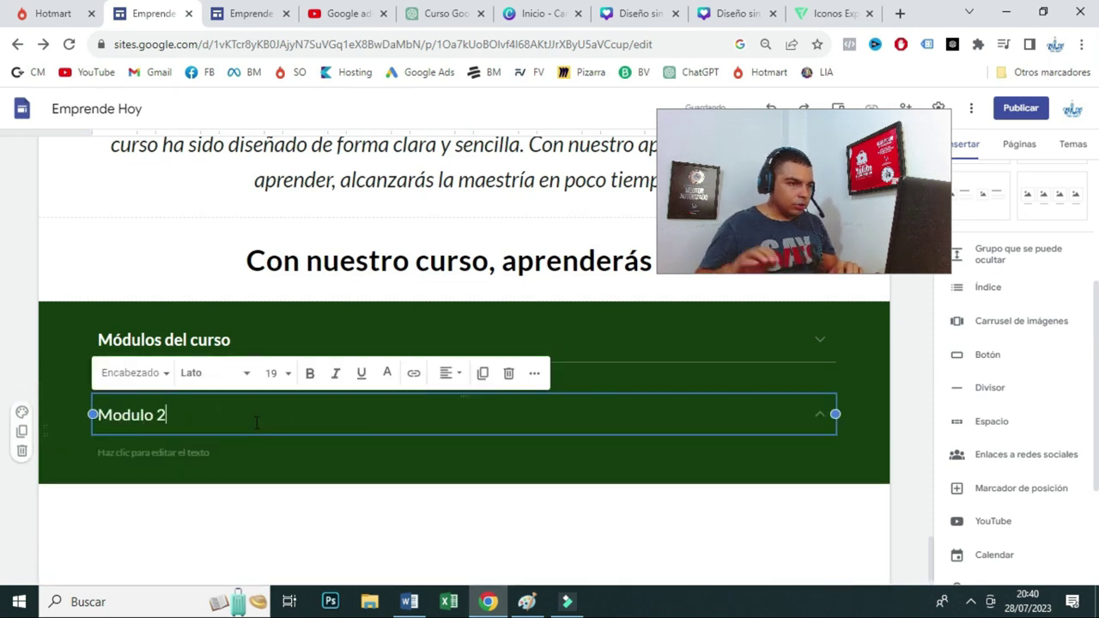
- Delete the "Modulo 2" group's empty body text and remove its whole section
click(181, 452)
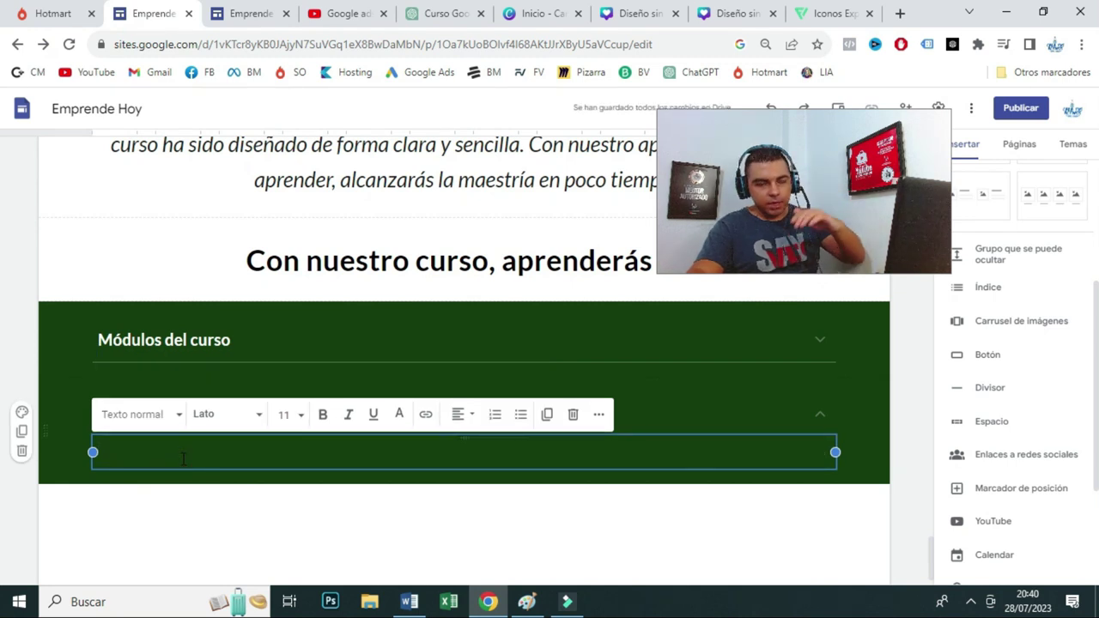
click(572, 416)
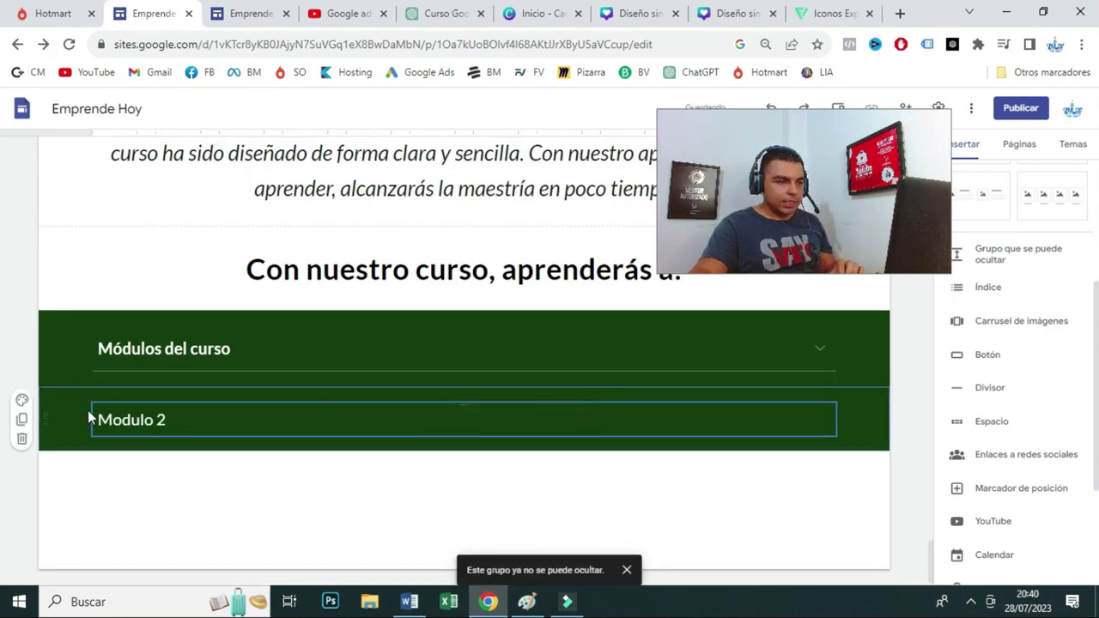
click(21, 439)
- Copy the heading "Esto es lo que dicen algunos estudiantes..." from the published page
click(248, 12)
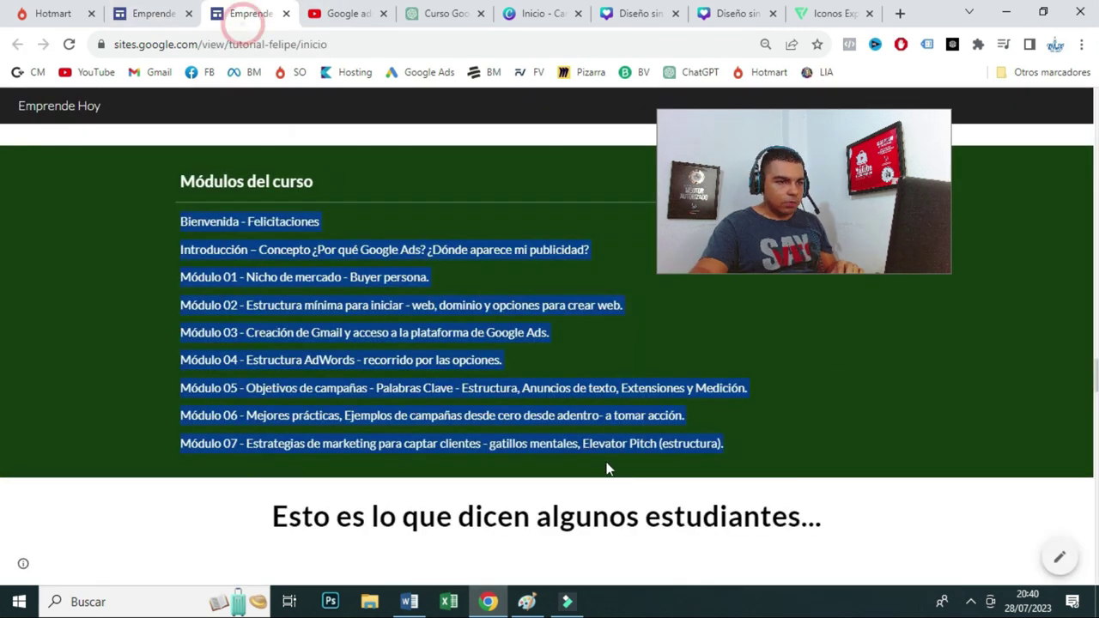
click(143, 394)
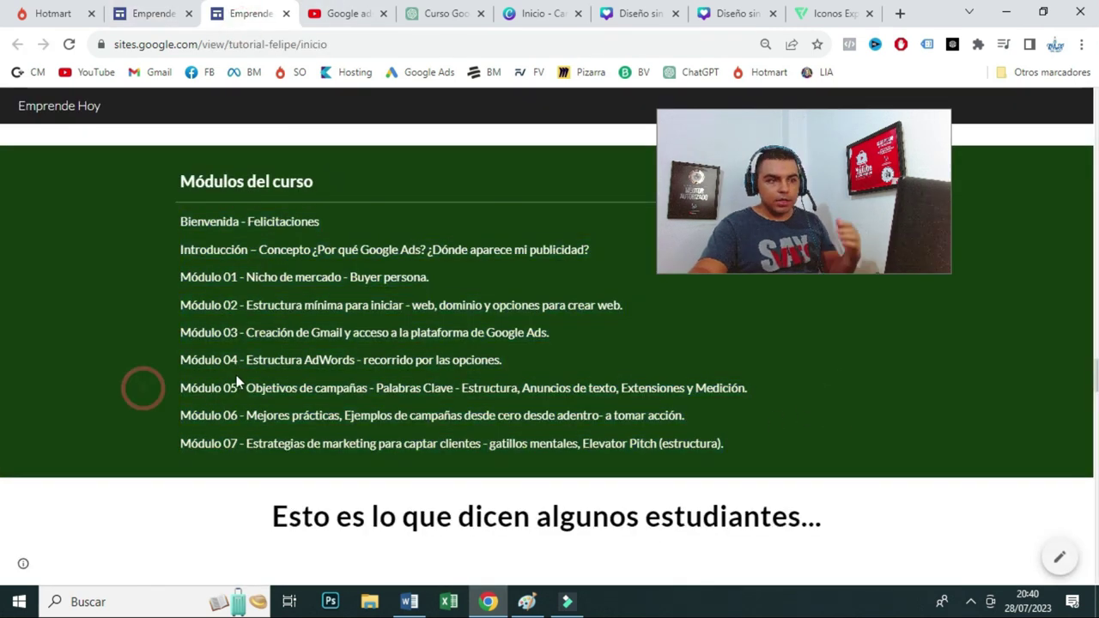
scroll(814, 372, down, 2)
scroll(429, 452, down, 1)
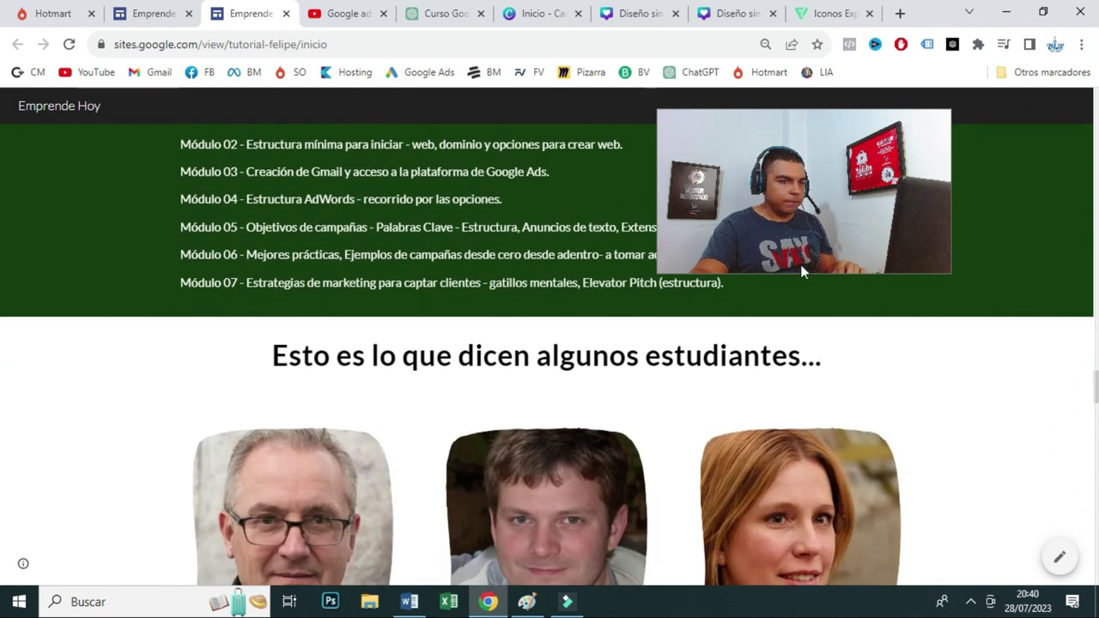
drag(854, 222, 904, 200)
drag(266, 359, 810, 359)
click(814, 362)
triple_click(810, 364)
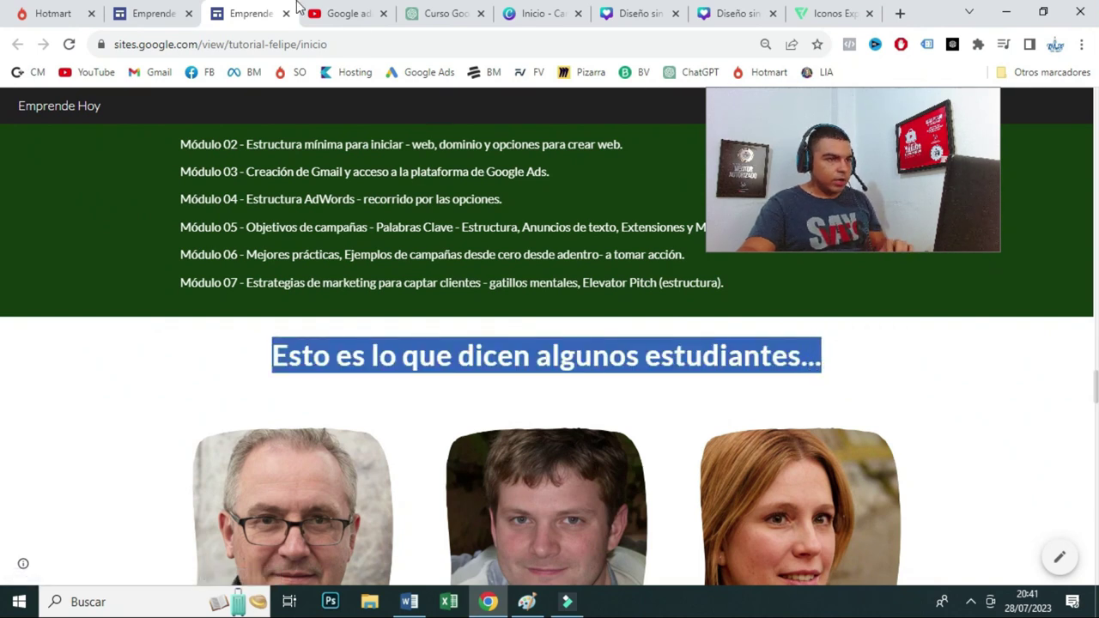
- Paste the students heading into a new text box below the green modules section and delete its blank second line
key(ctrl+shift+Tab)
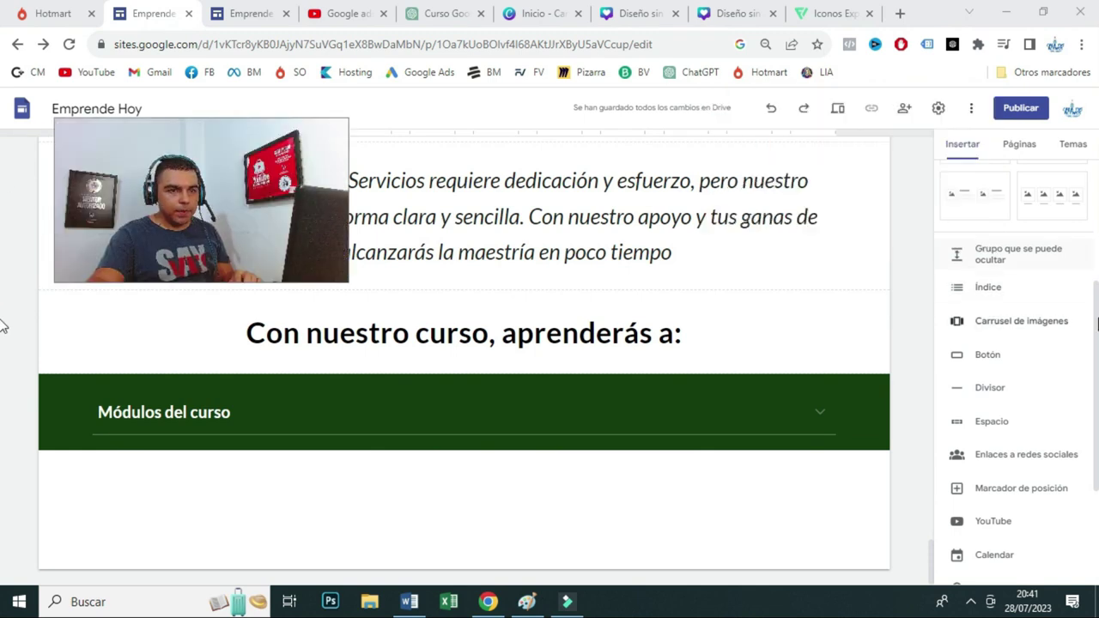
scroll(1057, 269, up, 3)
click(973, 193)
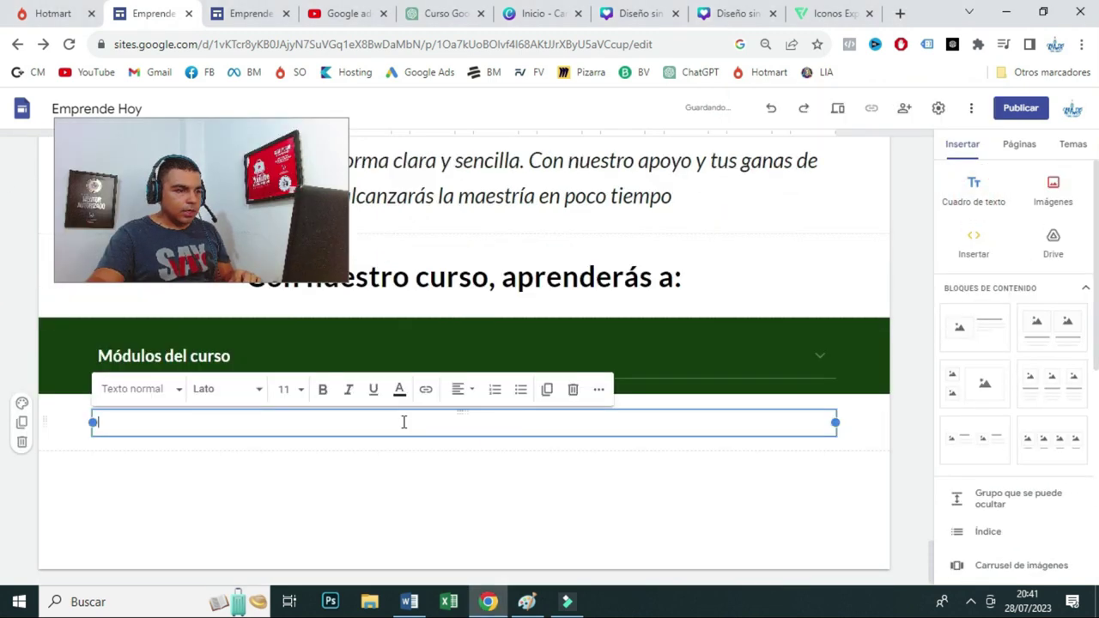
text(Esto es lo que dicen algunos estudiantes...)
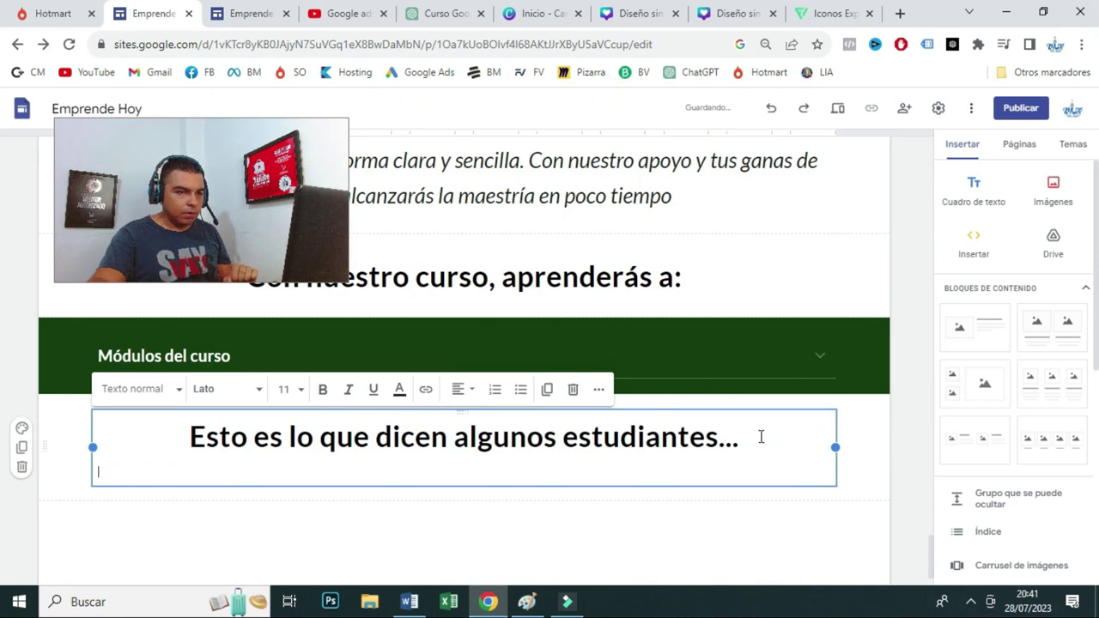
key(BackSpace)
click(591, 488)
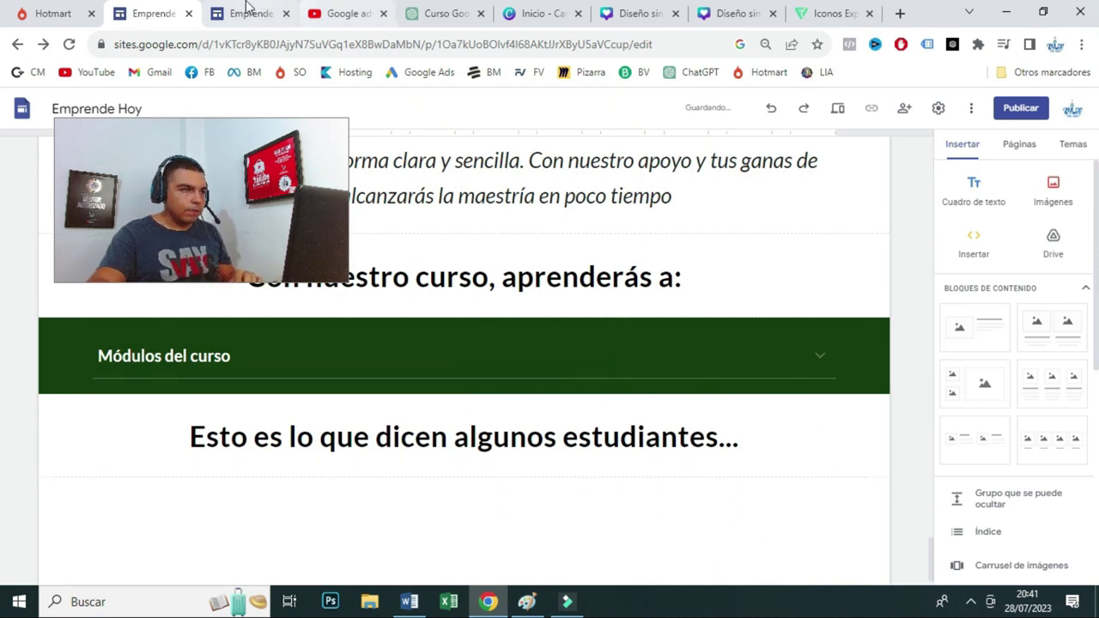
- Examine the layout of photos, quotes and names in the published page's student testimonials, and return to the site editor
click(246, 10)
scroll(336, 408, down, 2)
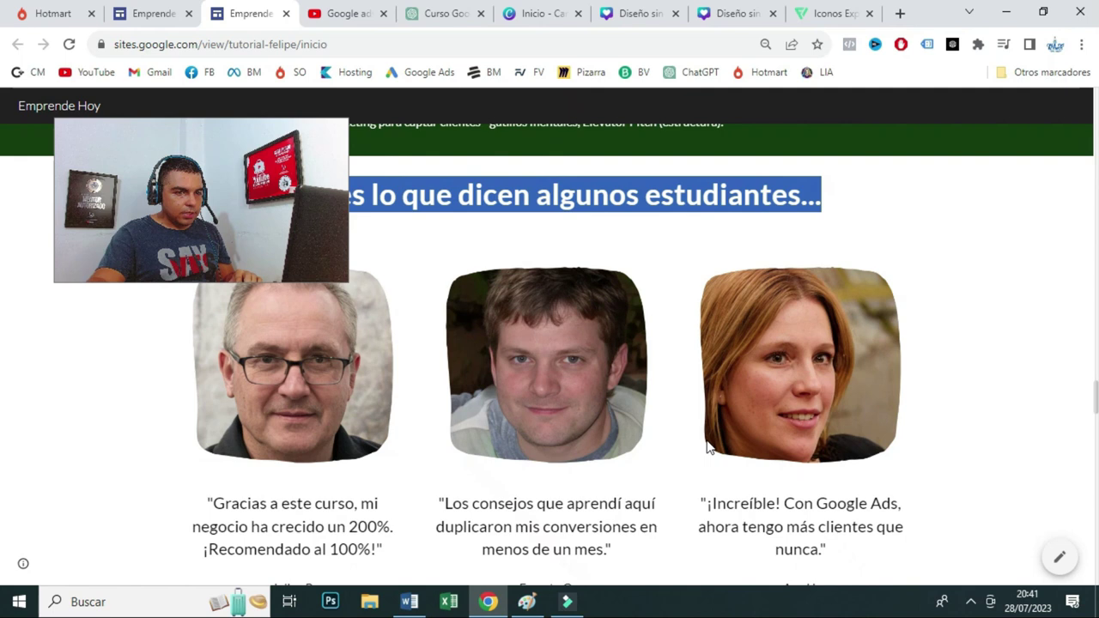
scroll(210, 463, down, 1)
scroll(410, 199, up, 1)
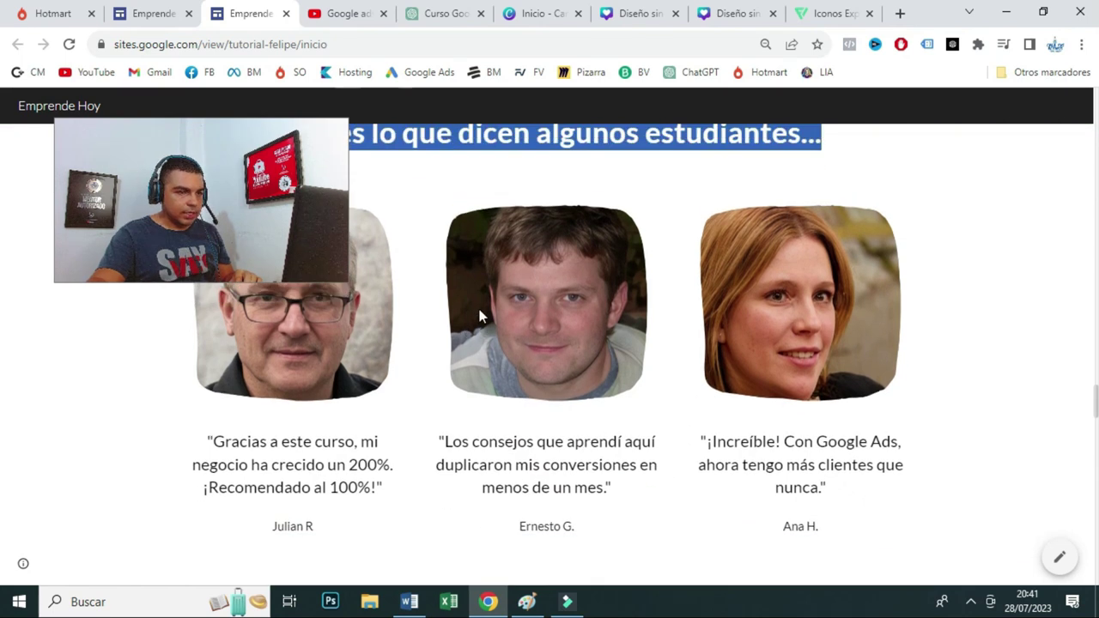
click(163, 10)
click(254, 14)
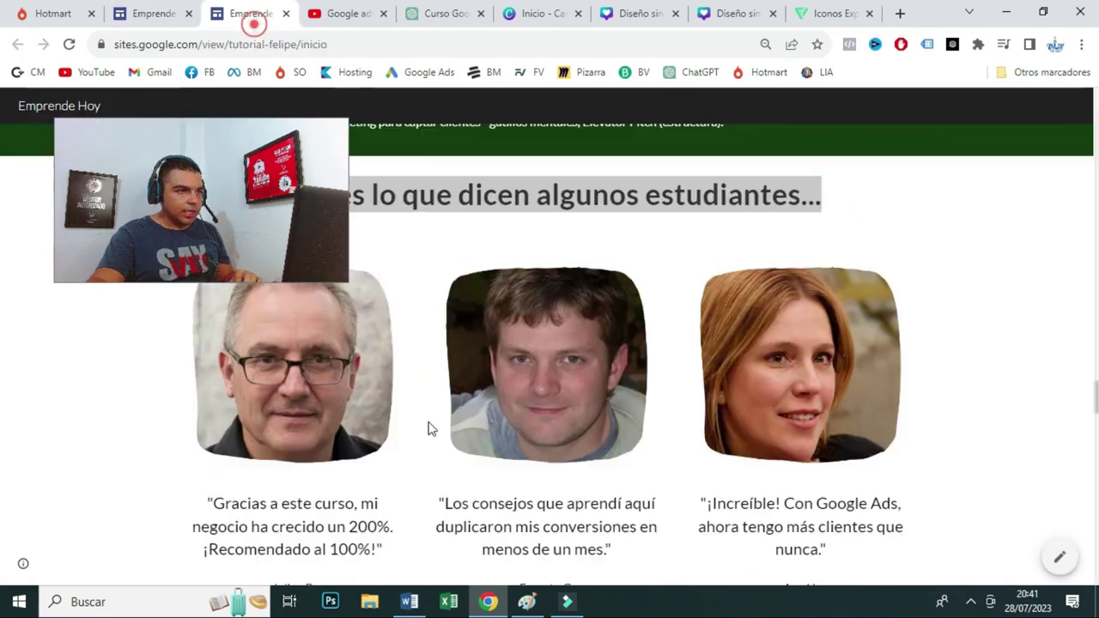
click(128, 10)
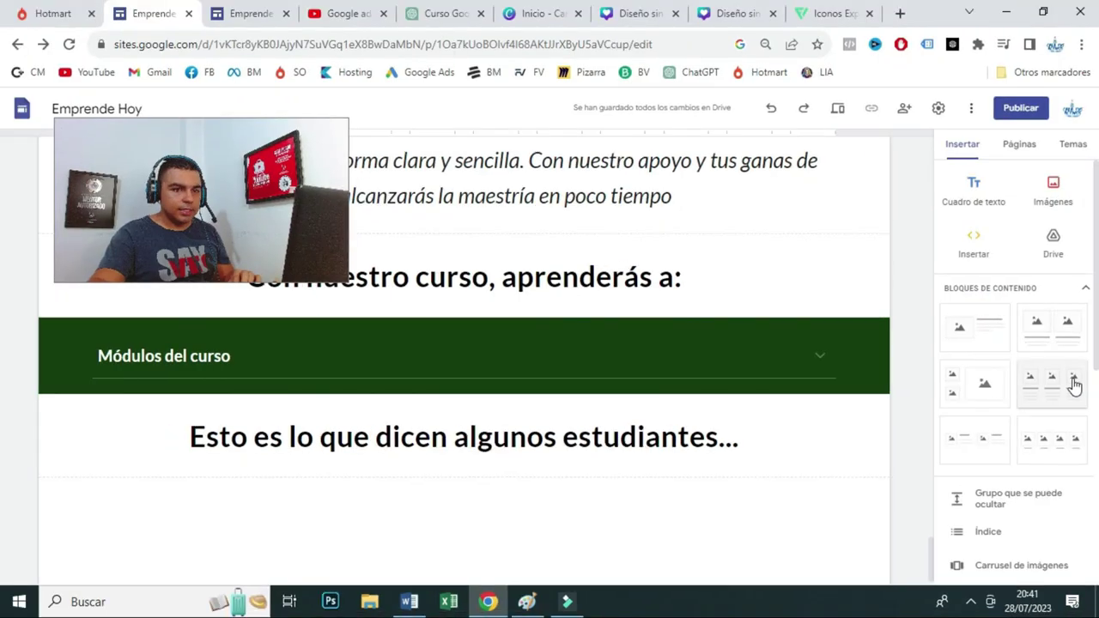
- Insert a three-column image and text content block below the students heading and compare it with the published page's testimonials
drag(1073, 387, 643, 458)
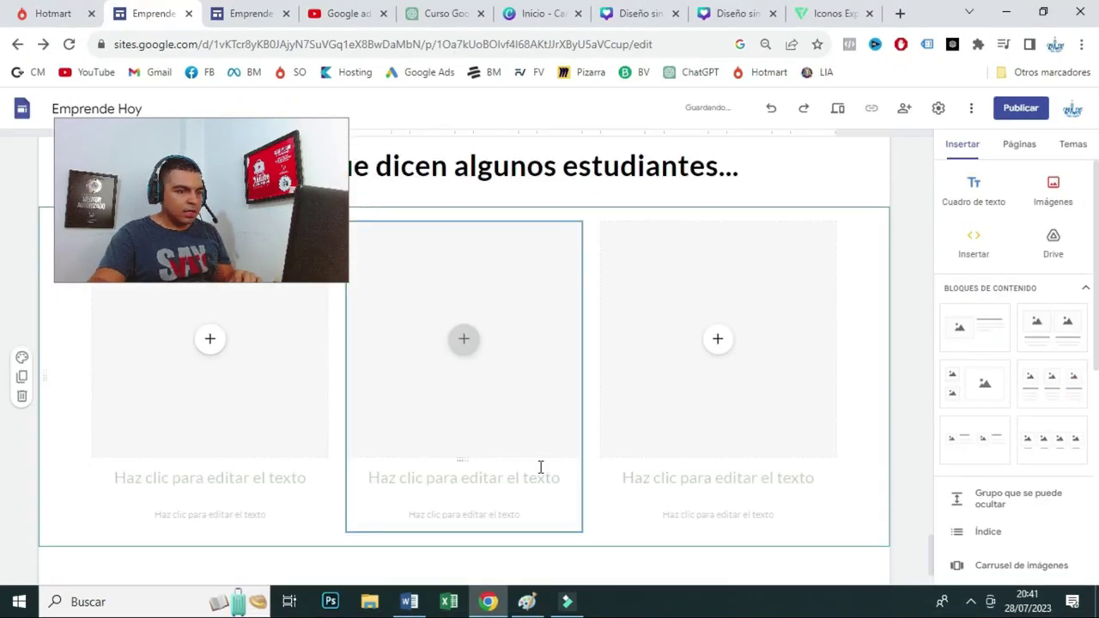
scroll(683, 417, up, 2)
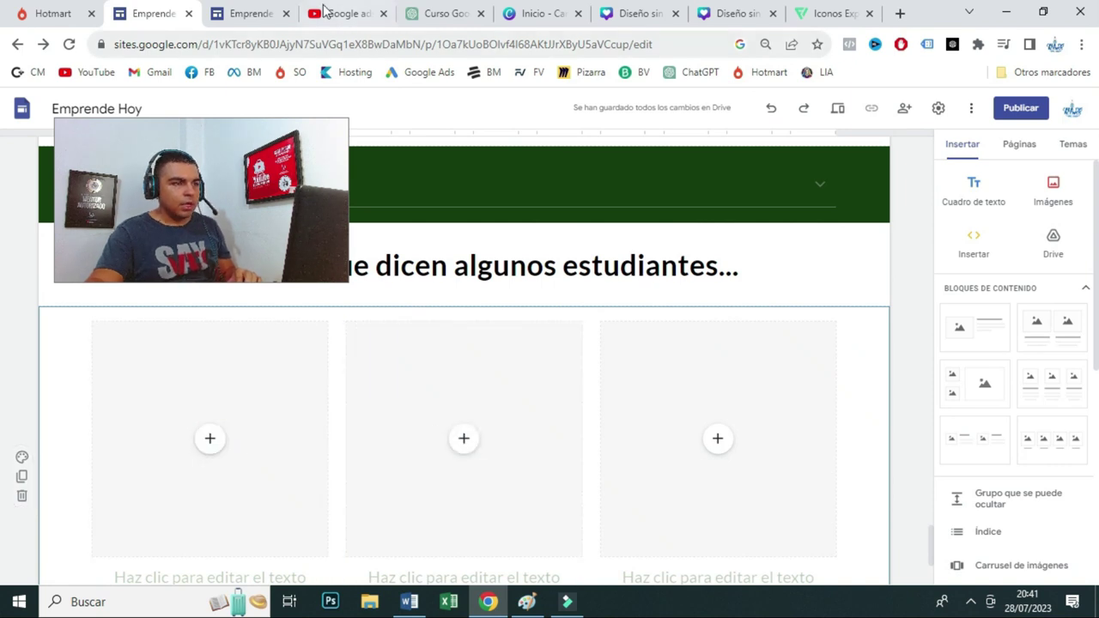
click(249, 13)
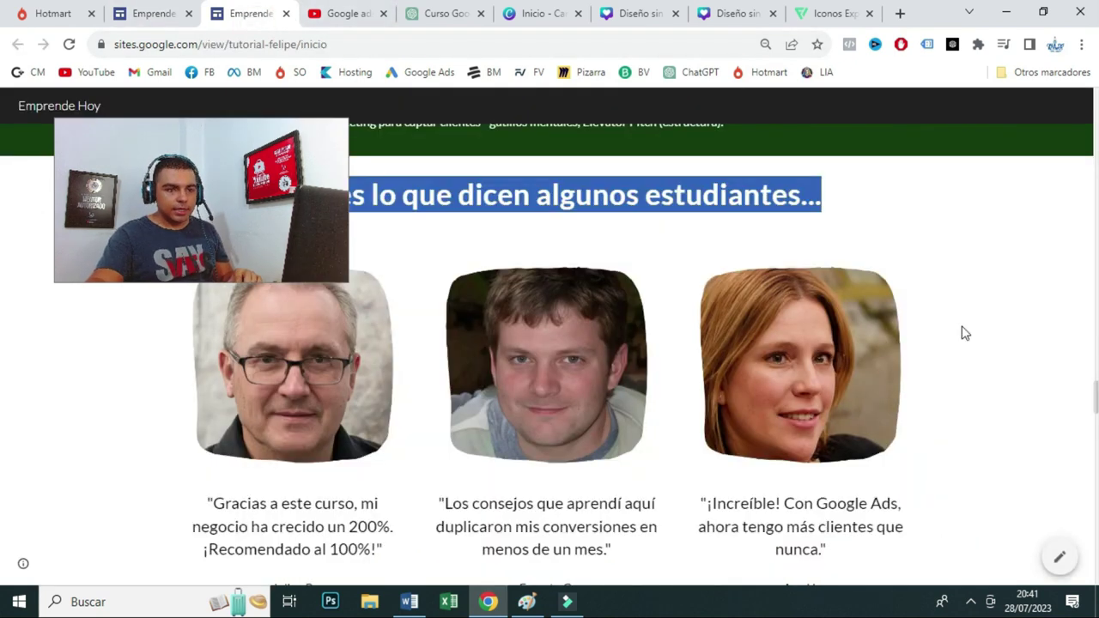
click(1027, 321)
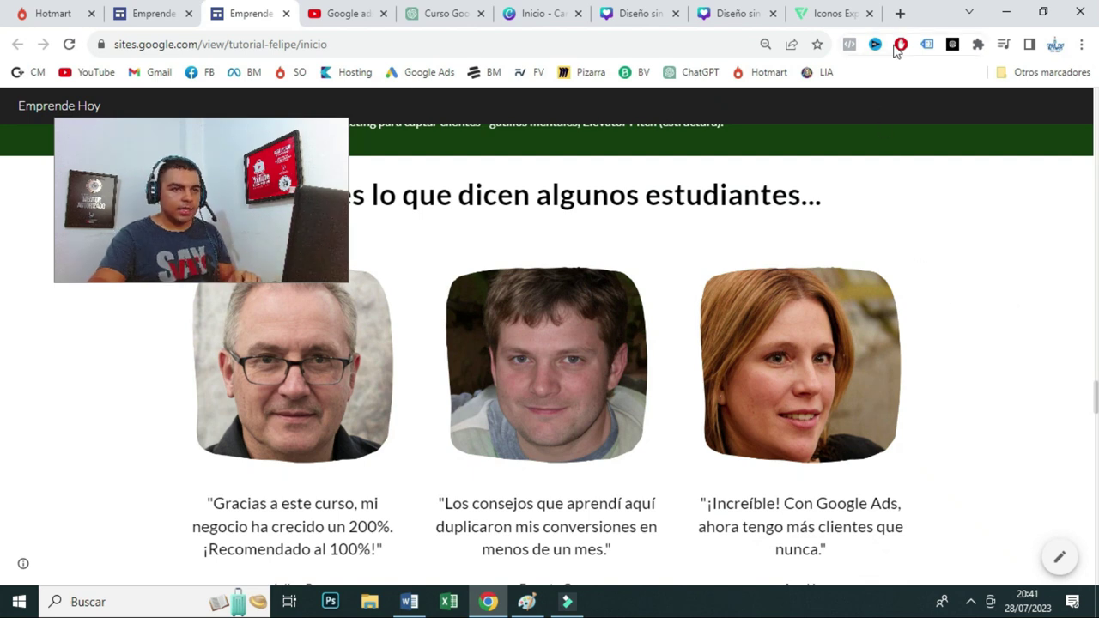
- Open the bookmarked "Imagenes testimonios" site in a new browser tab
click(900, 13)
click(1043, 72)
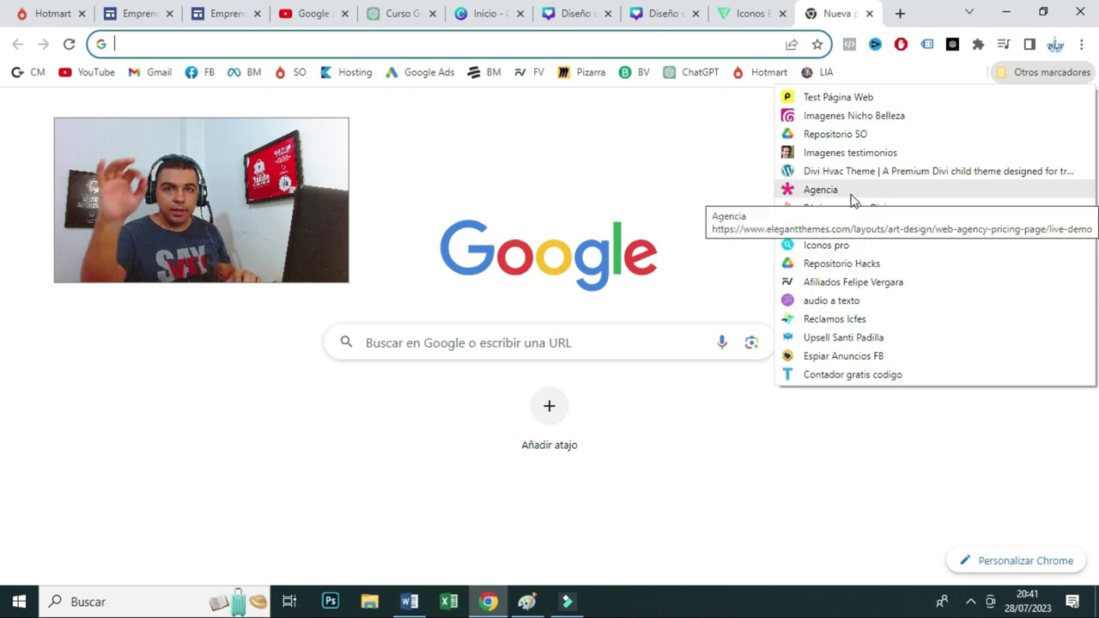
click(850, 151)
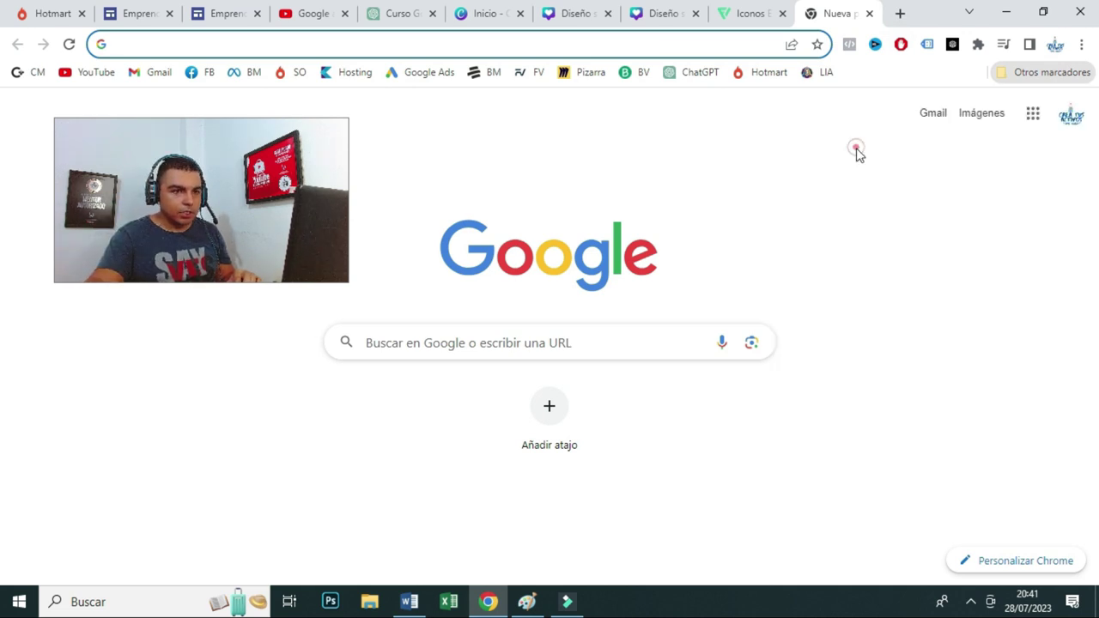
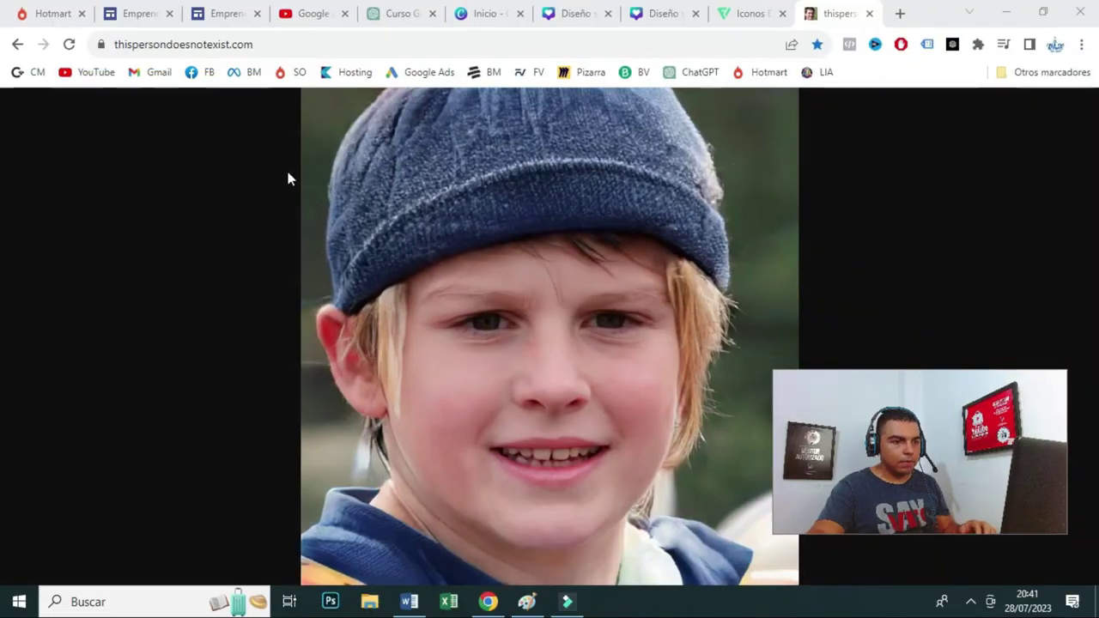
- Reload thispersondoesnotexist.com three times to generate different faces for the testimonials
click(383, 43)
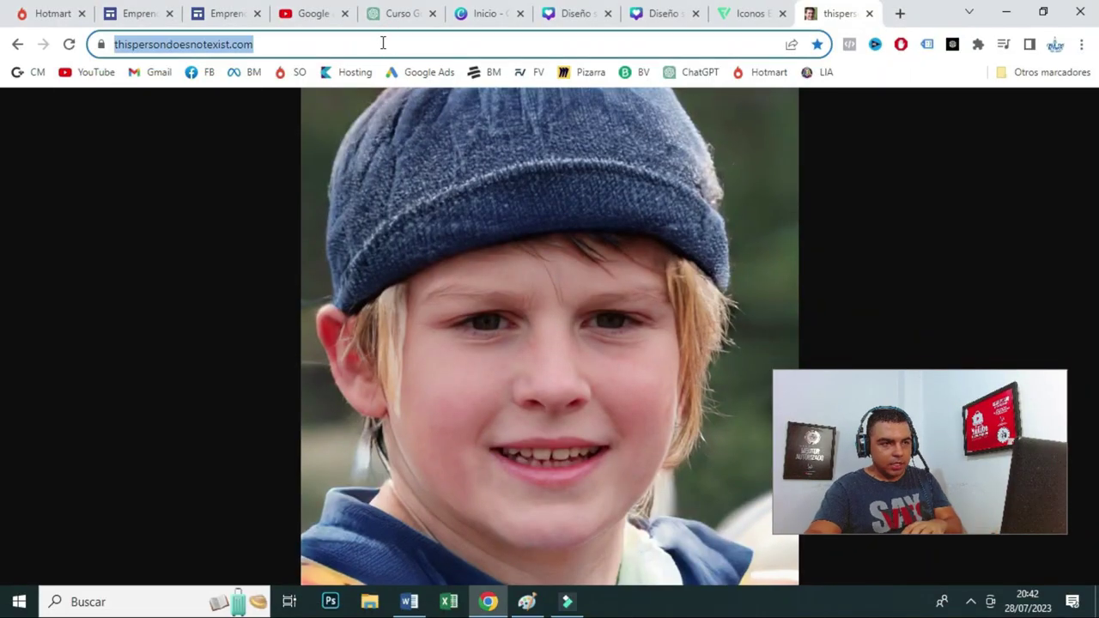
key(Return)
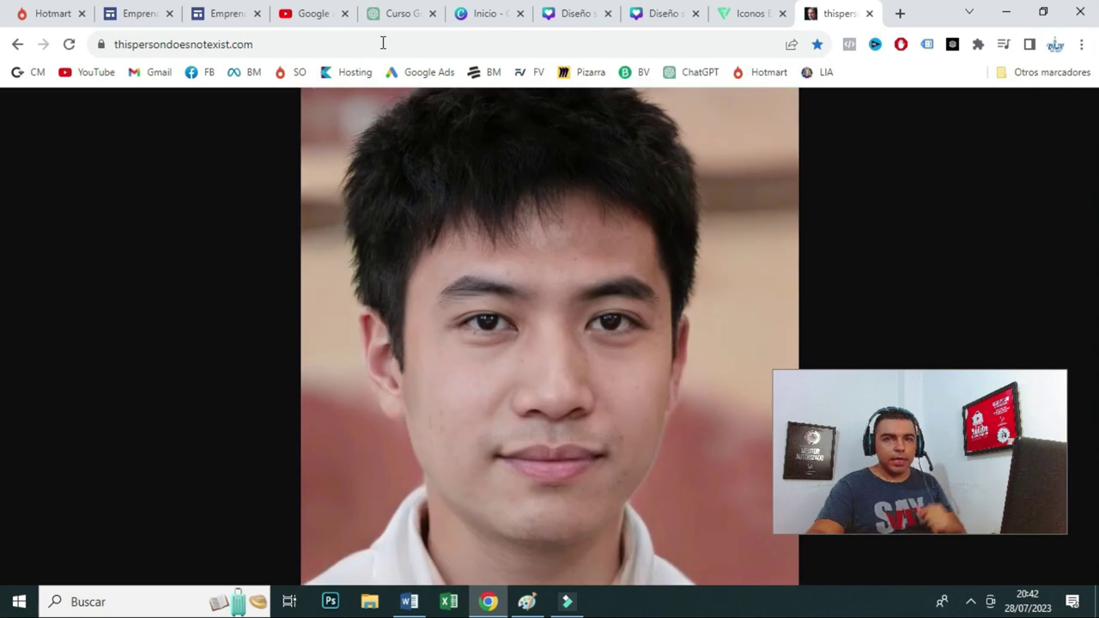
click(383, 44)
key(Return)
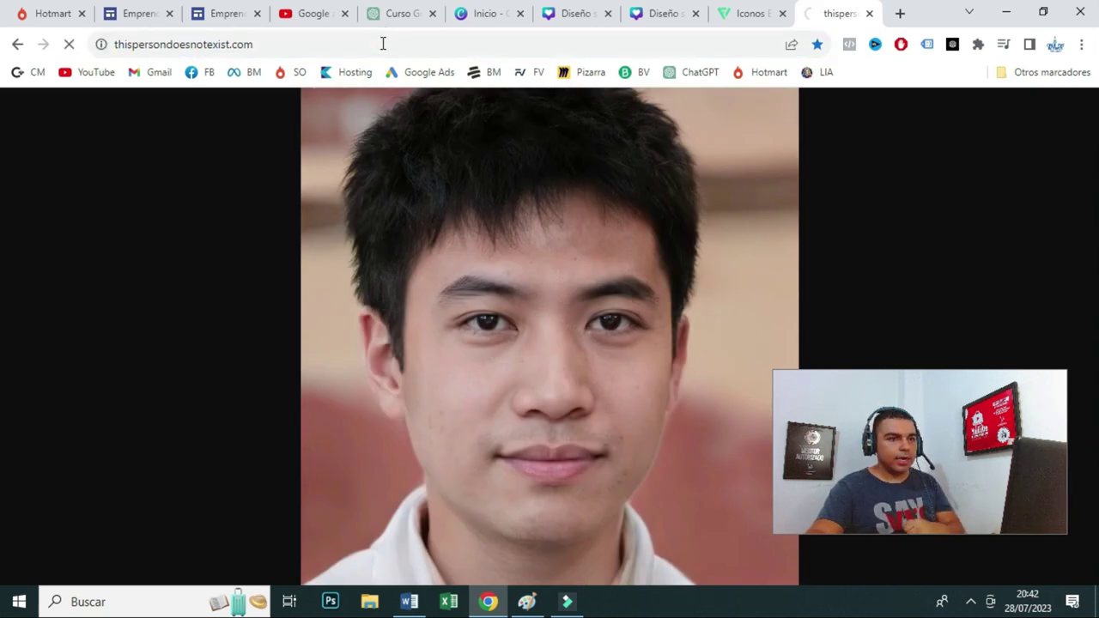
click(383, 44)
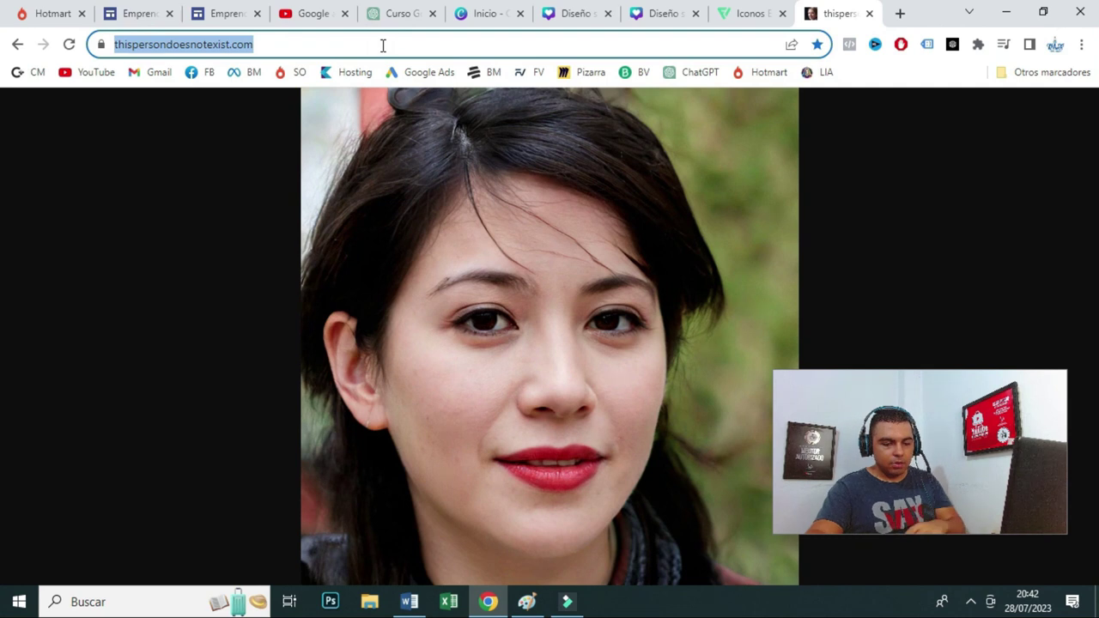
key(Return)
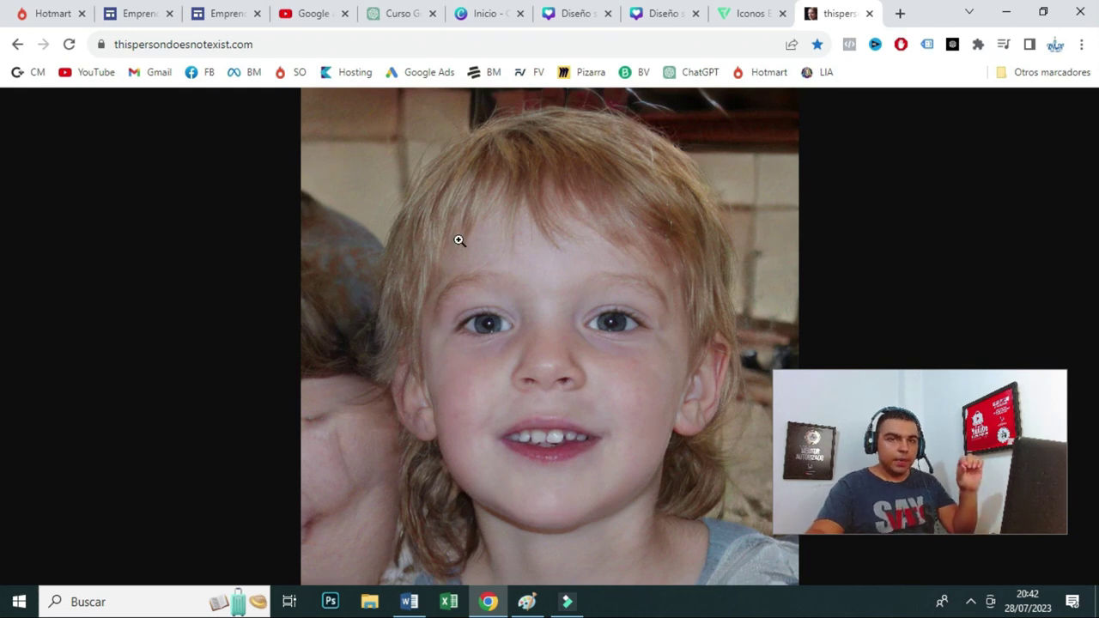
- Following the published page, fill the three testimonial columns with uploaded student photos, their quotes and the students' names
click(226, 13)
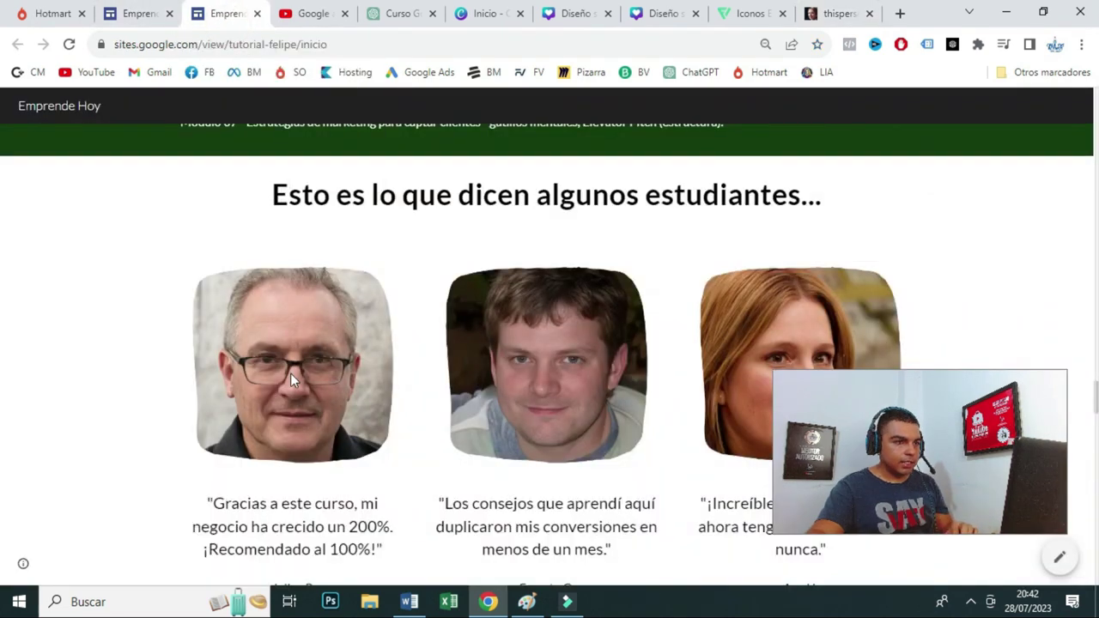
click(927, 482)
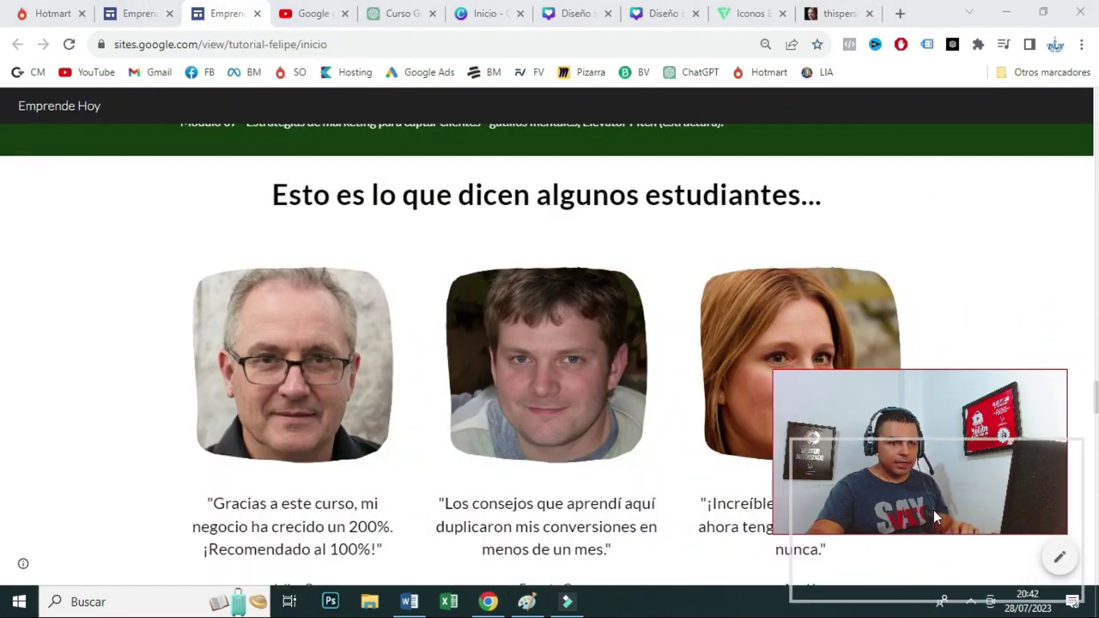
click(152, 14)
scroll(257, 352, down, 1)
click(220, 362)
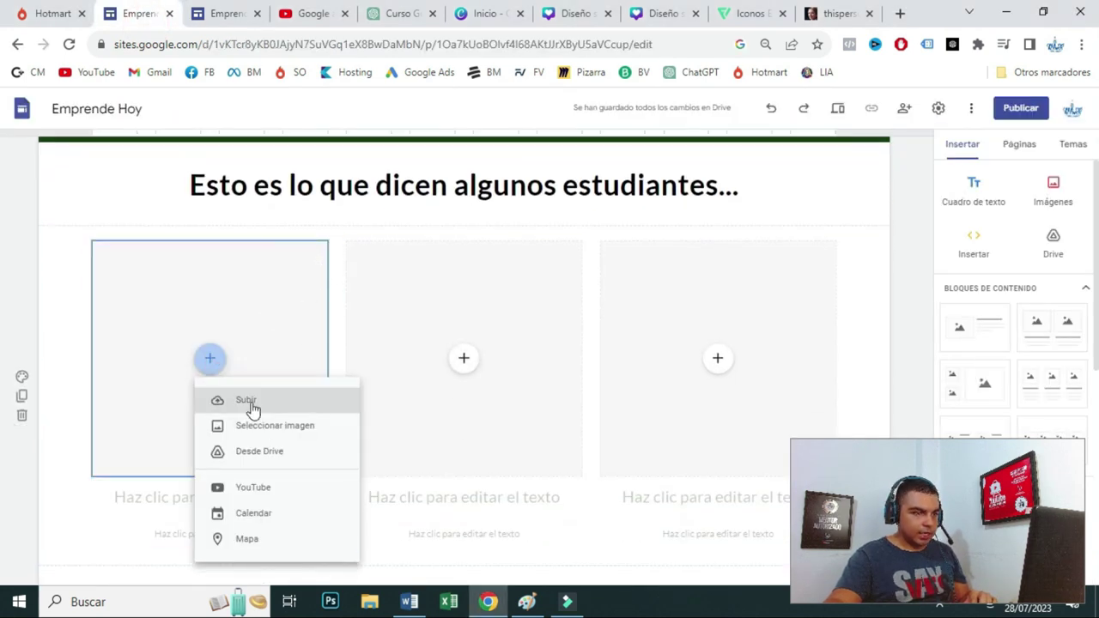
click(389, 370)
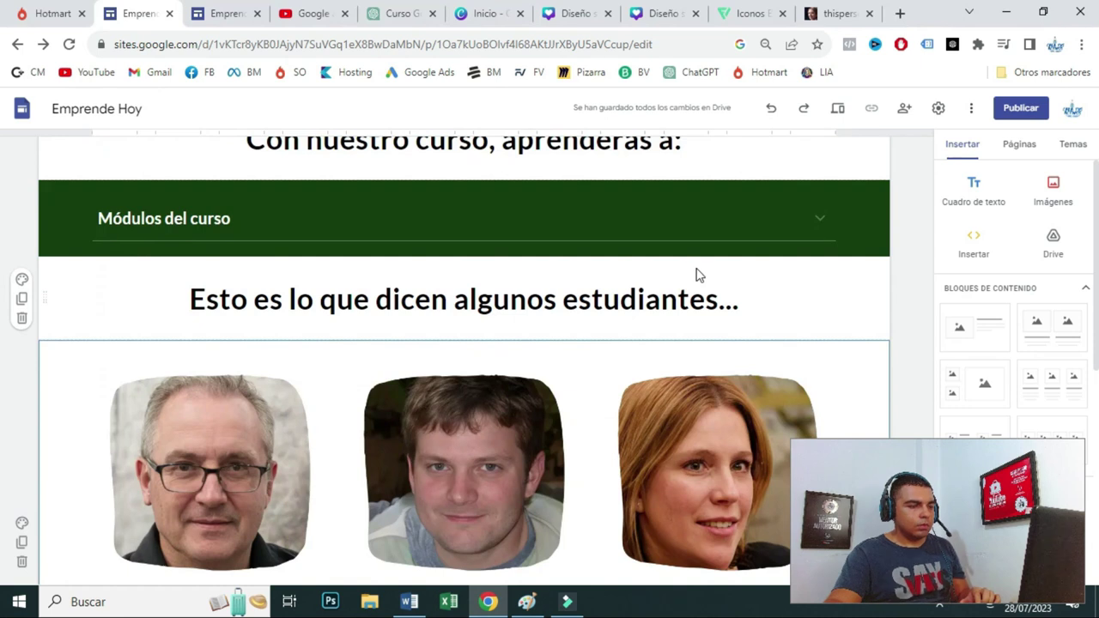
scroll(693, 284, down, 3)
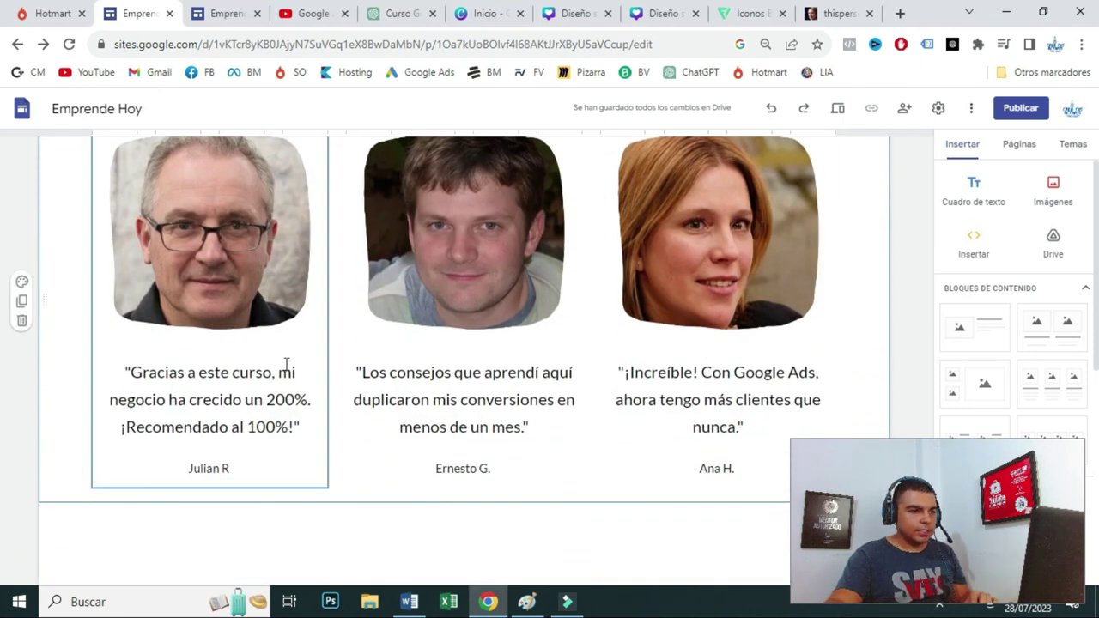
scroll(309, 359, down, 1)
- Copy the heading "Además por acceder HOY!! Recibe GRATIS estos BONOS" from the published page
click(222, 12)
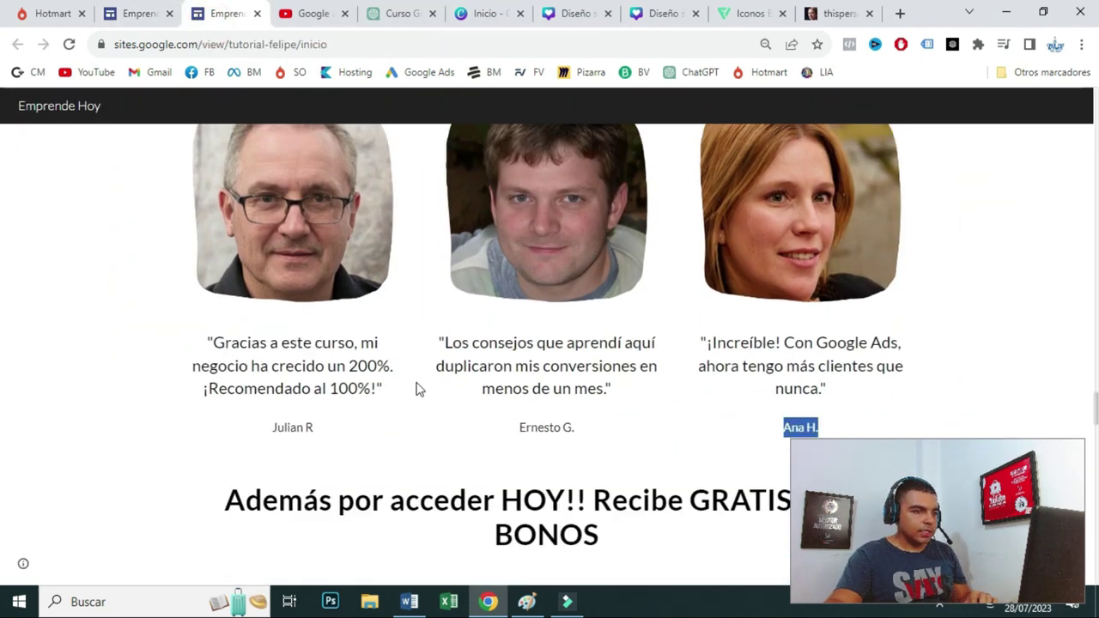
scroll(412, 395, down, 3)
drag(219, 257, 687, 302)
key(ctrl+c)
- Paste the copied bonus heading into a new text box below the testimonials in the site editor
click(137, 13)
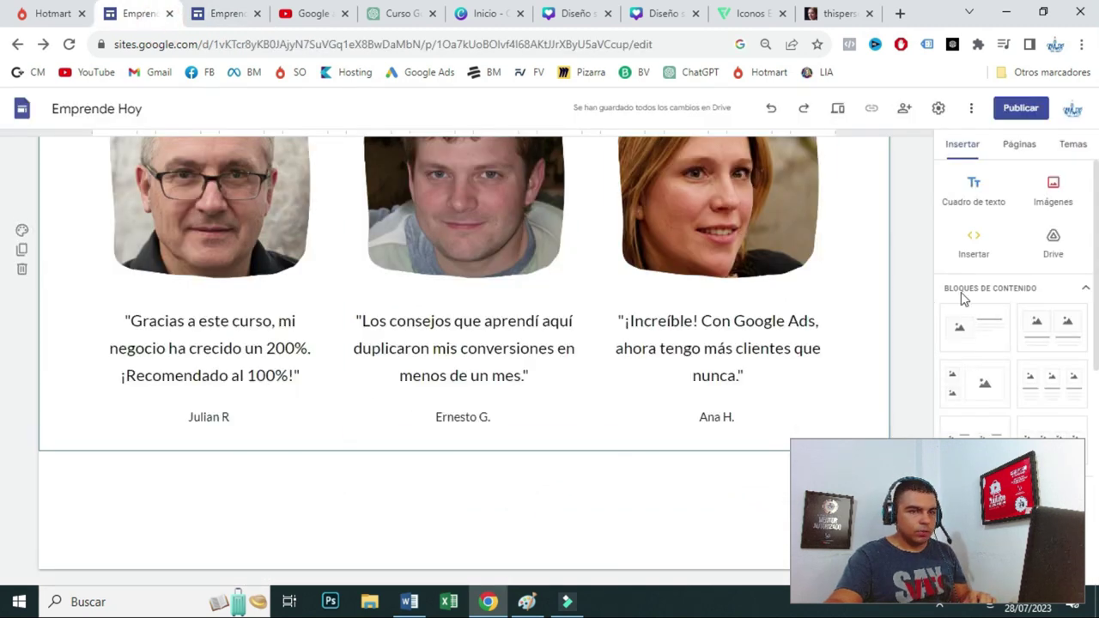
click(973, 190)
click(499, 429)
key(ctrl+v)
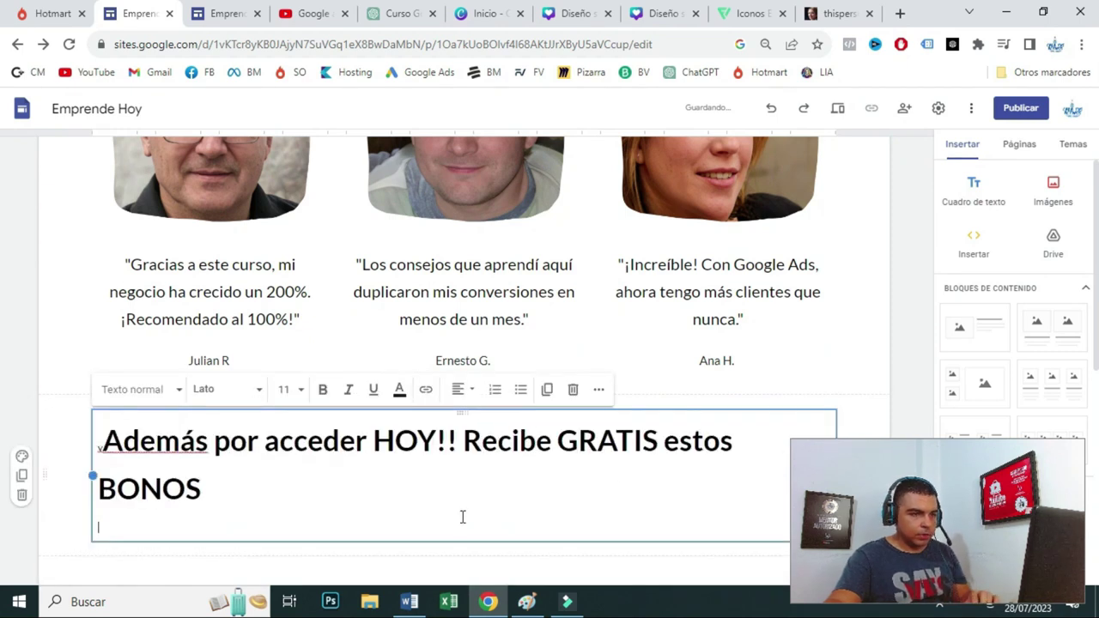
- Center the bonus heading and delete the blank line beneath it
triple_click(255, 491)
click(461, 389)
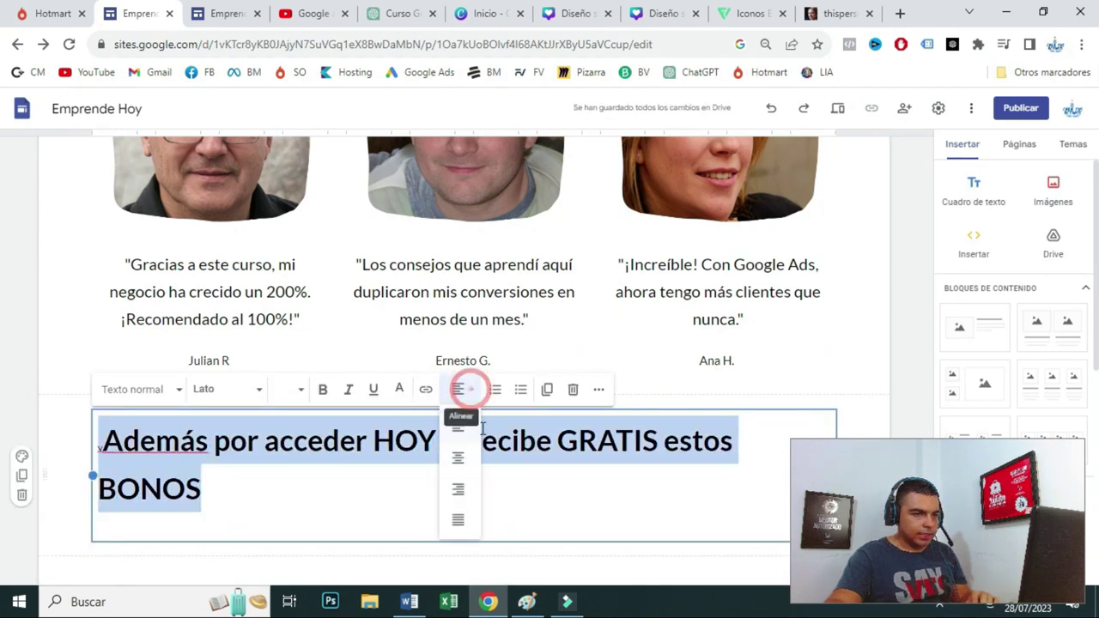
click(461, 457)
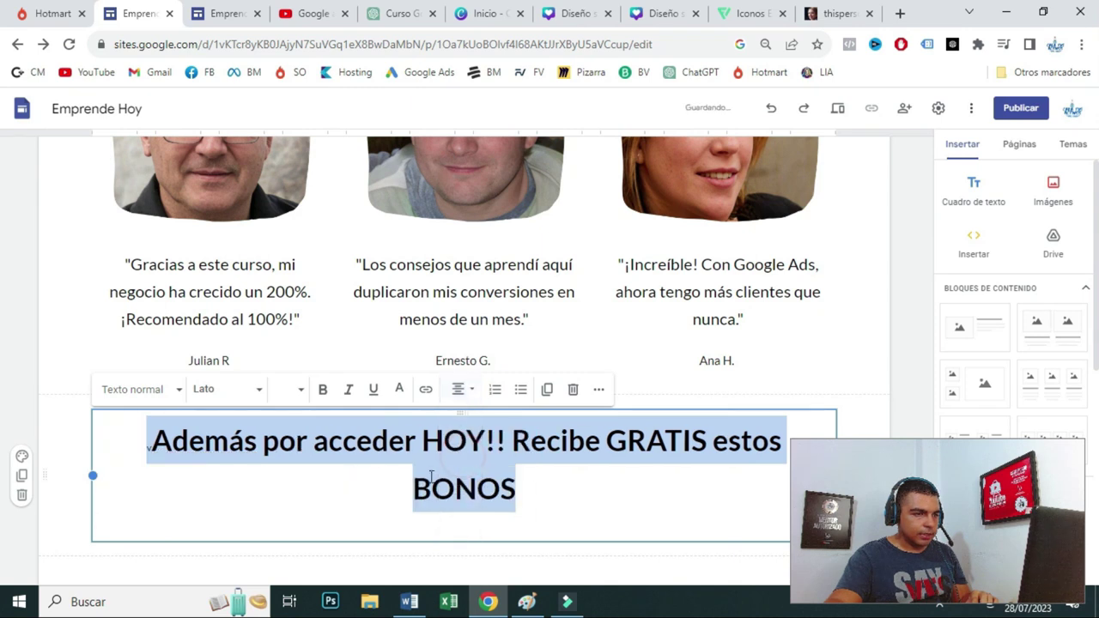
click(541, 485)
key(Delete)
click(525, 556)
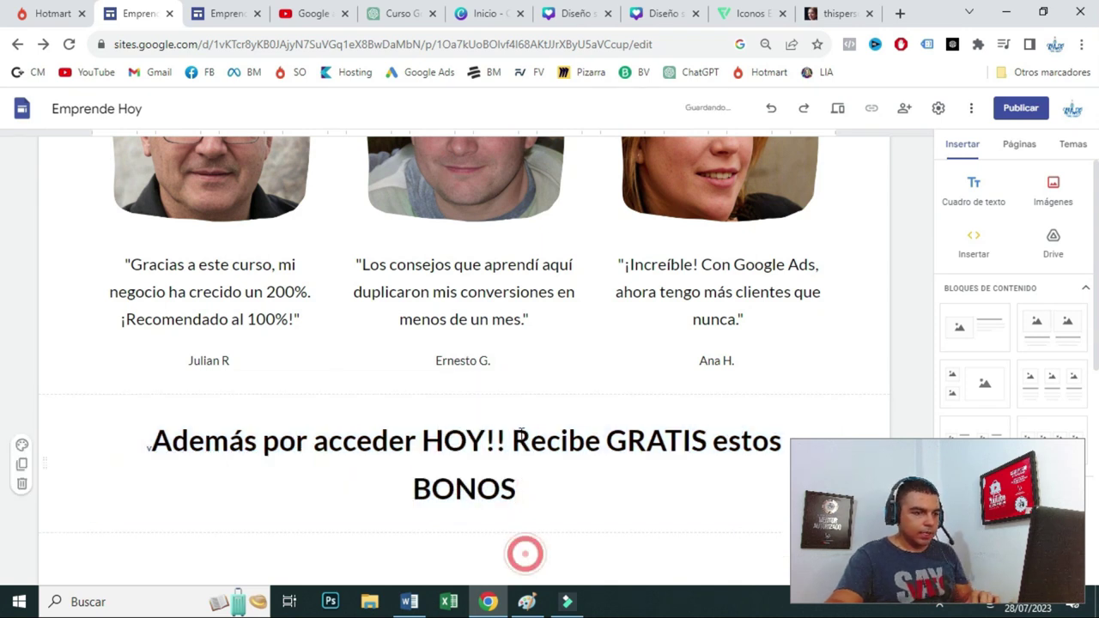
- Review the bonus book covers on the published page and create a blank Instagram story design in Canva
click(242, 12)
scroll(189, 267, down, 1)
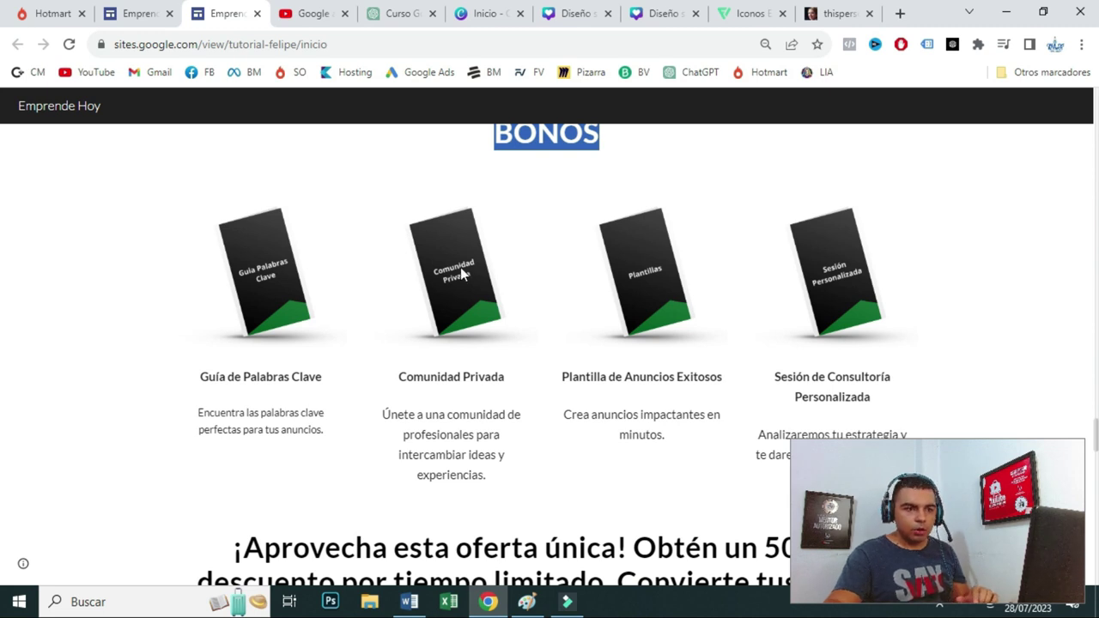
click(562, 13)
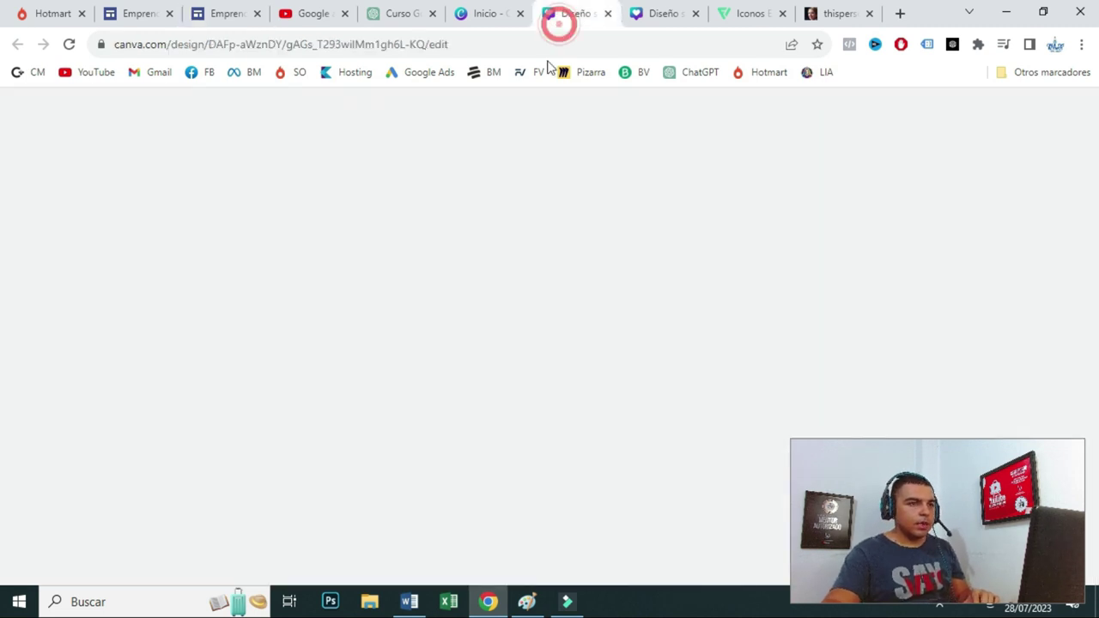
click(488, 16)
click(940, 117)
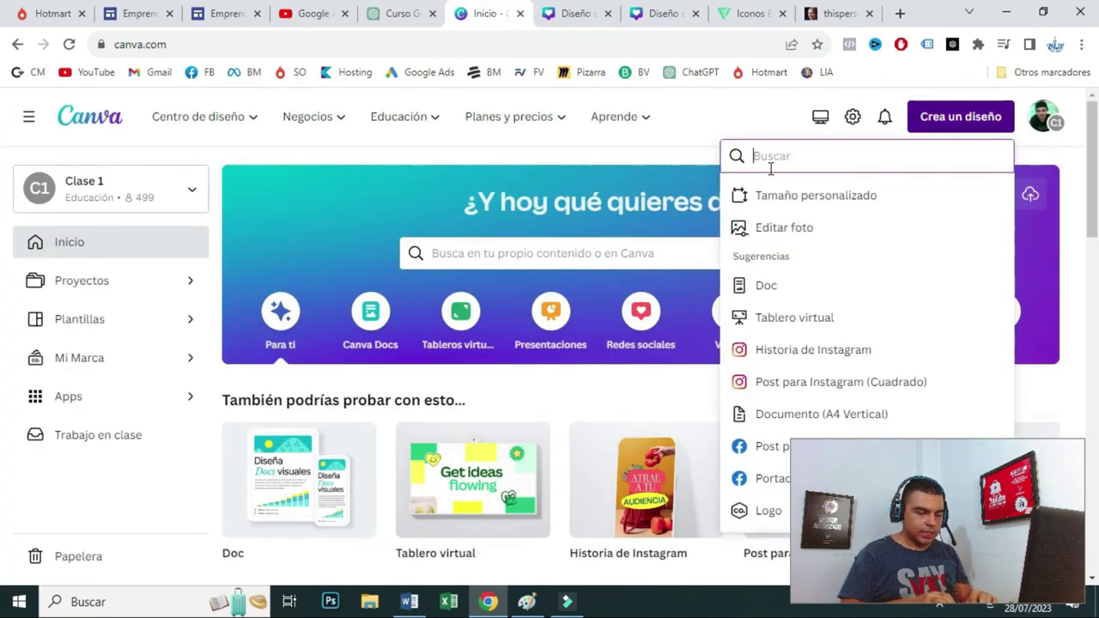
text(post)
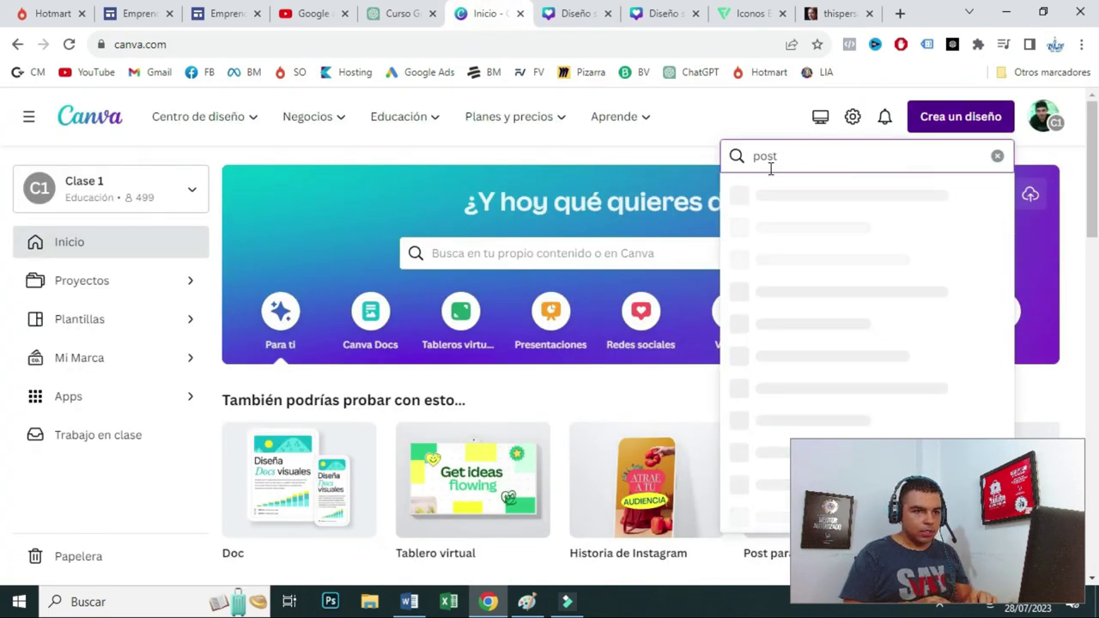
text( hi)
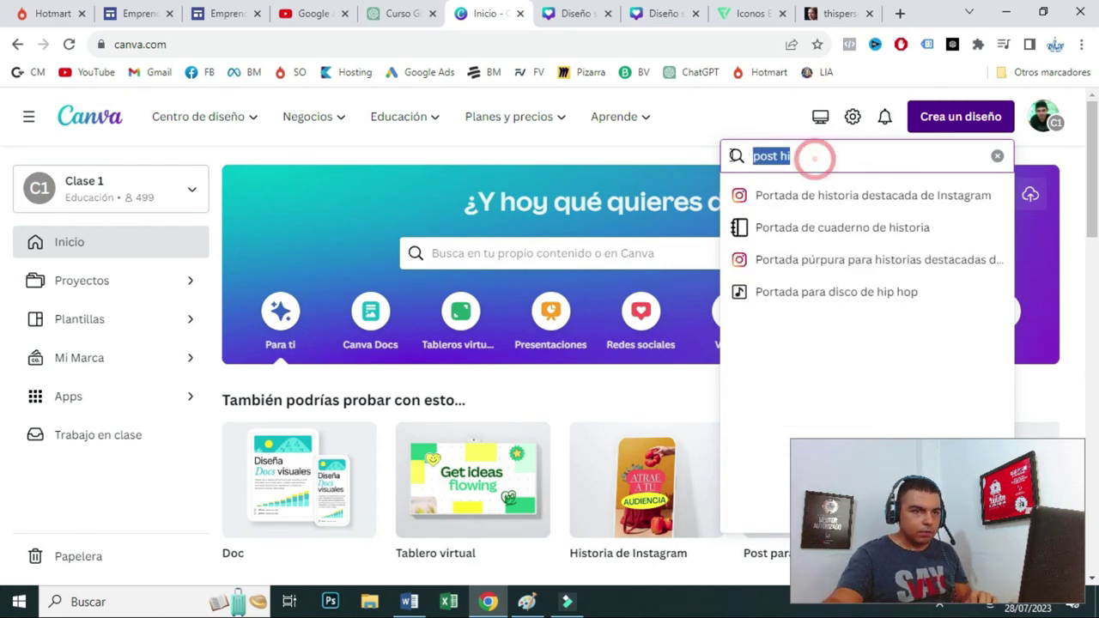
text(histo)
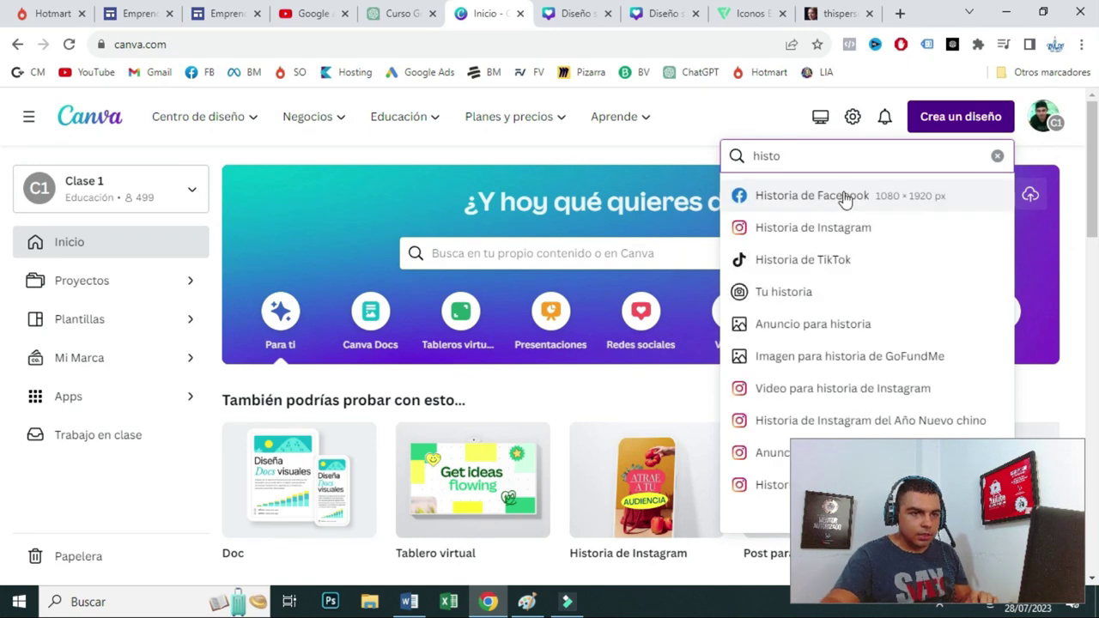
click(843, 228)
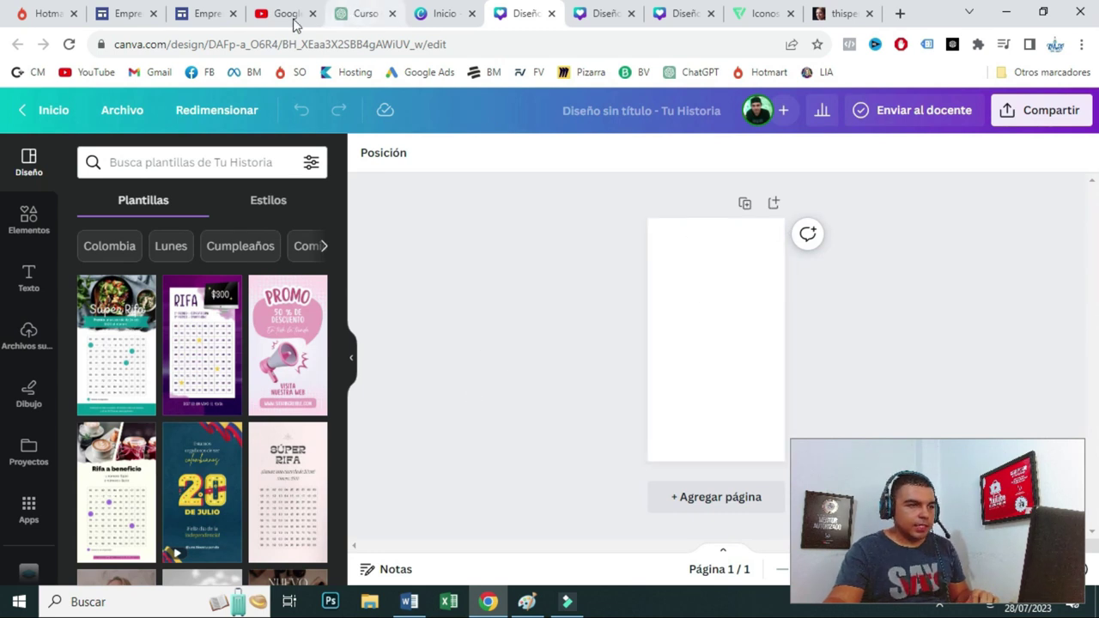
- Compare the blank Canva story design with the bonus book covers and titles on the published page
click(127, 13)
click(219, 7)
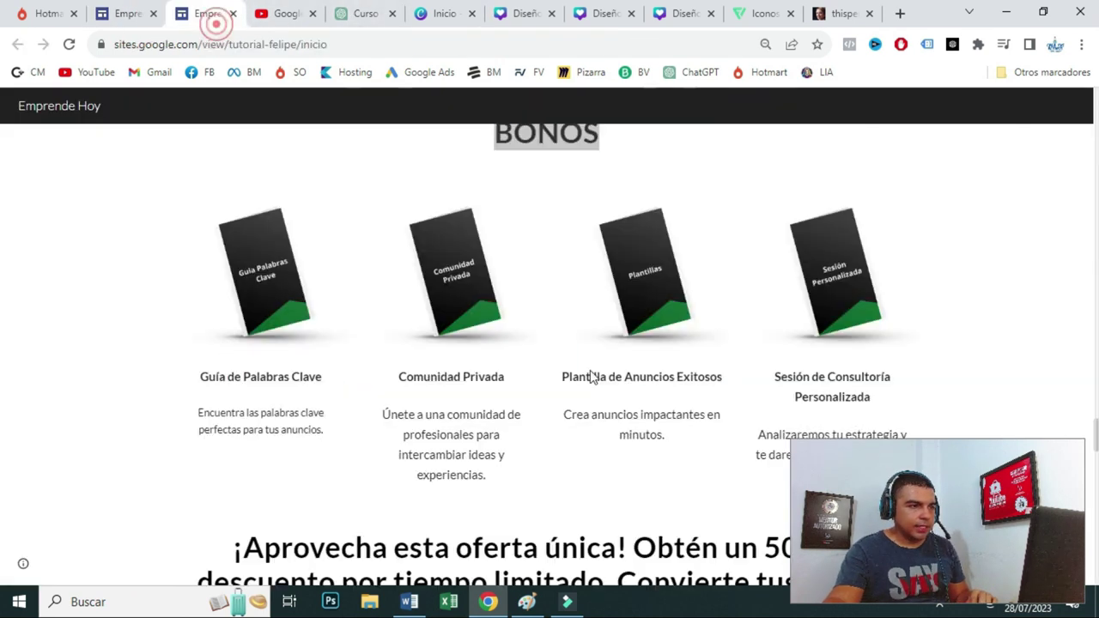
click(515, 13)
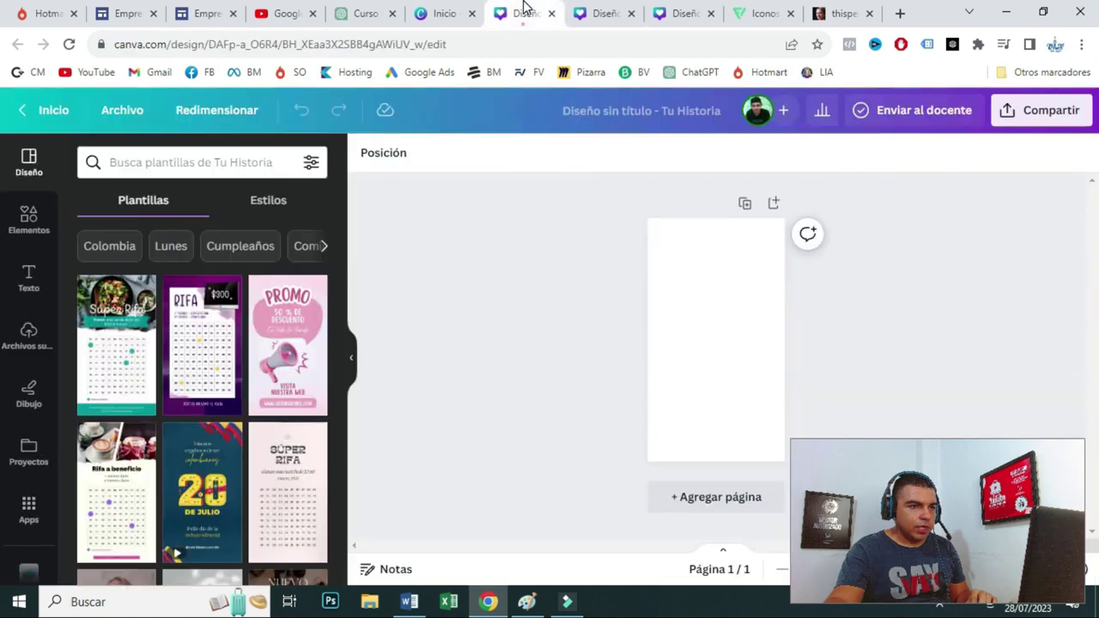
click(677, 270)
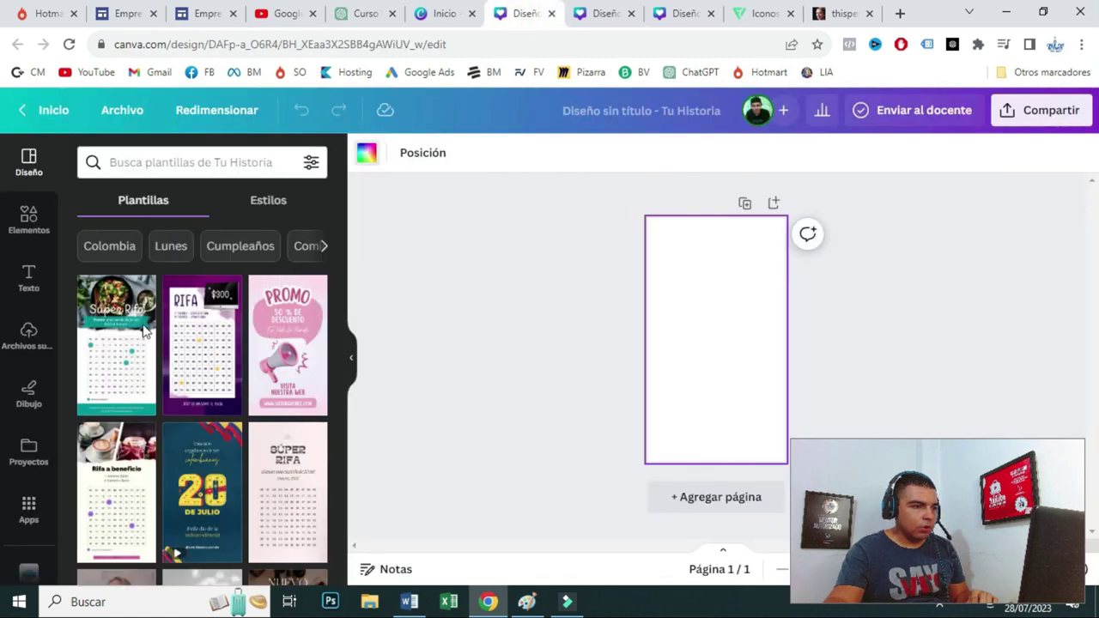
click(28, 284)
click(123, 13)
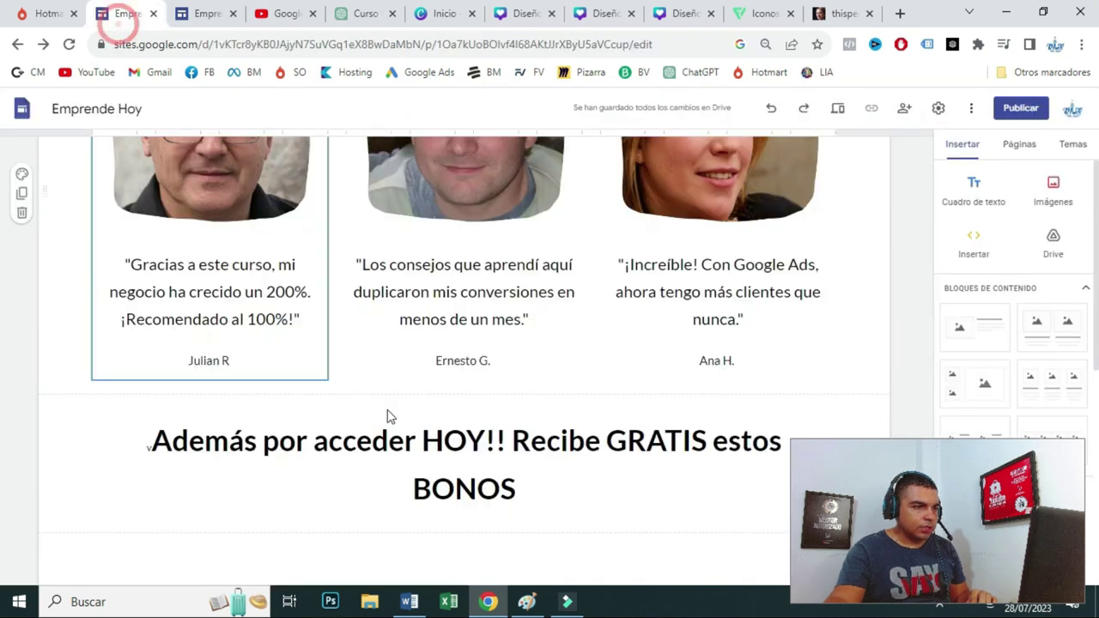
click(215, 13)
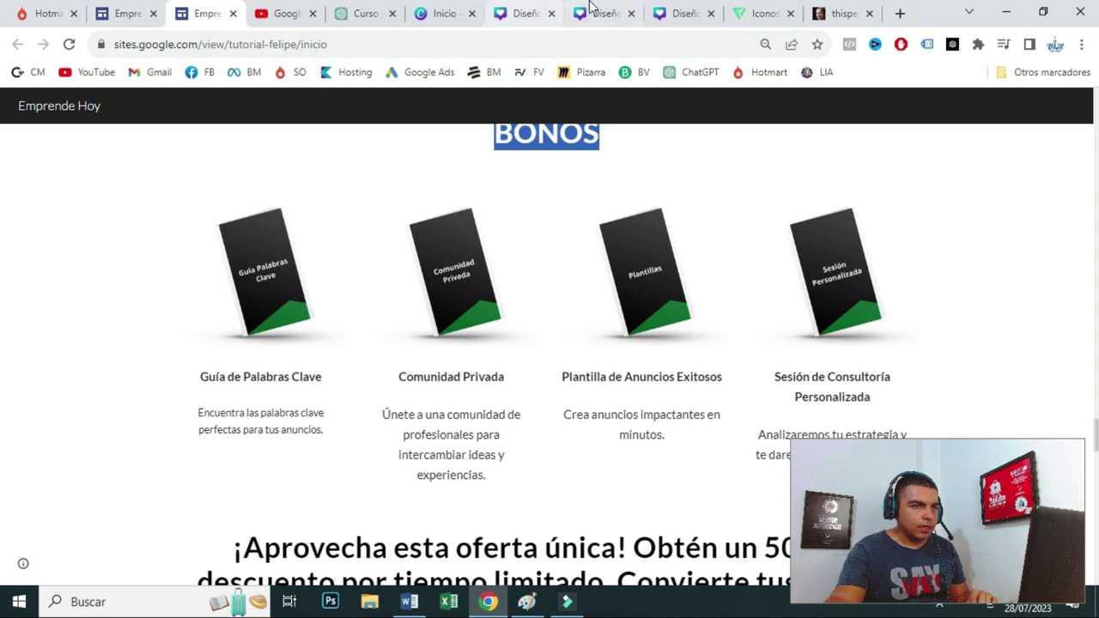
- Add the title text "Guía Palabras Clave" to the black Canva story design
click(526, 14)
click(168, 368)
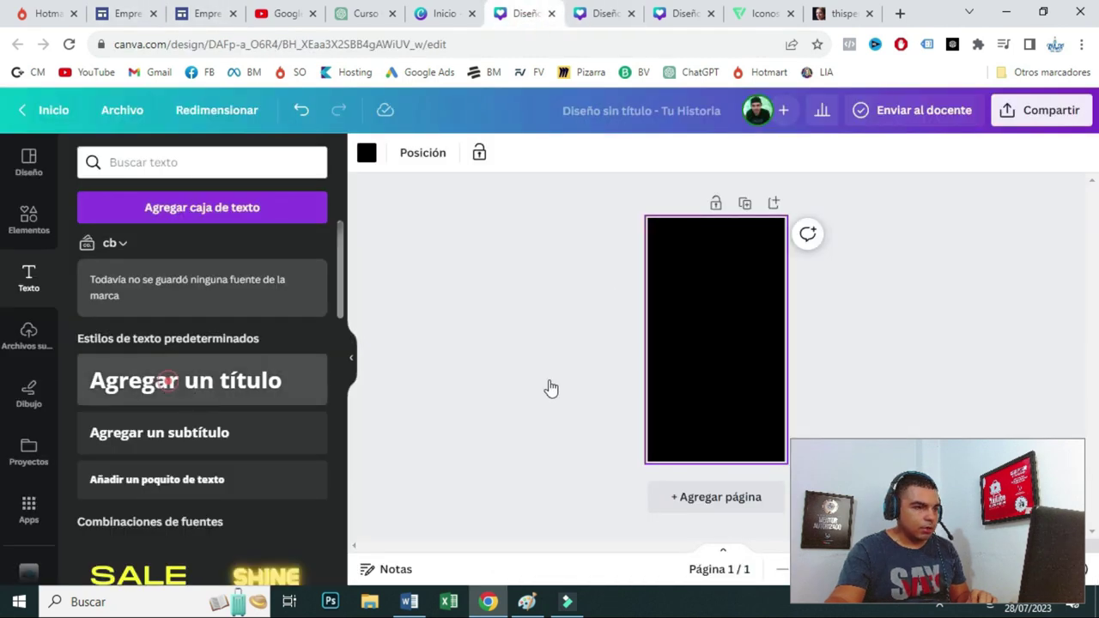
text(Gu)
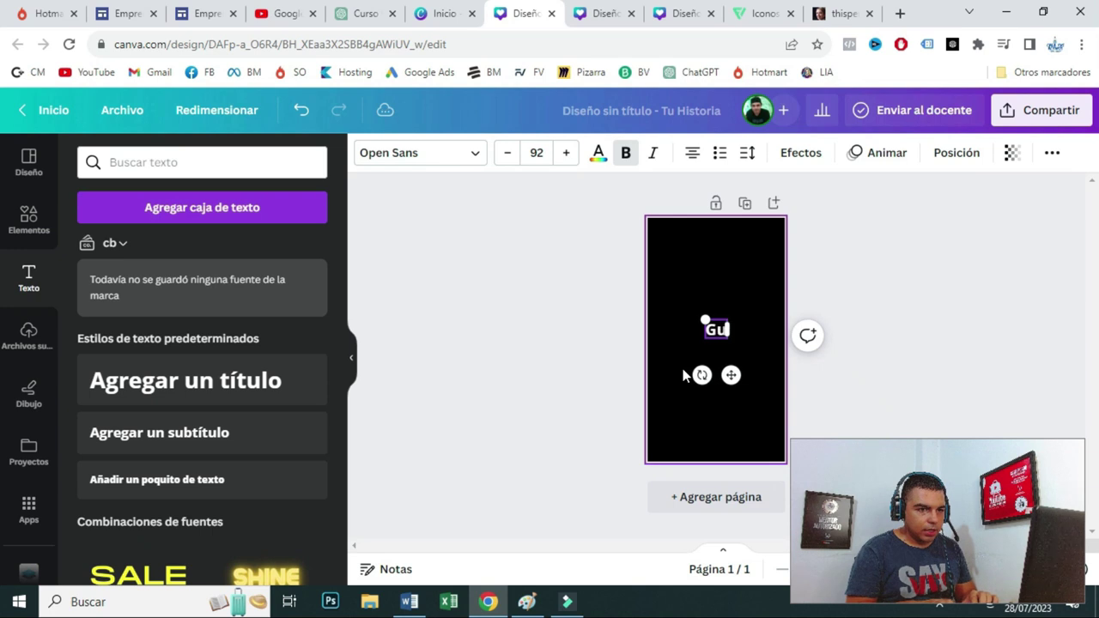
text(ía Pa)
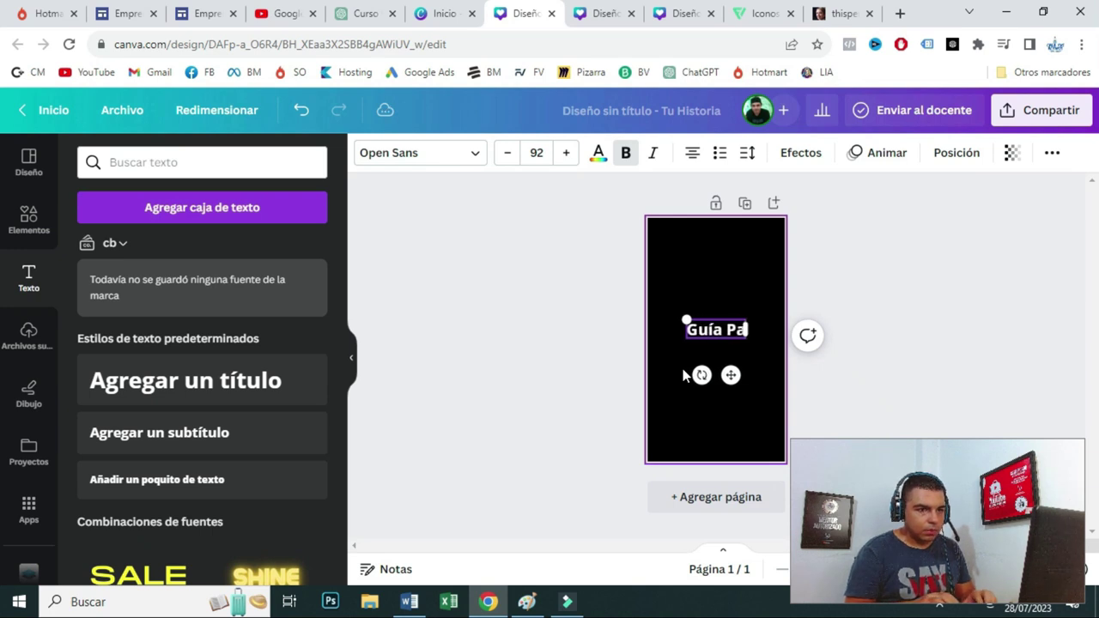
text(labras Clave)
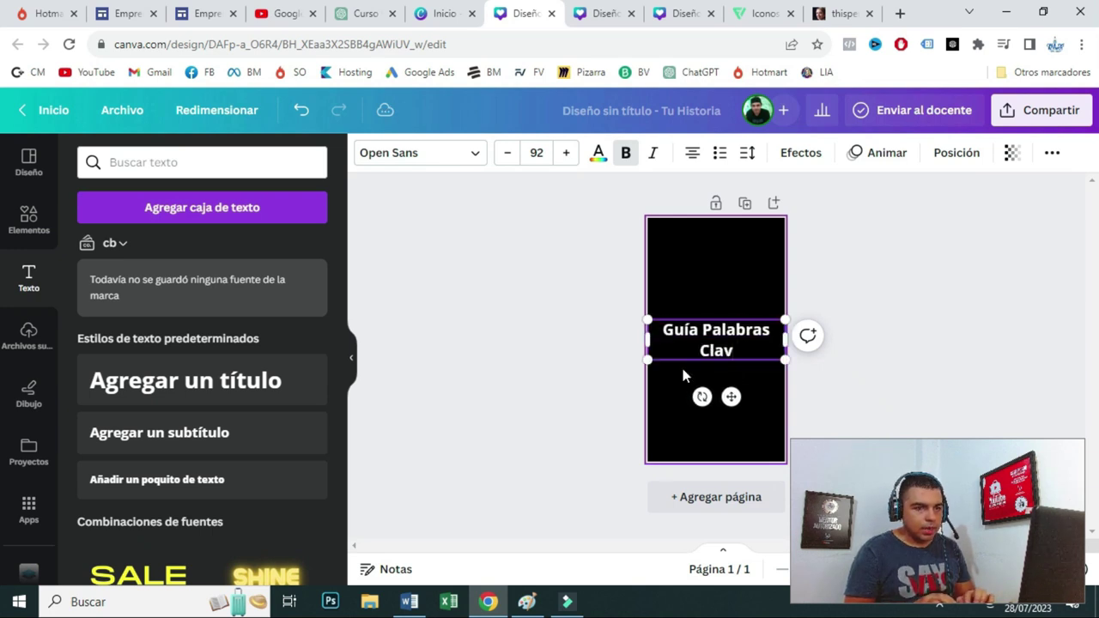
click(877, 383)
mouse_move(732, 350)
mouse_down()
mouse_move(736, 329)
mouse_move(738, 346)
mouse_move(785, 334)
mouse_move(751, 331)
mouse_move(781, 347)
mouse_move(734, 350)
mouse_up()
click(847, 381)
click(903, 341)
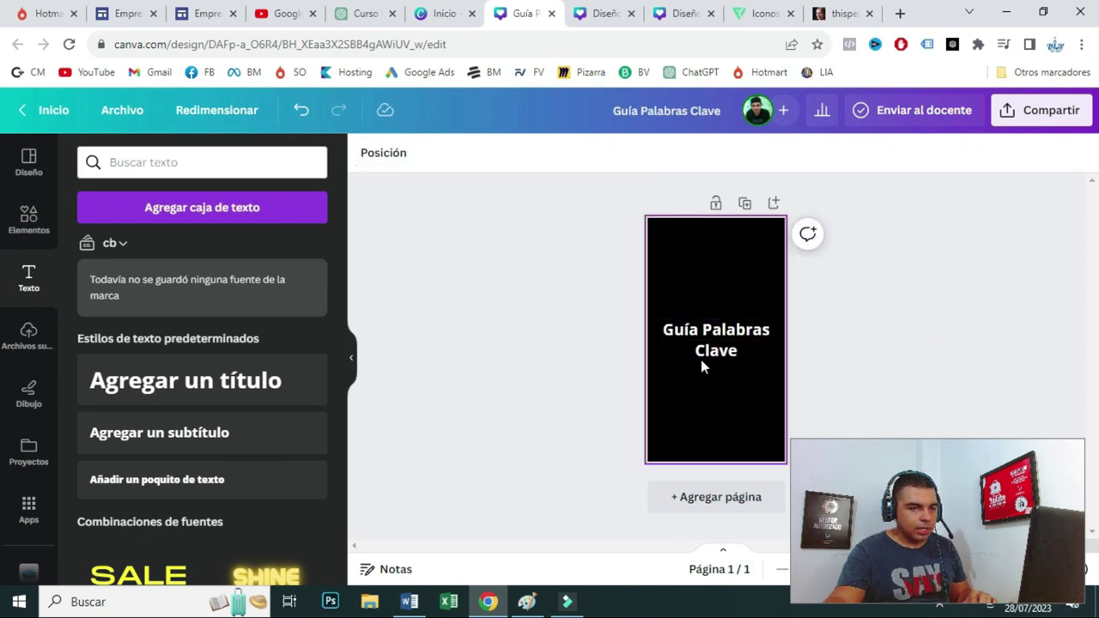
- Search the design elements for "formas"
click(29, 219)
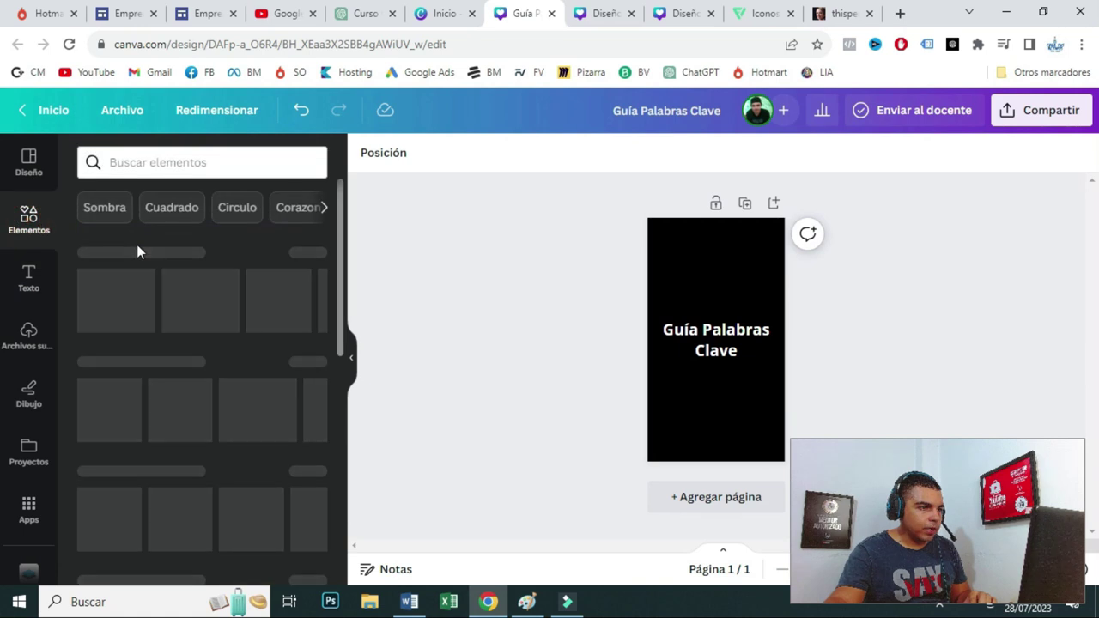
click(154, 162)
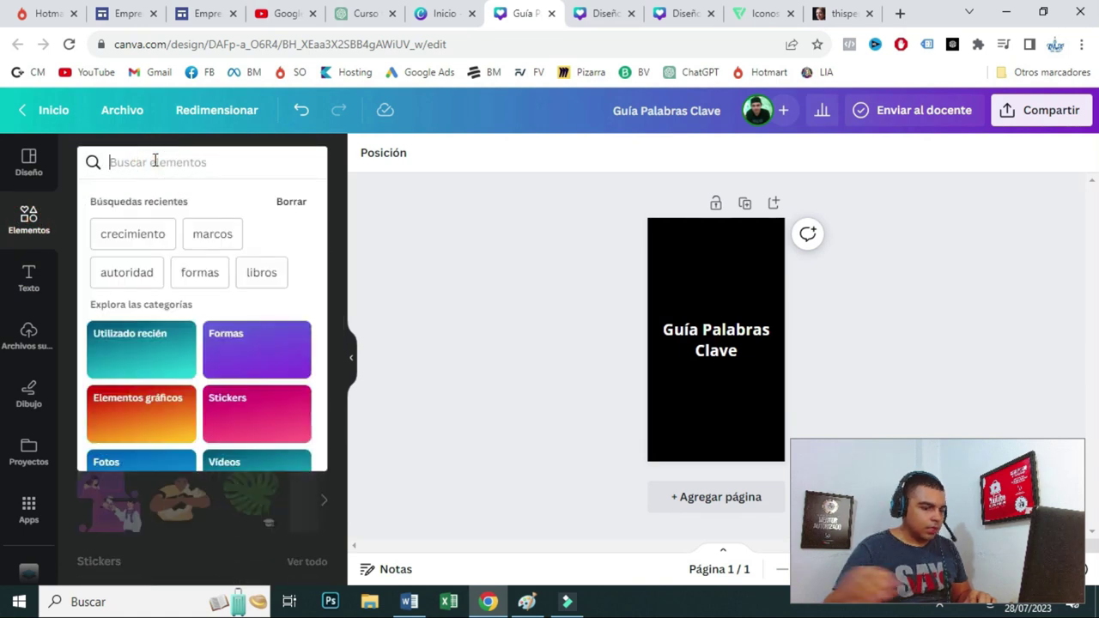
text(formas)
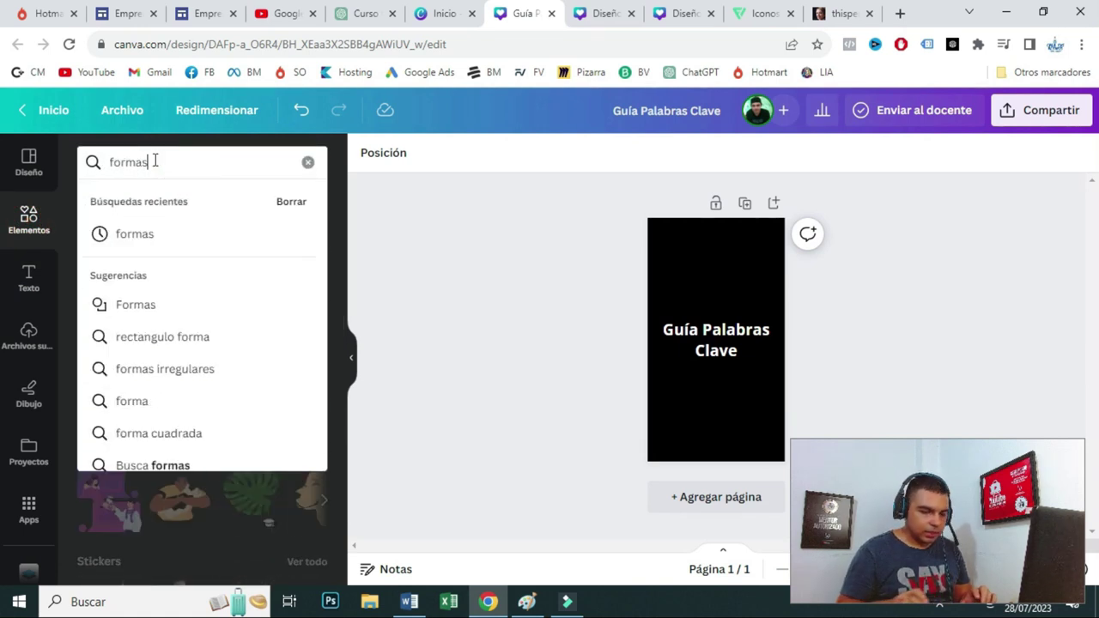
key(Return)
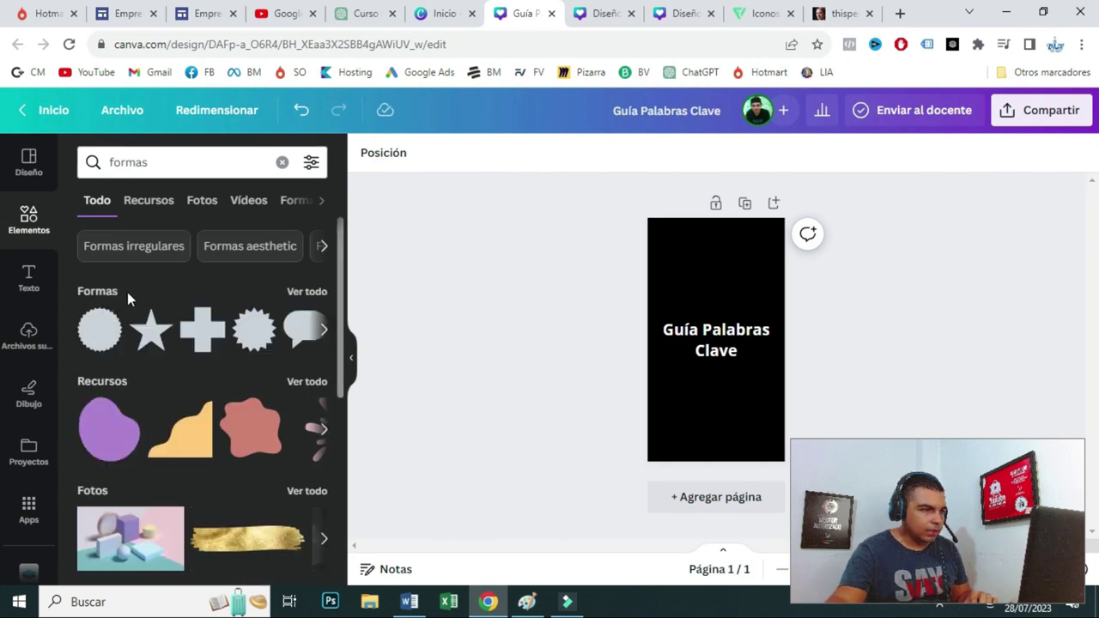
- Browse the full collection of basic shapes and add a triangle to the cover
scroll(195, 312, down, 3)
scroll(195, 318, up, 1)
scroll(207, 336, down, 1)
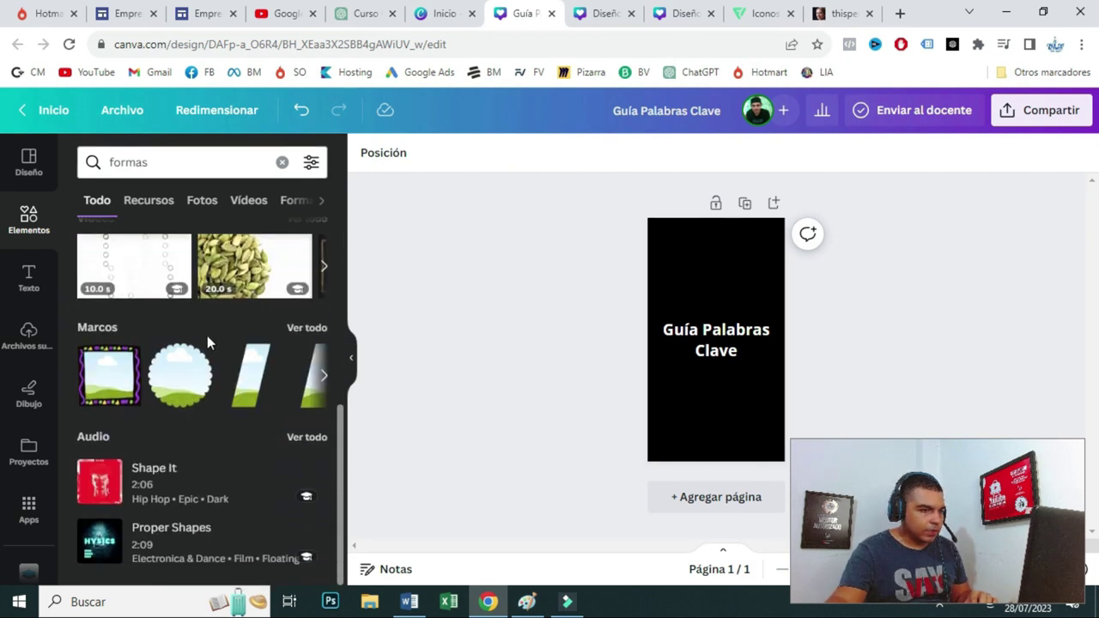
scroll(207, 336, up, 5)
click(97, 290)
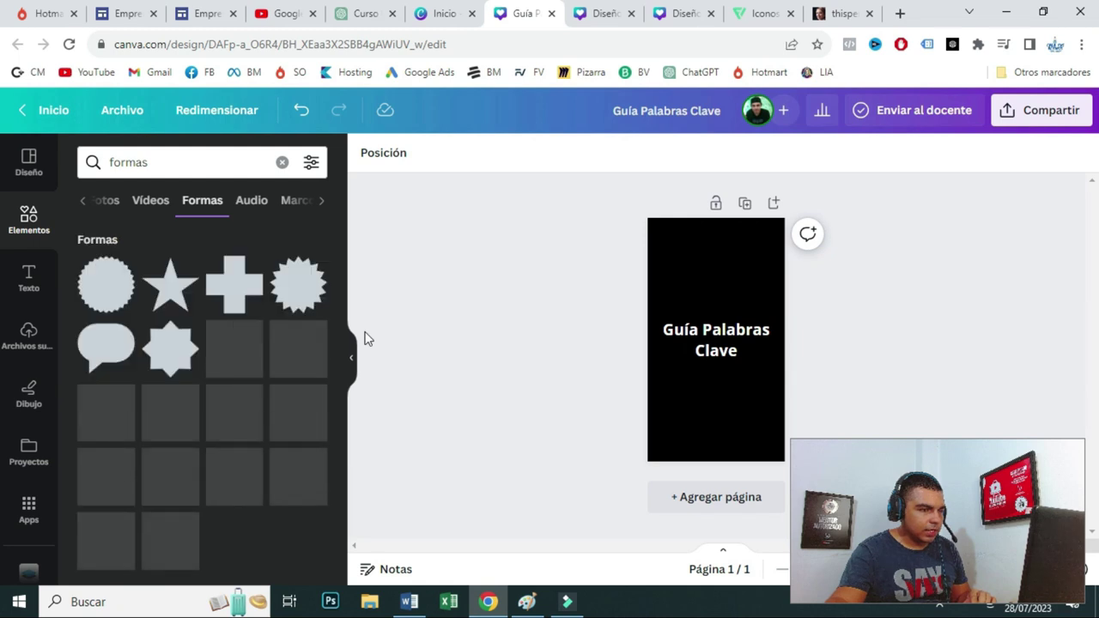
scroll(314, 319, down, 5)
scroll(292, 394, up, 3)
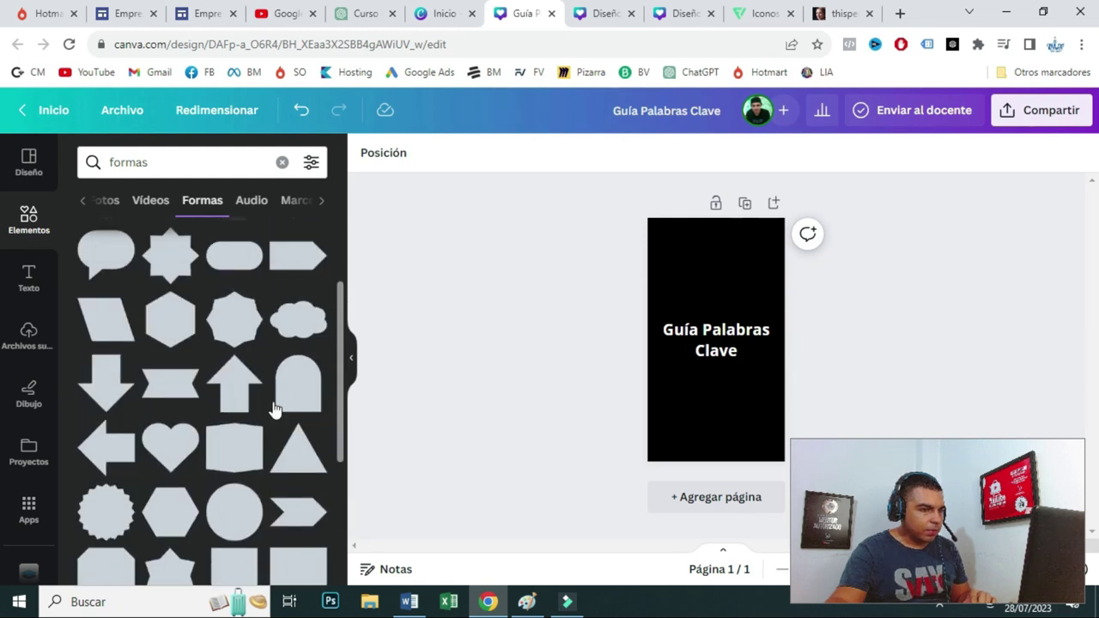
scroll(275, 409, down, 3)
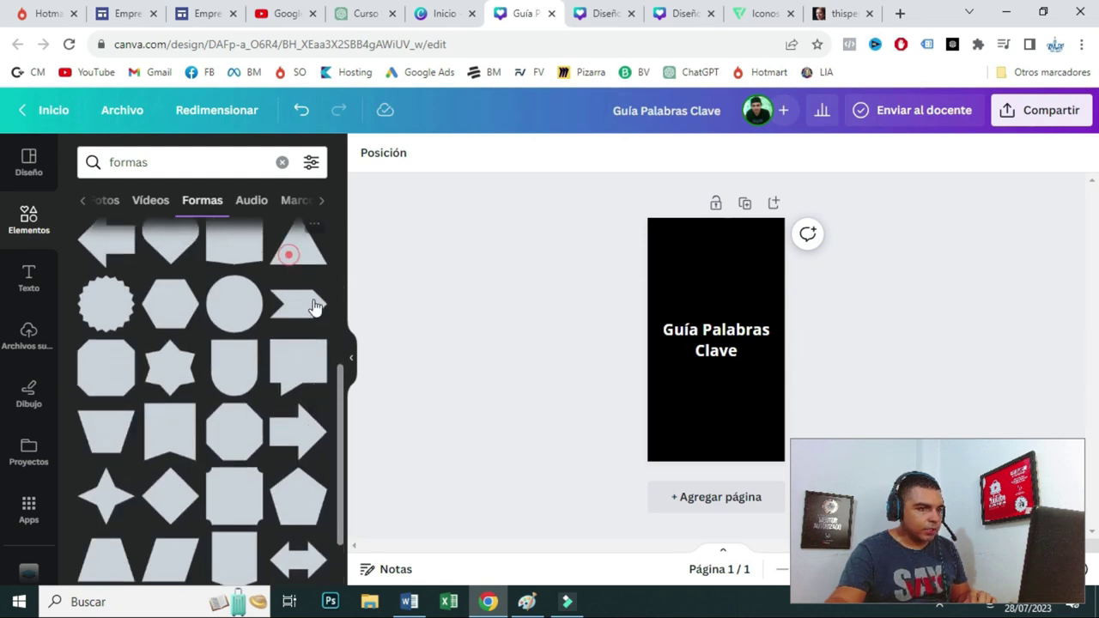
click(288, 254)
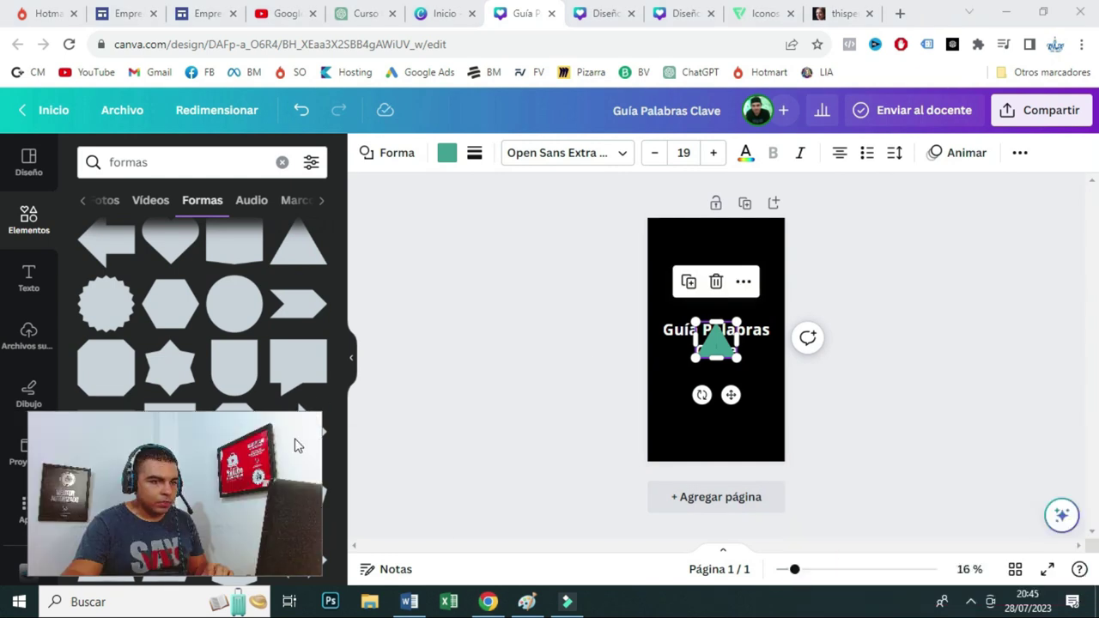
- Move the triangle to the lower part of the cover and stretch it past both sides and the lower edge, with its peak near the right side
drag(724, 348, 846, 412)
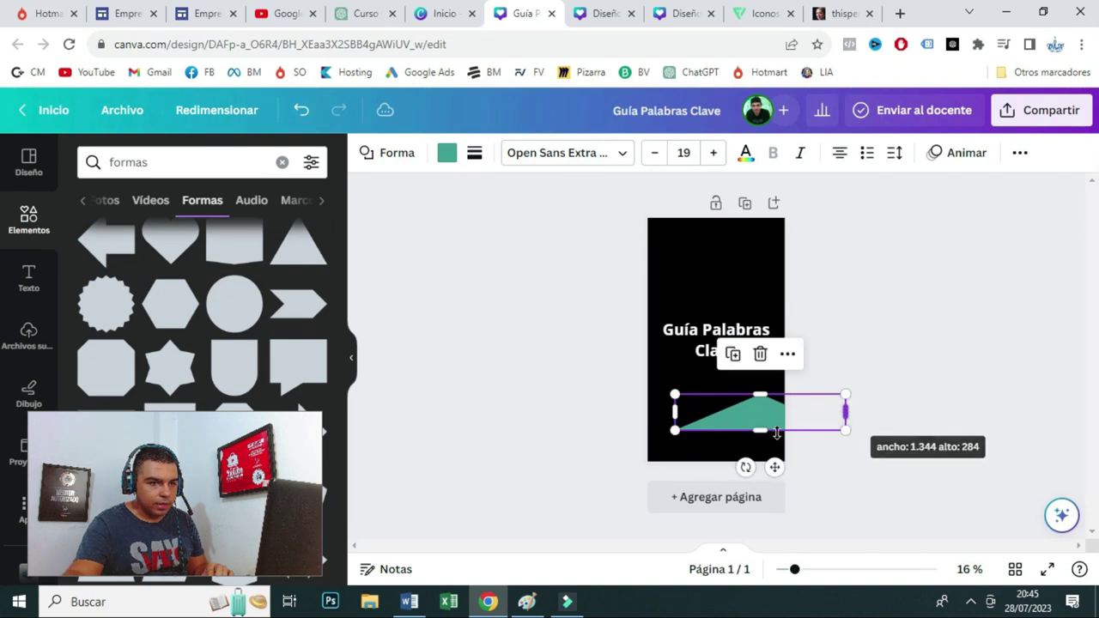
drag(761, 434, 761, 473)
drag(675, 432, 609, 432)
drag(848, 434, 921, 431)
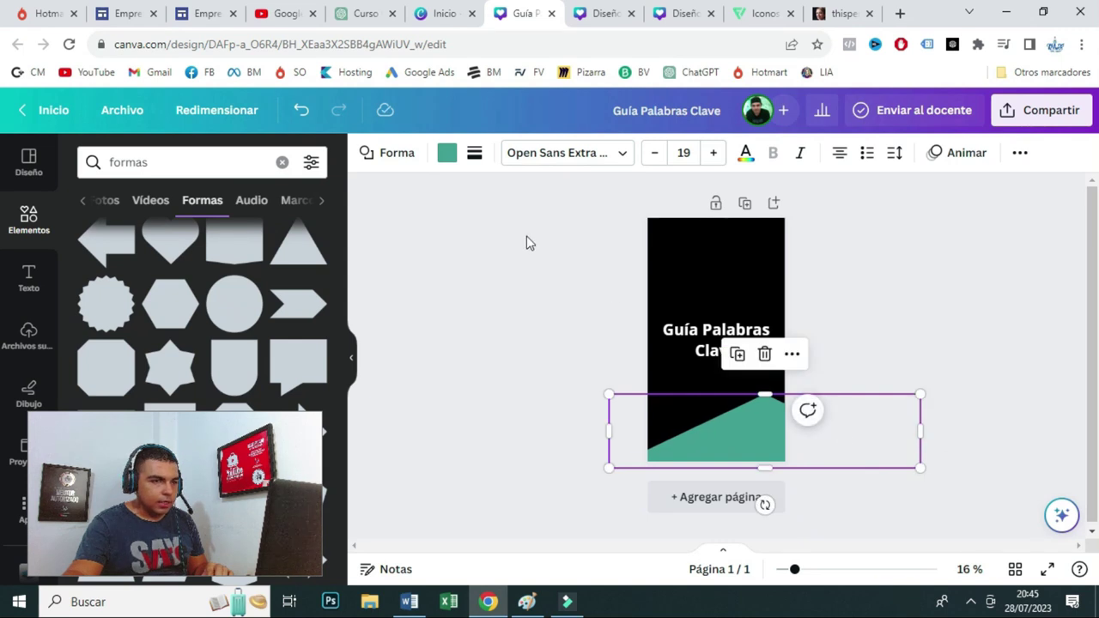
- Recolor the triangle with a custom solid dark green
click(448, 153)
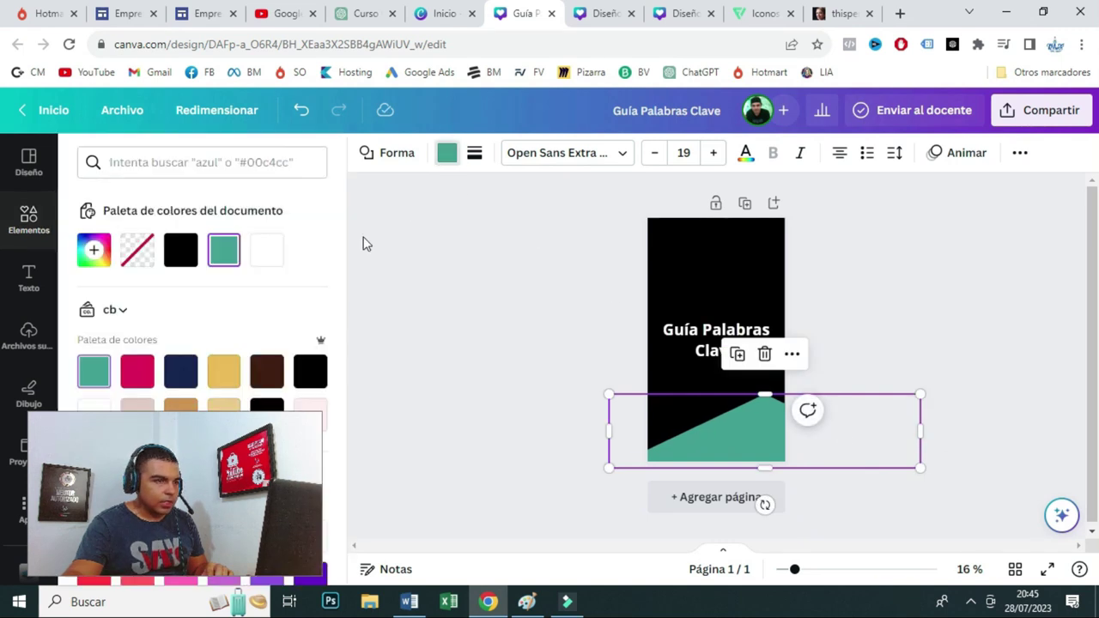
click(90, 255)
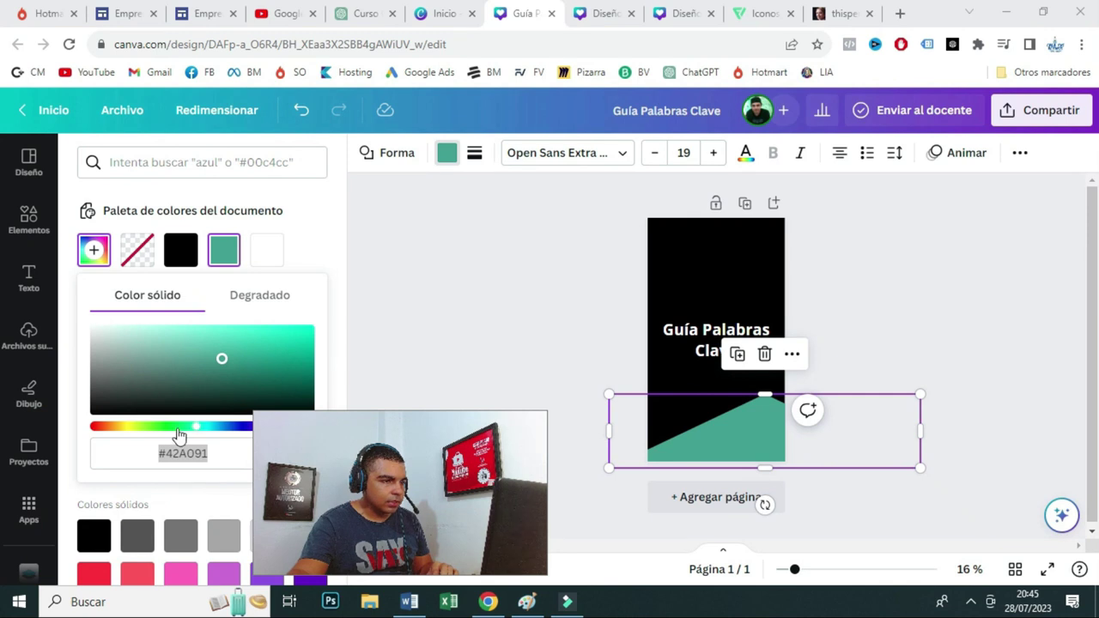
drag(179, 435, 174, 434)
drag(225, 361, 297, 378)
click(522, 331)
click(493, 351)
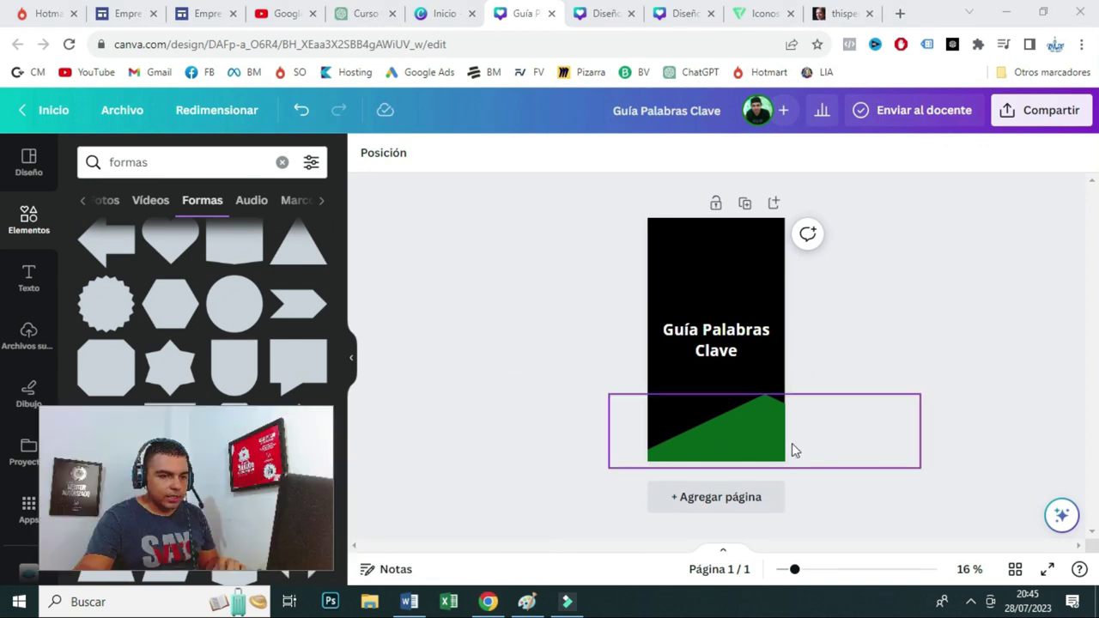
drag(589, 255, 889, 390)
click(889, 391)
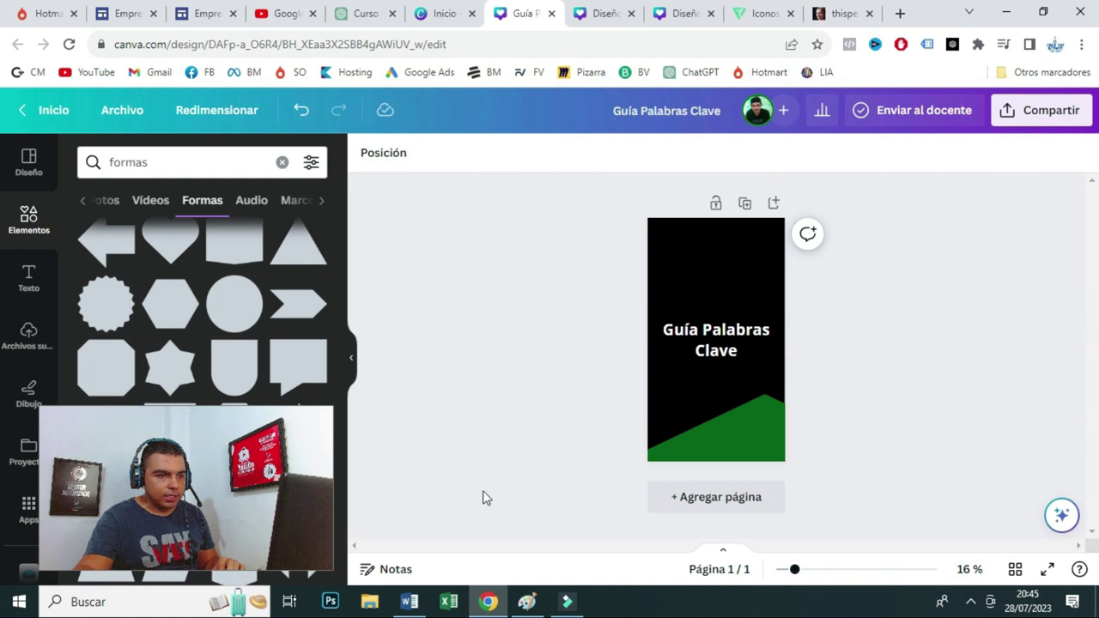
drag(601, 222, 799, 438)
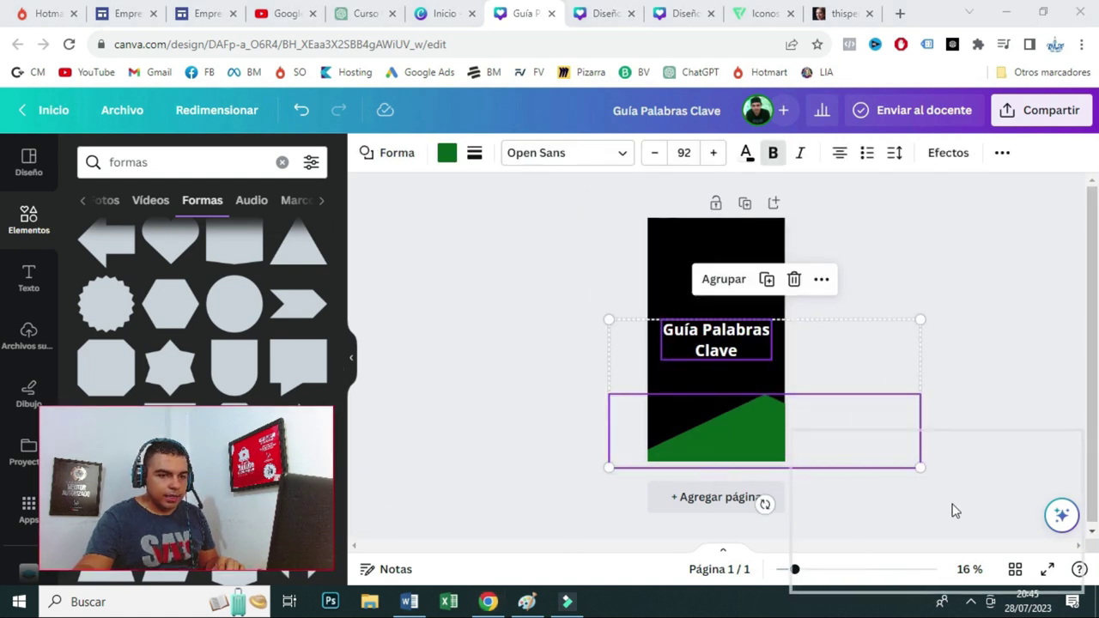
- Search the Canva templates for "mockups", look through the results and return to the Canva home page
click(444, 13)
click(578, 254)
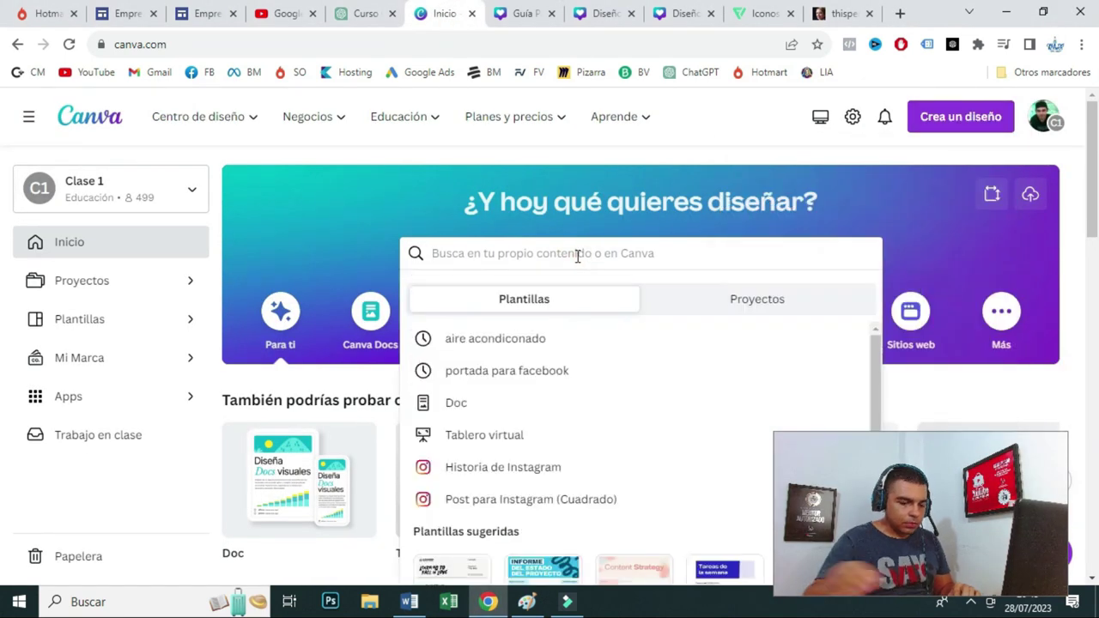
text(mocky)
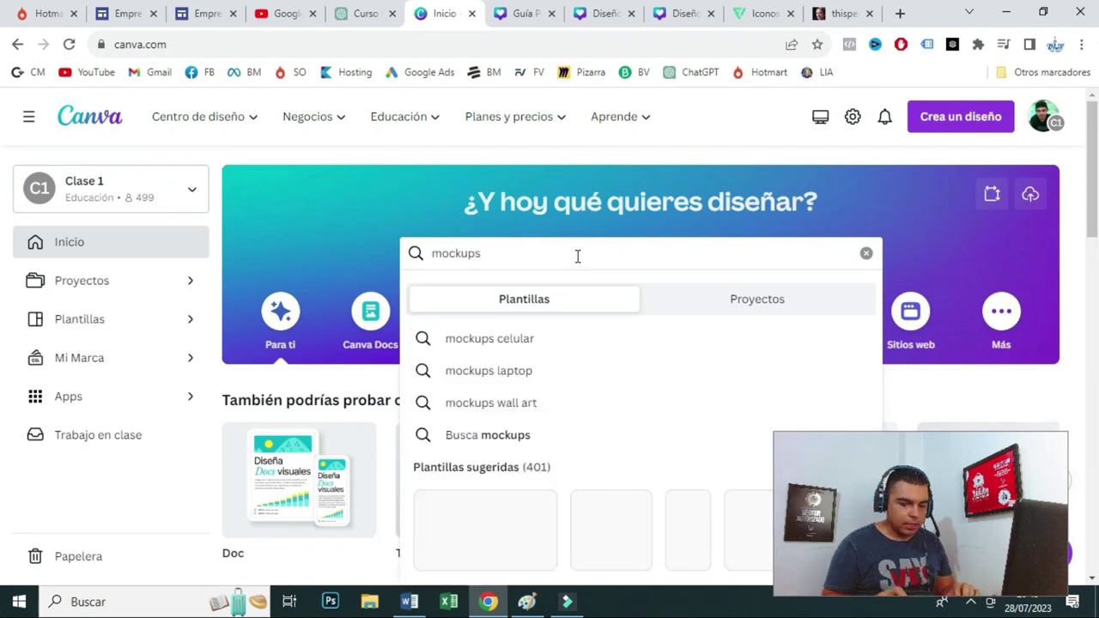
key(Return)
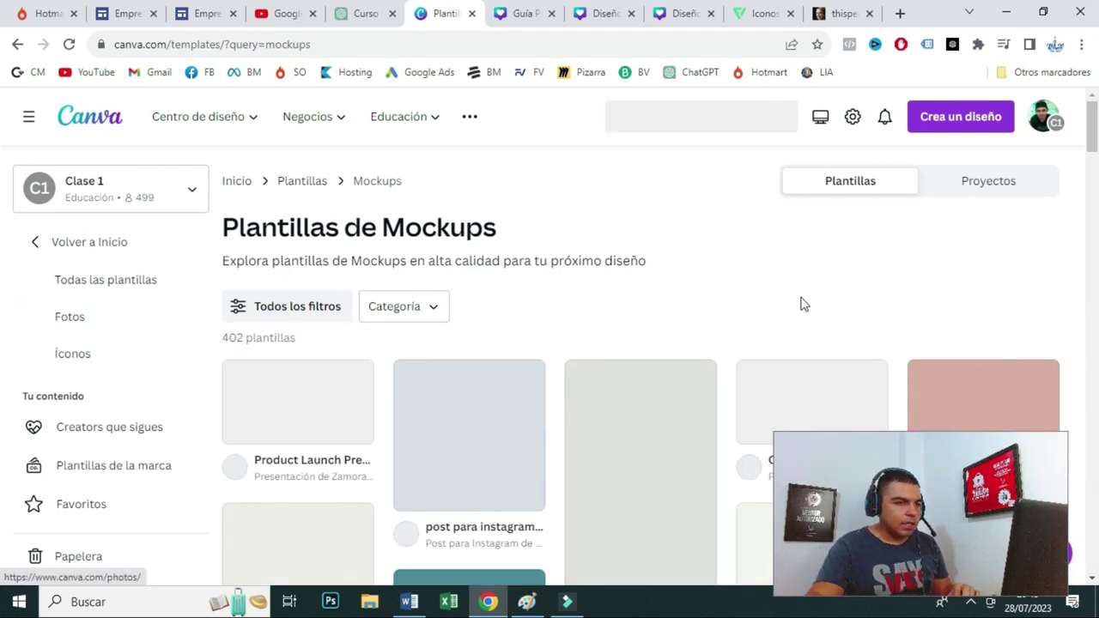
scroll(338, 326, down, 2)
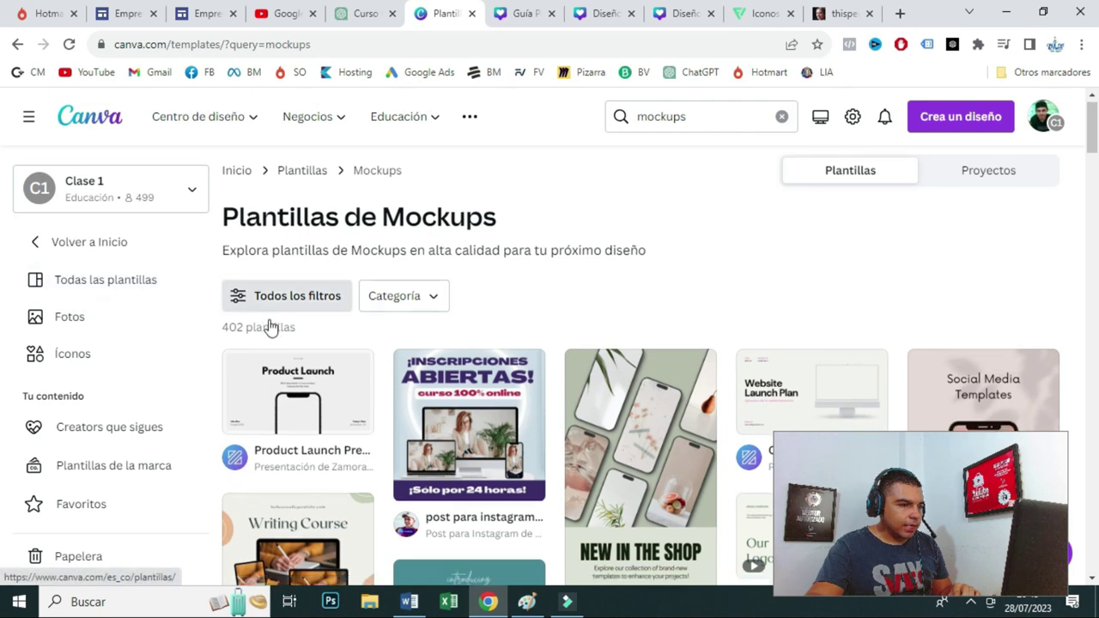
scroll(192, 343, up, 1)
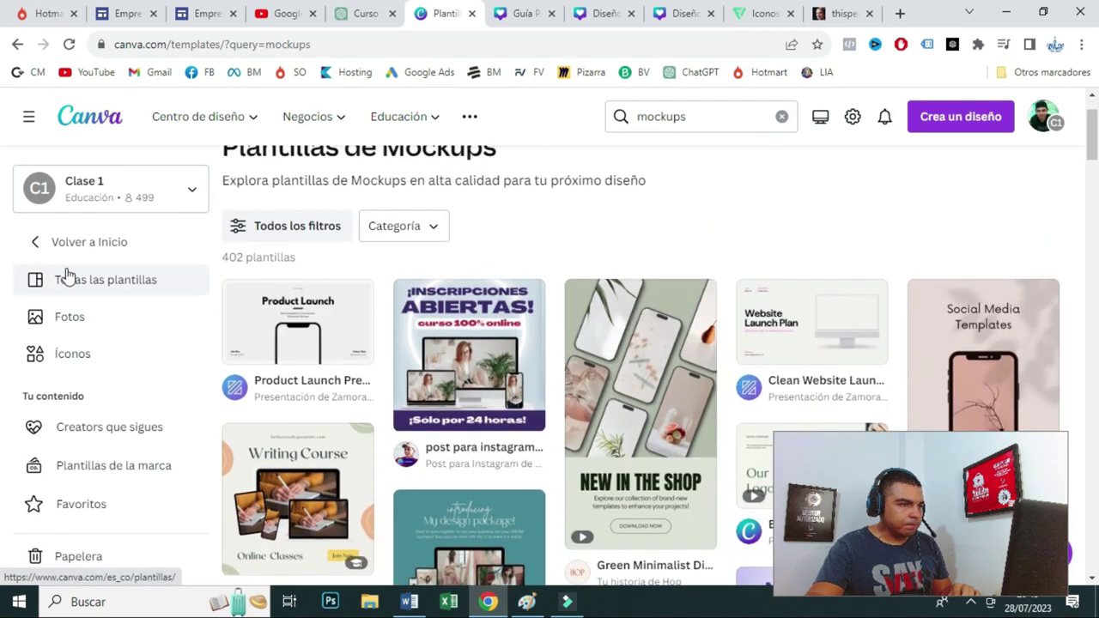
click(24, 245)
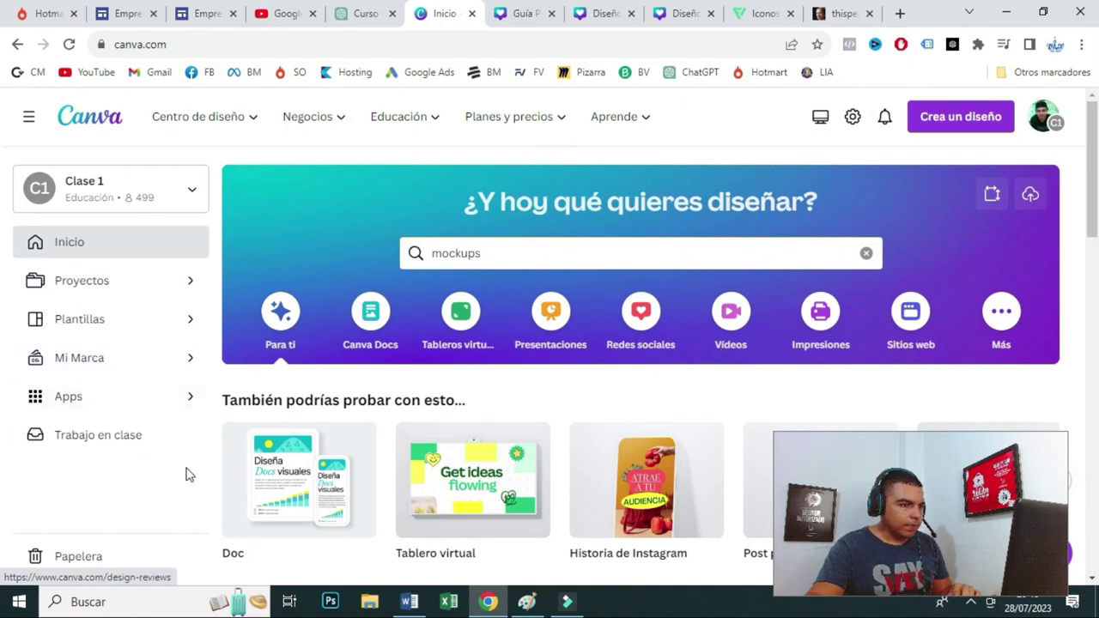
- Open the Smartmockups app and choose the tilted book cover mockup from the recently used templates
click(152, 397)
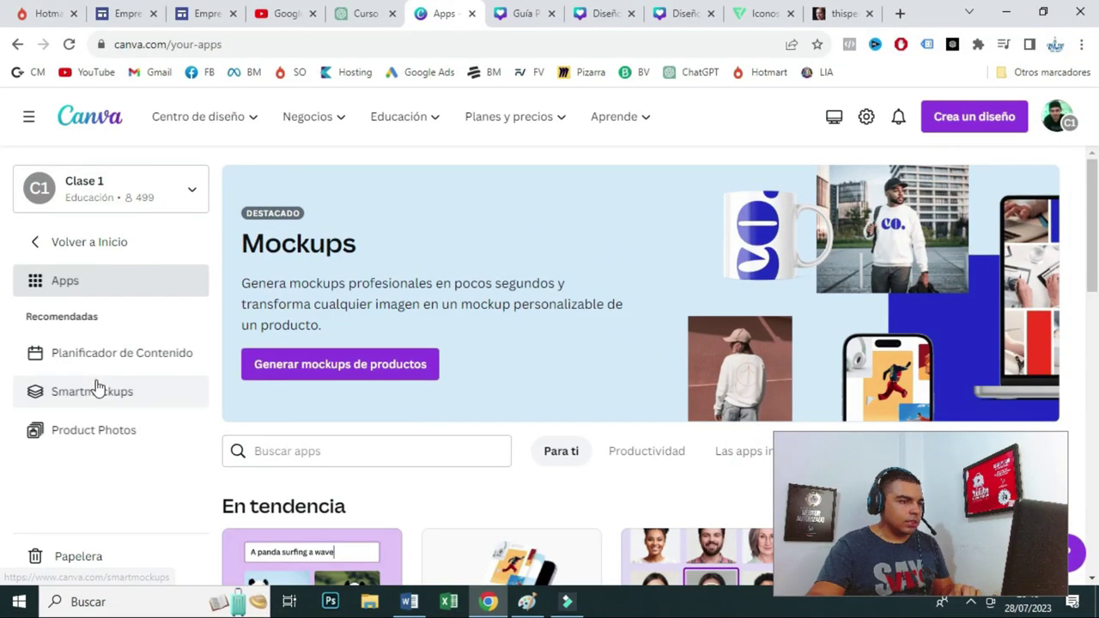
click(94, 391)
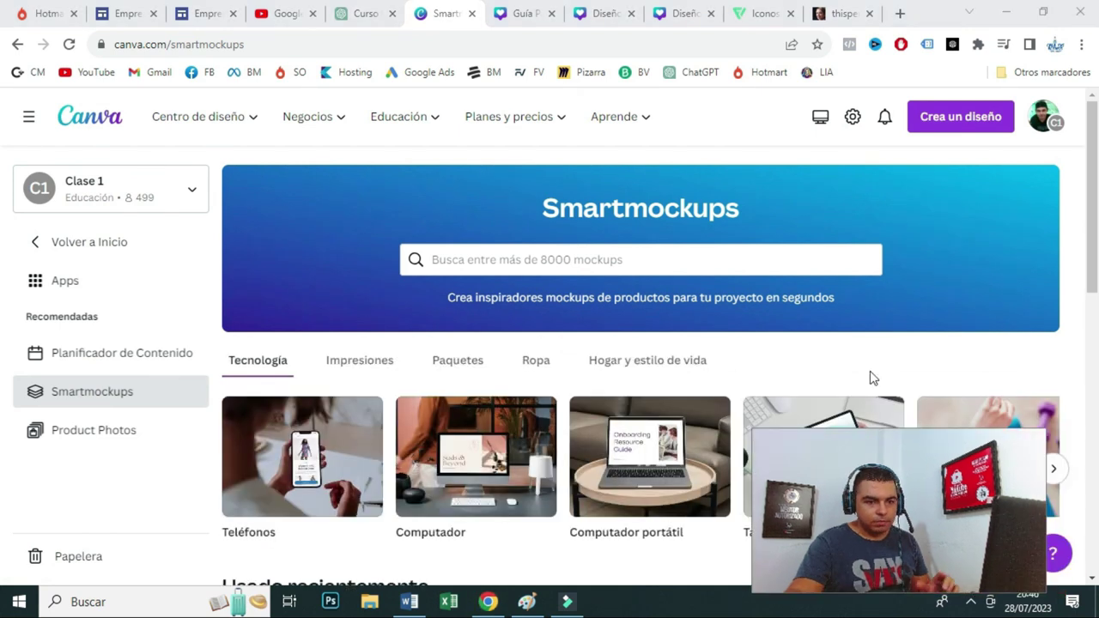
scroll(5, 261, down, 5)
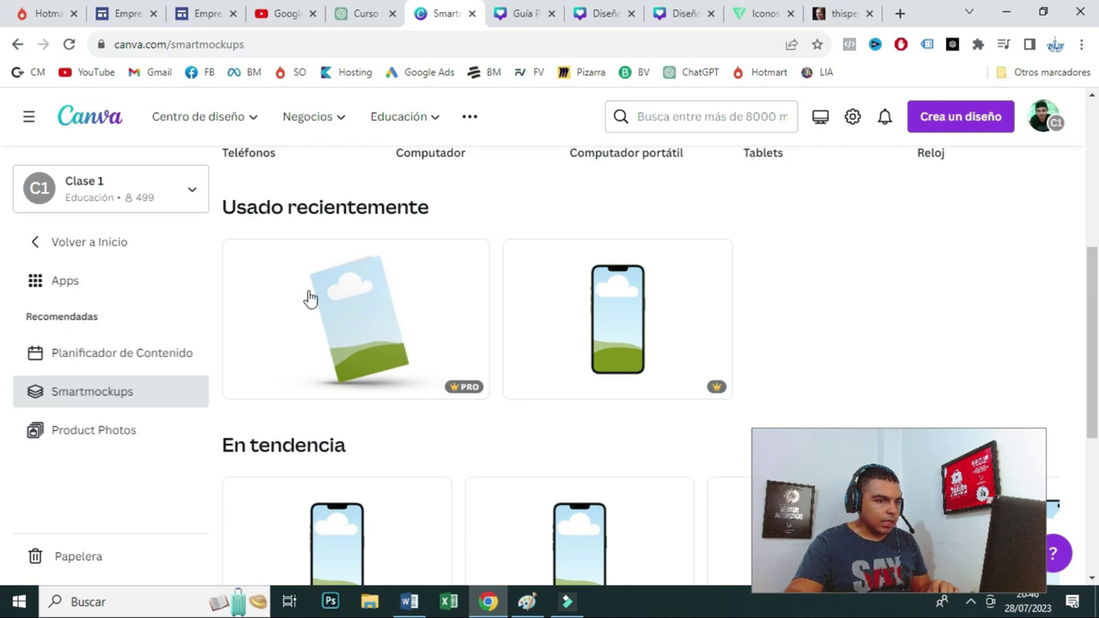
scroll(551, 354, down, 3)
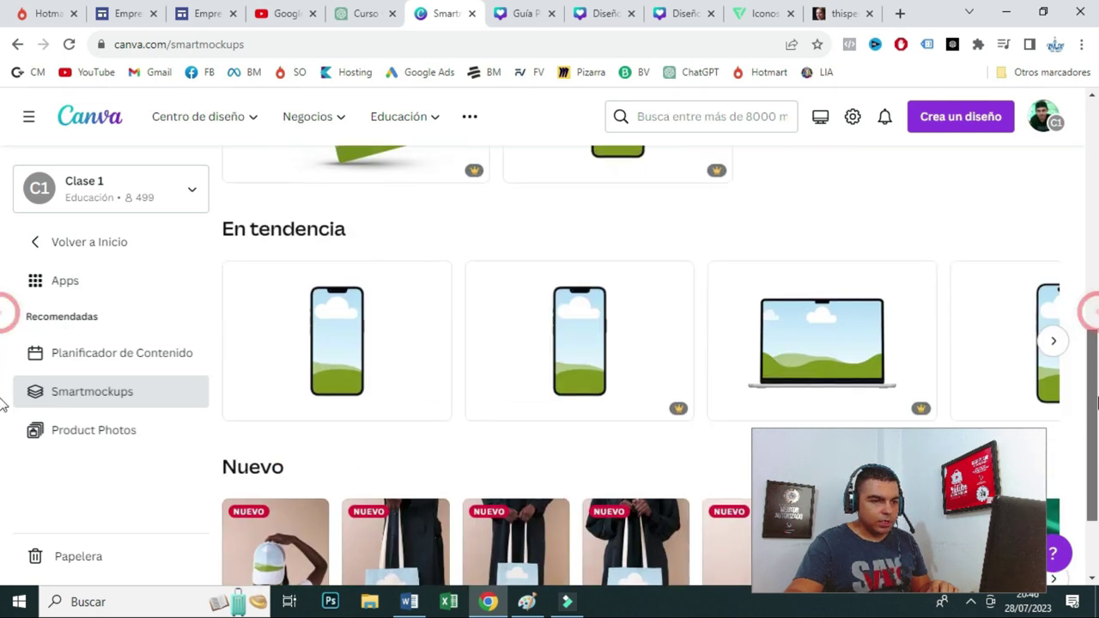
scroll(551, 354, up, 2)
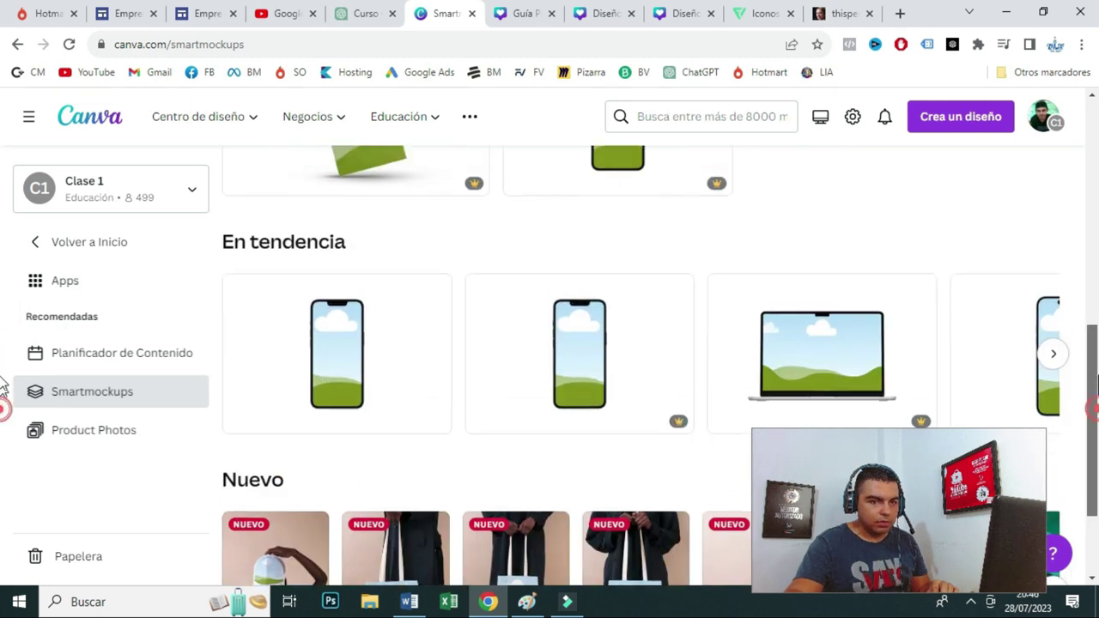
click(542, 280)
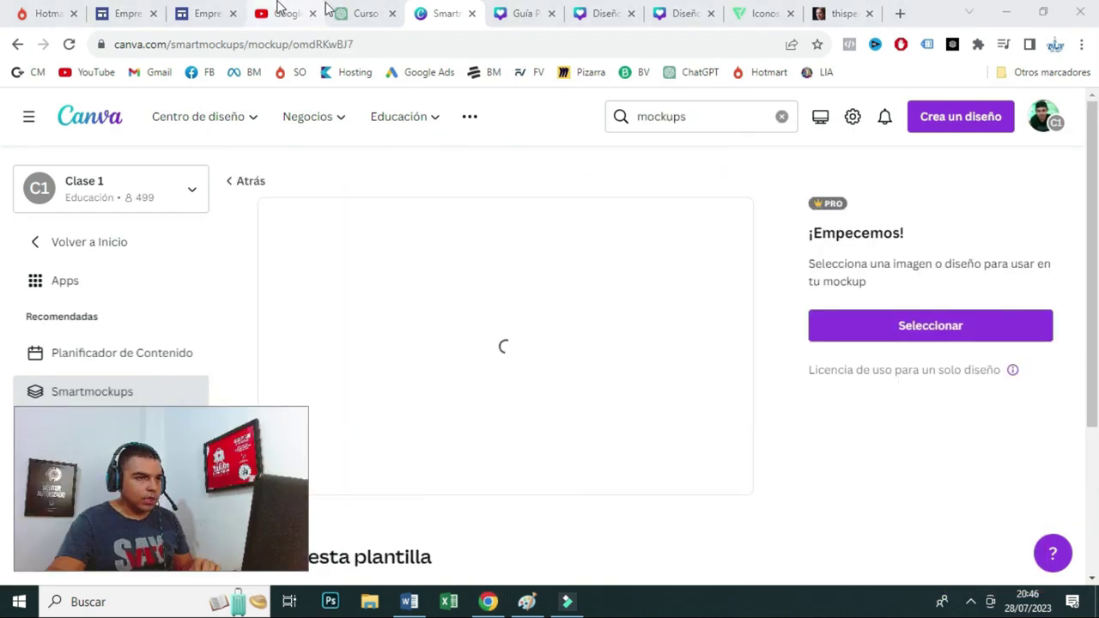
- Switch to the Guía Palabras Clave design and download it as a PNG
click(532, 13)
click(1021, 116)
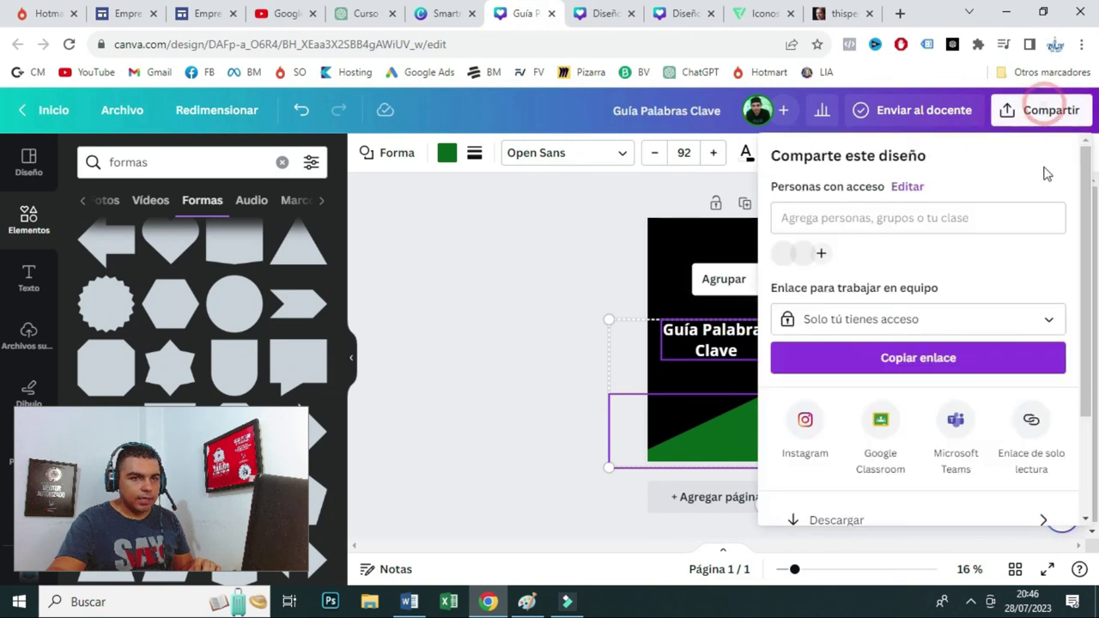
scroll(857, 399, down, 3)
click(855, 395)
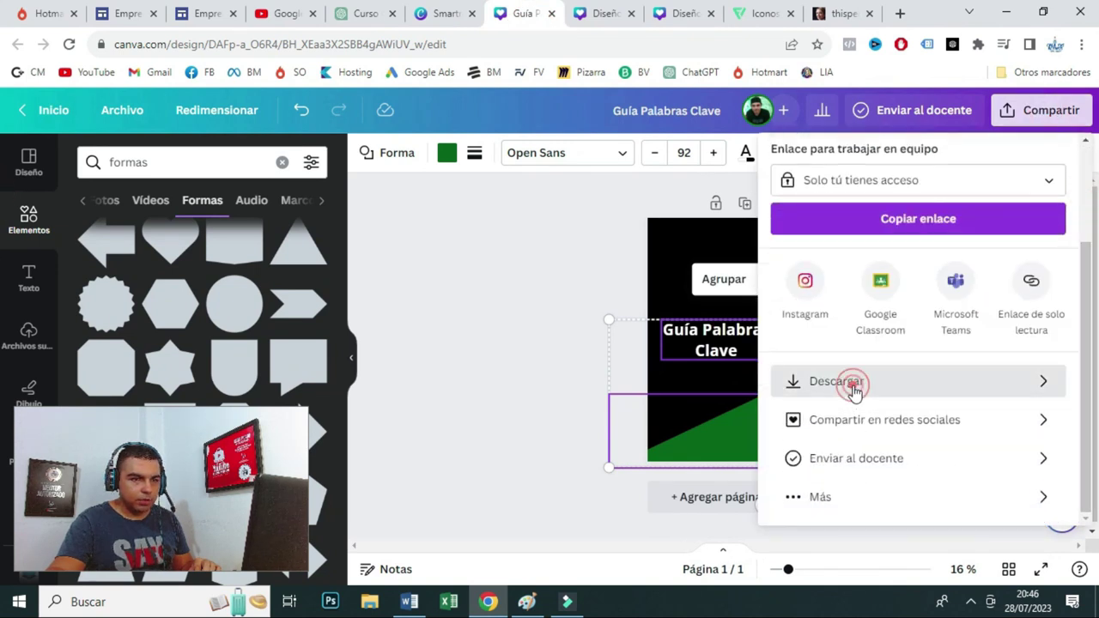
click(917, 412)
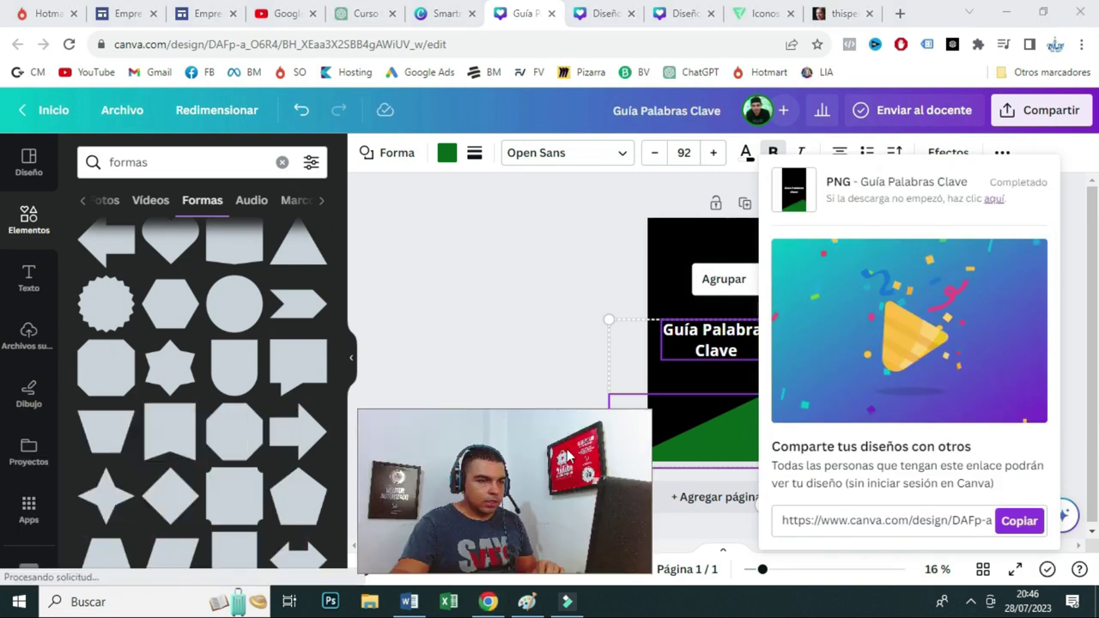
- Upload Guía Palabras Clave.png from the Descargas folder as an image for the book mockup
click(454, 17)
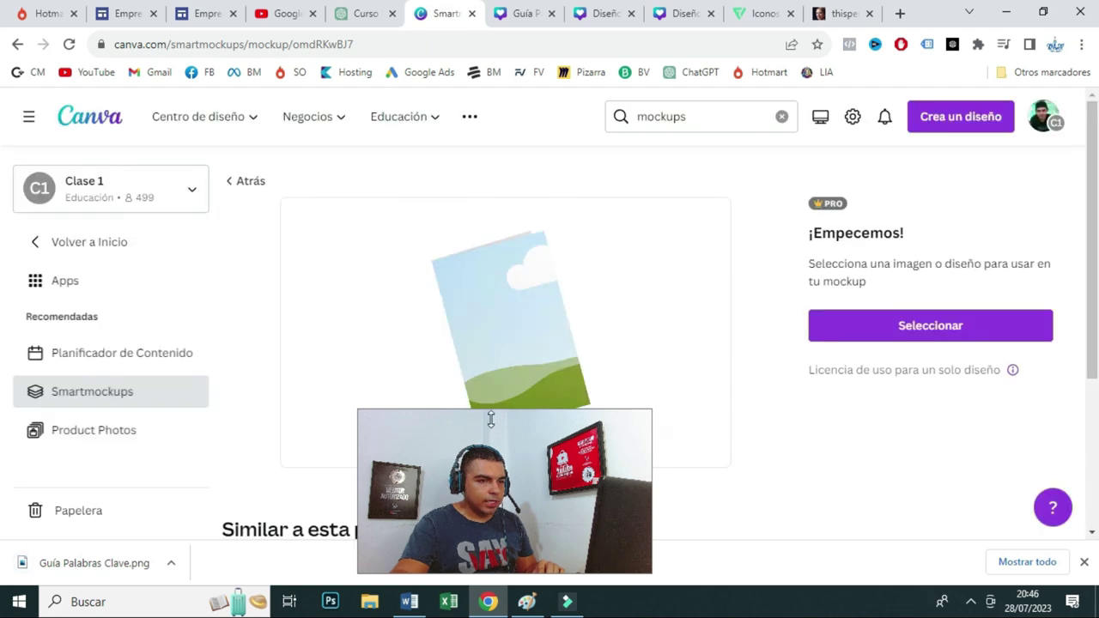
click(954, 326)
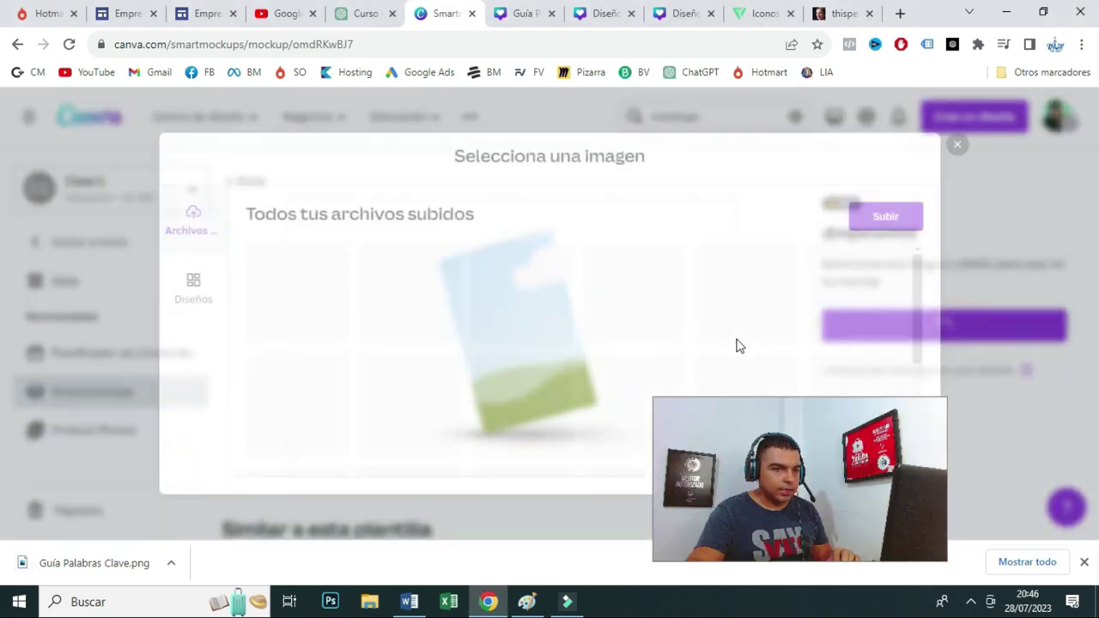
click(920, 208)
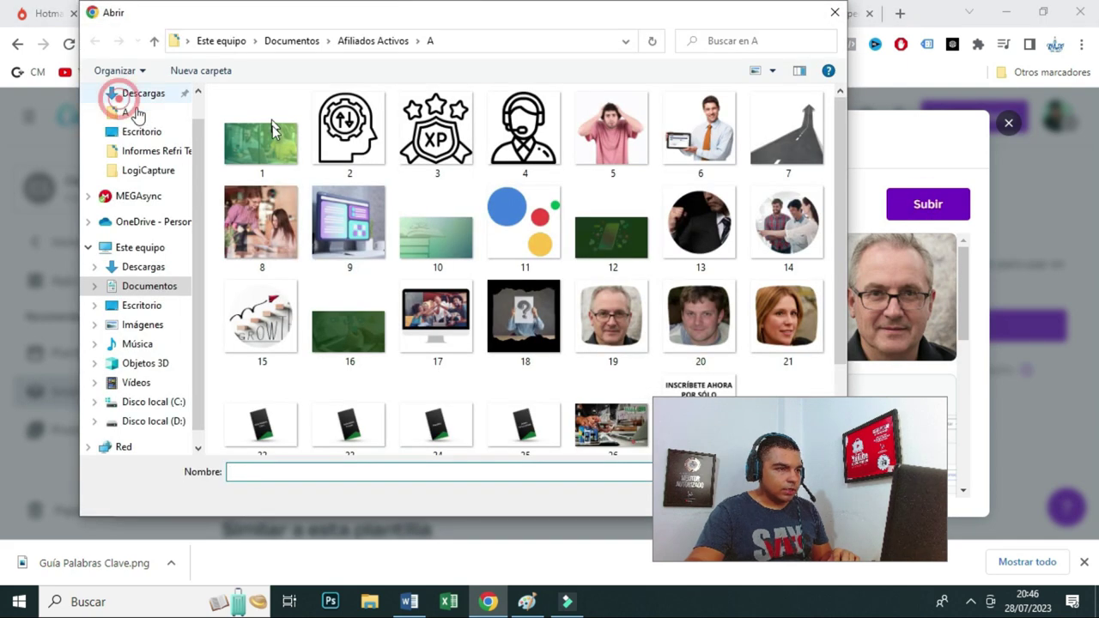
click(129, 95)
double_click(266, 120)
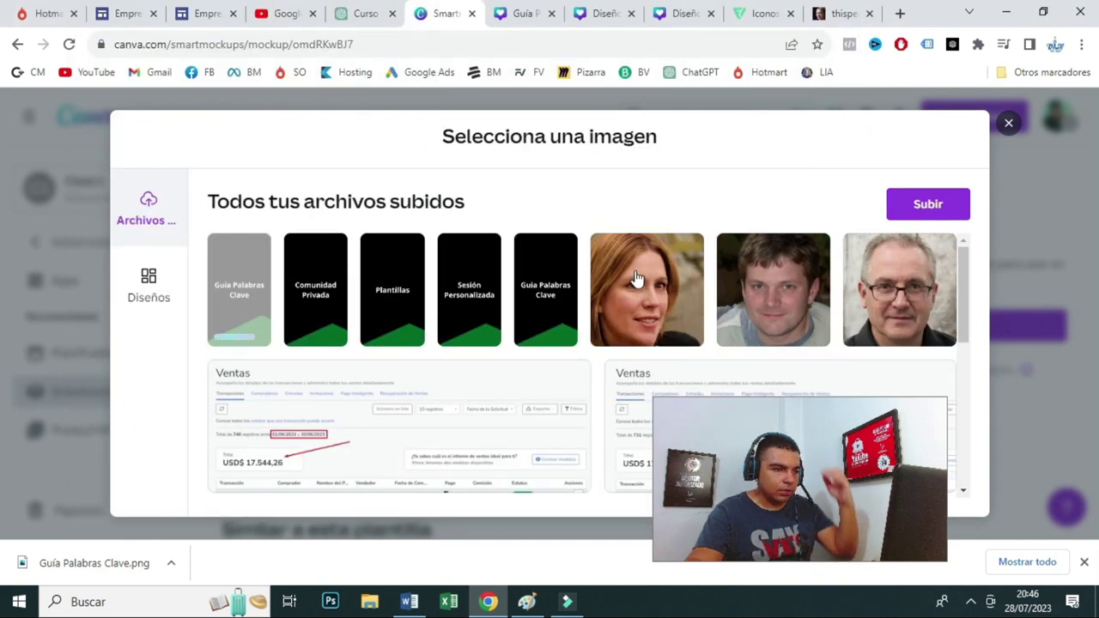
click(541, 16)
click(790, 144)
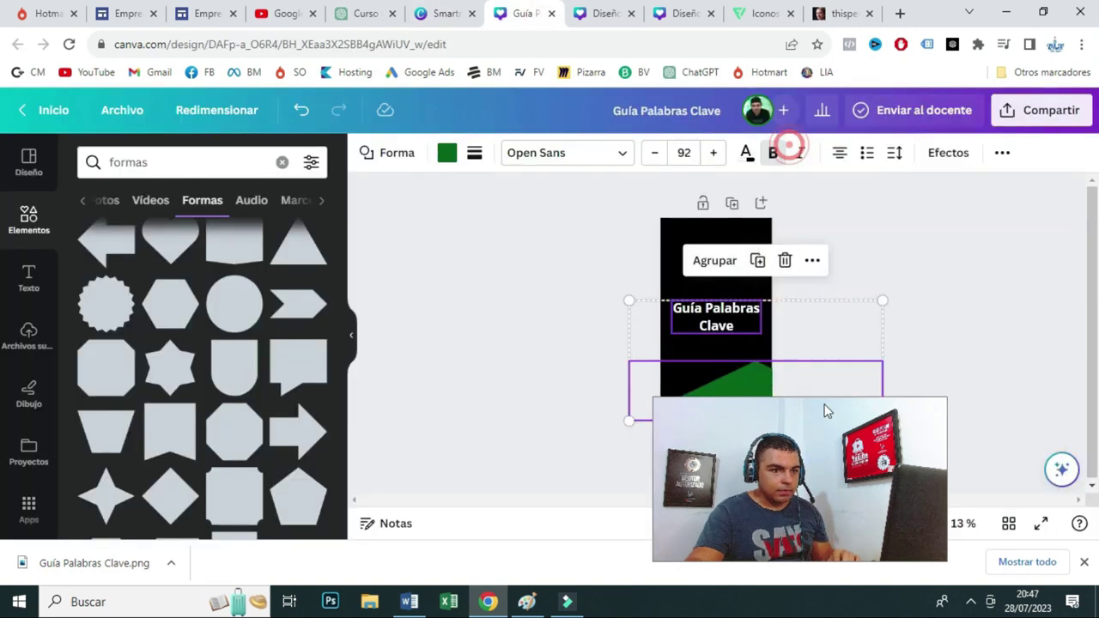
click(859, 322)
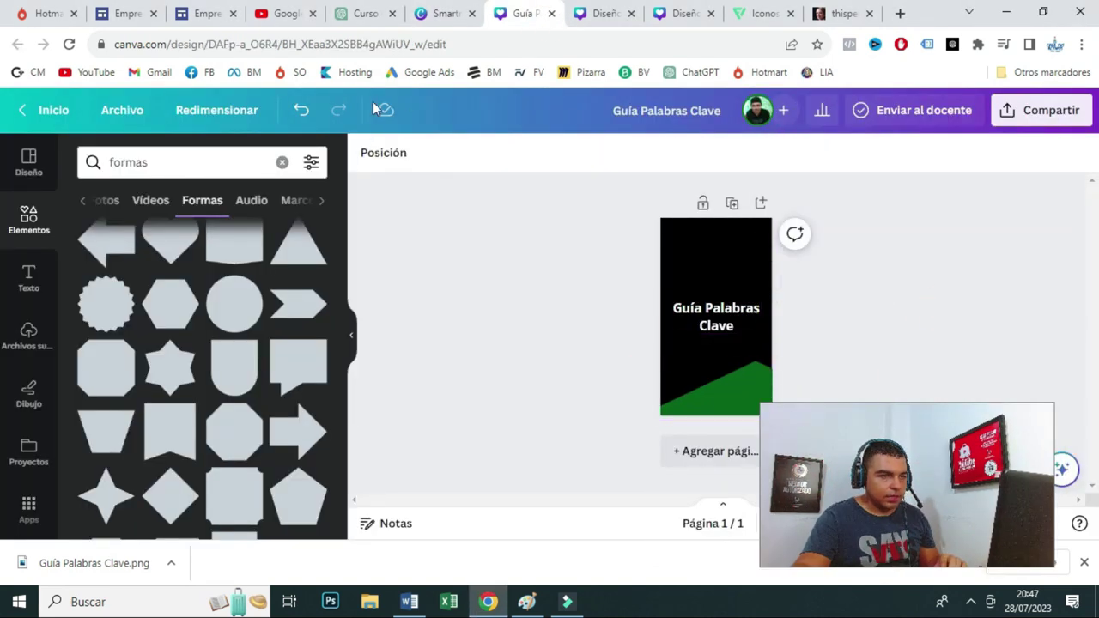
- Apply the newly uploaded Guía Palabras Clave image to the book mockup
key(ctrl+shift+Tab)
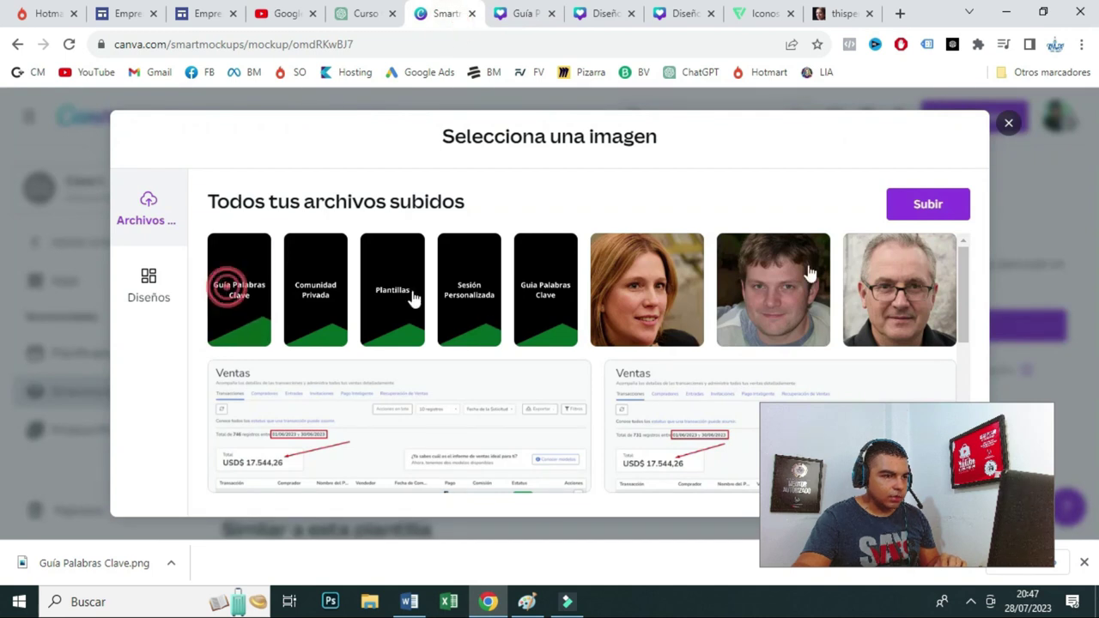
click(228, 289)
click(603, 498)
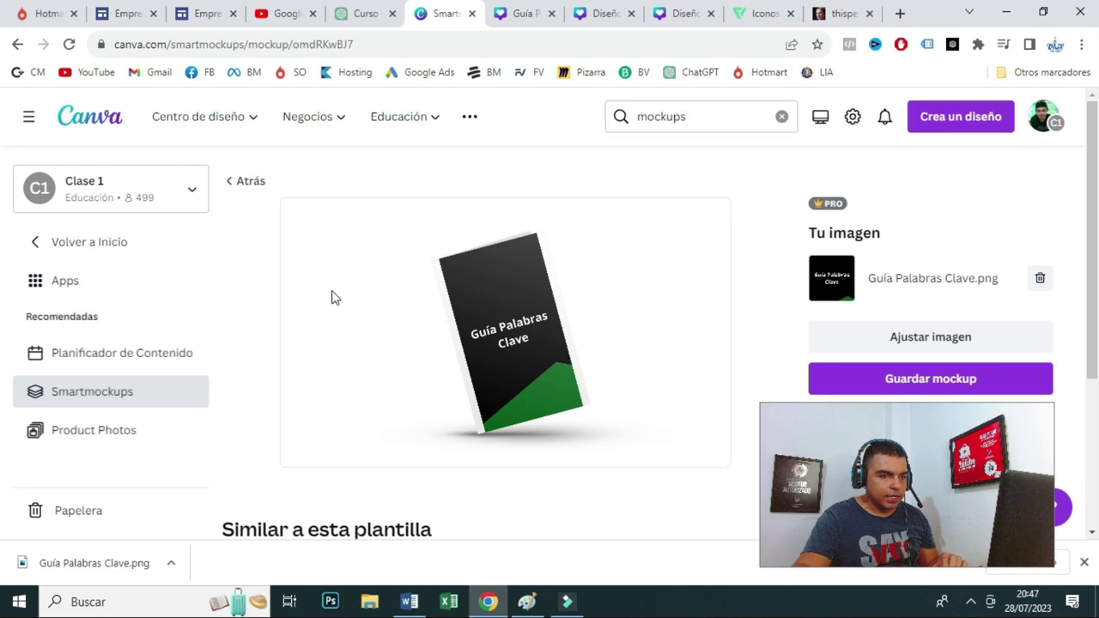
drag(900, 491, 530, 509)
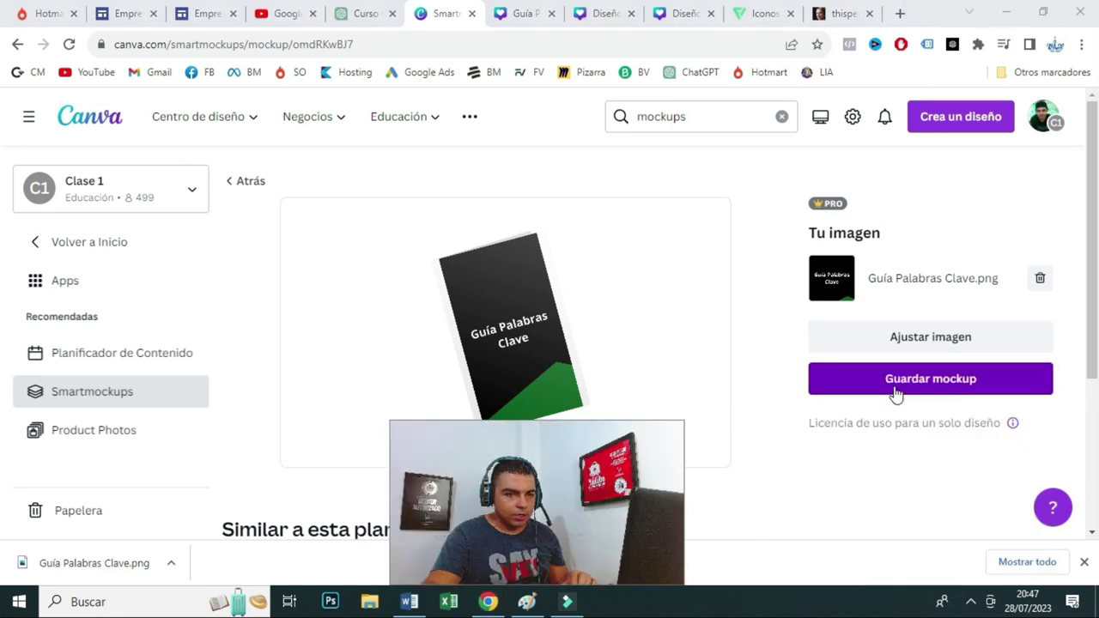
drag(681, 544, 1041, 560)
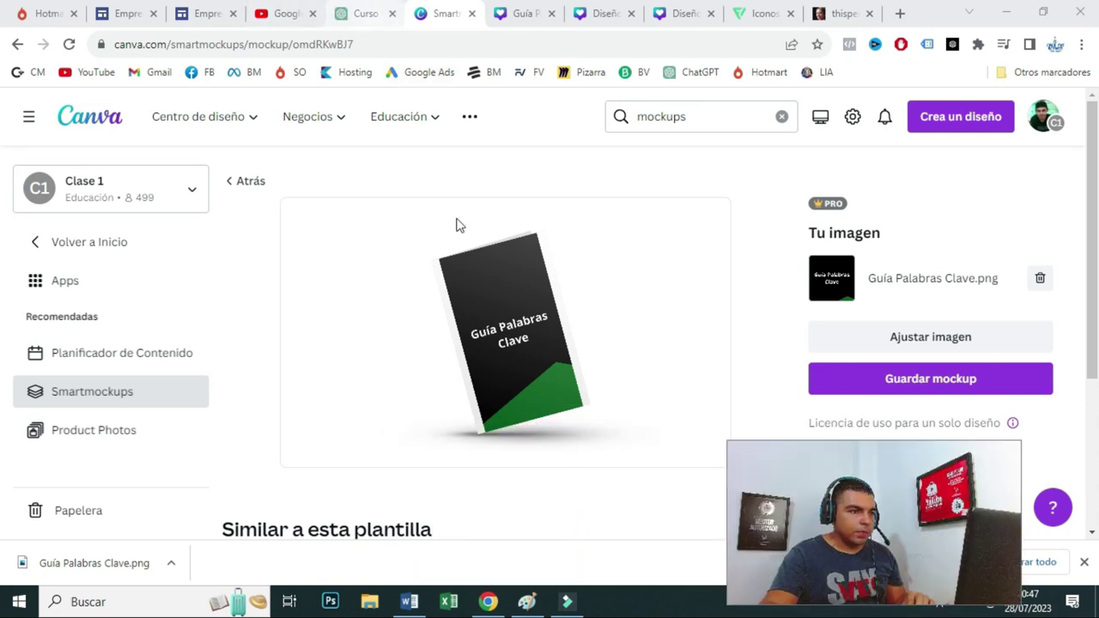
mouse_move(279, 117)
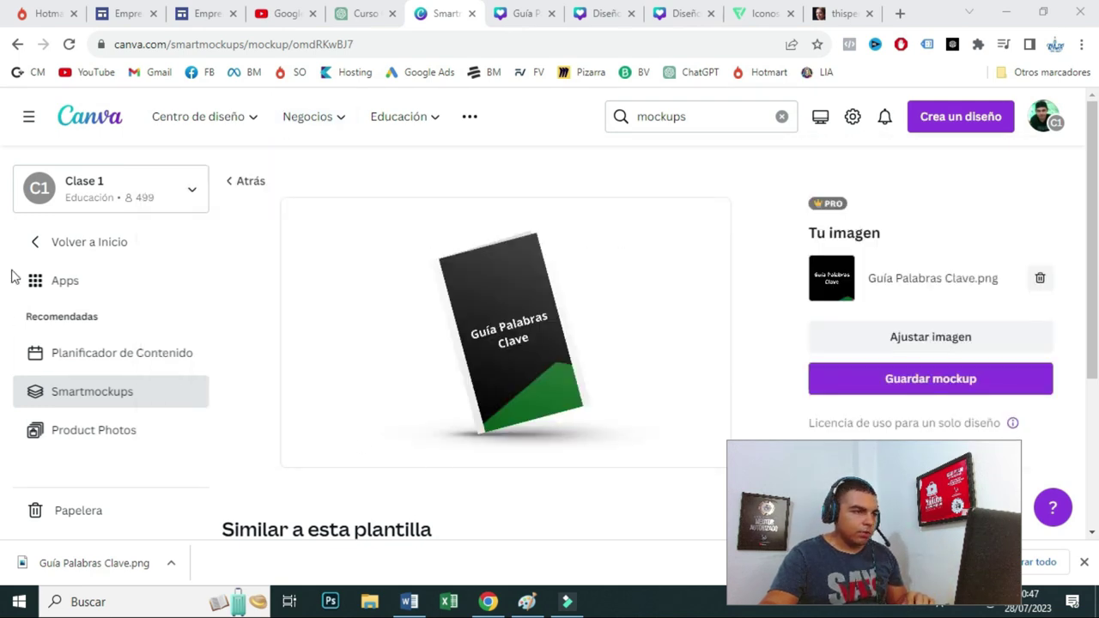
- Revisit the Apps section from the Canva home page and review the Guía Palabras Clave cover design
click(41, 241)
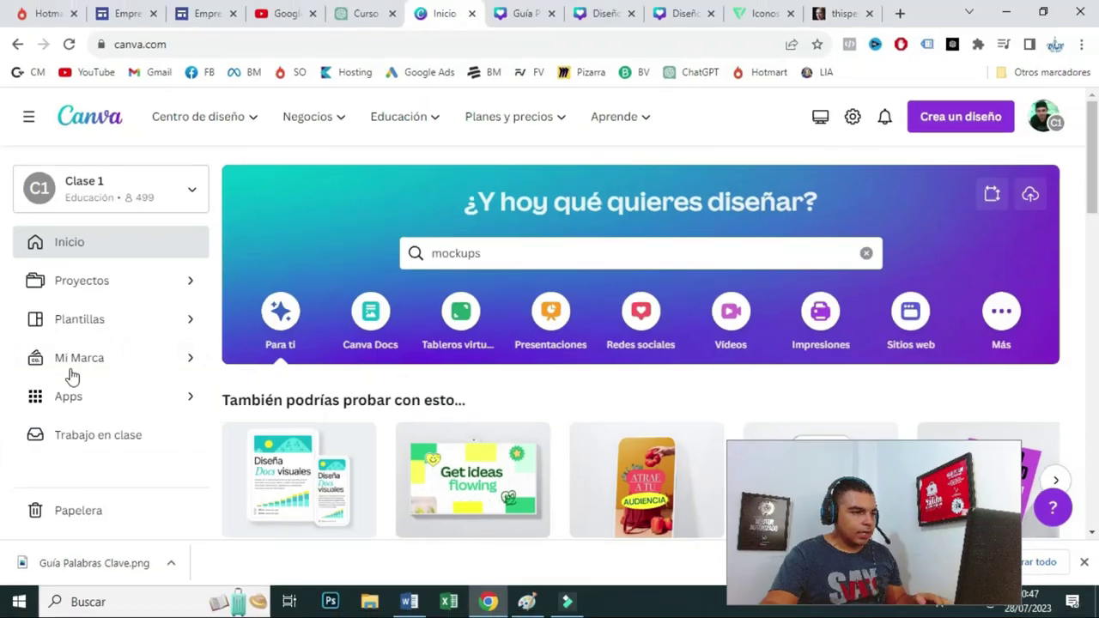
click(128, 402)
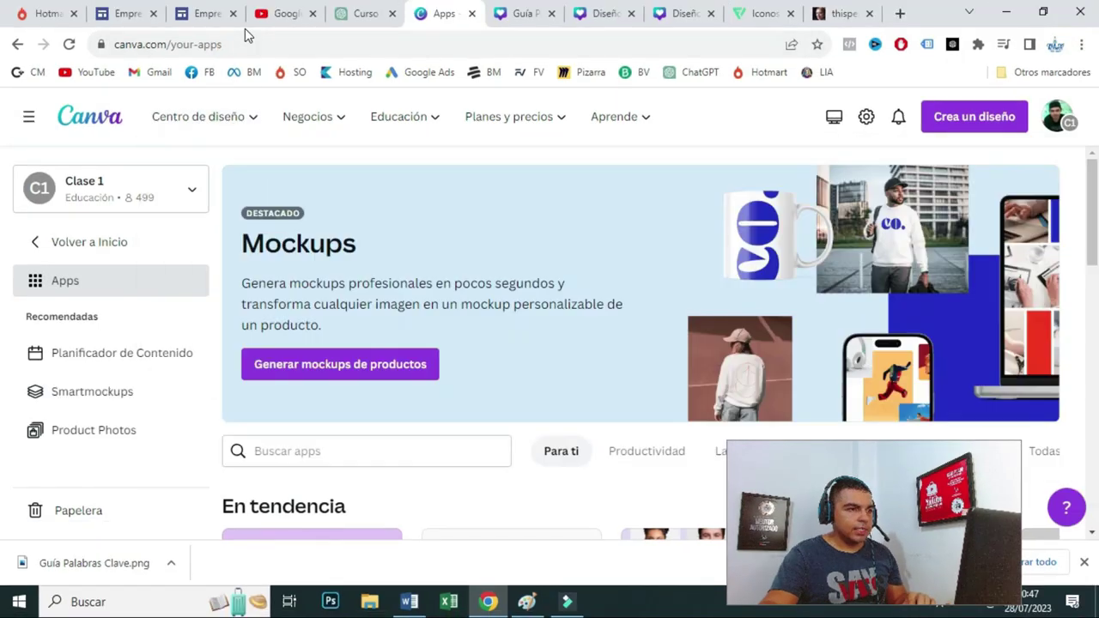
click(517, 13)
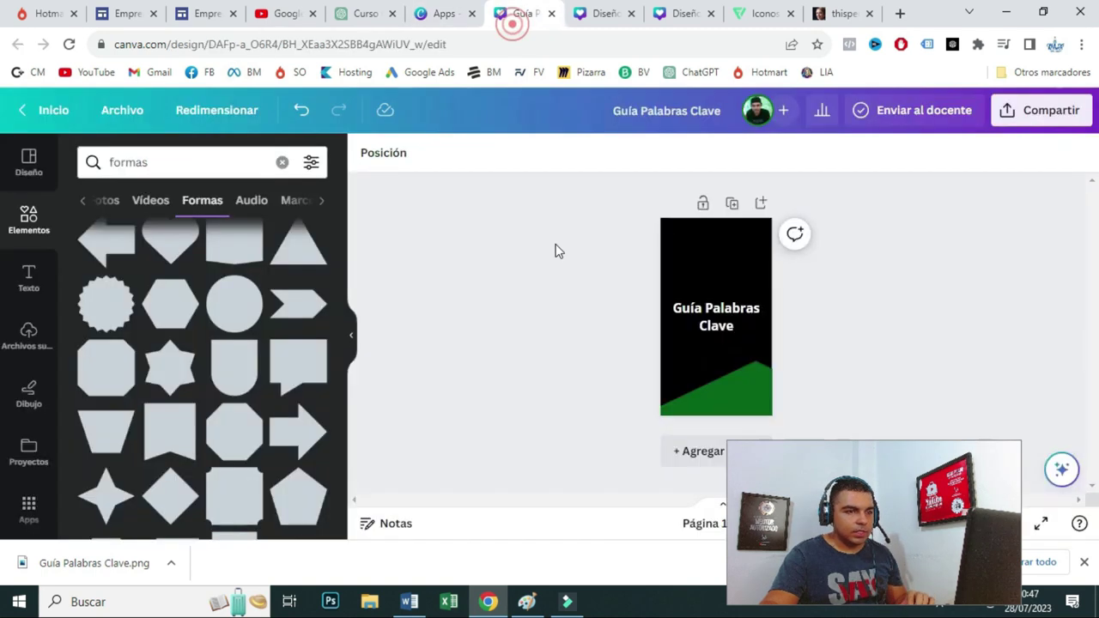
drag(602, 226, 949, 364)
click(855, 321)
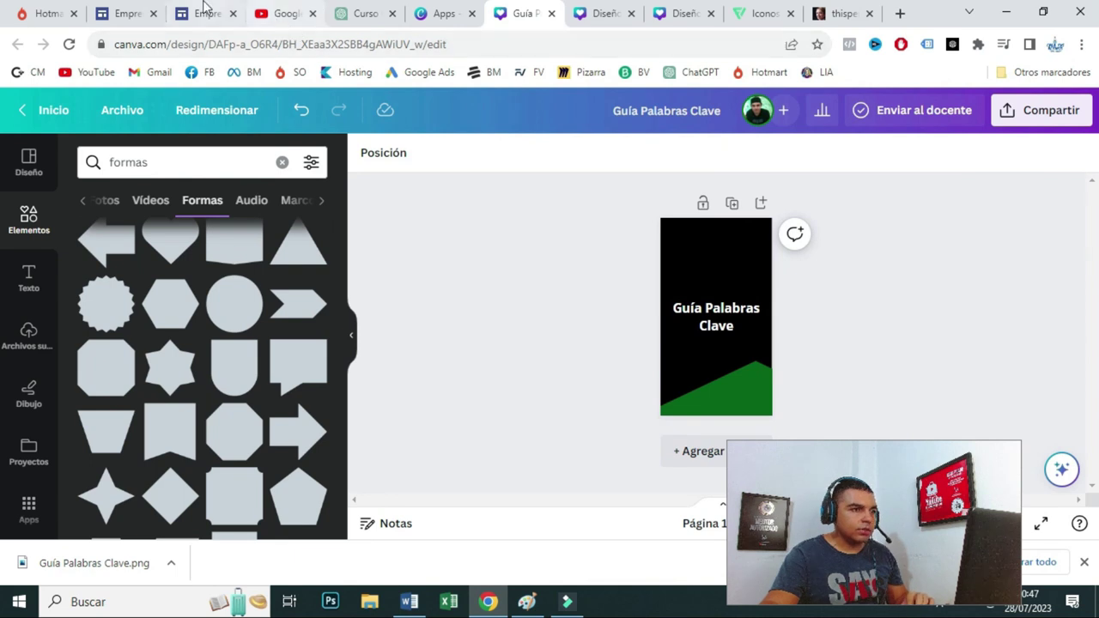
- Check the bonuses on the published page, insert a four-image content block below the BONOS heading in the site editor, and open its first image placeholder
click(203, 11)
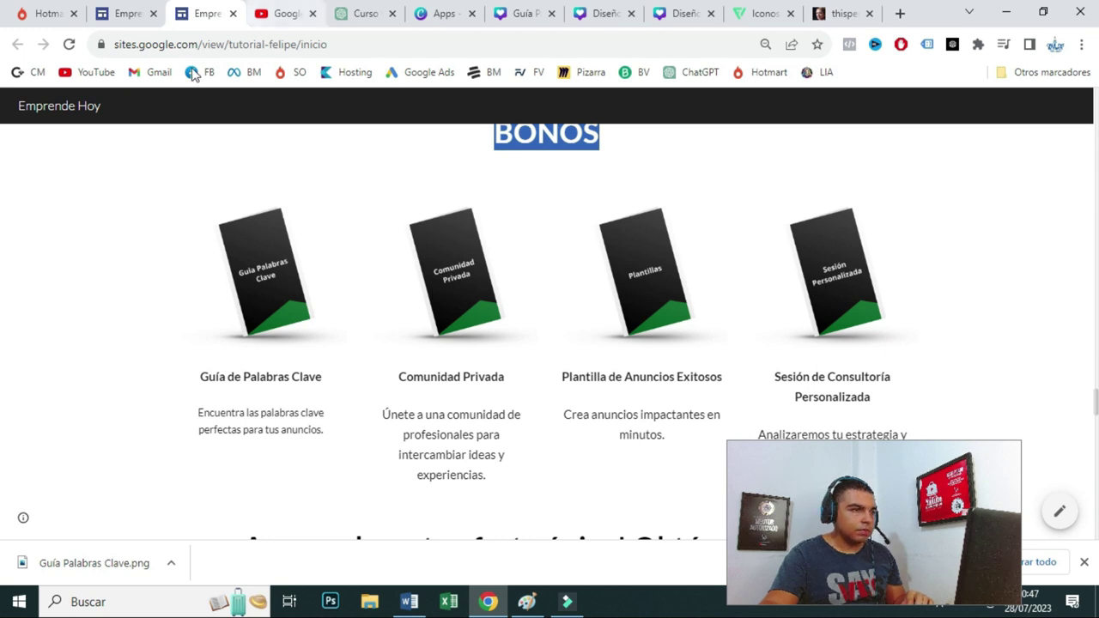
click(140, 15)
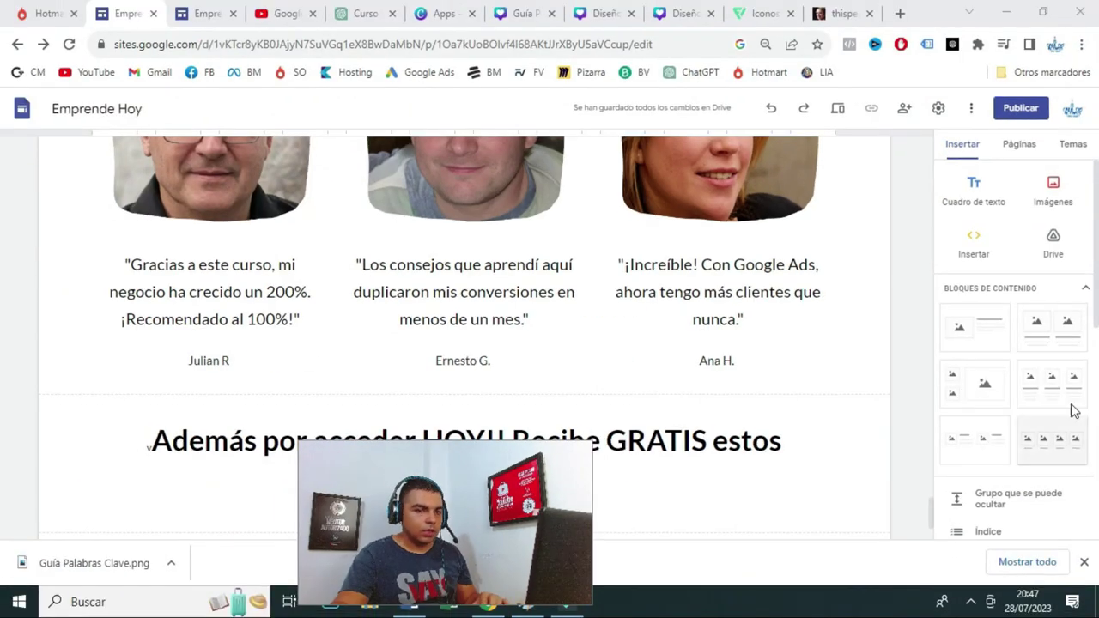
click(1045, 443)
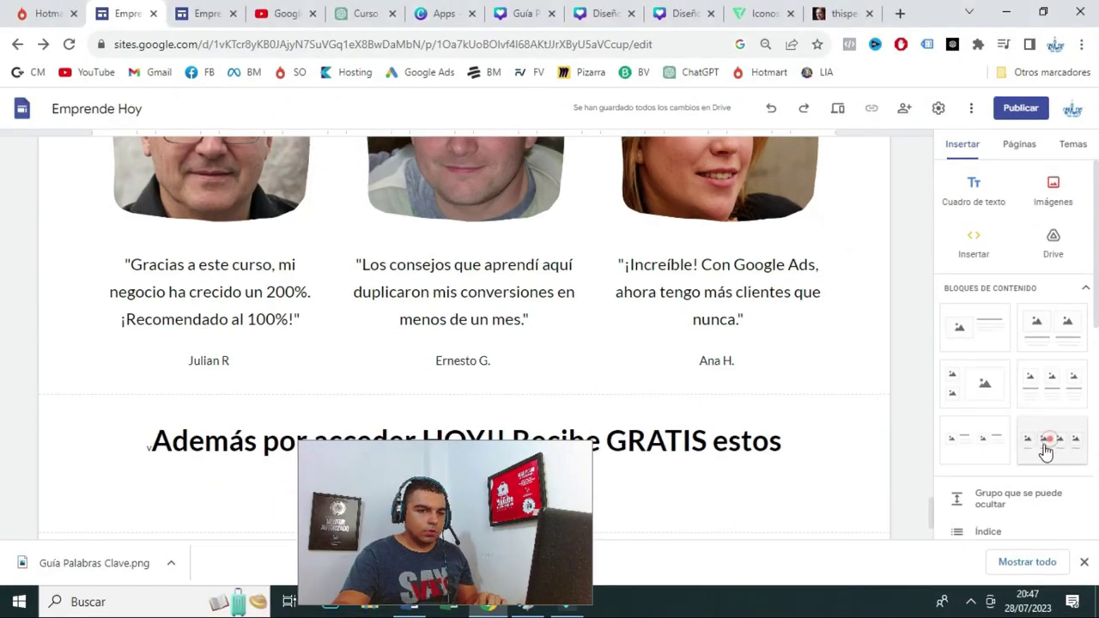
click(503, 539)
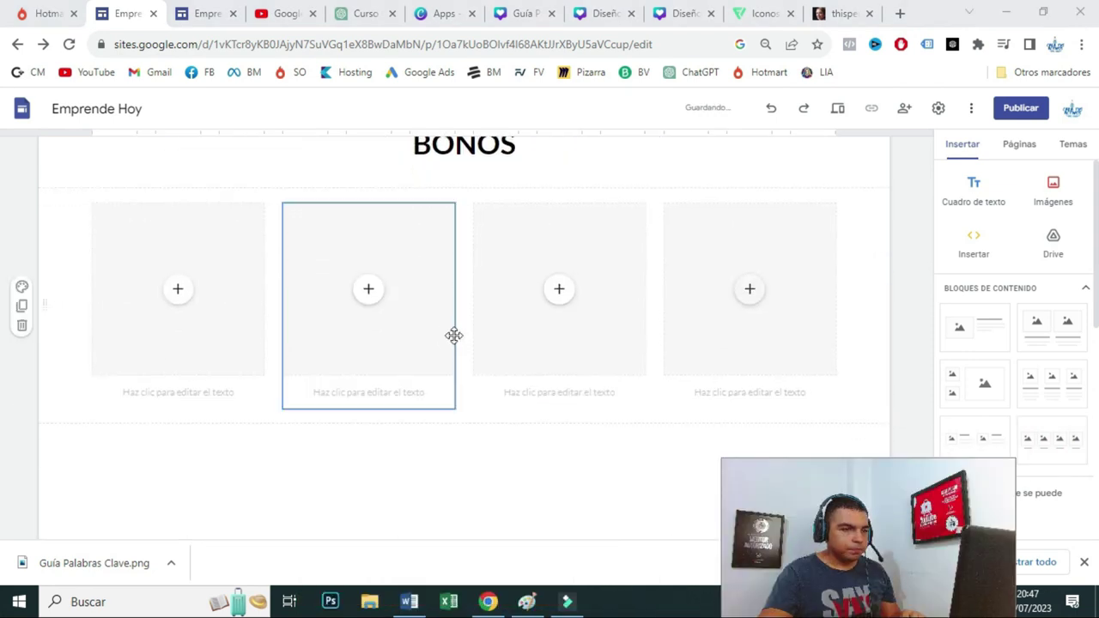
click(179, 292)
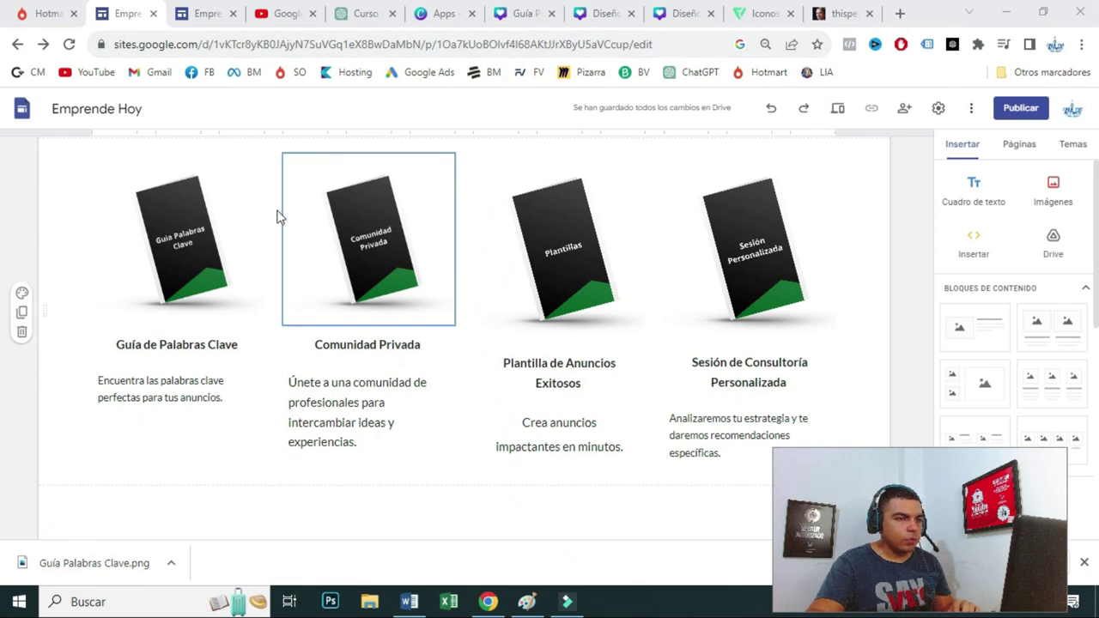
- Copy the "¡Aprovecha esta oferta única!" heading, through "para Servicios", from the published Emprende Hoy page
click(204, 14)
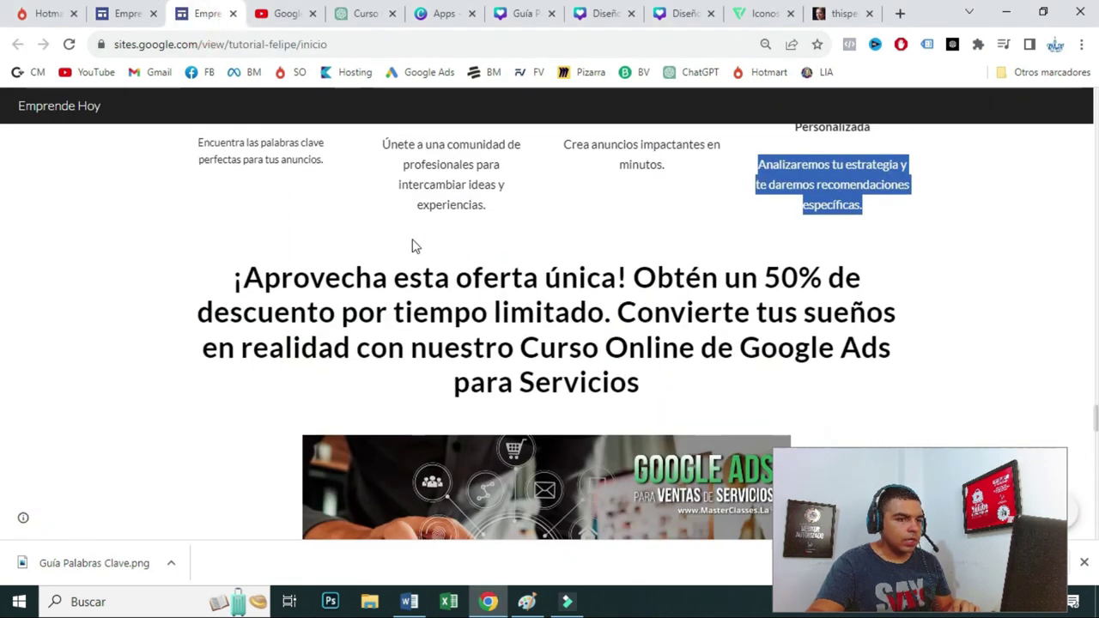
scroll(429, 249, down, 2)
scroll(446, 249, up, 1)
drag(222, 222, 719, 345)
key(ctrl+c)
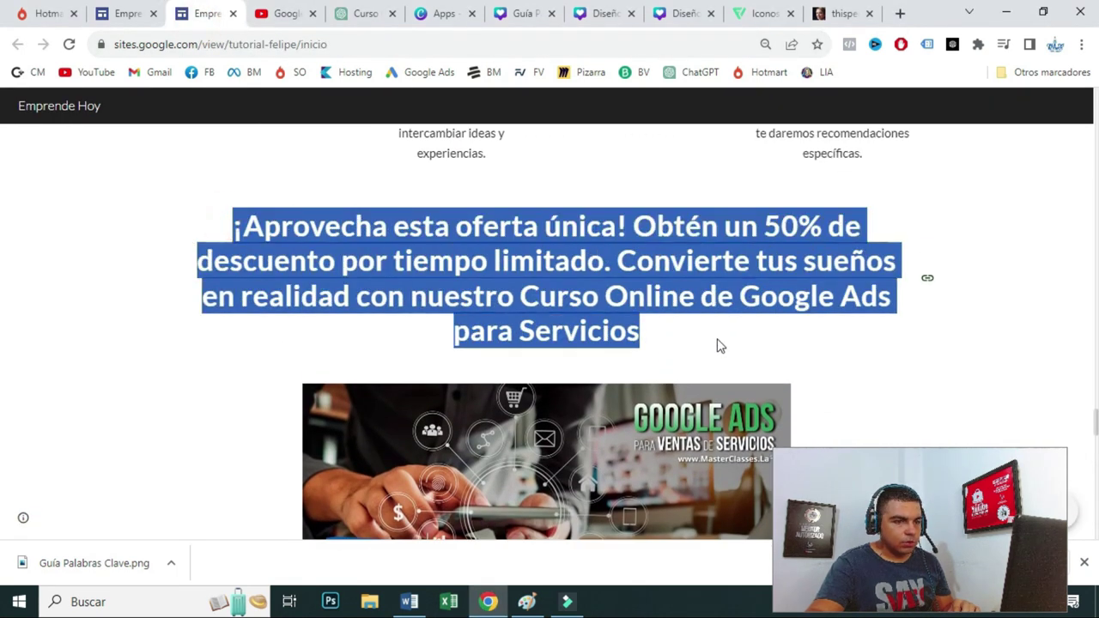
- Insert a text box below the four bonus columns in the site editor and paste the copied offer heading into it
click(127, 14)
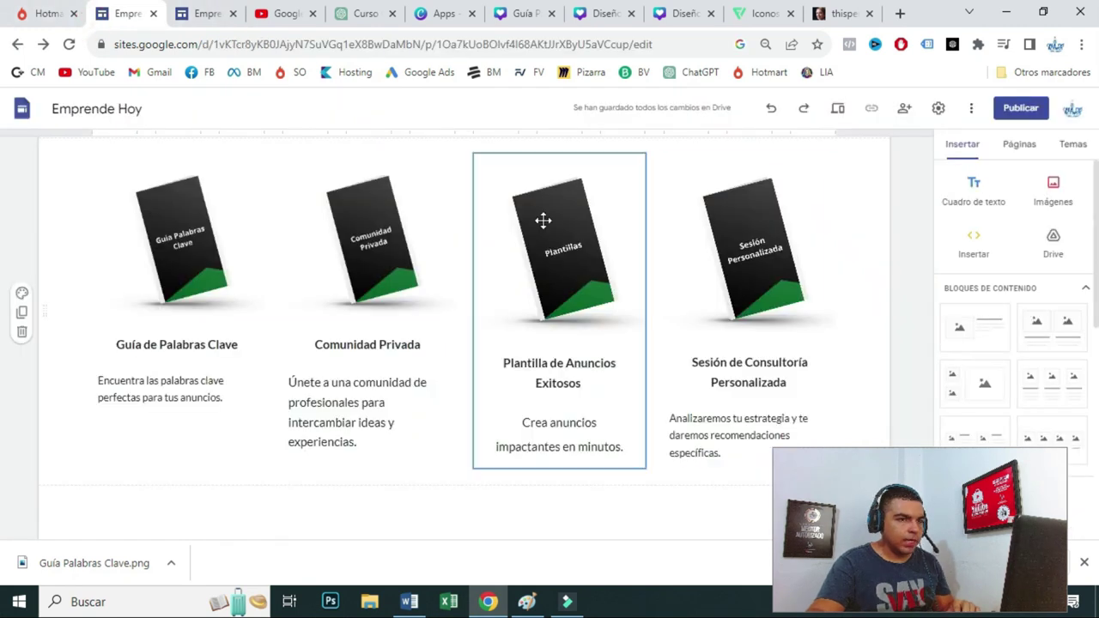
click(969, 206)
click(492, 378)
key(ctrl+v)
click(565, 461)
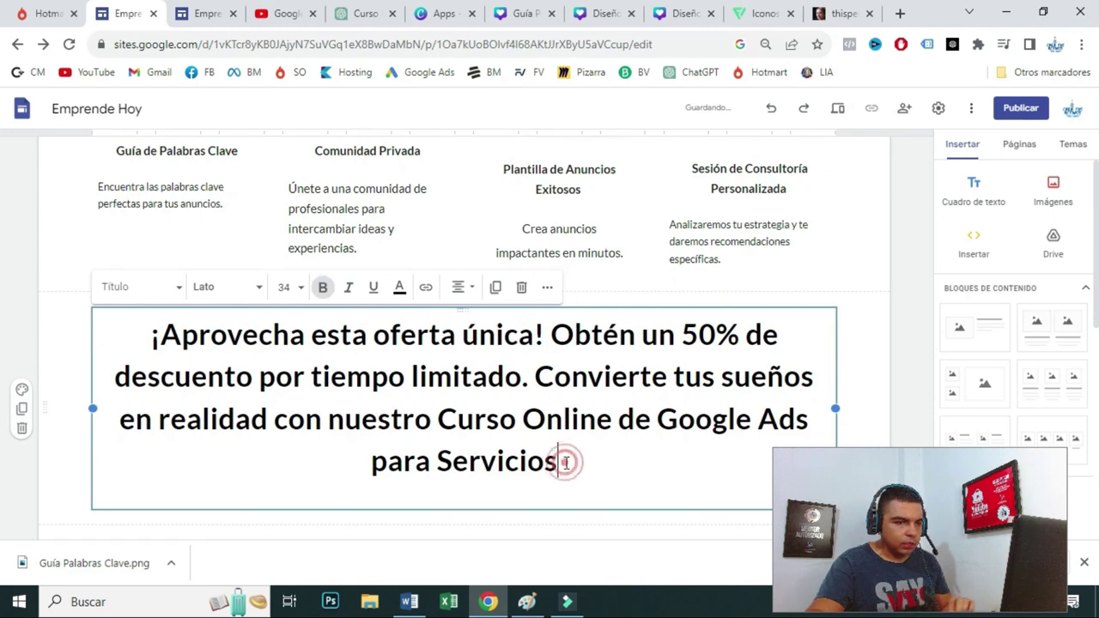
click(525, 515)
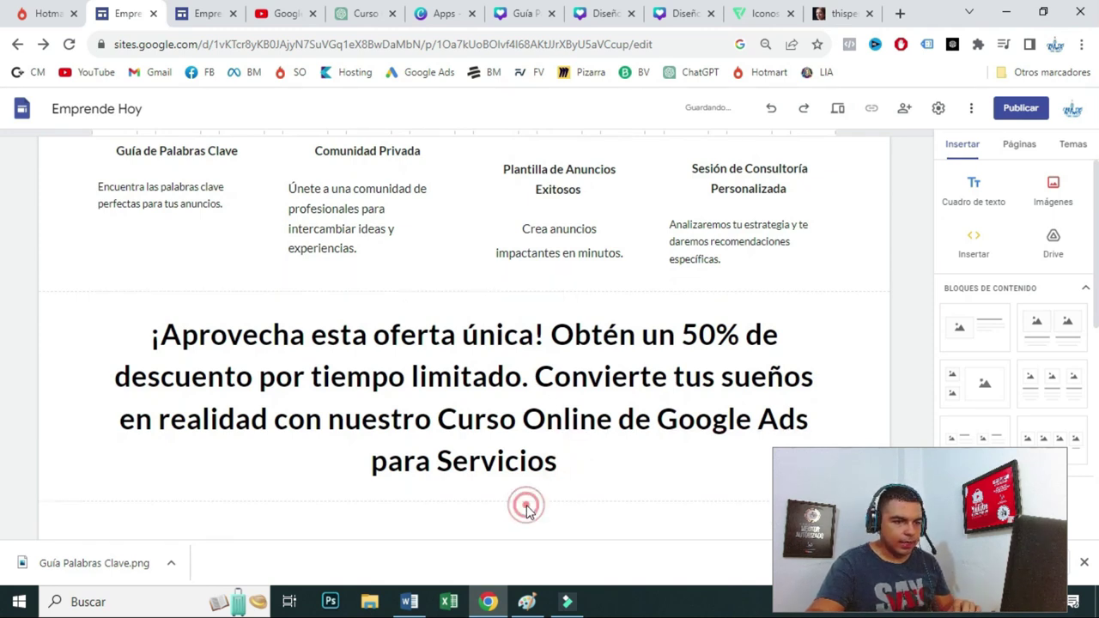
- Check the image under the offer heading on the published page and insert the same Google Ads banner below that heading in the site editor
click(202, 13)
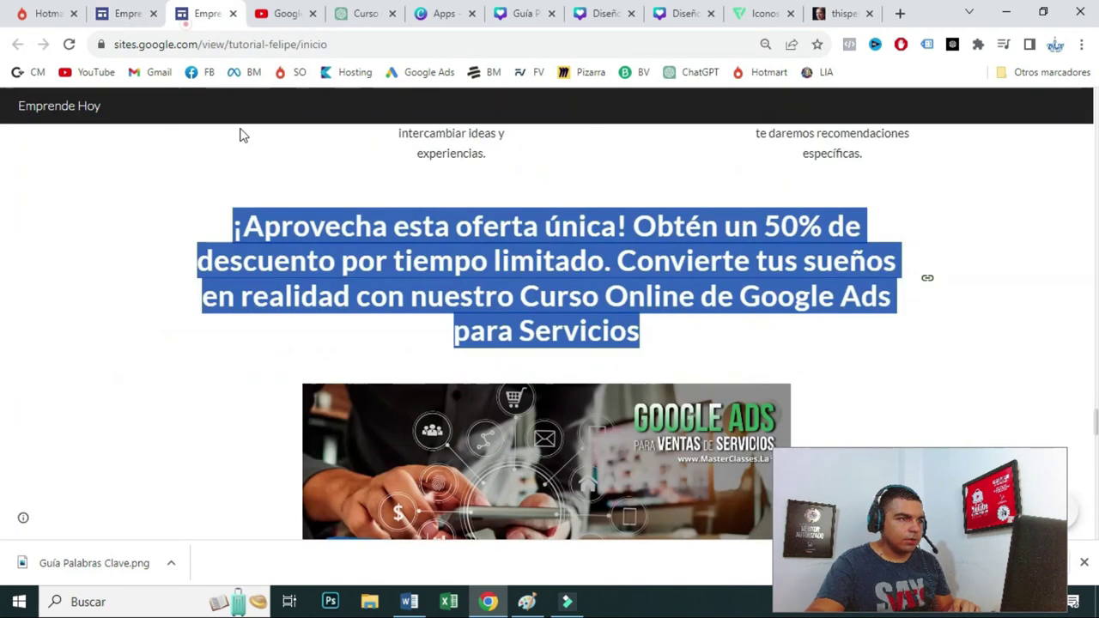
scroll(437, 372, down, 2)
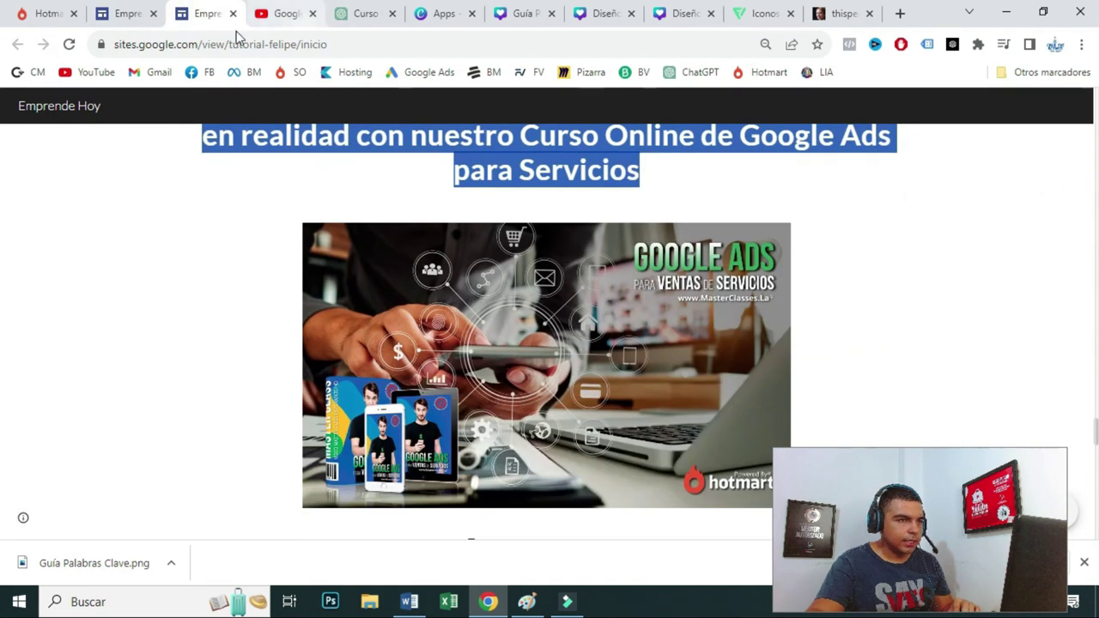
click(127, 13)
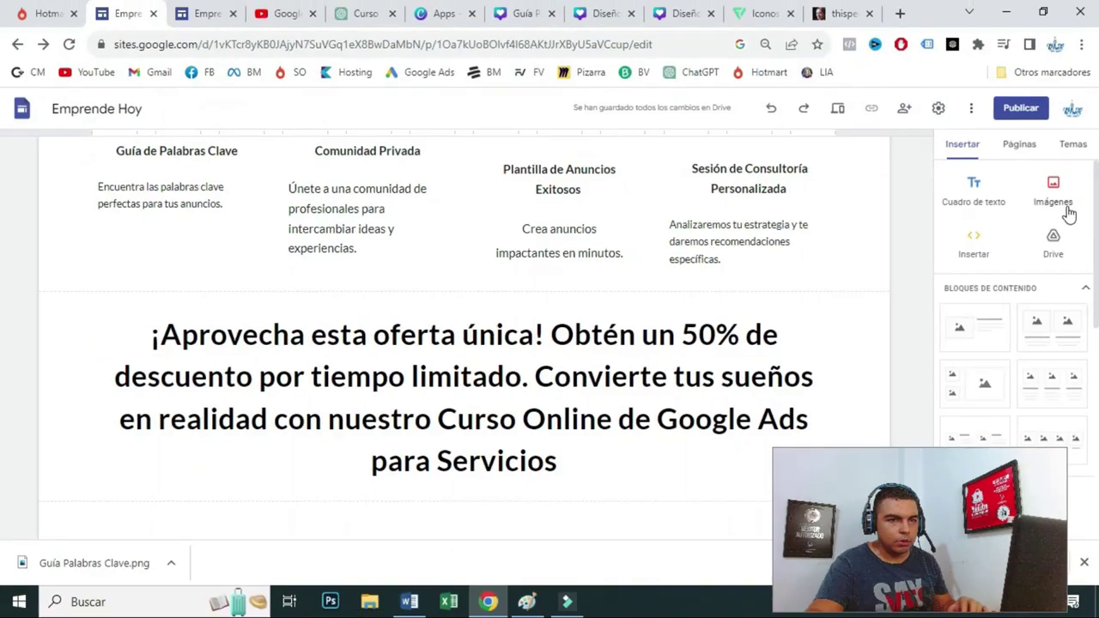
click(1023, 112)
click(1029, 230)
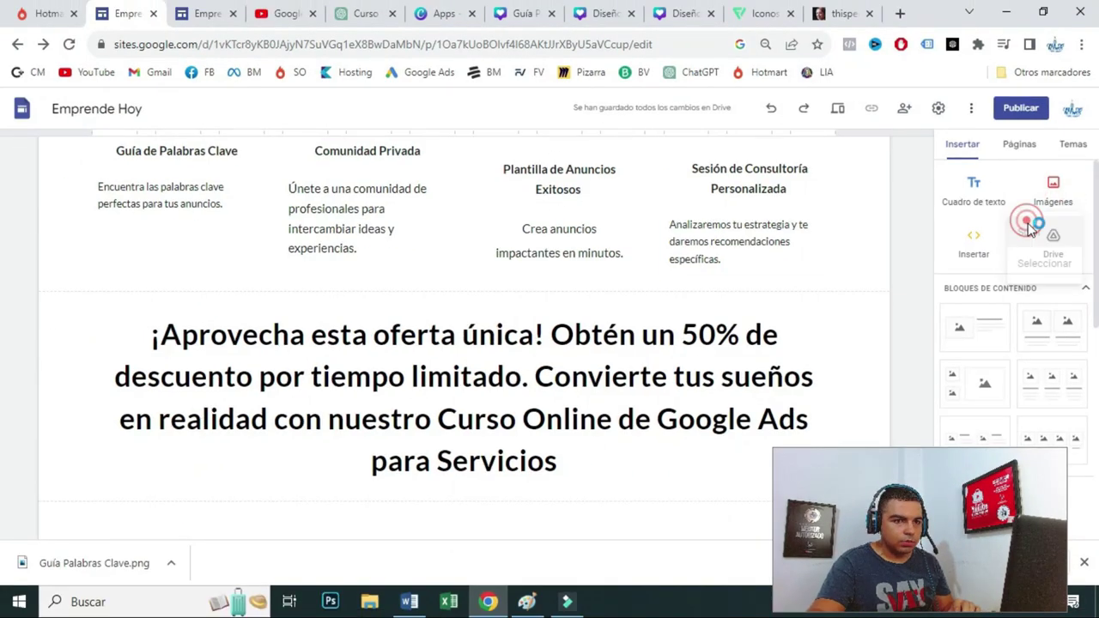
scroll(473, 306, down, 2)
click(631, 329)
double_click(631, 329)
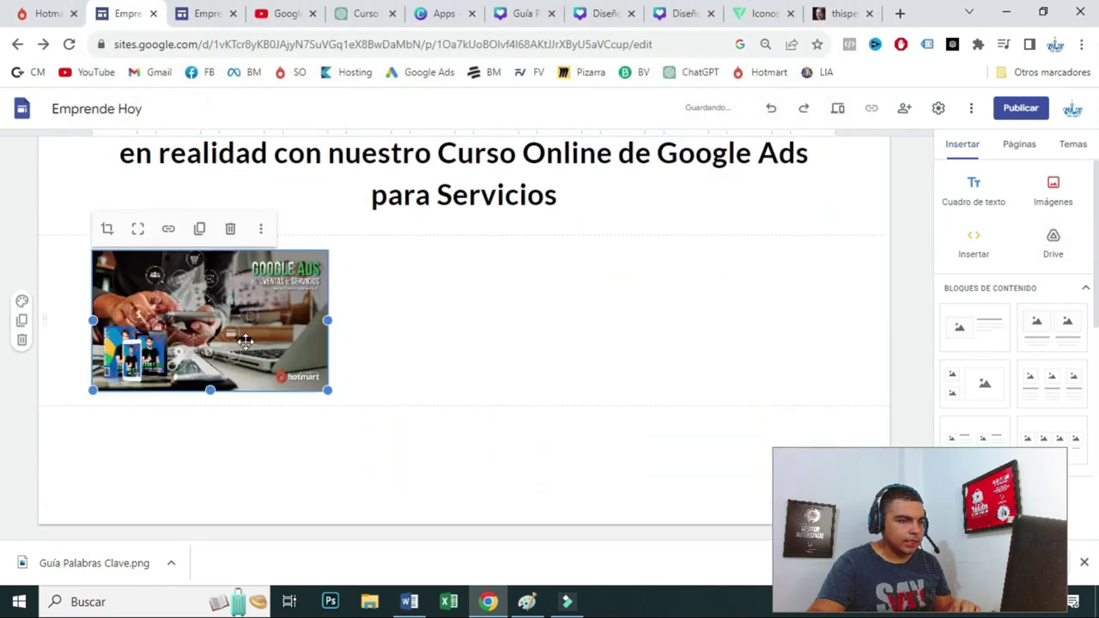
- Center the Google Ads banner below the offer heading and enlarge it to roughly two thirds of the content width
drag(493, 341, 462, 375)
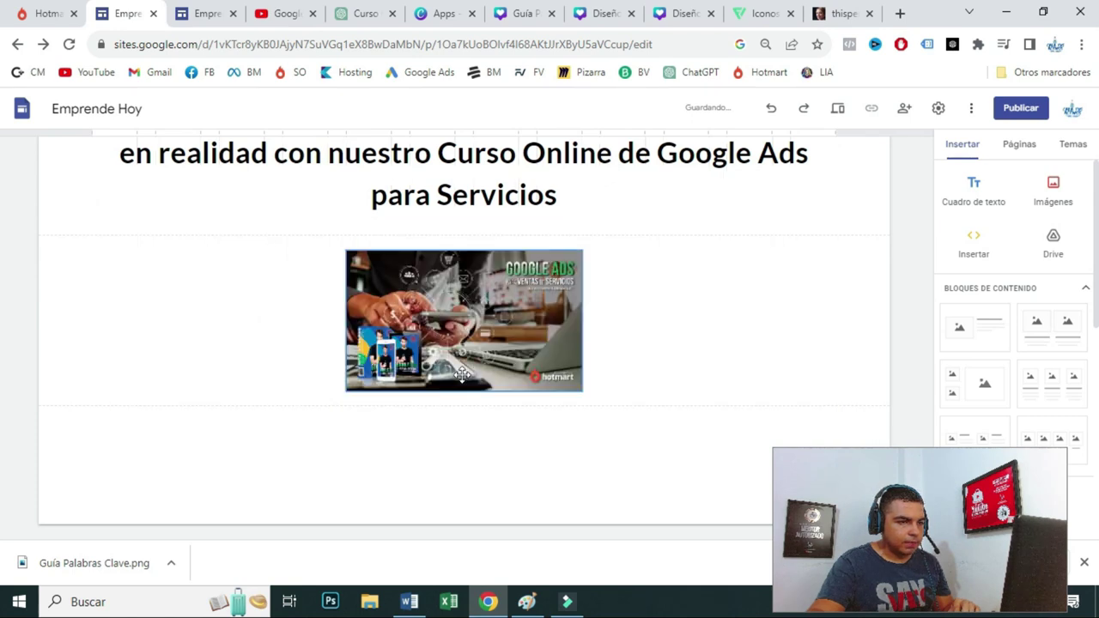
drag(386, 352, 605, 464)
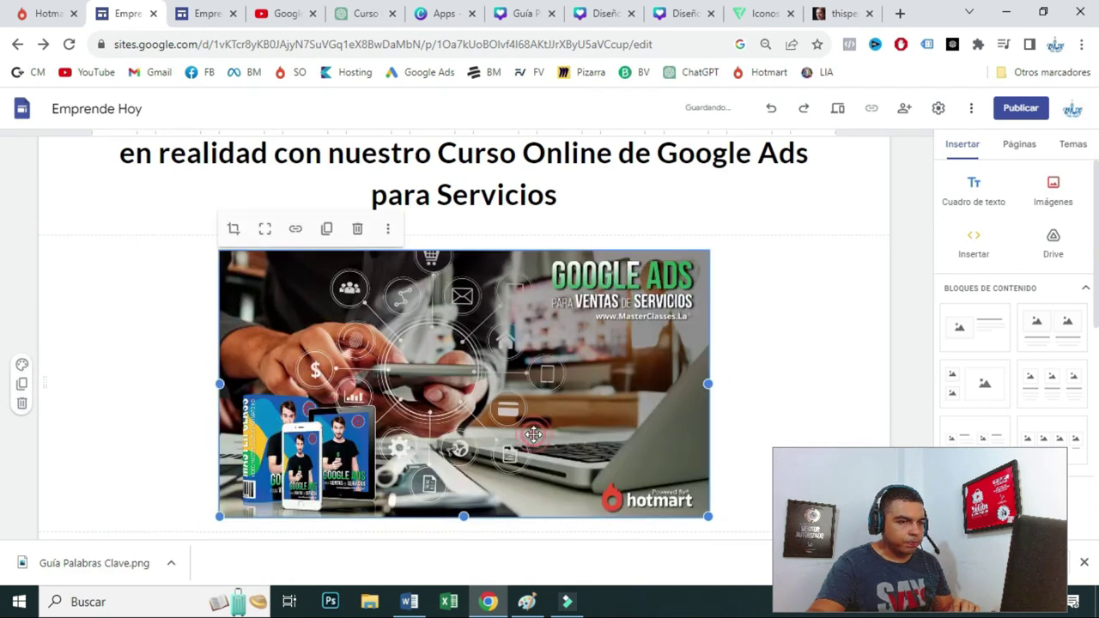
scroll(461, 455, down, 1)
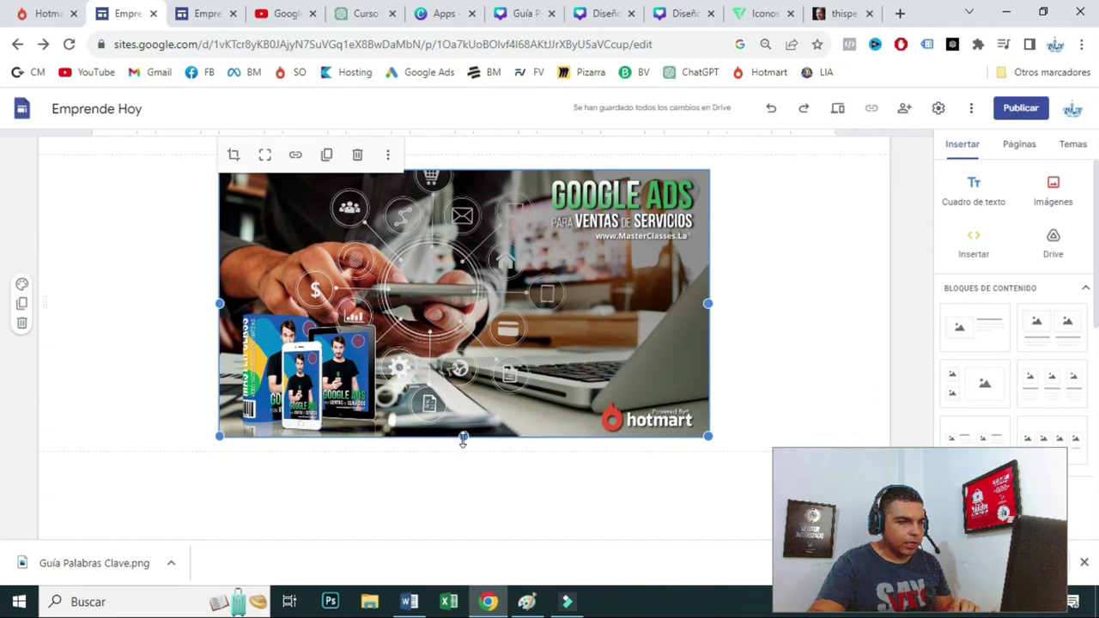
drag(470, 454, 466, 464)
scroll(729, 318, up, 2)
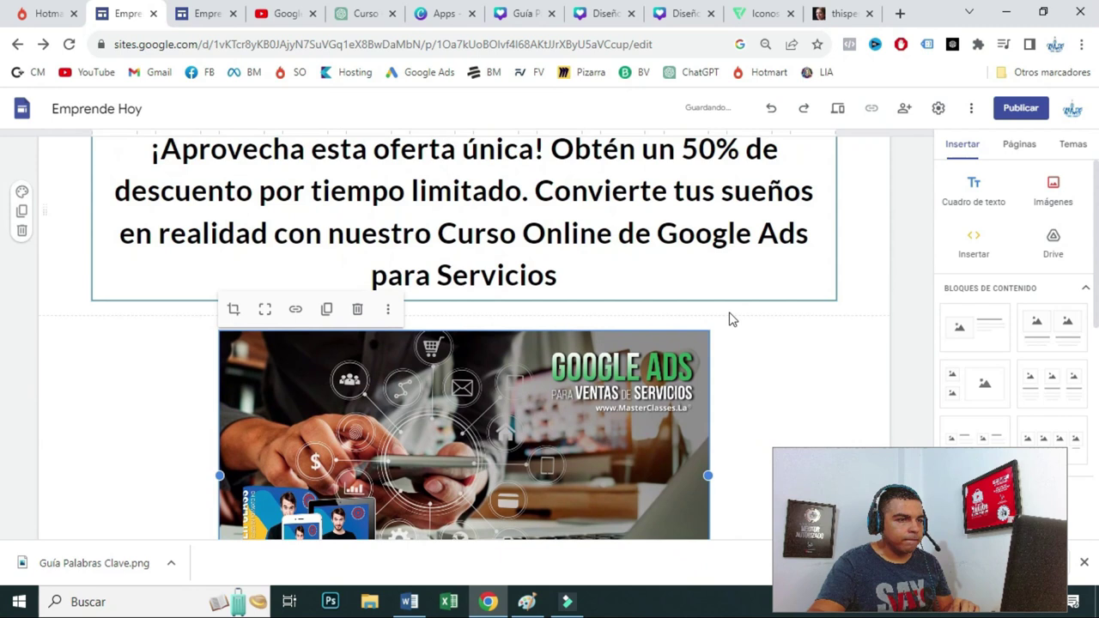
scroll(641, 352, down, 1)
drag(537, 337, 511, 341)
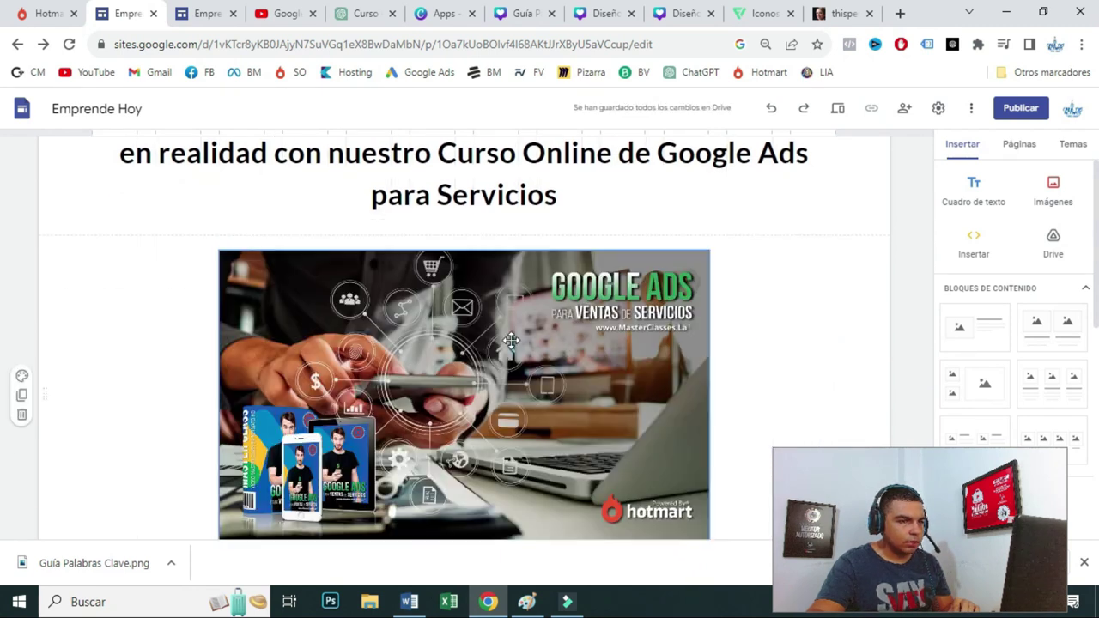
scroll(699, 270, up, 2)
scroll(674, 273, down, 3)
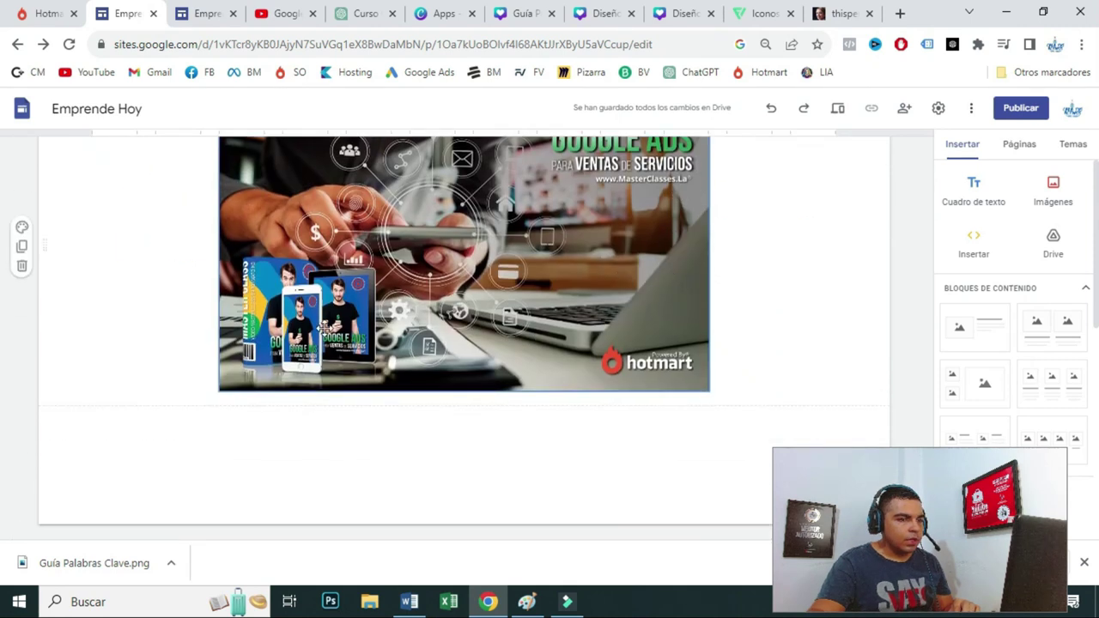
- Review the published page's price section, then delete the monitor mockup from the Canva Instagram post and make its background white
click(189, 15)
scroll(408, 300, down, 6)
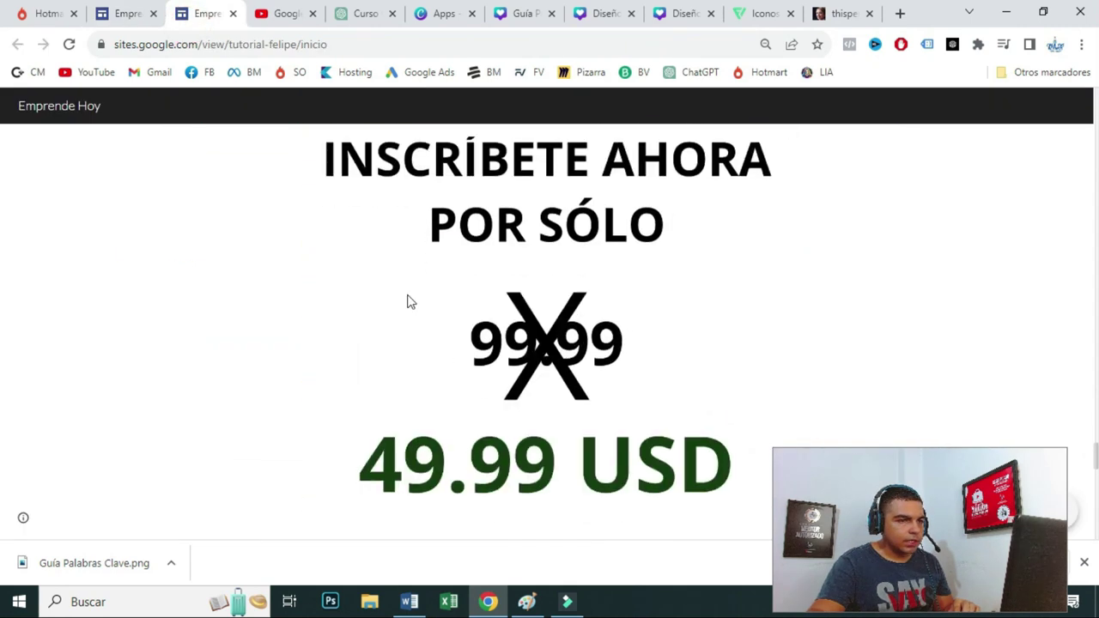
scroll(489, 327, down, 2)
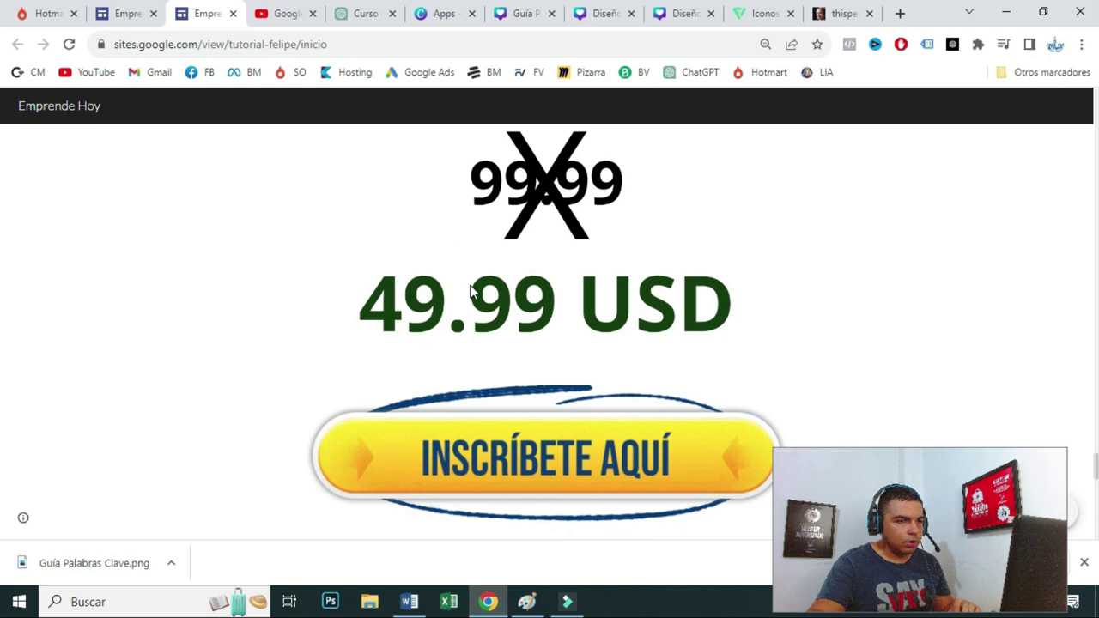
scroll(514, 319, up, 2)
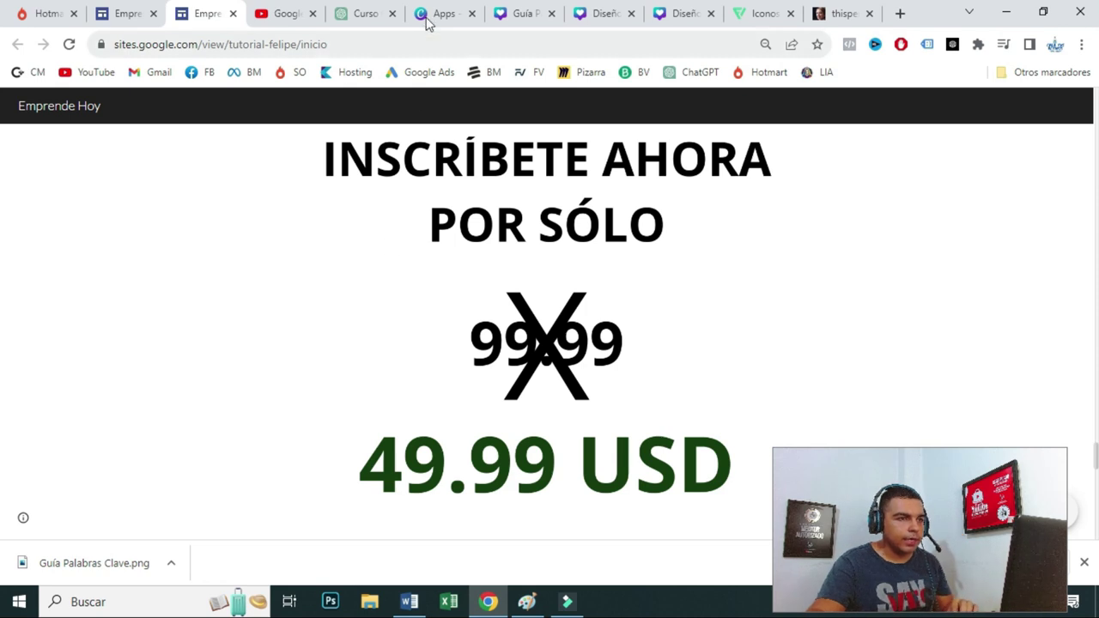
click(663, 13)
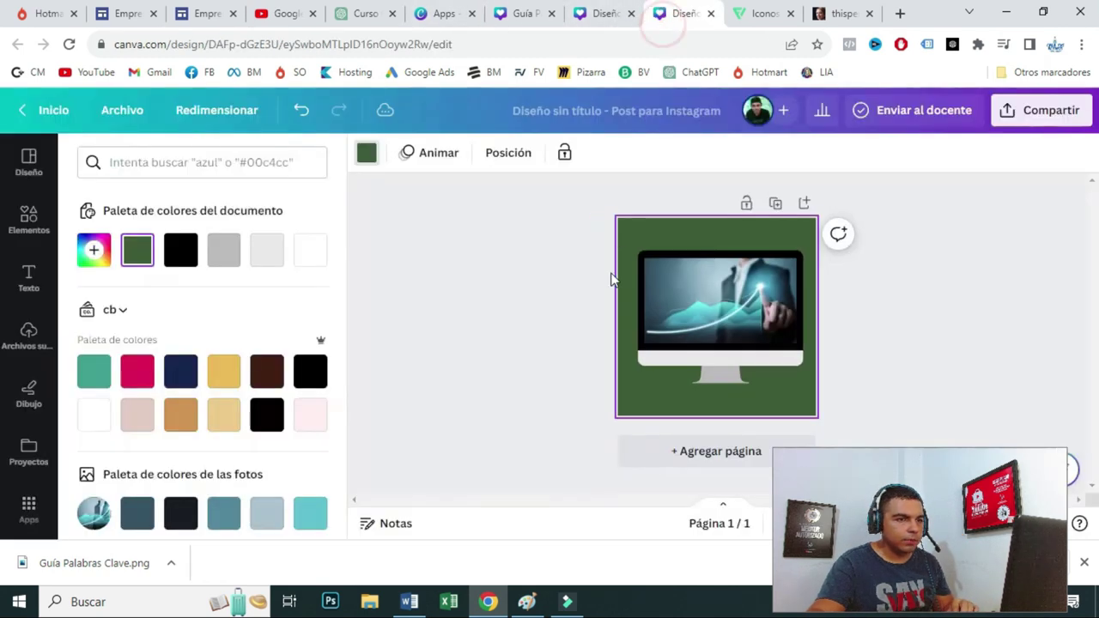
drag(586, 218, 768, 398)
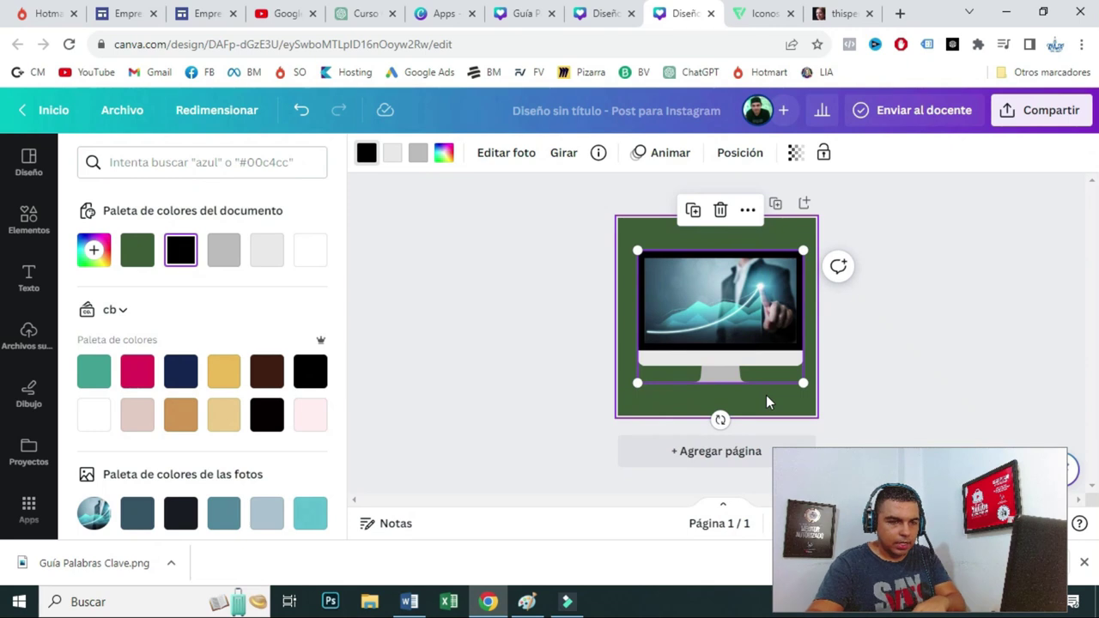
key(Delete)
key(Delete)
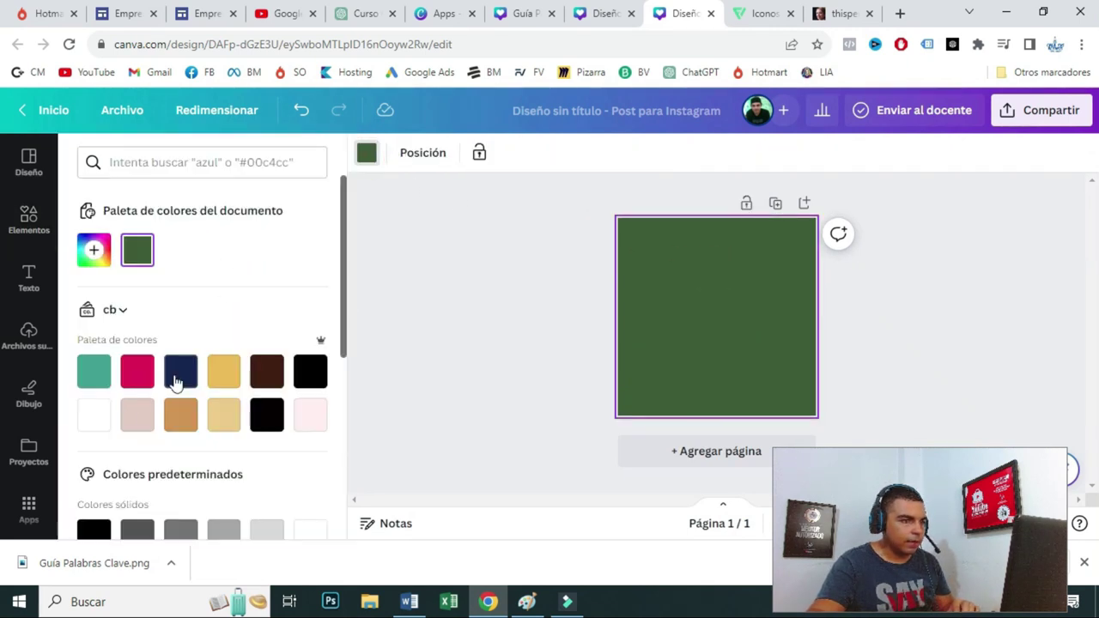
click(96, 418)
- Add the title "Inscribete ahora por solo" to the blank Canva page, shrink it to about size 64.9 and center it near the page's upper edge
click(127, 13)
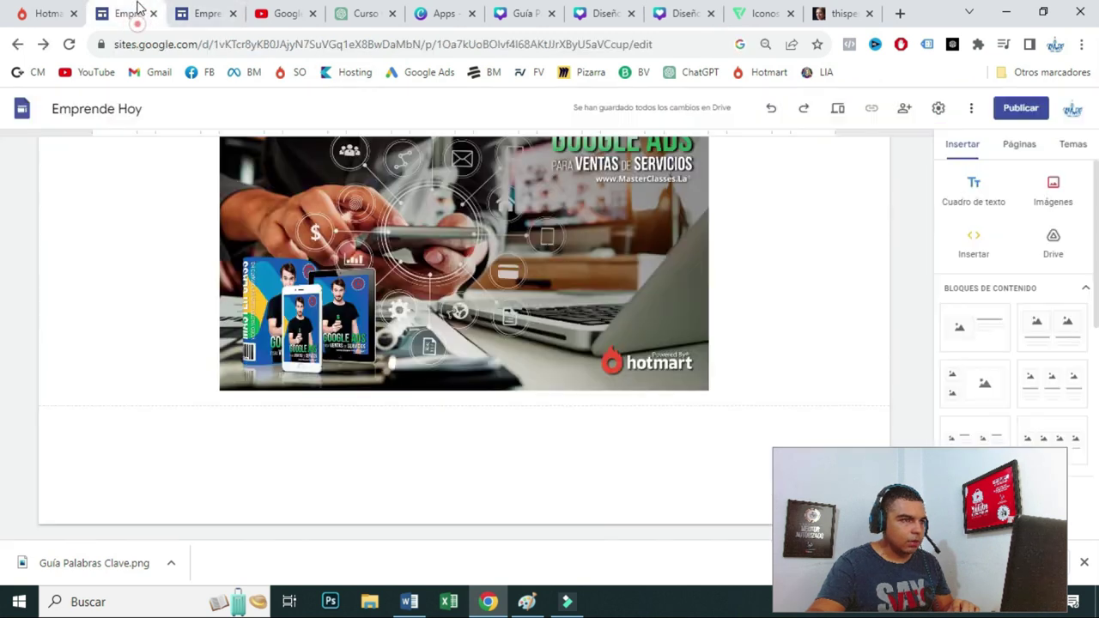
click(207, 13)
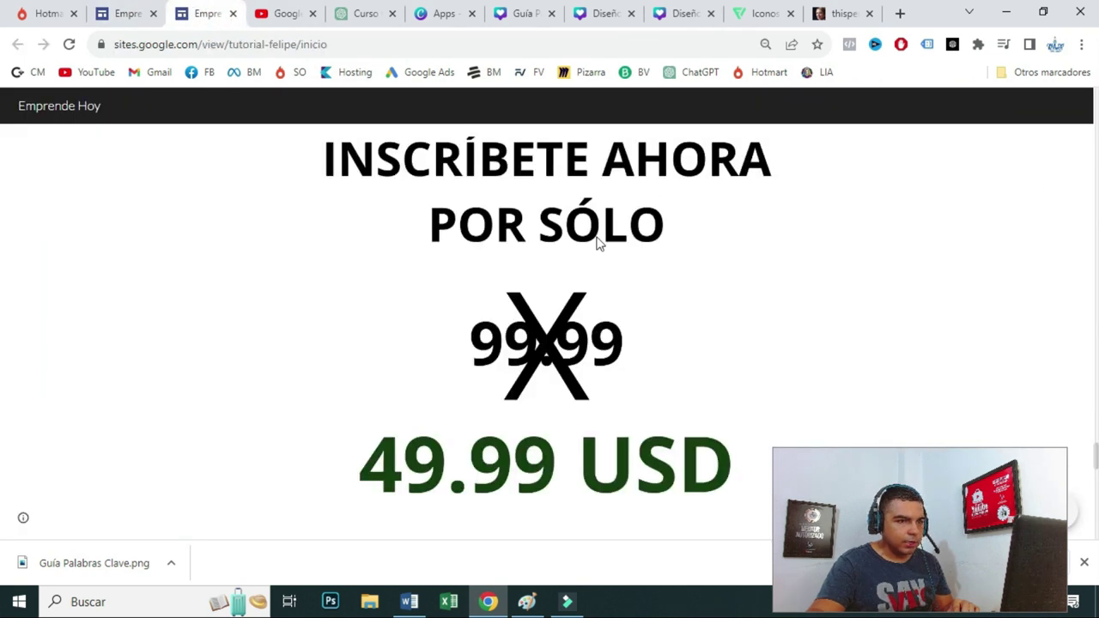
click(684, 13)
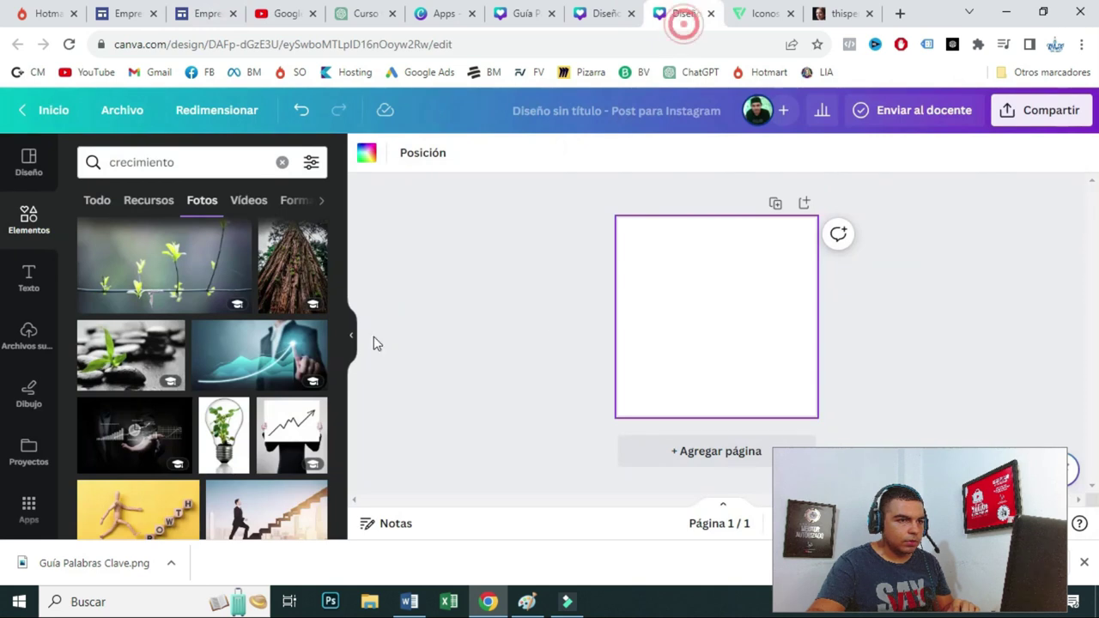
click(28, 277)
click(186, 378)
text(In)
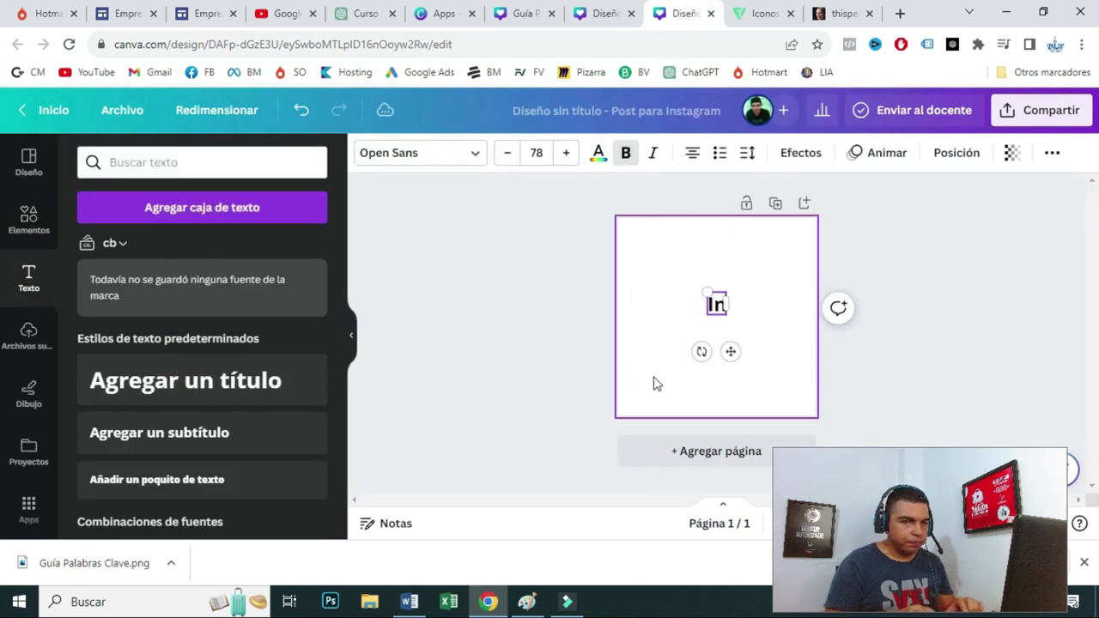
text(scribete ahora por solo)
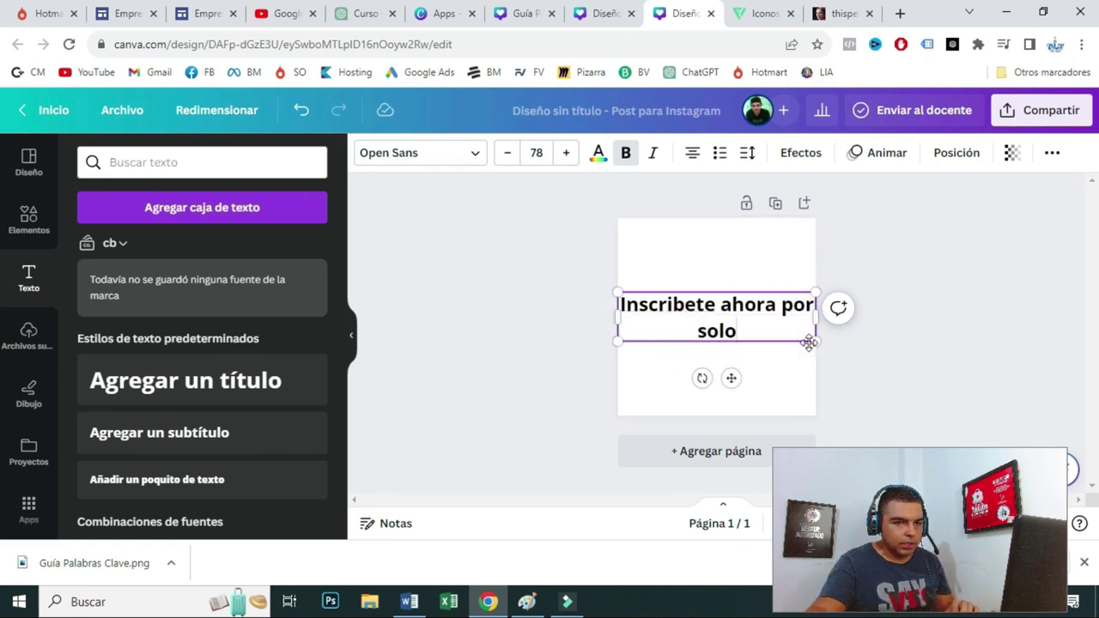
drag(814, 339, 782, 333)
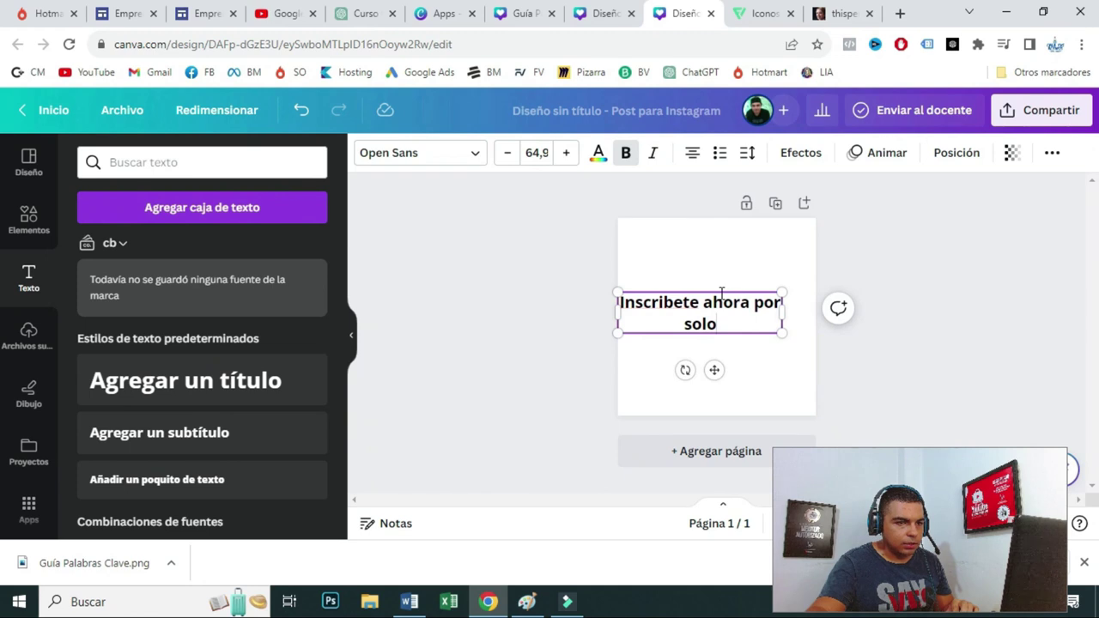
drag(702, 291, 719, 244)
- Compare the title with the published price section and convert "Inscribete ahora por solo" to uppercase in Canva
click(207, 16)
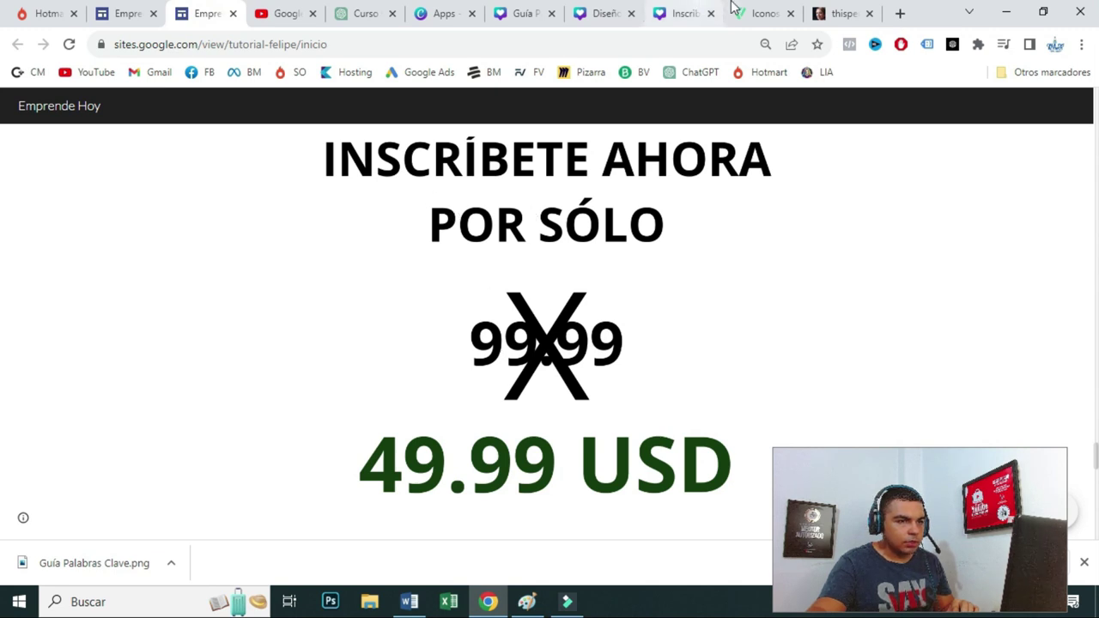
click(684, 13)
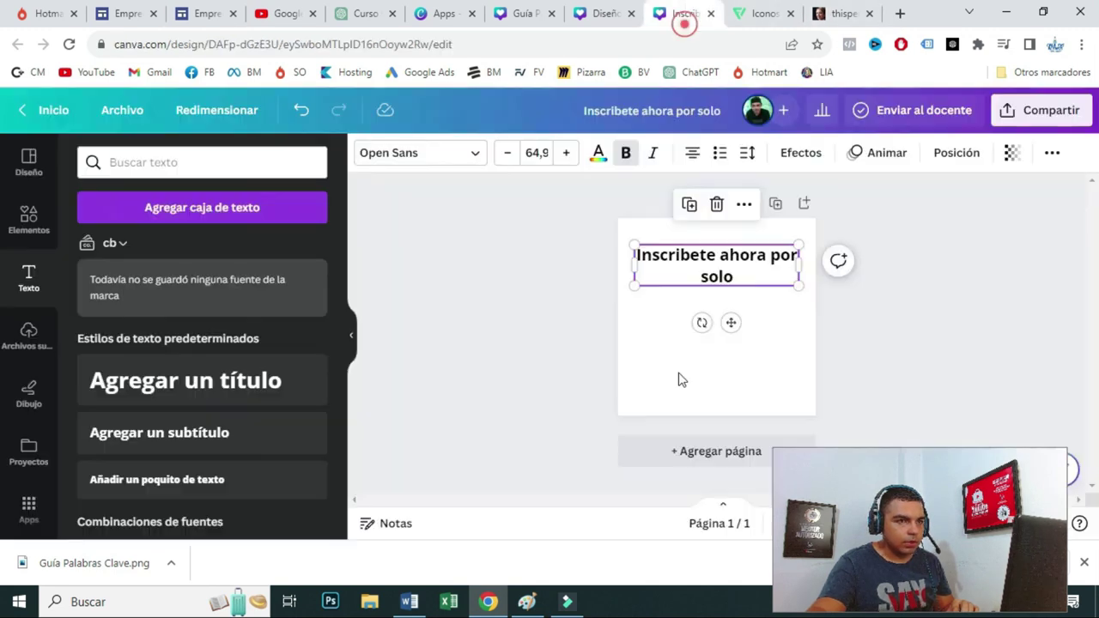
double_click(704, 257)
key(ctrl+shift+k)
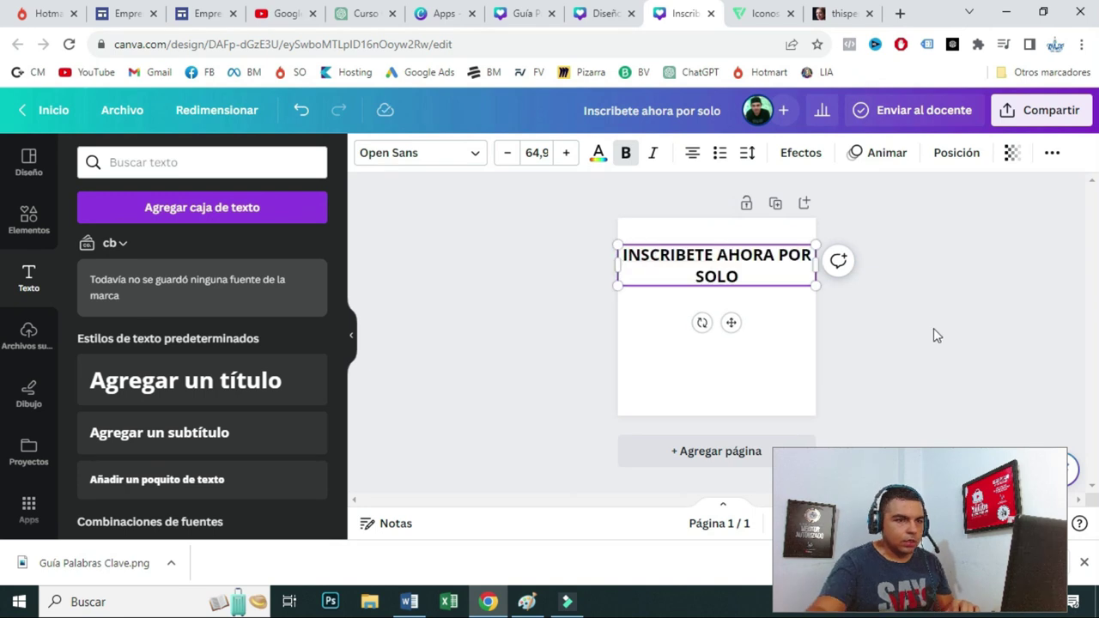
click(913, 346)
click(746, 274)
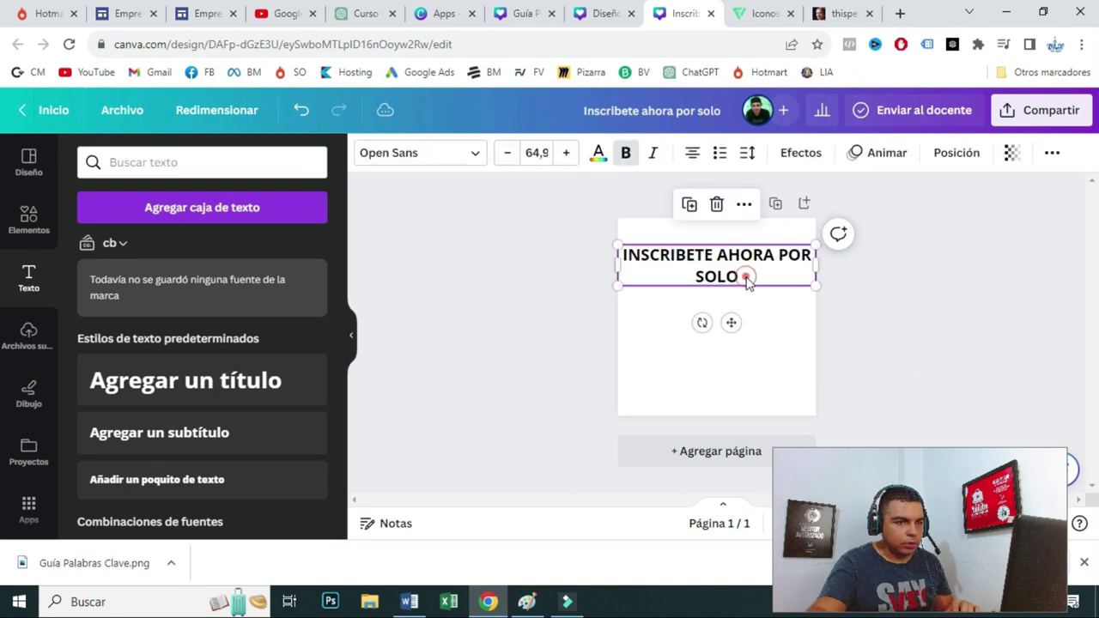
- Add a second title reading "99.99" and place it slightly below the uppercase enrollment heading
click(197, 386)
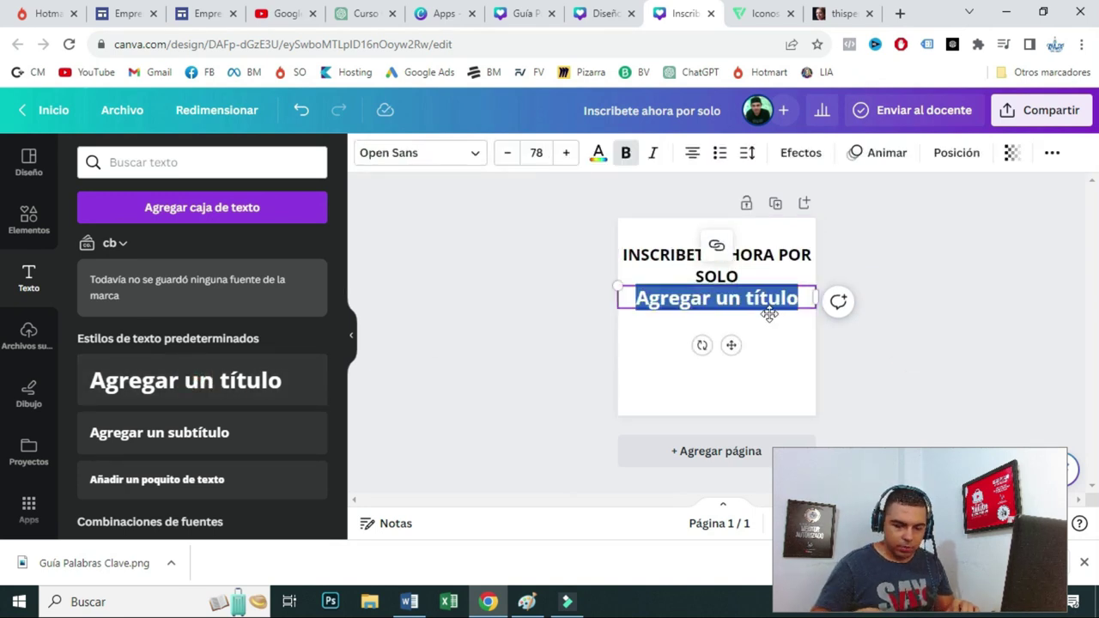
text(99.99)
mouse_move(727, 299)
mouse_down()
mouse_move(726, 337)
mouse_move(723, 319)
mouse_up()
click(702, 364)
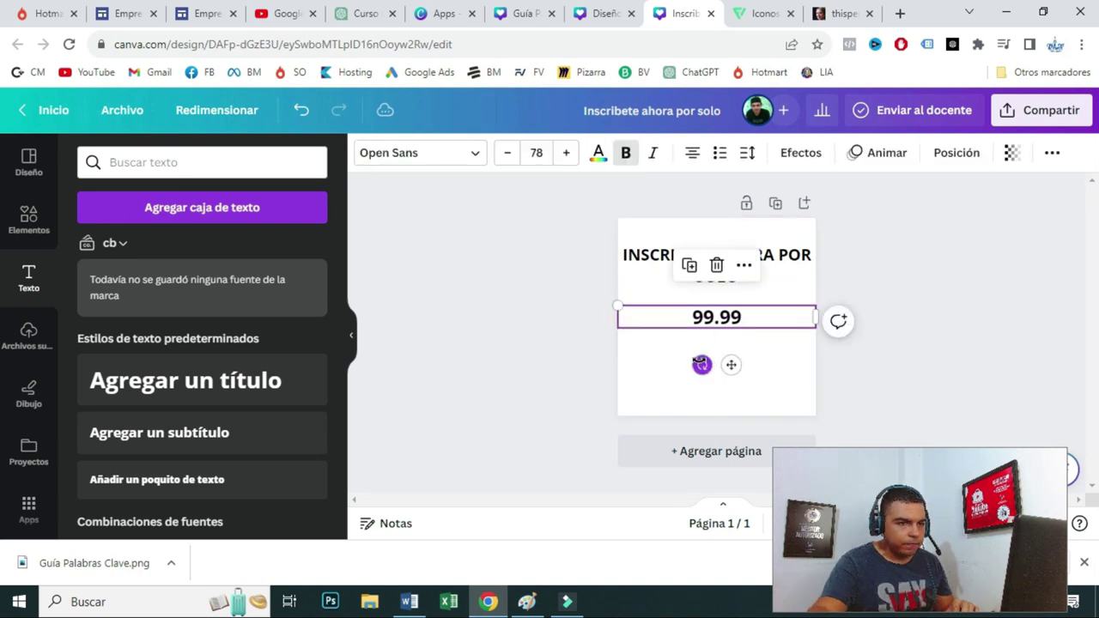
click(650, 367)
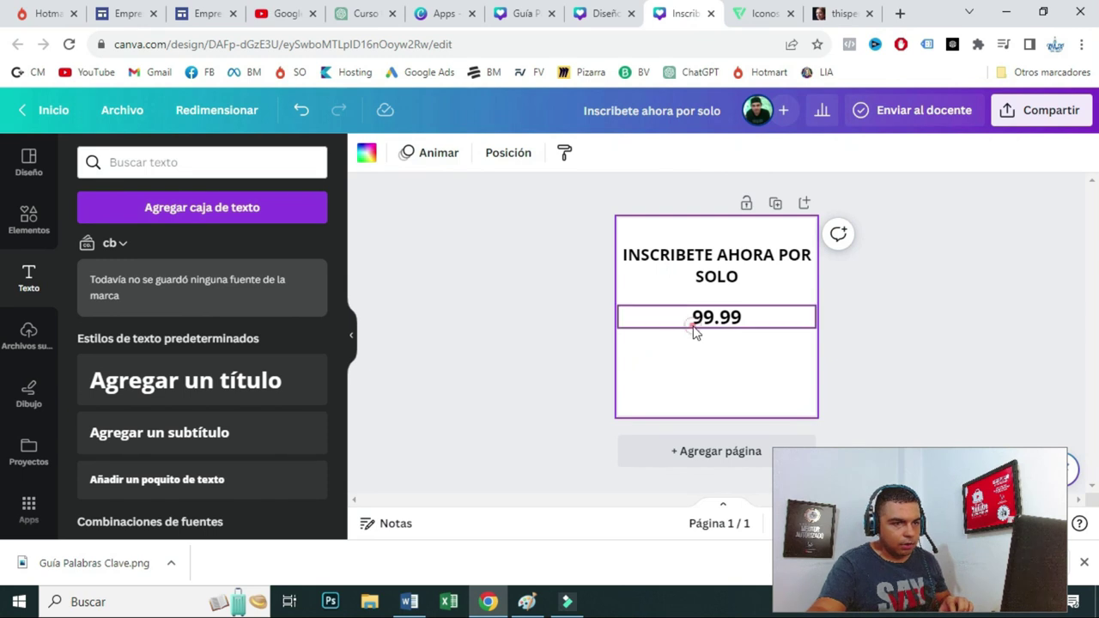
- Duplicate the 99.99 text, replace the copy's content with "X" and place it over the price
click(694, 329)
key(ctrl+d)
drag(712, 324, 716, 340)
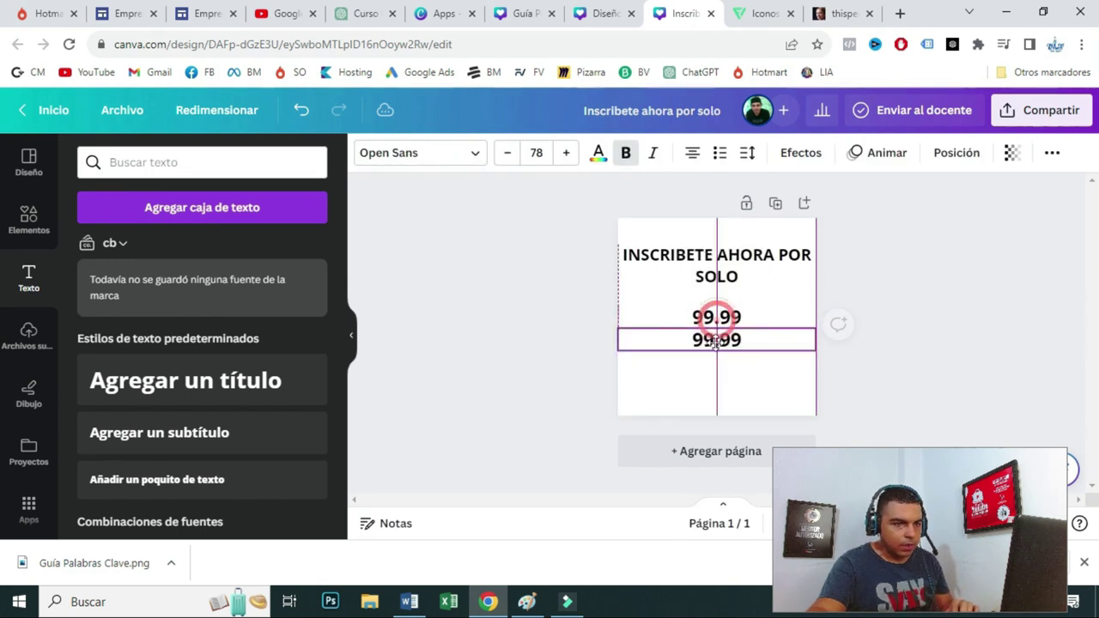
double_click(716, 340)
text(X)
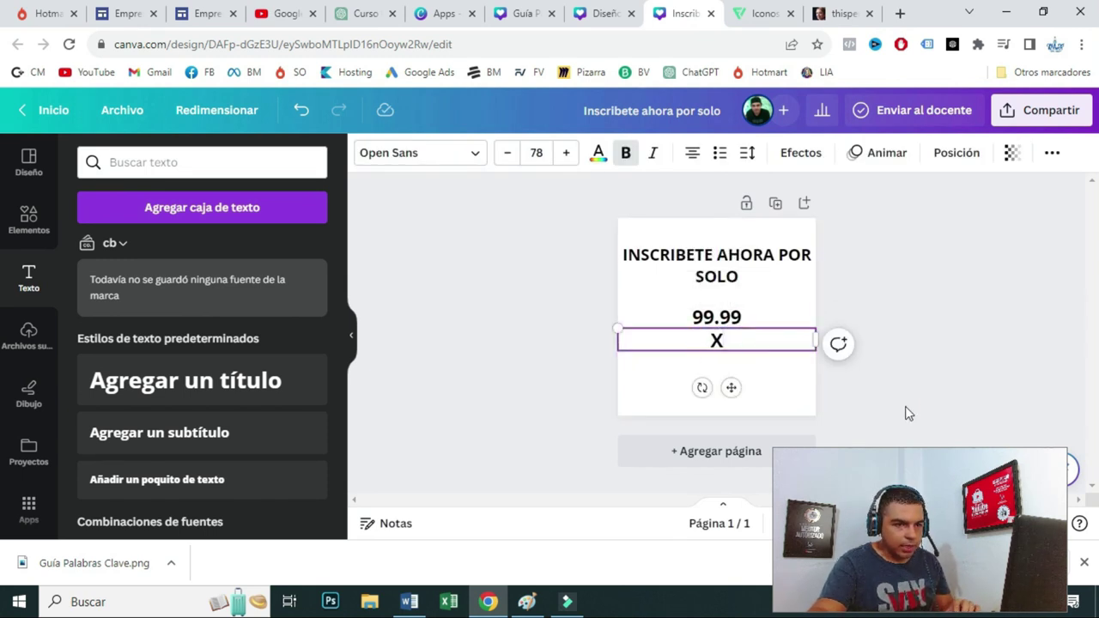
click(912, 407)
drag(716, 342, 716, 318)
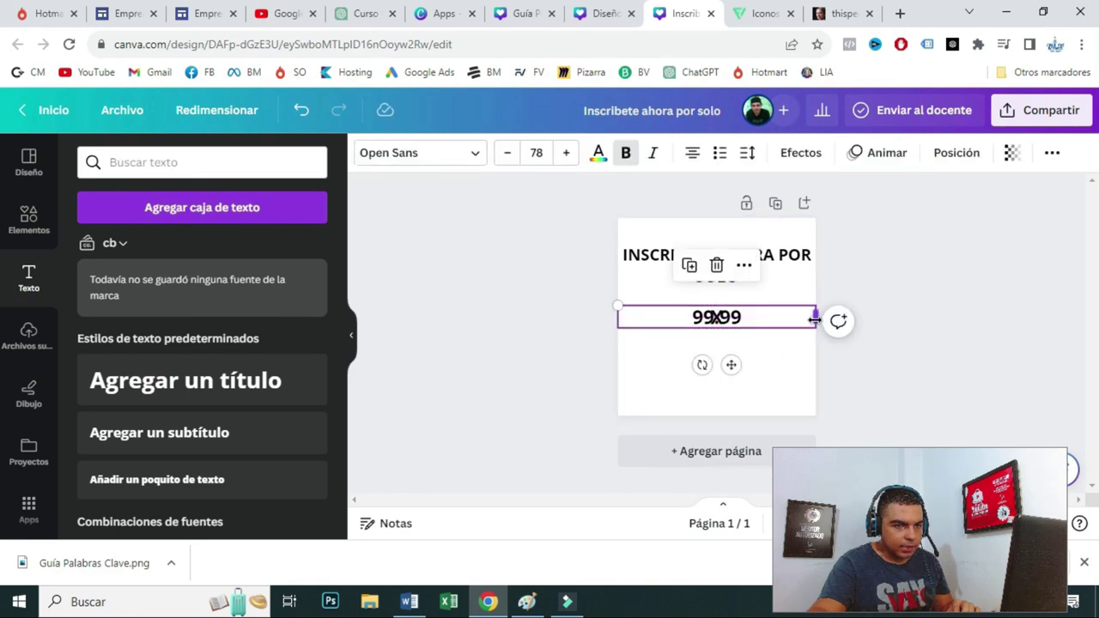
- Set the font size of the X over the 99.99 price to 187
click(566, 153)
click(566, 153)
click(566, 153)
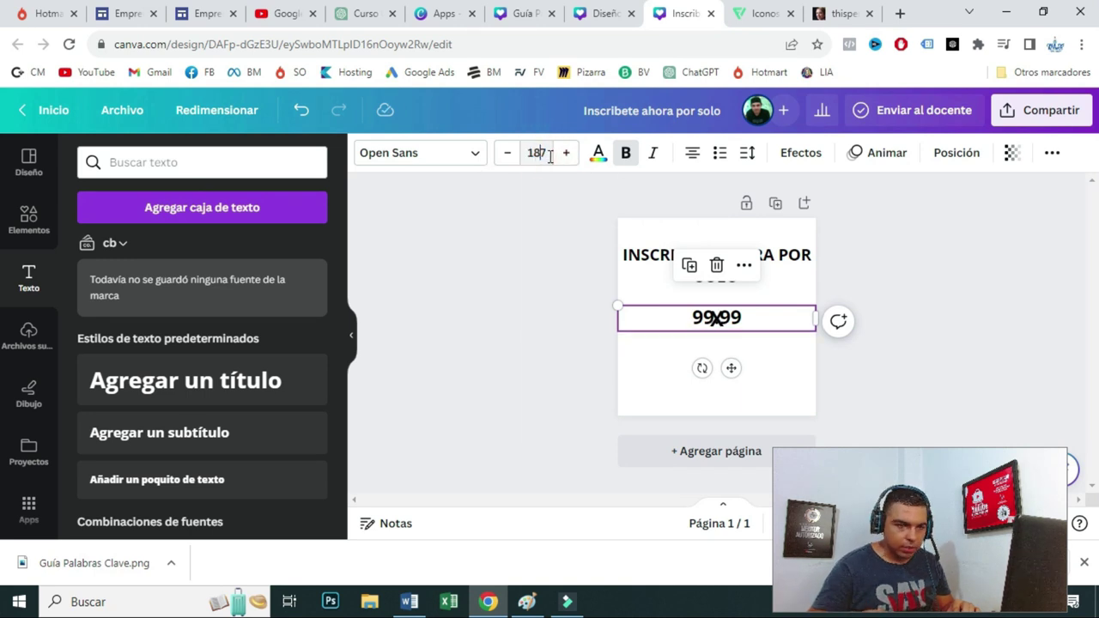
key(Return)
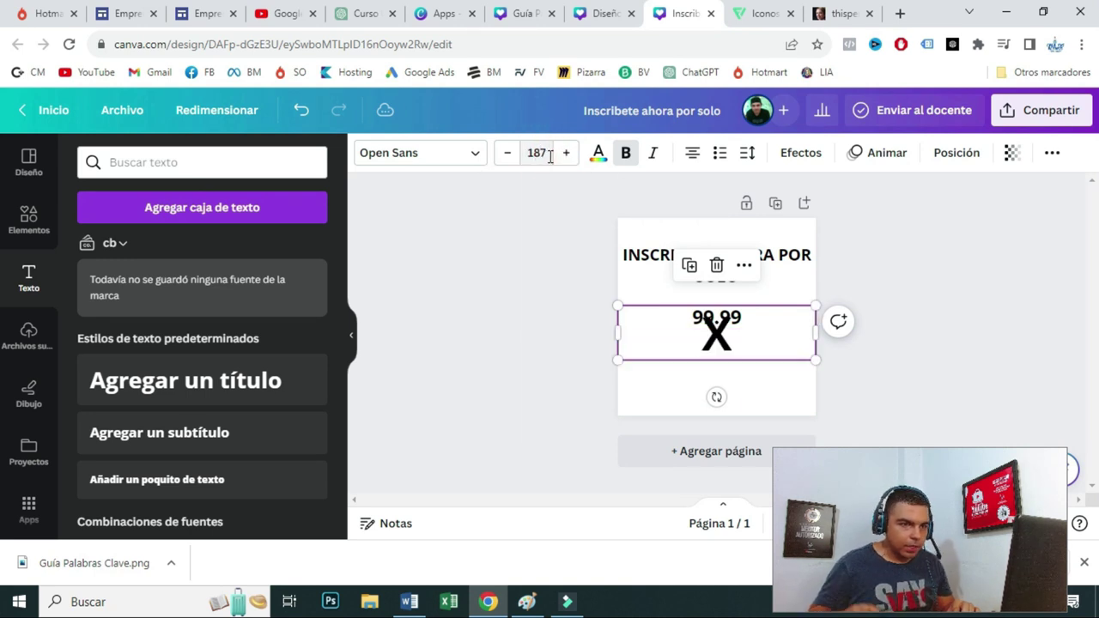
- Move the X up so it sits centred over the 99.99 price
click(936, 367)
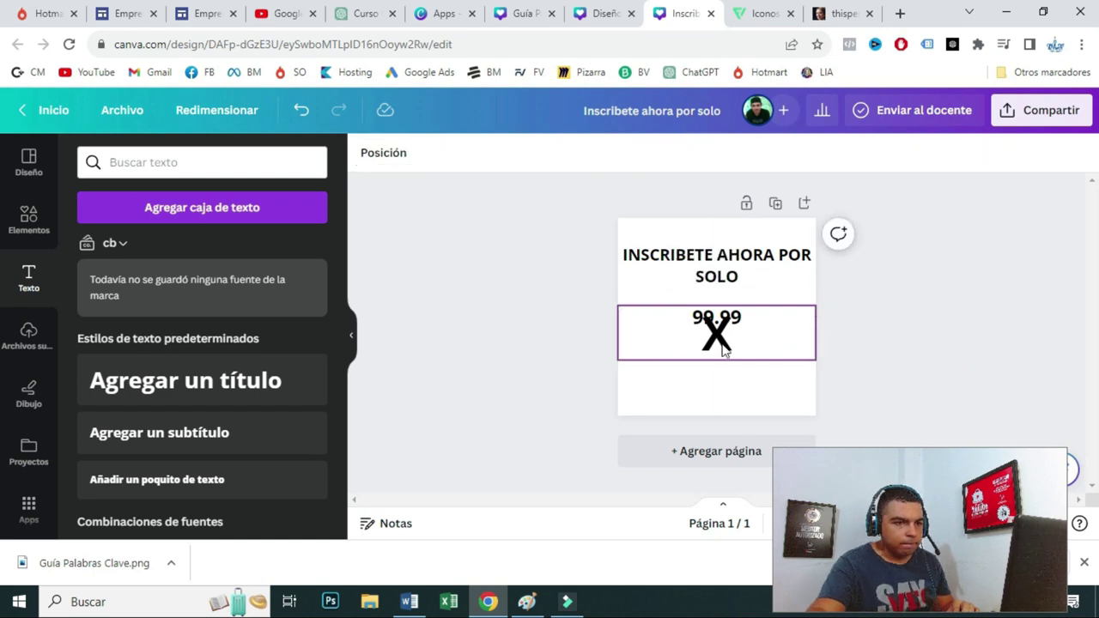
drag(721, 348, 721, 329)
click(906, 361)
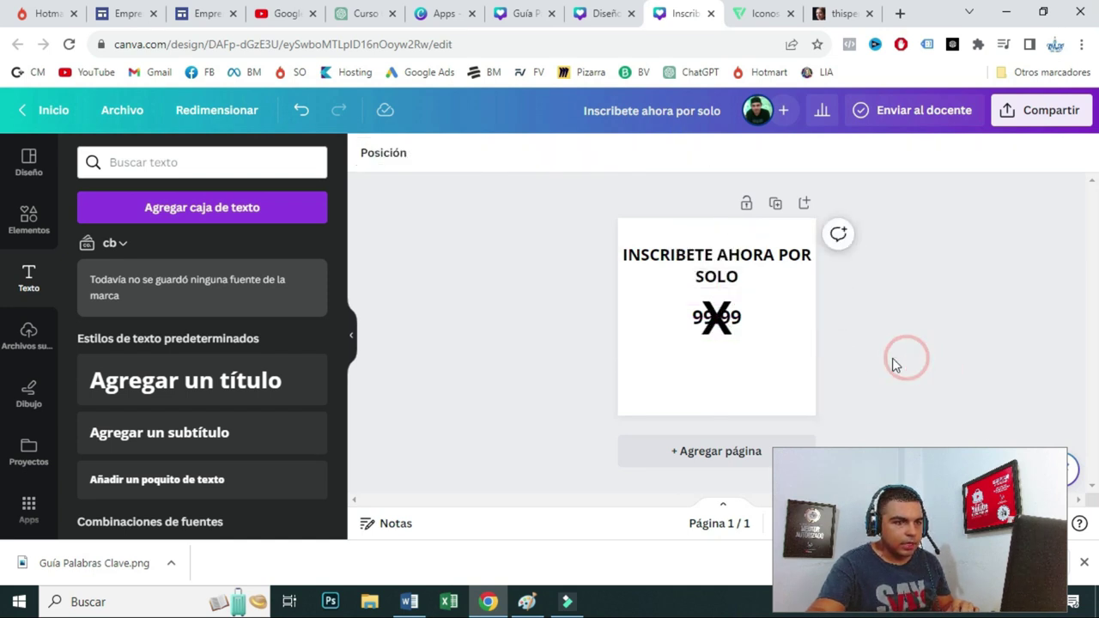
click(743, 321)
click(801, 373)
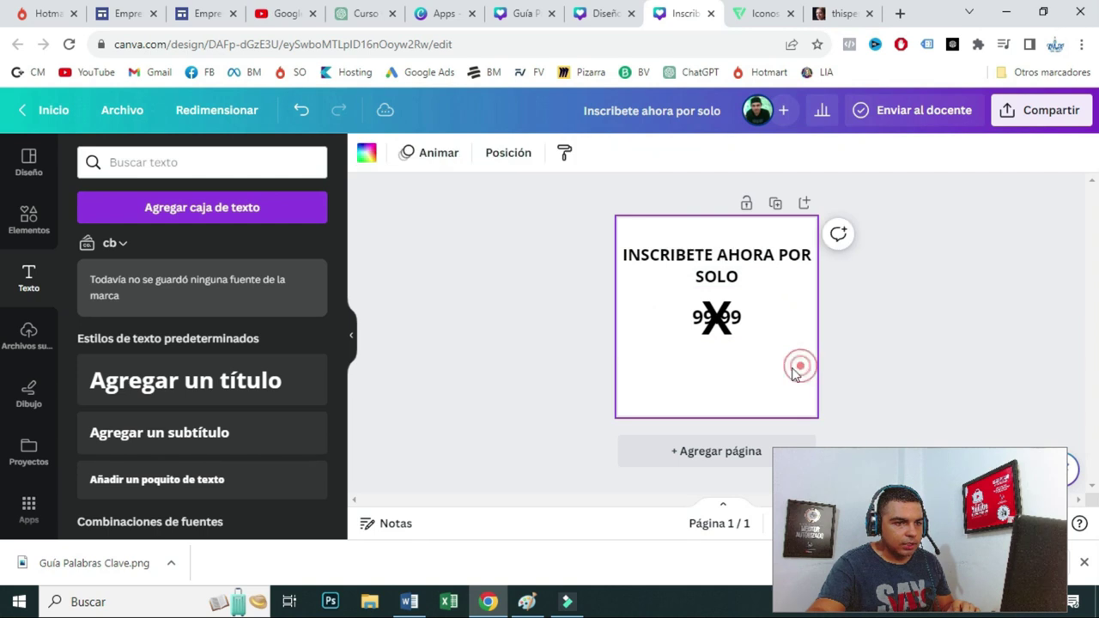
- Duplicate the 99.99 text, moving the X aside to reach it, place the copy below and put the X back over the original price
drag(724, 324, 742, 352)
click(711, 314)
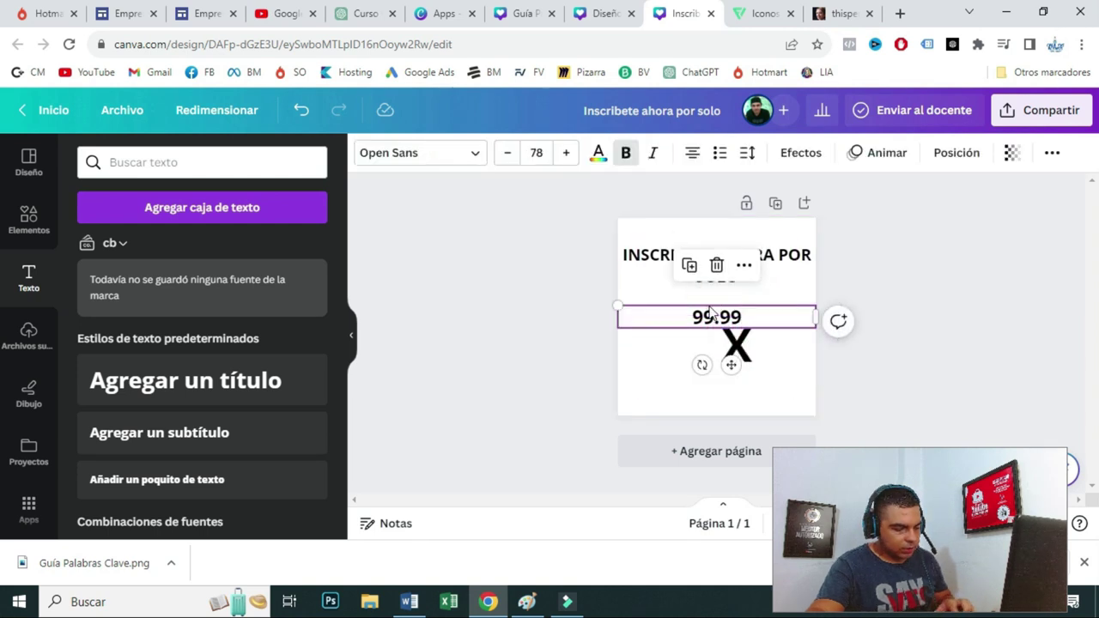
key(ctrl+d)
drag(711, 315, 697, 388)
drag(748, 358, 728, 327)
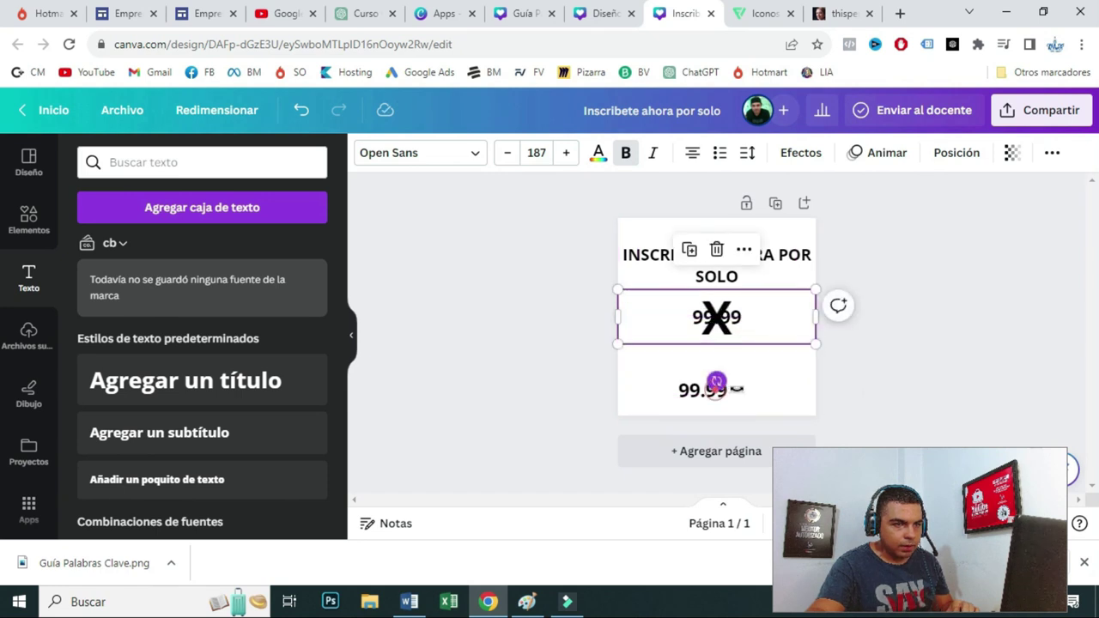
- Centre the copied price below the crossed-out one and replace its text with "49.99"
drag(716, 382, 704, 371)
double_click(702, 370)
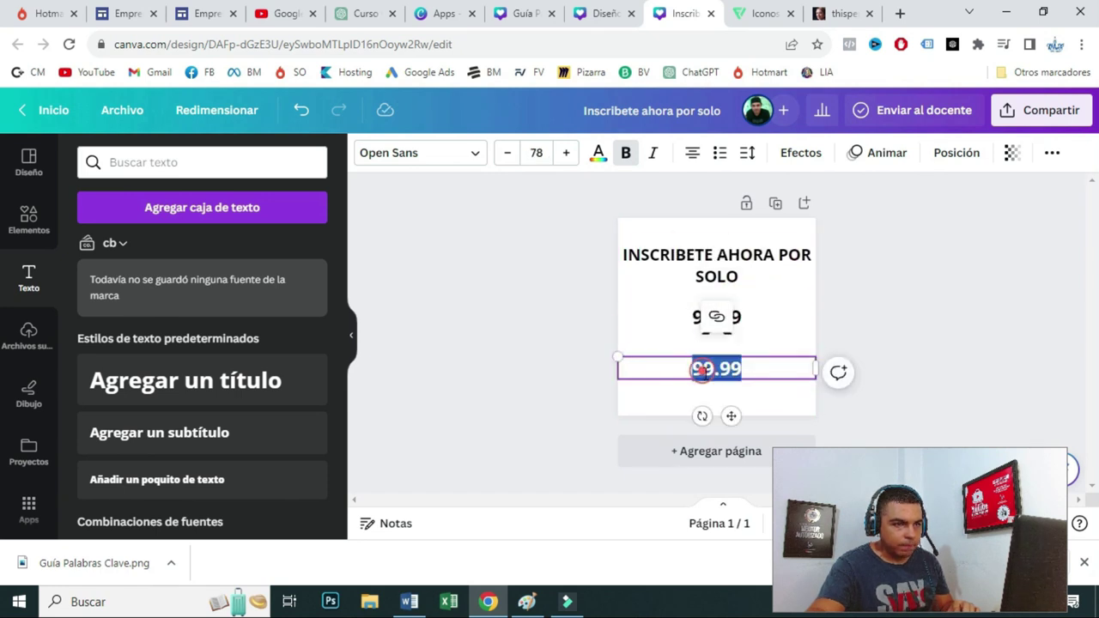
text(4)
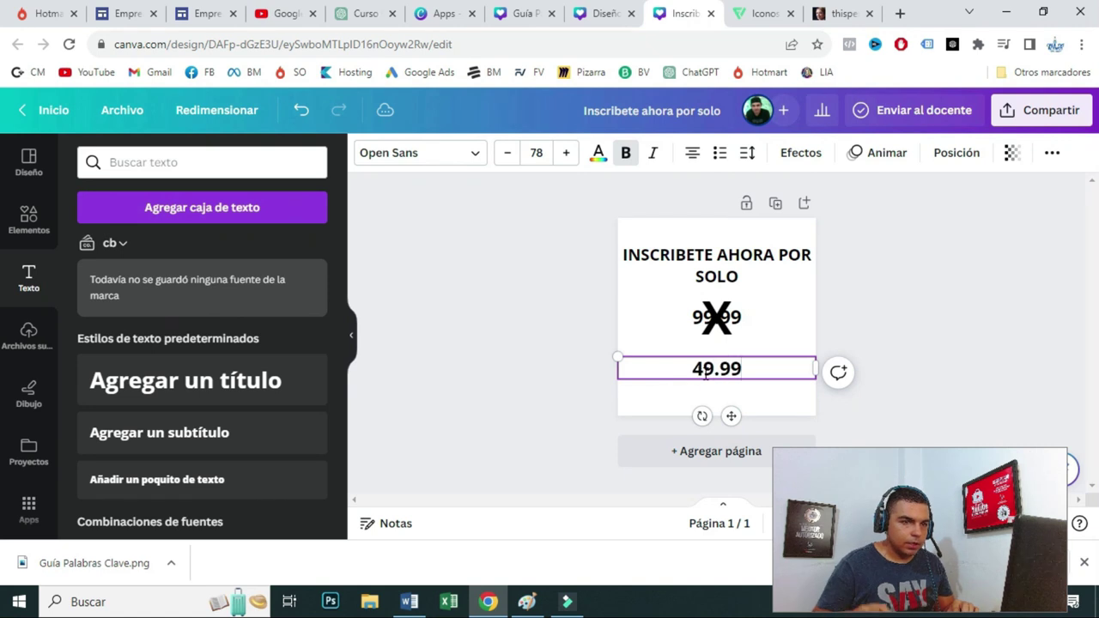
text(9.99)
- Give the 49.99 price the custom green text colour #1F8606
double_click(716, 368)
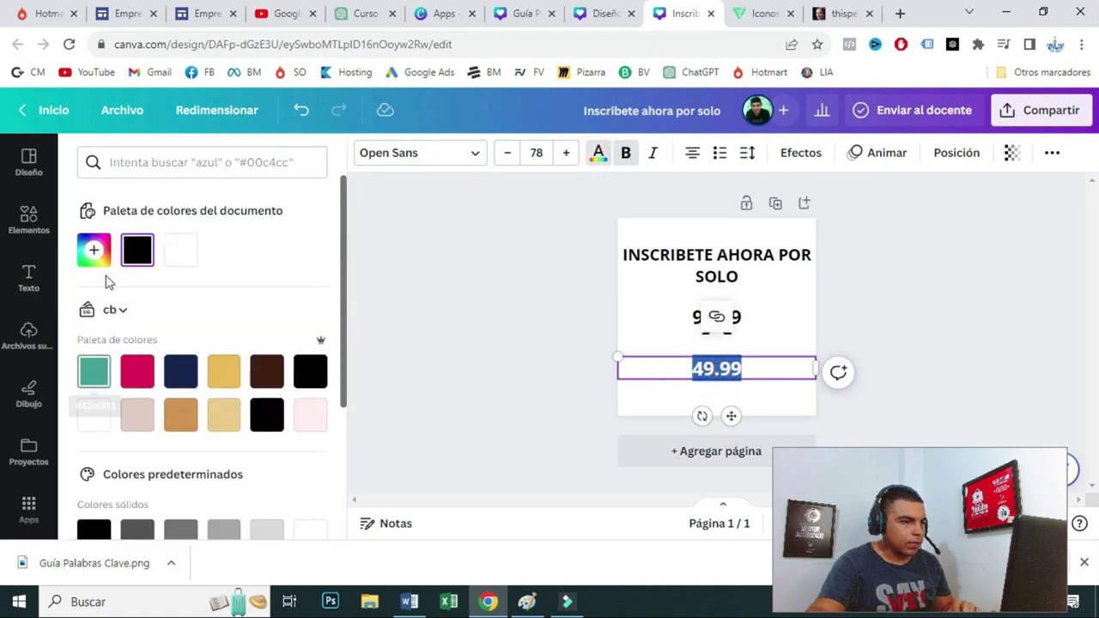
click(93, 249)
click(166, 388)
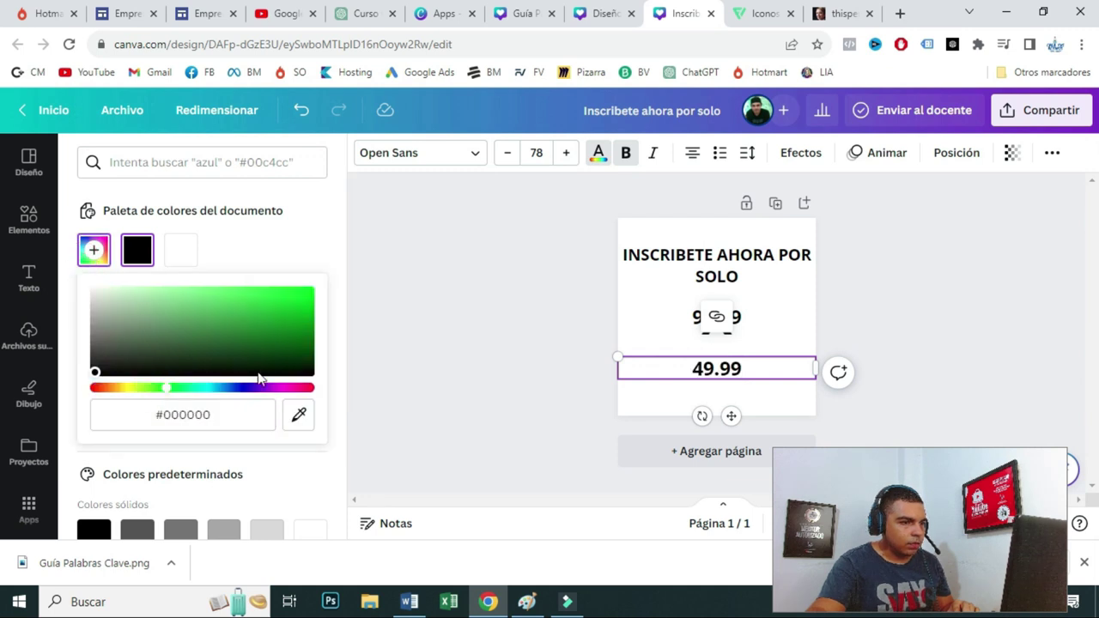
drag(164, 389, 150, 395)
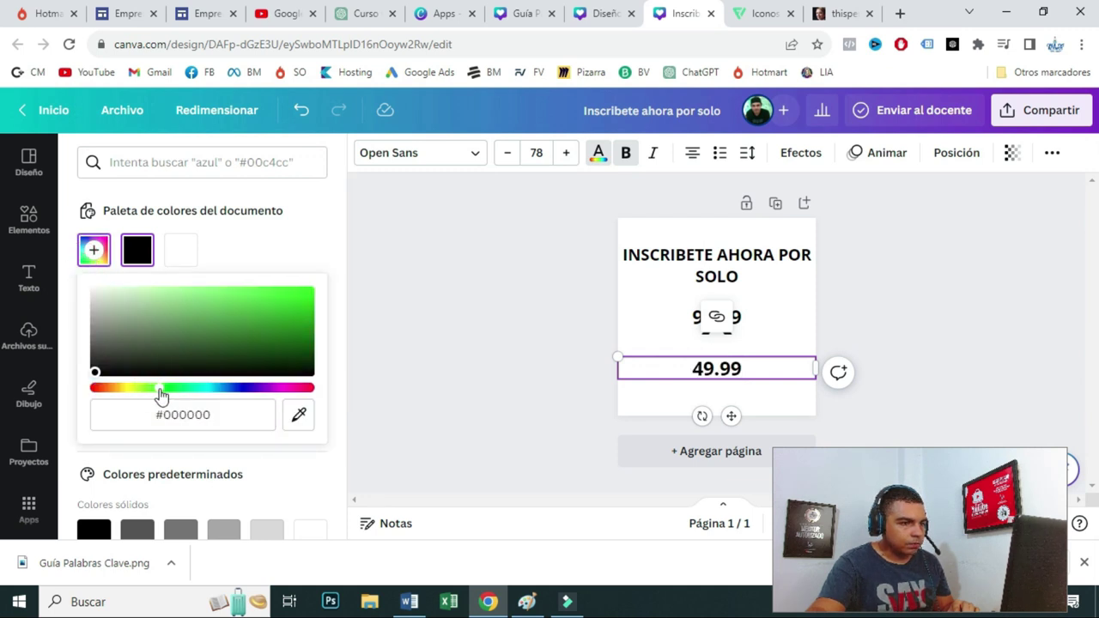
drag(235, 342, 303, 329)
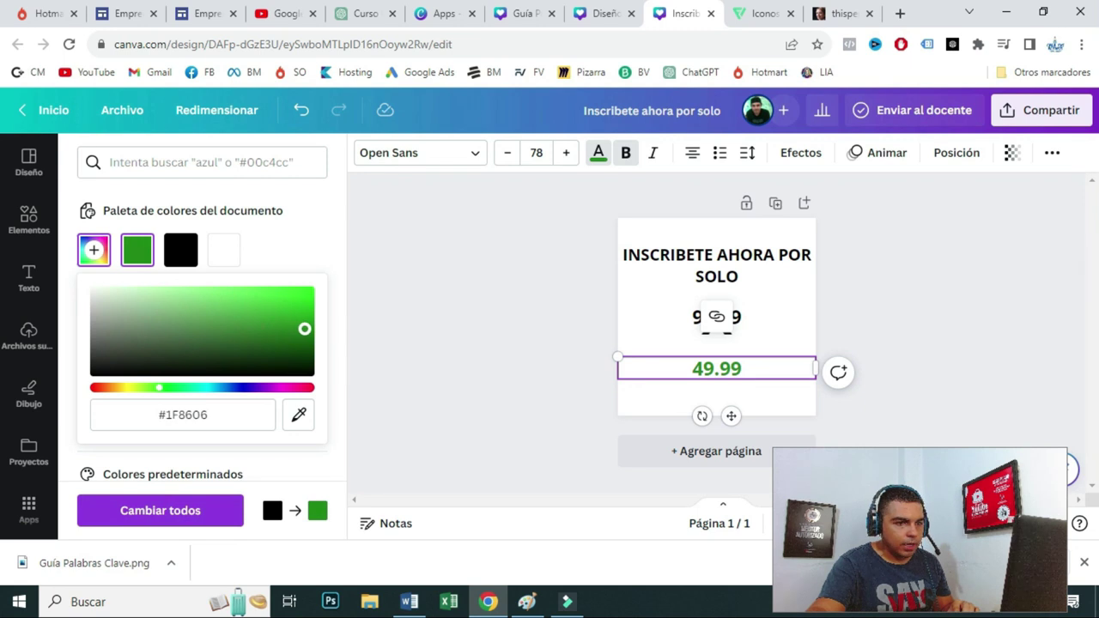
click(445, 367)
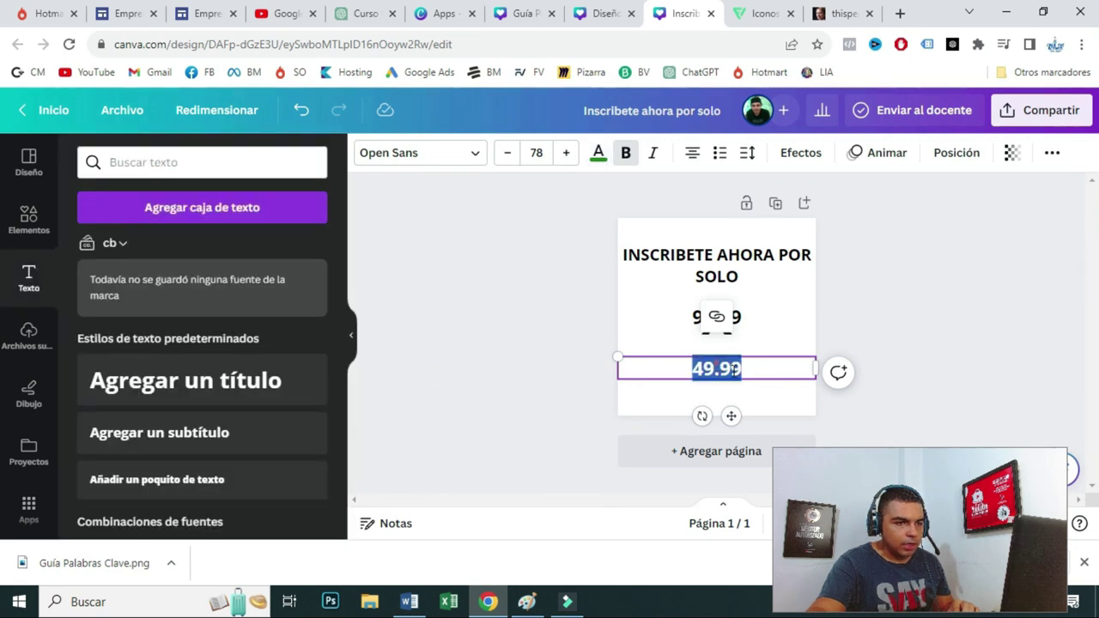
- Set the font size of the 49.99 price to 178 and move it slightly up, centred below the crossed-out price
click(536, 153)
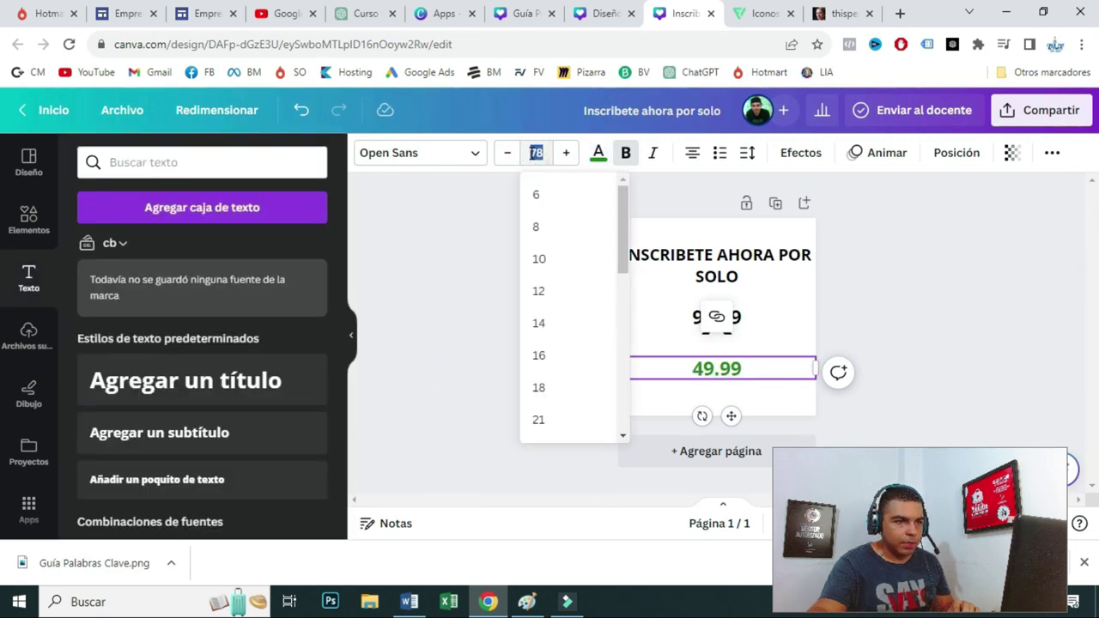
click(529, 152)
text(1)
key(Return)
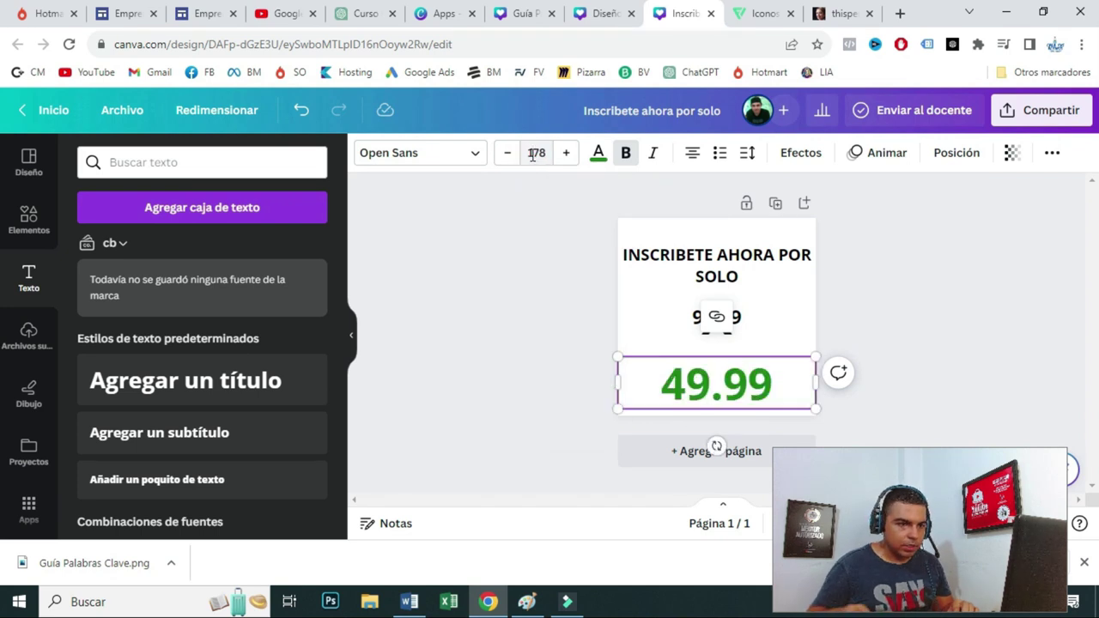
click(939, 341)
click(735, 380)
drag(736, 381, 739, 392)
click(933, 360)
click(993, 375)
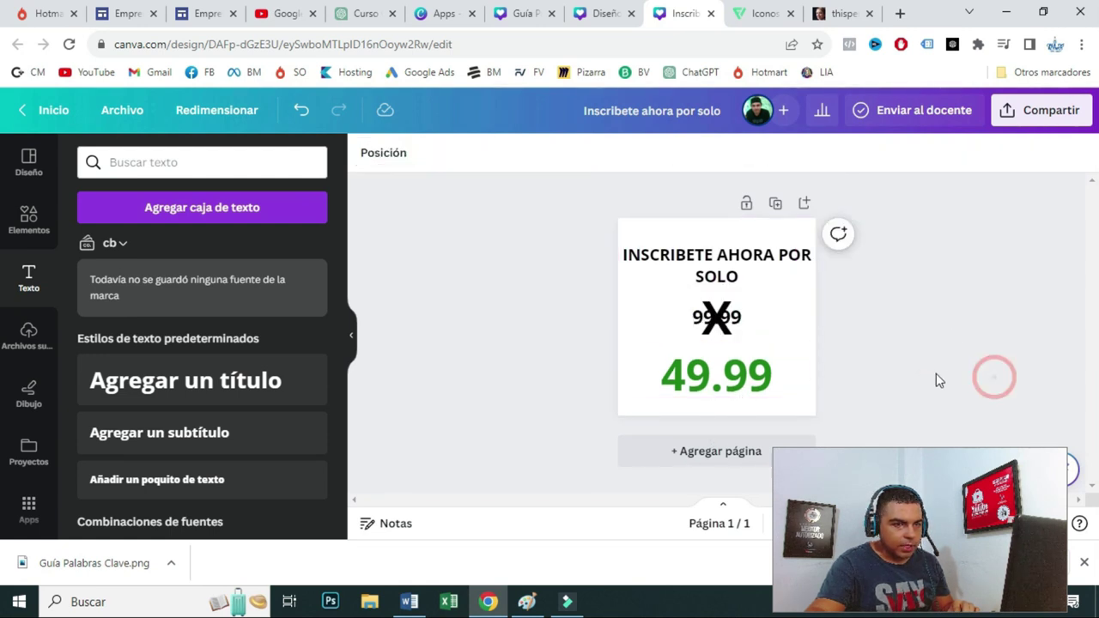
- Check the published price section and upload price image 27 from folder A into the Emprende Hoy page in the Google Sites editor
click(192, 15)
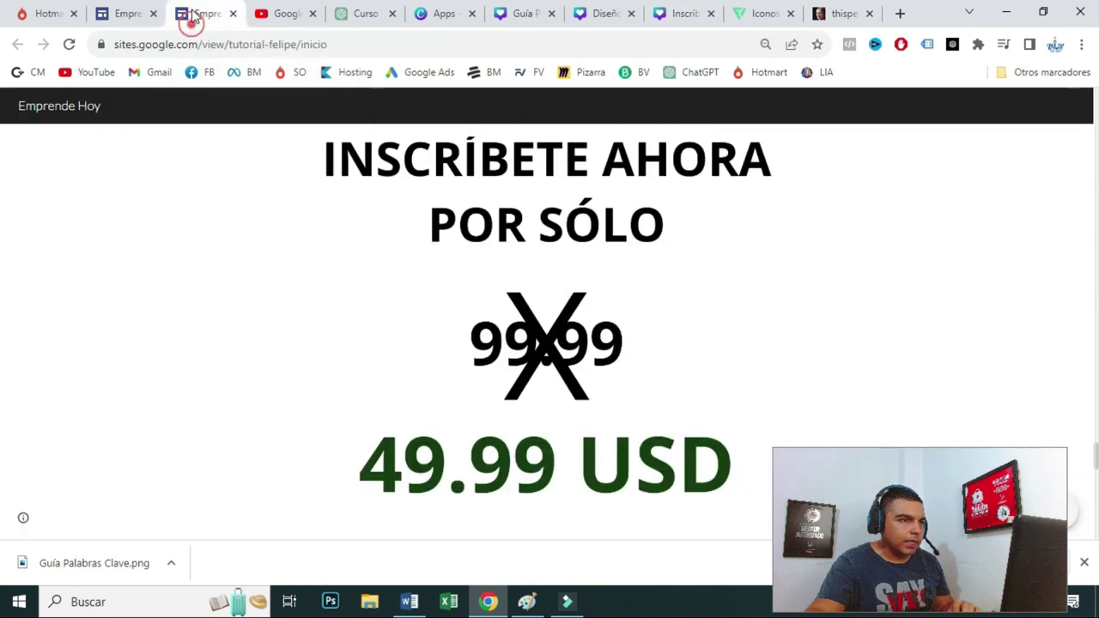
click(111, 12)
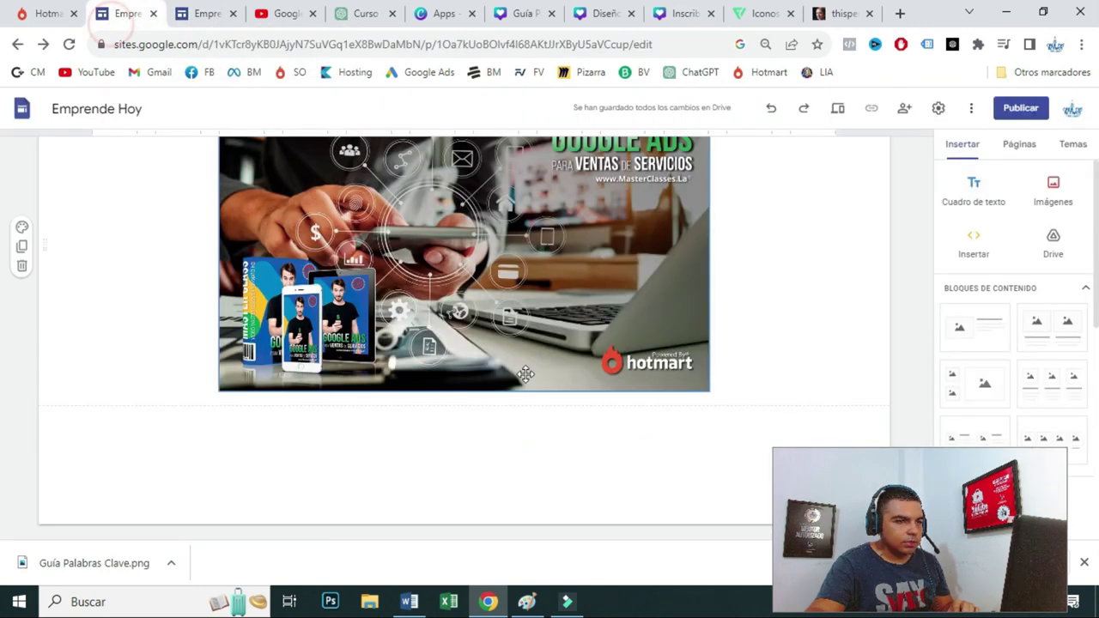
click(1052, 189)
click(1049, 233)
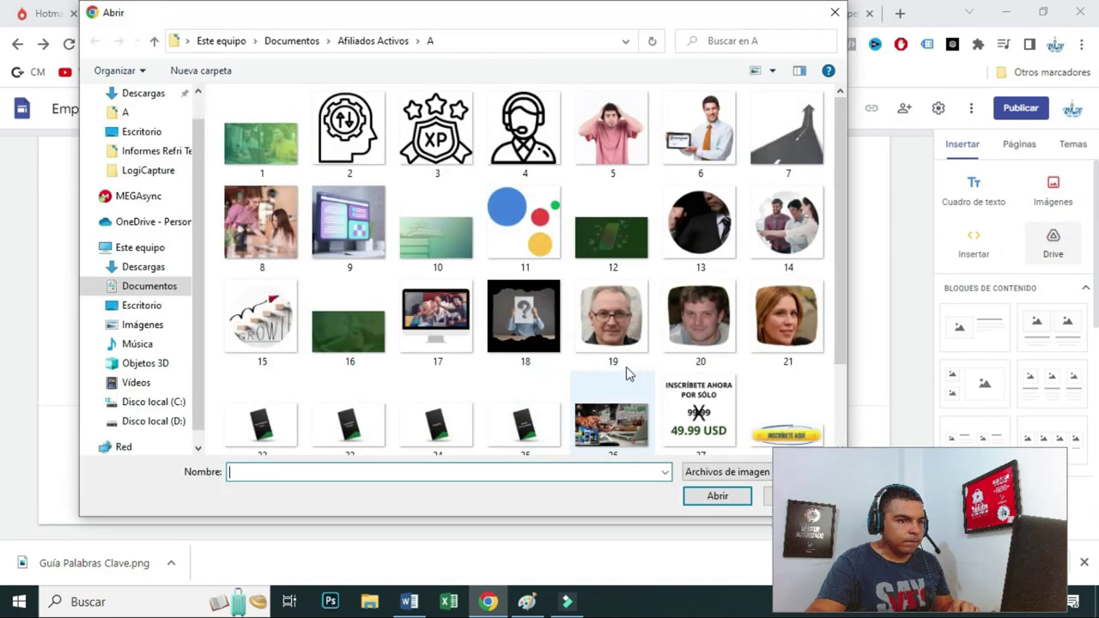
scroll(626, 366, down, 1)
double_click(699, 322)
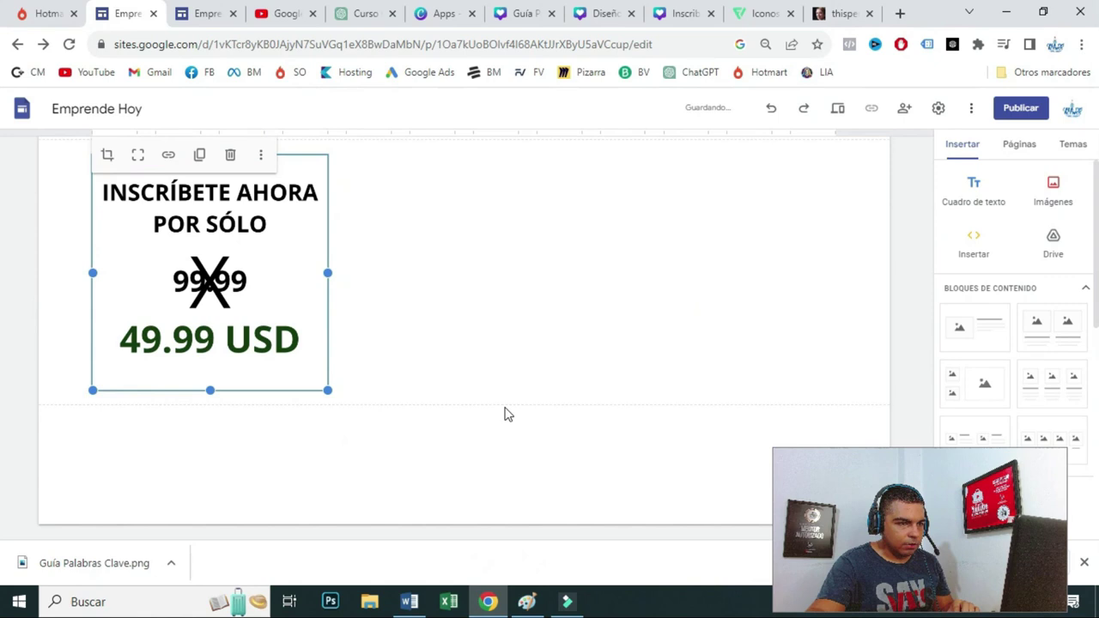
- Enlarge the price image and centre it in its section below the Hotmart picture
scroll(829, 427, up, 2)
scroll(544, 461, down, 1)
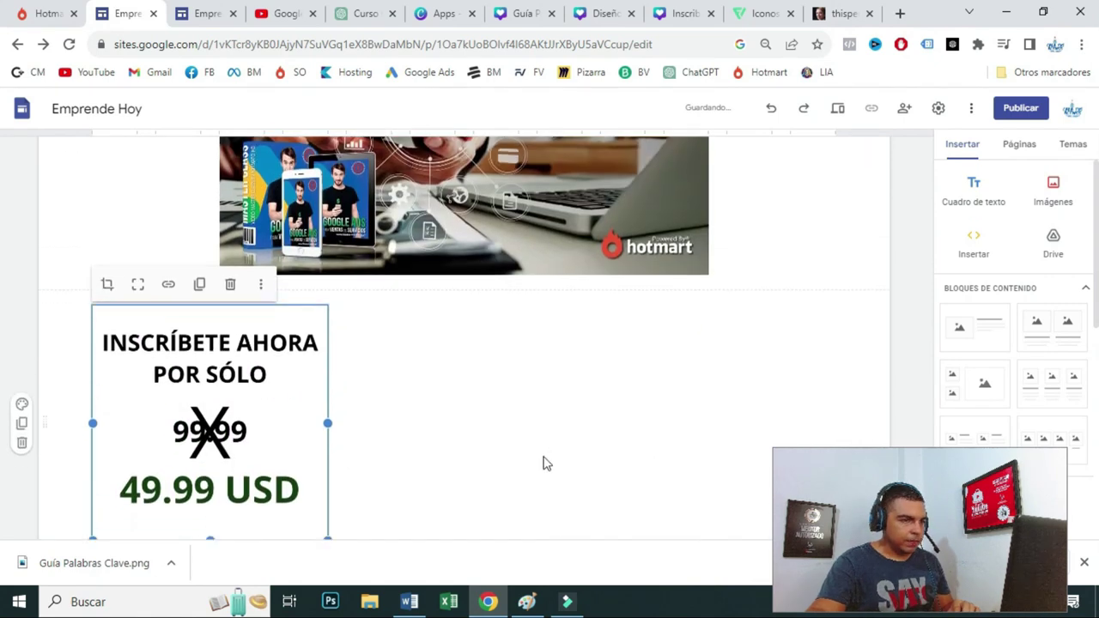
drag(309, 356, 432, 420)
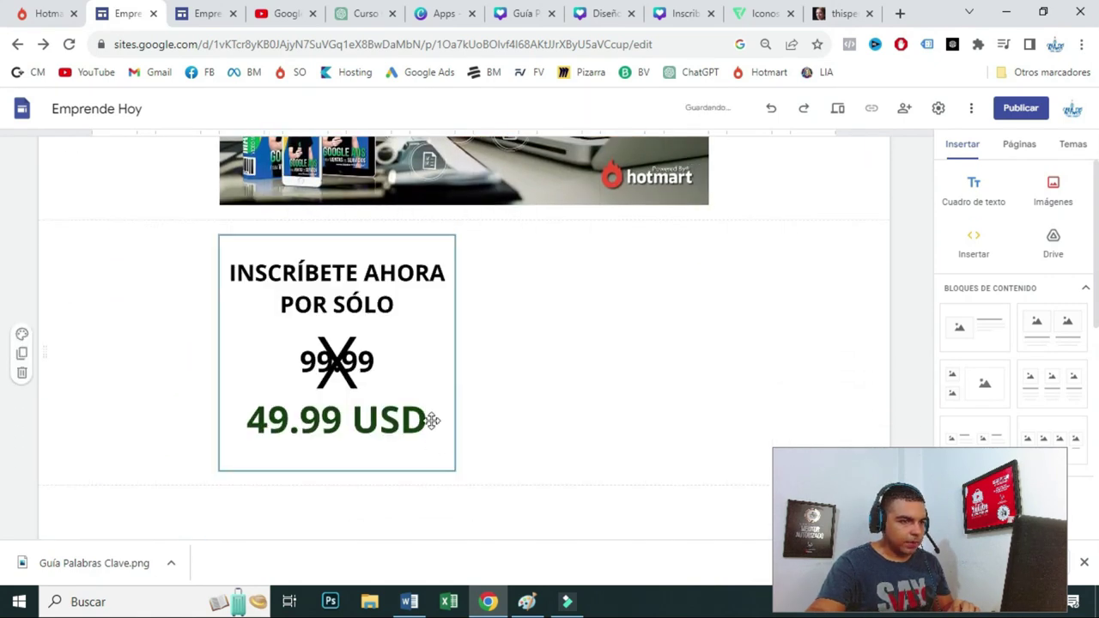
drag(480, 489, 569, 515)
drag(420, 289, 559, 318)
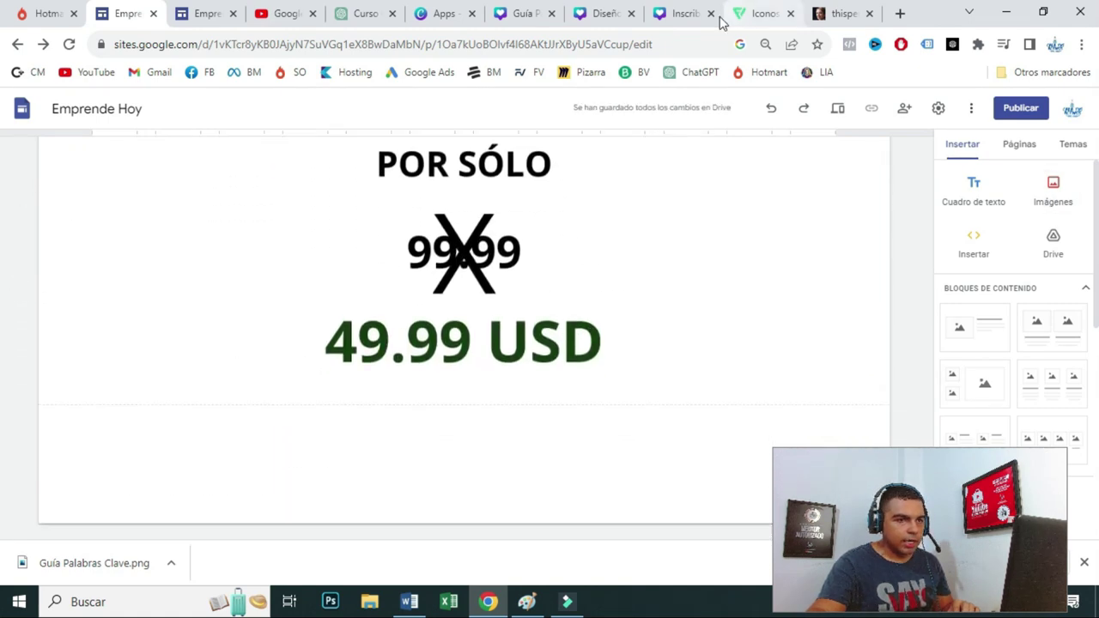
- Check the enrollment button on the published page and search Google Images for "INSCRIBETE AQUI PNG" in a new browser tab
click(203, 13)
scroll(471, 404, down, 3)
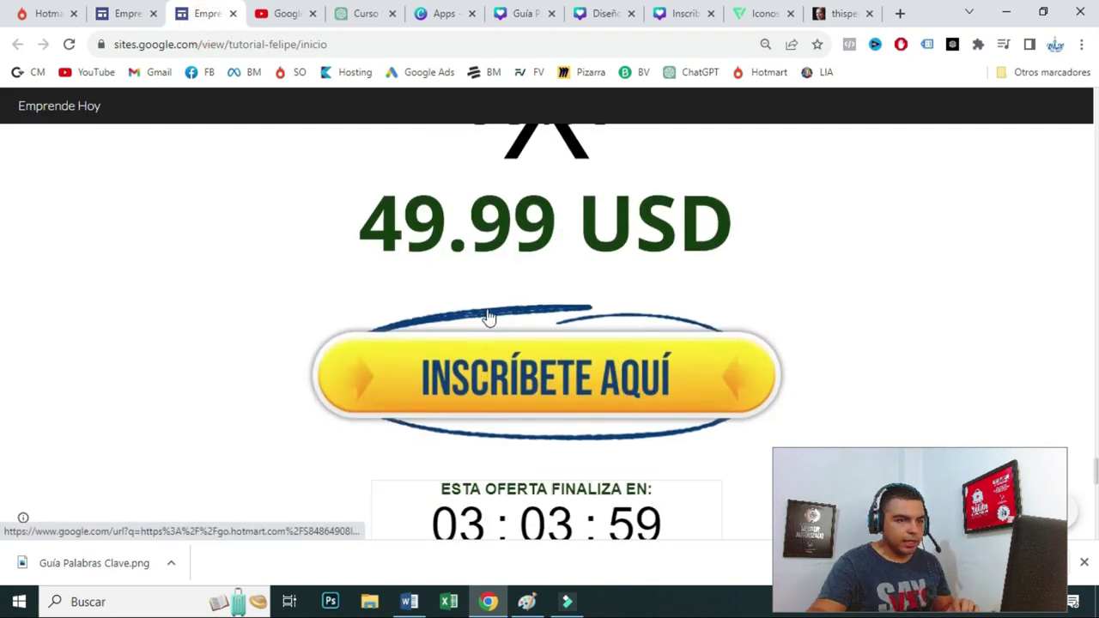
click(893, 19)
text(INS)
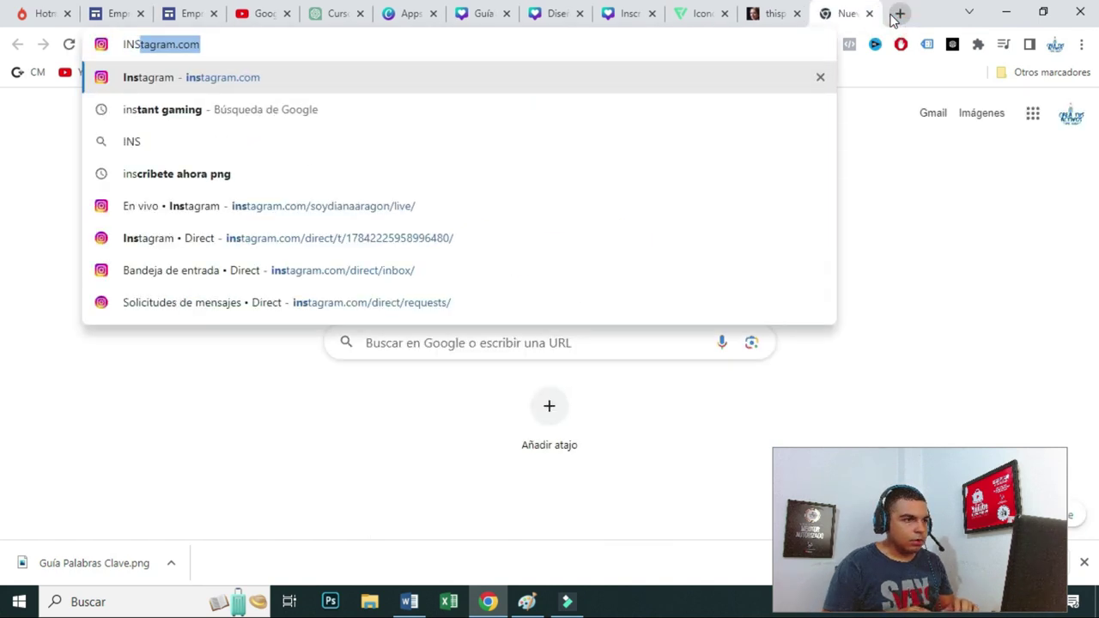
text(CRIBETE AQUI P)
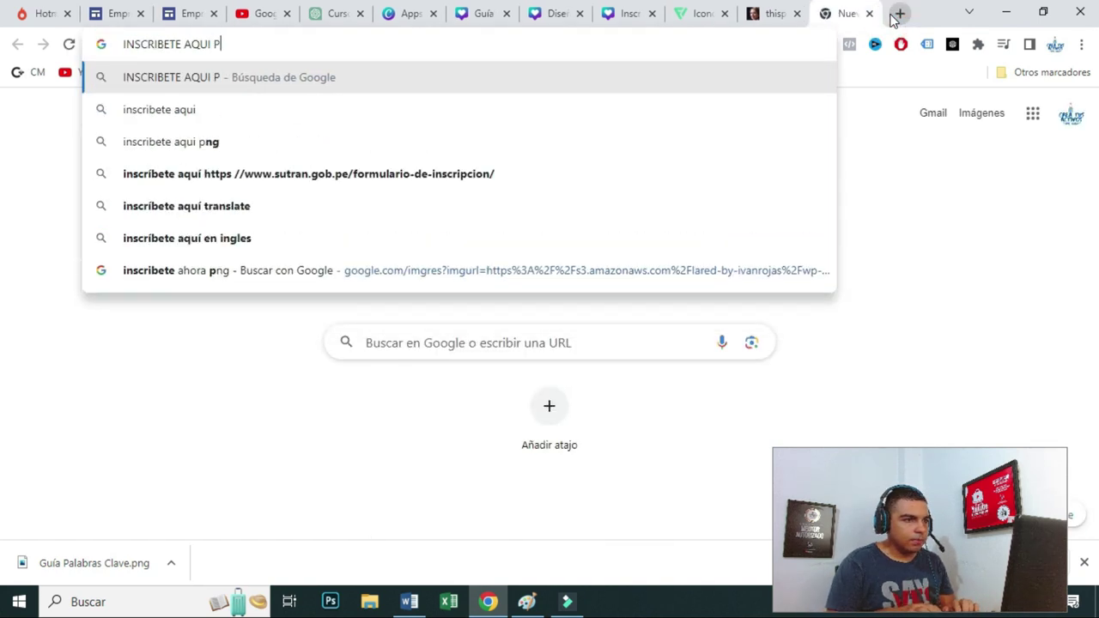
text(NG)
key(Return)
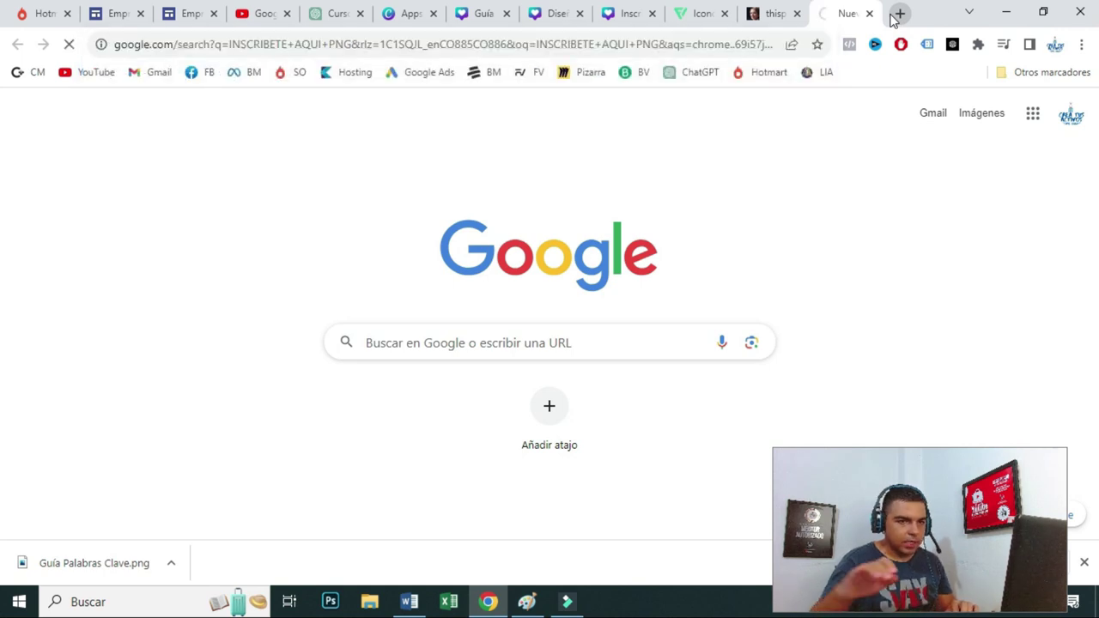
click(140, 170)
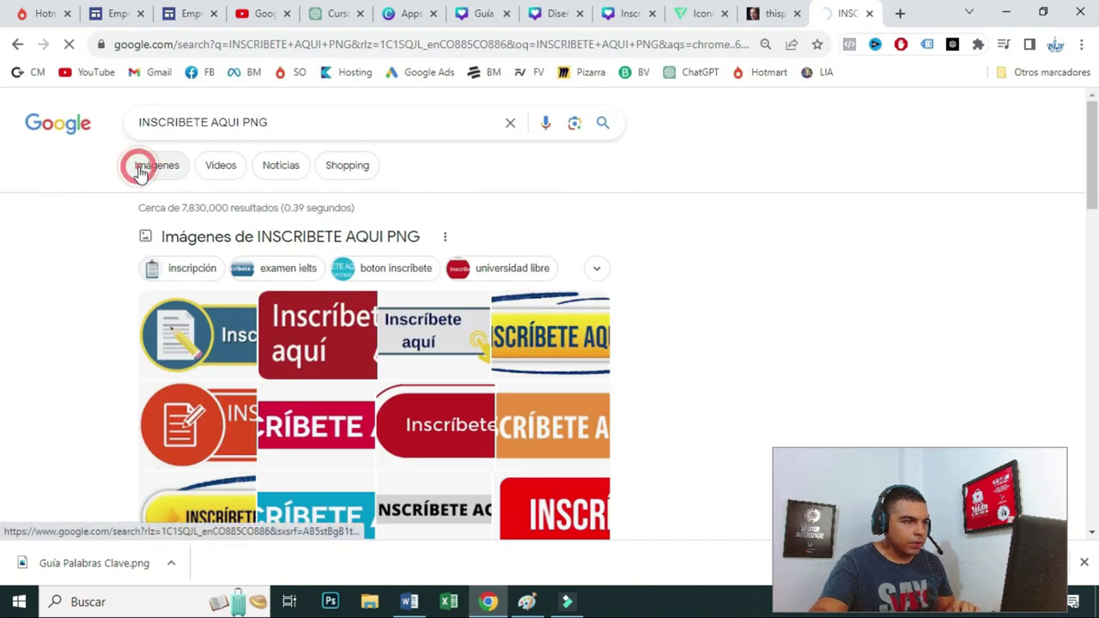
- Browse the enrollment button images and compare them with the button on the published page
scroll(274, 341, down, 2)
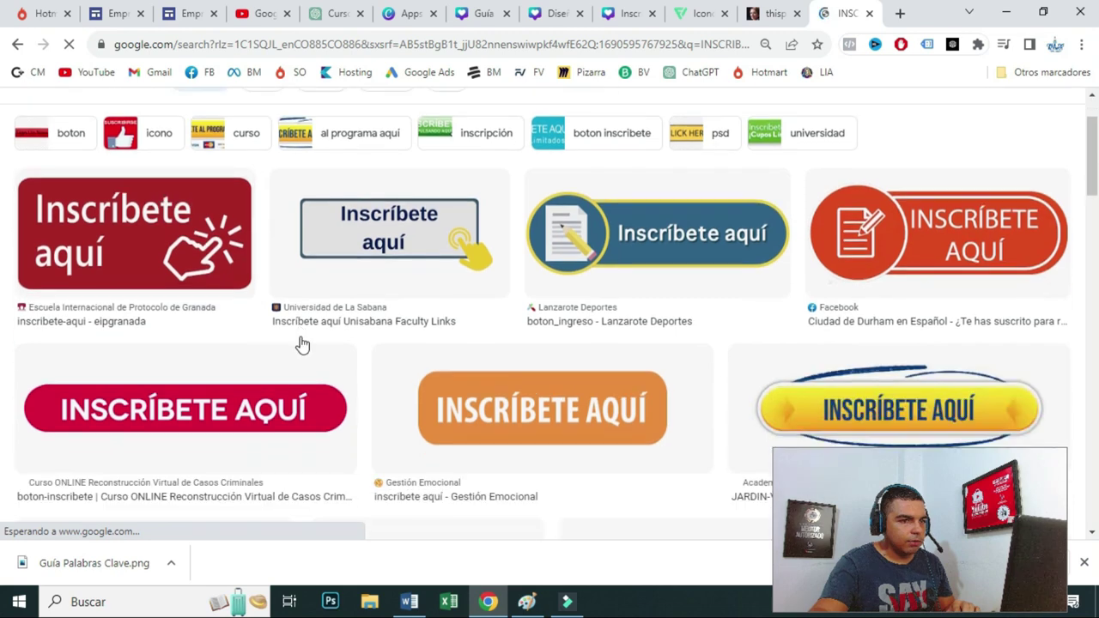
scroll(470, 420, down, 2)
scroll(471, 421, down, 6)
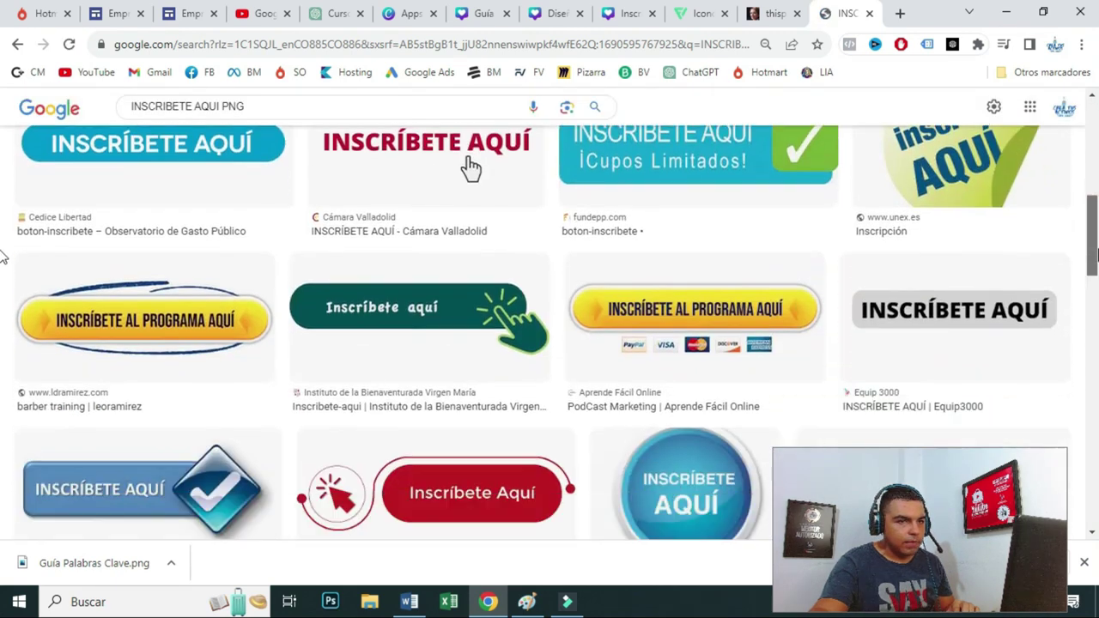
scroll(1092, 159, up, 8)
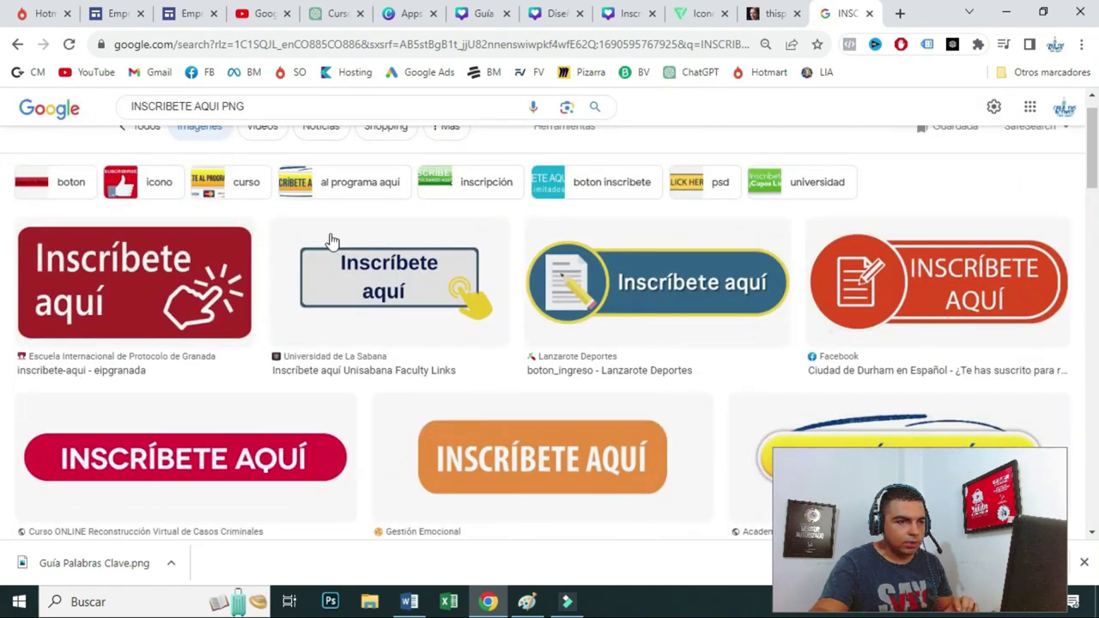
click(185, 19)
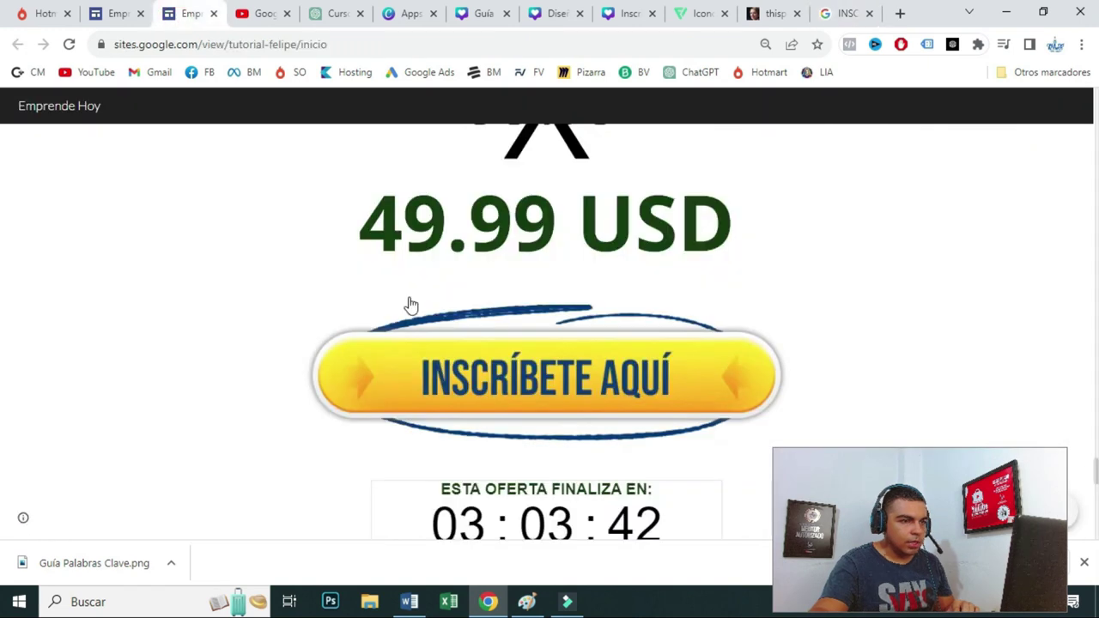
- Upload the yellow "INSCRÍBETE AQUÍ" button image into the Emprende Hoy page in the Google Sites editor
click(131, 13)
click(1056, 194)
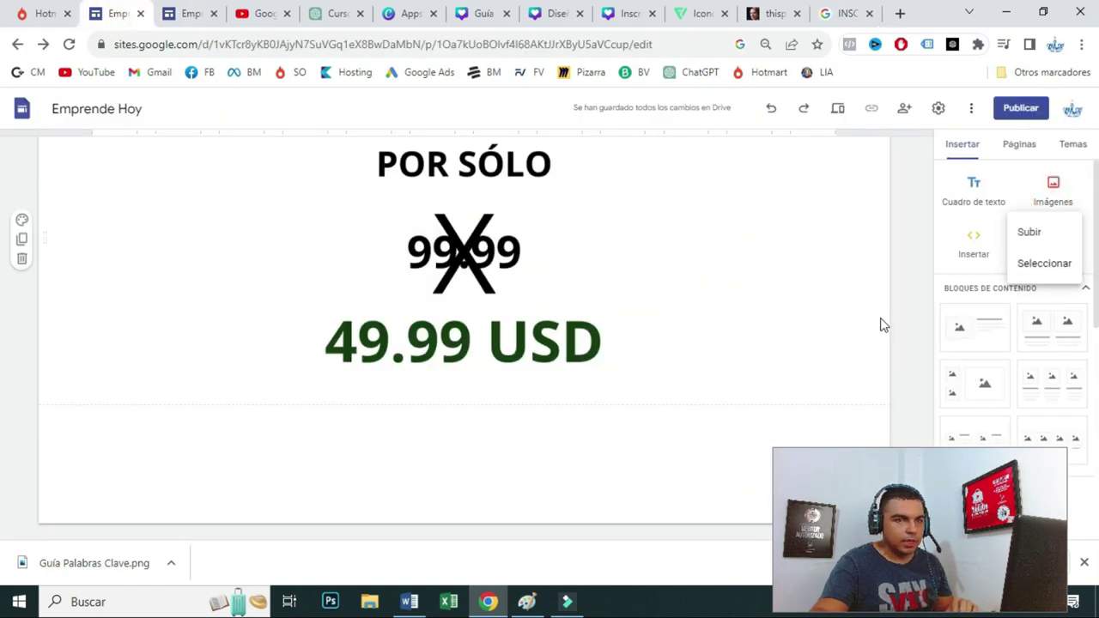
click(1021, 237)
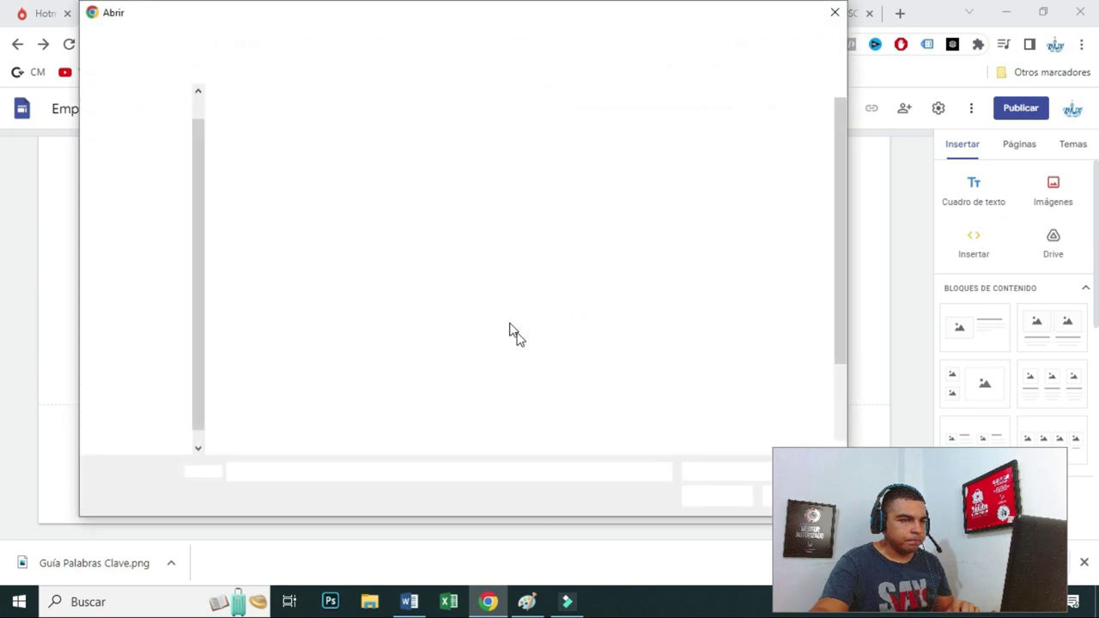
double_click(766, 341)
- Centre the "INSCRÍBETE AQUÍ" button image below the price and enlarge it to about twice its width
click(208, 367)
drag(315, 365, 527, 406)
drag(493, 366, 519, 373)
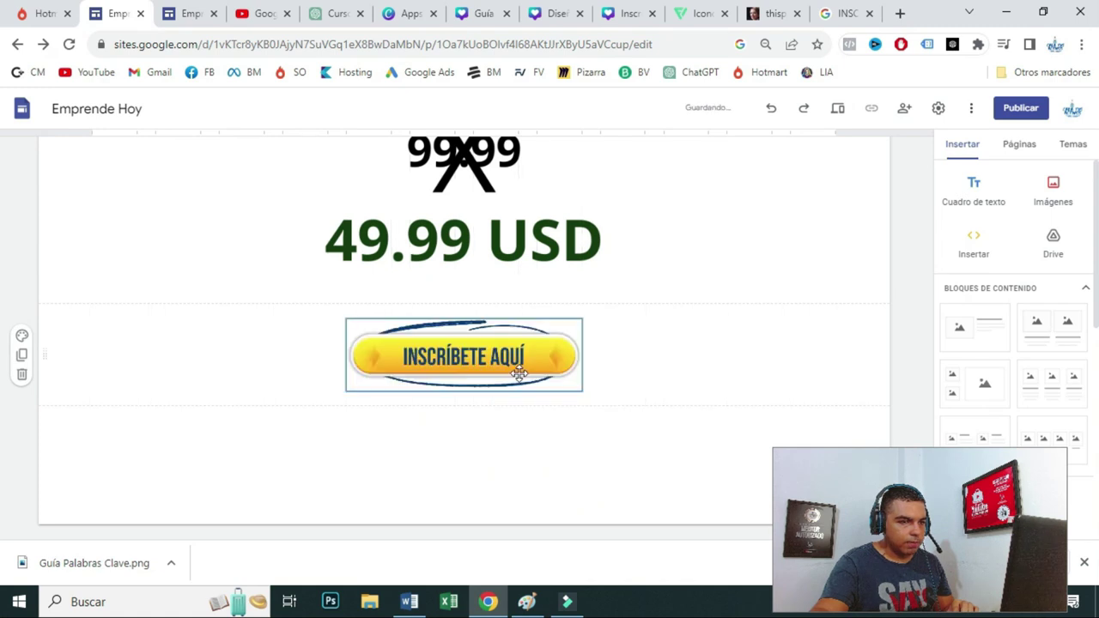
click(433, 361)
drag(345, 390, 227, 442)
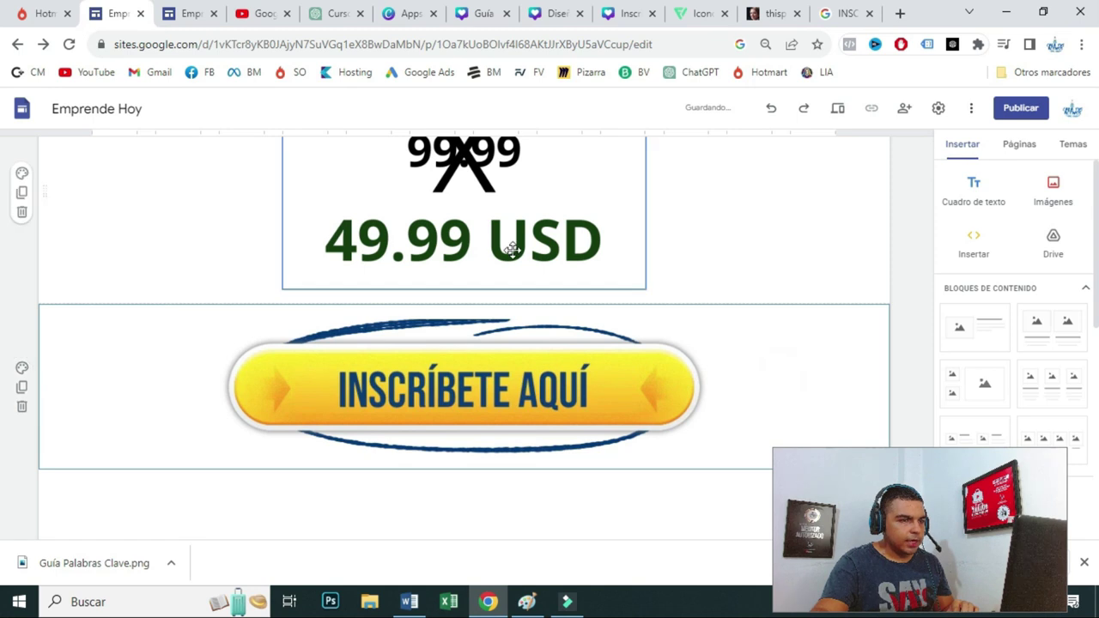
- Switch to Hotmart and open the affiliate links page of the product "Google Ads Para Venta de Servicios"
scroll(510, 245, up, 3)
scroll(502, 359, down, 3)
scroll(524, 355, down, 2)
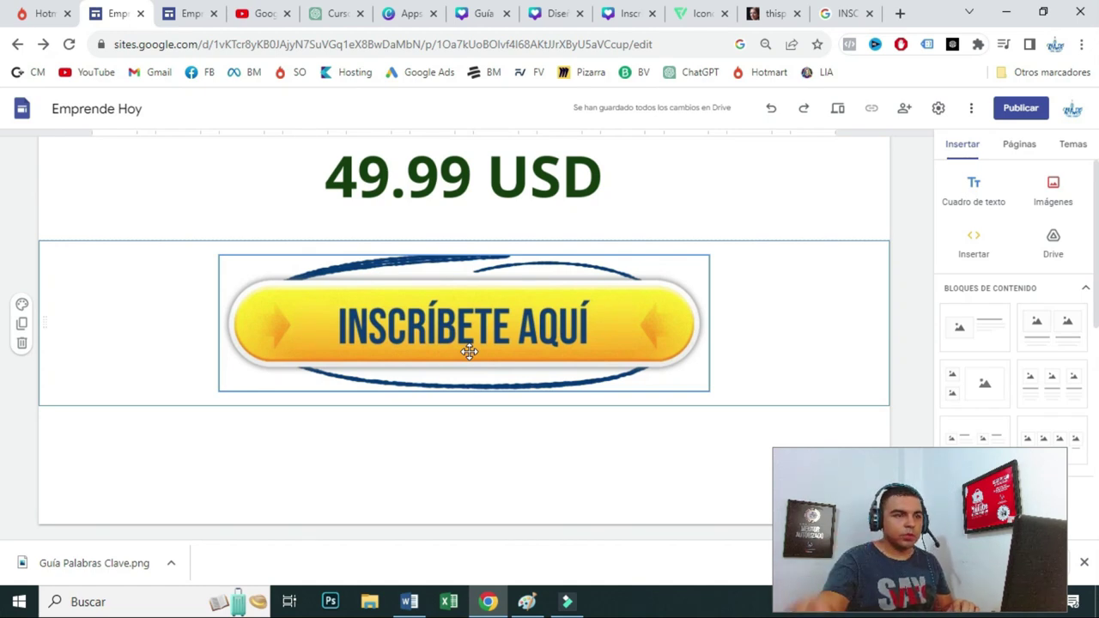
click(24, 13)
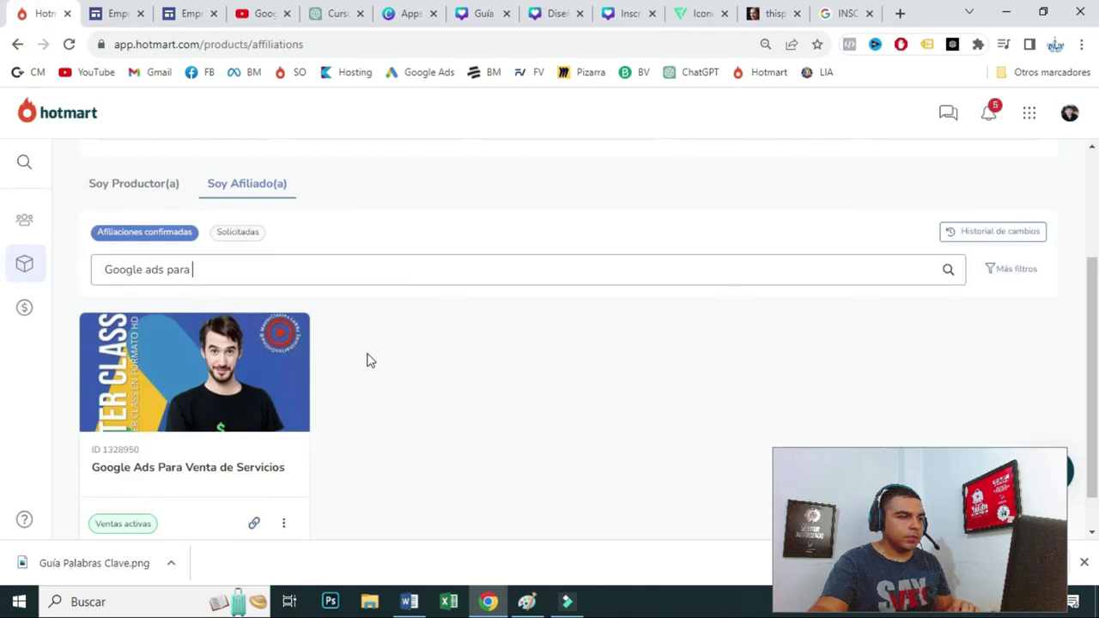
scroll(301, 412, down, 1)
click(146, 467)
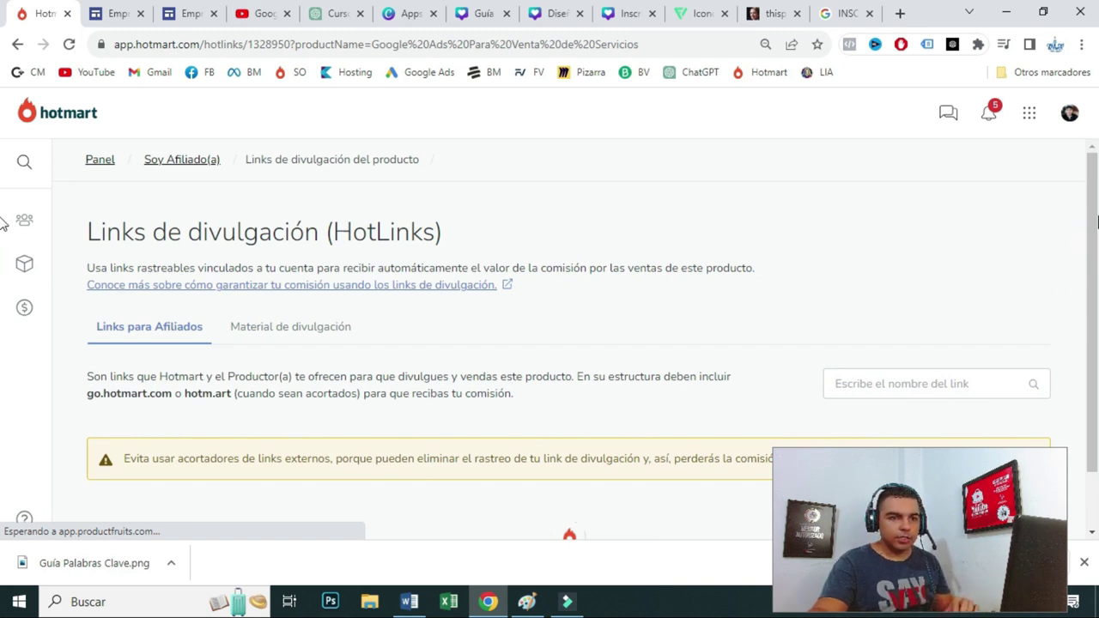
- Find the hotlink that takes prospects to the clean checkout ("checkout limpio para crashing") and copy it
scroll(1095, 218, down, 1)
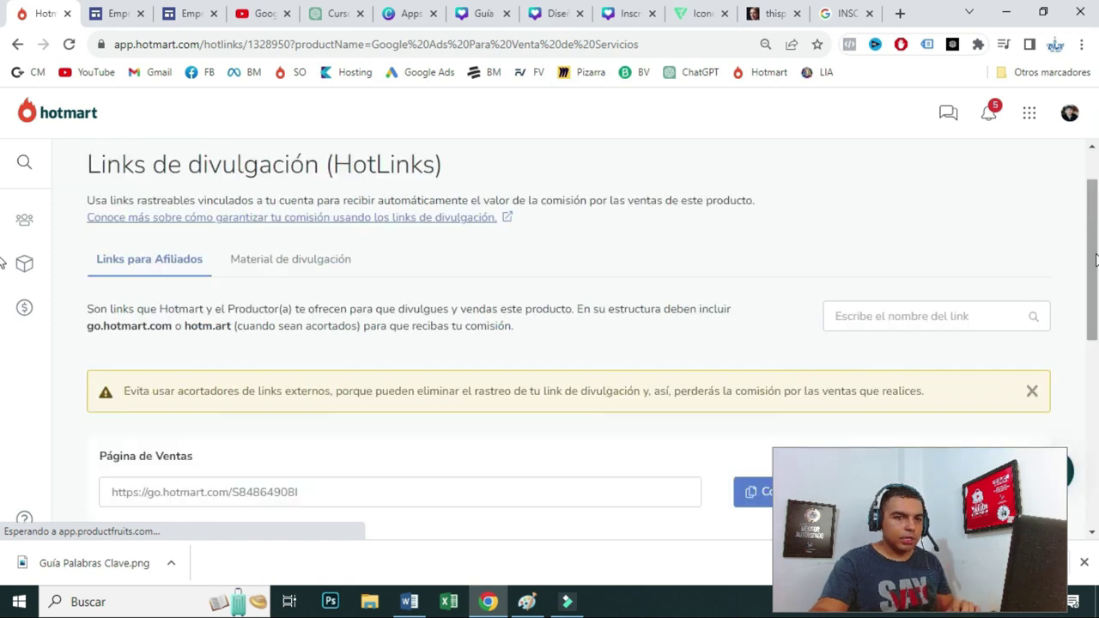
drag(1096, 242, 1095, 388)
scroll(3, 378, up, 1)
scroll(2, 396, down, 1)
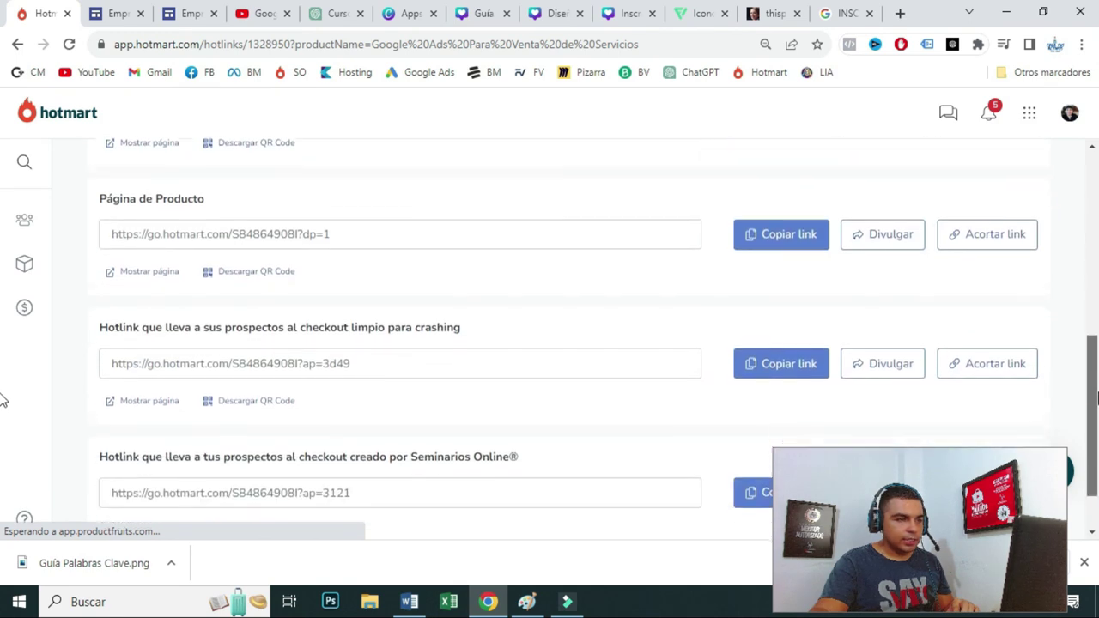
drag(99, 302, 360, 305)
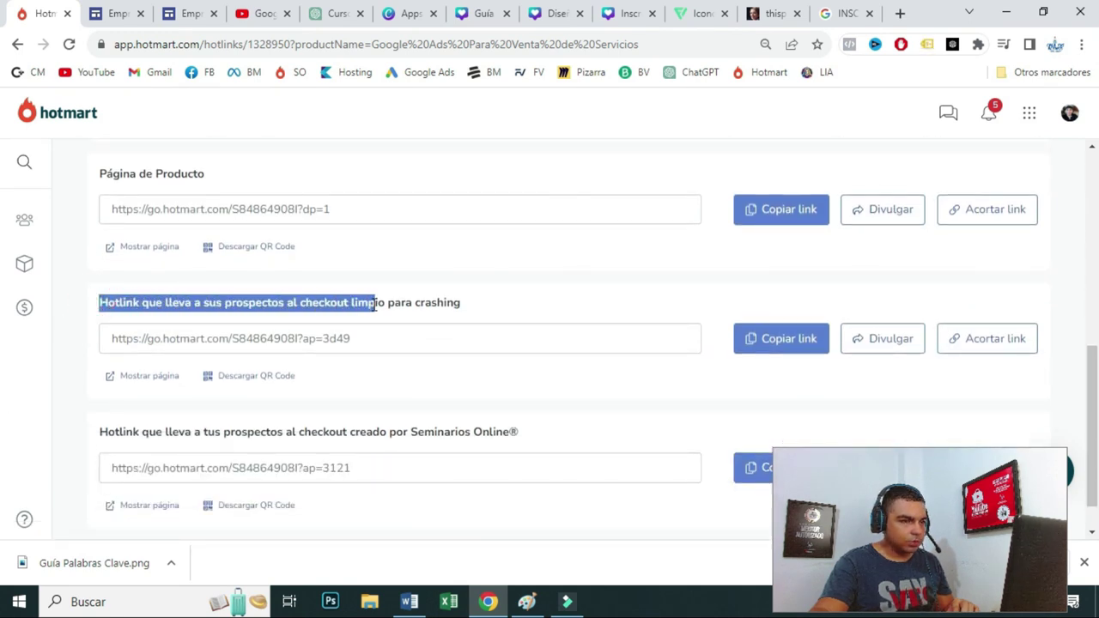
click(743, 341)
- Load the copied hotlink in a new browser tab, review the checkout page and close that tab
click(902, 14)
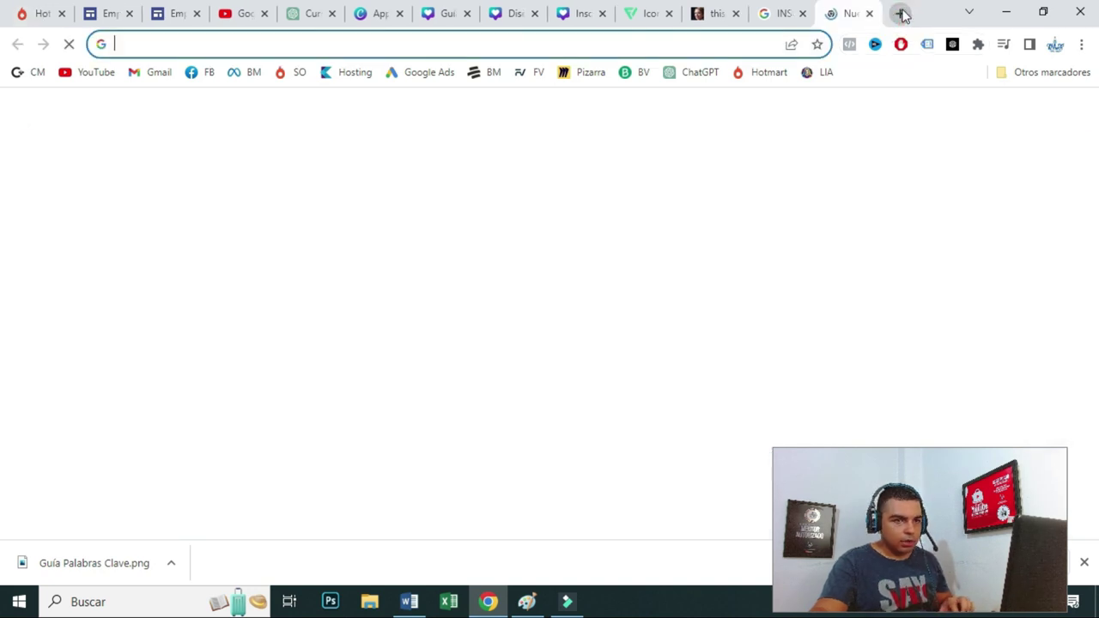
text(https://go.hotmart.com/S84864908I?ap=3d49)
key(Return)
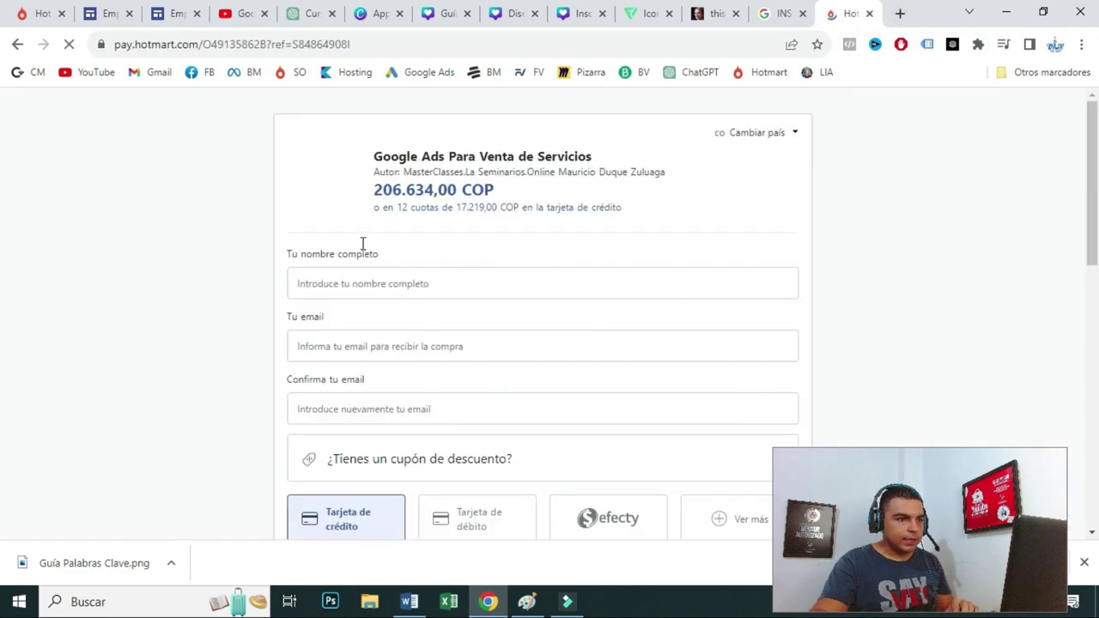
scroll(194, 289, down, 10)
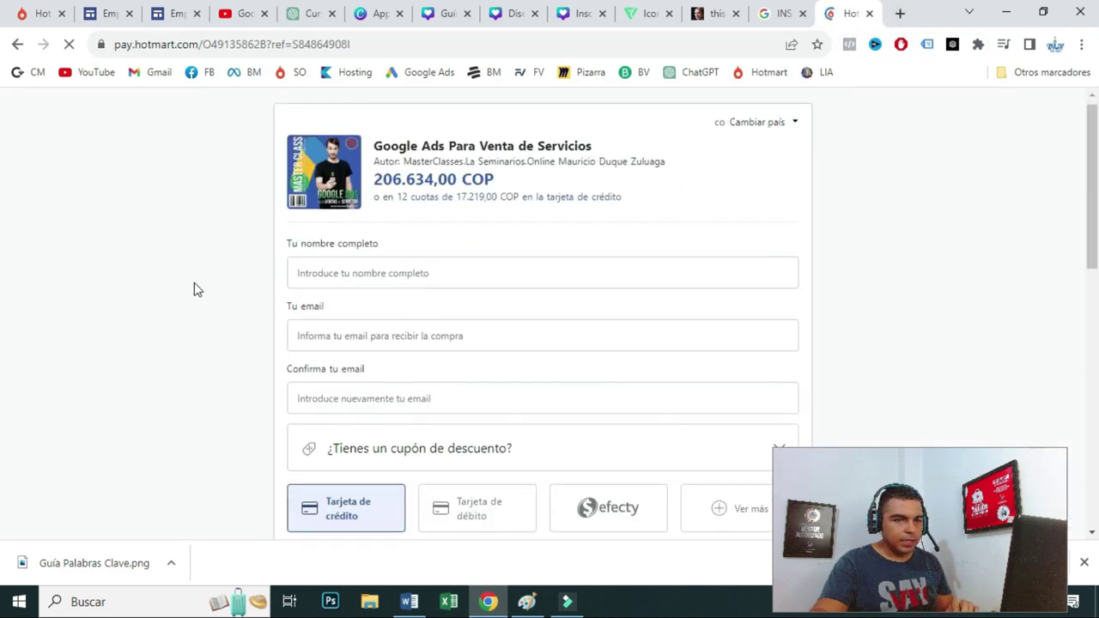
scroll(212, 315, up, 8)
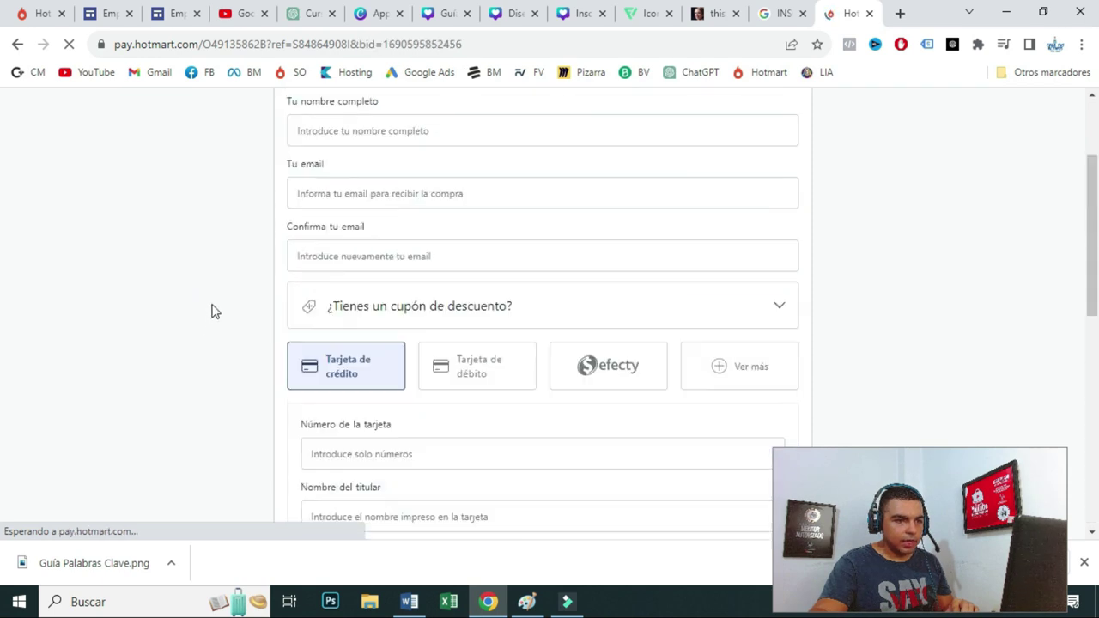
click(869, 13)
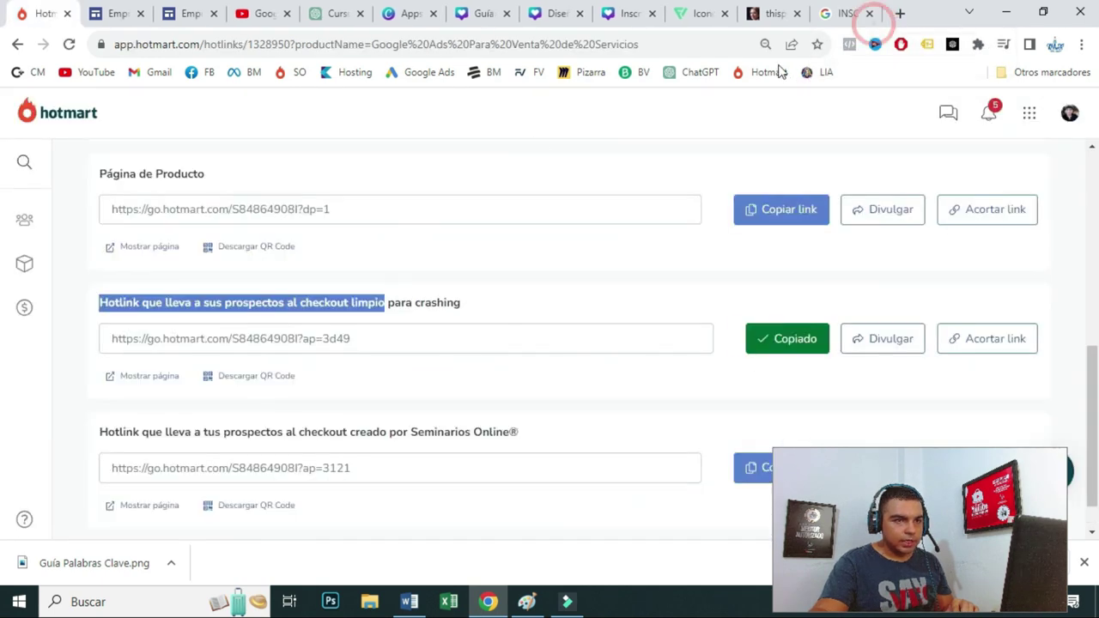
- Copy the clean checkout hotlink again and apply it as the link of the "INSCRÍBETE AQUÍ" button image in the Google Sites editor
click(811, 343)
click(116, 14)
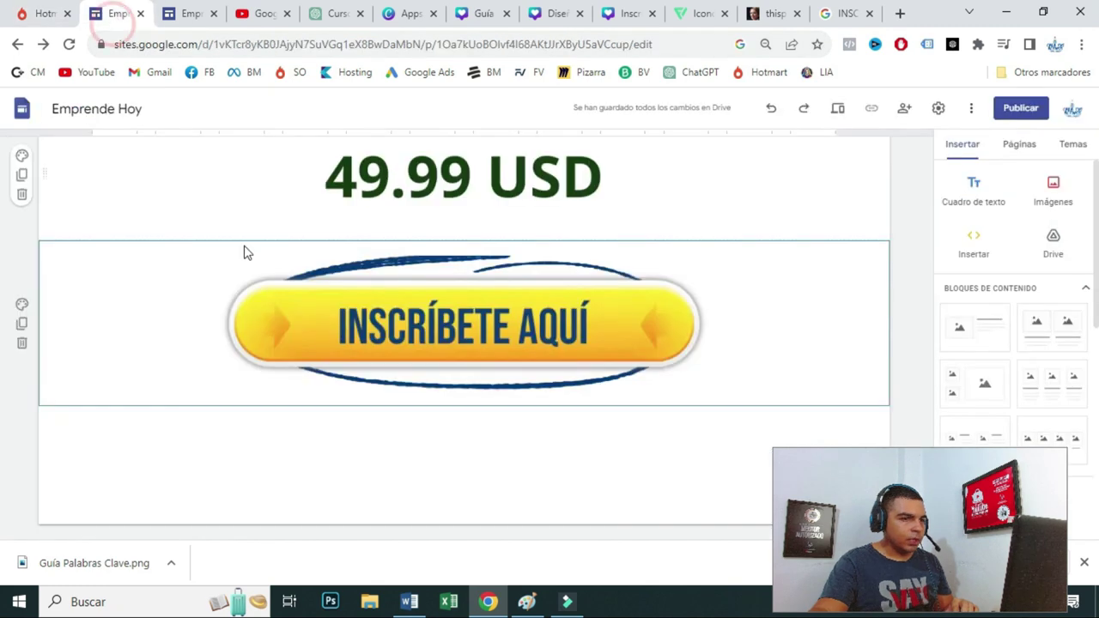
click(439, 331)
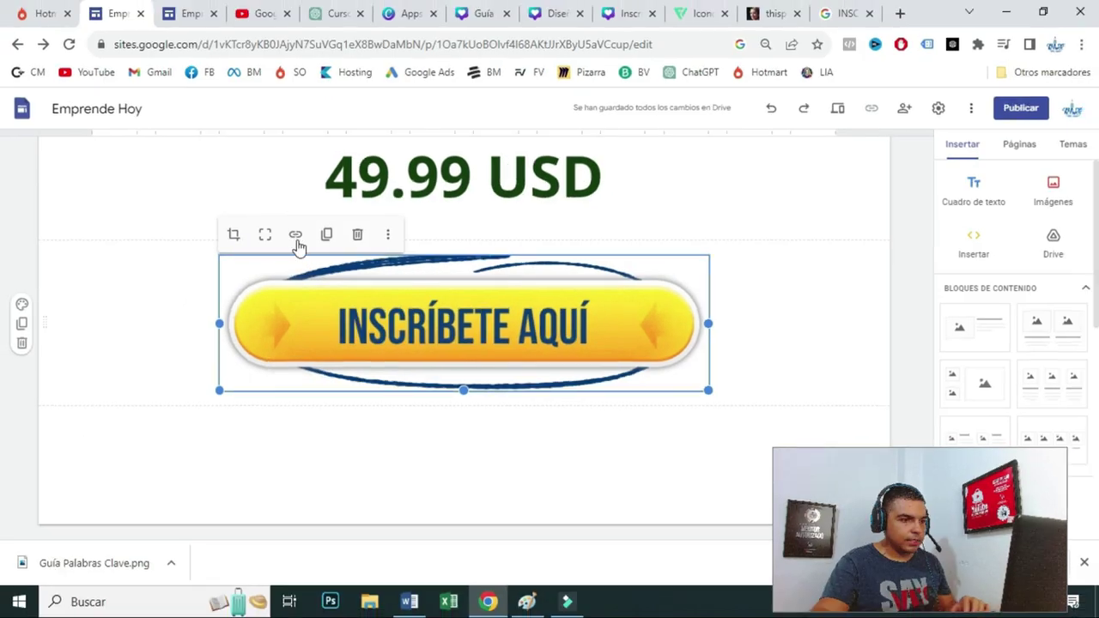
click(295, 240)
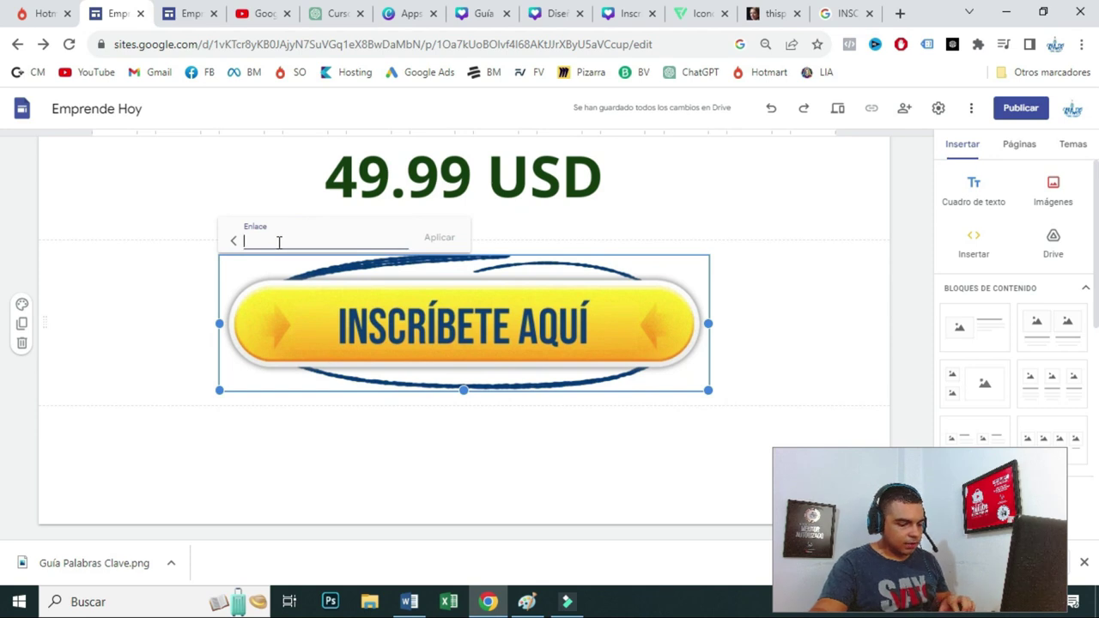
key(ctrl+v)
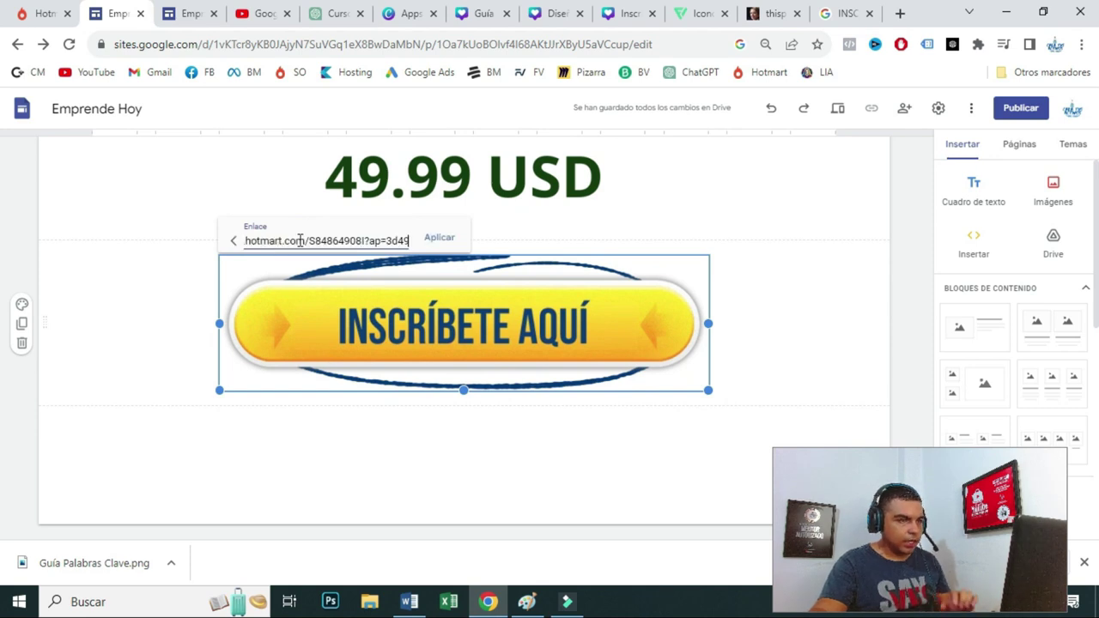
click(435, 240)
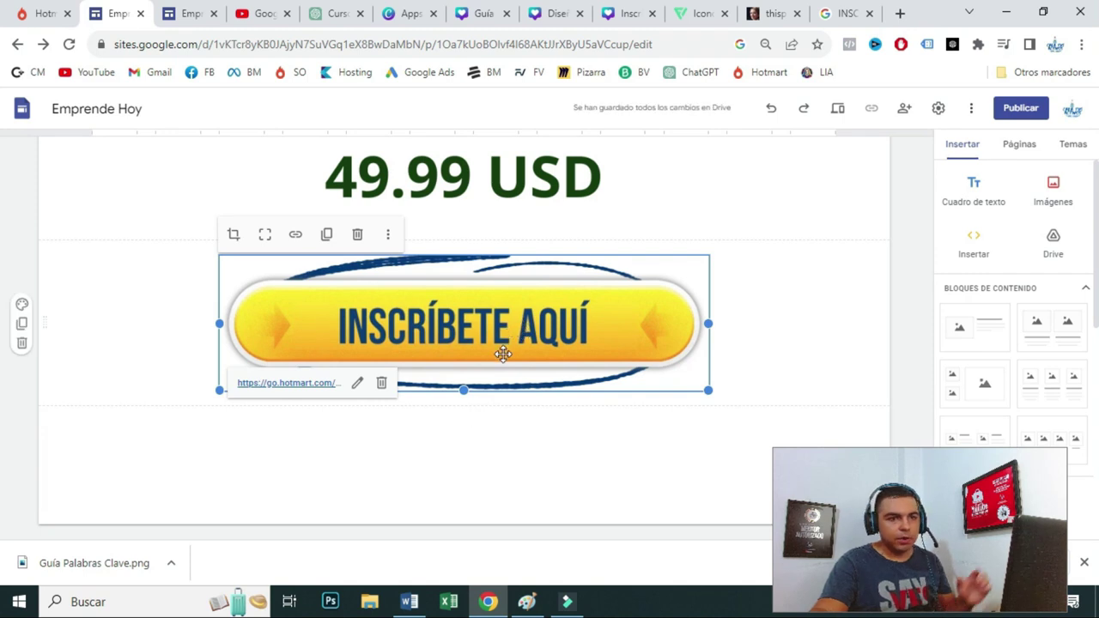
click(796, 349)
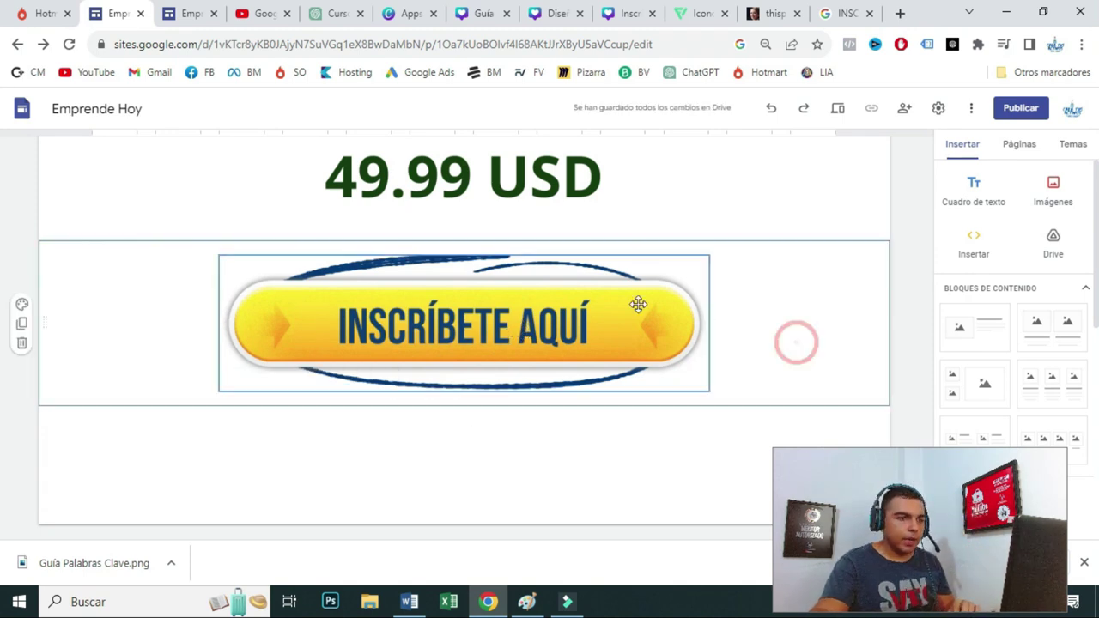
- Find the offer countdown below the enrollment button on the published page and open its TickCounter link in a new tab
click(185, 12)
scroll(204, 308, down, 2)
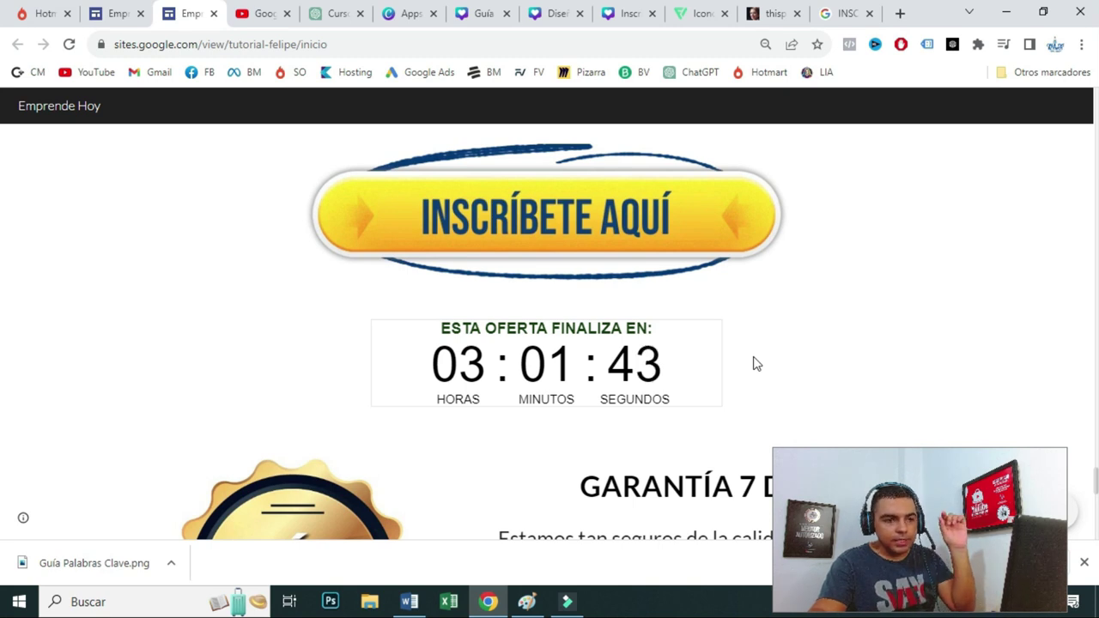
right_click(622, 391)
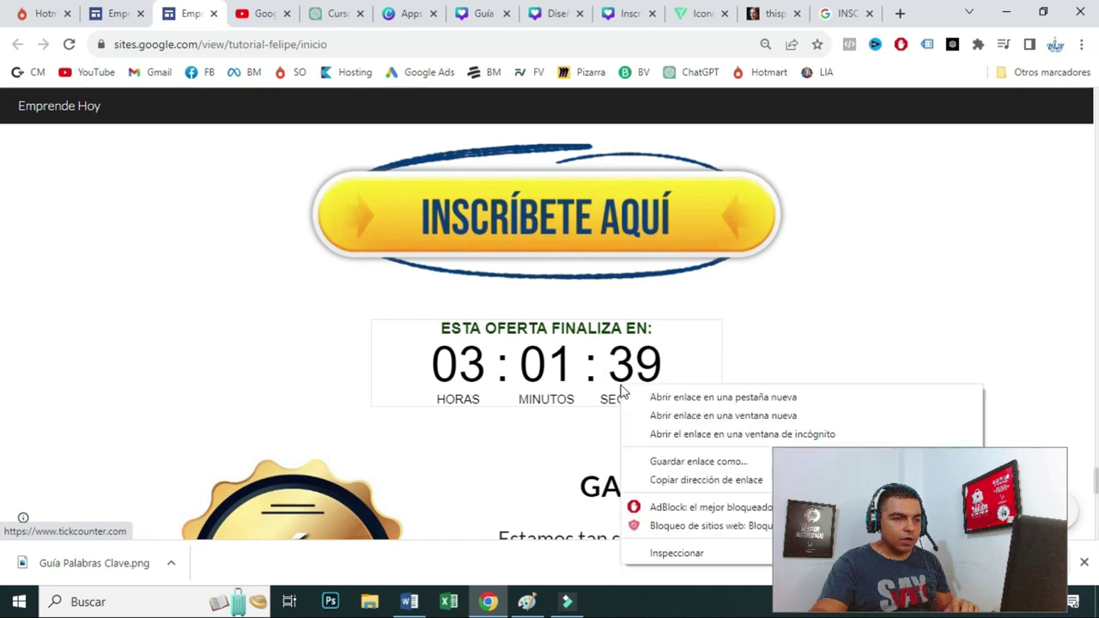
click(639, 398)
click(225, 19)
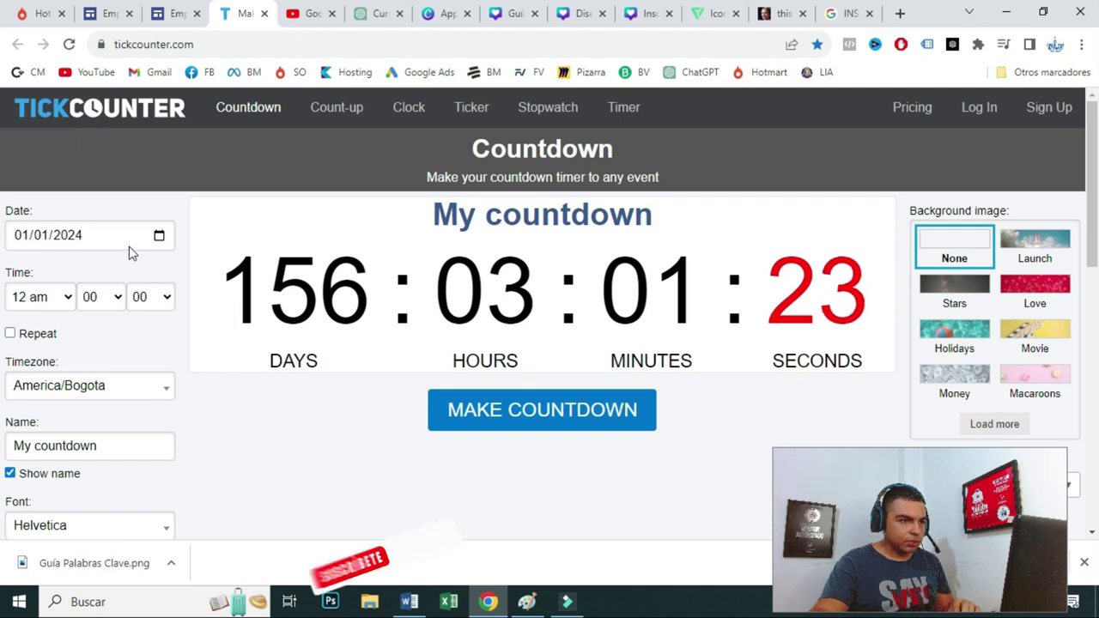
- Set the countdown's end date to 29/07/2023
click(158, 236)
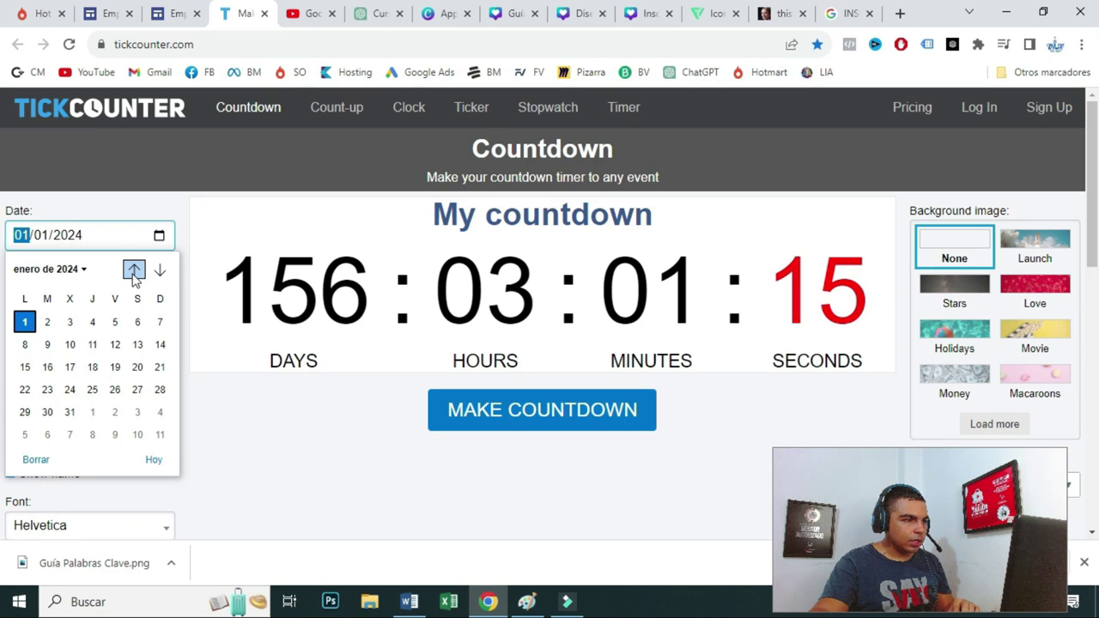
click(79, 270)
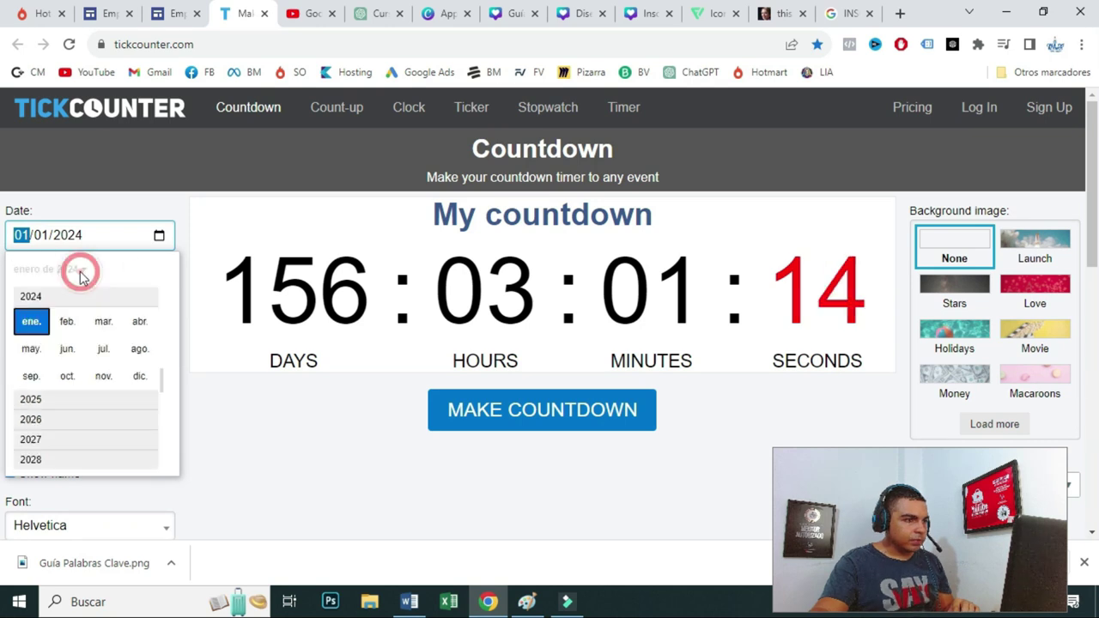
click(104, 352)
click(79, 271)
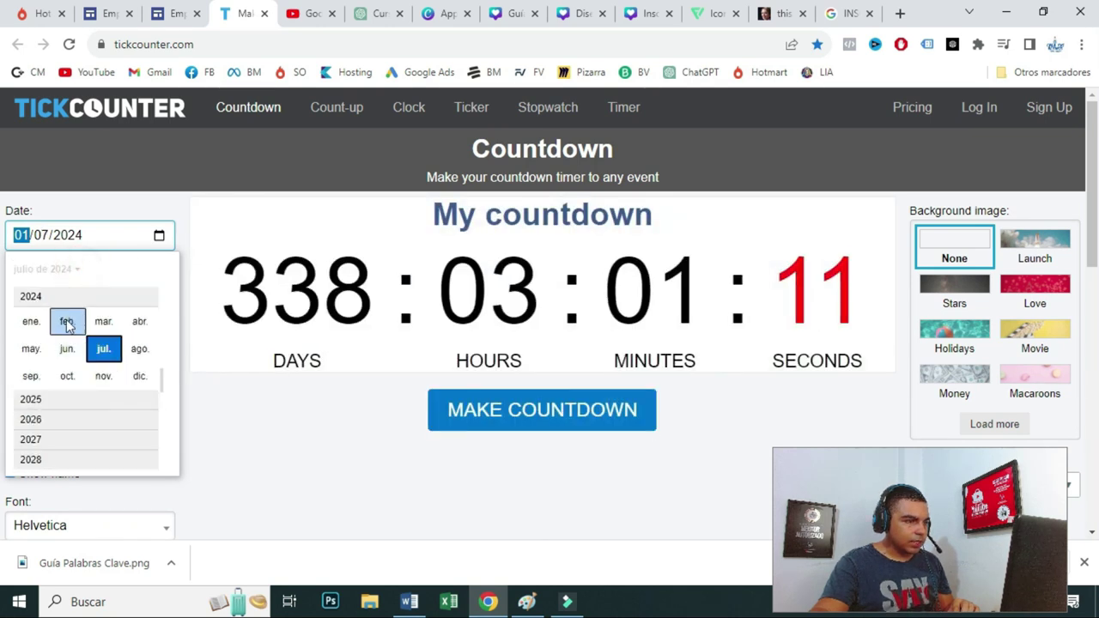
scroll(53, 378, up, 1)
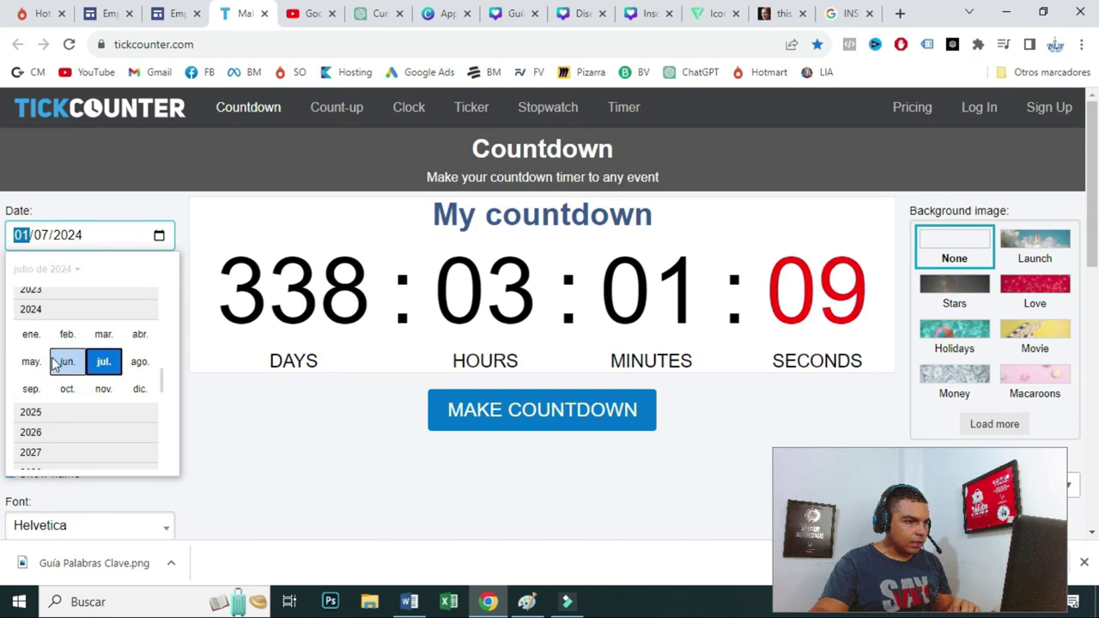
click(40, 296)
click(103, 348)
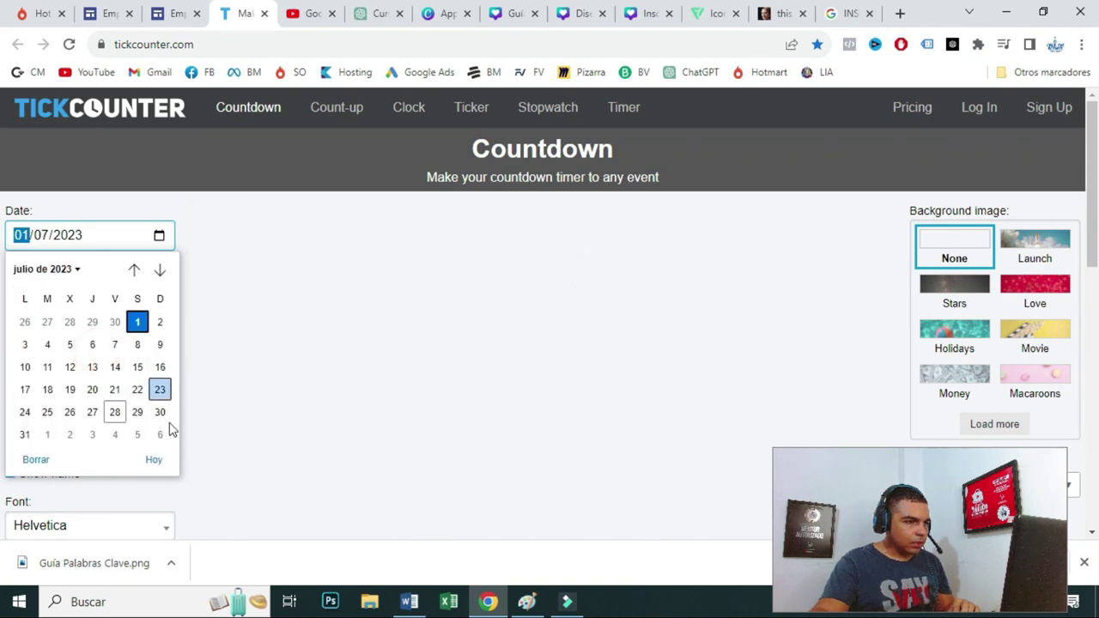
click(137, 412)
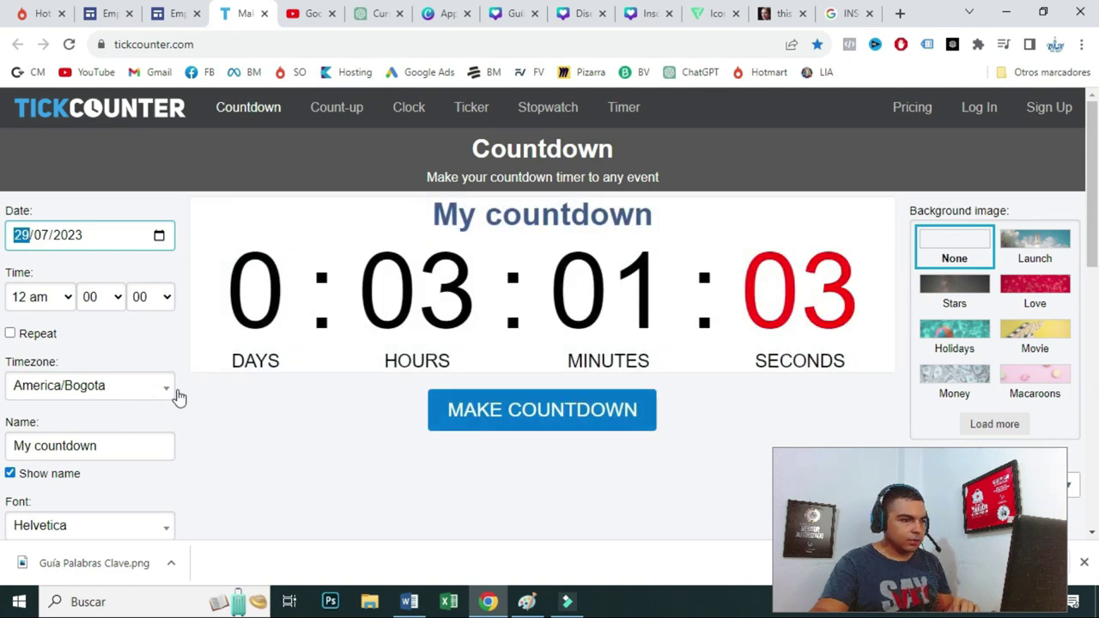
- Remove days from the countdown's displayed units, keeping hours, minutes and seconds
scroll(238, 362, down, 4)
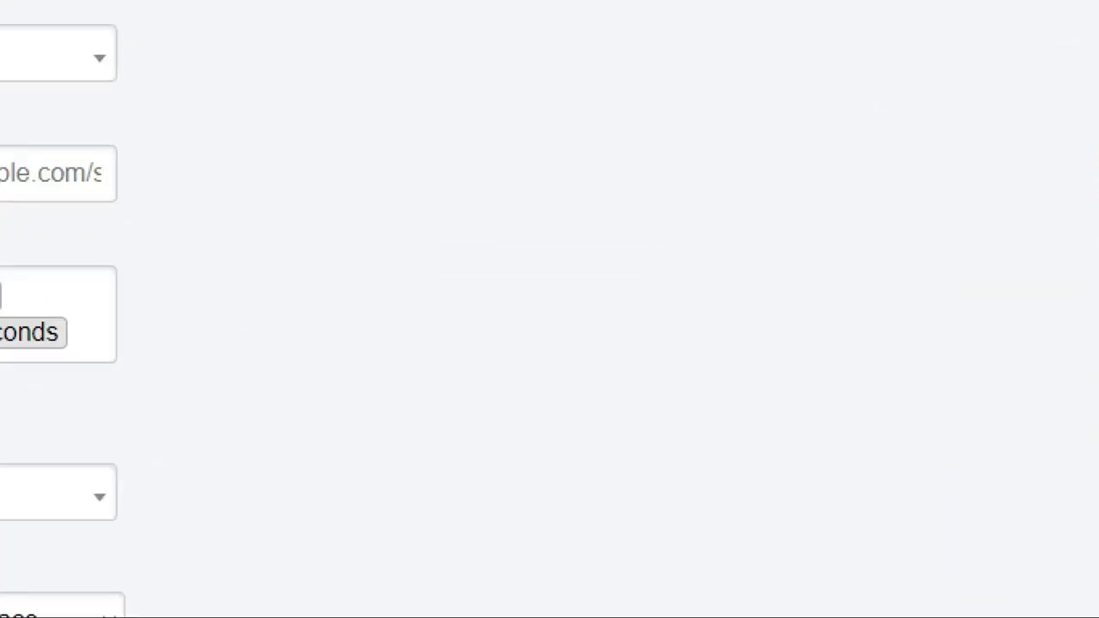
click(238, 362)
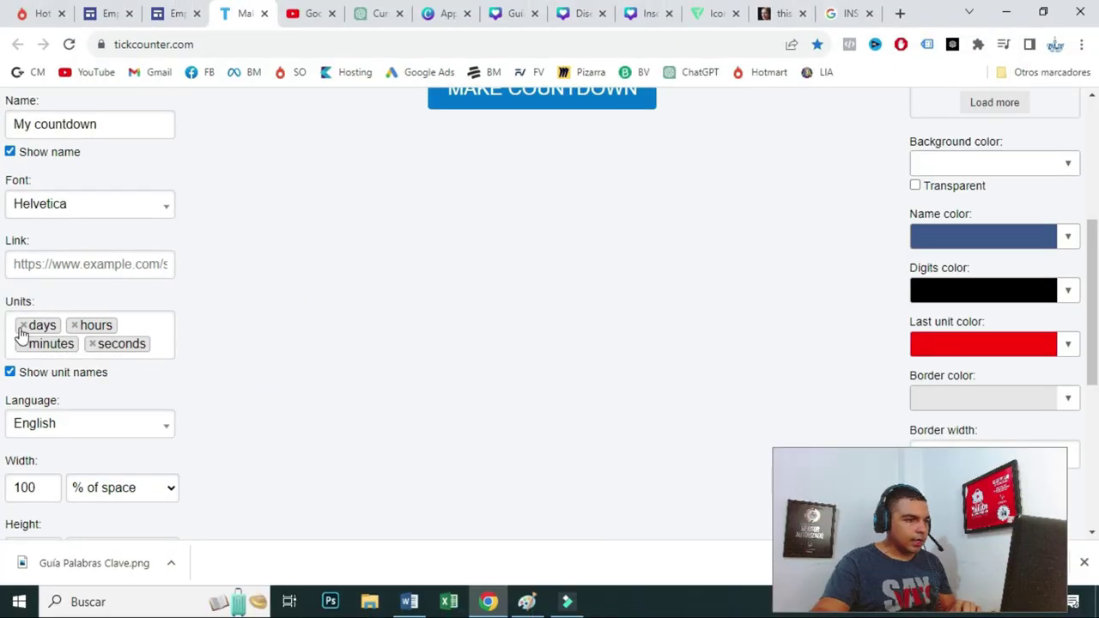
click(23, 326)
scroll(265, 332, up, 4)
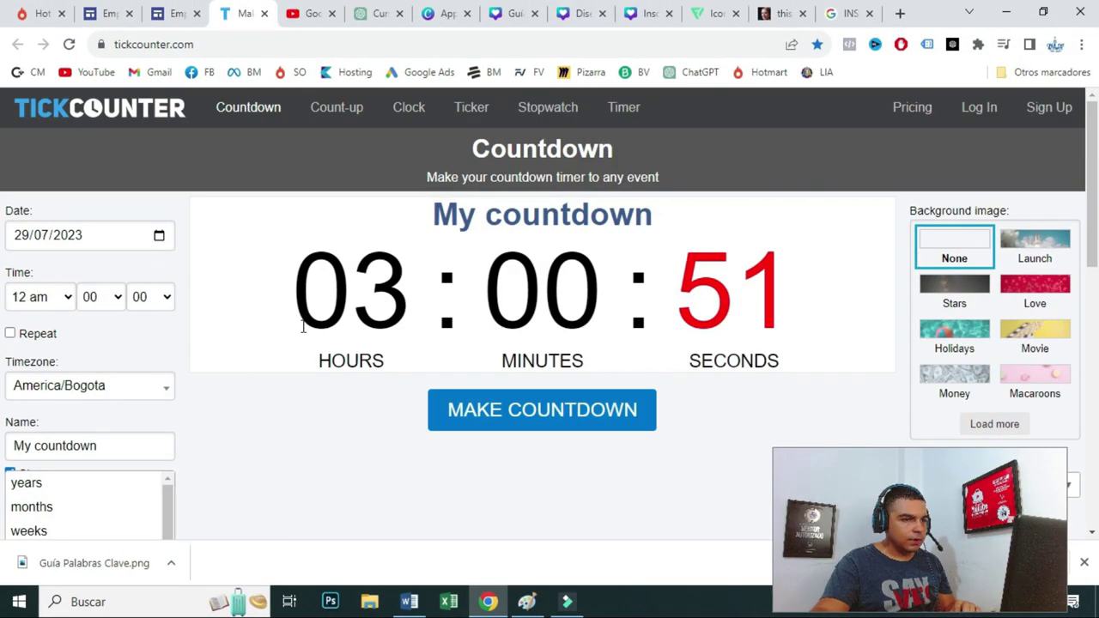
- Make the countdown repeat every 24 hours
scroll(317, 353, down, 1)
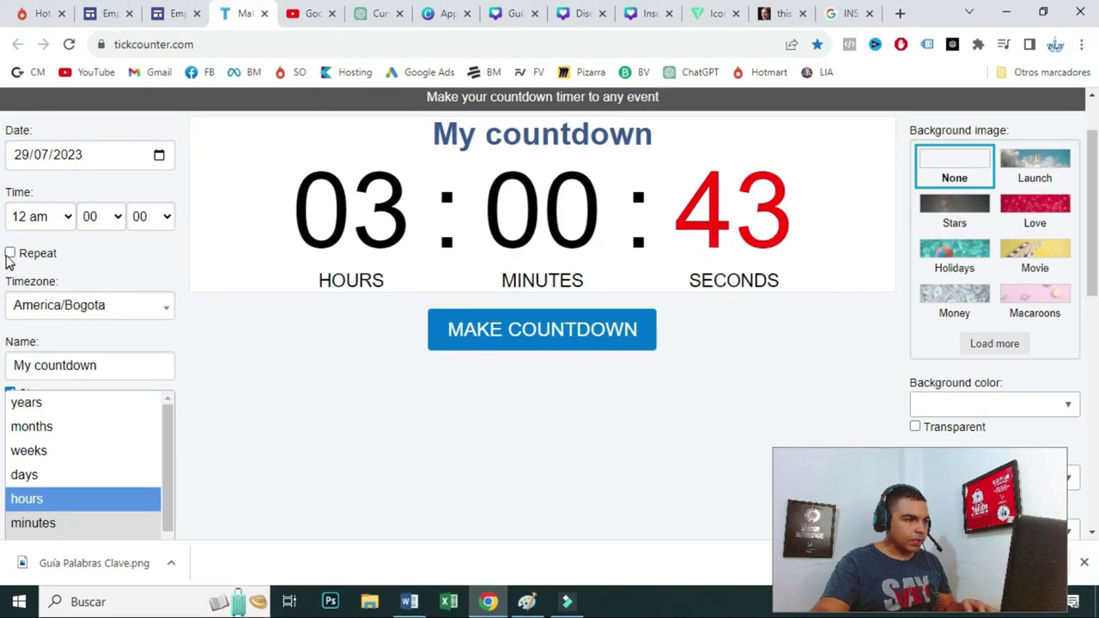
scroll(20, 246, down, 3)
scroll(76, 285, up, 3)
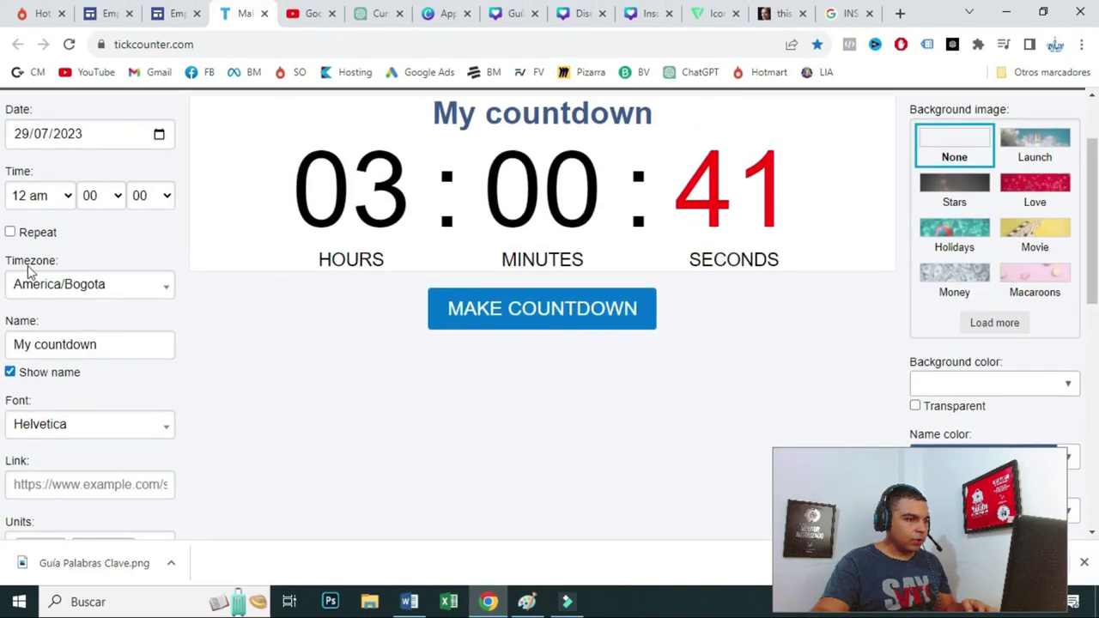
click(10, 233)
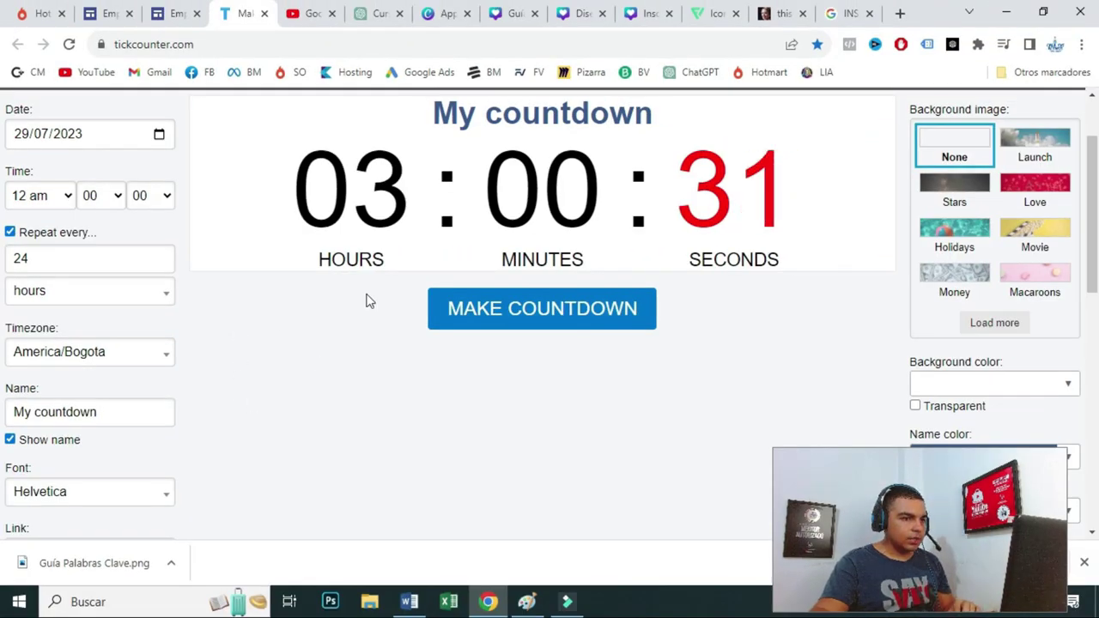
- Rename the countdown as "ESTA OFERTA FINALIZA EN:"
scroll(157, 455, down, 1)
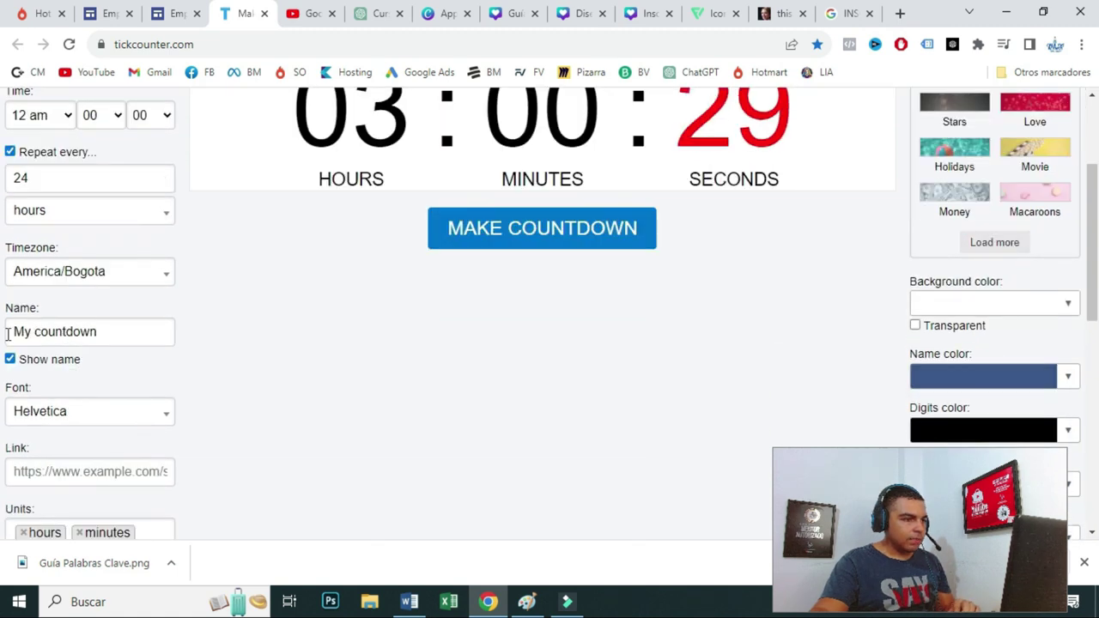
scroll(412, 272, up, 2)
scroll(76, 403, down, 2)
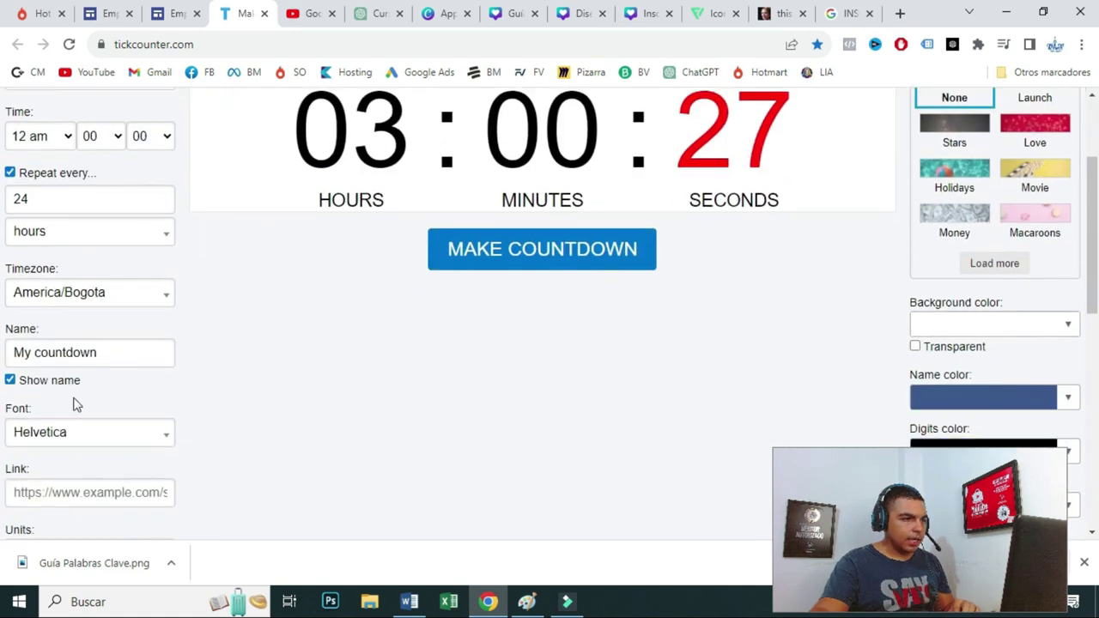
triple_click(111, 352)
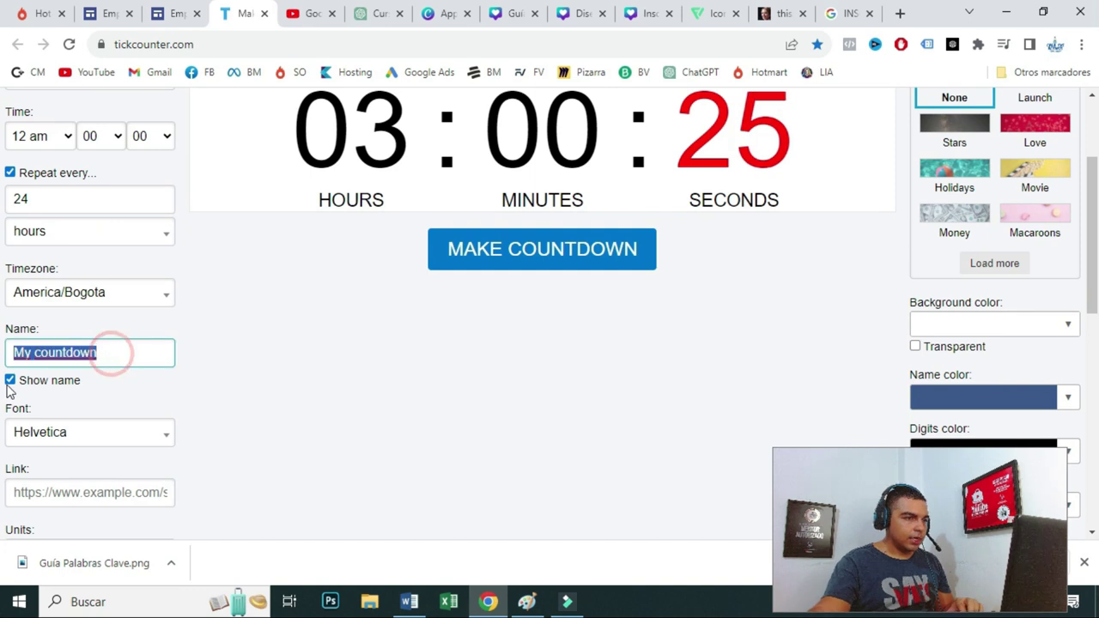
text(est)
key(BackSpace)
key(BackSpace)
key(BackSpace)
text(EST)
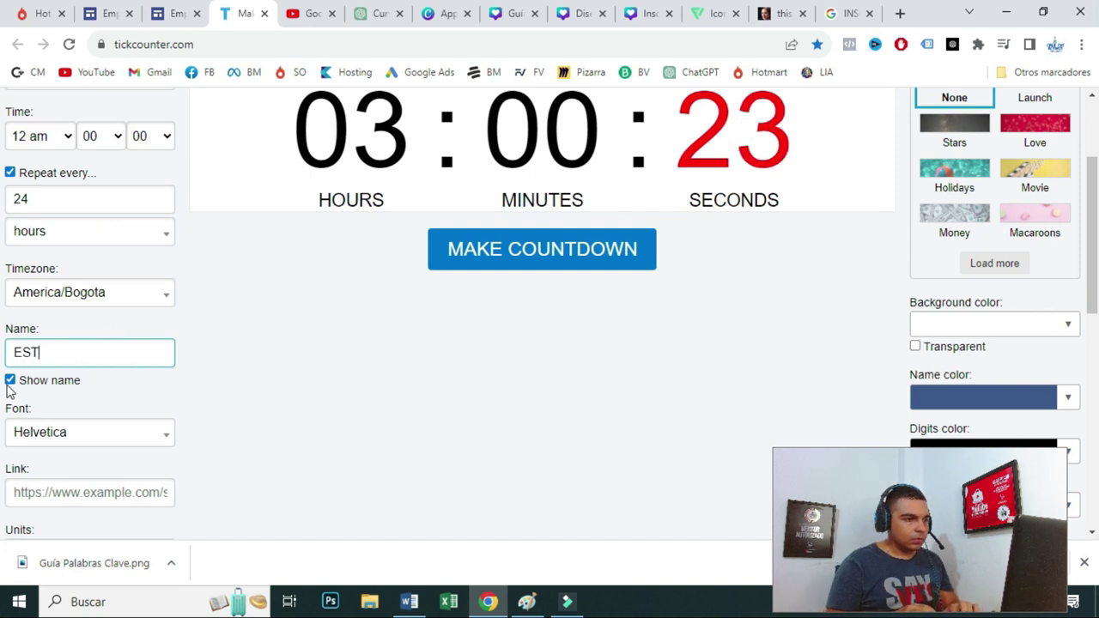
text(A OFERTA FINALI)
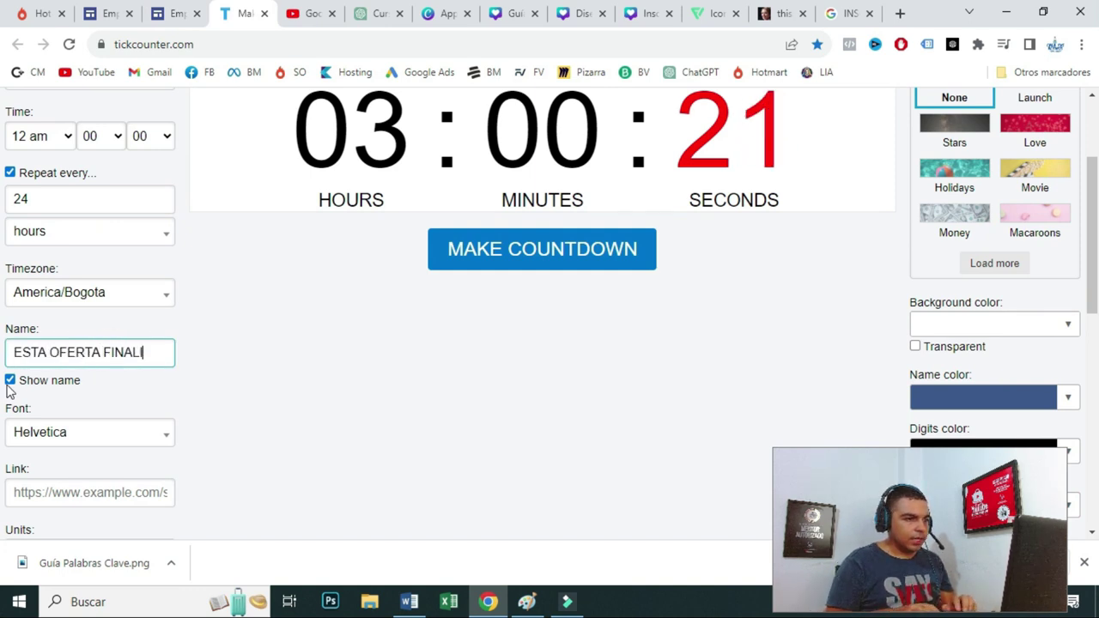
text(ZA EN:)
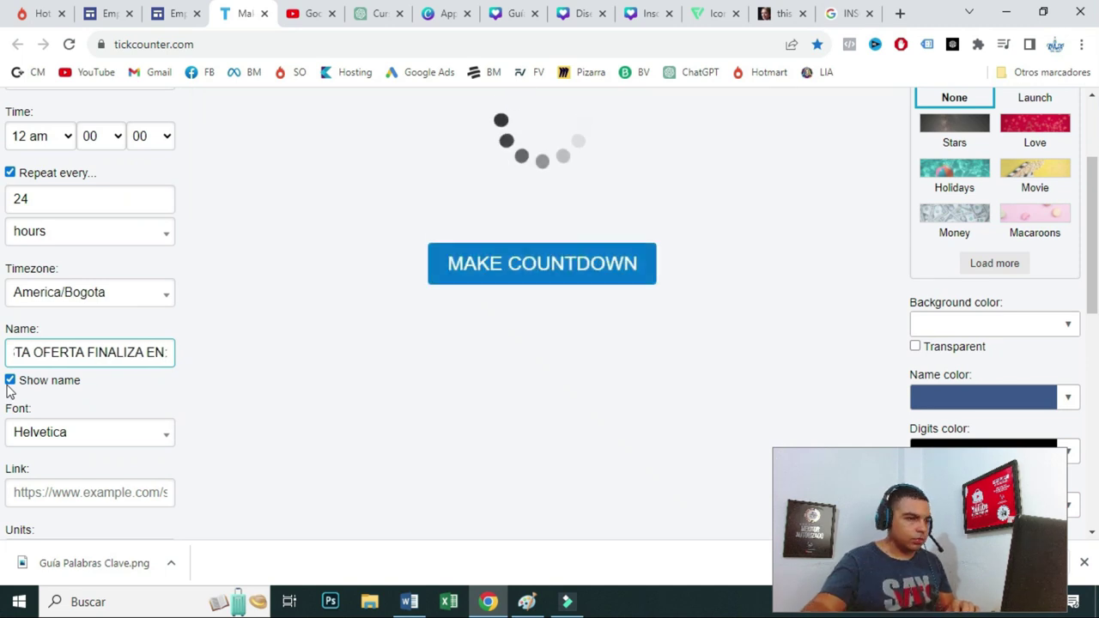
scroll(214, 427, up, 2)
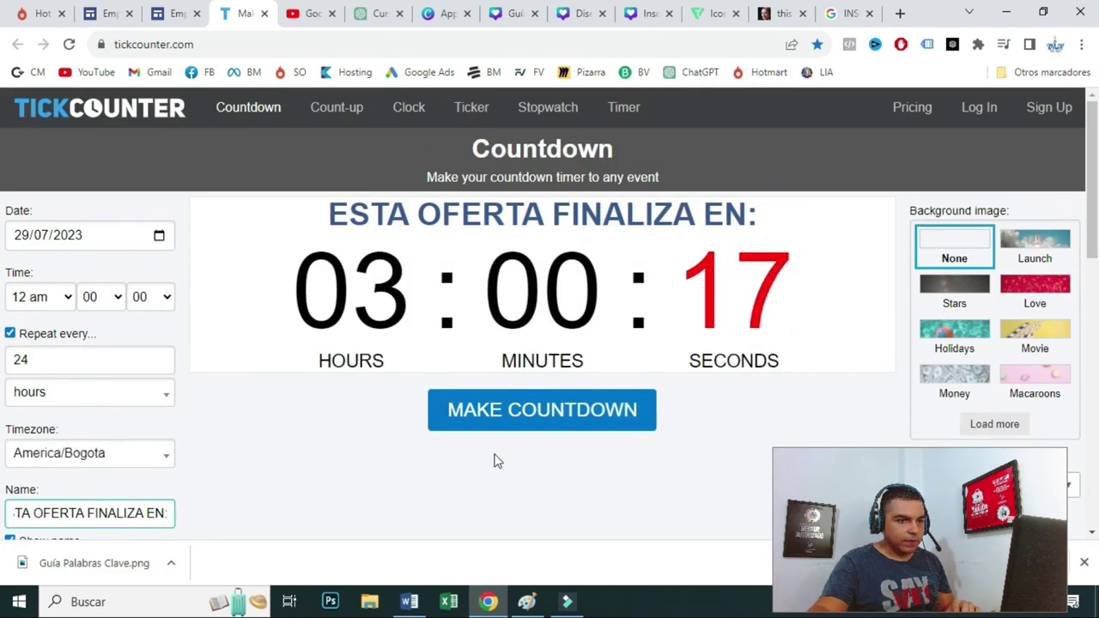
- Set the countdown's language to Español (Spanish)
scroll(494, 461, down, 5)
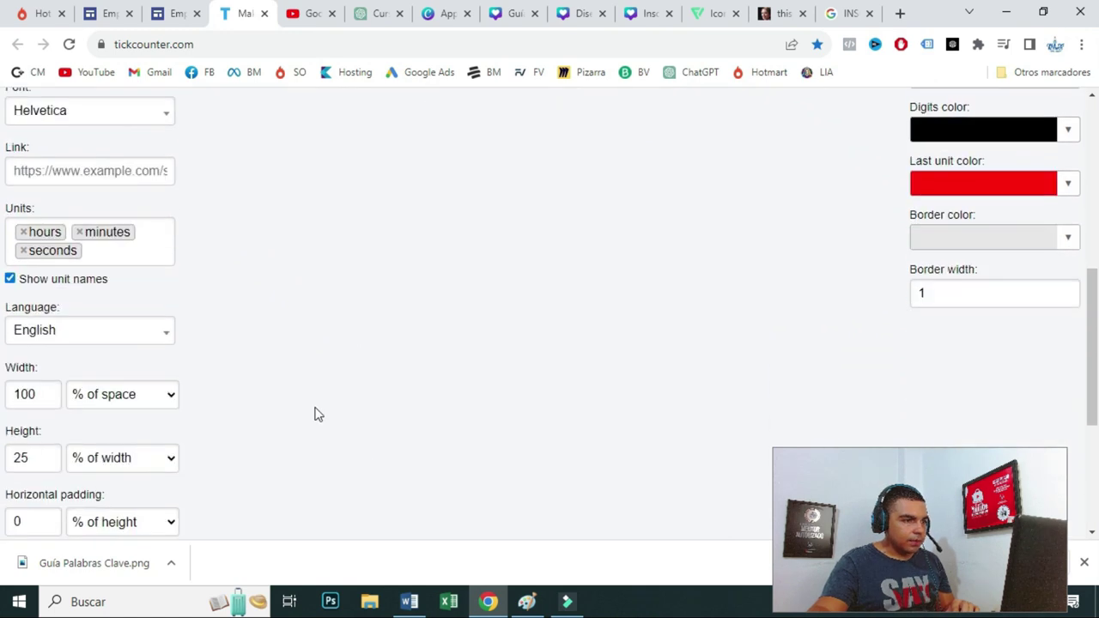
click(120, 337)
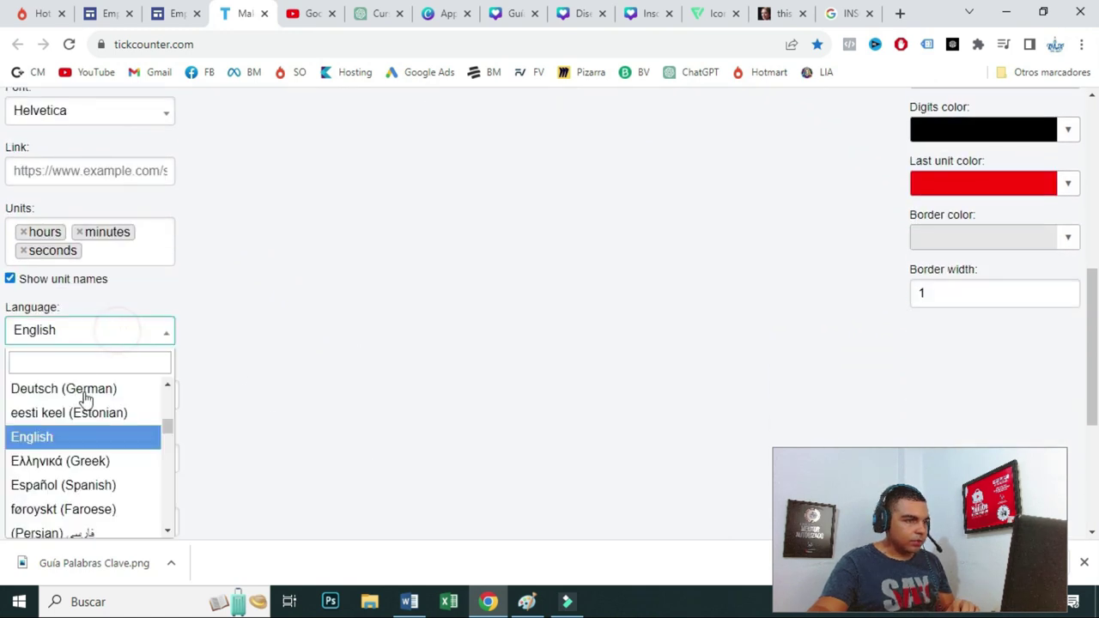
click(89, 488)
scroll(474, 376, up, 1)
scroll(462, 327, up, 2)
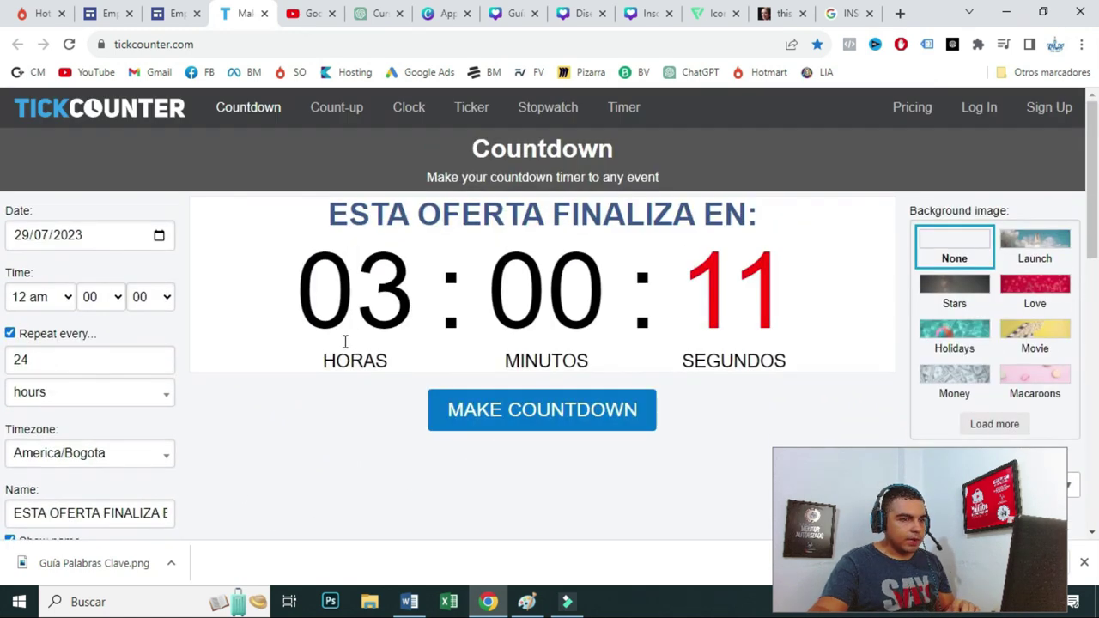
- Change the color of the countdown's name to green #158528
scroll(335, 392, down, 10)
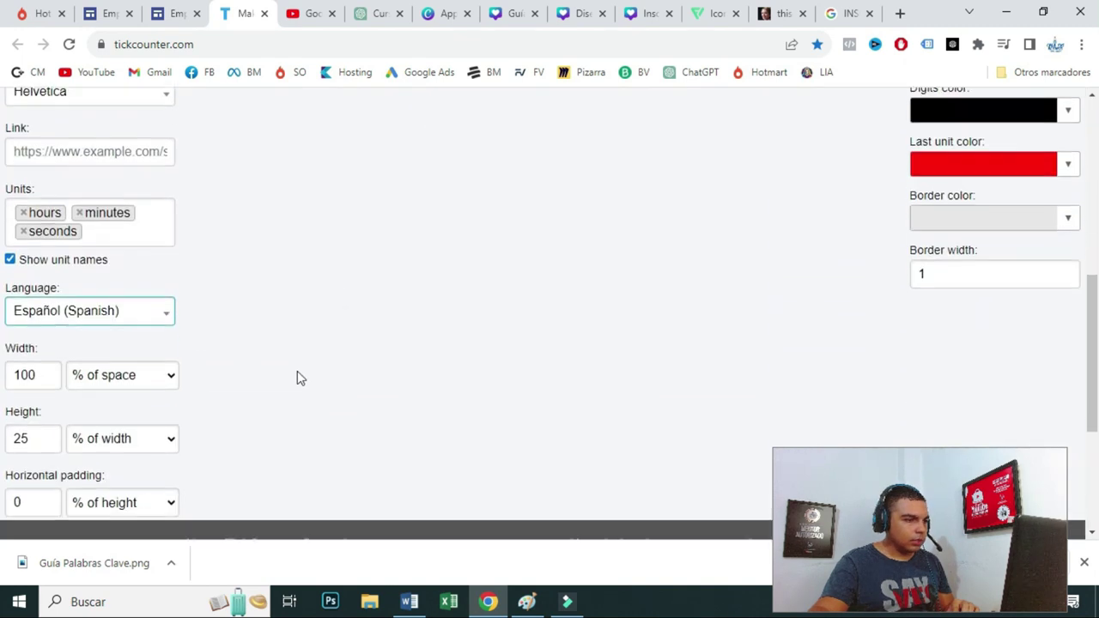
scroll(583, 399, up, 2)
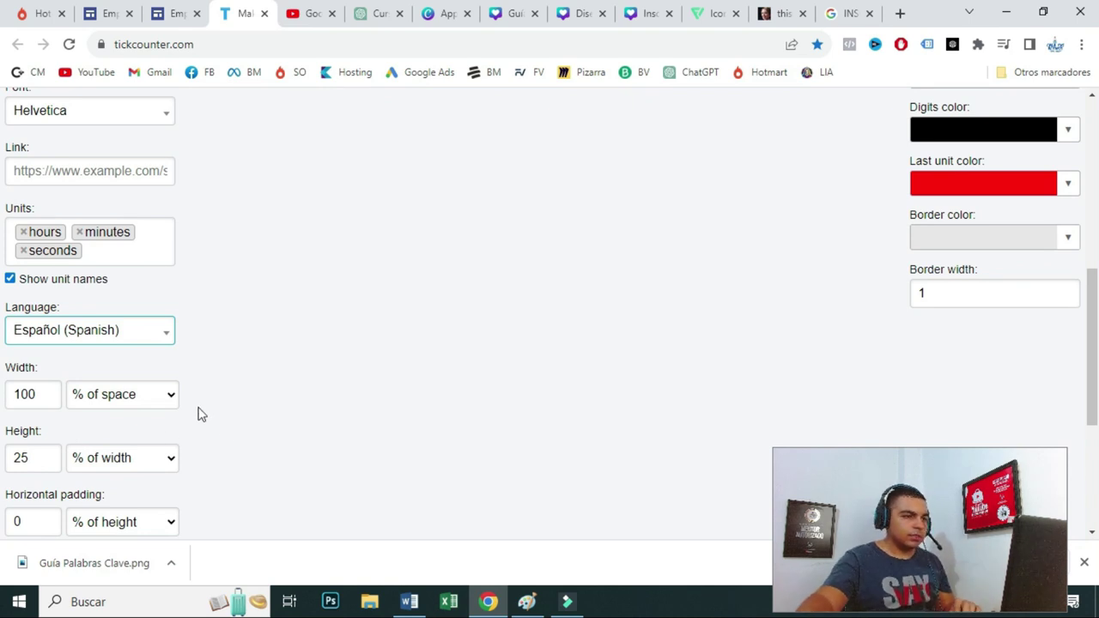
scroll(361, 382, up, 5)
scroll(348, 410, down, 3)
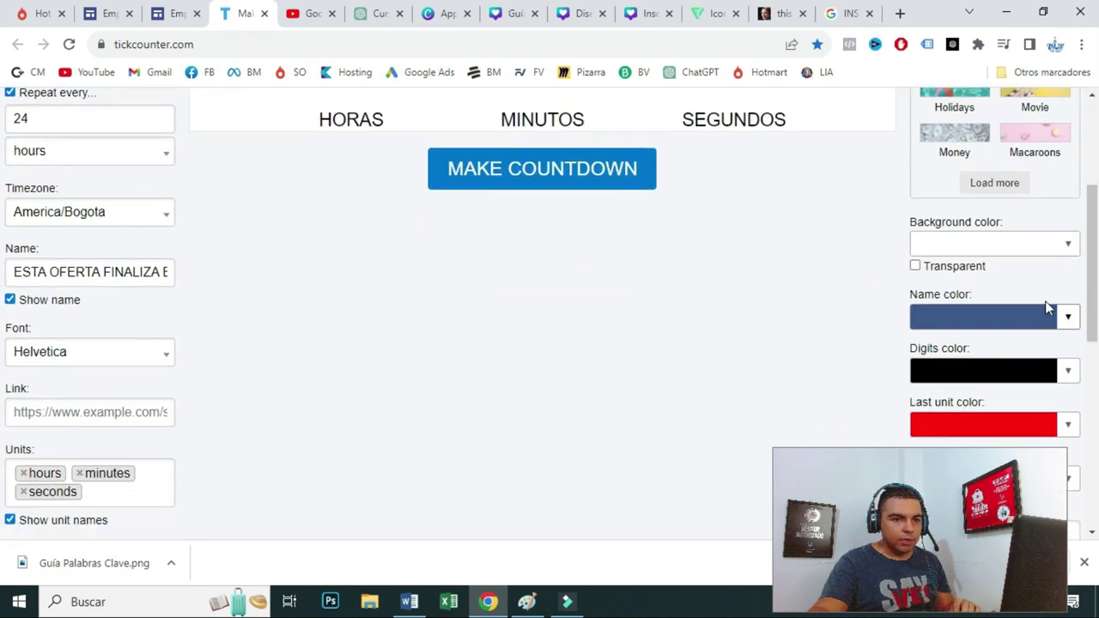
scroll(768, 354, up, 4)
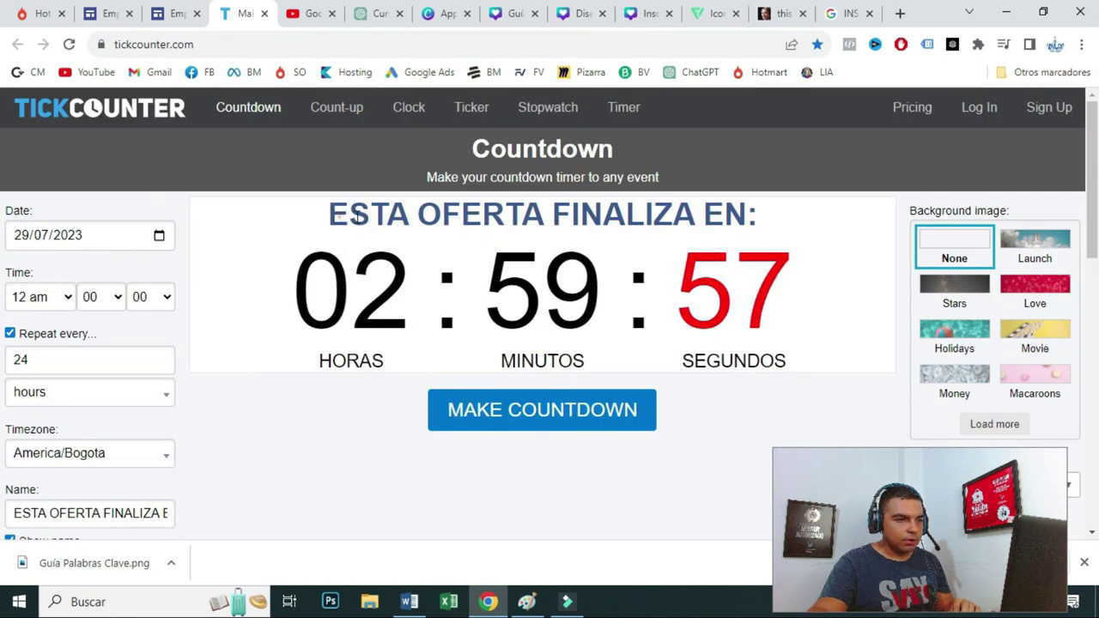
drag(355, 217, 673, 217)
scroll(897, 275, down, 2)
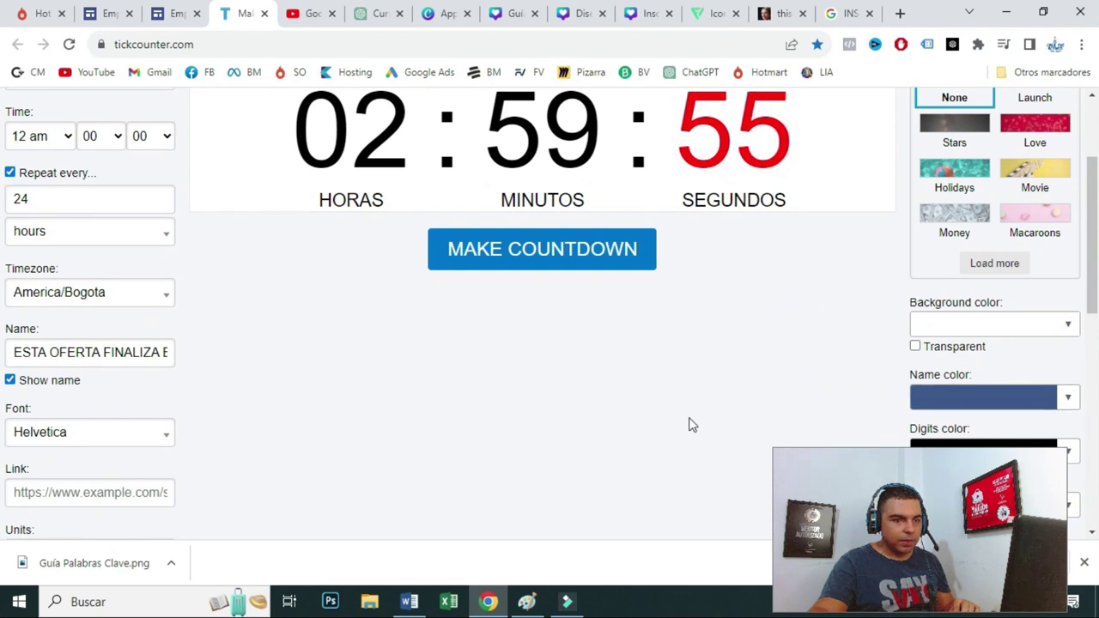
click(1008, 396)
drag(1072, 255, 1073, 220)
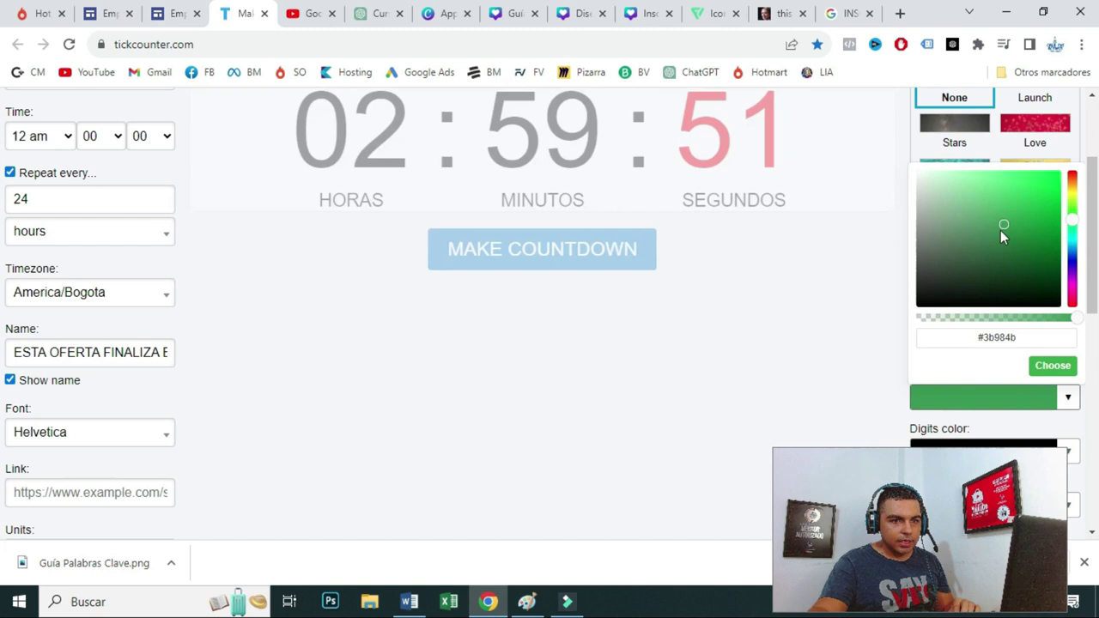
click(1036, 236)
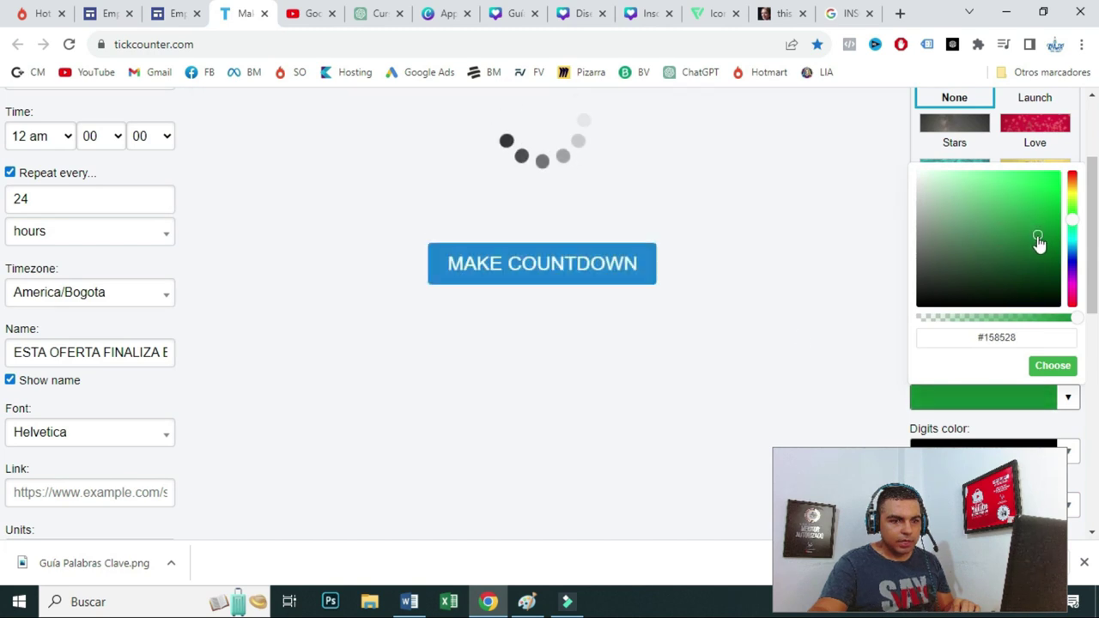
click(743, 351)
- Change the countdown's last unit color to near-black #060606
scroll(524, 421, down, 2)
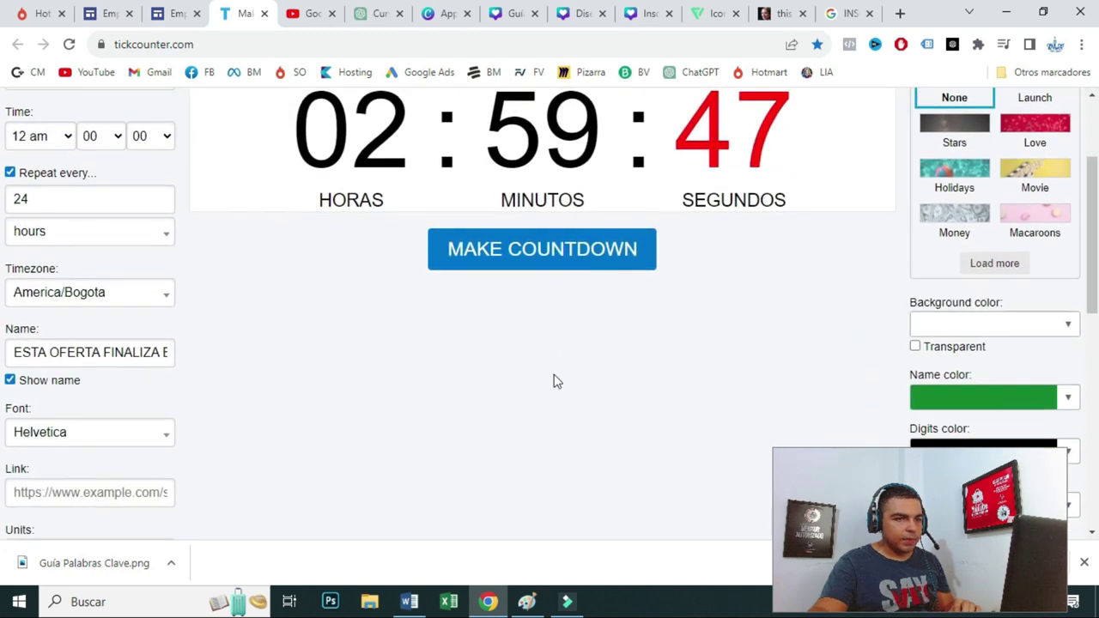
scroll(711, 416, down, 4)
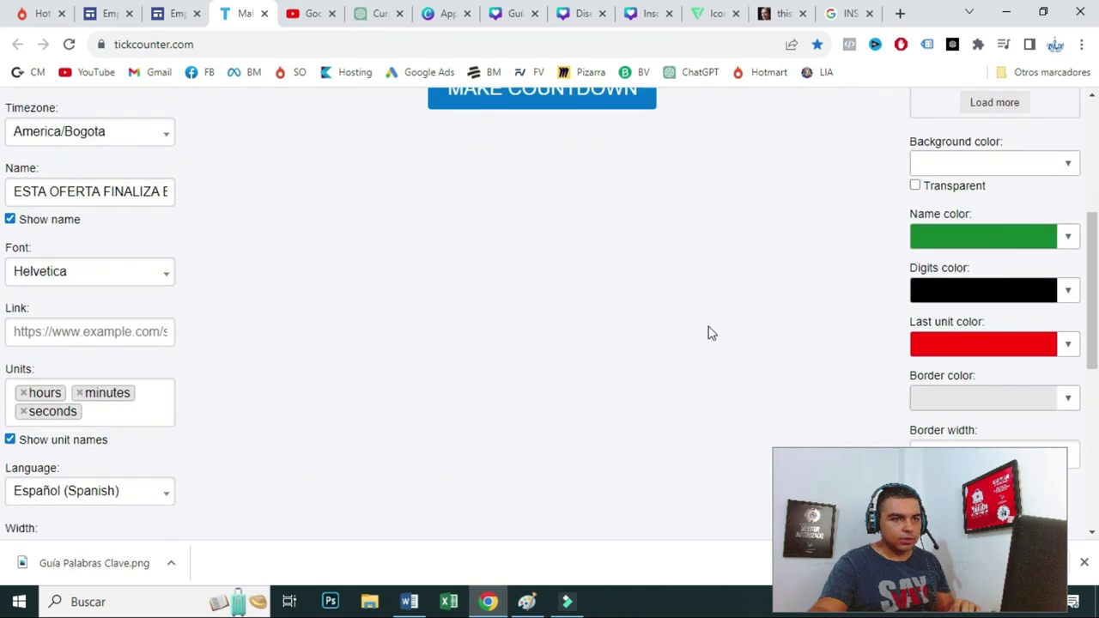
click(960, 192)
drag(986, 302, 912, 351)
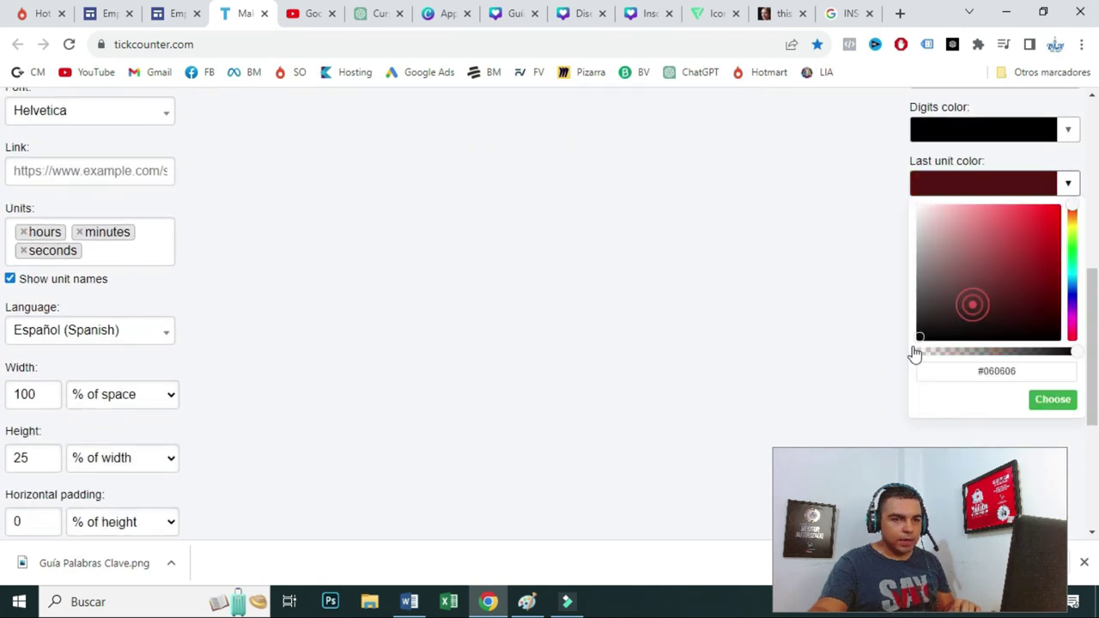
click(1059, 402)
scroll(794, 302, up, 5)
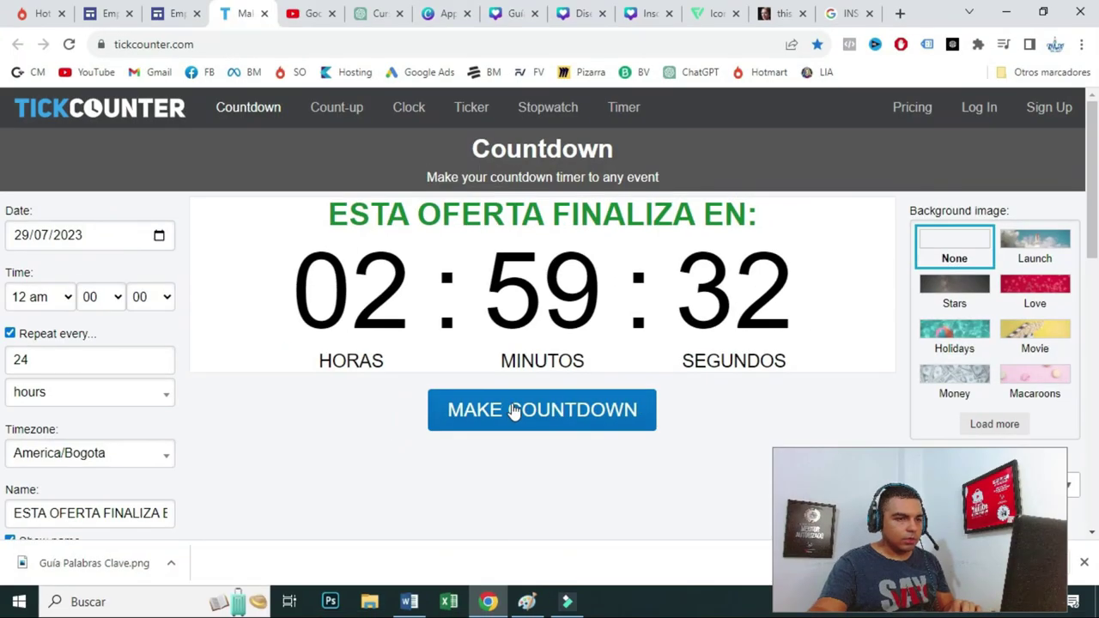
- Generate the finished countdown and copy its script embed code
click(576, 437)
scroll(515, 413, down, 2)
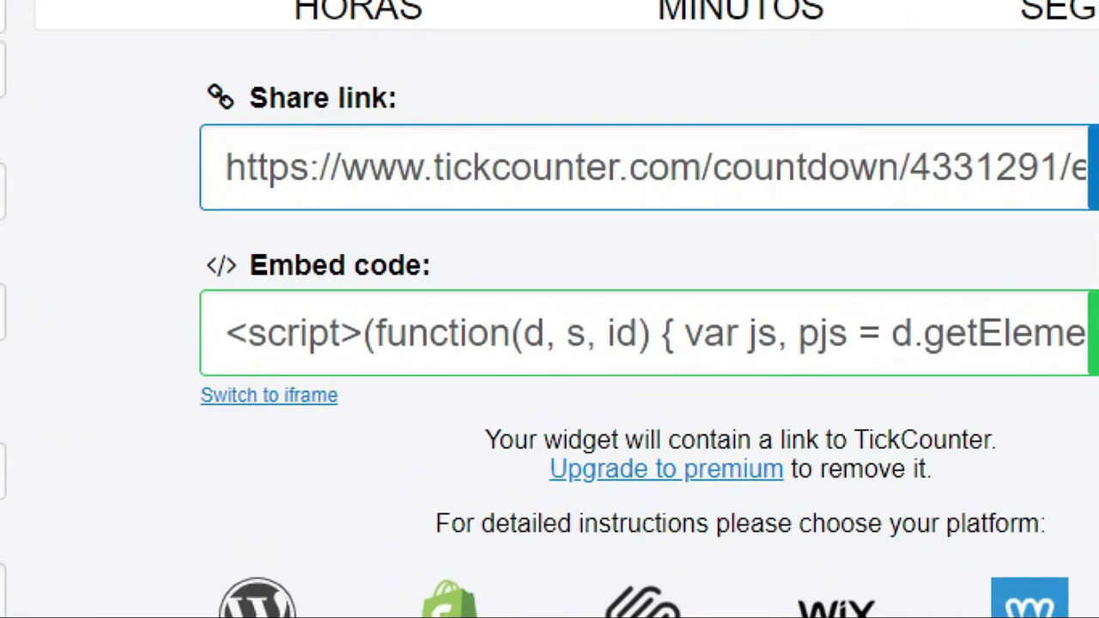
click(343, 336)
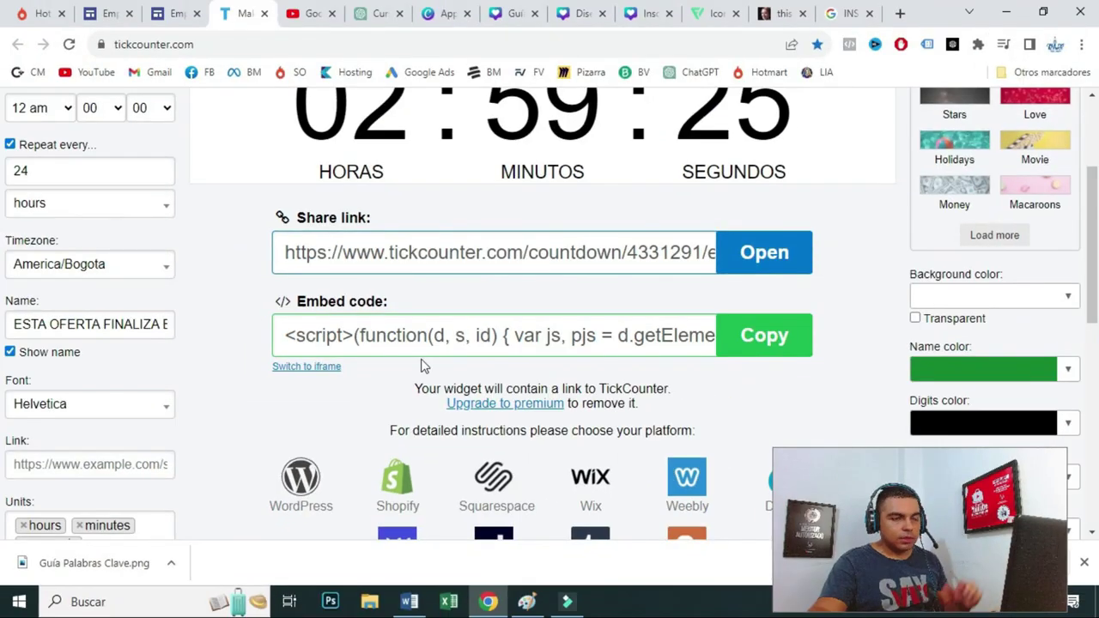
click(749, 339)
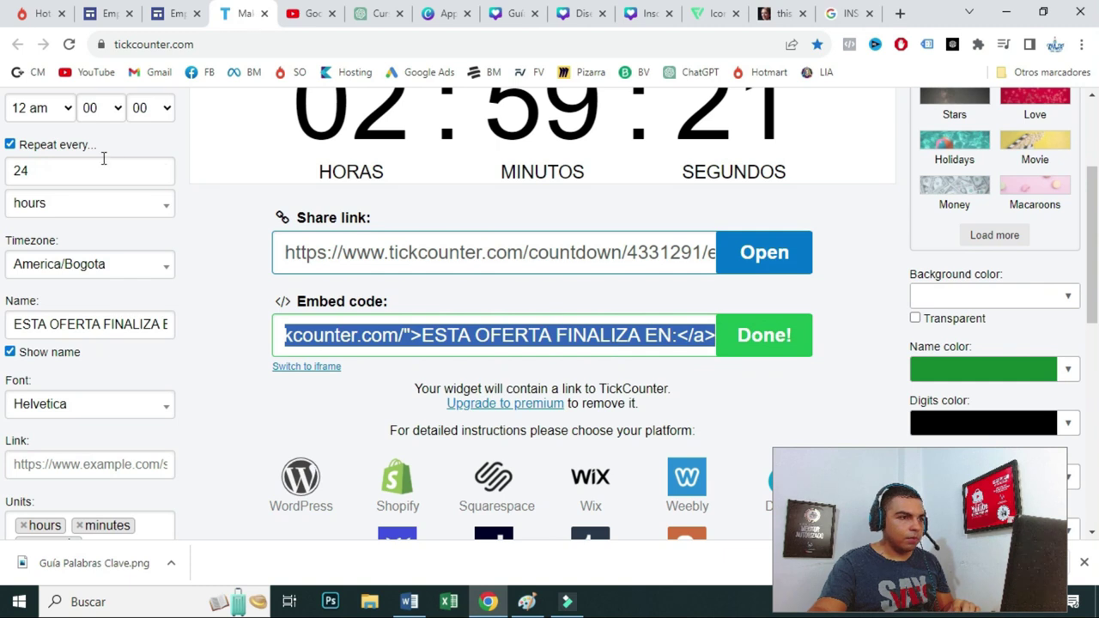
- Switch to the Emprende Hoy site editor and embed the copied countdown code on the page
click(108, 14)
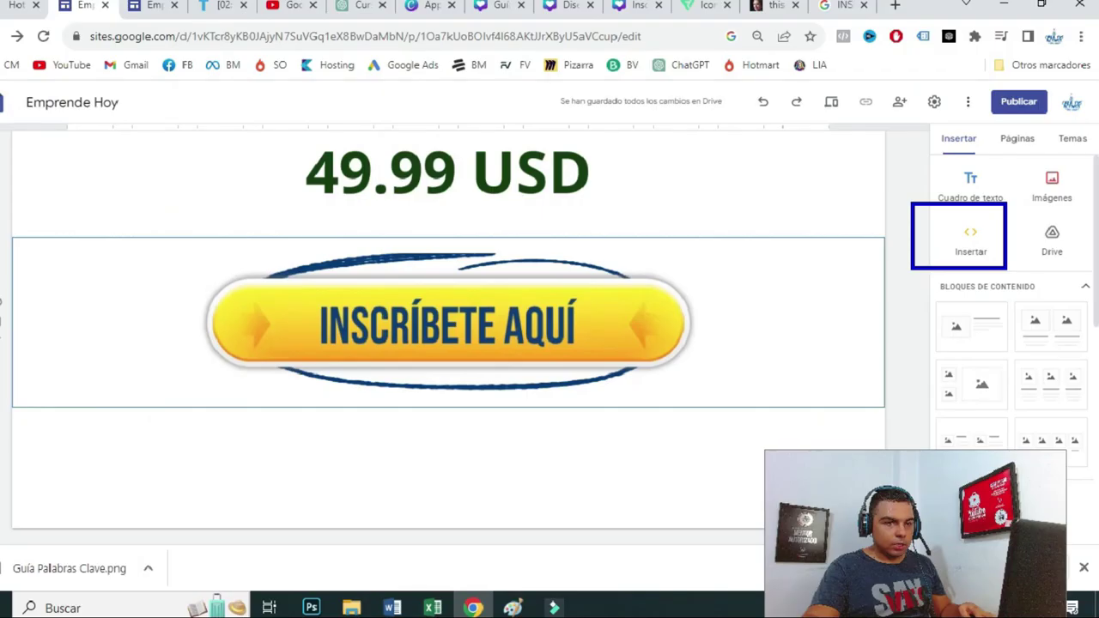
click(860, 146)
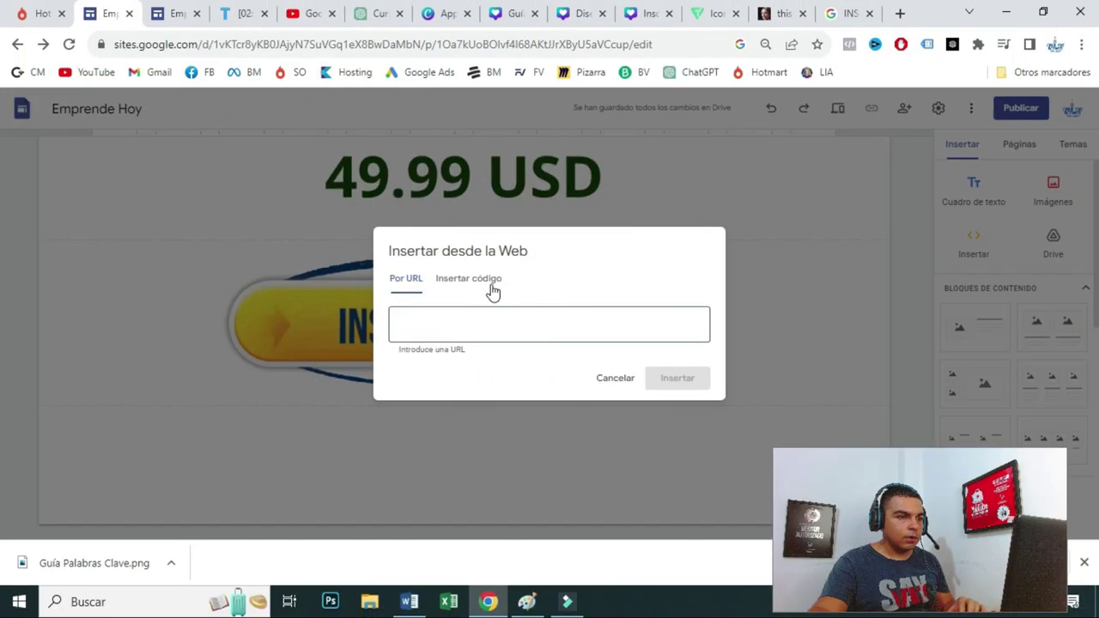
click(438, 262)
key(ctrl+v)
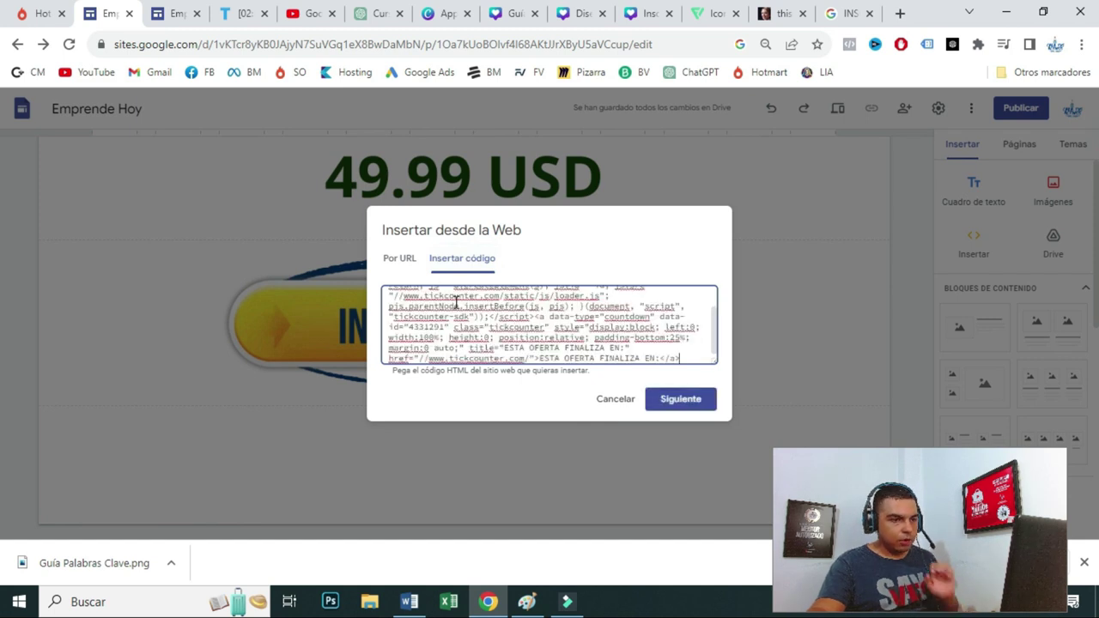
click(680, 400)
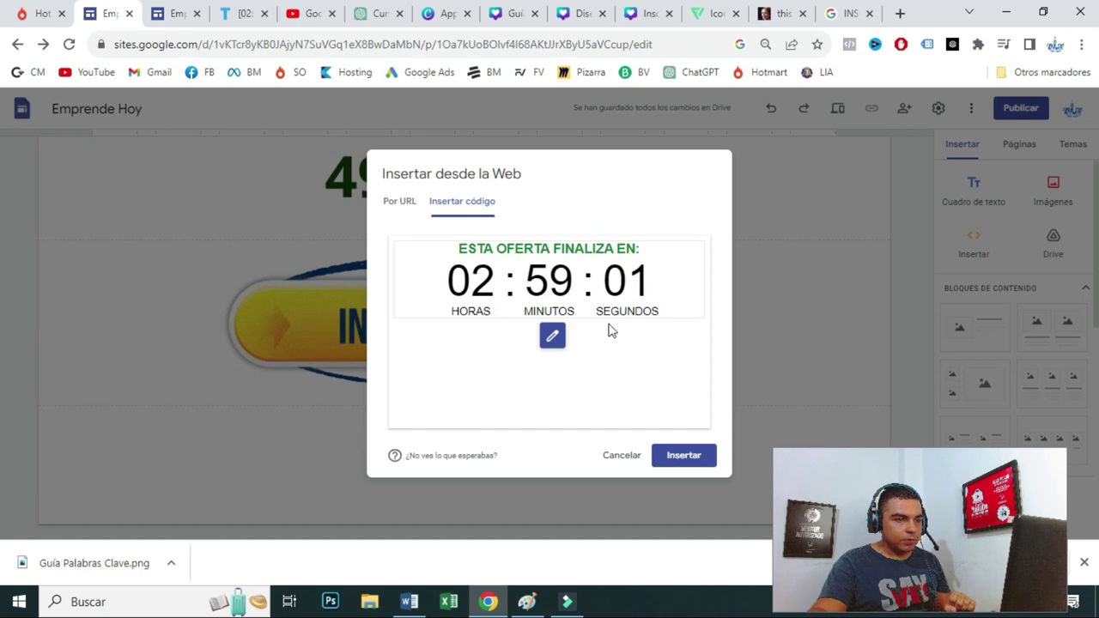
click(683, 470)
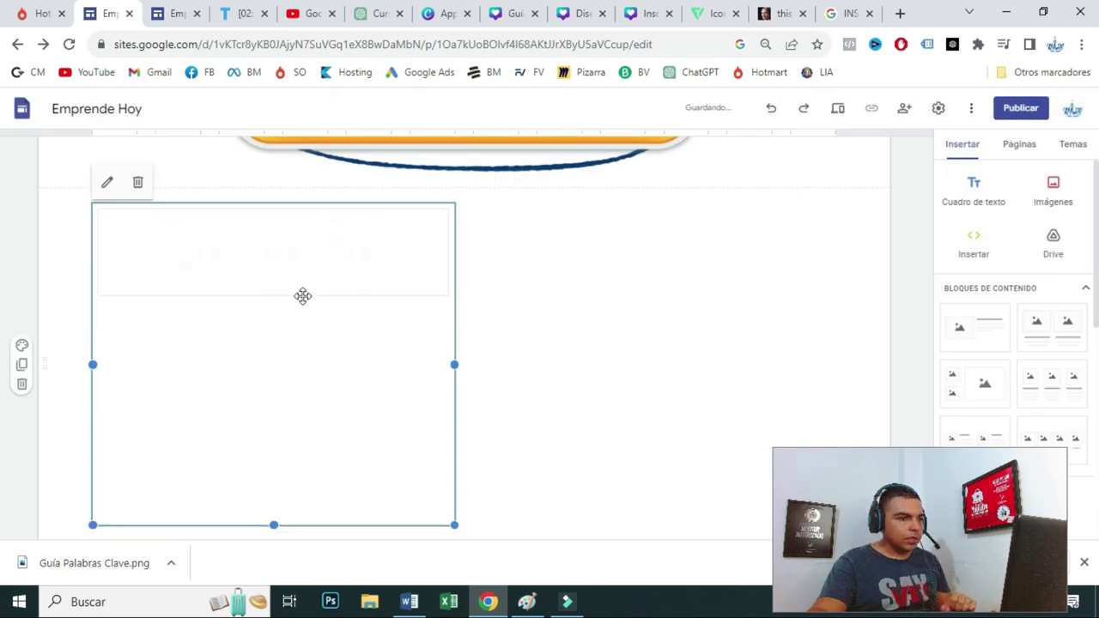
- Shorten the embedded countdown's frame to fit the timer and center it below the INSCRÍBETE AQUÍ button
drag(273, 526, 294, 273)
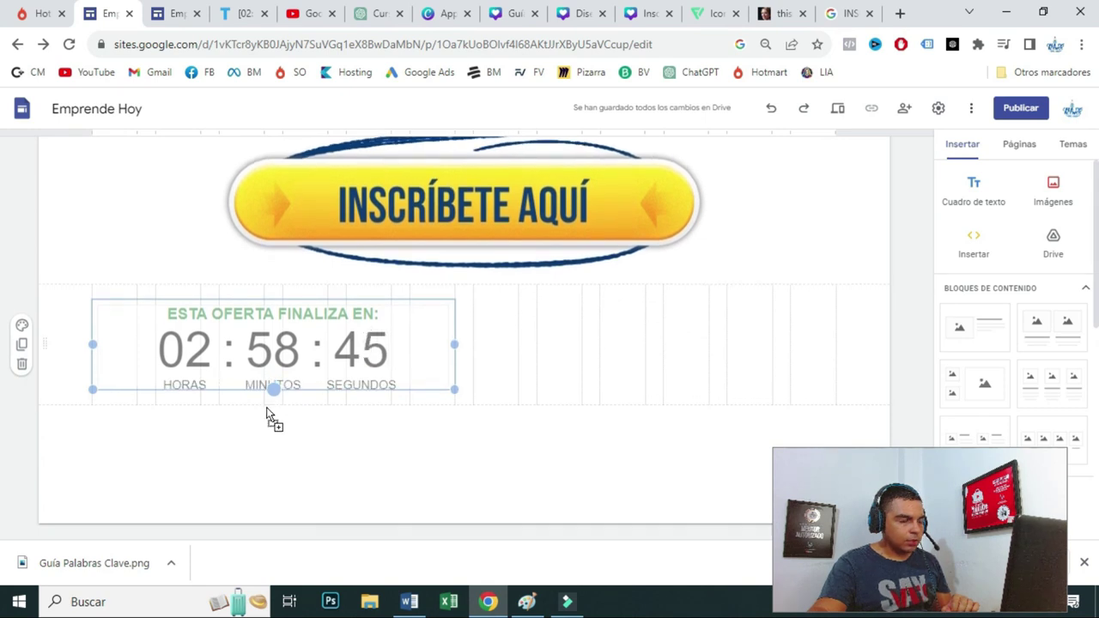
click(270, 409)
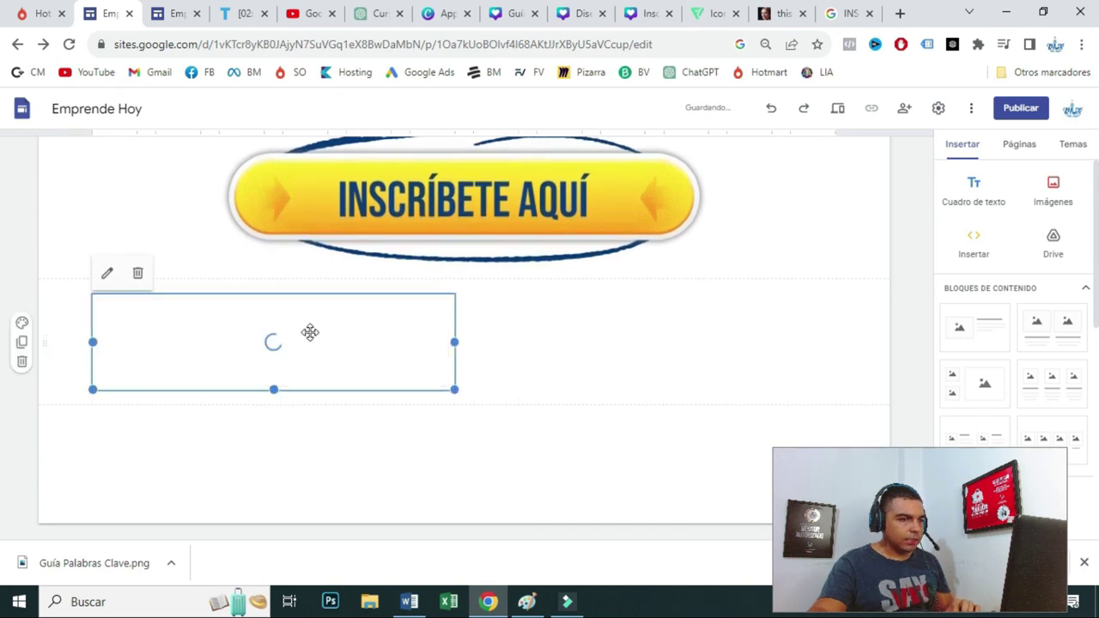
drag(346, 312, 498, 313)
scroll(660, 441, up, 2)
scroll(667, 417, down, 2)
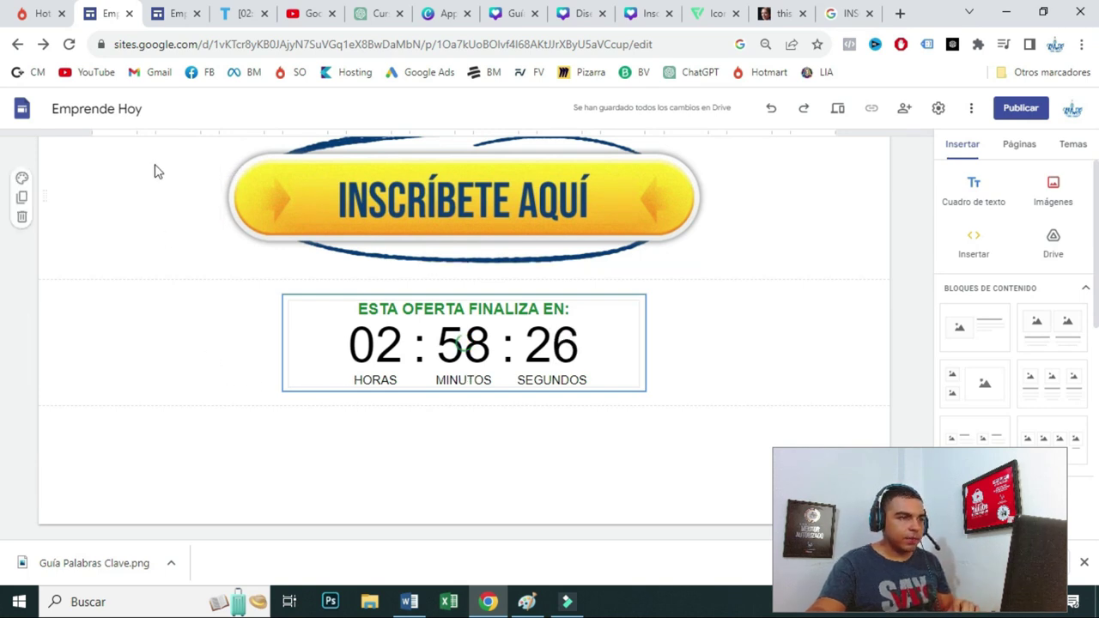
- Check the guarantee section that follows the countdown on the published reference page, and return to the site editor
click(158, 15)
scroll(347, 318, down, 3)
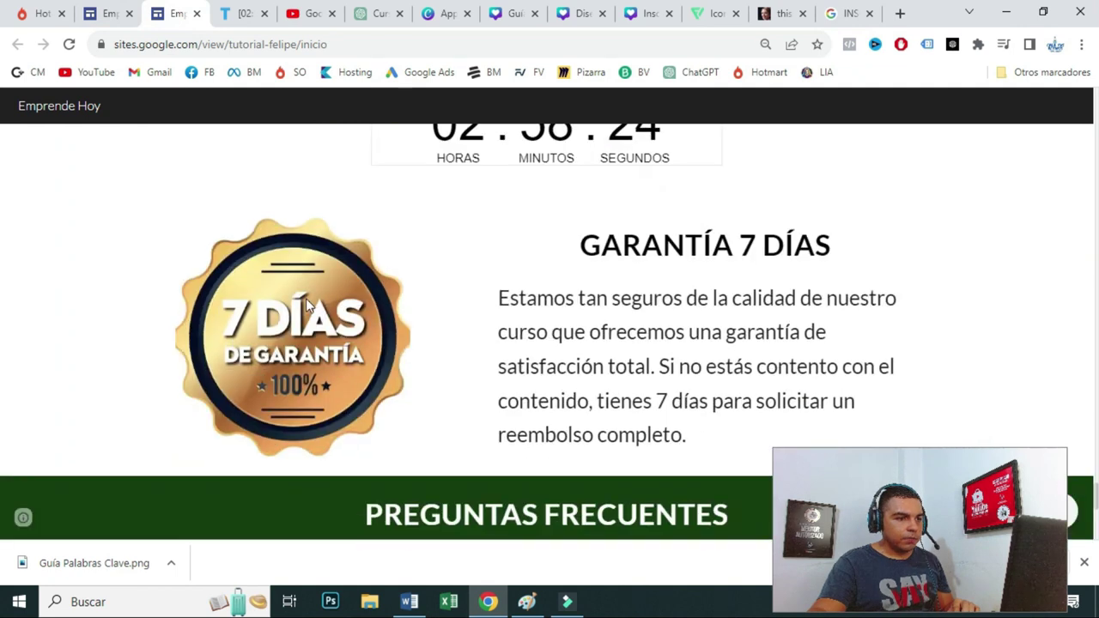
scroll(587, 254, down, 1)
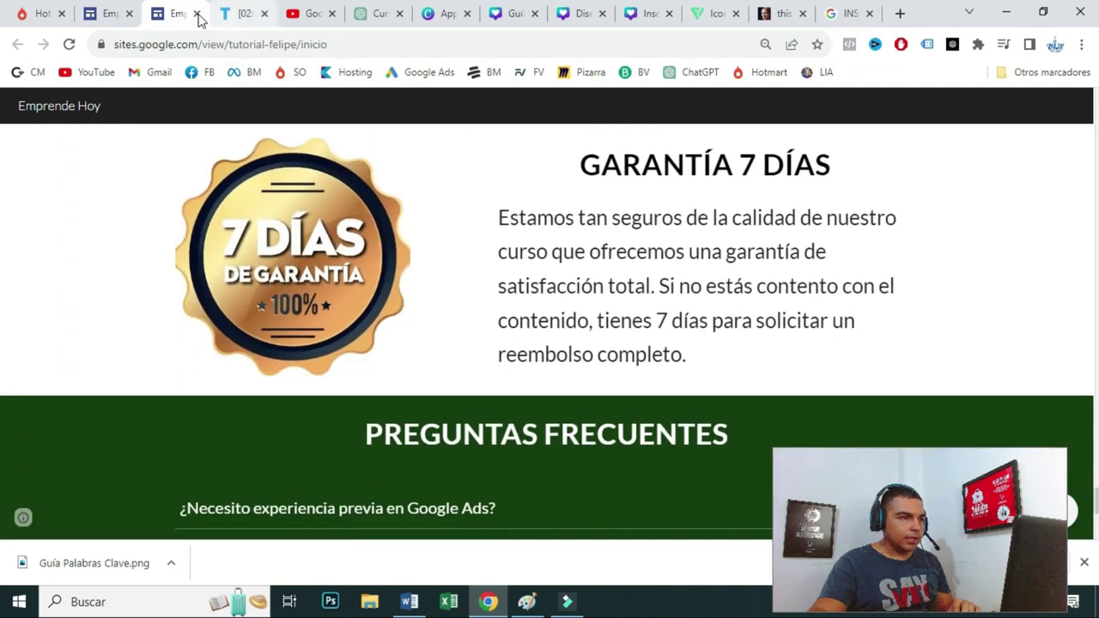
click(108, 13)
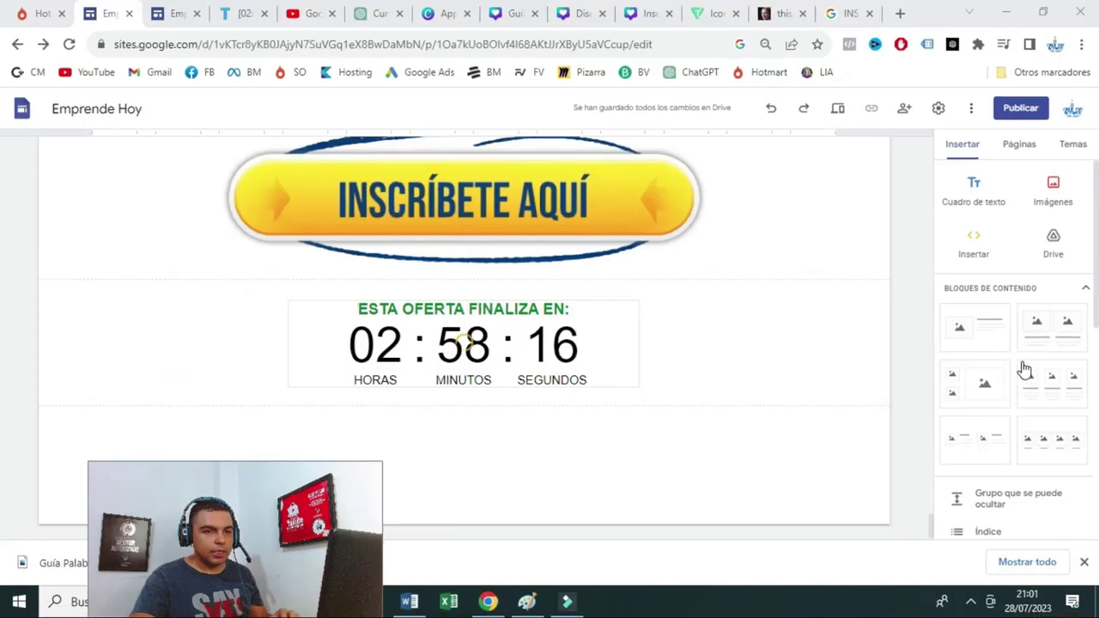
- Insert an image-and-text content block below the countdown and upload image 29, the 7 DÍAS DE GARANTÍA badge, into it
click(855, 269)
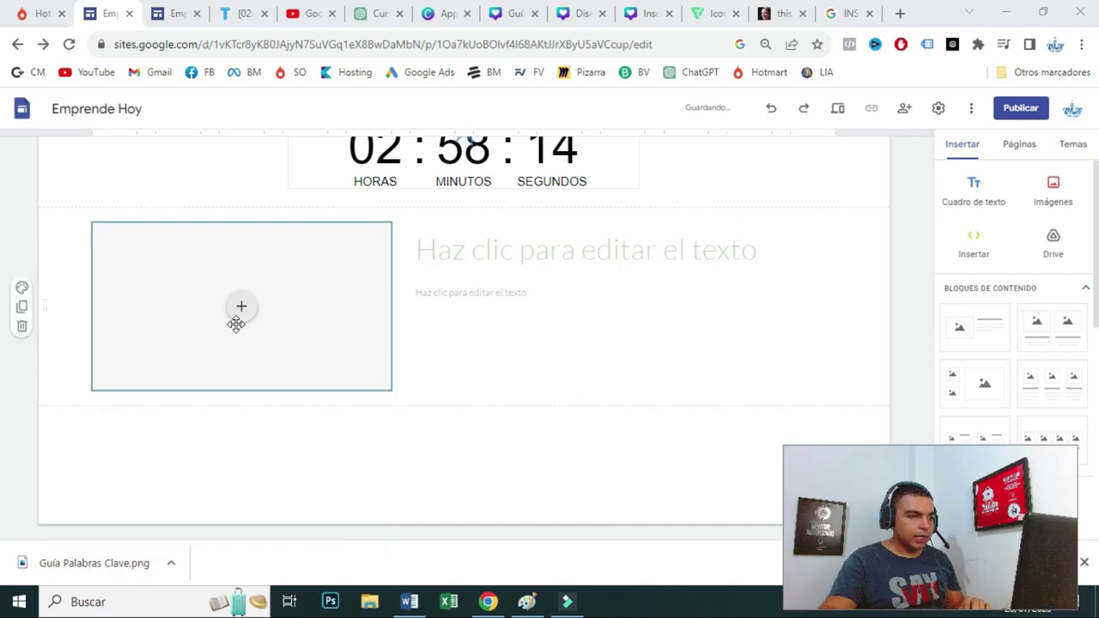
click(240, 308)
click(288, 350)
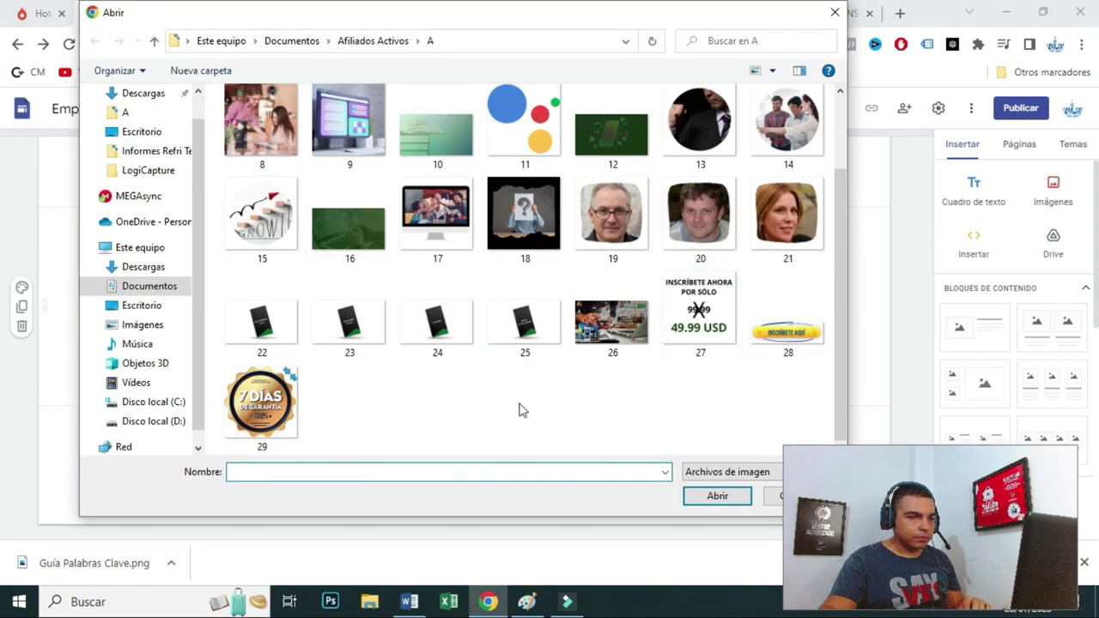
double_click(262, 404)
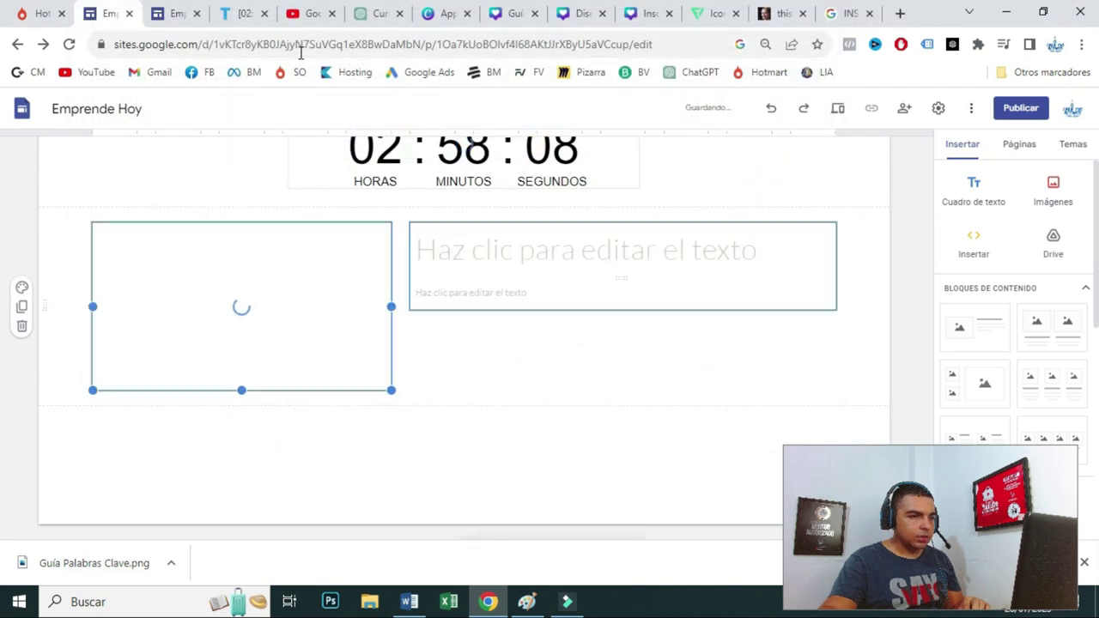
- Copy the heading GARANTÍA 7 DÍAS from the published reference page into the block's title and remove the extra blank line
click(167, 16)
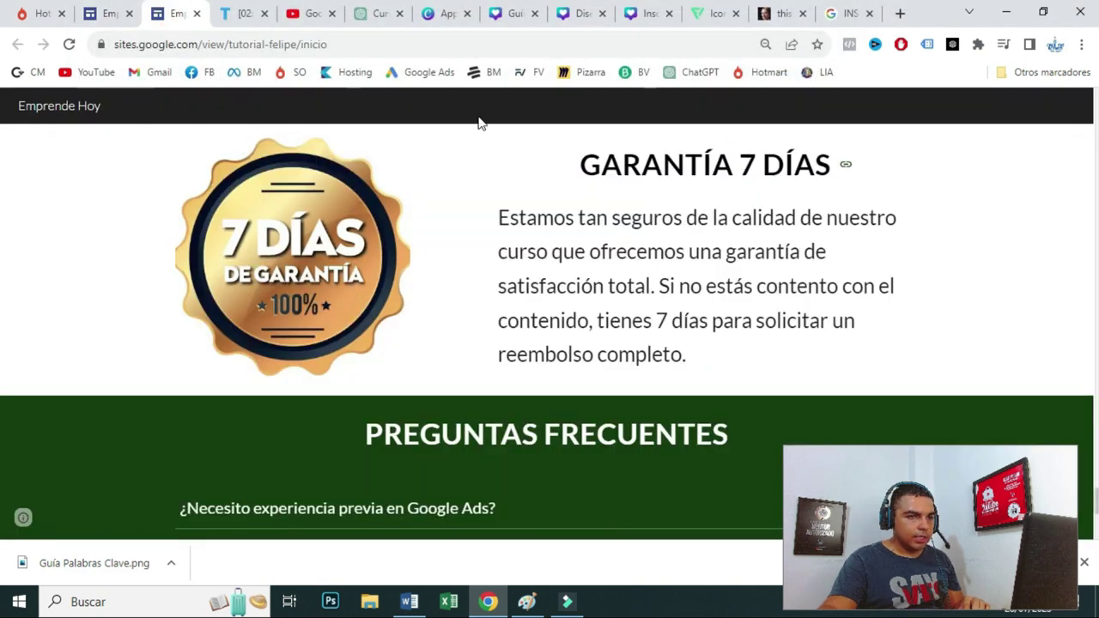
drag(566, 171, 837, 180)
click(837, 180)
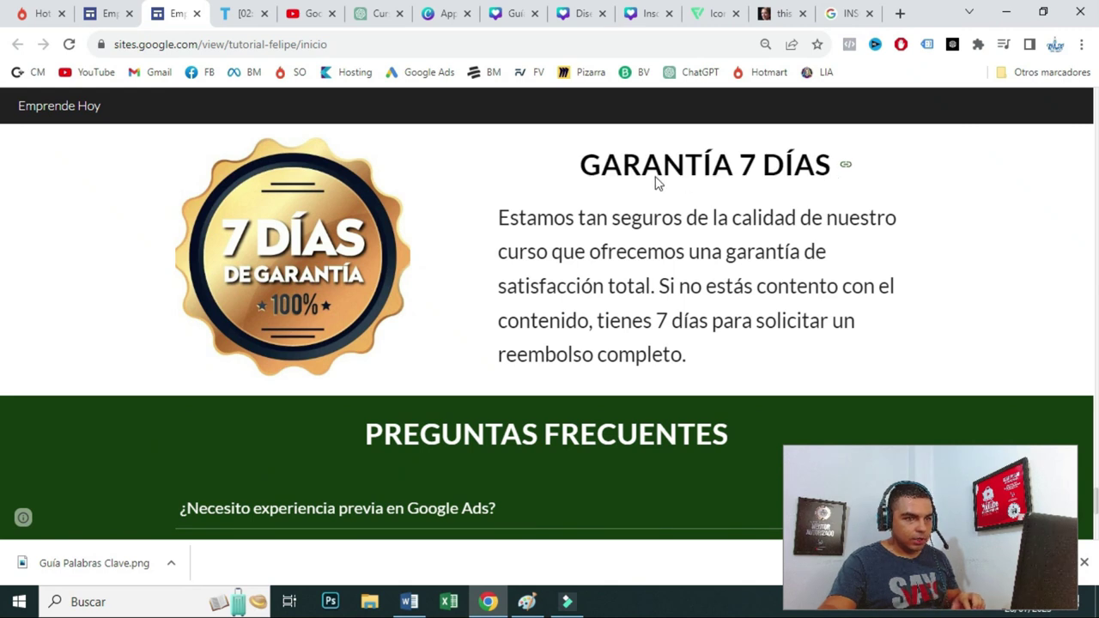
triple_click(593, 172)
key(ctrl+c)
key(ctrl+shift+Tab)
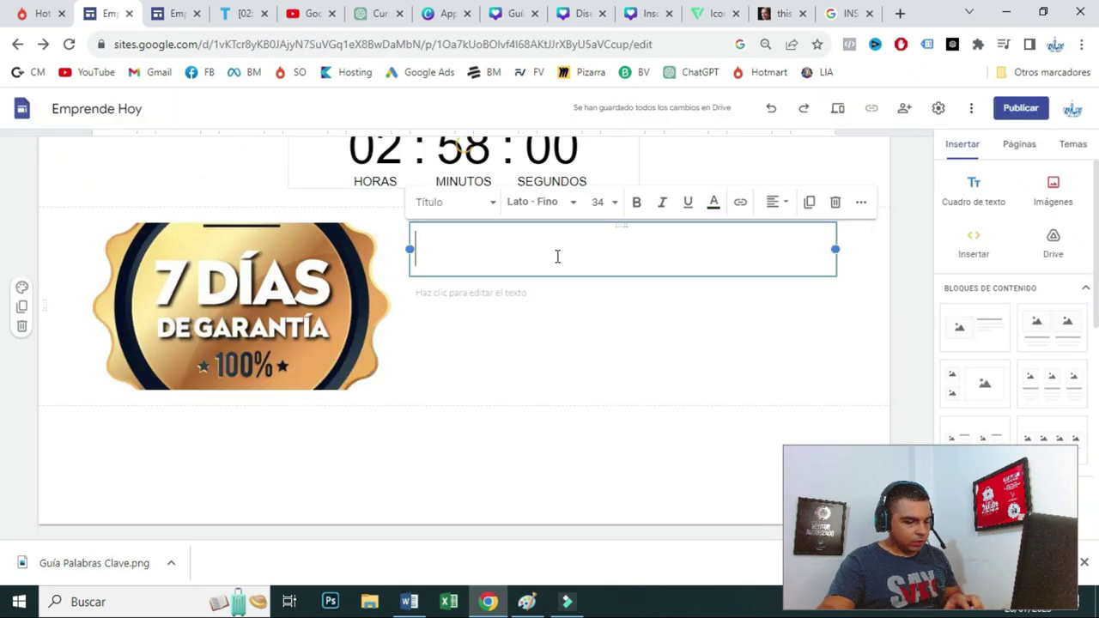
key(ctrl+v)
click(772, 262)
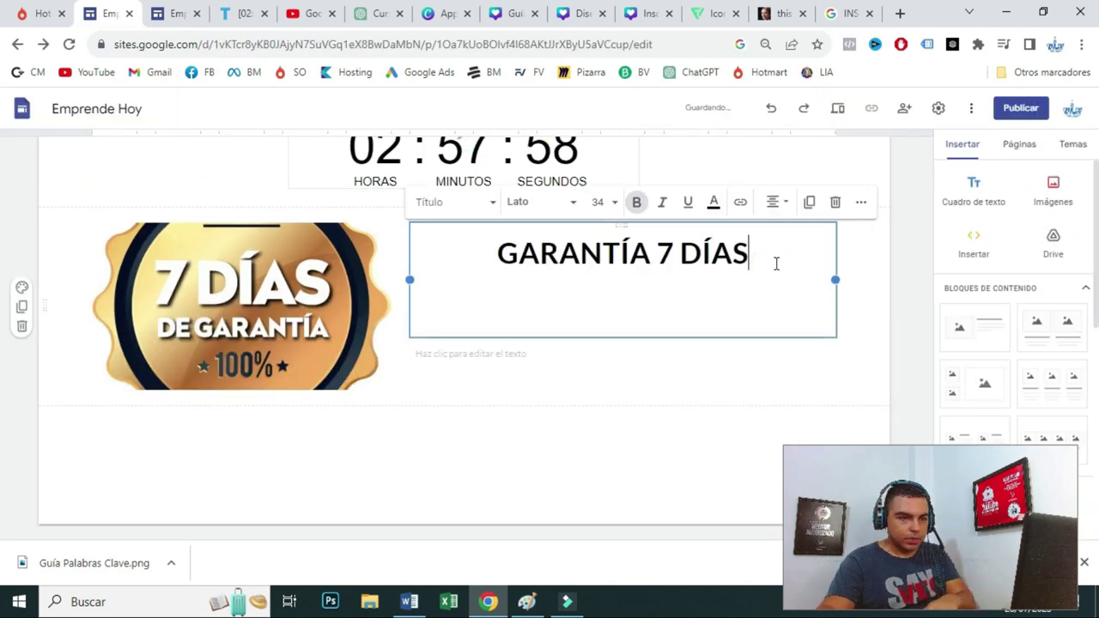
key(Delete)
- Copy the guarantee paragraph from the reference page into the block's body text and clear the blank lines before it
click(197, 7)
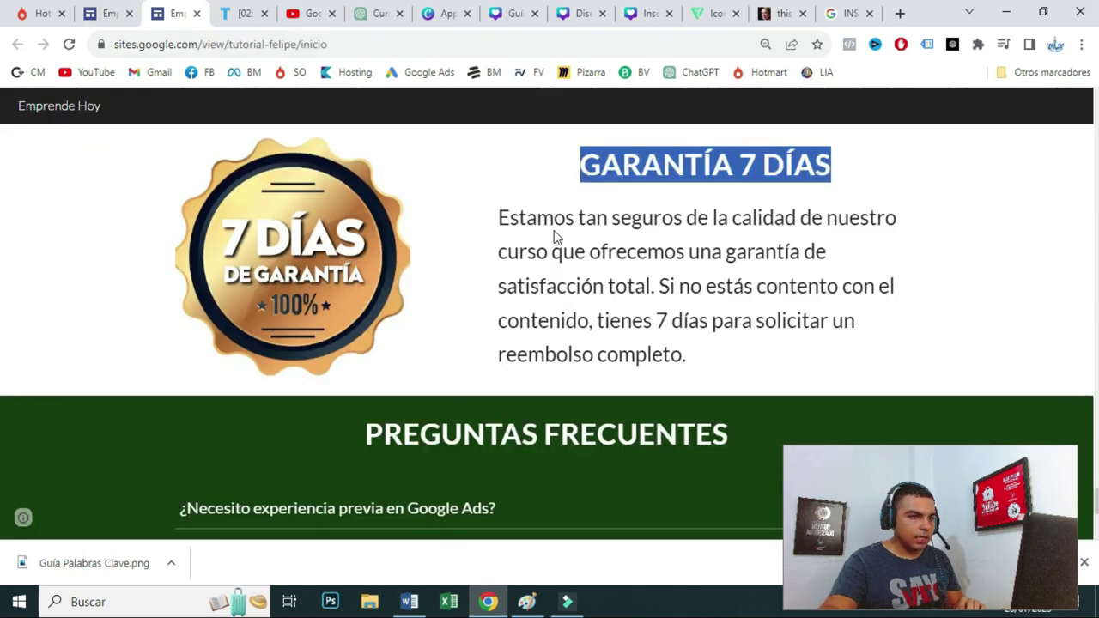
drag(701, 362, 480, 225)
click(138, 8)
click(556, 314)
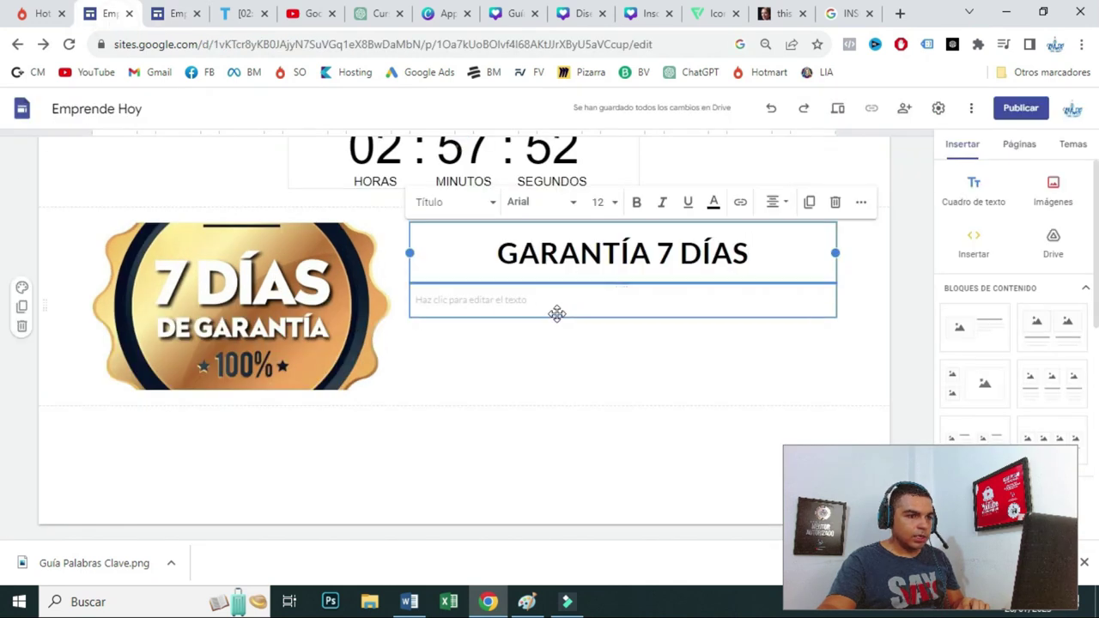
key(ctrl+v)
click(756, 255)
key(BackSpace)
key(BackSpace)
key(BackSpace)
key(BackSpace)
key(BackSpace)
key(BackSpace)
key(BackSpace)
key(BackSpace)
key(BackSpace)
key(BackSpace)
key(BackSpace)
key(BackSpace)
key(BackSpace)
key(BackSpace)
key(BackSpace)
key(Delete)
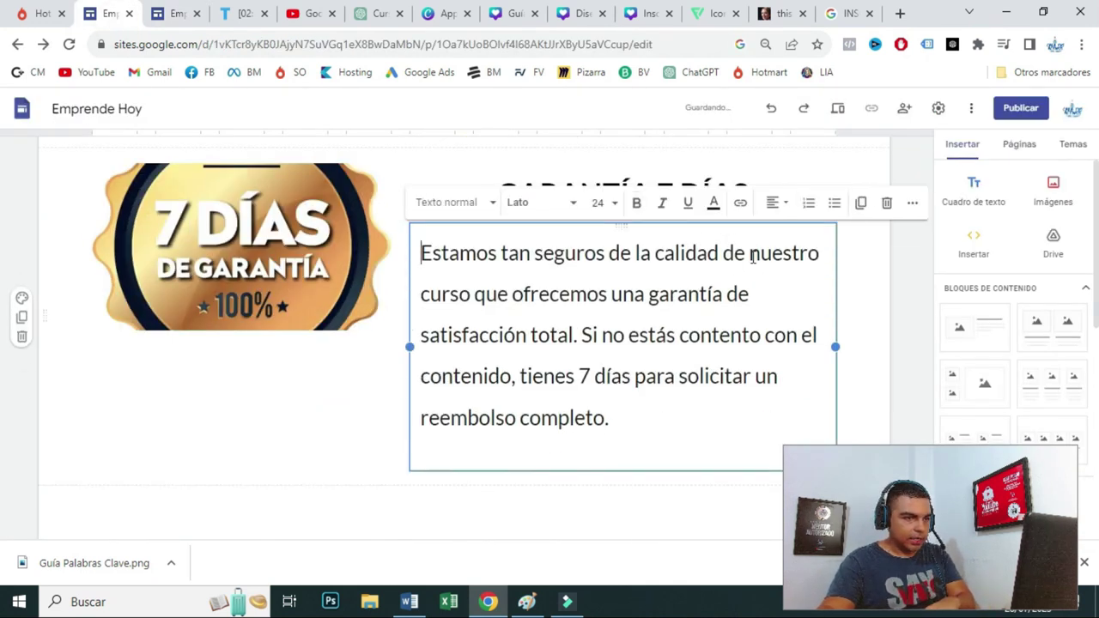
- Extend the guarantee badge's image frame downward until the whole seal fits in it
scroll(755, 352, up, 1)
click(348, 476)
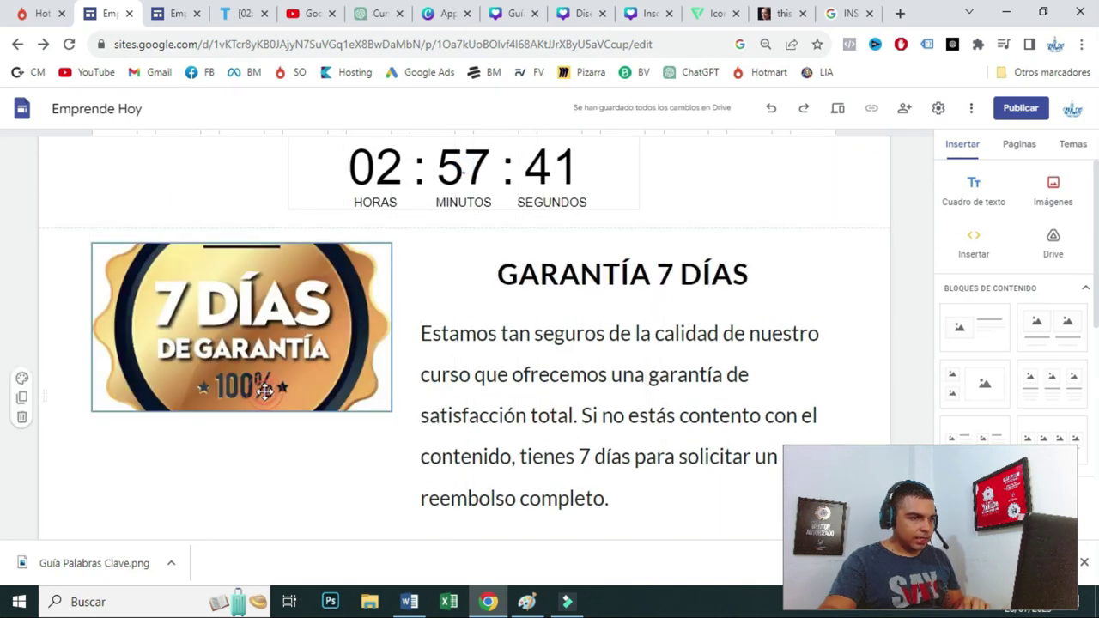
drag(219, 354, 240, 578)
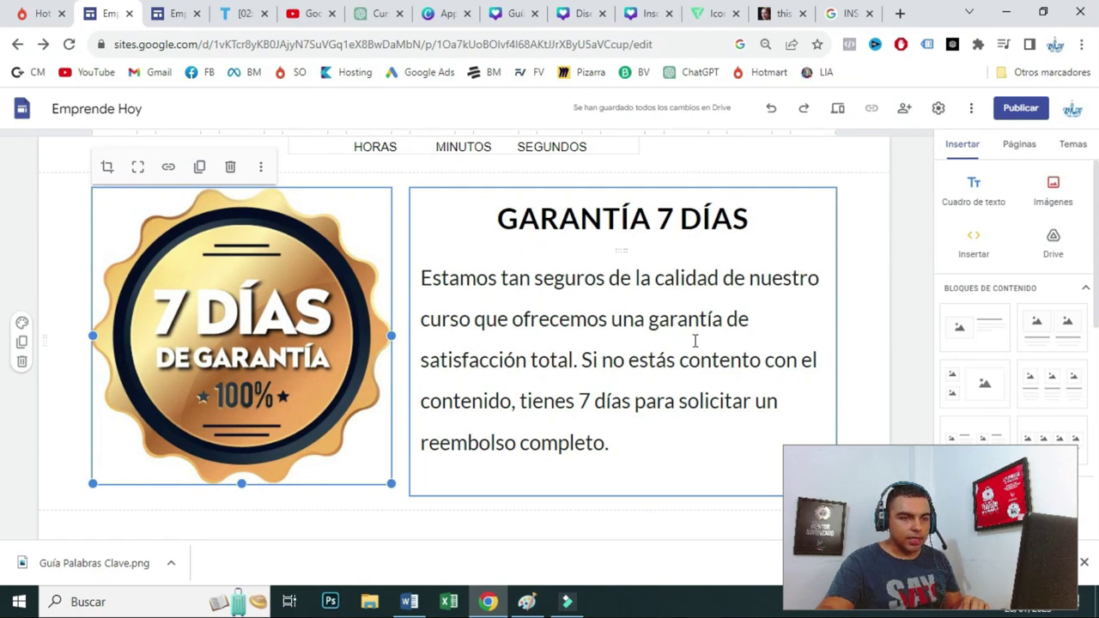
- Copy the PREGUNTAS FRECUENTES heading from the published reference page and return to the site editor
scroll(505, 376, down, 1)
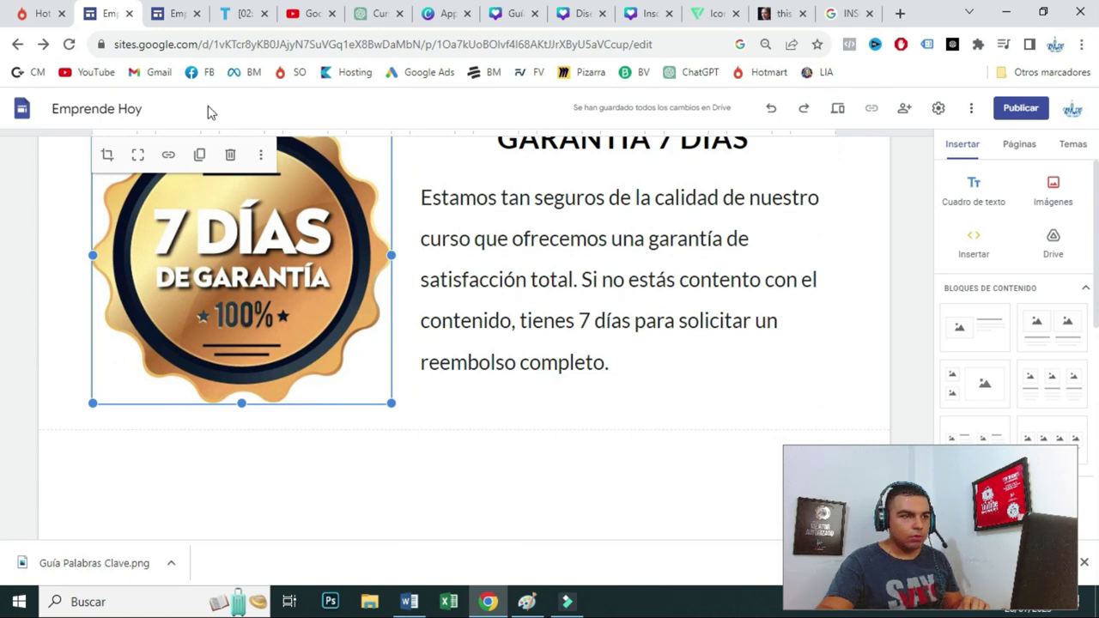
click(169, 11)
scroll(409, 336, down, 3)
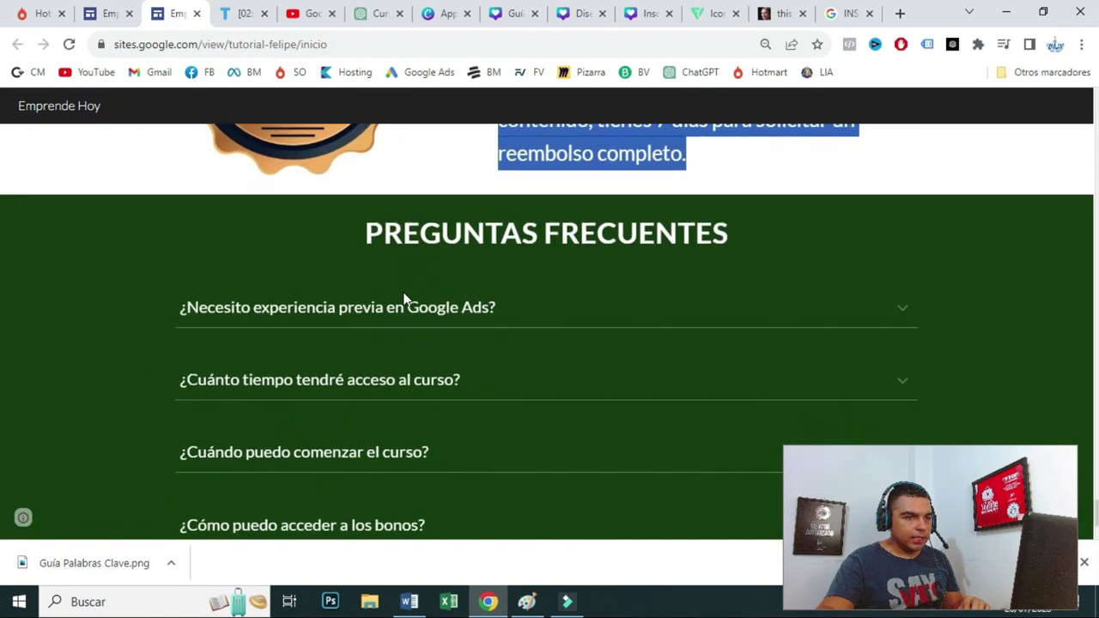
drag(366, 196, 588, 196)
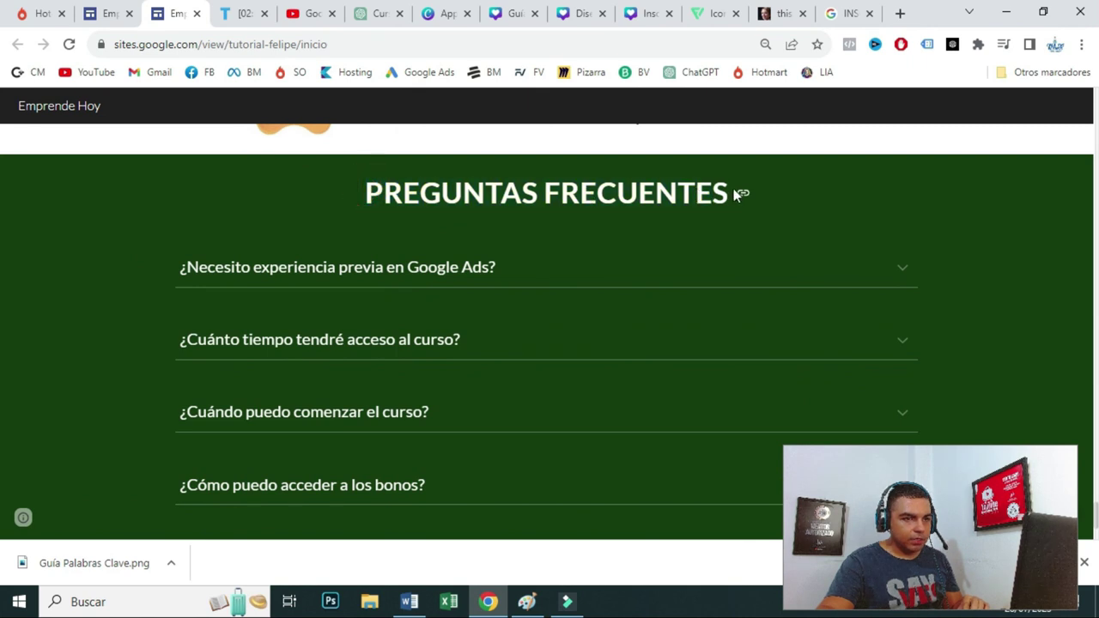
click(105, 12)
- Insert a text box below the guarantee section, apply section color Estilo 3 and paste the copied heading into it
click(968, 195)
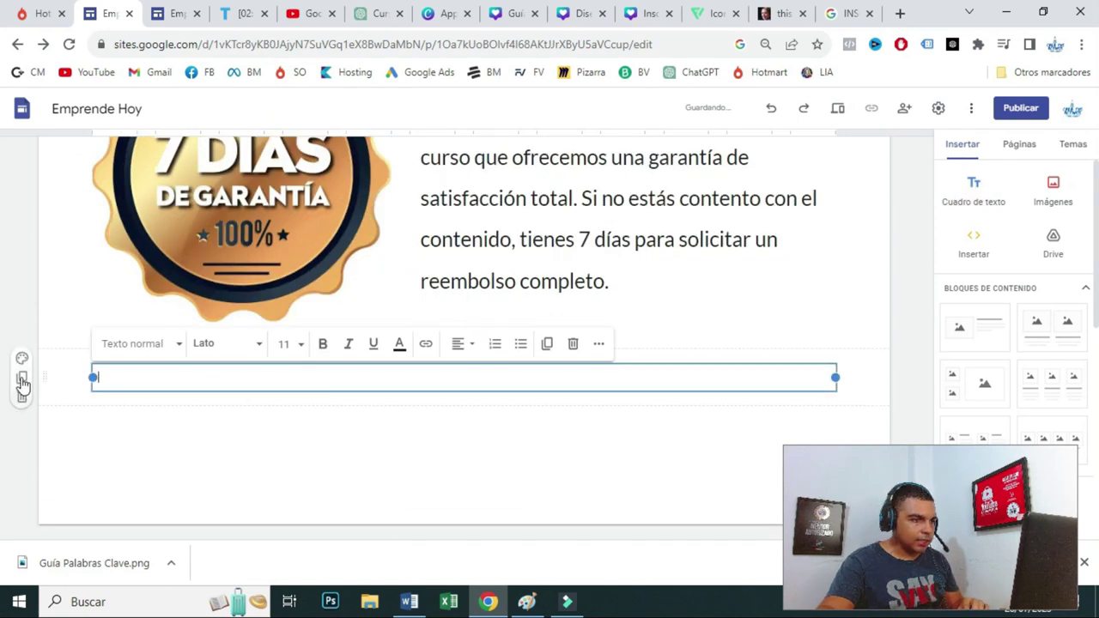
click(21, 359)
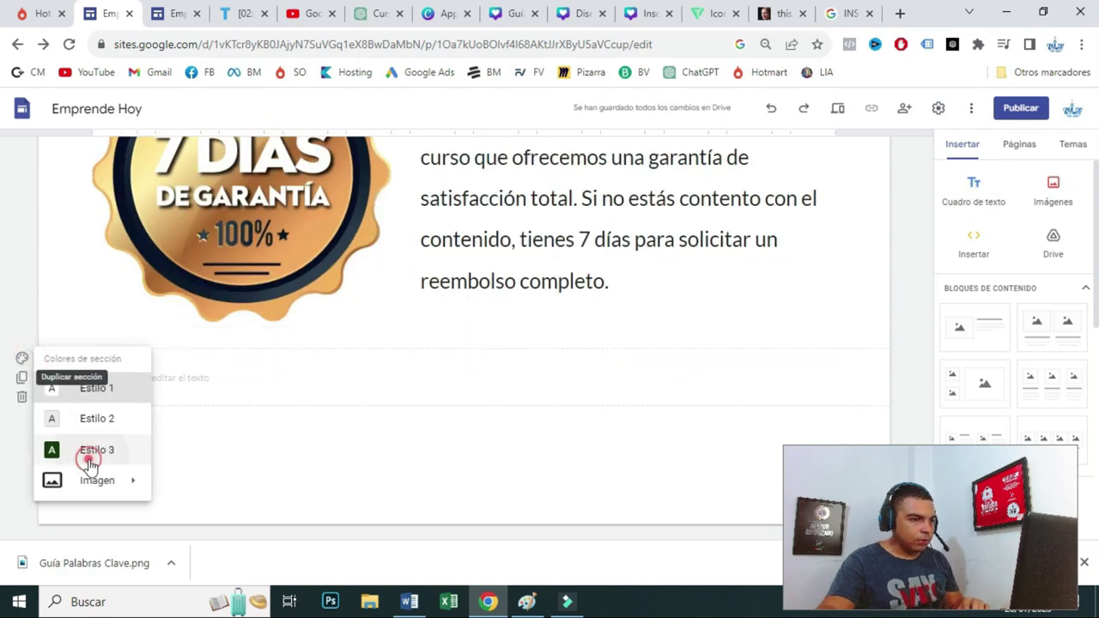
click(89, 449)
click(343, 378)
key(ctrl+v)
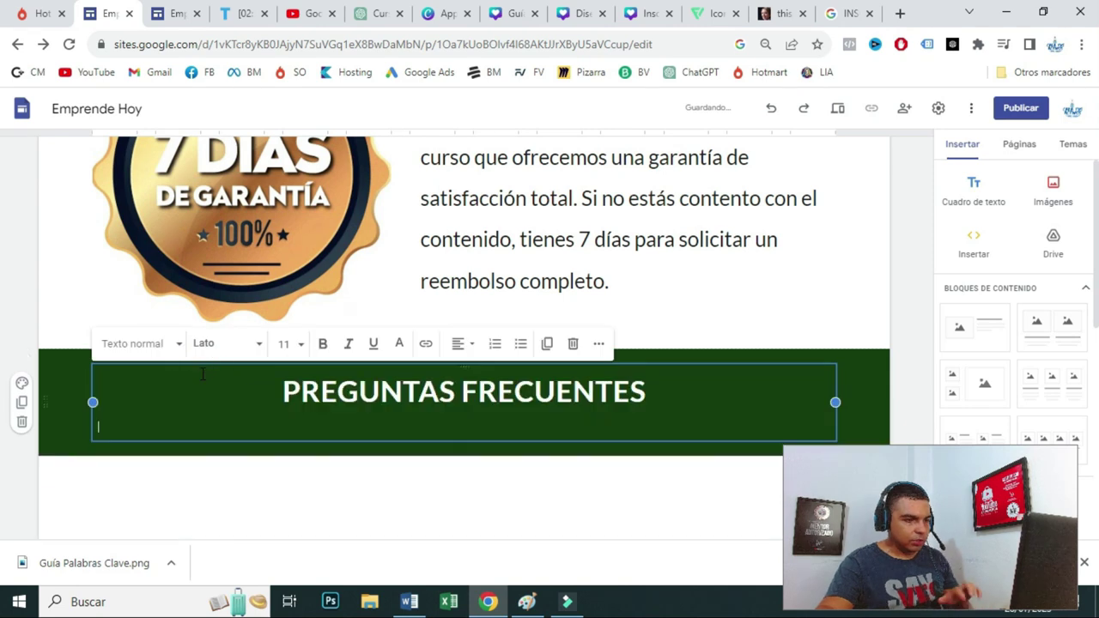
click(528, 523)
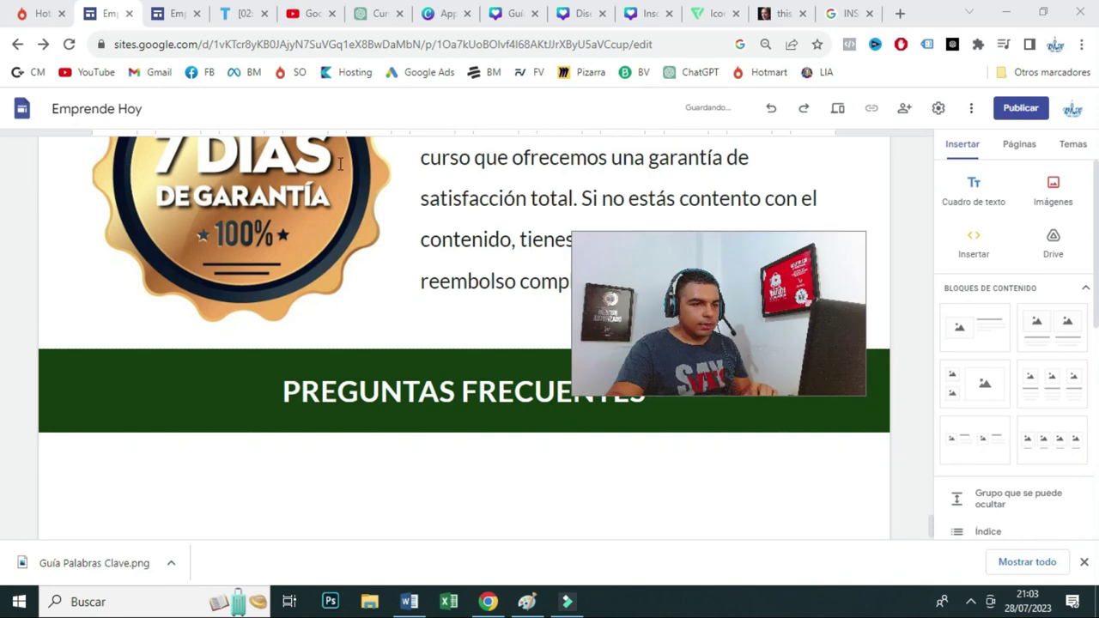
- Examine how the collapsible questions expand and collapse in the FAQ section of the published reference page
click(157, 10)
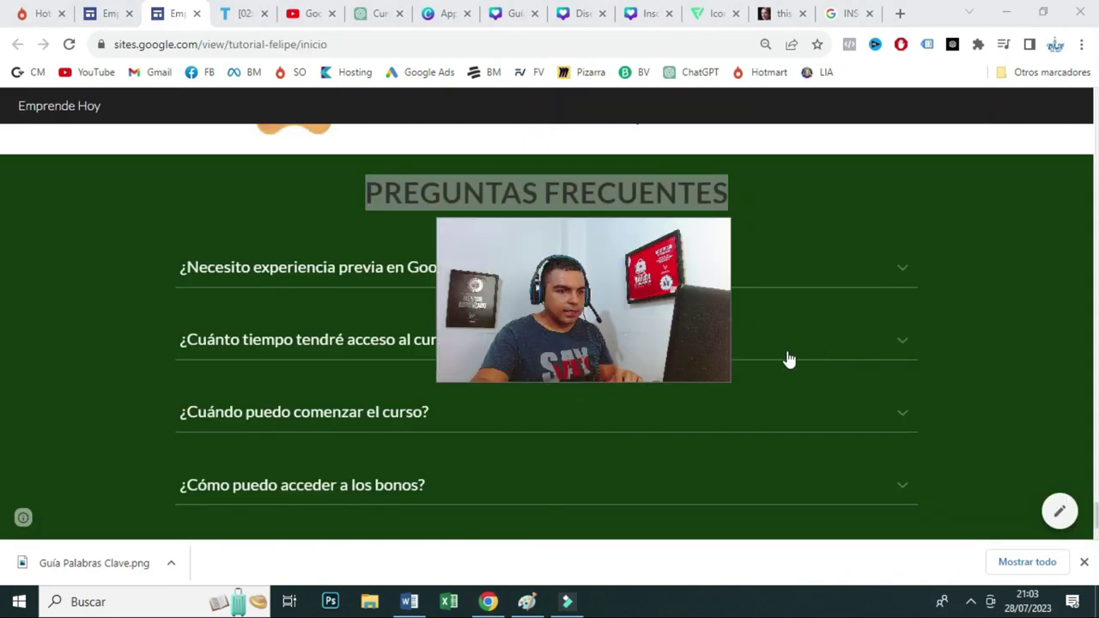
drag(596, 309, 249, 195)
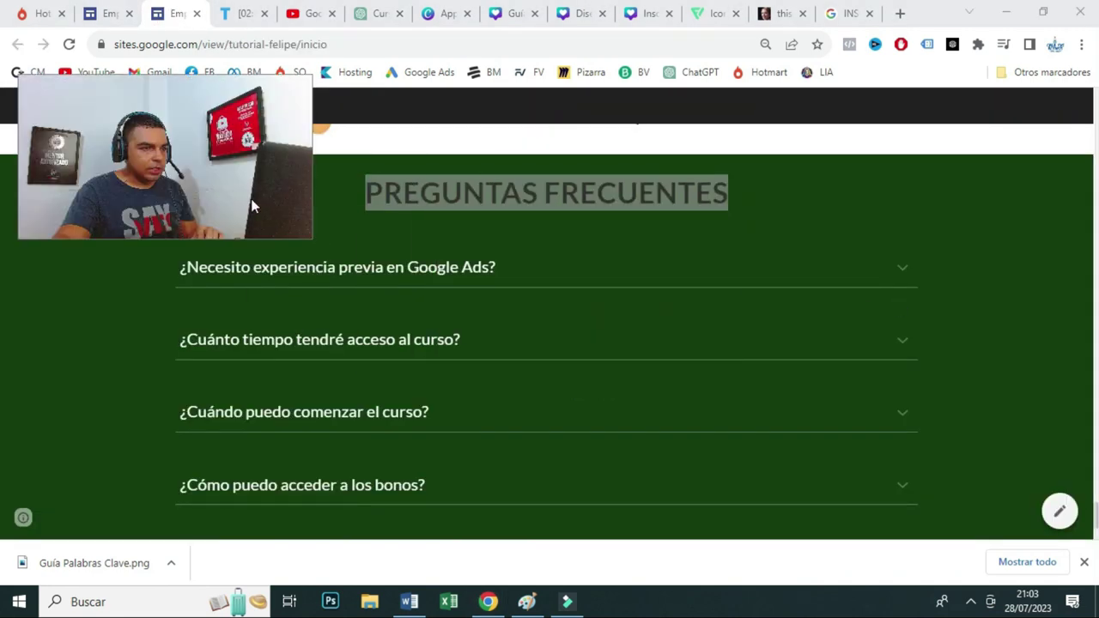
click(906, 276)
click(905, 277)
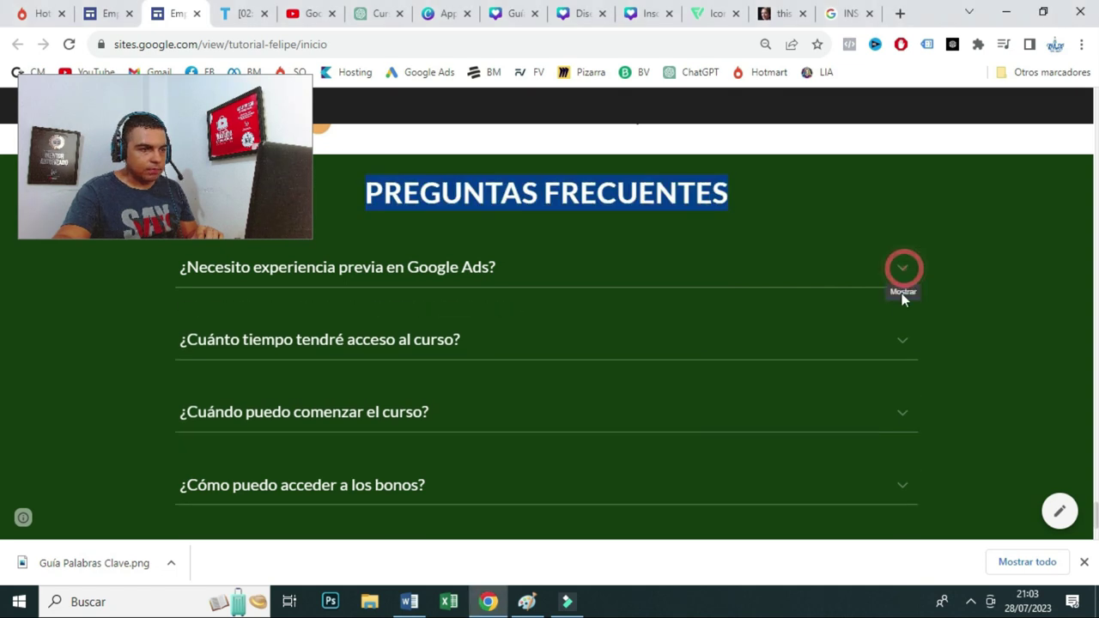
click(907, 349)
click(901, 341)
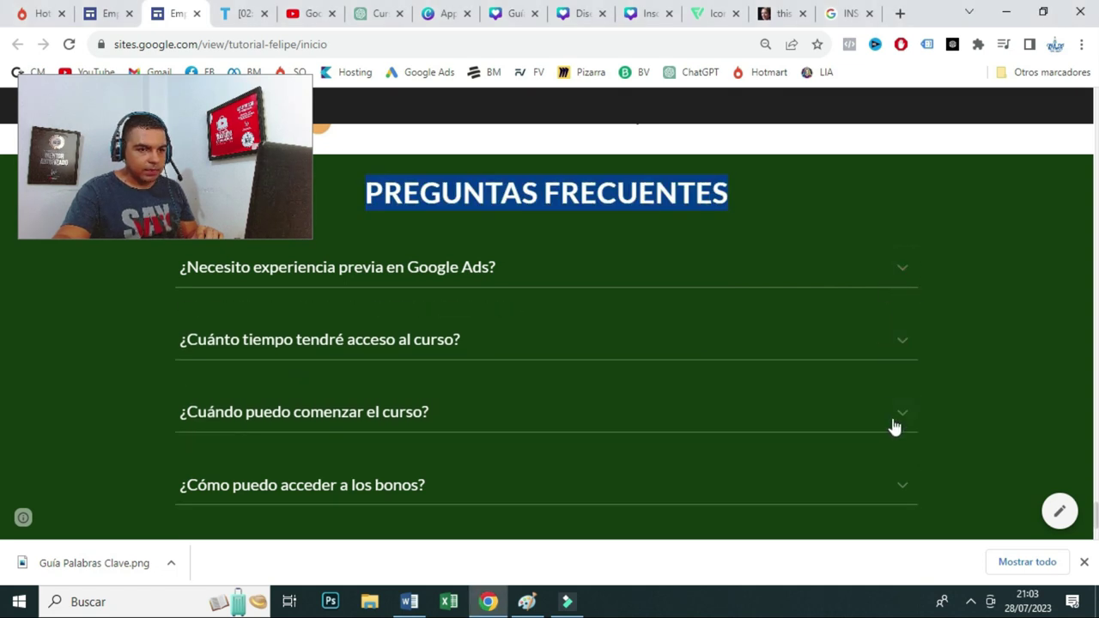
click(893, 421)
click(895, 421)
scroll(895, 424, down, 1)
click(901, 415)
click(899, 410)
click(911, 487)
click(908, 484)
click(768, 206)
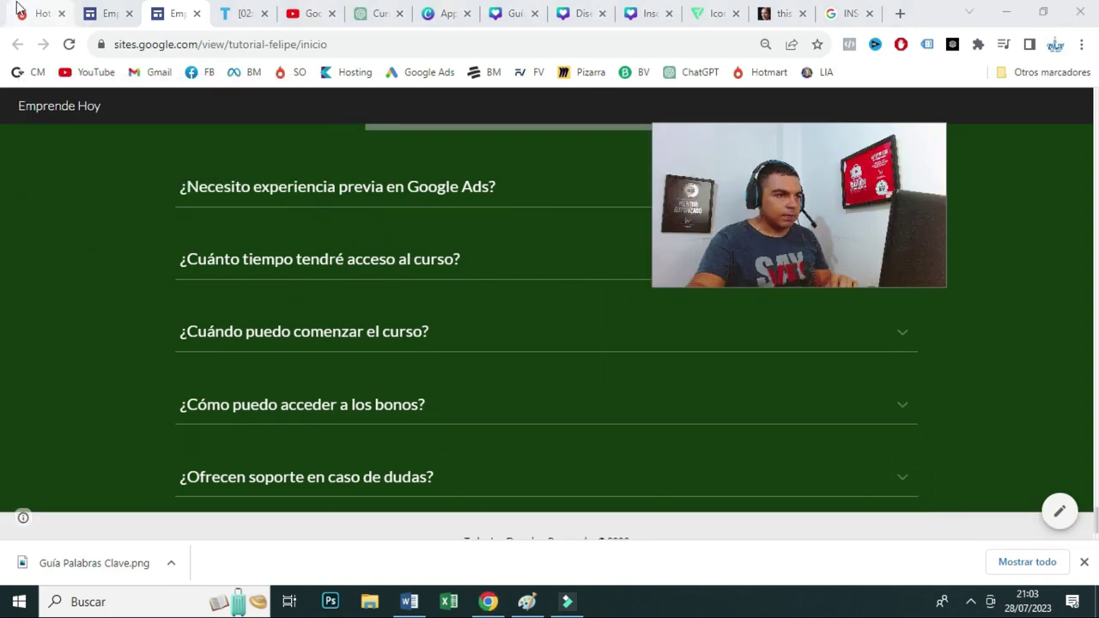
- Insert a collapsible group below the PREGUNTAS FRECUENTES heading in the site editor and set its section color to Estilo 3
click(103, 13)
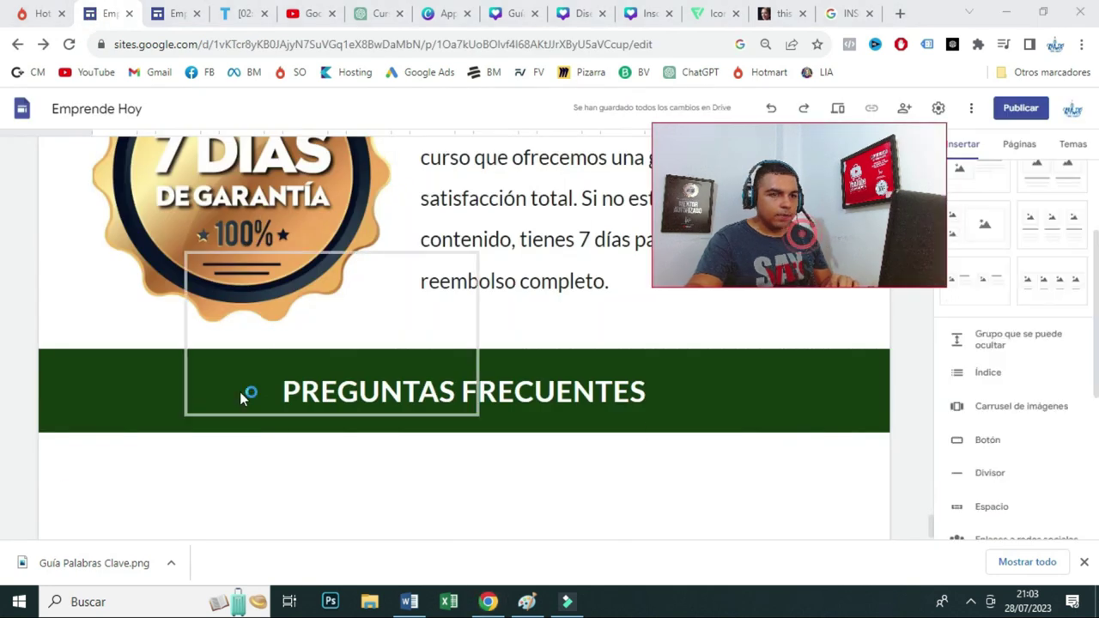
click(184, 513)
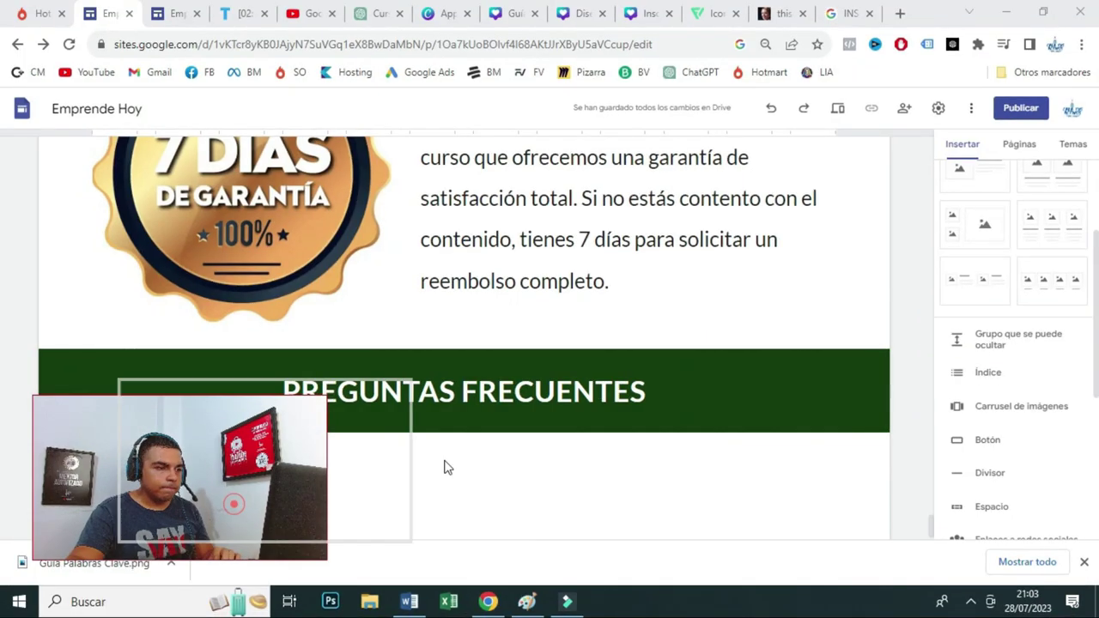
click(1016, 344)
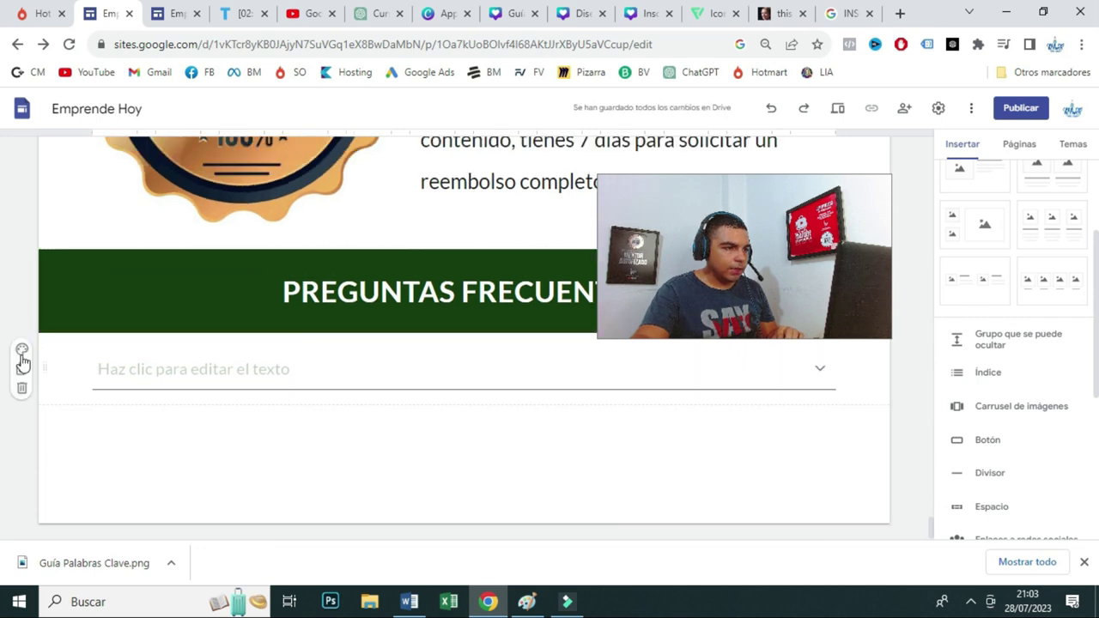
click(19, 352)
click(103, 450)
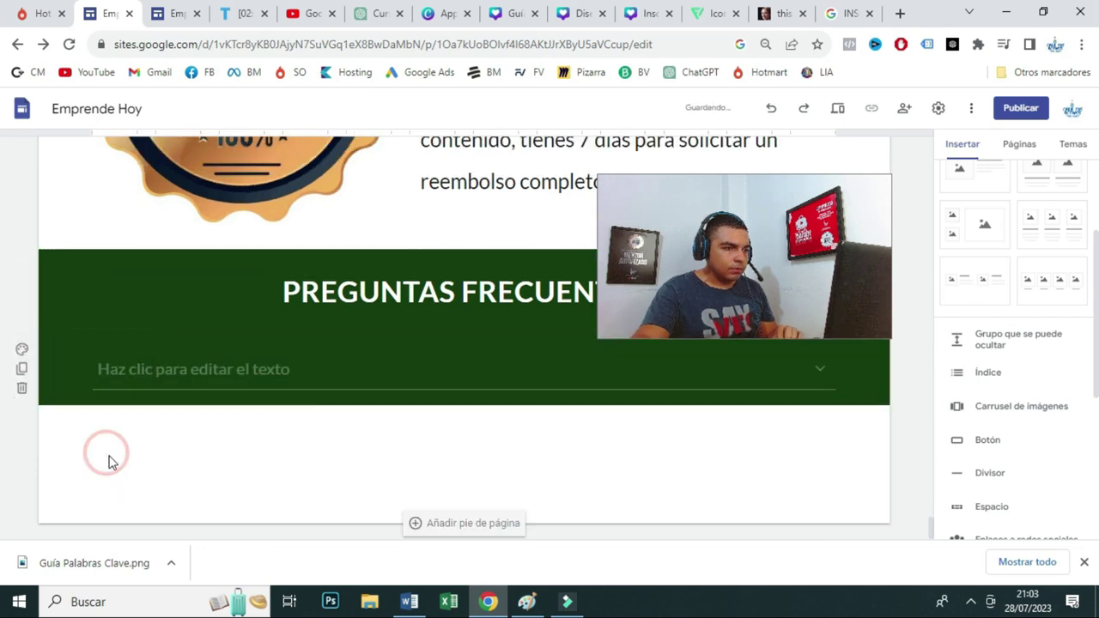
- Fill the collapsible group's title with the question ¿Necesito experiencia previa en Google Ads? copied from the reference page
click(160, 380)
click(176, 14)
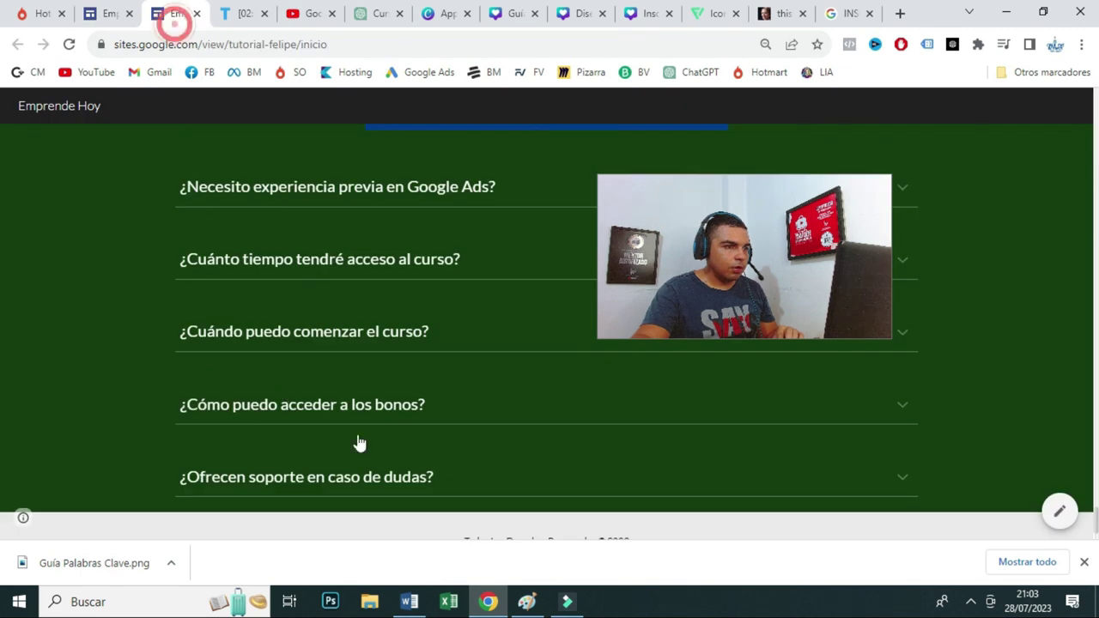
click(125, 10)
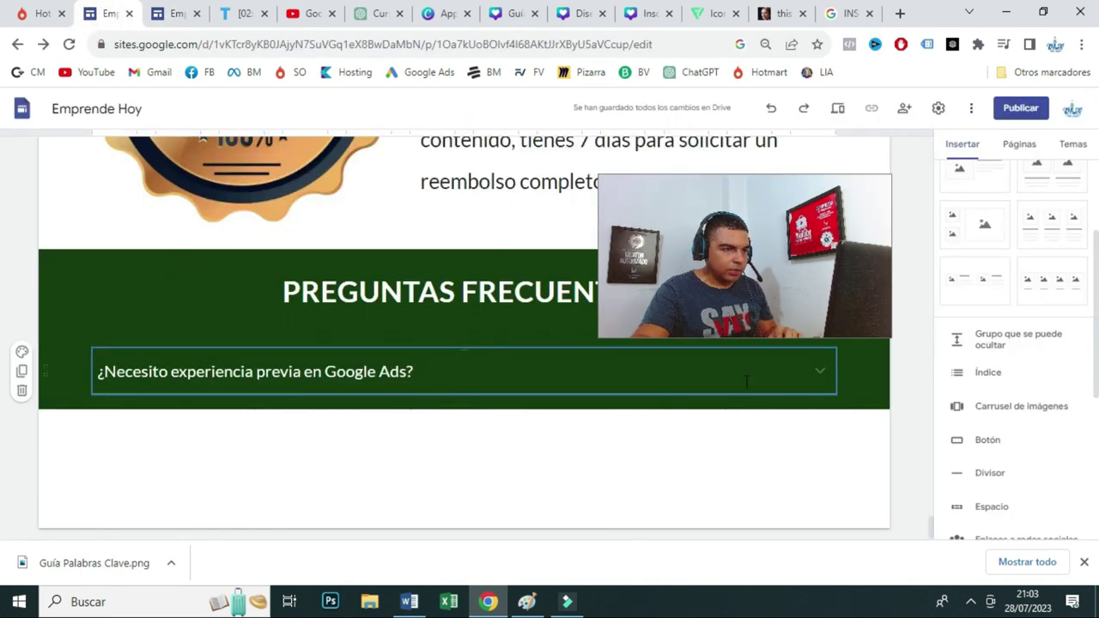
- Insert a second collapsible group below the first question and set its section color to Estilo 3
click(987, 343)
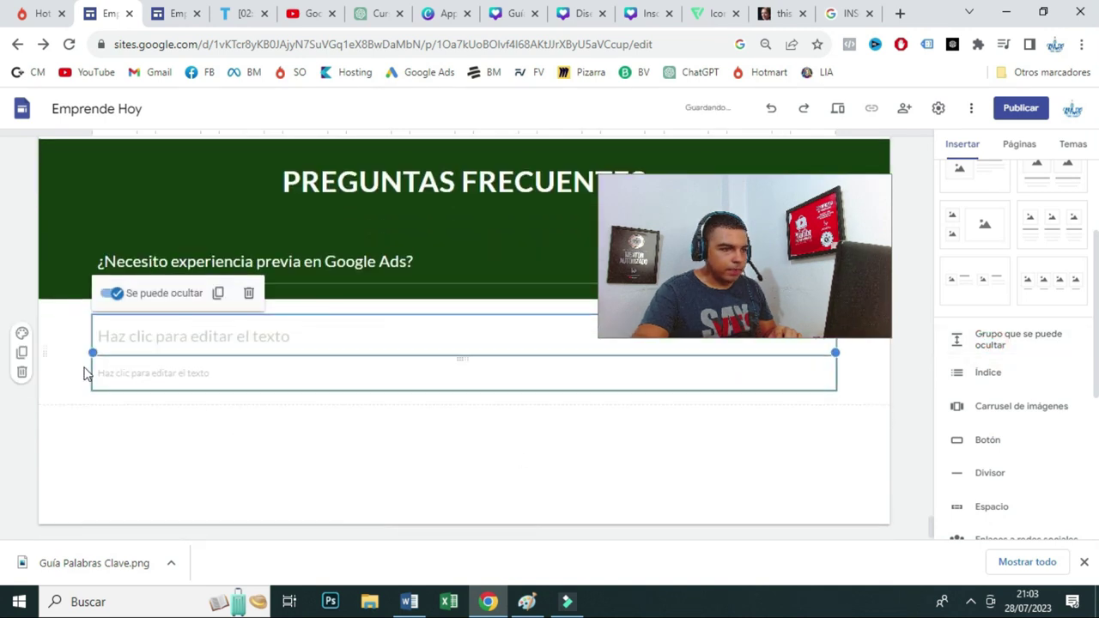
click(27, 345)
click(22, 351)
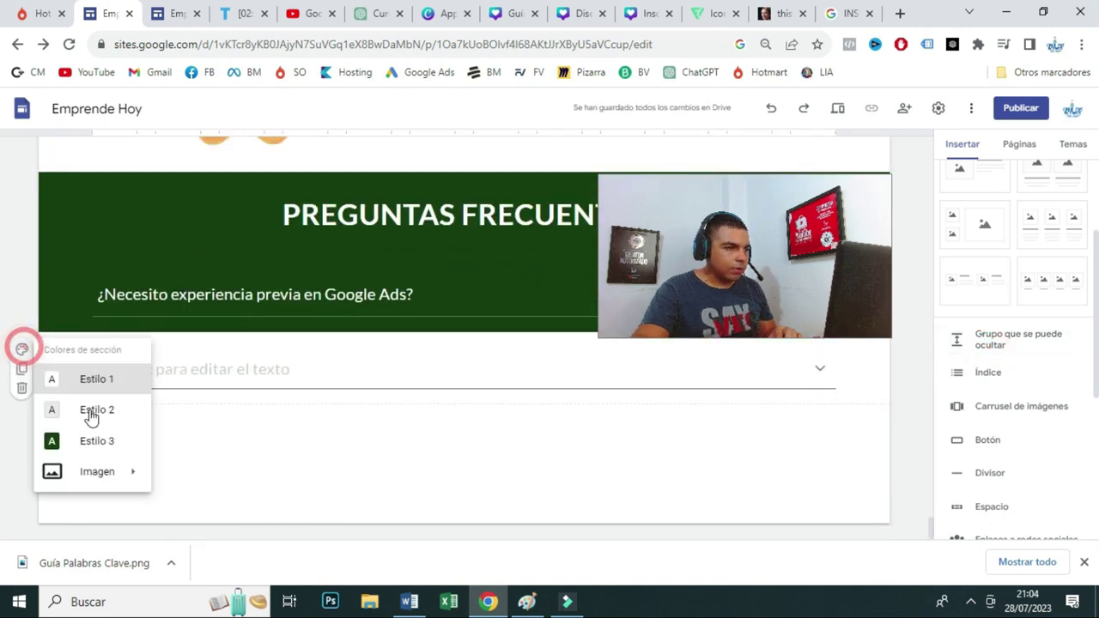
click(92, 442)
- Copy the question ¿Cuánto tiempo tendré acceso al curso? from the reference page for the title of the second collapsible group
click(154, 359)
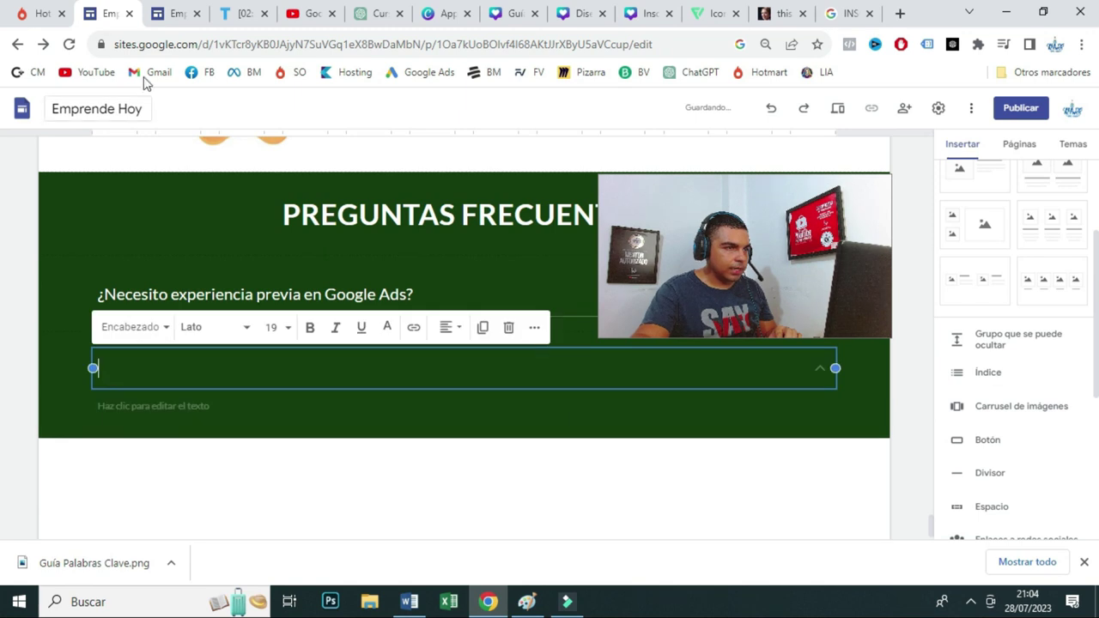
click(157, 17)
drag(492, 292, 375, 299)
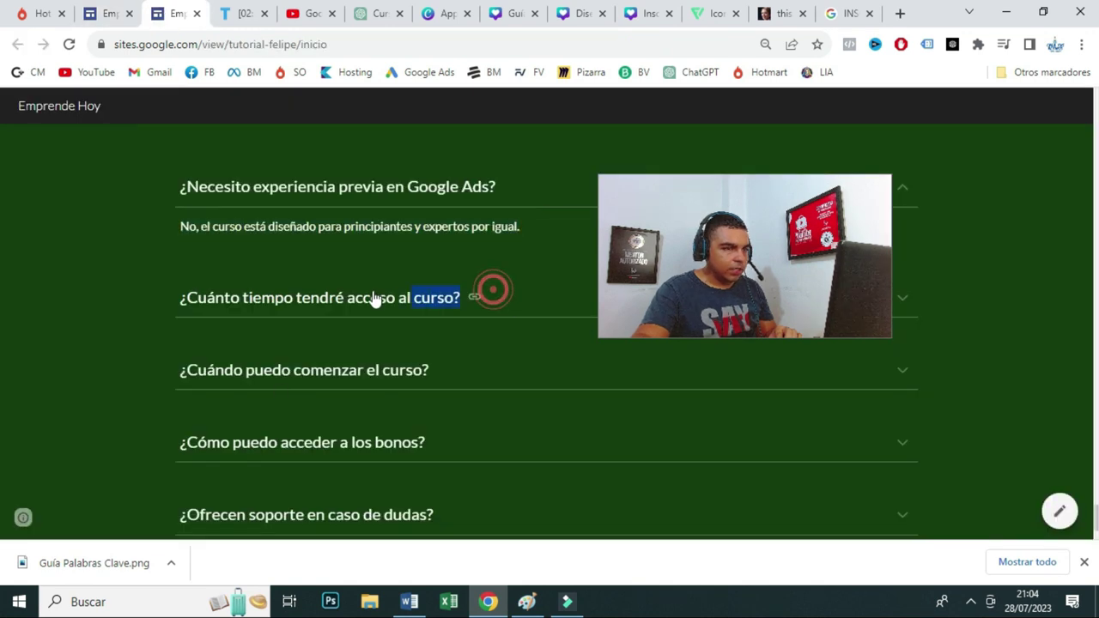
click(103, 14)
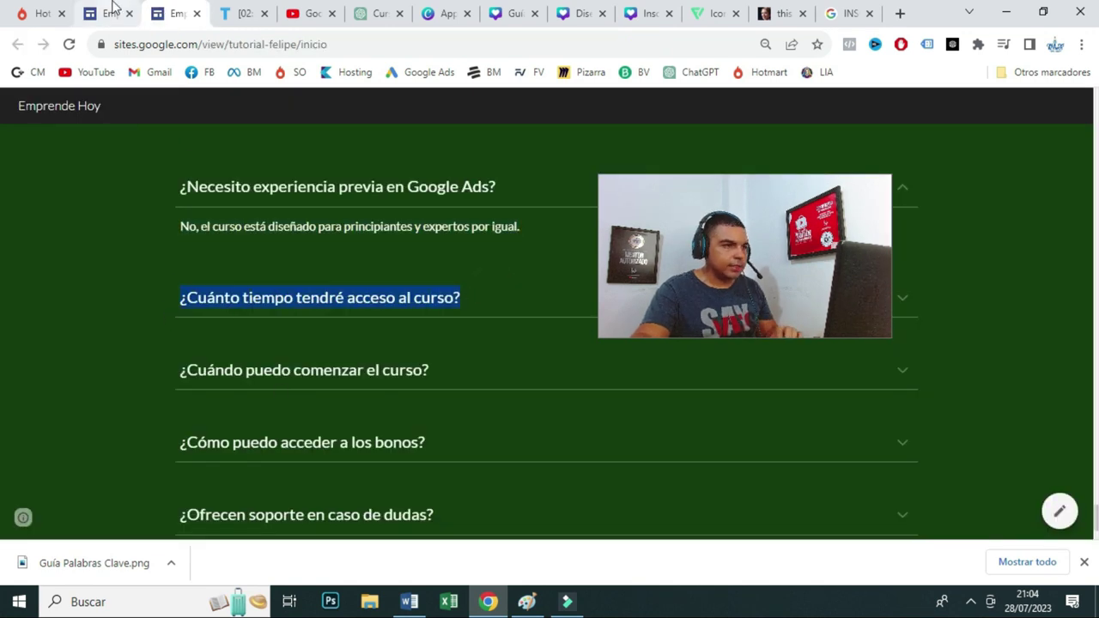
- Check the five FAQ questions in the editor, expanding the first two to read their answers
scroll(535, 373, up, 2)
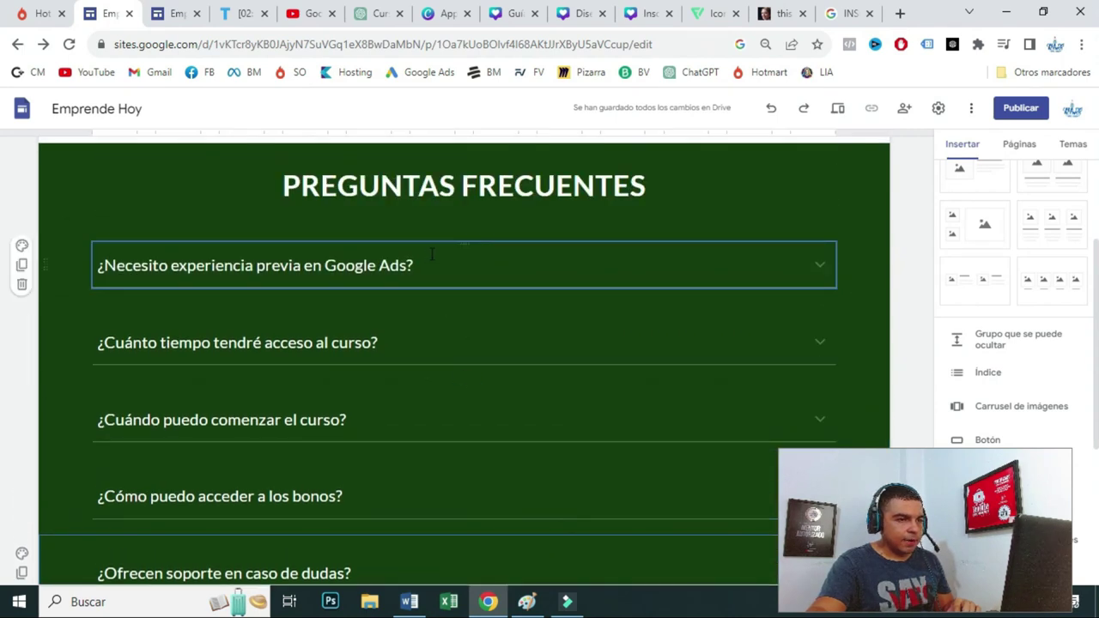
scroll(458, 314, down, 1)
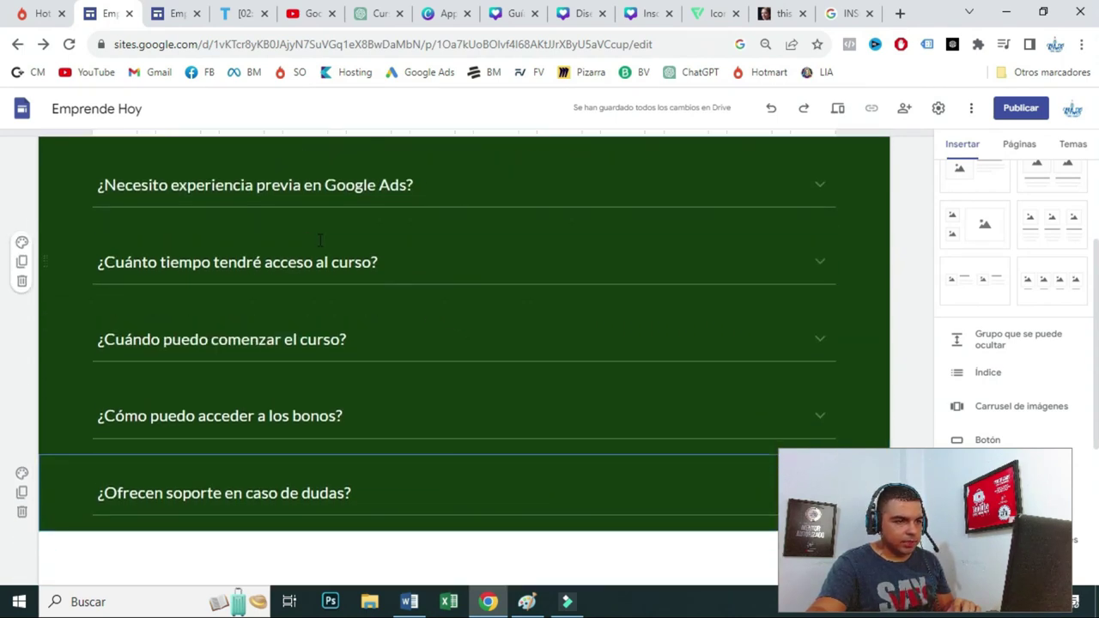
click(825, 193)
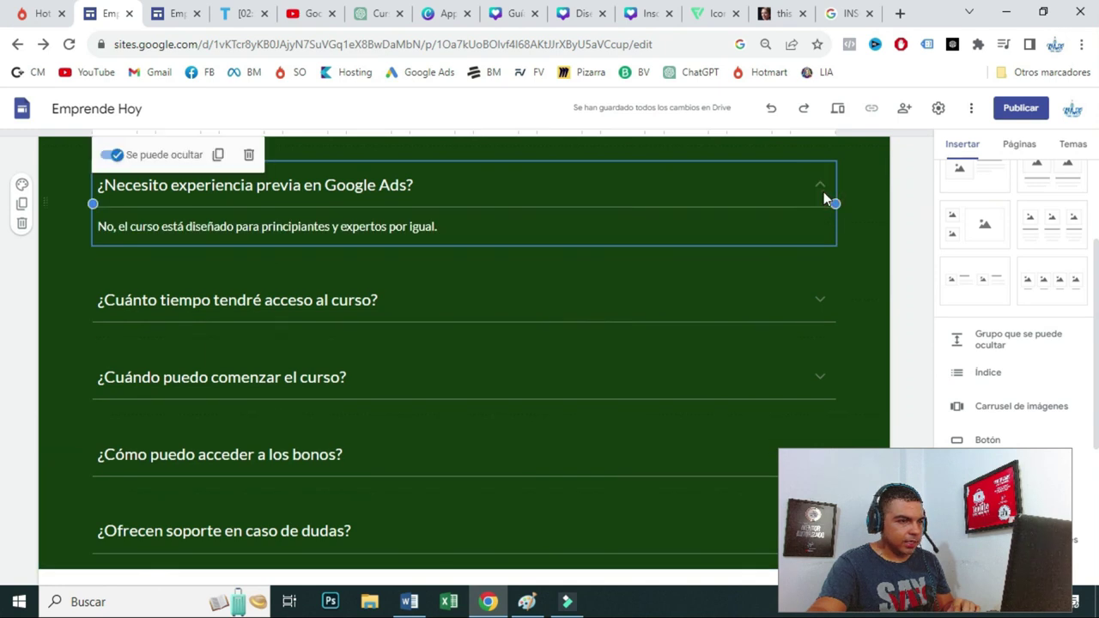
click(820, 307)
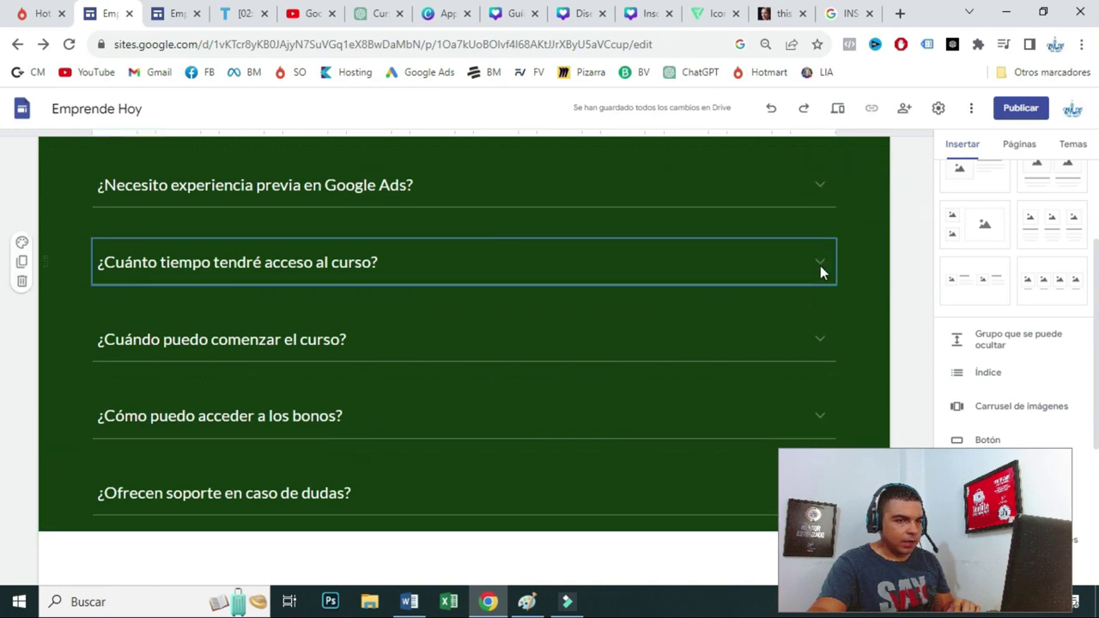
click(820, 265)
scroll(255, 398, down, 1)
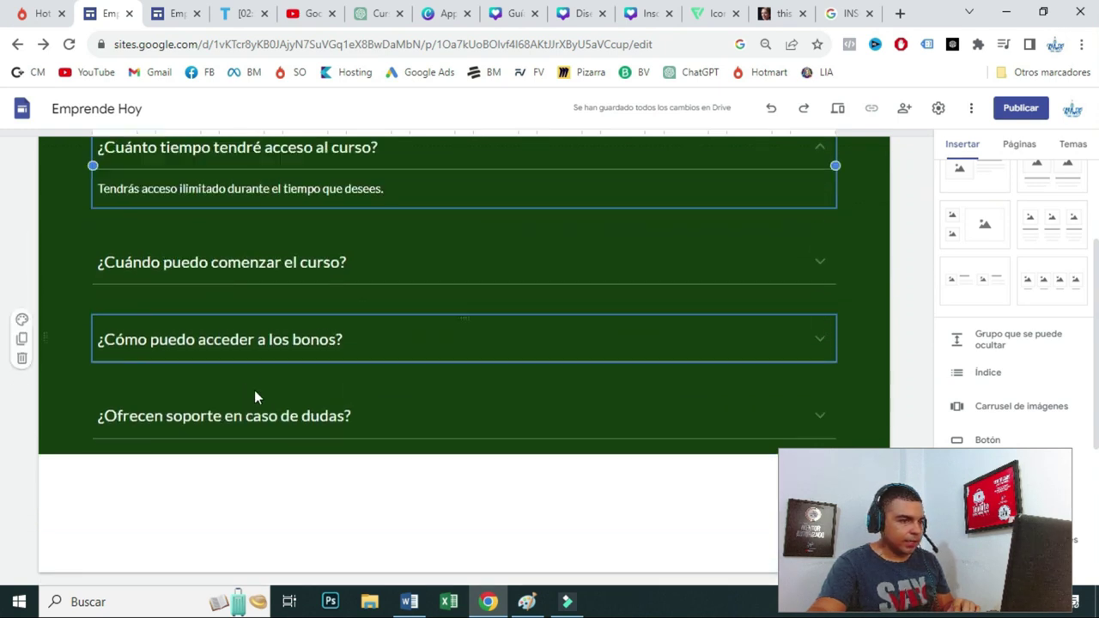
scroll(248, 390, up, 2)
- Copy the copyright line and Facebook disclaimer from the reference page's footer and return to the site editor
click(176, 12)
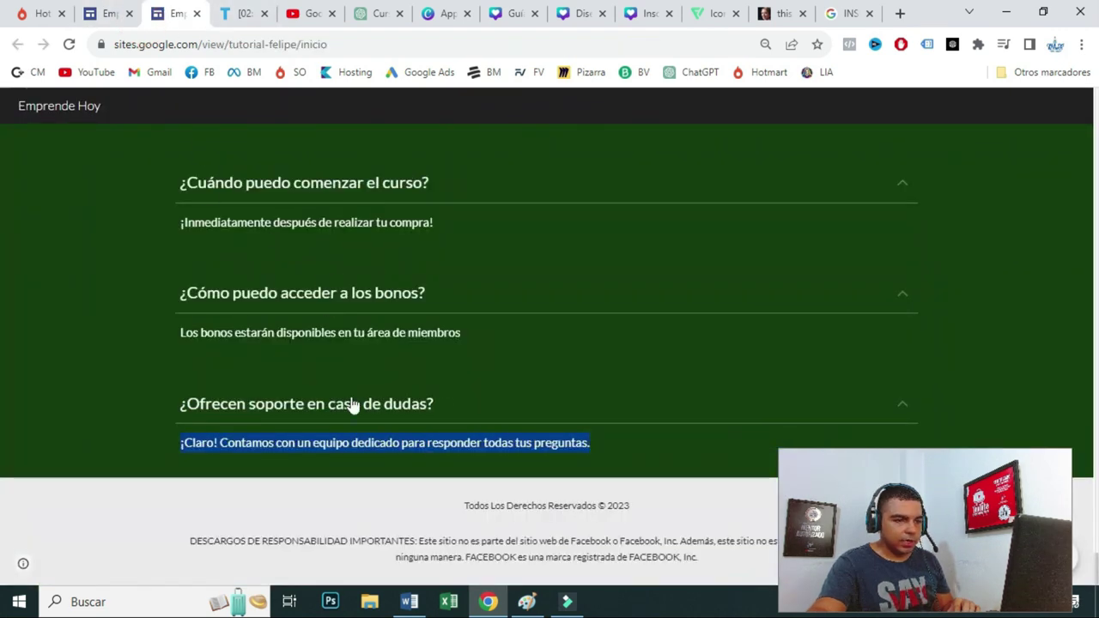
drag(455, 507, 699, 550)
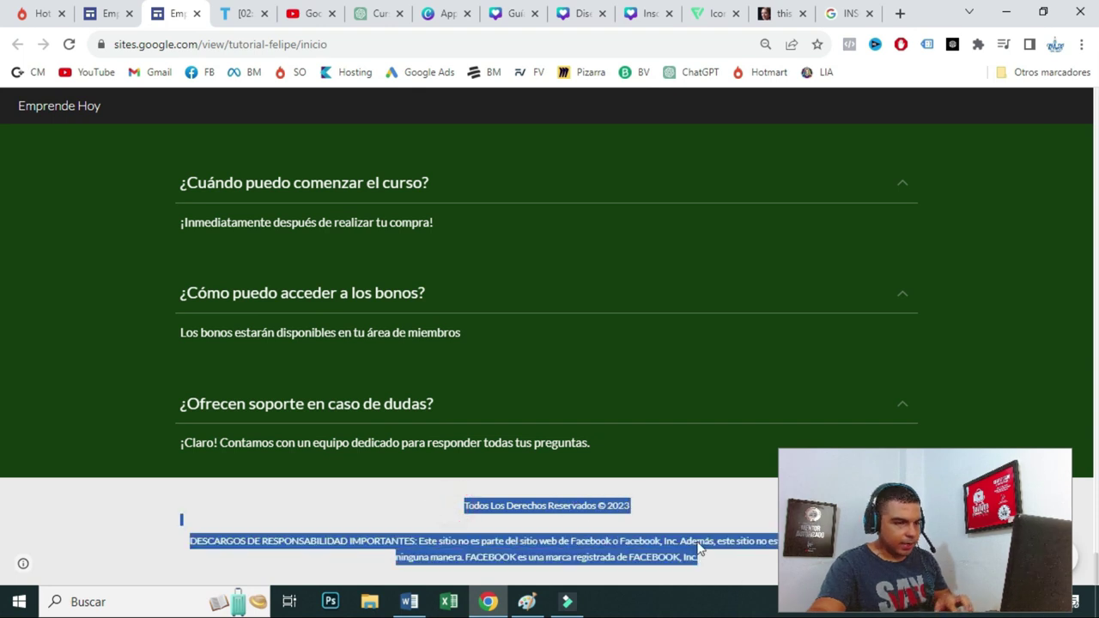
click(103, 13)
- Insert a text box and place it in its own section below the question ¿Ofrecen soporte en caso de dudas?
drag(913, 550, 209, 185)
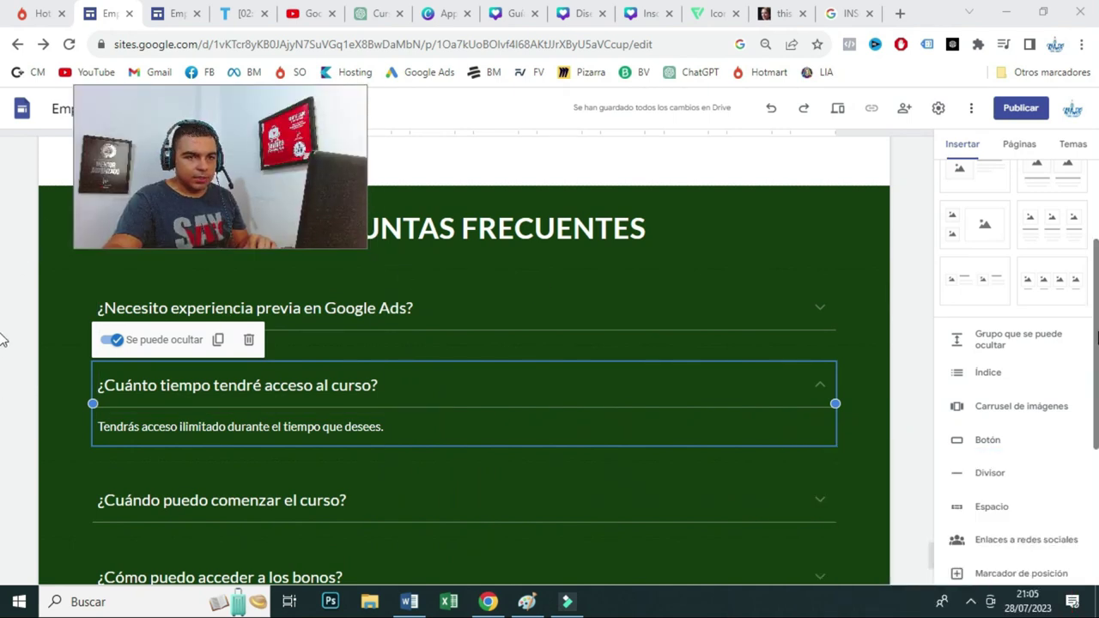
click(3, 335)
scroll(890, 372, down, 3)
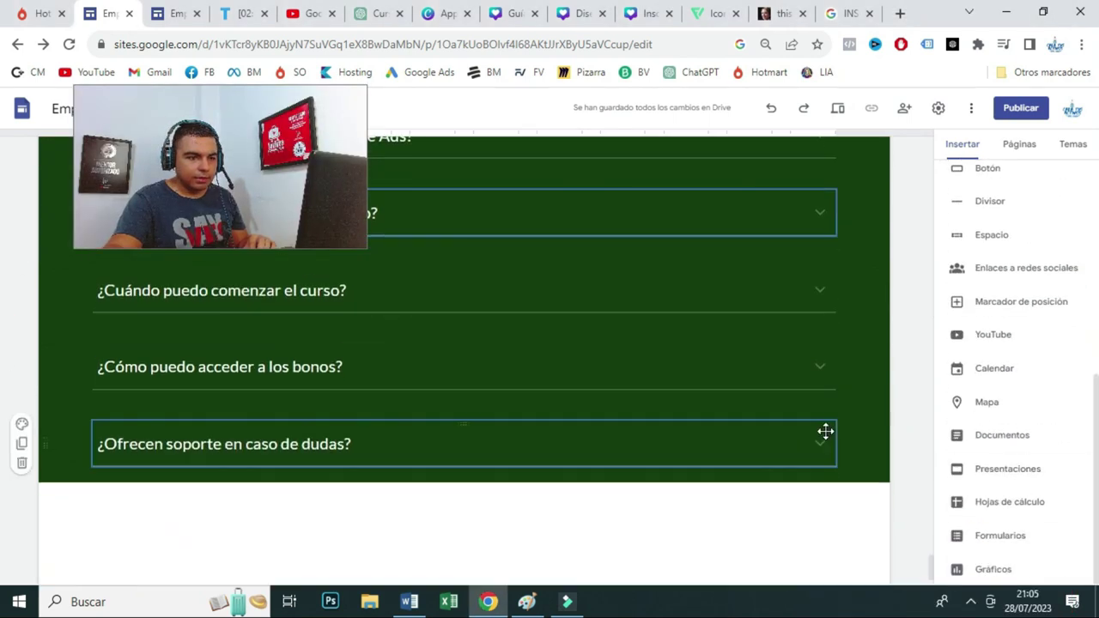
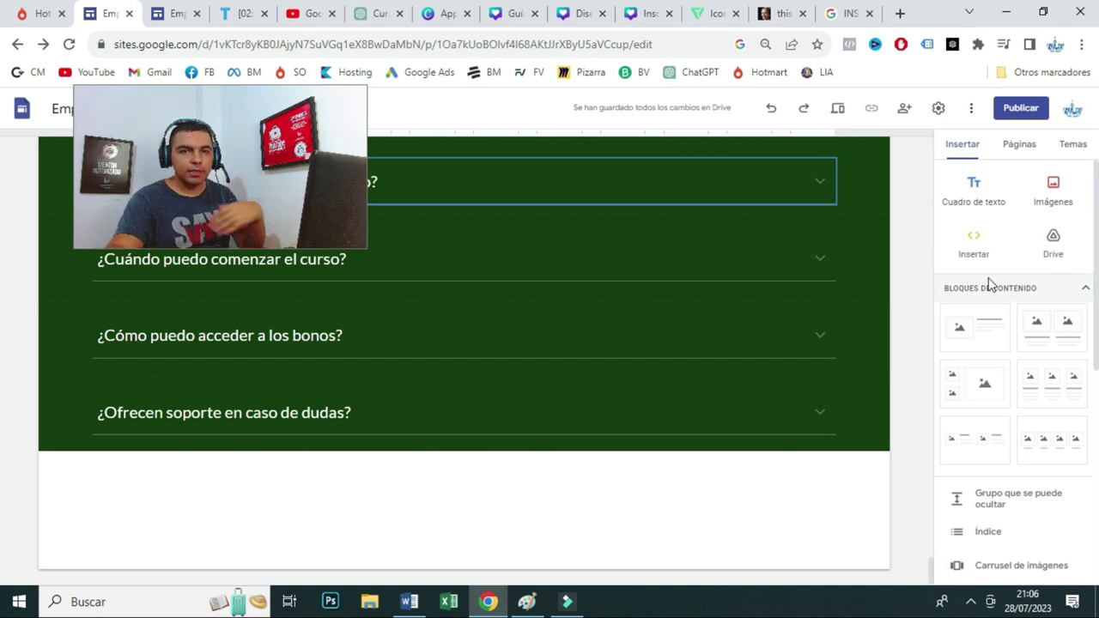
click(973, 197)
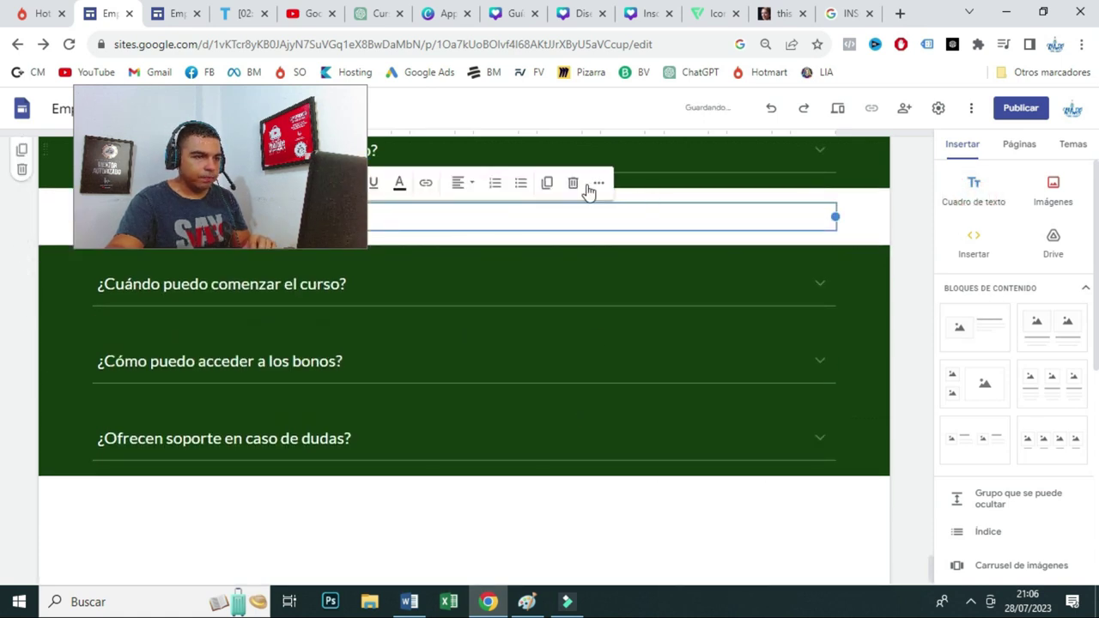
click(573, 183)
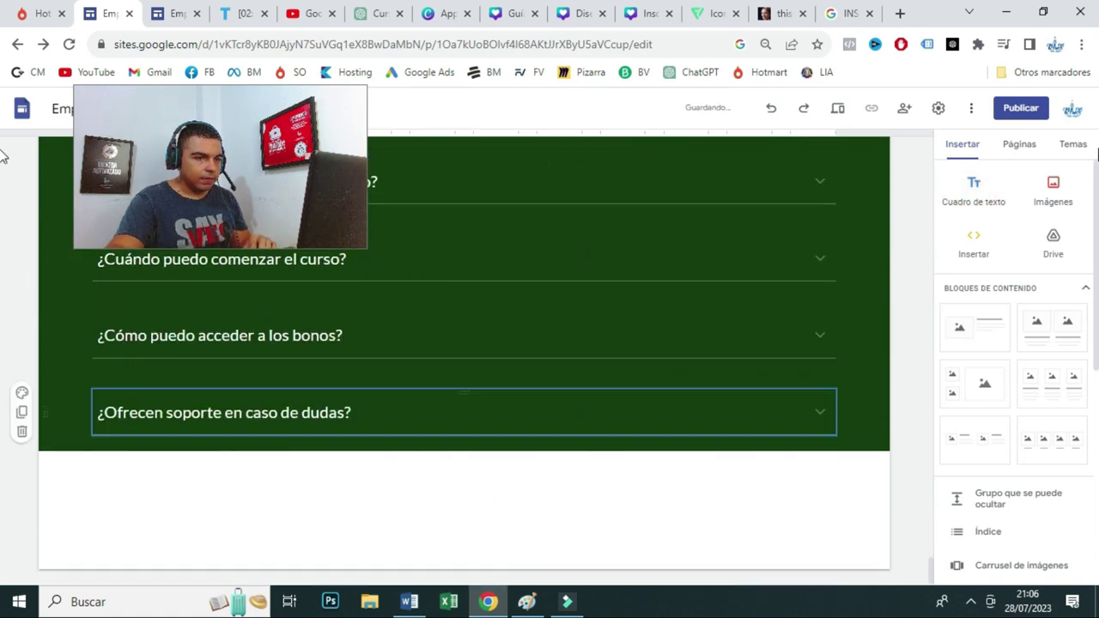
click(957, 197)
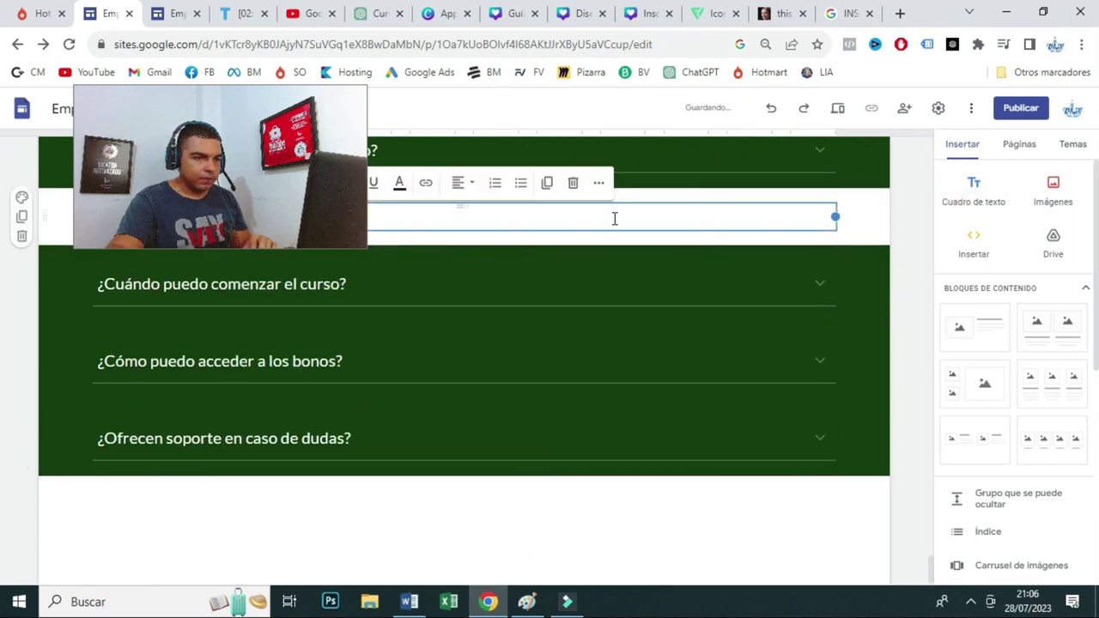
drag(497, 322, 479, 503)
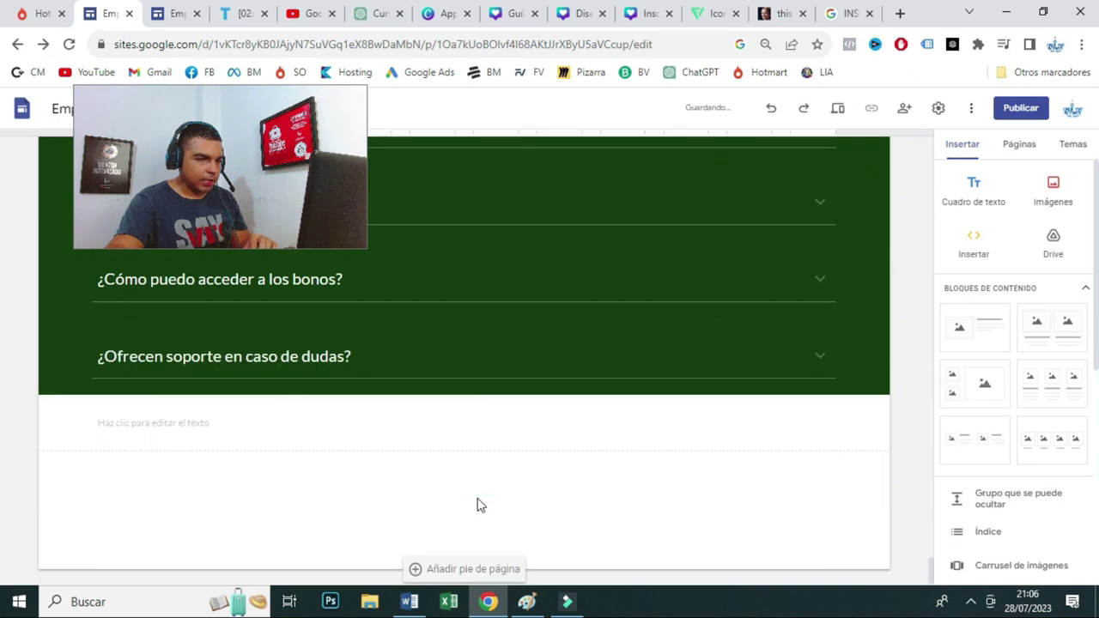
- Paste the copied copyright and Facebook disclaimer text into the new text box and set its section color to Estilo 2
click(393, 422)
text(Todos Los Derechos Reservados © 2023  DESCARGOS DE RESPONSABILIDAD IMPORTANTES: Este sitio no es parte del sitio web de Facebook o Facebook, Inc. Además, este sitio no está respaldado por Facebook de ninguna manera. FACEBOOK es una marca registrada de FACEBOOK, Inc.)
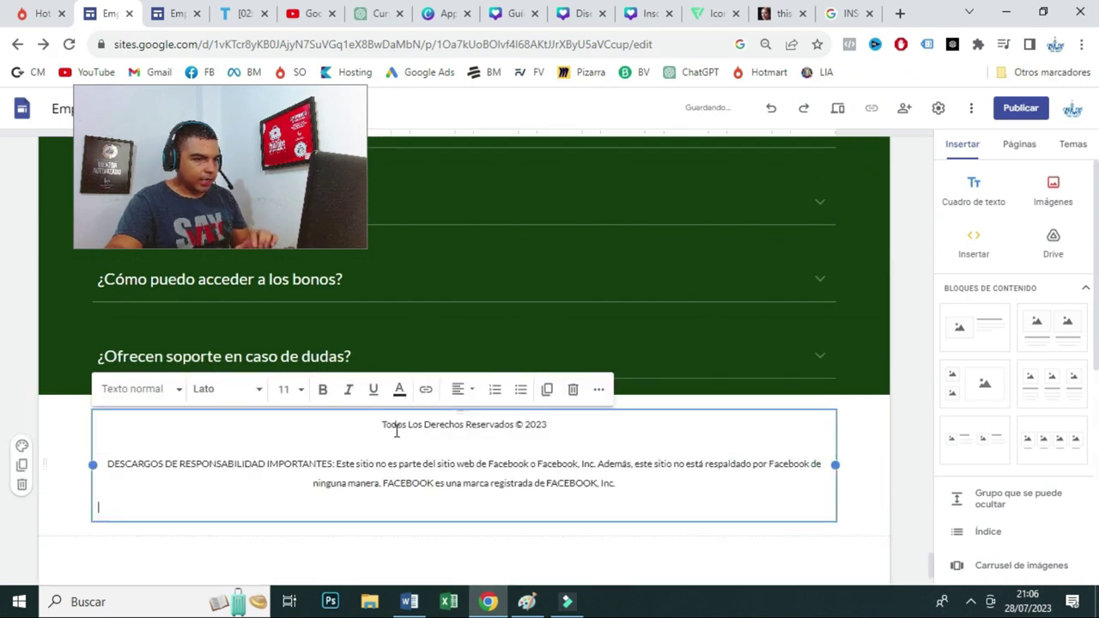
click(22, 445)
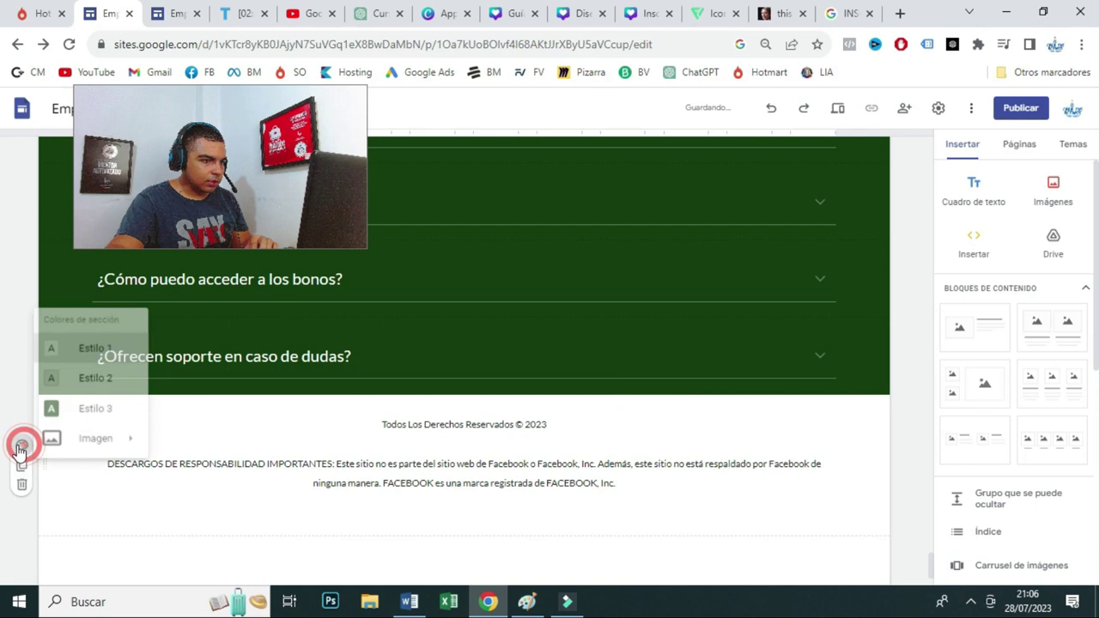
click(83, 379)
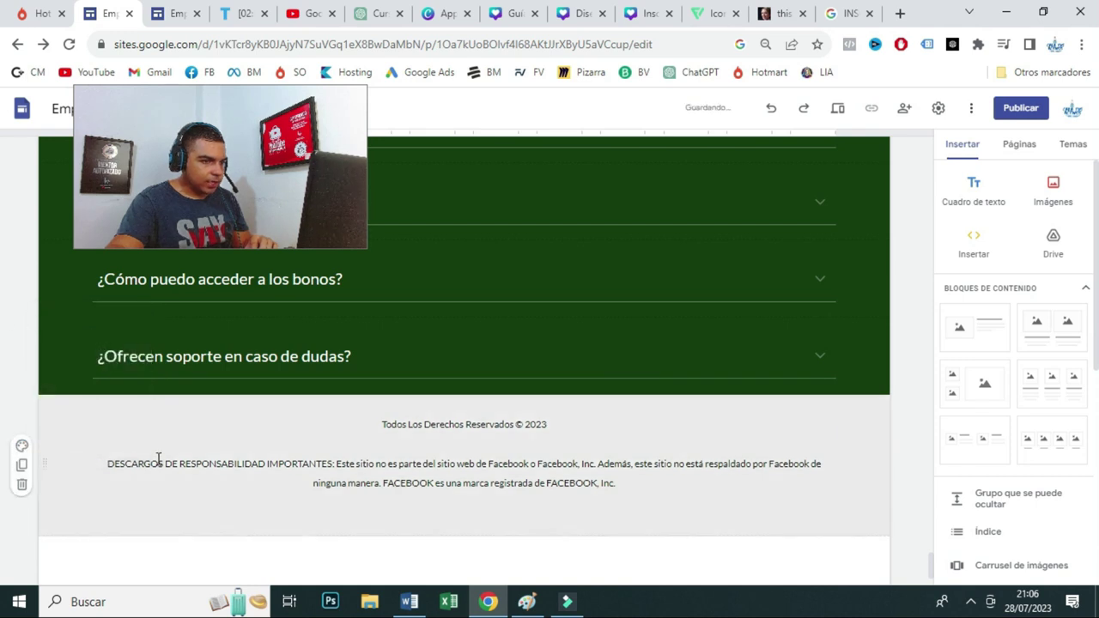
- Review the page upward from the disclaimer through the FAQ, guarantee, countdown, pricing and bonus sections to the ¿Luchas por conseguir clientes consistentemente? section
scroll(871, 523, up, 1)
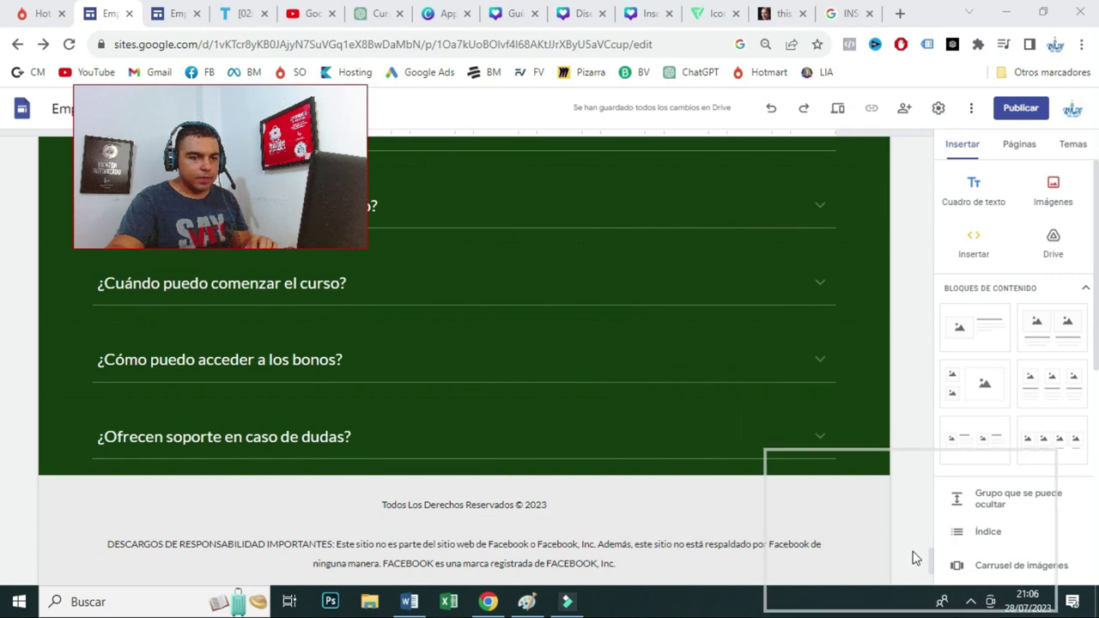
scroll(600, 379, up, 4)
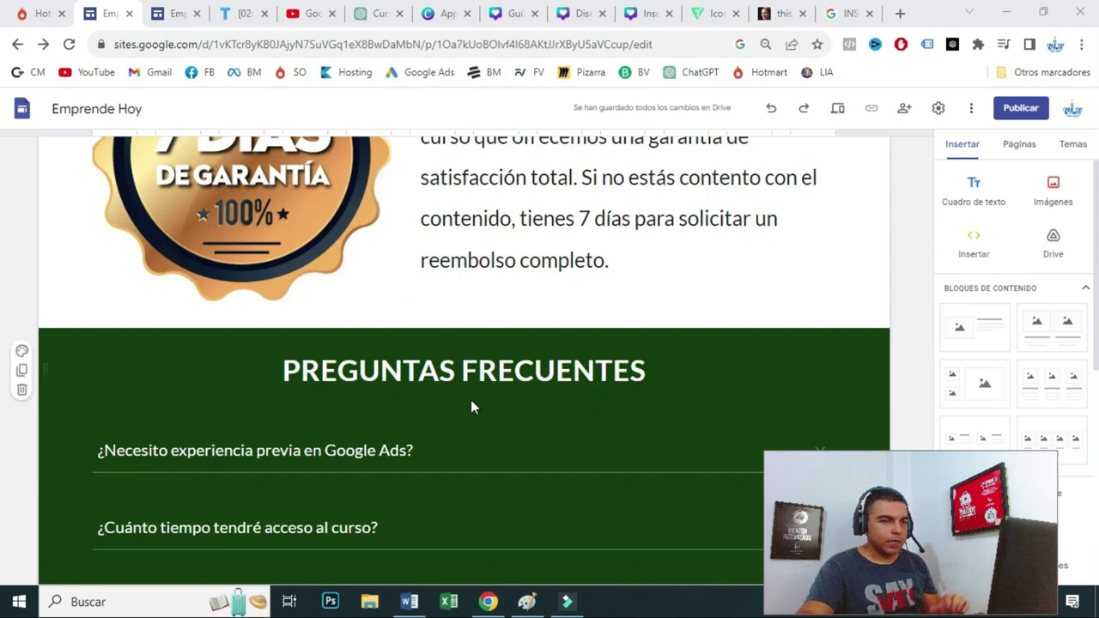
click(642, 392)
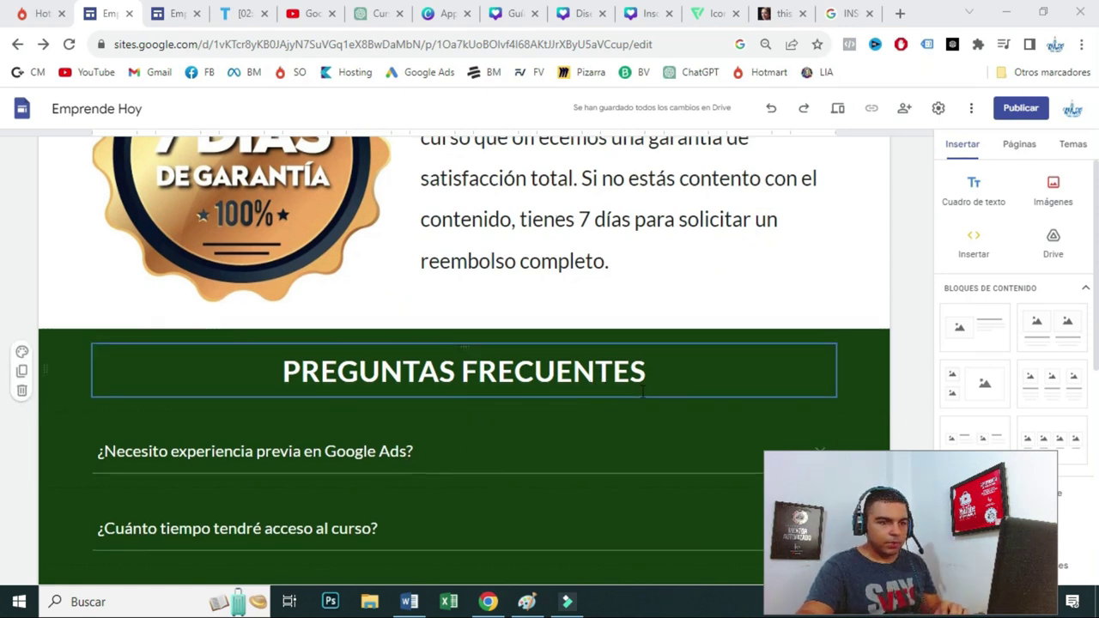
scroll(643, 391, up, 5)
scroll(640, 399, up, 1)
scroll(609, 386, down, 2)
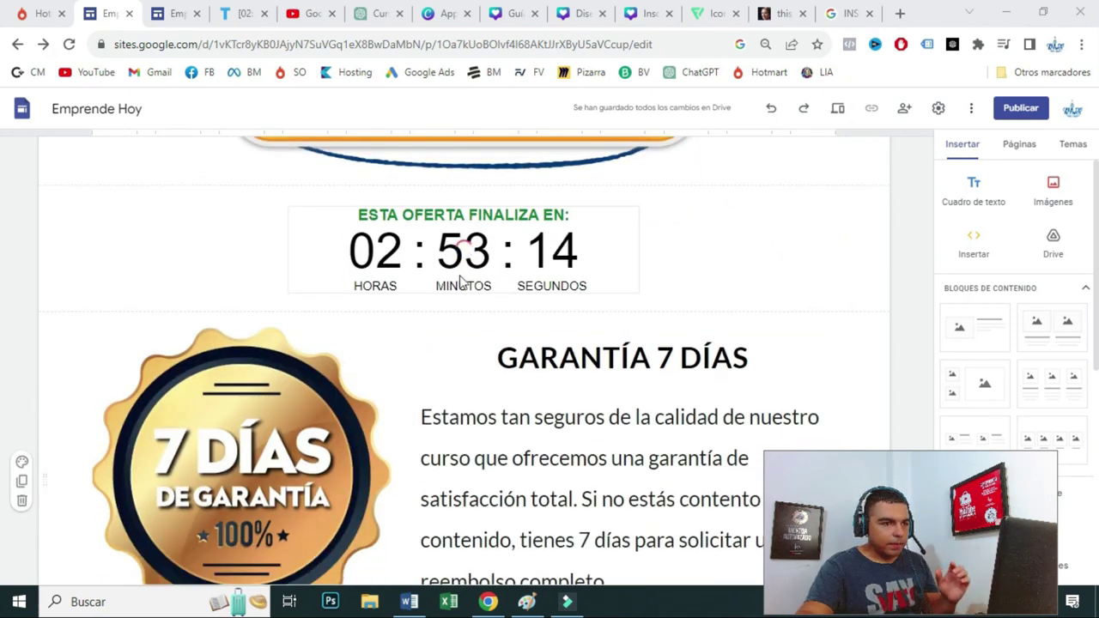
scroll(510, 343, up, 2)
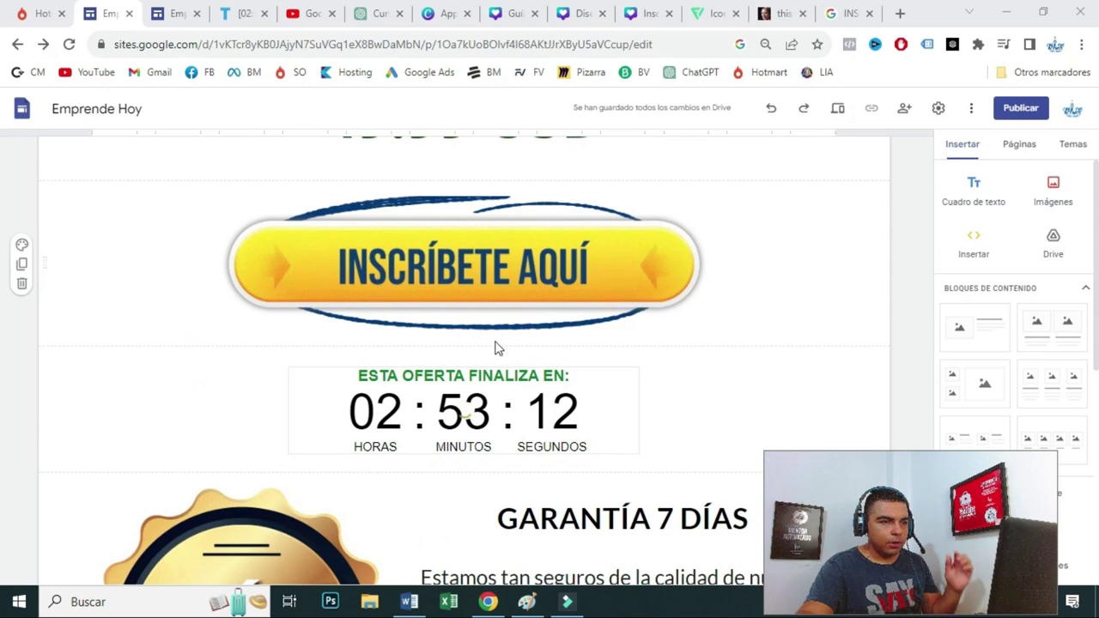
scroll(464, 334, up, 1)
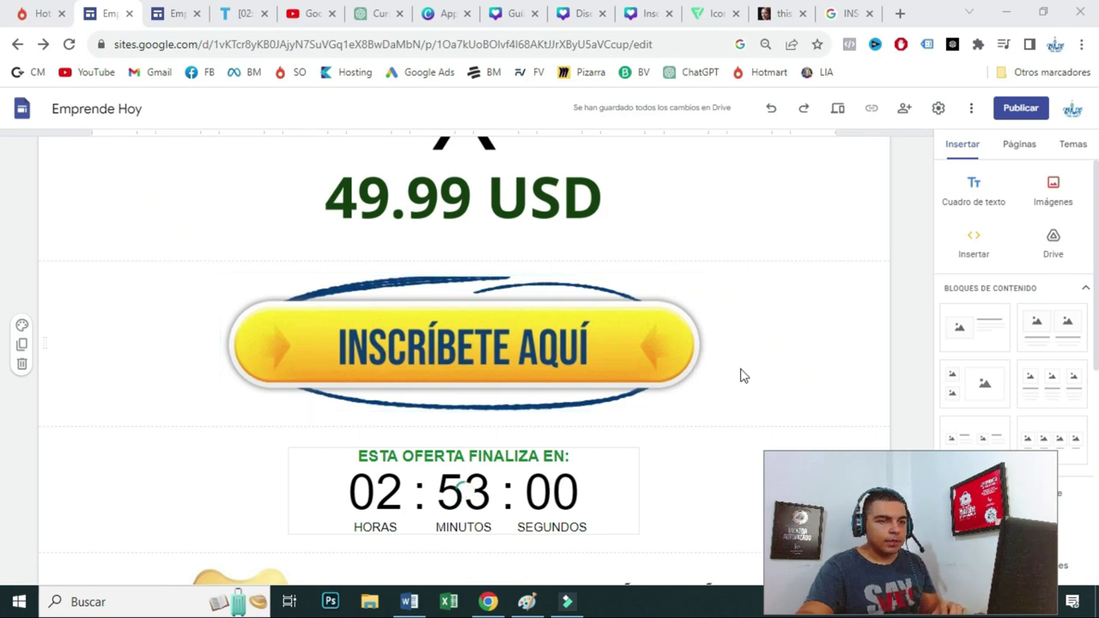
scroll(741, 375, up, 3)
scroll(709, 371, up, 5)
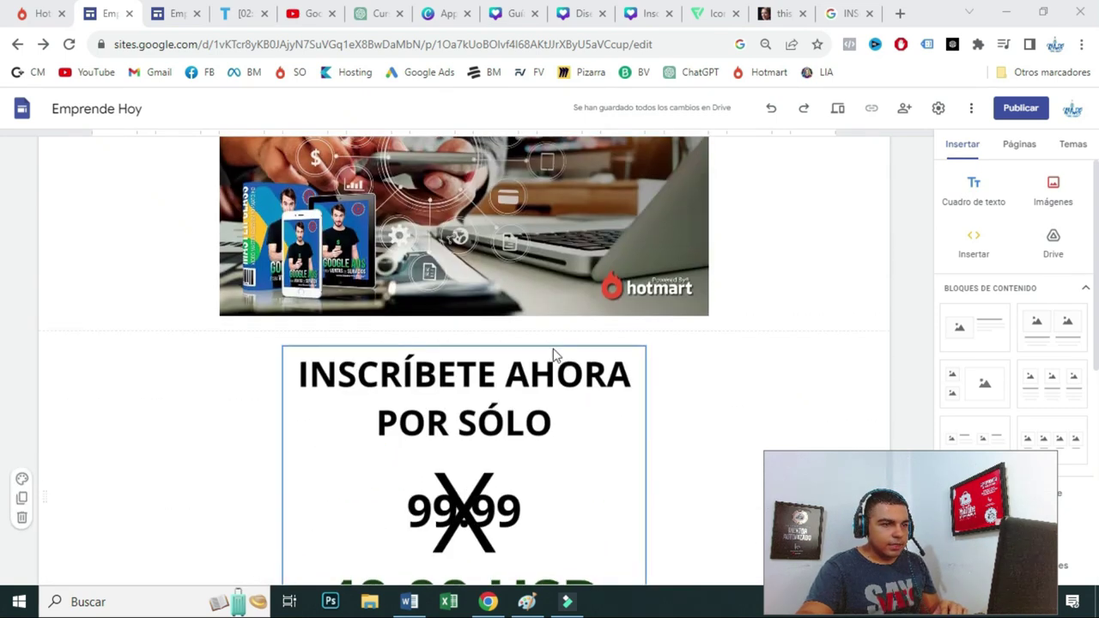
scroll(573, 377, down, 2)
scroll(563, 424, up, 5)
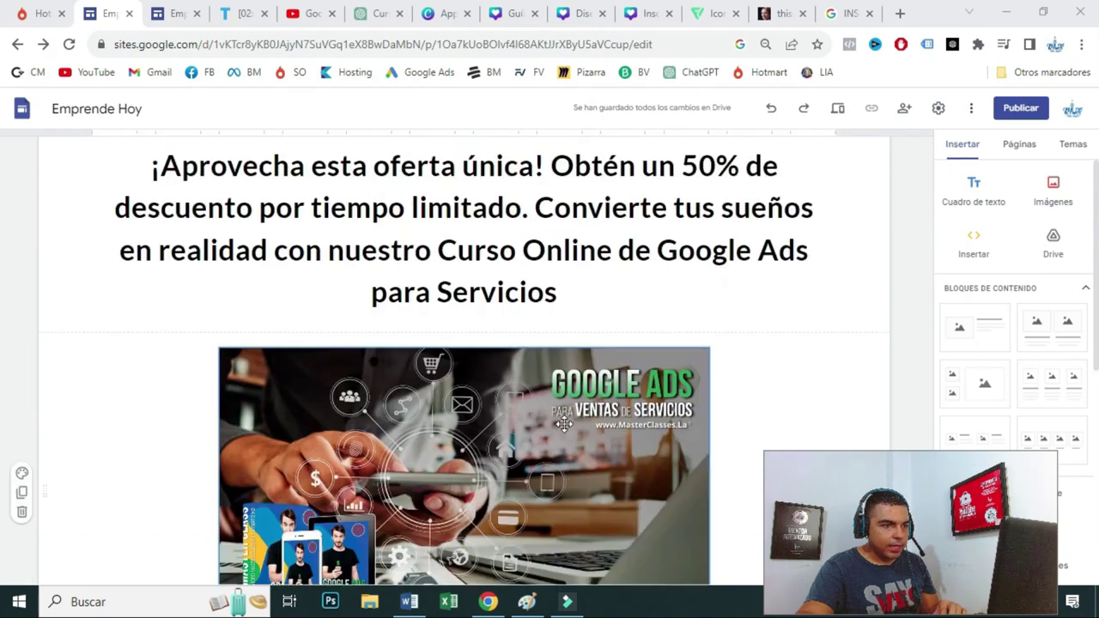
scroll(548, 407, down, 5)
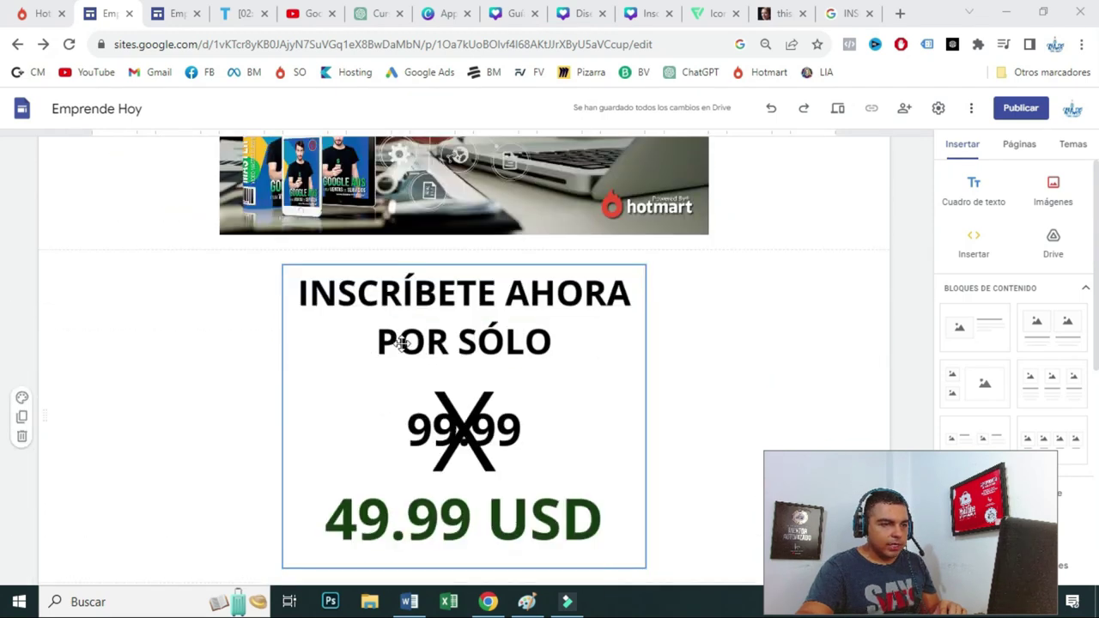
scroll(515, 395, up, 10)
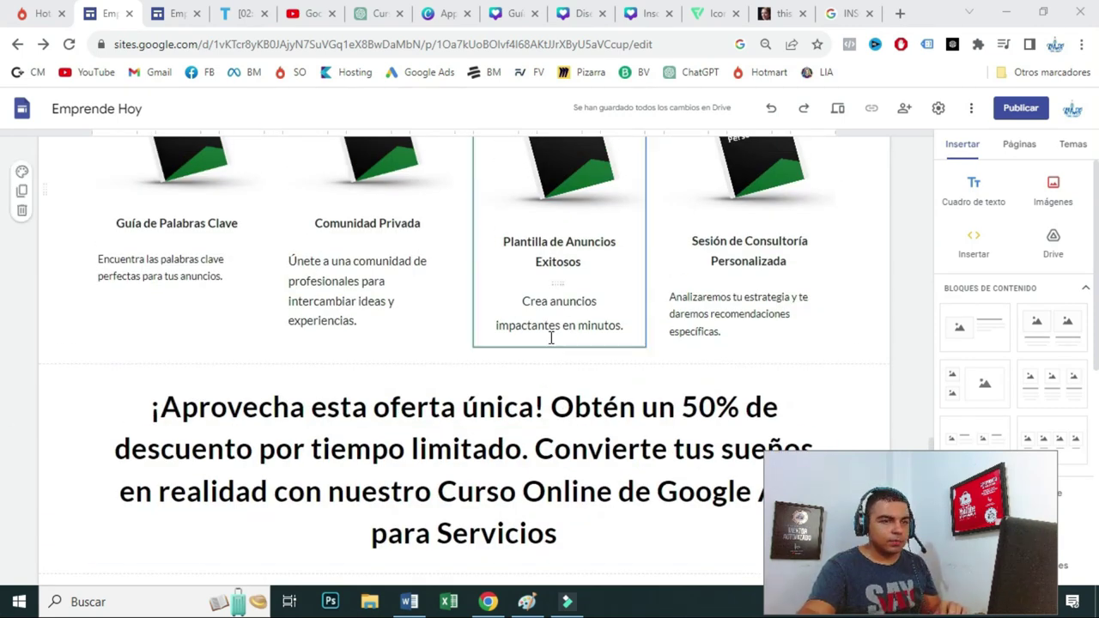
scroll(552, 331, up, 2)
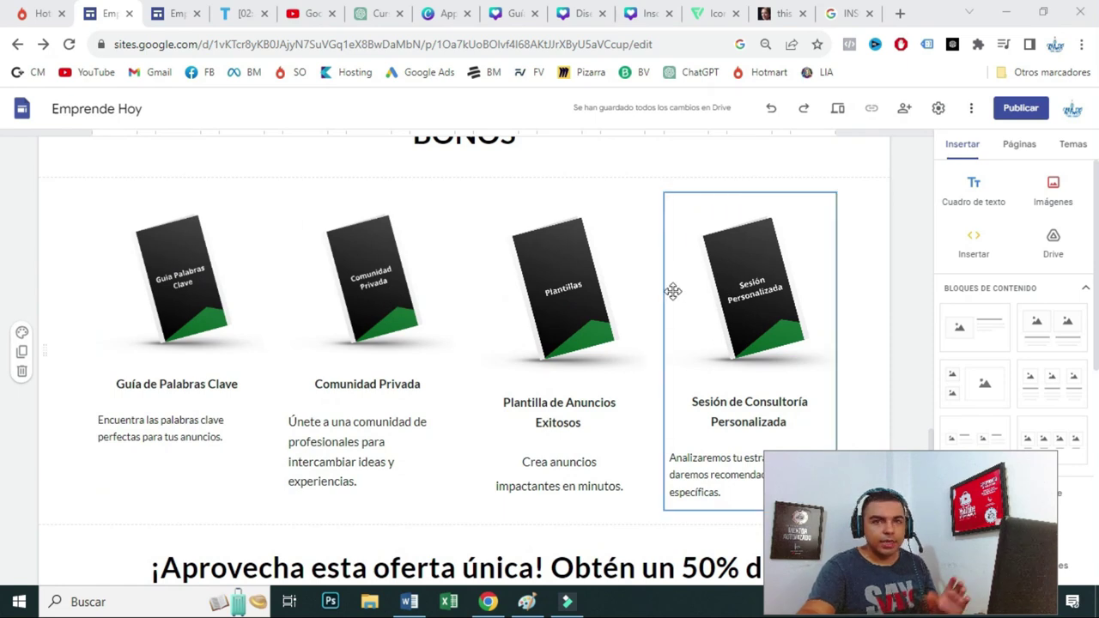
scroll(636, 281, up, 1)
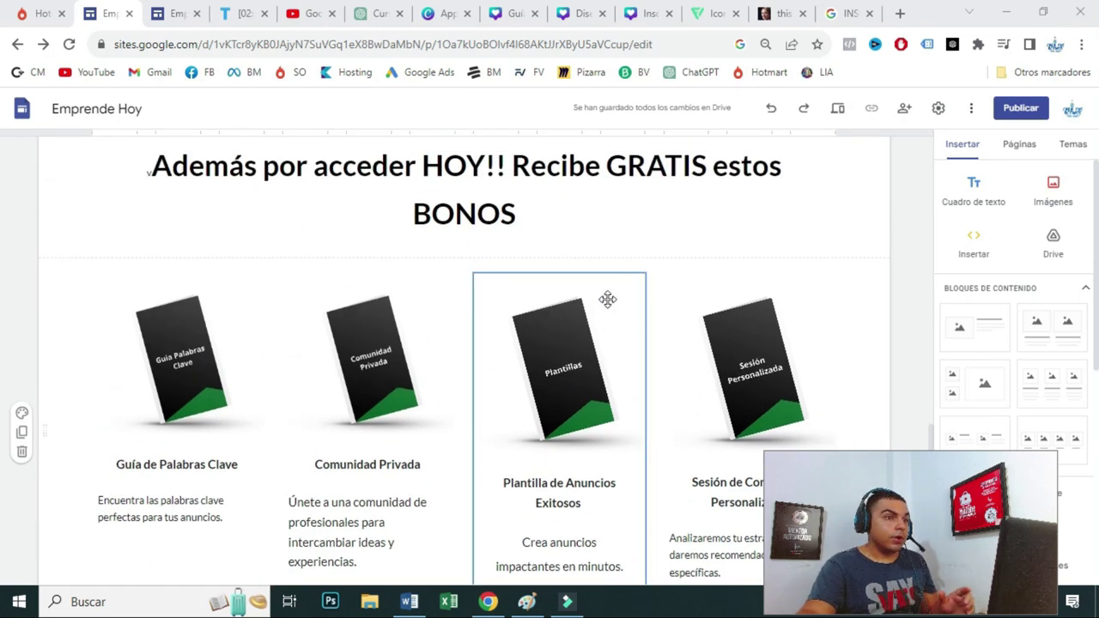
scroll(551, 262, up, 1)
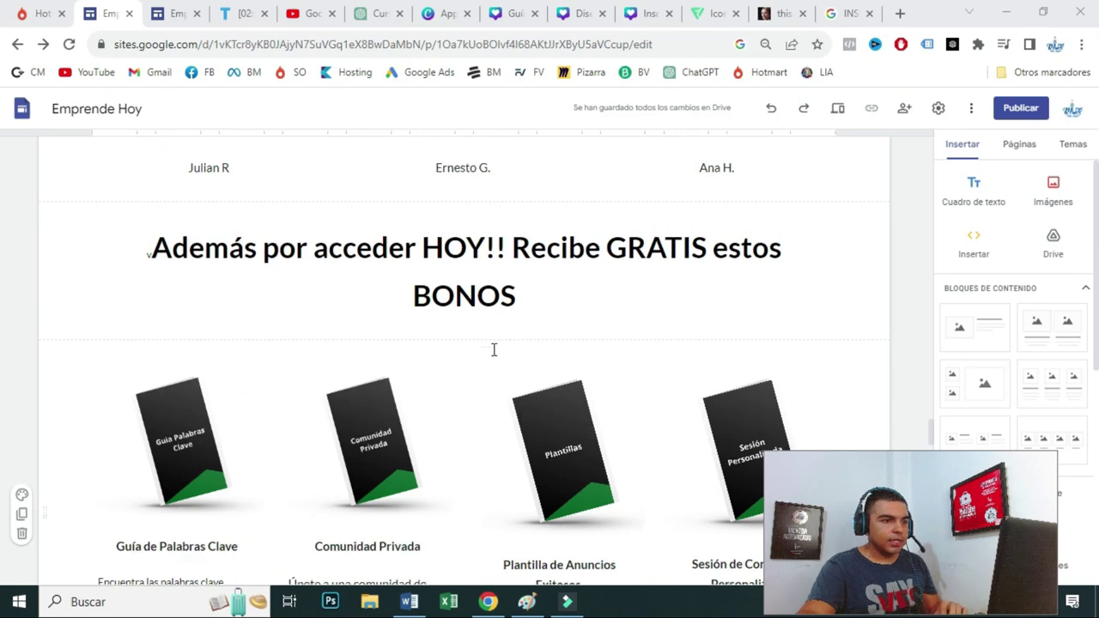
scroll(493, 351, up, 12)
scroll(534, 317, up, 15)
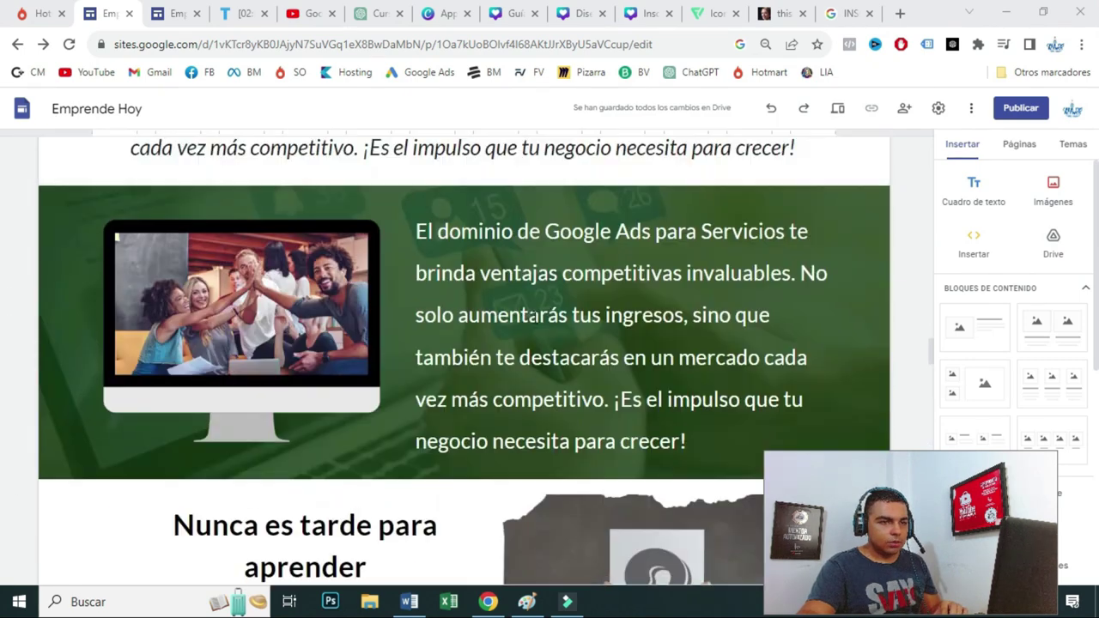
scroll(534, 318, up, 15)
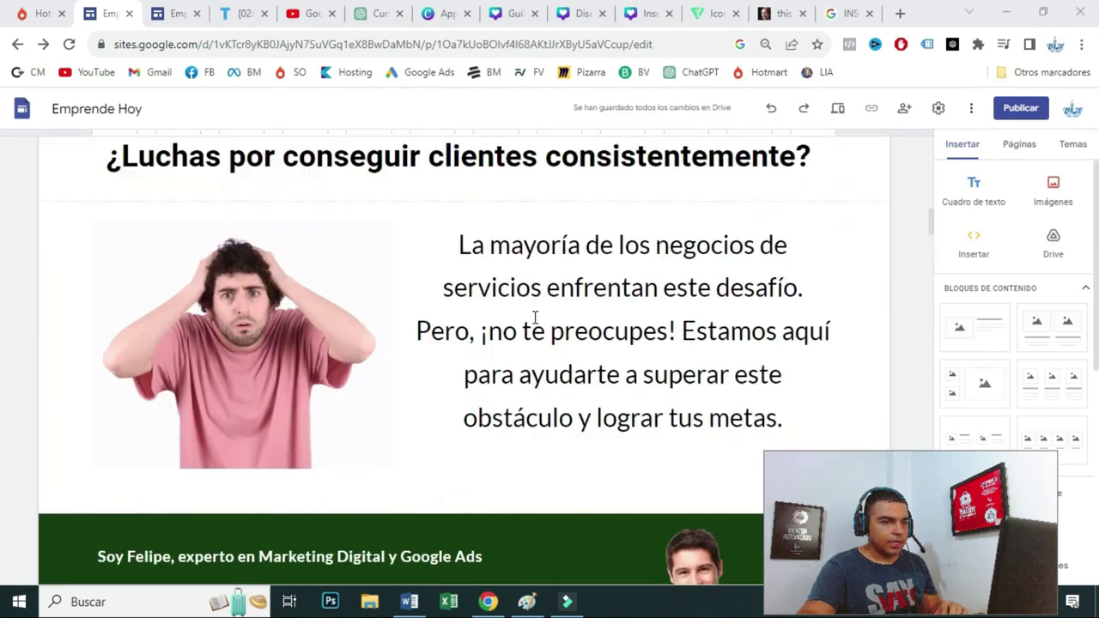
- Start publishing the site and try the web addresses googleadspara-servicios and googleadspara-servicioscurso
scroll(534, 318, up, 2)
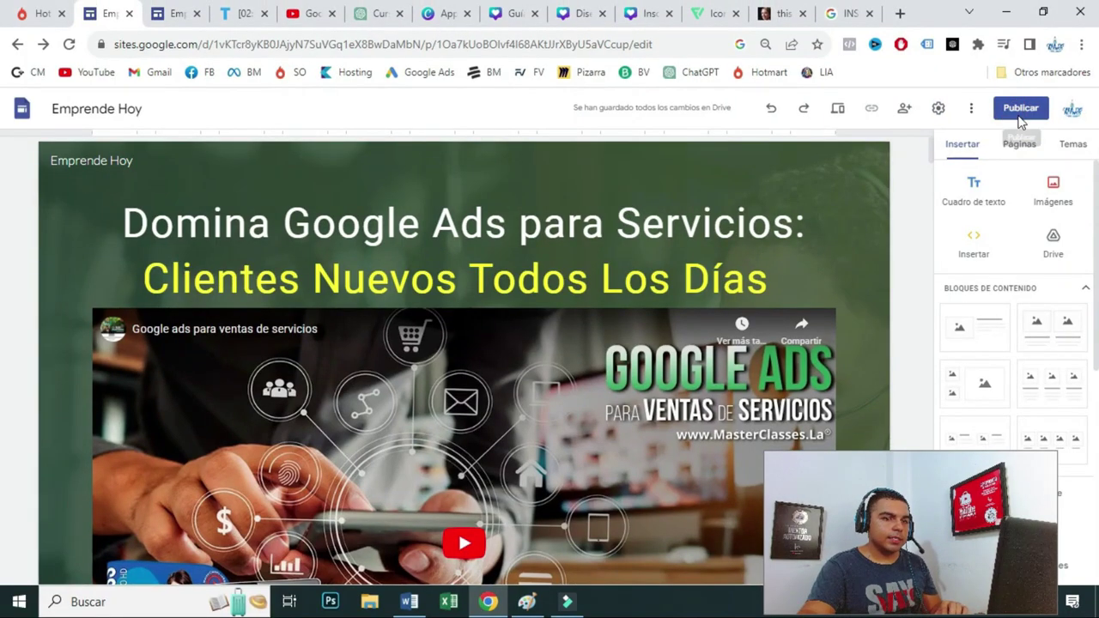
click(1020, 110)
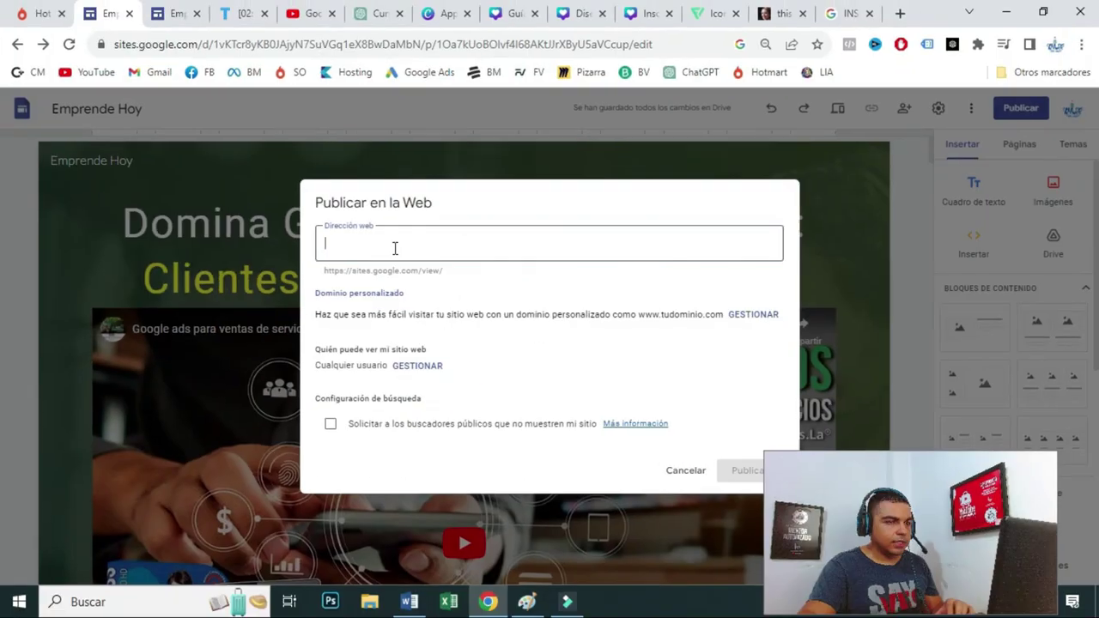
click(372, 250)
text(googleadspara-servicios)
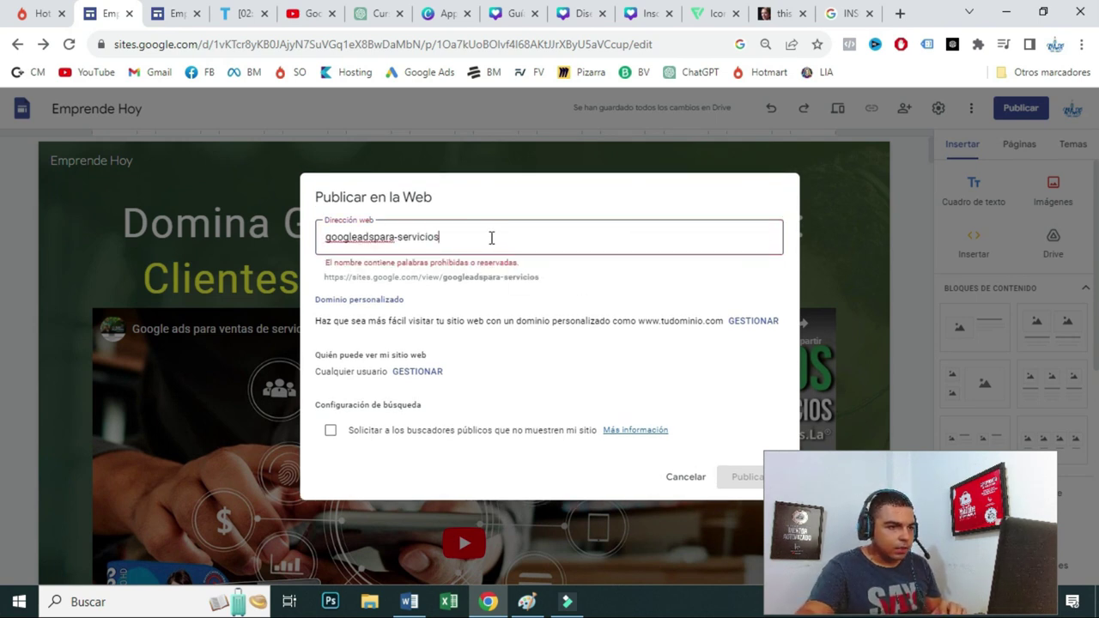
text(curso)
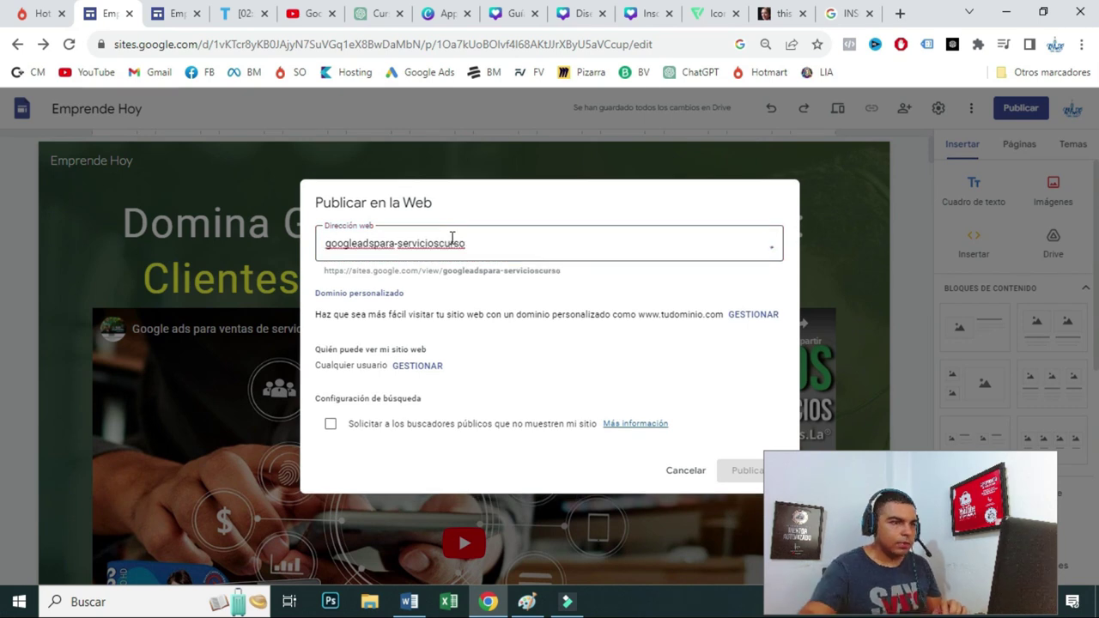
- Set the web address to cursomarketingservicios, publish the site and open the published page
key(ctrl+a)
text(cursomarketingservicios)
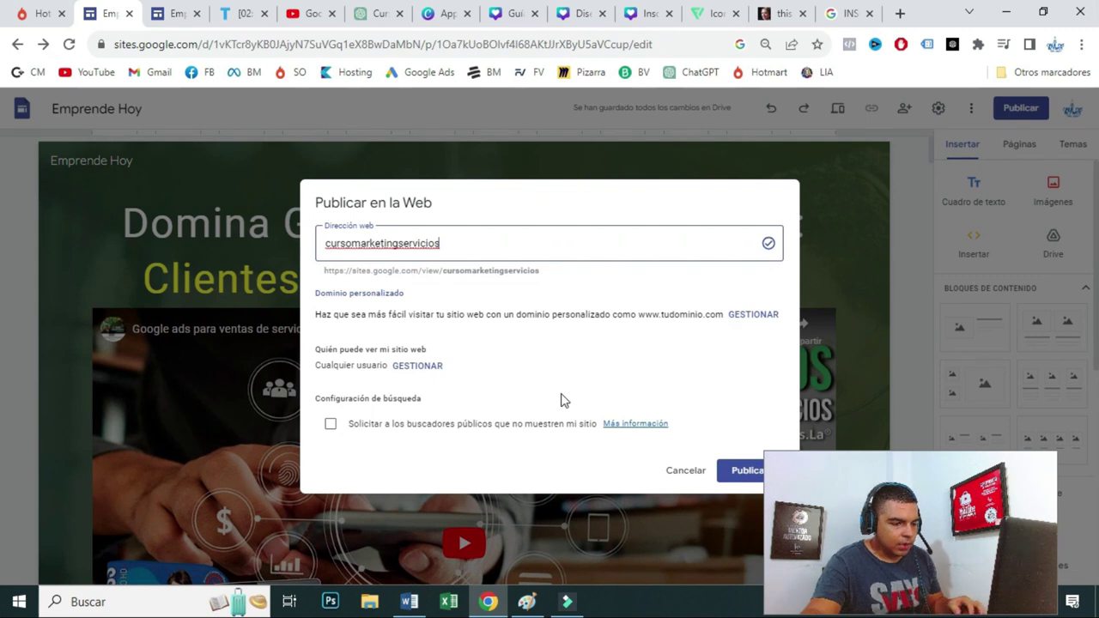
drag(899, 539, 948, 500)
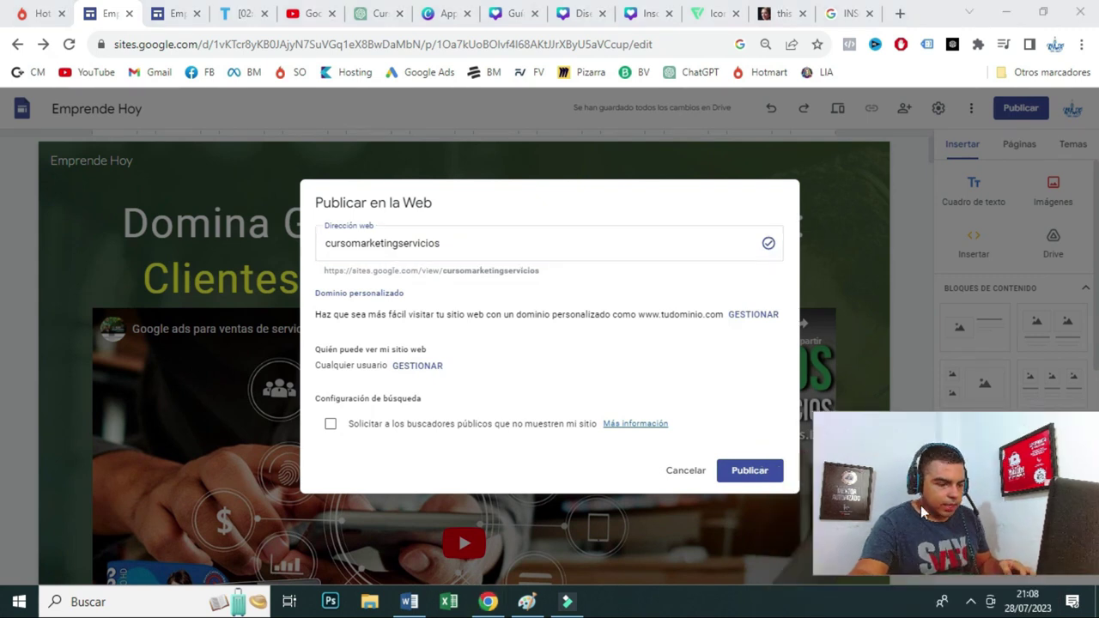
click(747, 472)
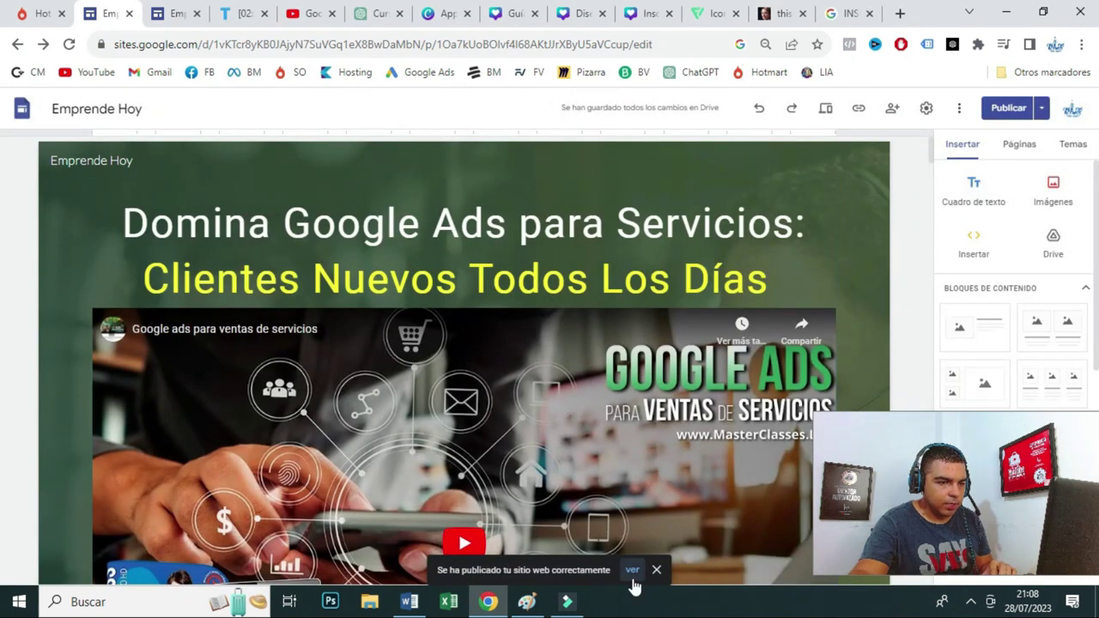
click(632, 572)
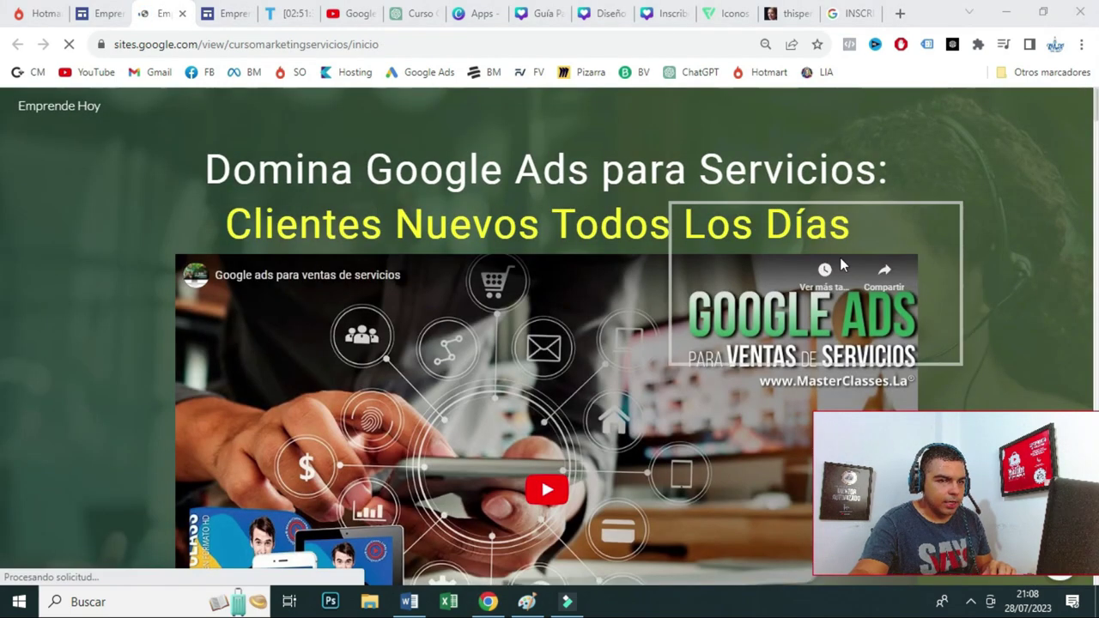
- Review the published page from the header video down to the Con nuestro curso, aprenderás a: section
scroll(820, 371, down, 2)
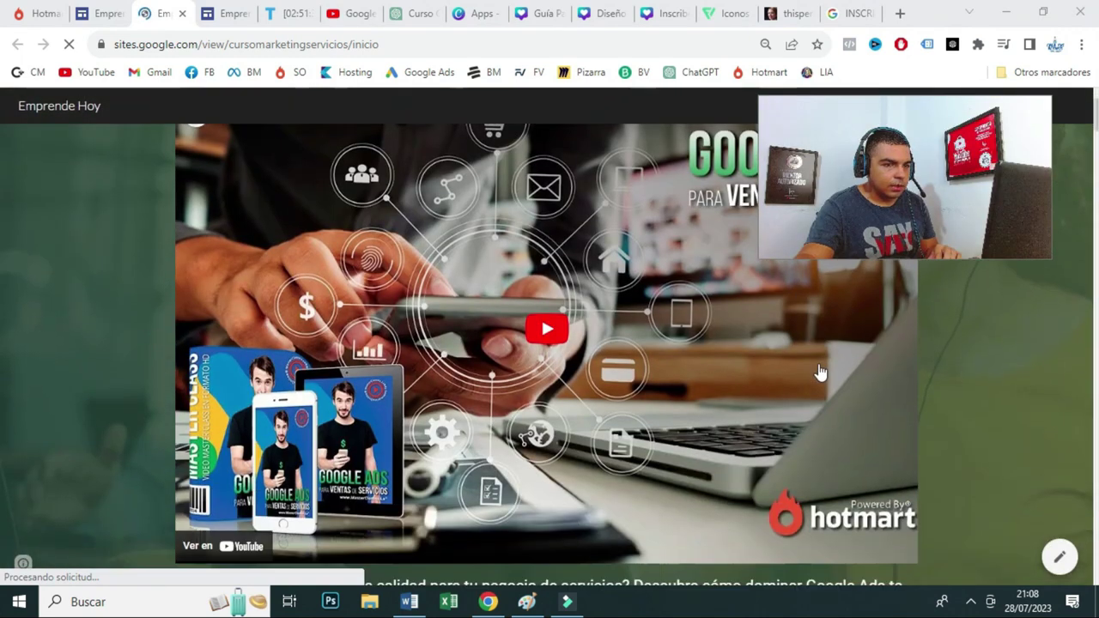
scroll(820, 371, down, 7)
scroll(805, 371, down, 1)
scroll(802, 378, up, 3)
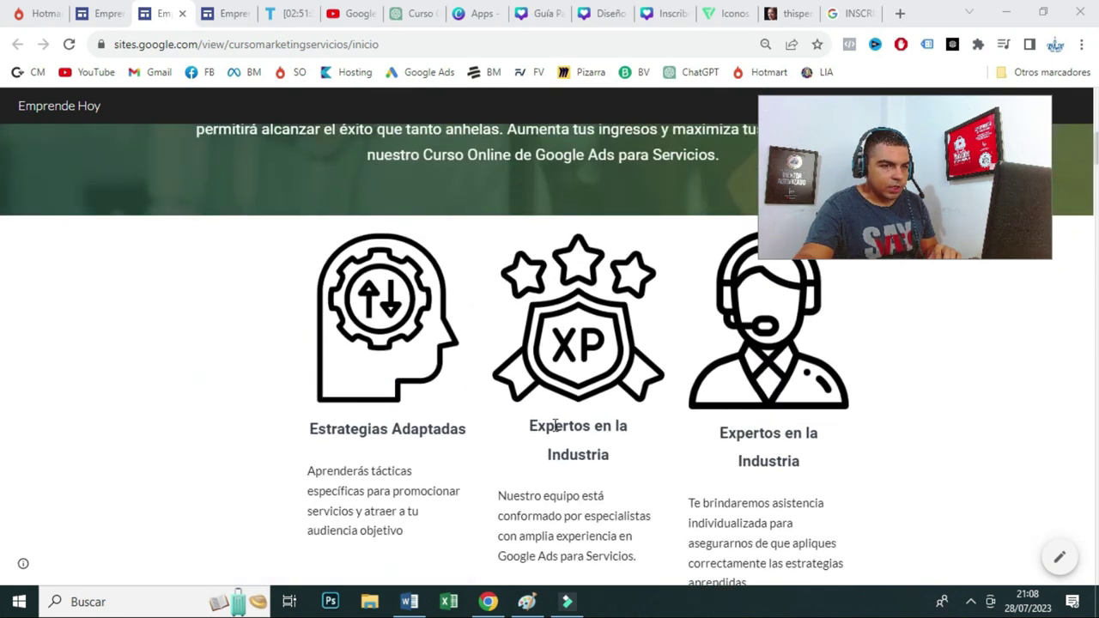
scroll(550, 412, down, 10)
scroll(542, 391, down, 10)
scroll(535, 405, down, 10)
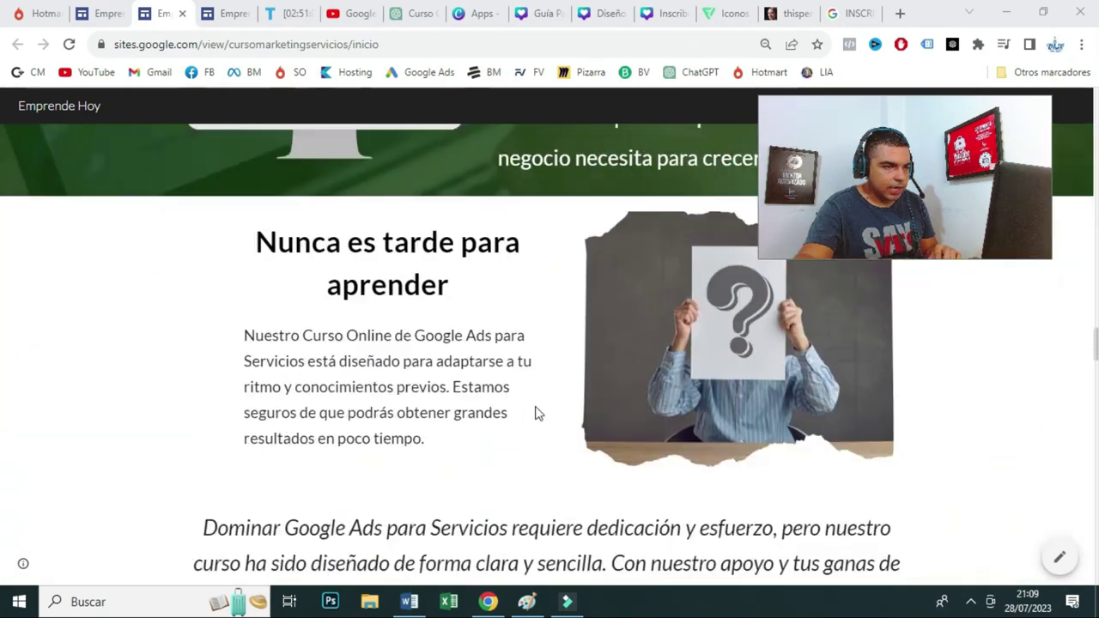
scroll(534, 414, down, 6)
scroll(535, 400, up, 2)
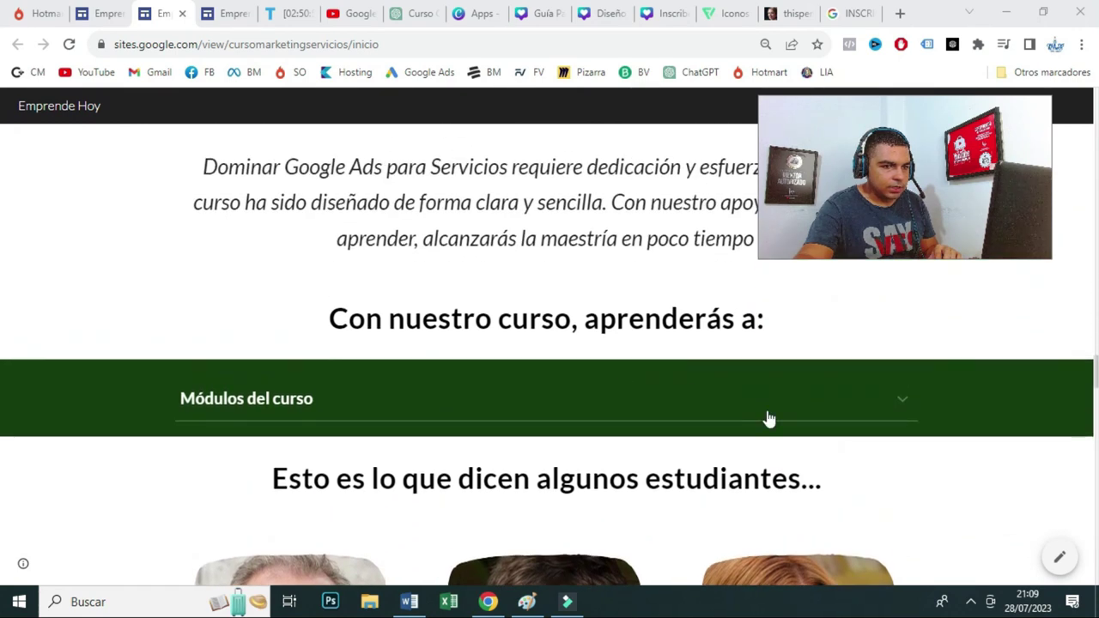
- Expand Módulos del curso on the published page and check the list of modules
click(767, 400)
scroll(573, 335, up, 2)
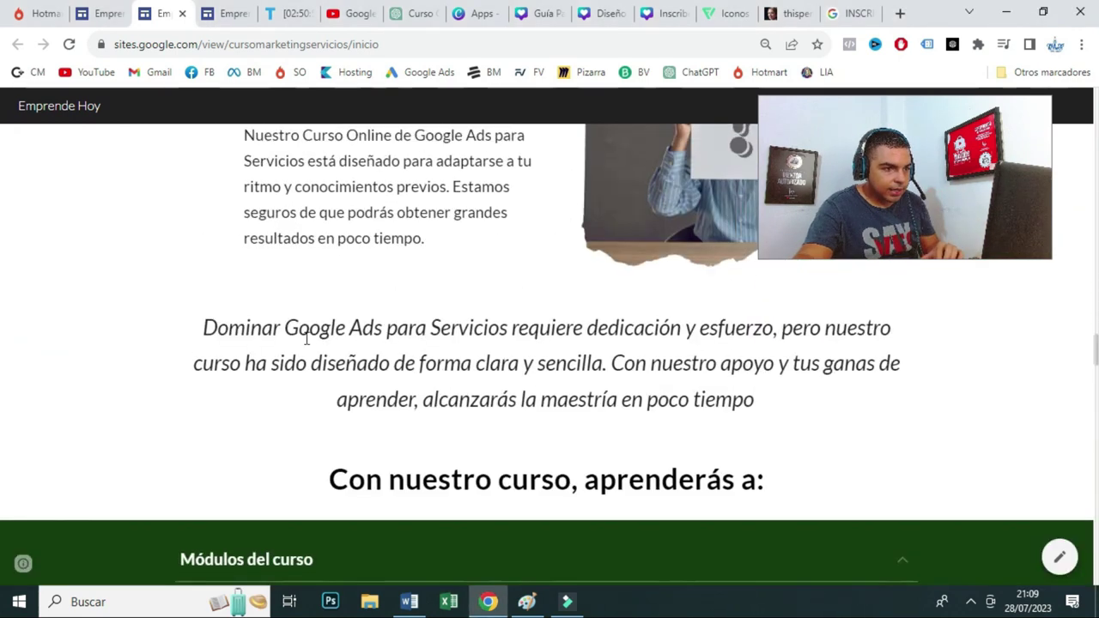
drag(515, 354, 609, 393)
scroll(590, 403, down, 10)
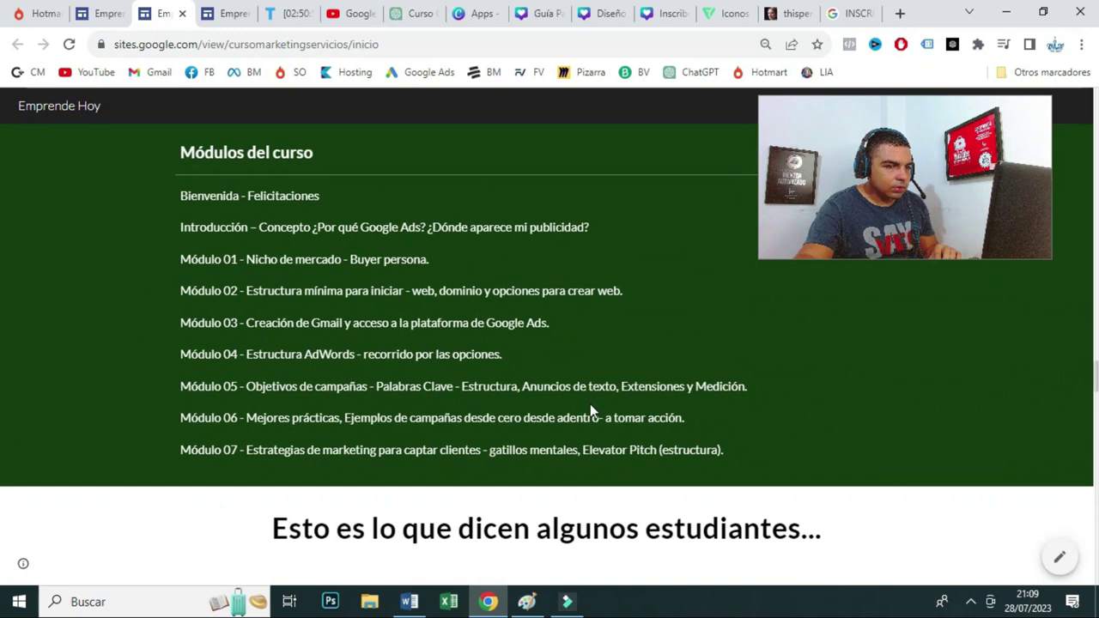
- Review the testimonials, bonuses and discounted offer down to the INSCRÍBETE AQUÍ image
scroll(578, 395, down, 3)
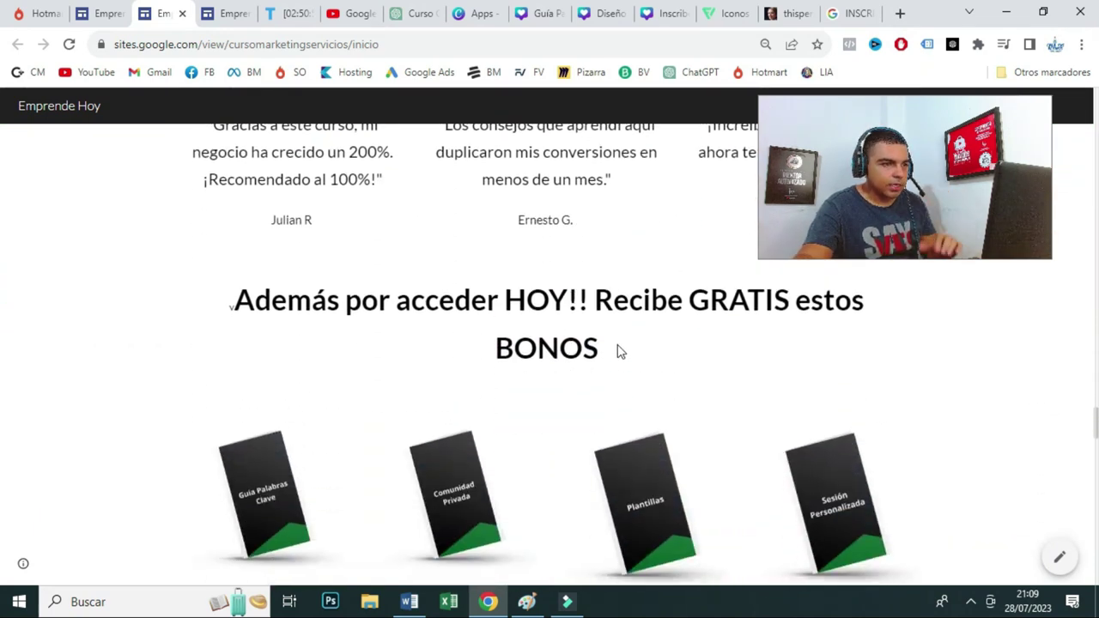
scroll(620, 350, down, 5)
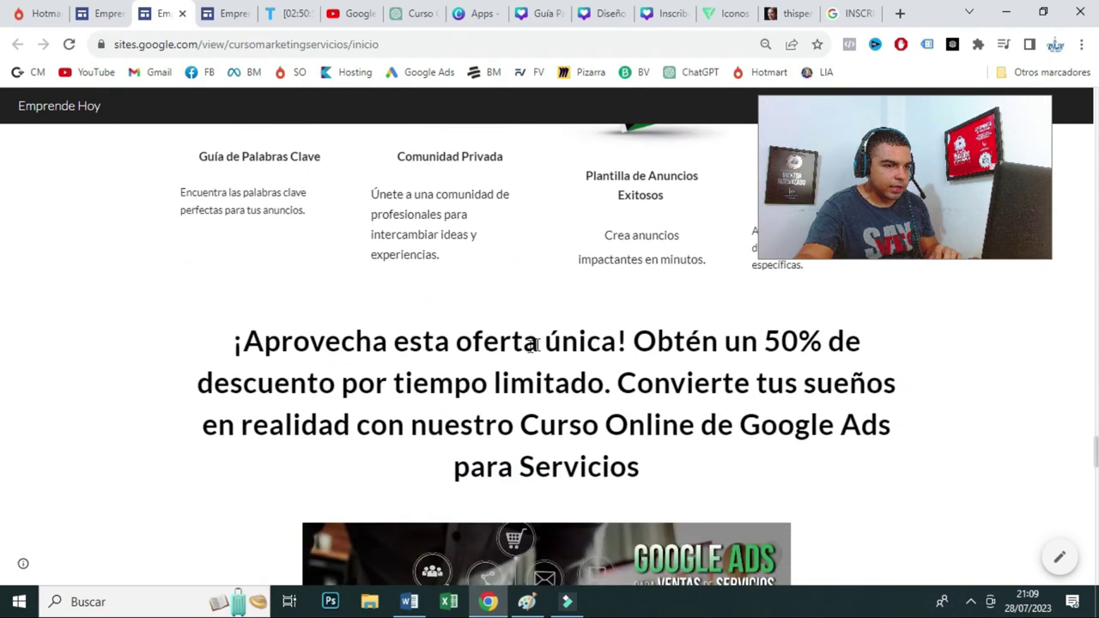
scroll(533, 345, down, 1)
scroll(616, 357, down, 7)
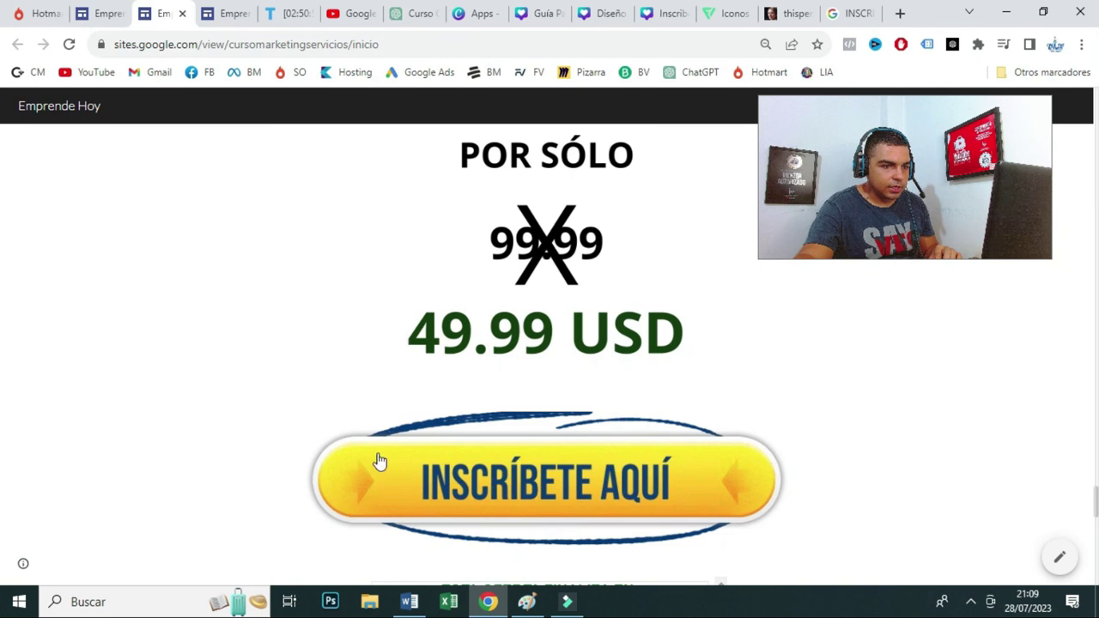
scroll(426, 391, down, 2)
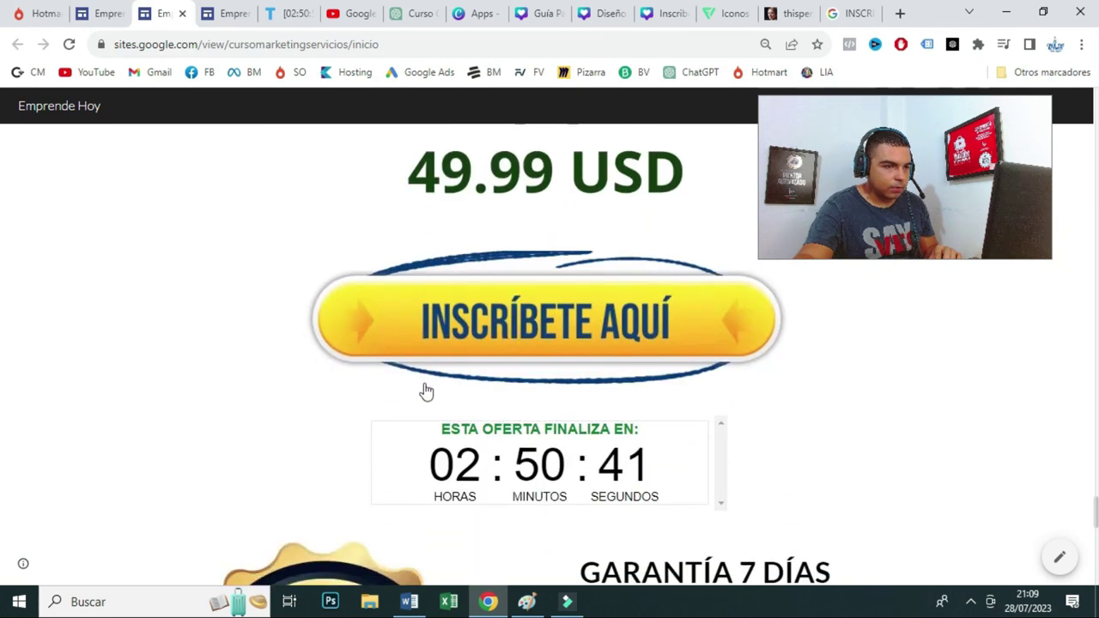
- Test the INSCRÍBETE AQUÍ link to the Hotmart checkout, close the checkout and check the countdown and guarantee sections
click(583, 334)
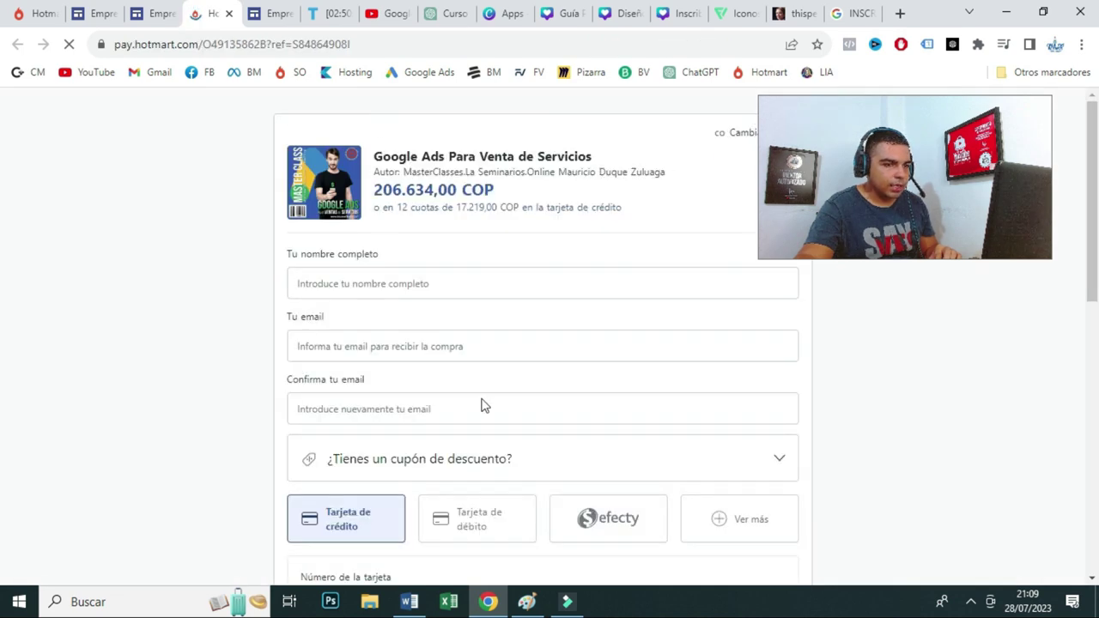
click(228, 15)
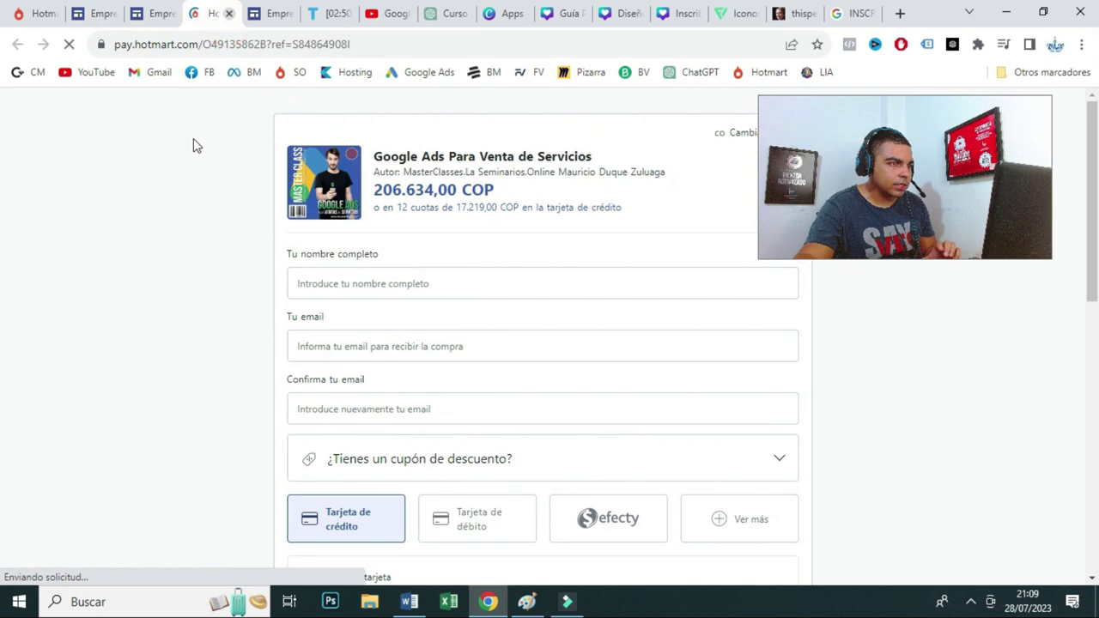
scroll(277, 303, down, 2)
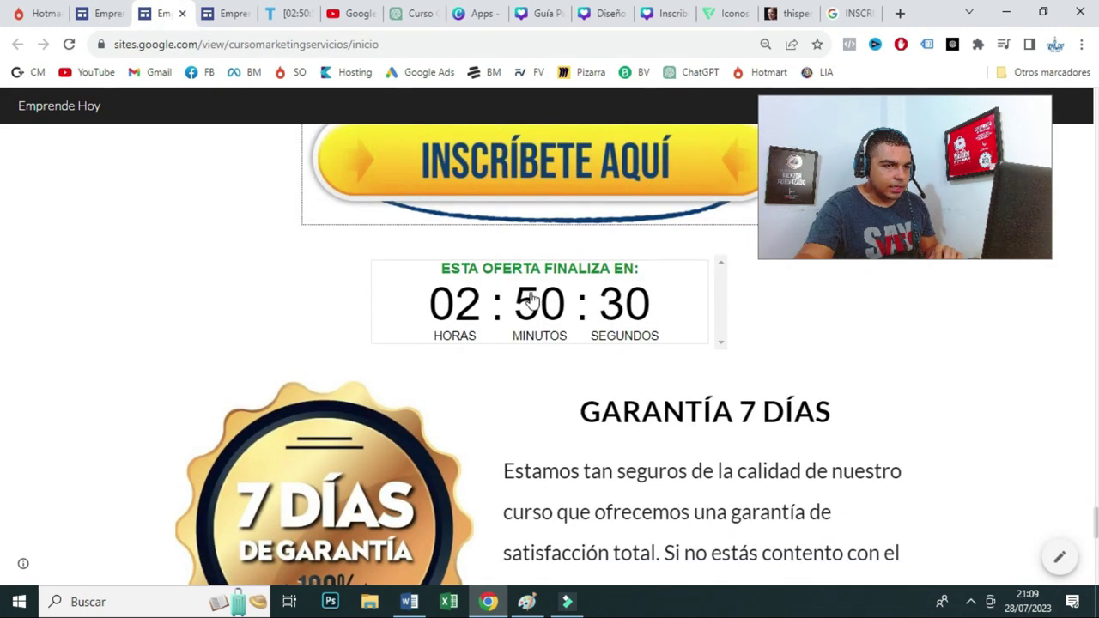
scroll(408, 368, down, 4)
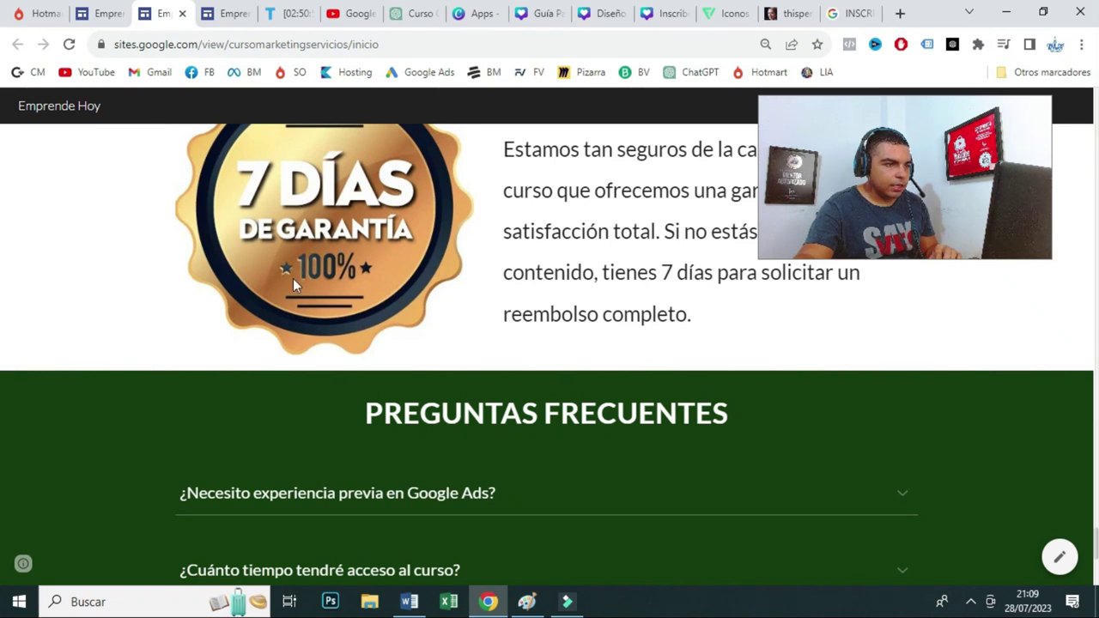
- Test the first three PREGUNTAS FRECUENTES dropdowns and check the page down to the legal disclaimer
scroll(410, 302, up, 1)
scroll(370, 378, down, 4)
scroll(859, 361, up, 1)
click(902, 332)
click(901, 331)
click(901, 410)
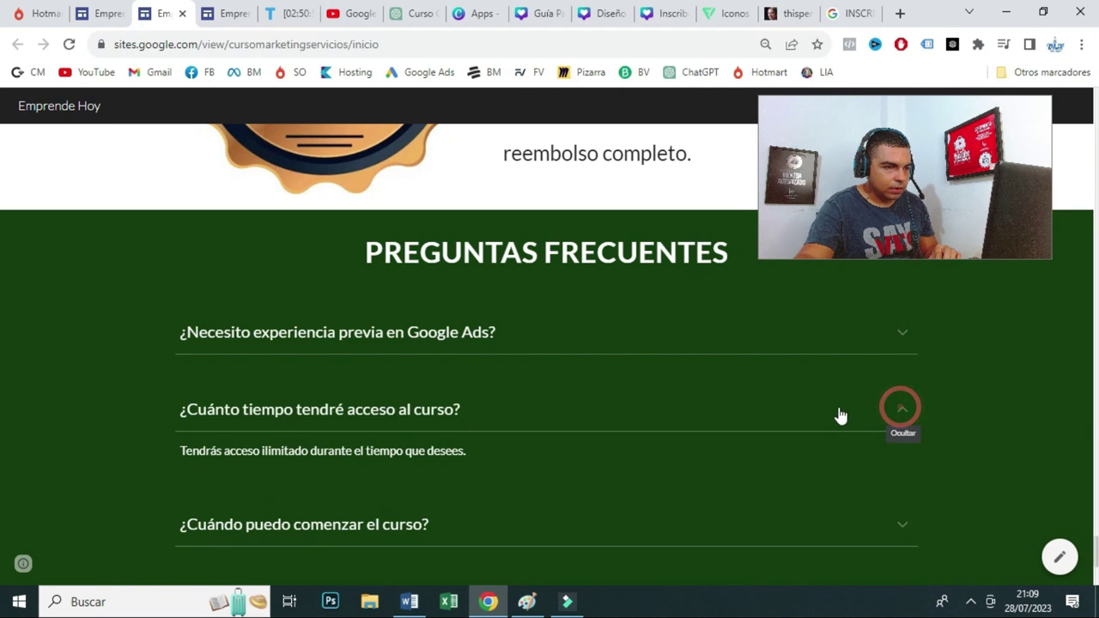
scroll(887, 402, down, 2)
click(898, 363)
scroll(595, 352, down, 2)
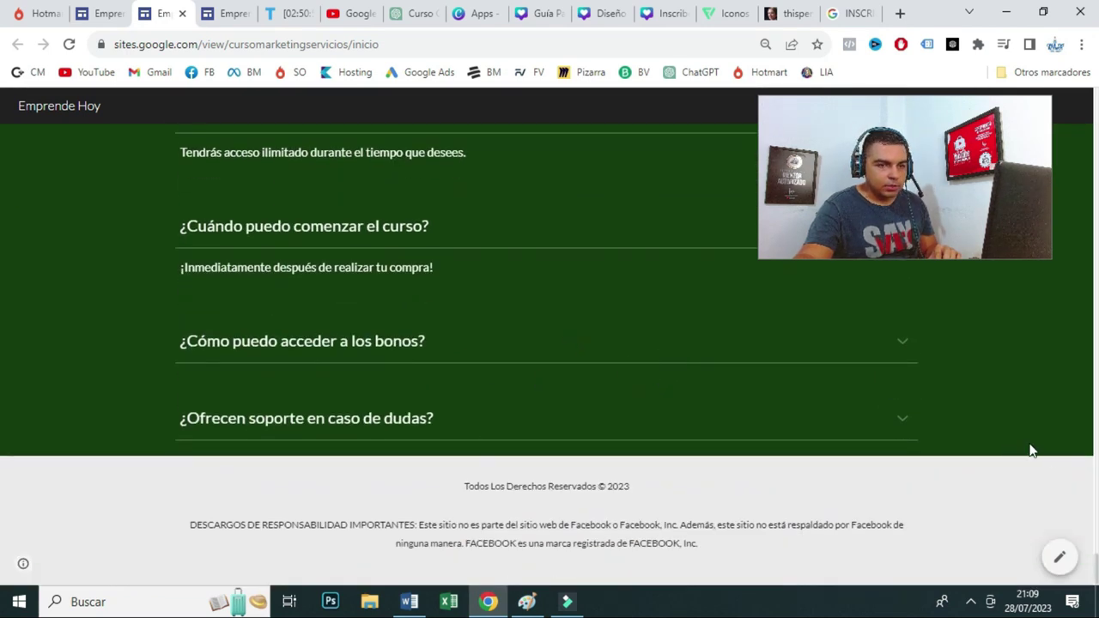
- Return to the beginning of the published page and copy its full web address
scroll(998, 450, up, 20)
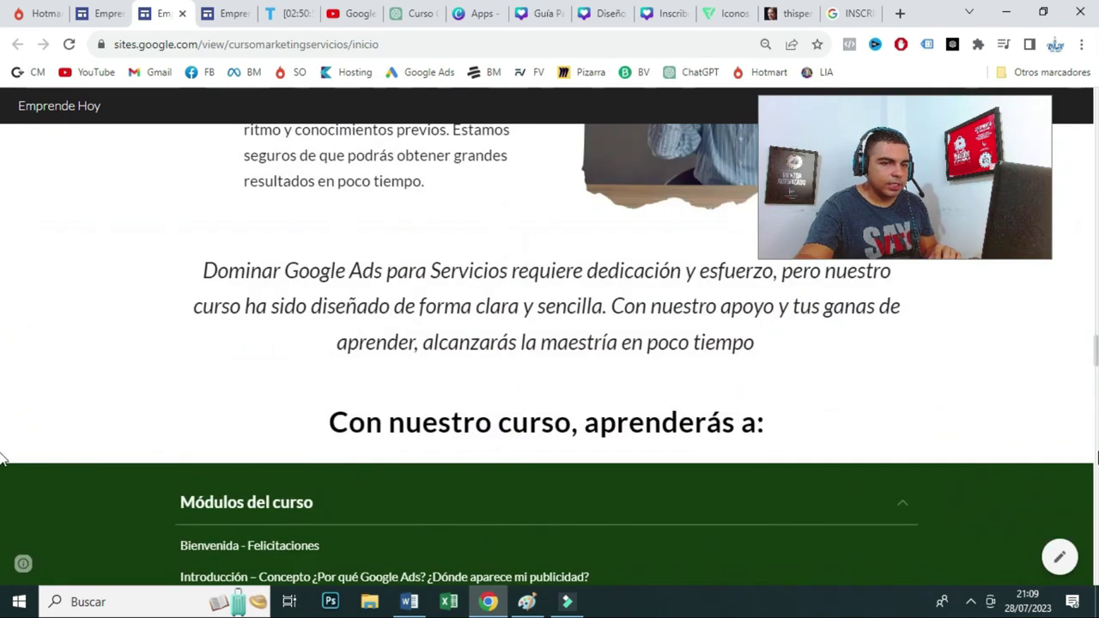
scroll(1, 356, up, 10)
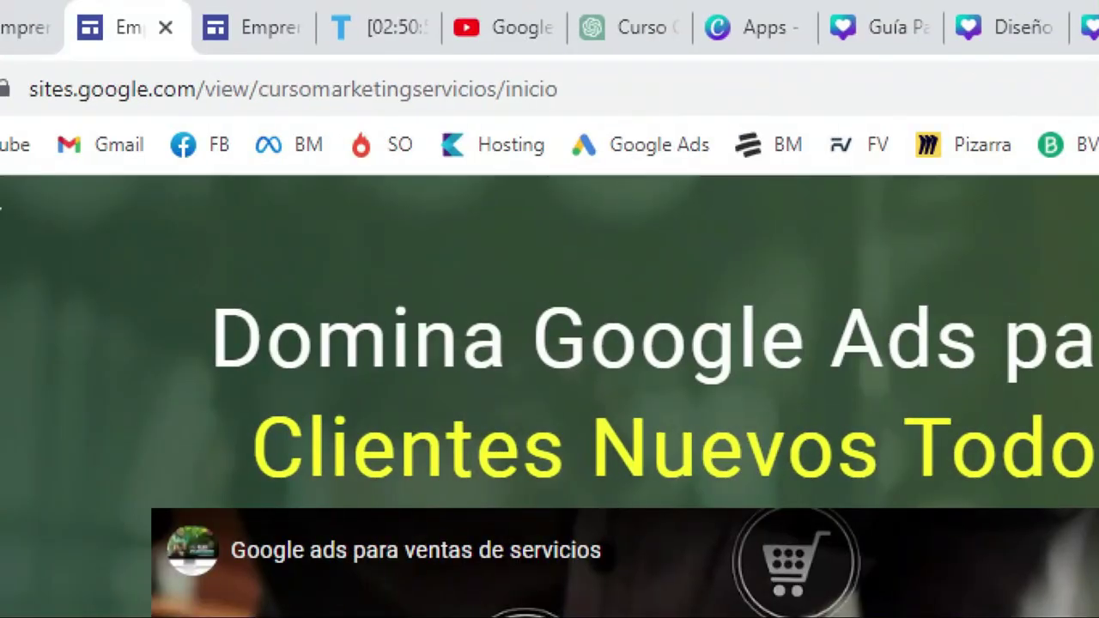
click(163, 13)
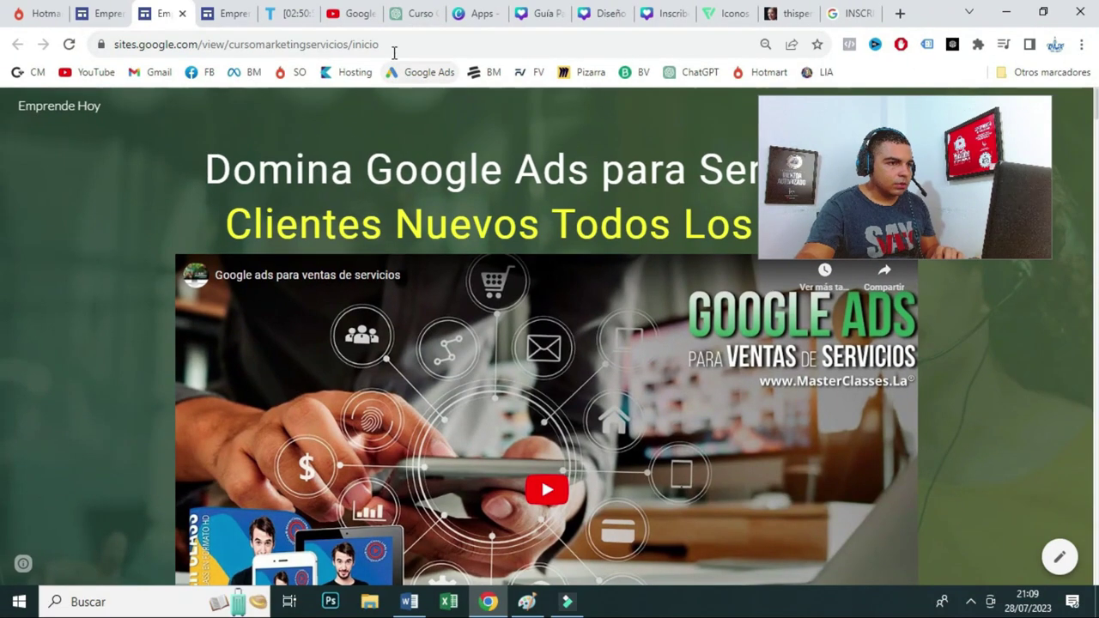
click(529, 79)
key(ctrl+c)
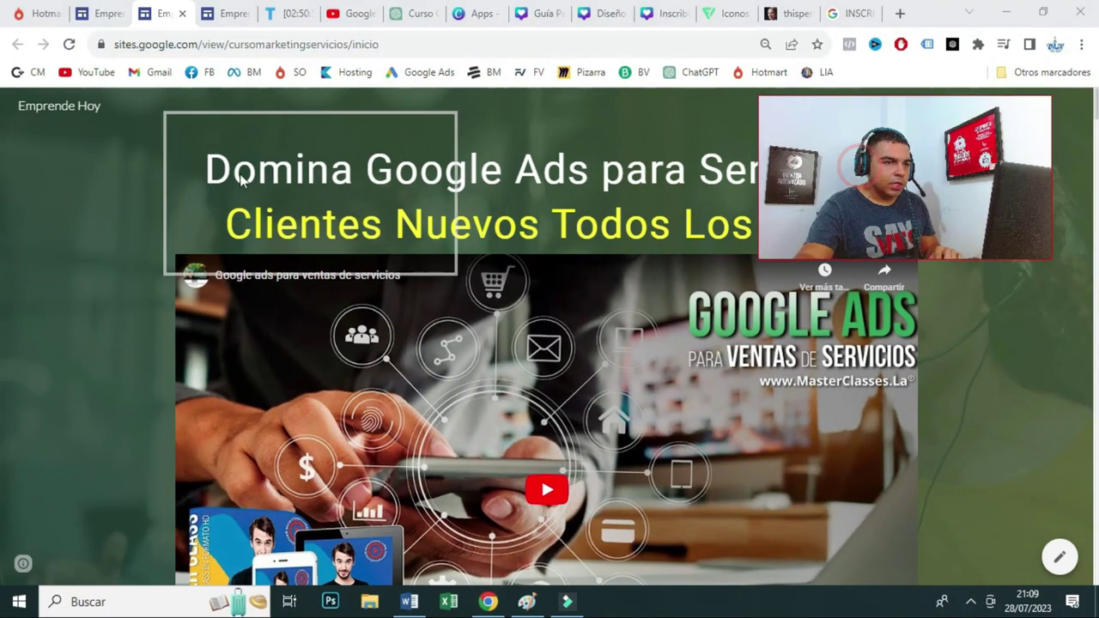
- Open the copied address of the published page in a new incognito window
click(1080, 45)
click(977, 107)
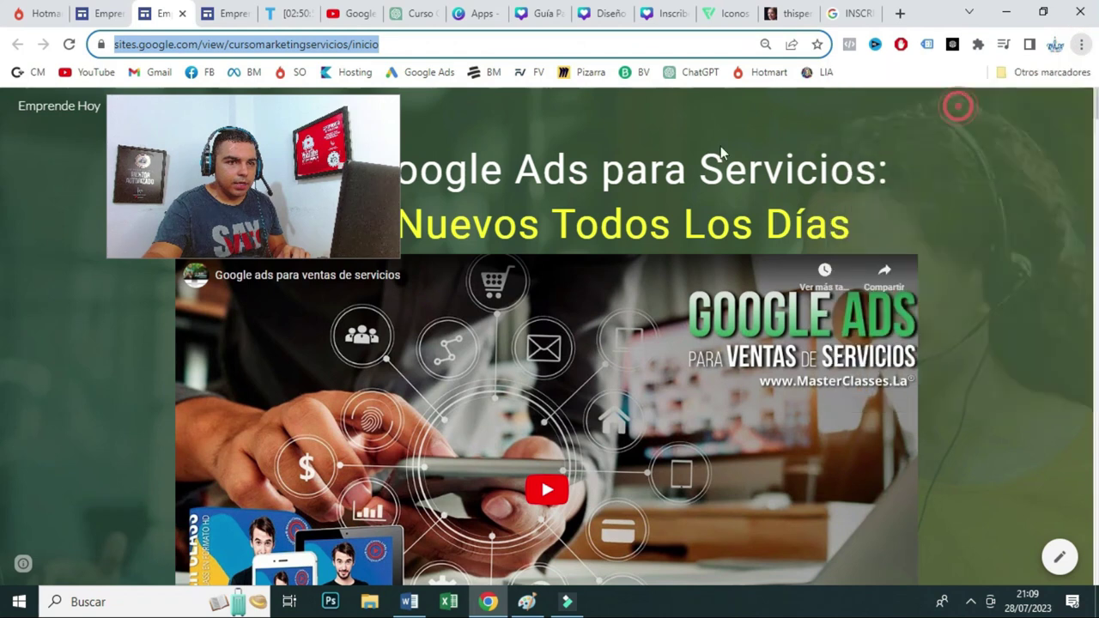
key(ctrl+v)
key(Return)
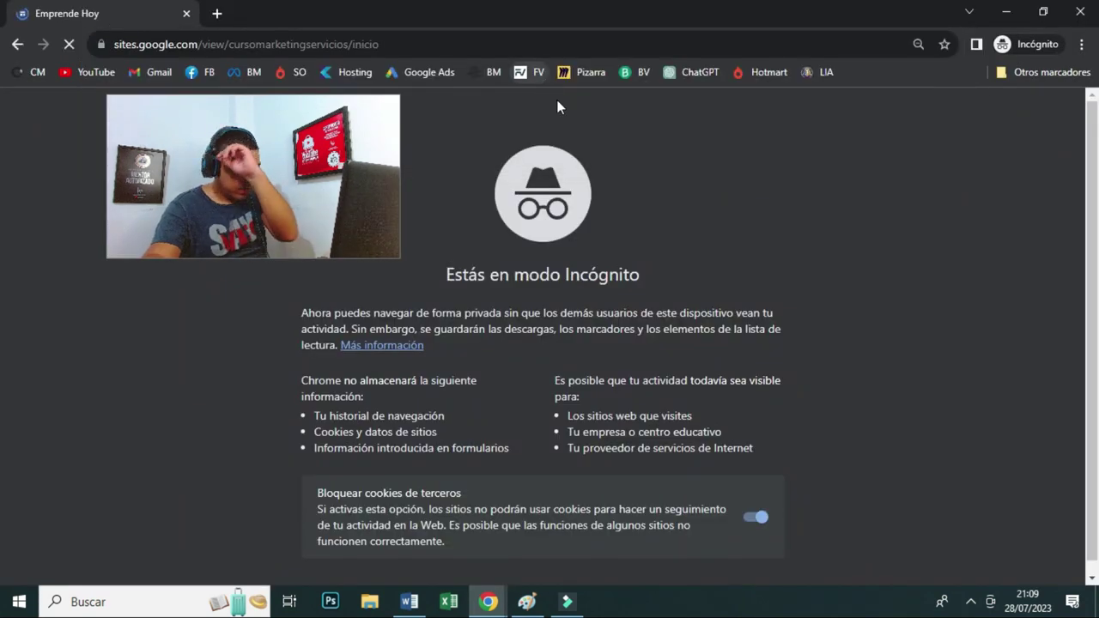